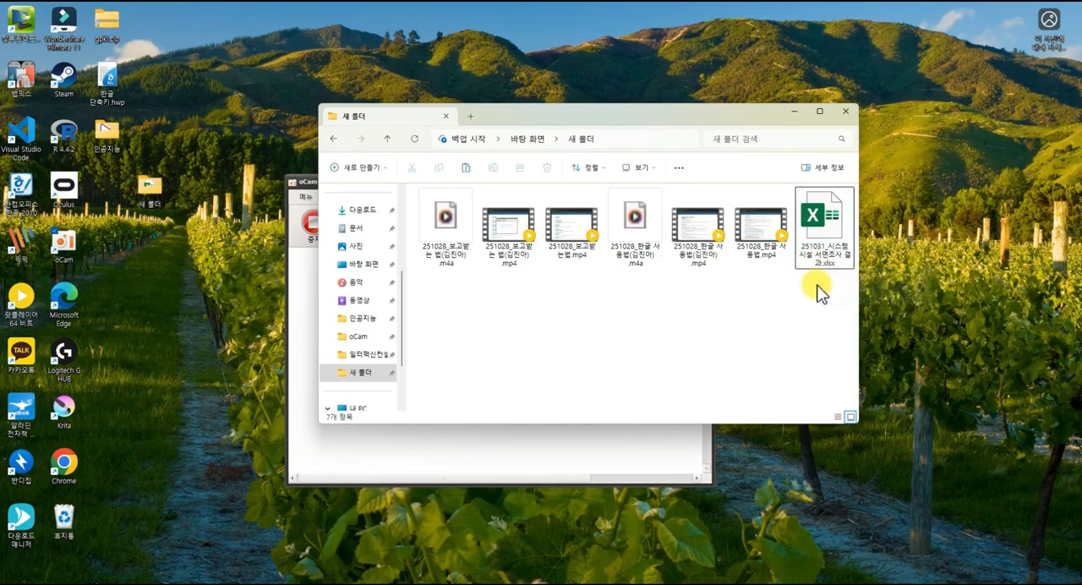
# Duplicate the workbook 251031_시스템 시설 서면조사 결과.xlsx within the same folder.
pyautogui.click(815, 250)
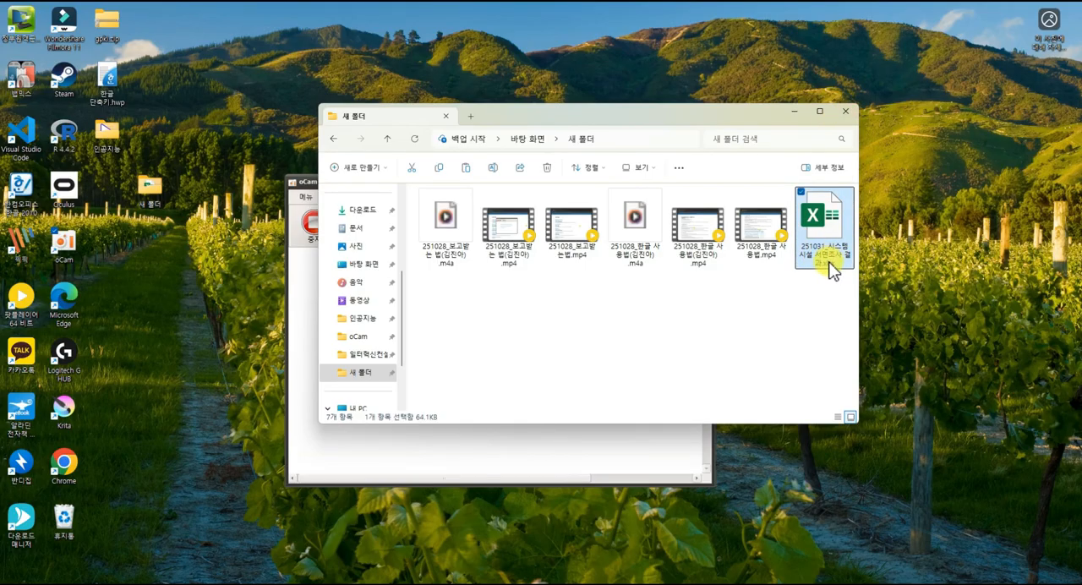
pyautogui.hotkey('ctrl', 'c')
pyautogui.hotkey('ctrl', 'v')
pyautogui.click(609, 336)
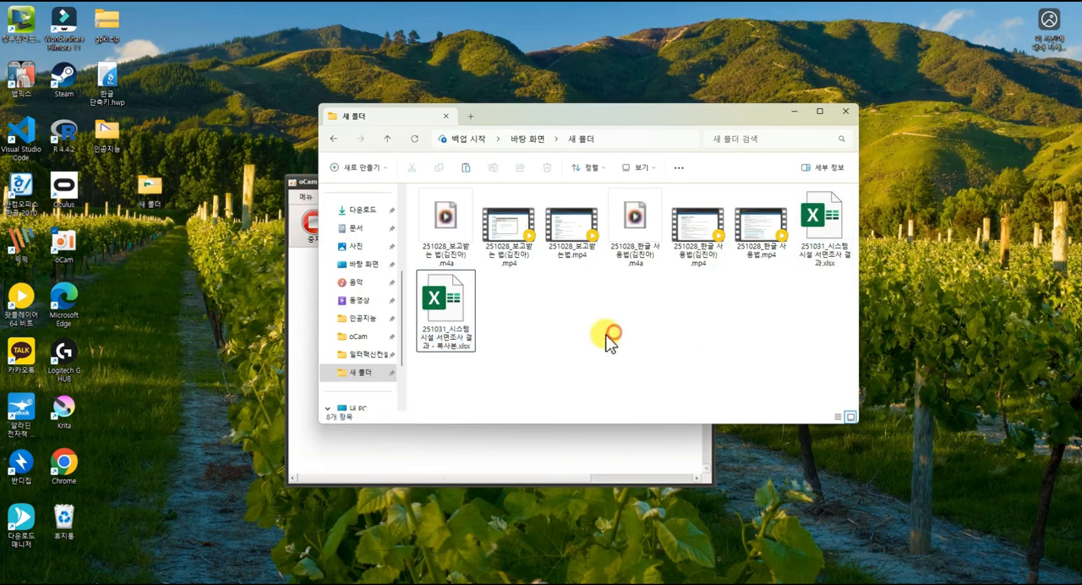
# Rename the copied workbook as 251105_시스템 시설 서면조사 결과(v0.2).xlsx.
pyautogui.click(456, 346)
pyautogui.click(444, 335)
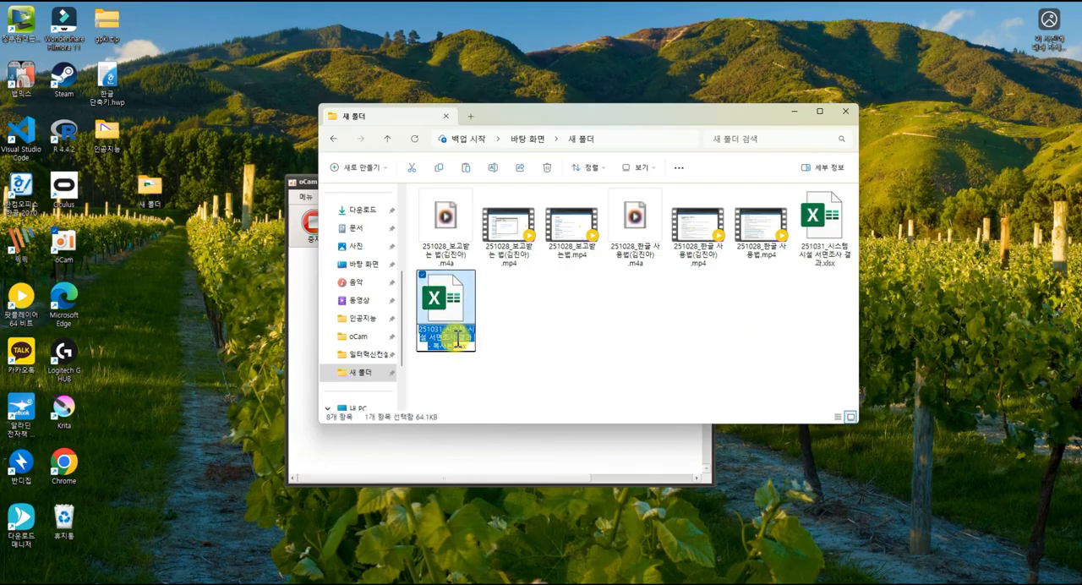
pyautogui.click(463, 330)
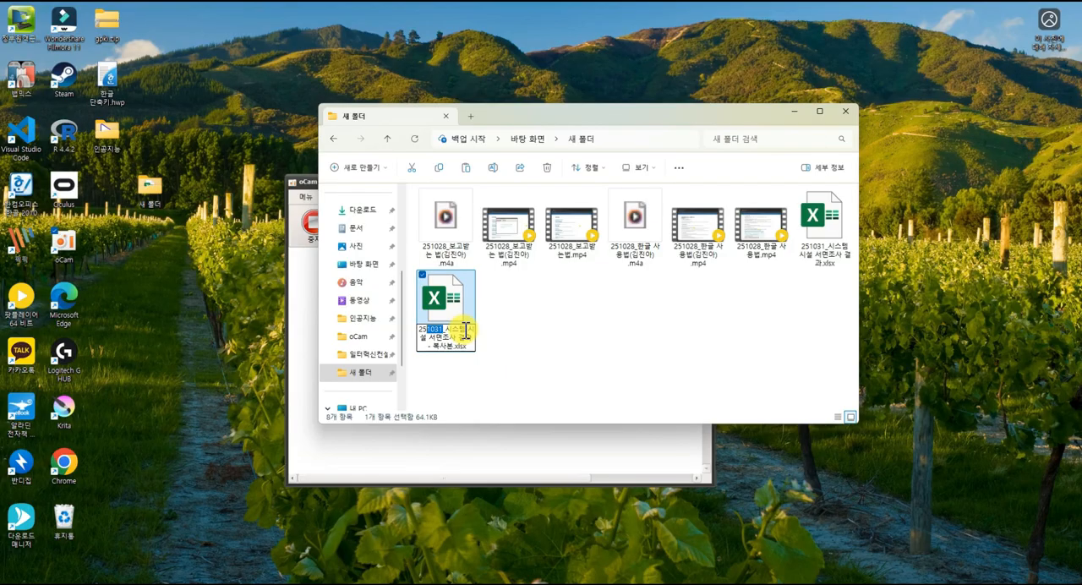
pyautogui.write('1105')
pyautogui.hotkey('shift', 'Right')
pyautogui.hotkey('shift', 'Right')
pyautogui.hotkey('shift', 'Right')
pyautogui.hotkey('shift', 'Right')
pyautogui.hotkey('shift', 'Right')
pyautogui.write('(v')
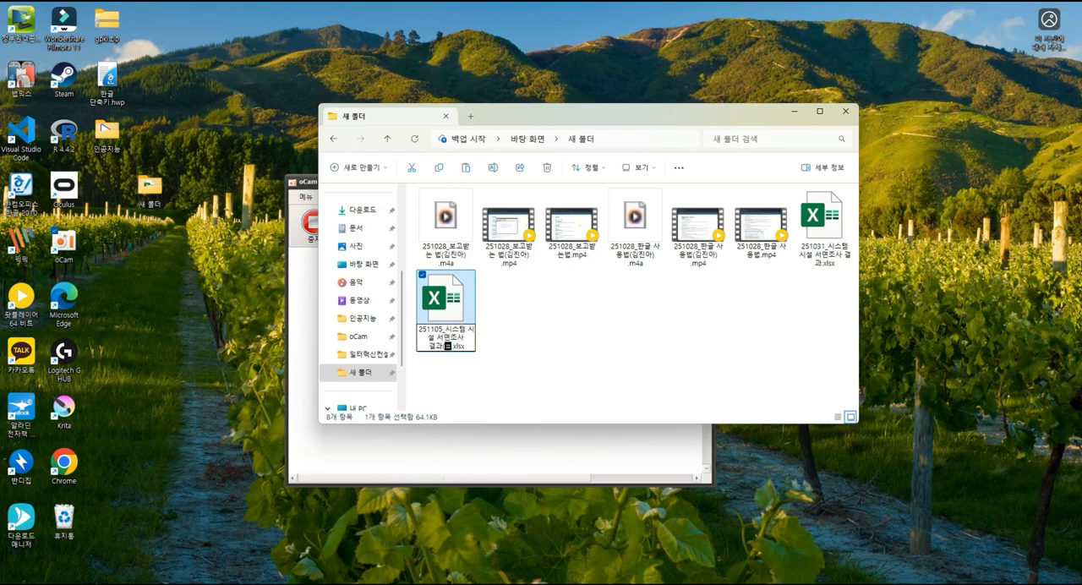
pyautogui.write('0.2)')
pyautogui.press('Return')
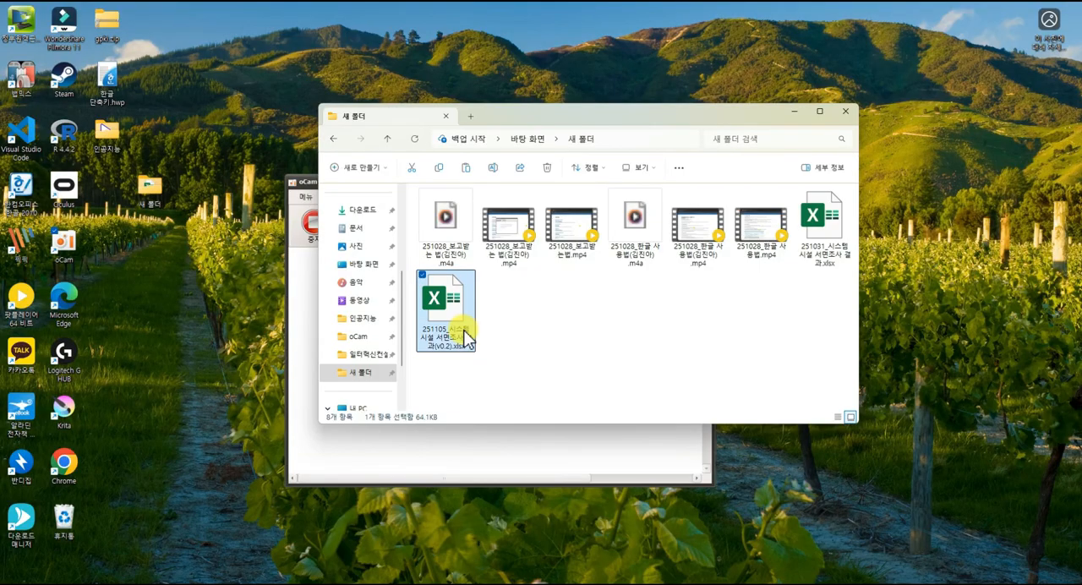
# Rename the desktop folder 새 폴더 as 수습교육.
pyautogui.click(833, 241)
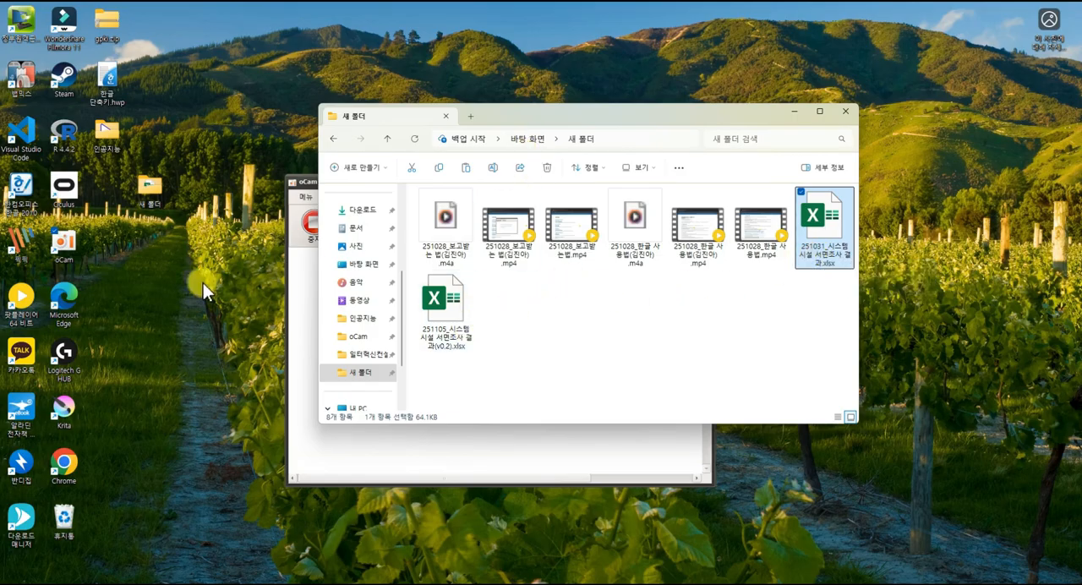
pyautogui.click(153, 195)
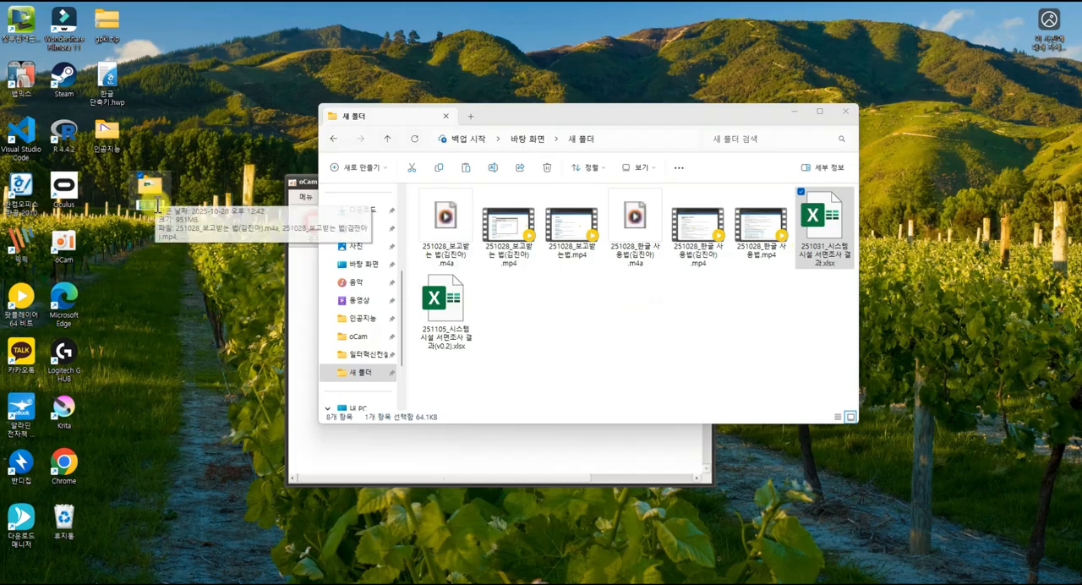
pyautogui.click(157, 203)
pyautogui.press('BackSpace')
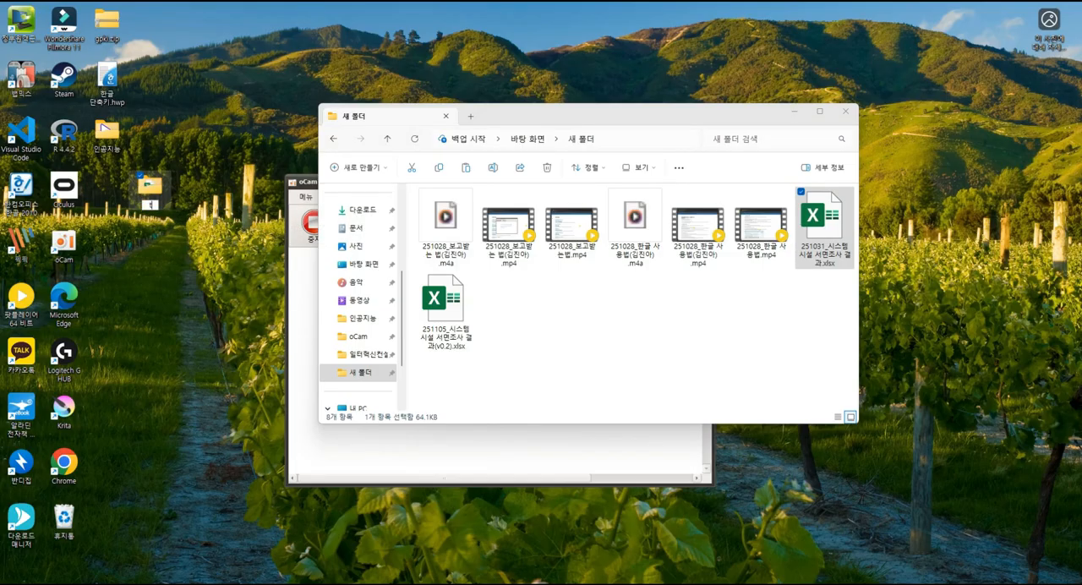
pyautogui.write('수업고')
pyautogui.write('육')
pyautogui.press('Return')
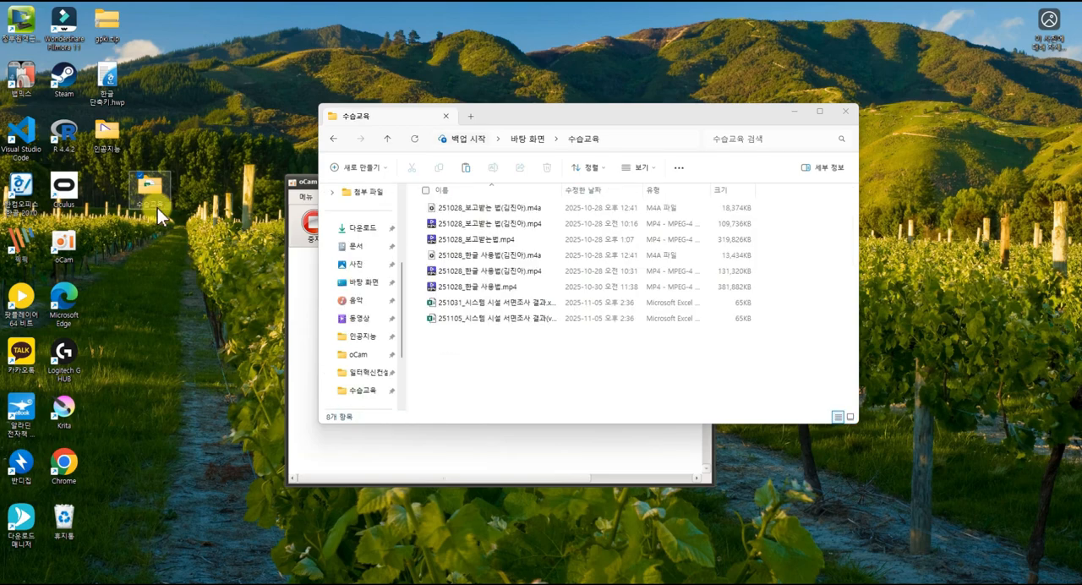
# Fit the file name column to its contents, then open 251105_시스템 시설 서면조사 결과(v0.2).xlsx and enable editing.
pyautogui.doubleClick(561, 190)
pyautogui.click(554, 325)
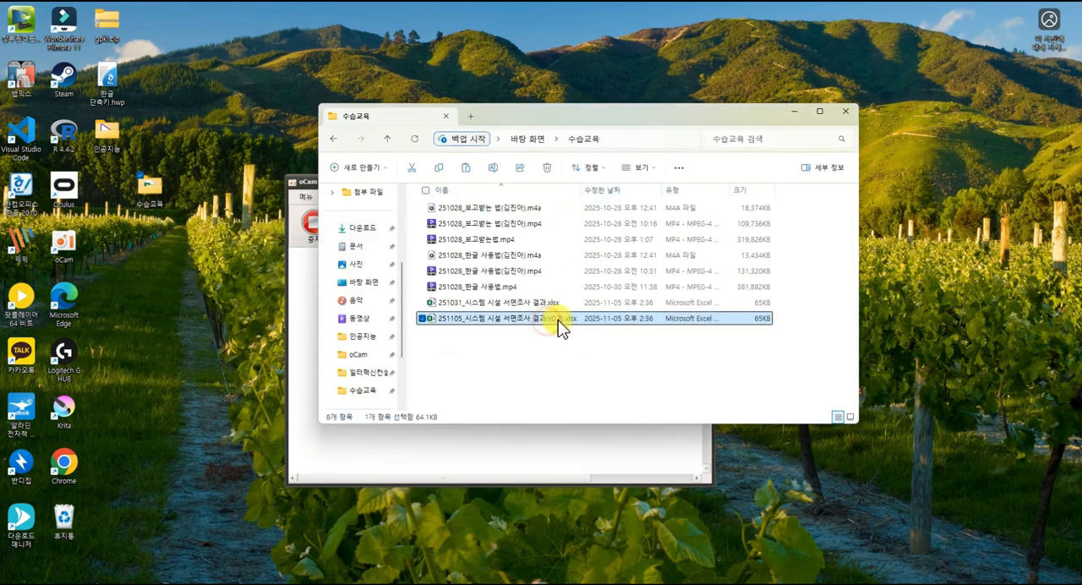
pyautogui.doubleClick(556, 327)
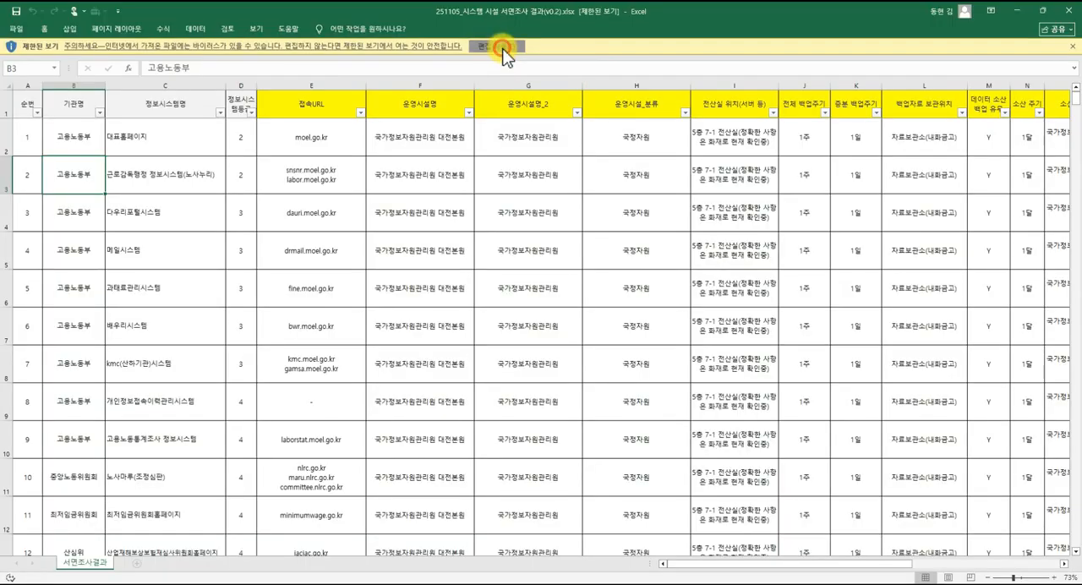
pyautogui.click(498, 46)
pyautogui.click(319, 256)
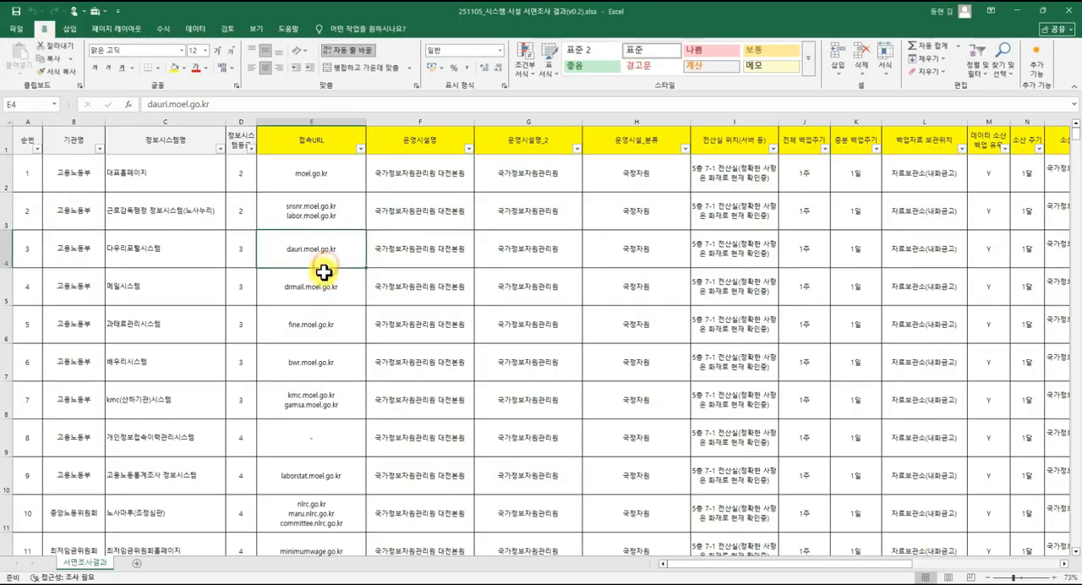
pyautogui.scroll(-3, 314, 306)
pyautogui.scroll(3, 315, 304)
pyautogui.click(324, 210)
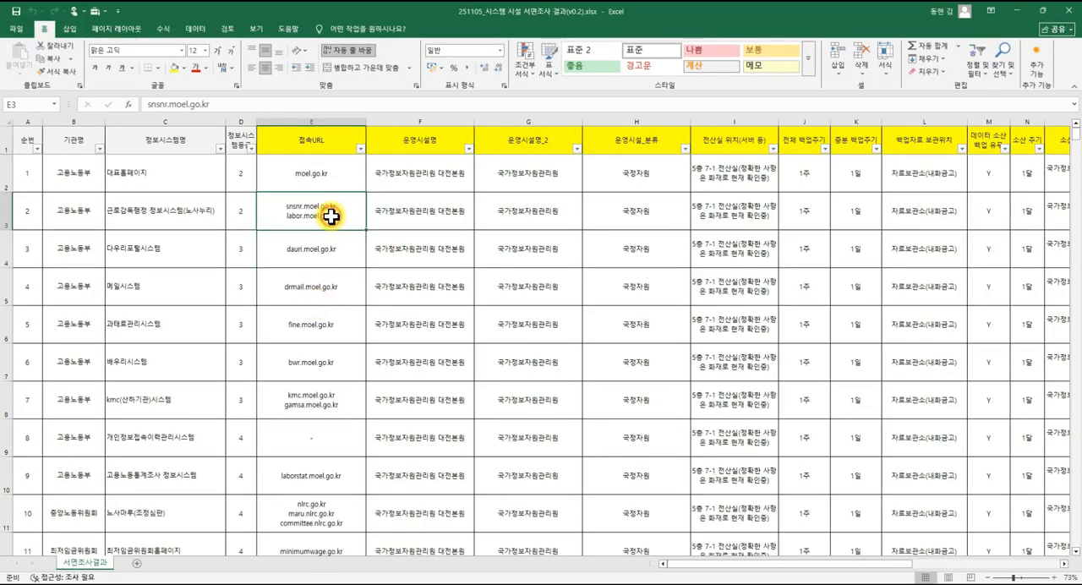
pyautogui.click(329, 178)
pyautogui.click(328, 209)
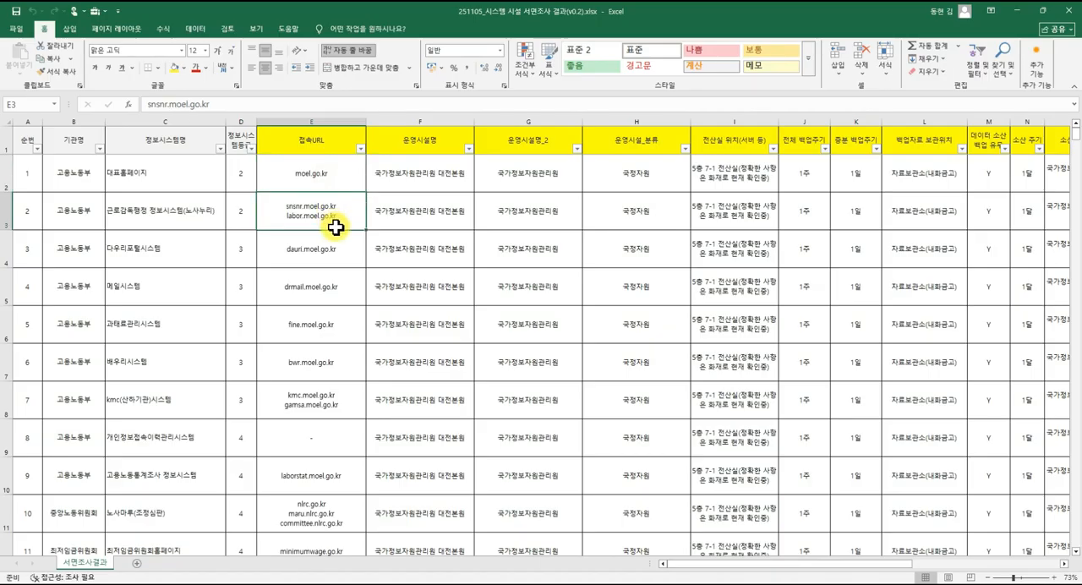
pyautogui.click(337, 240)
pyautogui.click(338, 203)
pyautogui.click(333, 173)
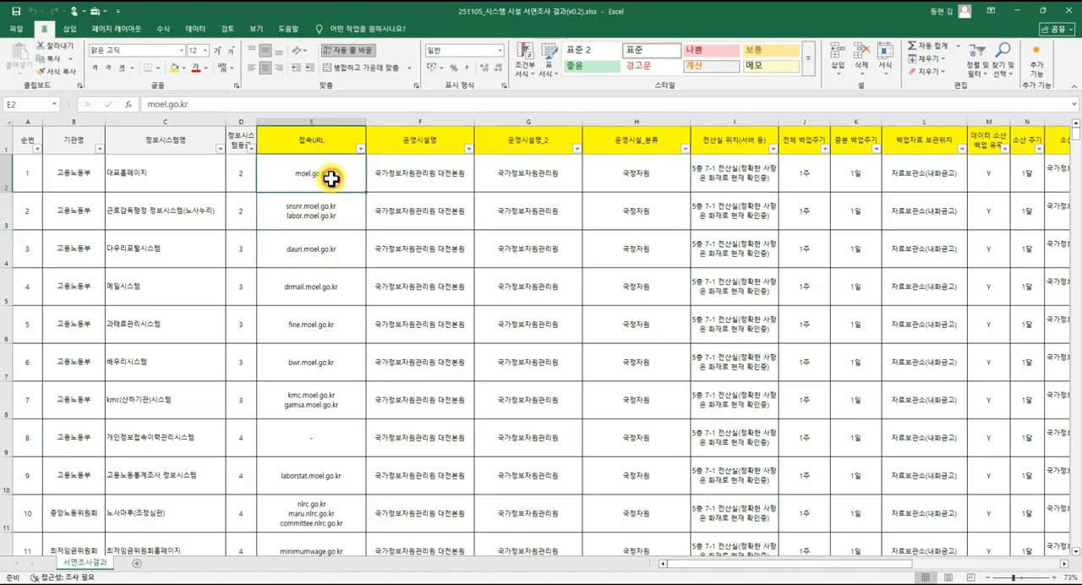
pyautogui.moveTo(244, 183); pyautogui.dragTo(346, 265)
pyautogui.click(348, 262)
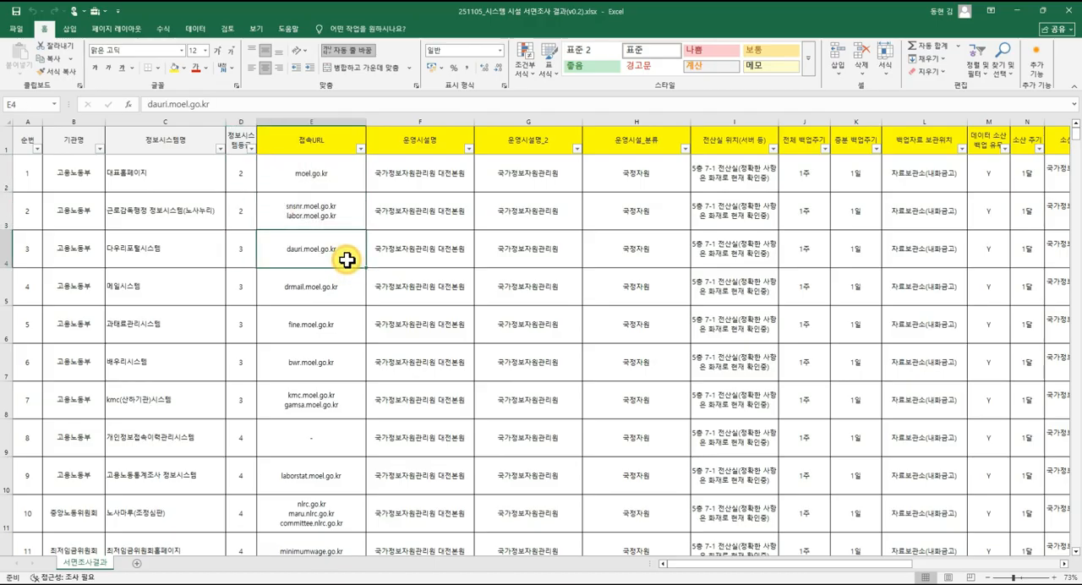
pyautogui.click(350, 219)
pyautogui.click(342, 186)
pyautogui.click(175, 186)
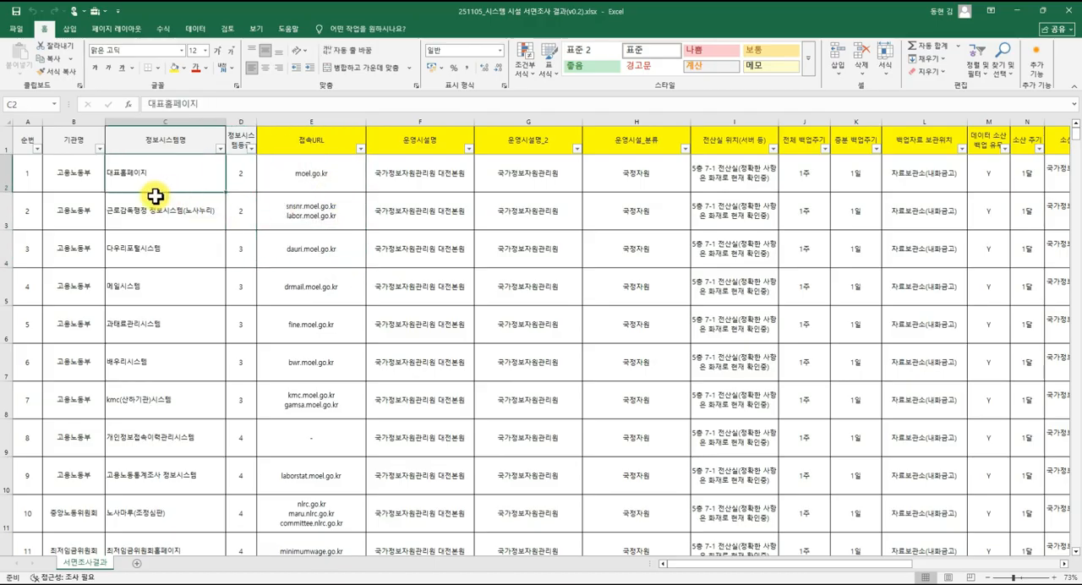
pyautogui.moveTo(92, 184); pyautogui.dragTo(247, 310)
pyautogui.click(248, 292)
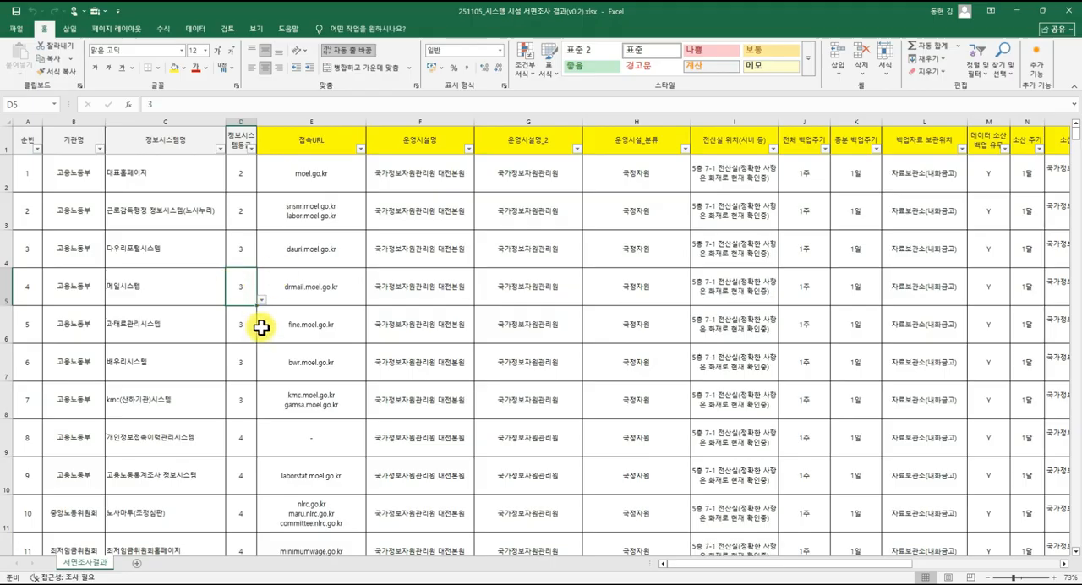
pyautogui.click(254, 251)
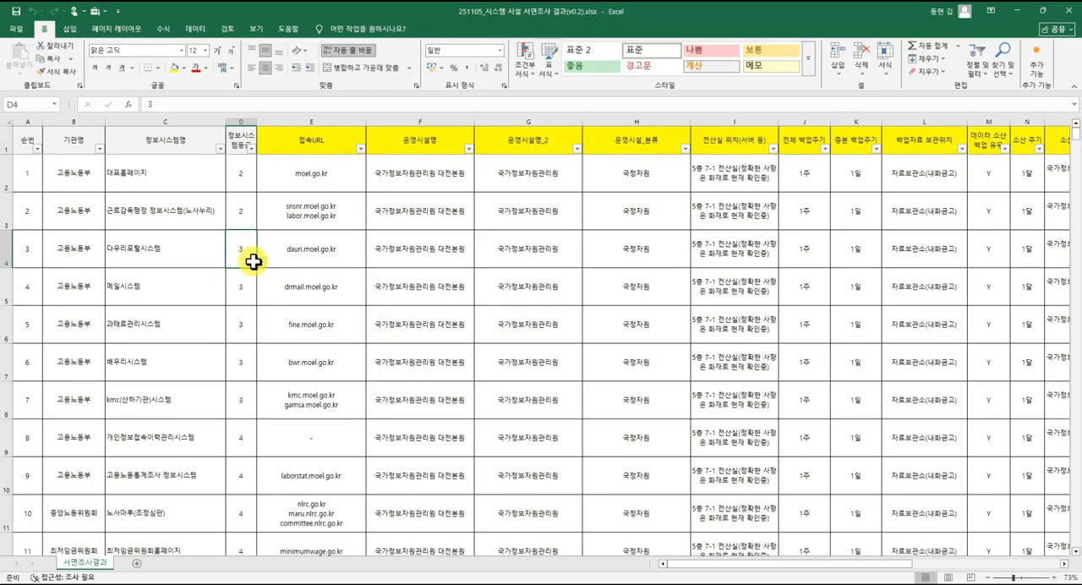
pyautogui.click(35, 177)
pyautogui.click(58, 181)
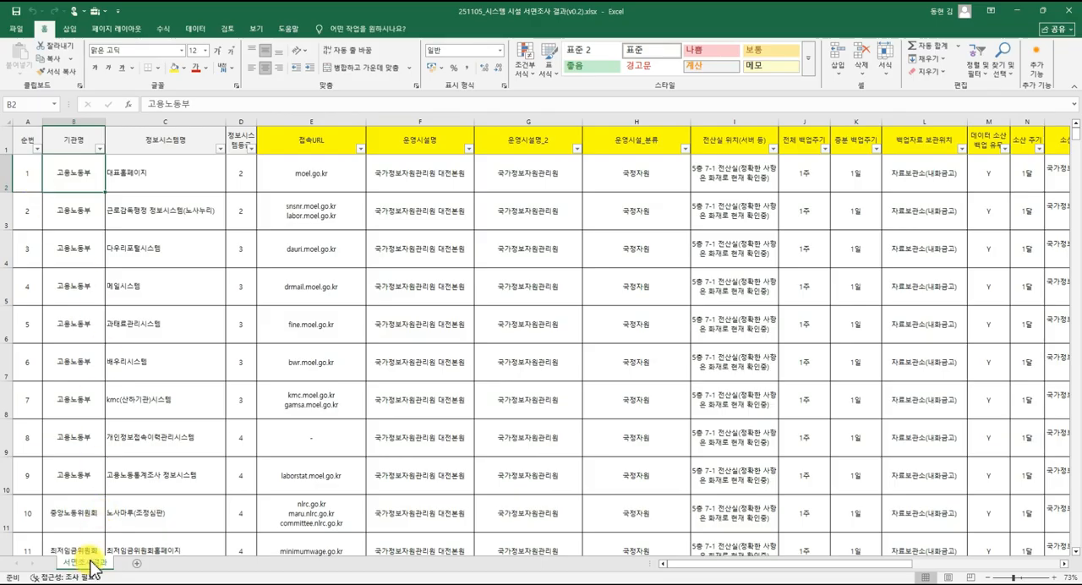
pyautogui.click(96, 209)
pyautogui.click(89, 182)
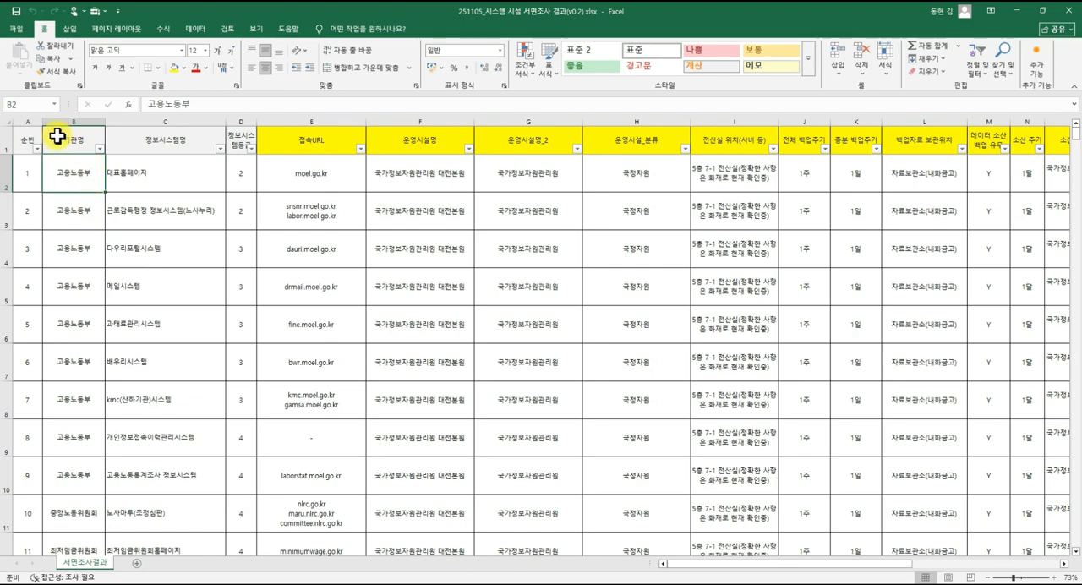
# Highlight the header row 1 and data rows 2 to 11 to compare headings with records.
pyautogui.moveTo(26, 138); pyautogui.dragTo(358, 126)
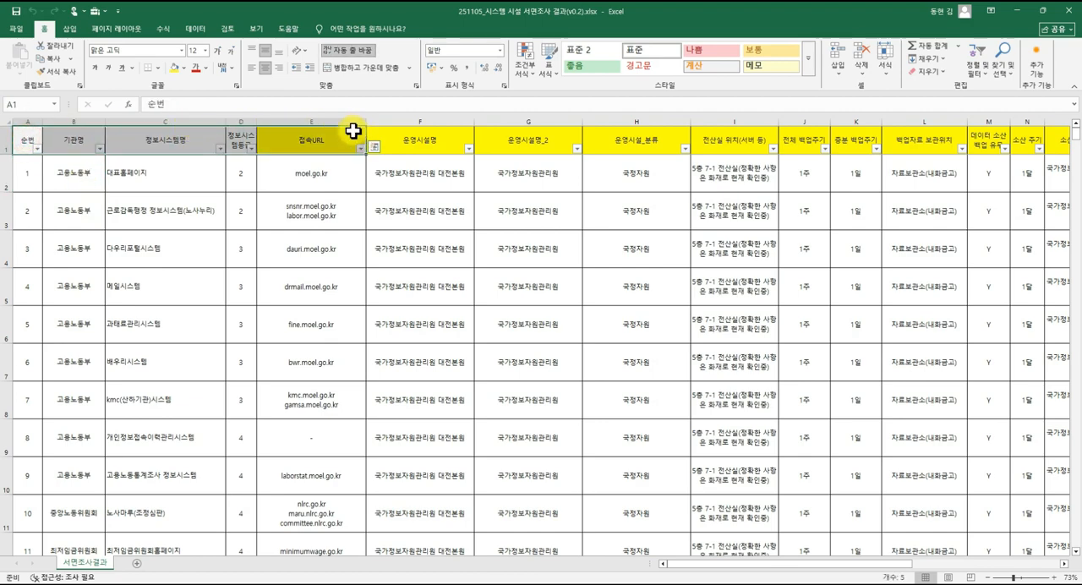
pyautogui.click(354, 129)
pyautogui.click(6, 140)
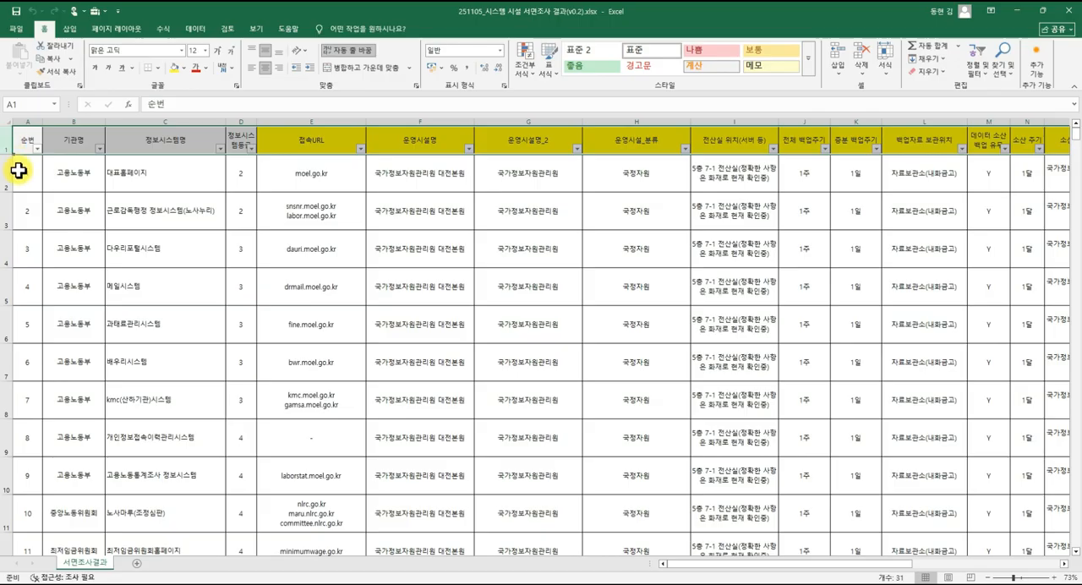
pyautogui.click(24, 172)
pyautogui.moveTo(8, 172); pyautogui.dragTo(12, 515)
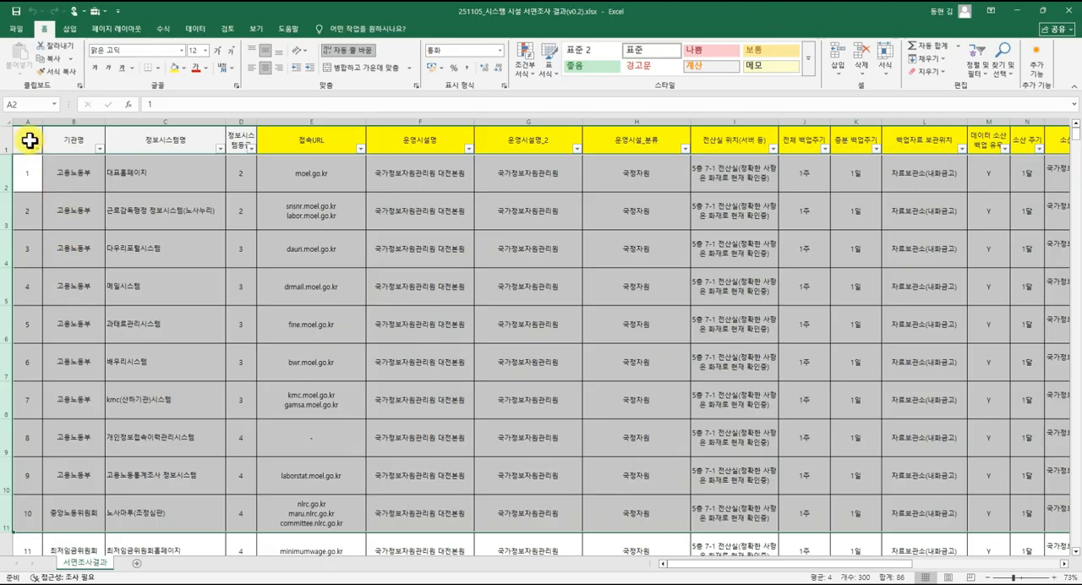
pyautogui.click(4, 135)
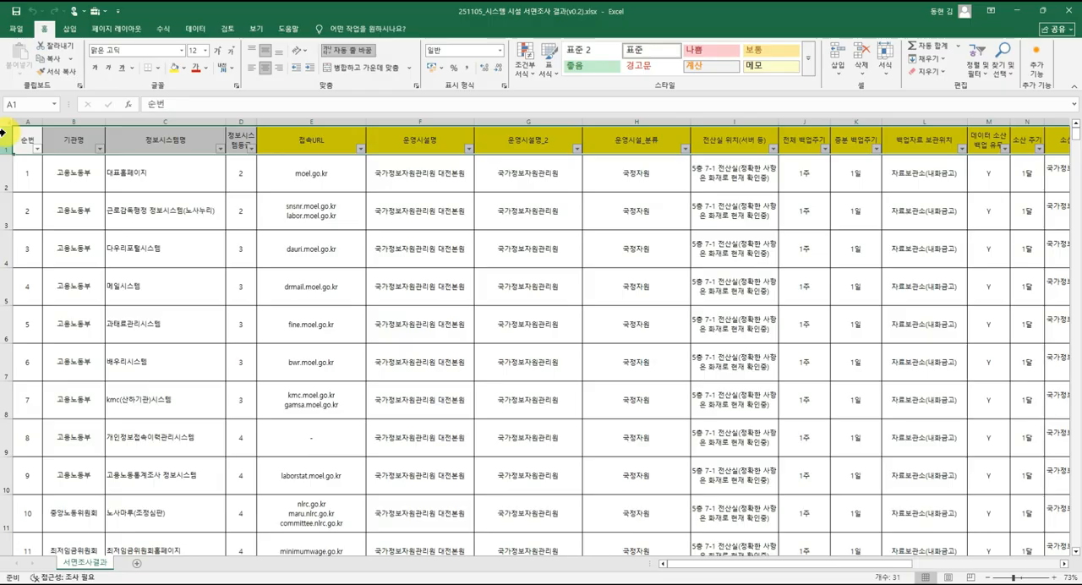
# Highlight whole columns A to D one at a time, and whole rows 2 to 4, to examine the table's structure.
pyautogui.click(229, 173)
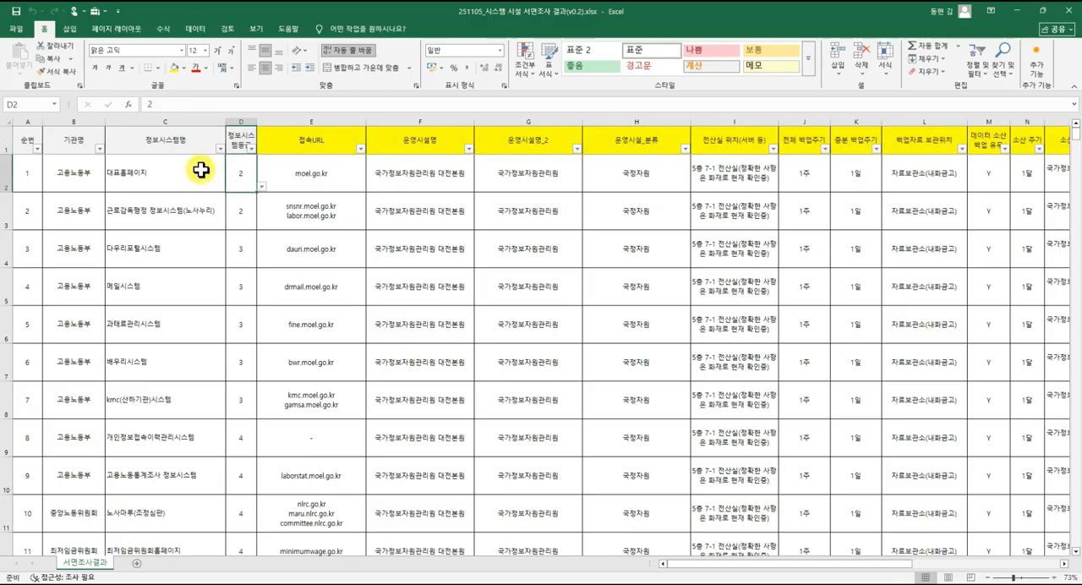
pyautogui.click(26, 141)
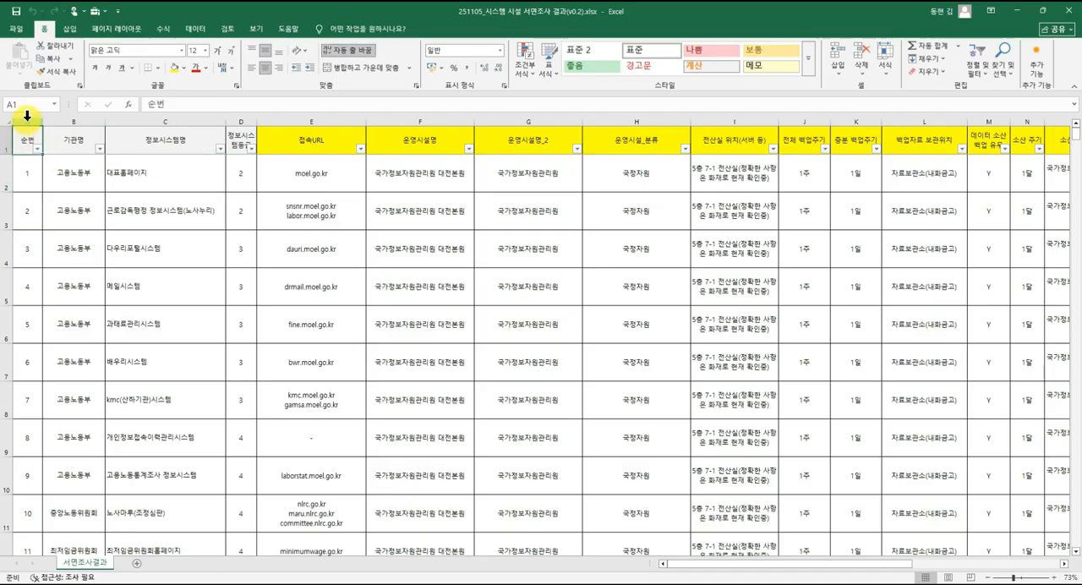
pyautogui.click(26, 121)
pyautogui.click(72, 121)
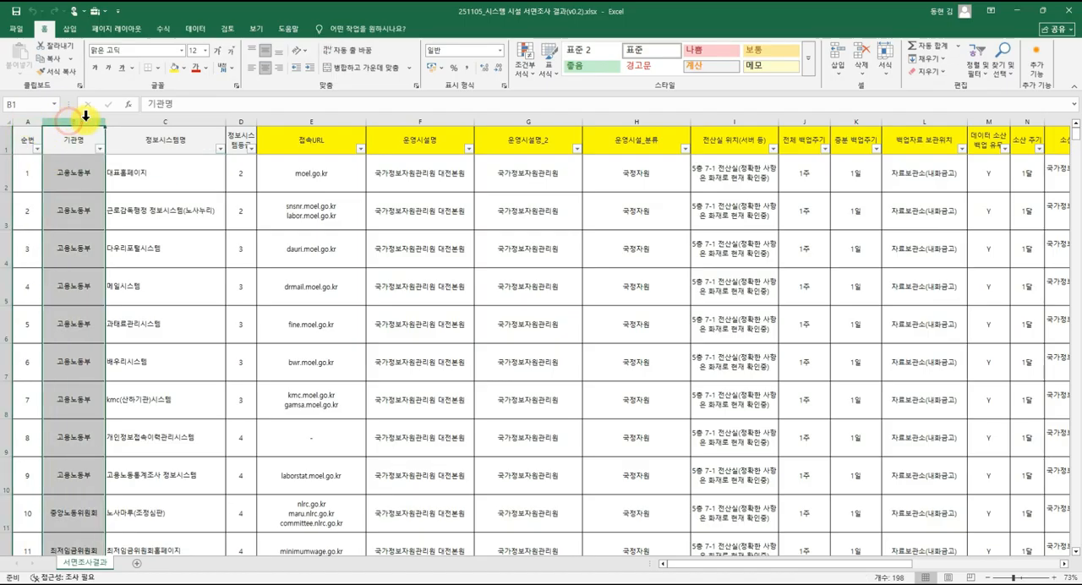
pyautogui.click(150, 121)
pyautogui.click(233, 121)
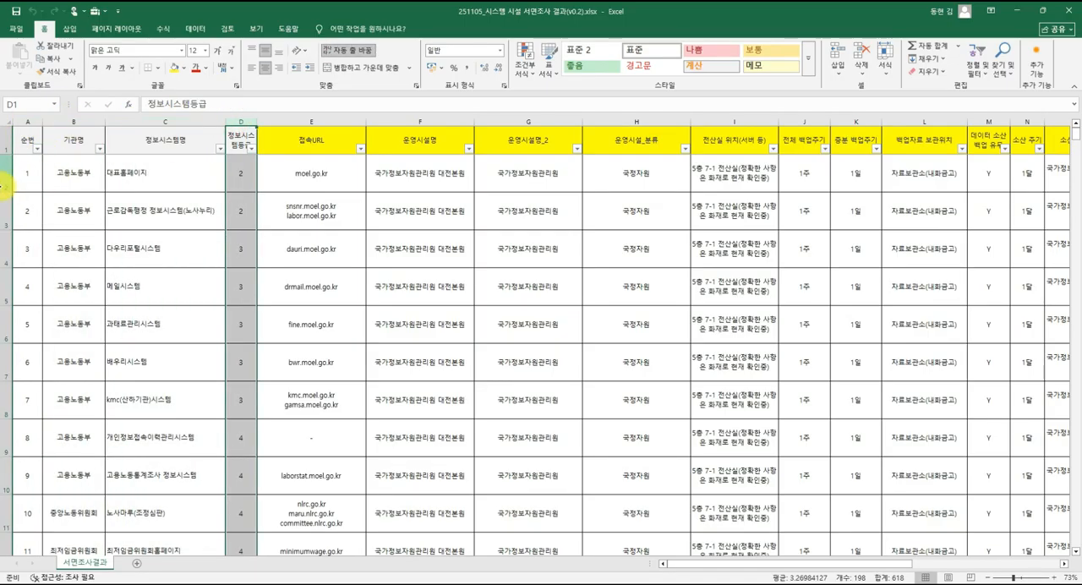
pyautogui.click(5, 177)
pyautogui.click(6, 210)
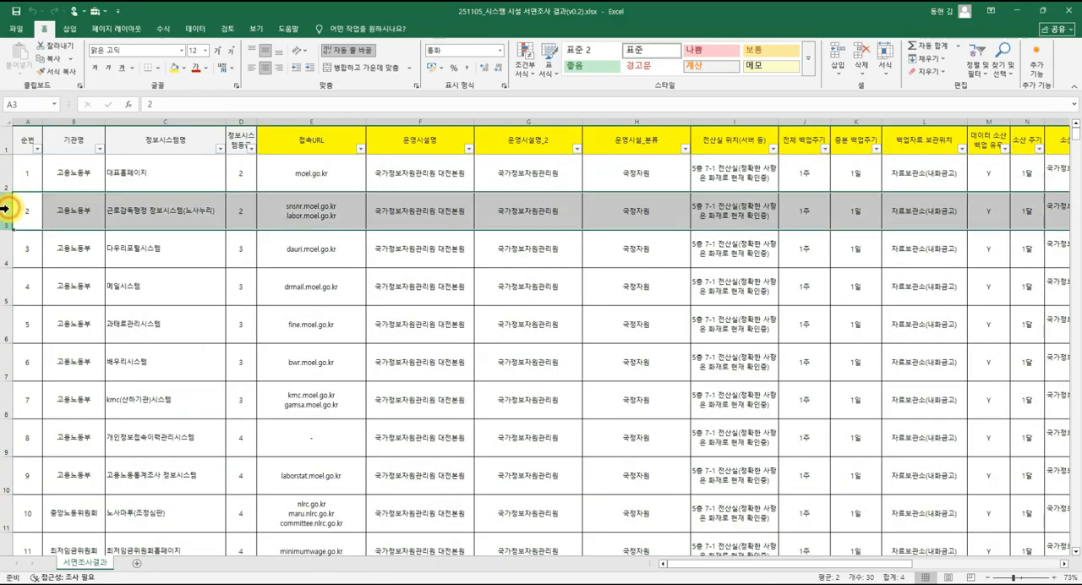
pyautogui.click(7, 245)
pyautogui.click(147, 118)
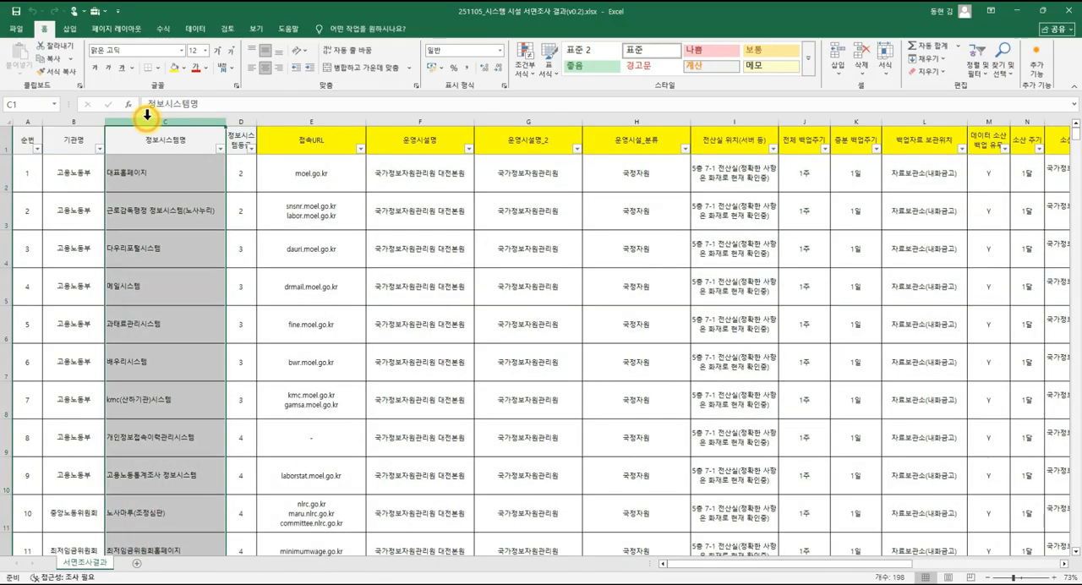
pyautogui.click(5, 245)
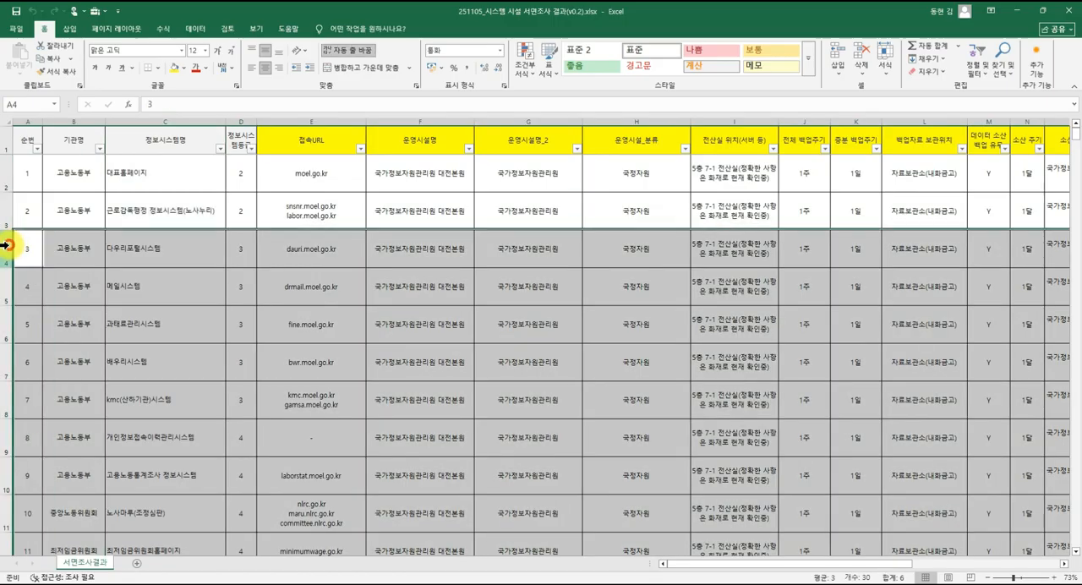
pyautogui.click(126, 179)
pyautogui.click(149, 140)
pyautogui.click(77, 148)
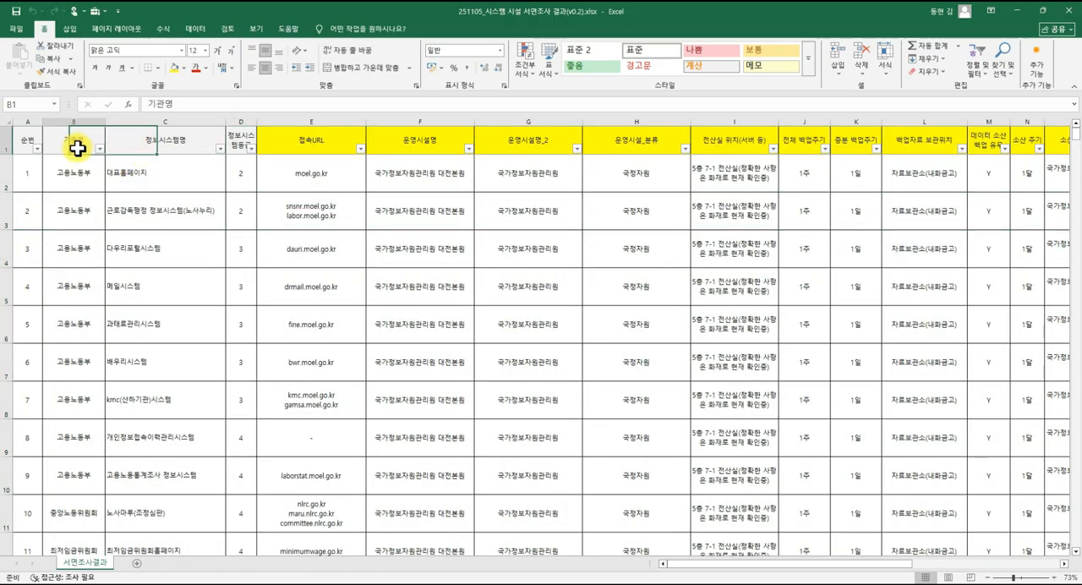
pyautogui.click(24, 138)
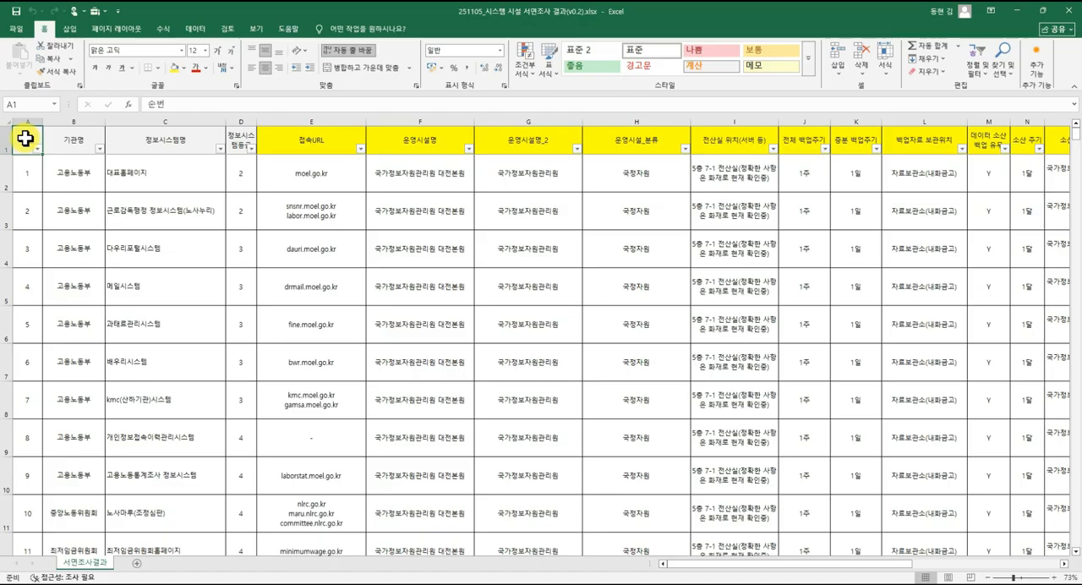
# Step across the header cells from 순번 to 정보시스템명, then select the first record's number and highlight row 3.
pyautogui.press('Right')
pyautogui.press('Right')
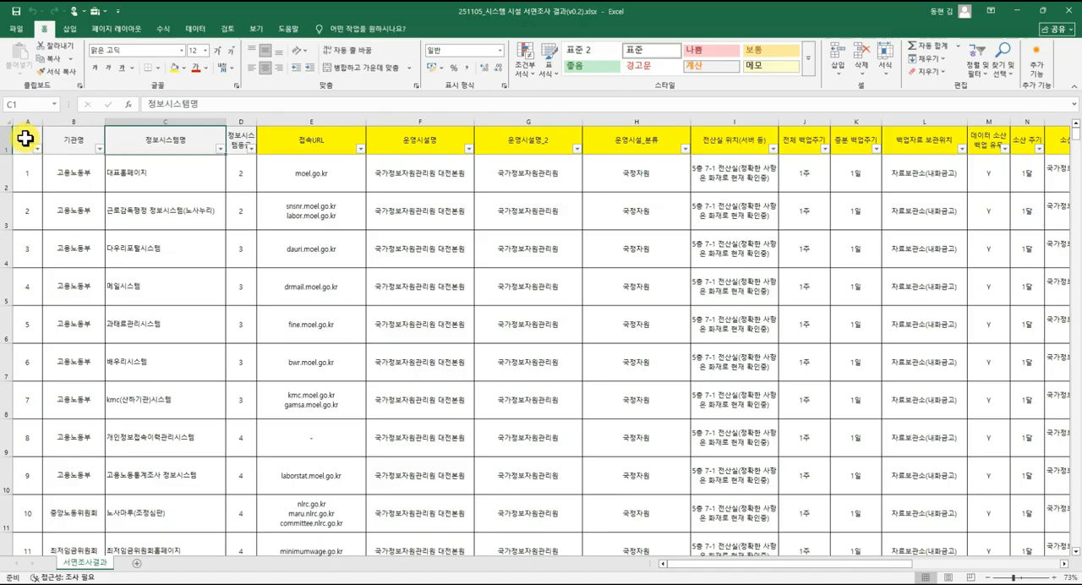
pyautogui.click(19, 174)
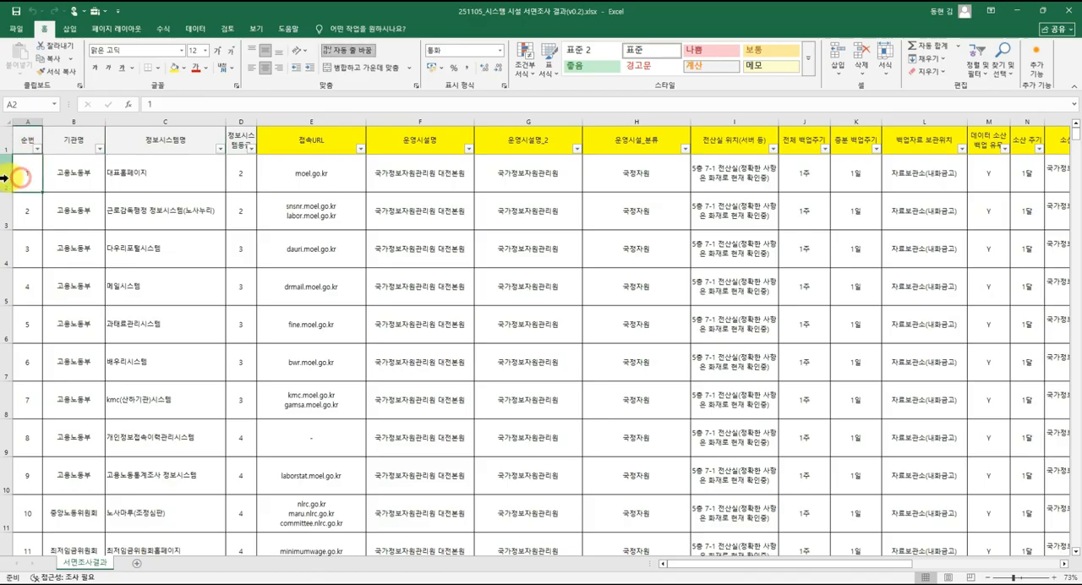
pyautogui.click(4, 211)
# Clear the contents of every data row from row 4 down to the last record in row 198.
pyautogui.click(5, 252)
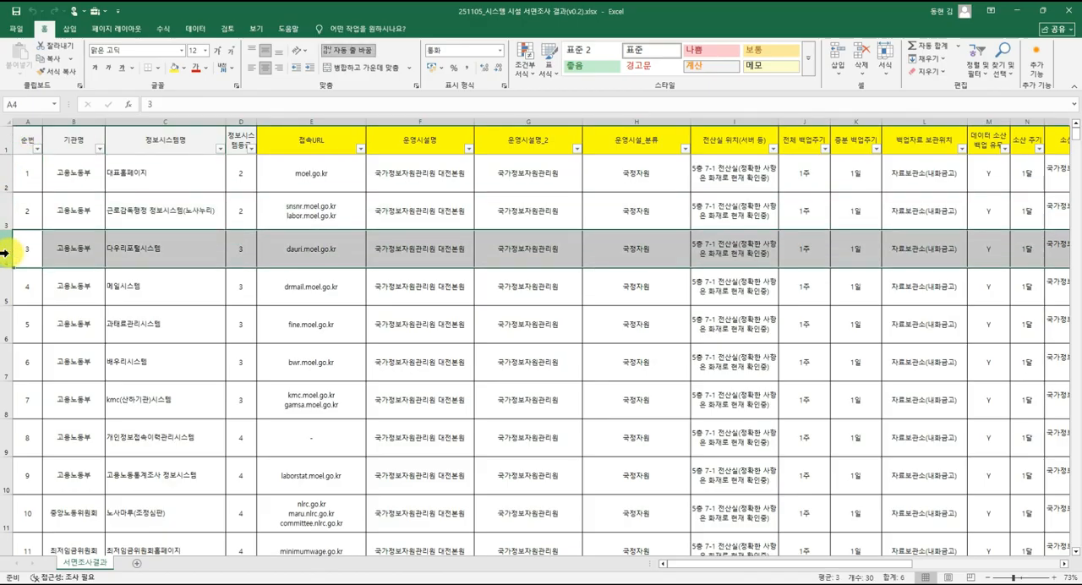
pyautogui.moveTo(5, 253); pyautogui.dragTo(4, 283)
pyautogui.hotkey('ctrl', 'shift', 'Down')
pyautogui.hotkey('ctrl', 'shift', 'Down')
pyautogui.hotkey('ctrl', 'shift', 'Down')
pyautogui.hotkey('ctrl', 'shift', 'Down')
pyautogui.hotkey('ctrl', 'c')
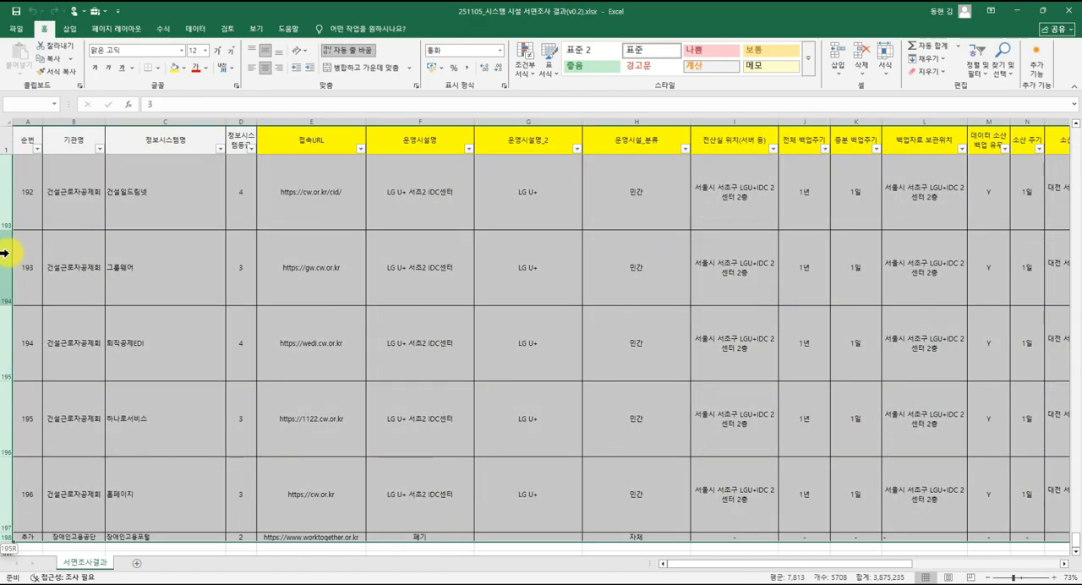
pyautogui.press('Delete')
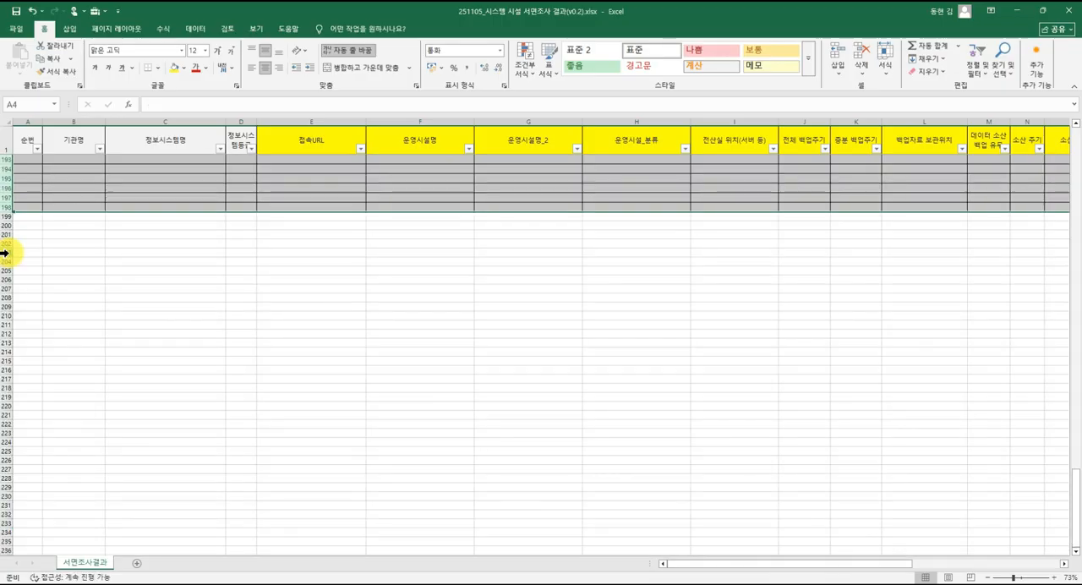
pyautogui.scroll(12, 84, 254)
pyautogui.scroll(20, 103, 264)
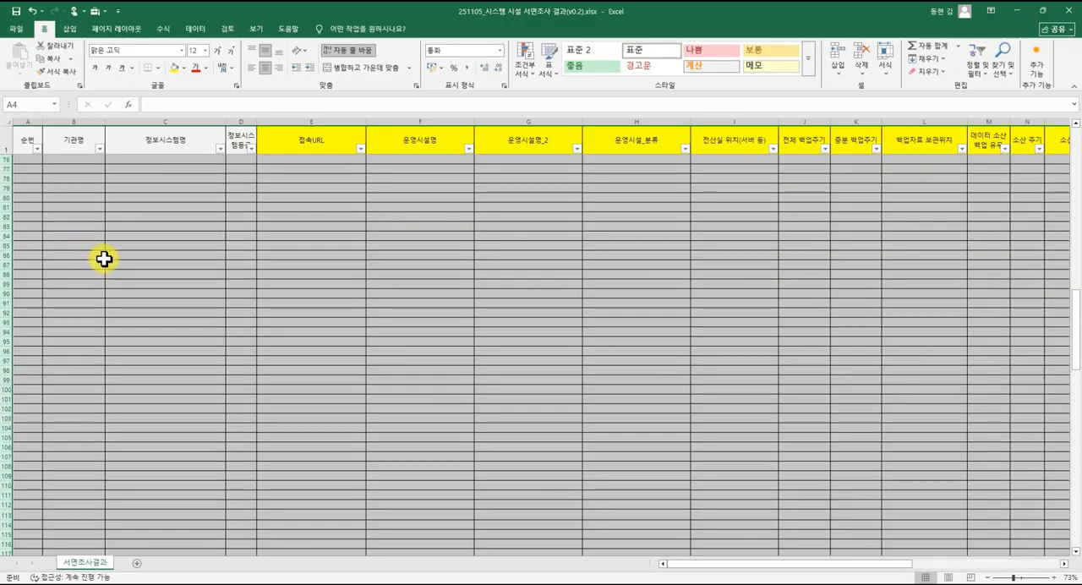
# Check the cleared rows 4 to 7 in the 정보시스템명 column against the record in row 3.
pyautogui.click(125, 202)
pyautogui.click(125, 202)
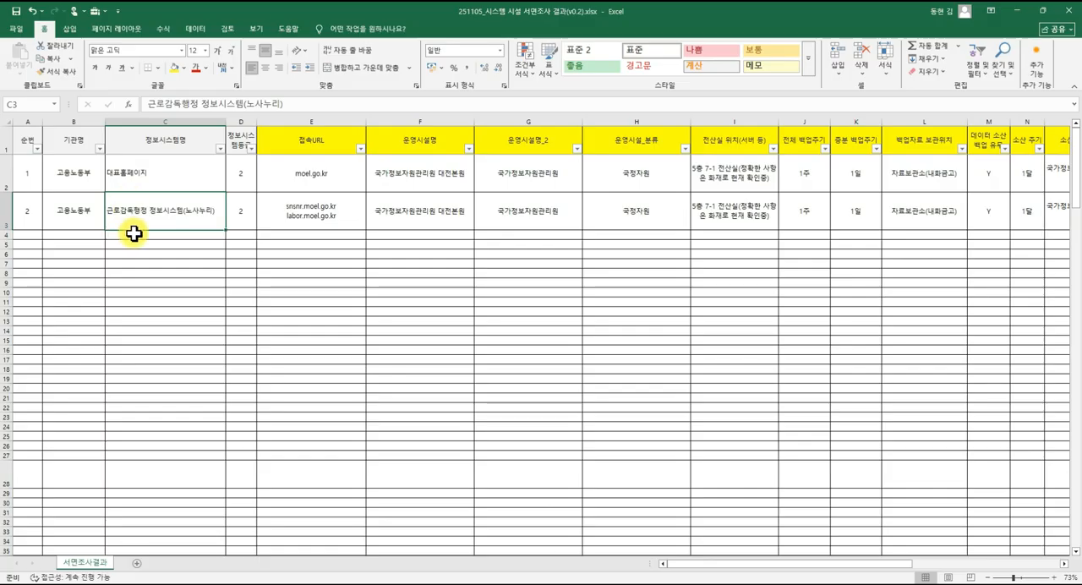
pyautogui.click(134, 235)
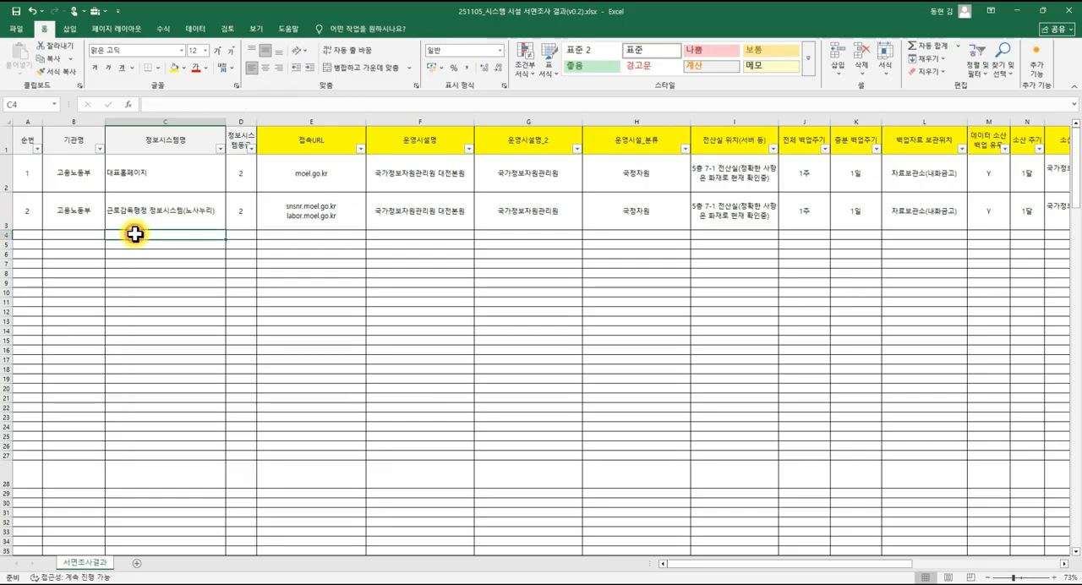
pyautogui.click(135, 244)
pyautogui.click(139, 253)
pyautogui.click(140, 263)
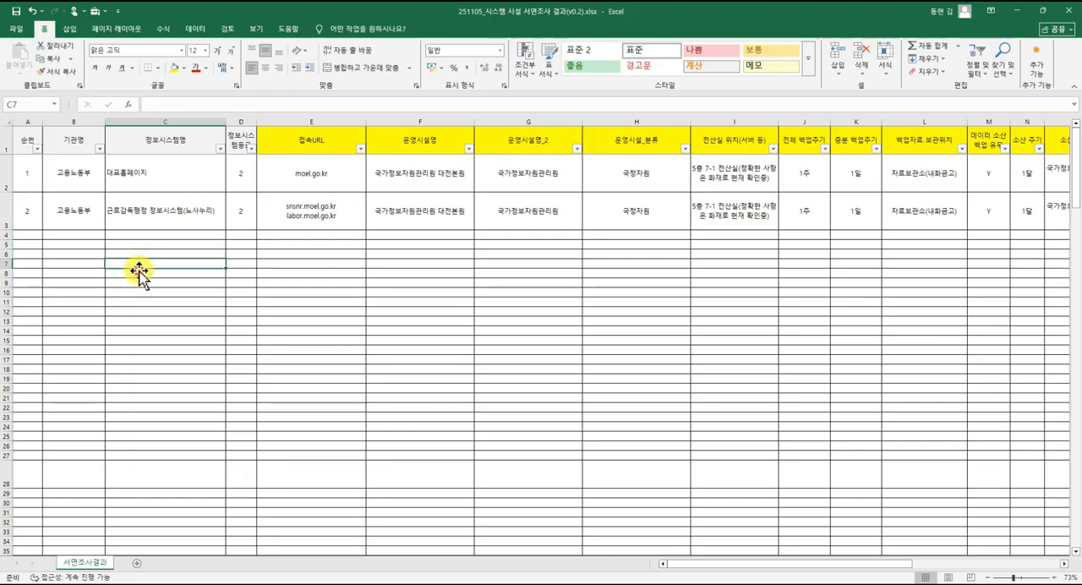
pyautogui.click(140, 215)
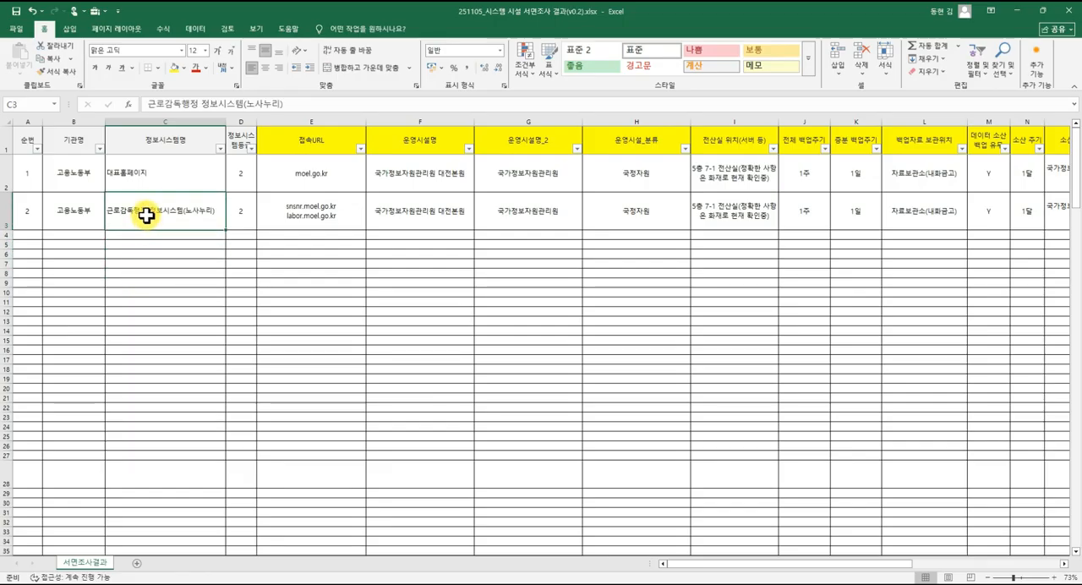
# Go along row 3 through all its fields to 비고 and the empty columns beyond the table.
pyautogui.press('Right')
pyautogui.press('Right')
pyautogui.press('Right')
pyautogui.press('Right')
pyautogui.press('Right')
pyautogui.press('Right')
pyautogui.press('Right')
pyautogui.press('Right')
pyautogui.press('Right')
pyautogui.press('Right')
pyautogui.press('Right')
pyautogui.press('Right')
pyautogui.press('Right')
pyautogui.press('Right')
pyautogui.press('Right')
pyautogui.press('Right')
pyautogui.press('Right')
pyautogui.press('Right')
pyautogui.press('Right')
pyautogui.press('Right')
pyautogui.press('Right')
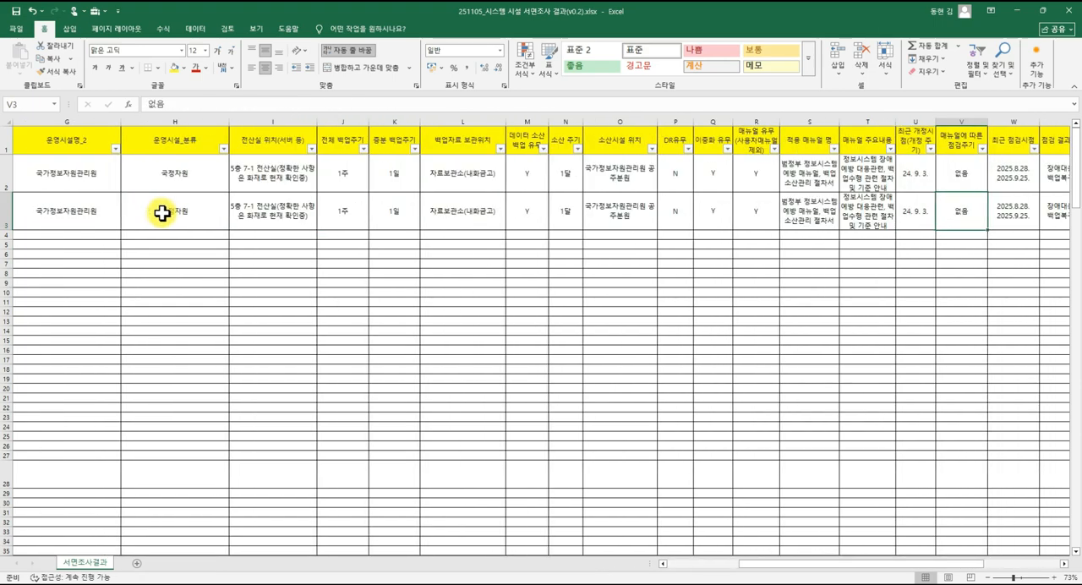
pyautogui.press('Right')
pyautogui.press('Right')
pyautogui.press('Right')
pyautogui.press('Right')
pyautogui.press('Right')
pyautogui.press('Right')
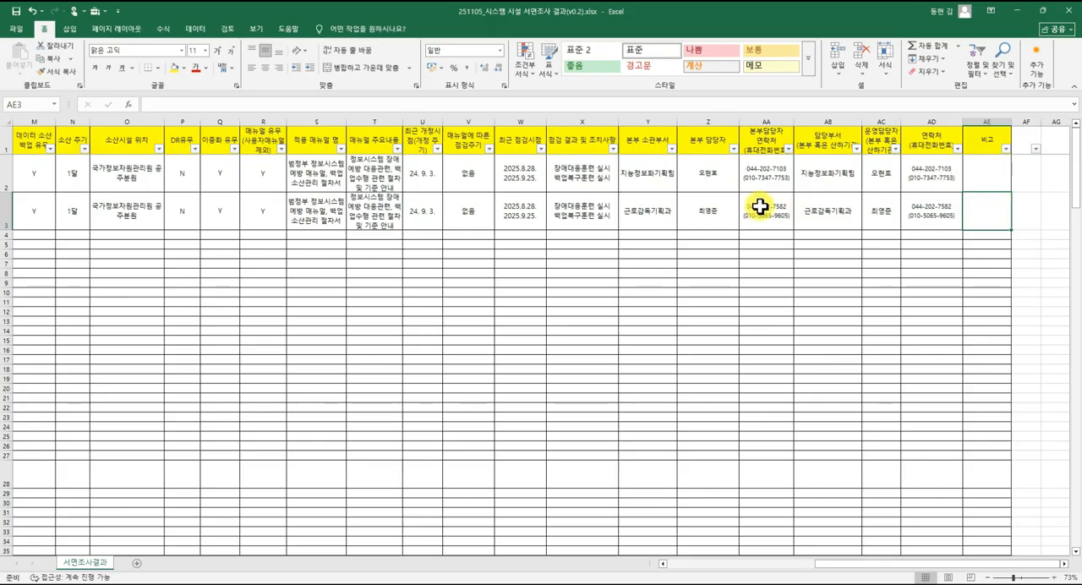
pyautogui.click(536, 175)
pyautogui.click(535, 205)
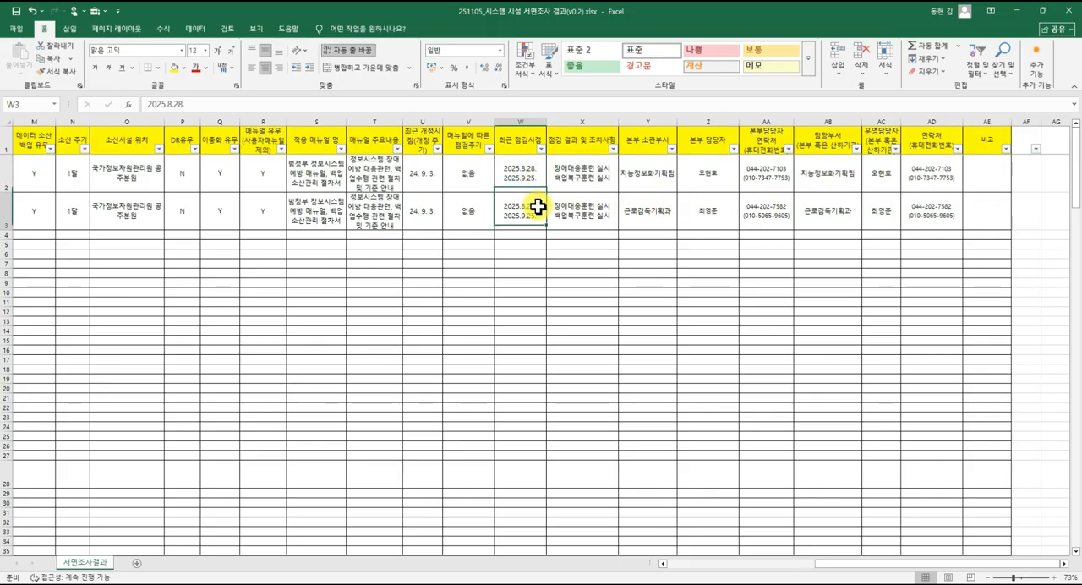
pyautogui.click(574, 211)
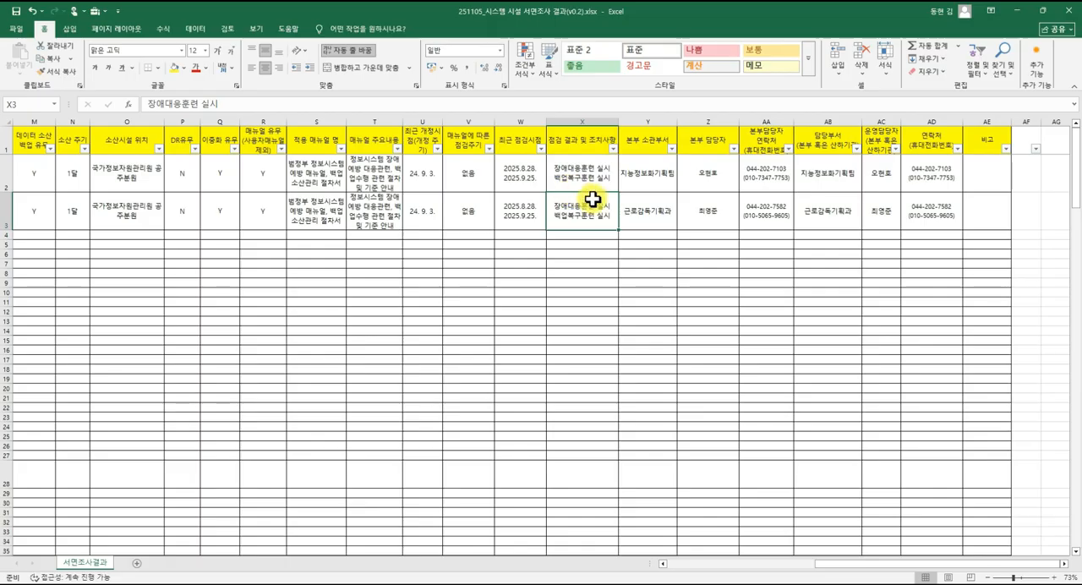
pyautogui.click(1023, 218)
pyautogui.press('Right')
pyautogui.press('Right')
pyautogui.press('Right')
pyautogui.press('Right')
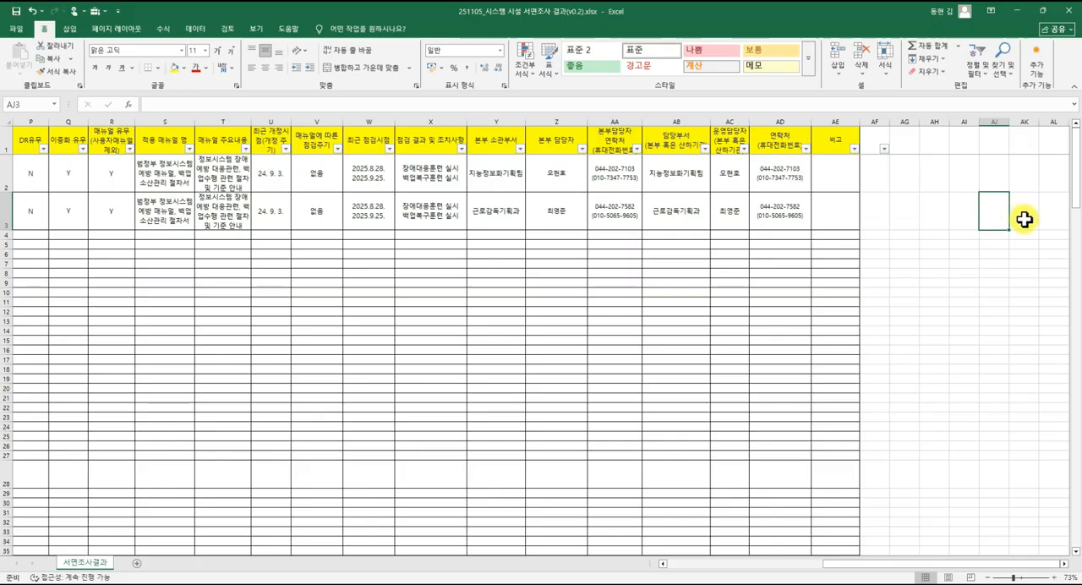
# Undo the clearing of data rows 4 to 198.
pyautogui.click(604, 262)
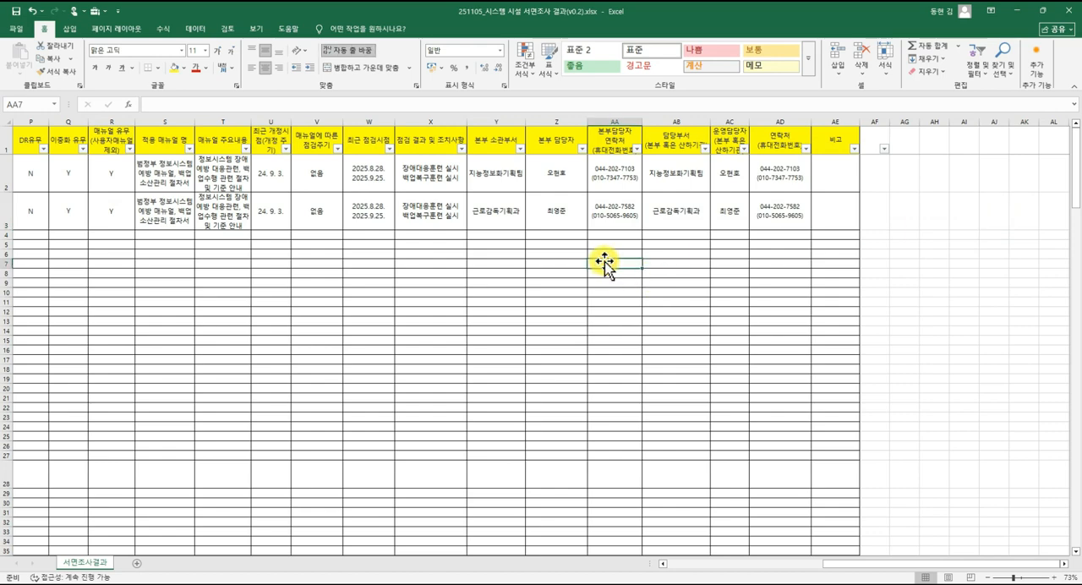
pyautogui.press('Left')
pyautogui.press('Left')
pyautogui.press('Left')
pyautogui.press('Left')
pyautogui.press('Left')
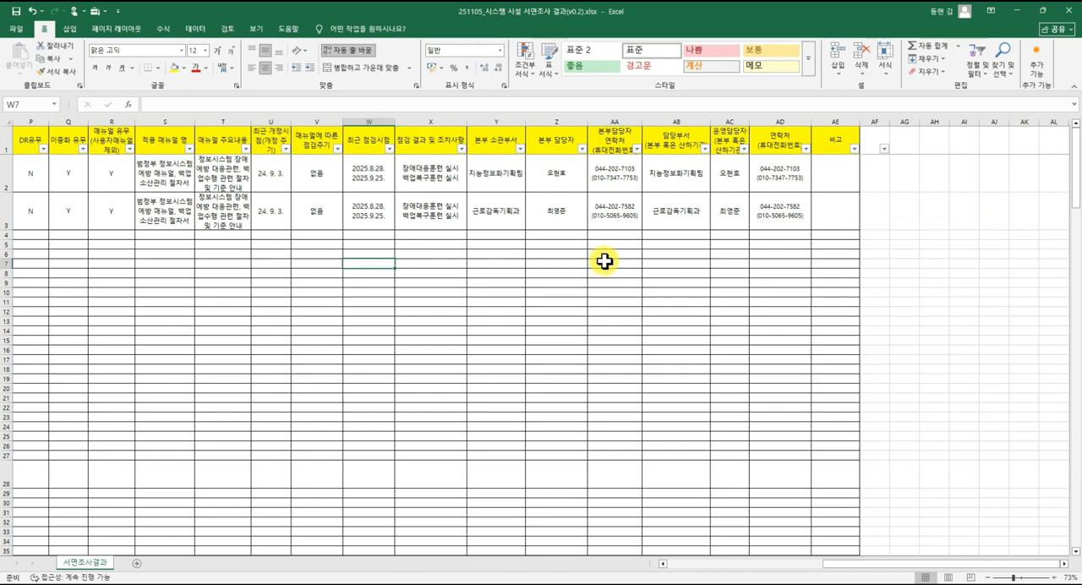
pyautogui.press('Home')
pyautogui.press('Up')
pyautogui.press('Up')
pyautogui.press('Up')
pyautogui.hotkey('ctrl', 'v')
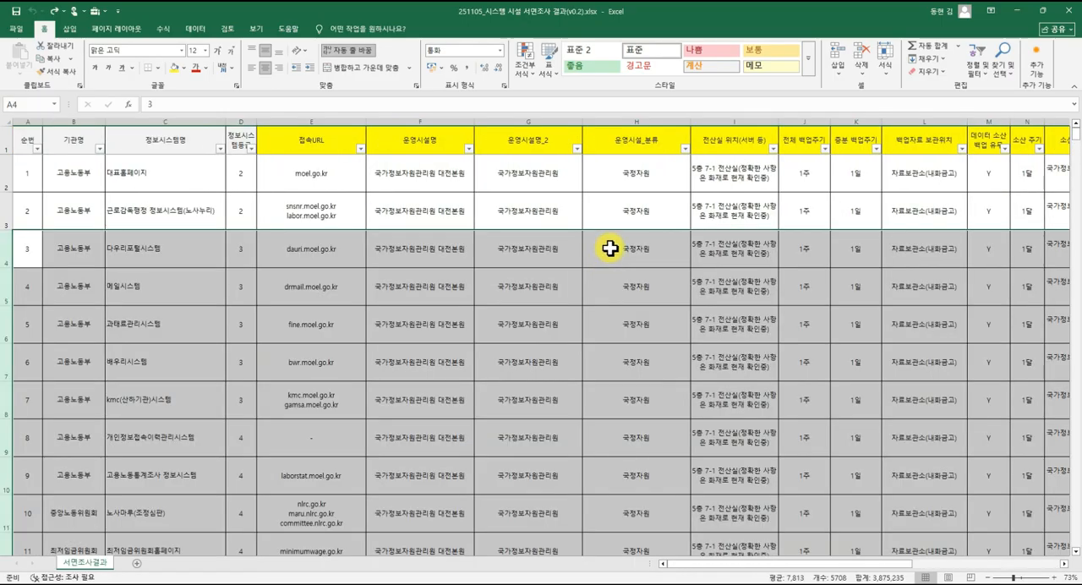
# Look through all records down to the end of the table and select the last row's 순번 cell, 추가.
pyautogui.click(604, 262)
pyautogui.scroll(-1, 439, 330)
pyautogui.scroll(-20, 439, 330)
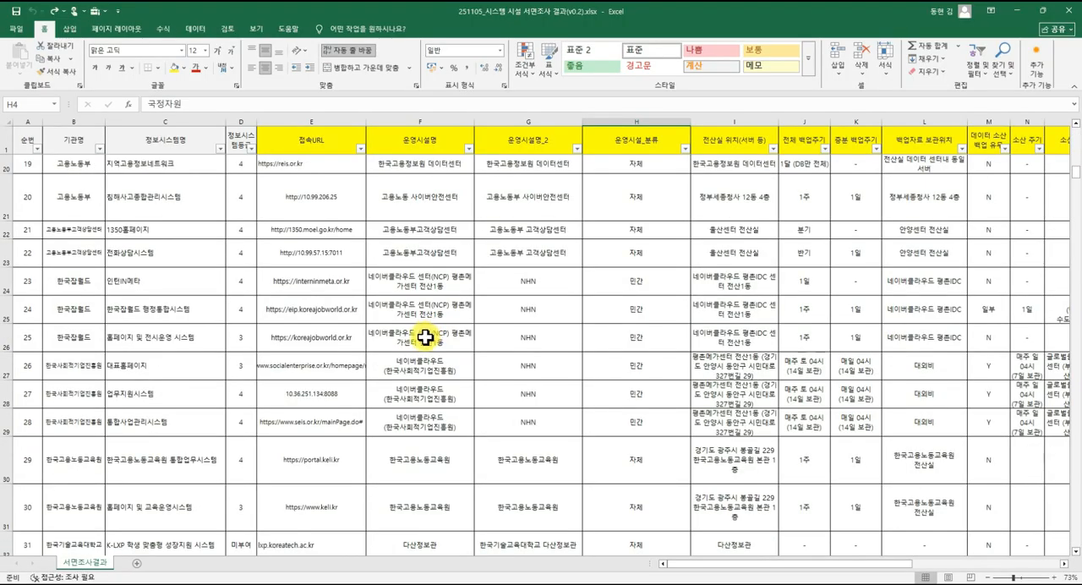
pyautogui.scroll(-20, 427, 347)
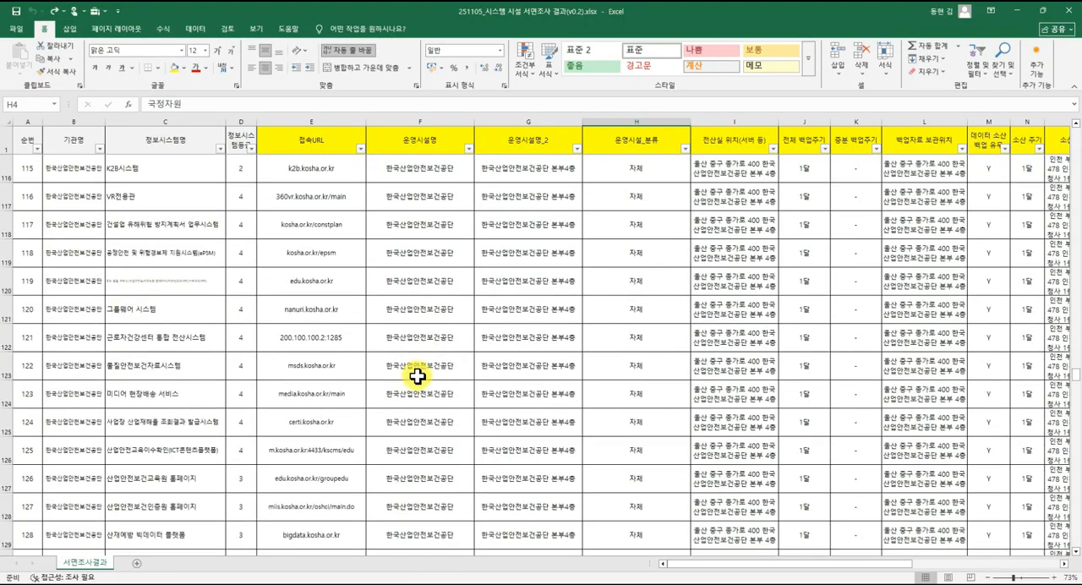
pyautogui.scroll(-5, 417, 380)
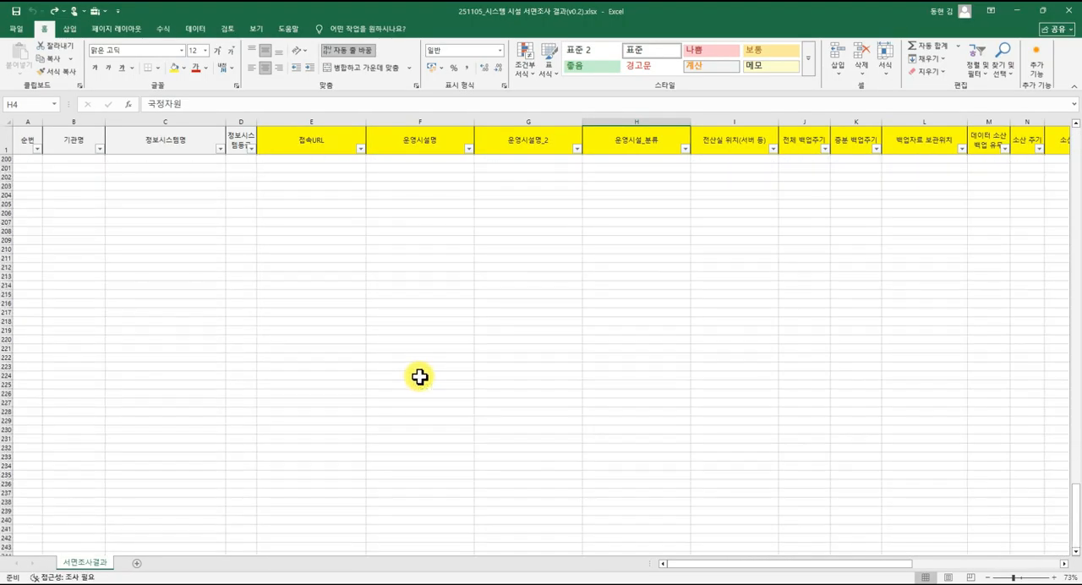
pyautogui.scroll(5, 417, 375)
pyautogui.scroll(-1, 186, 432)
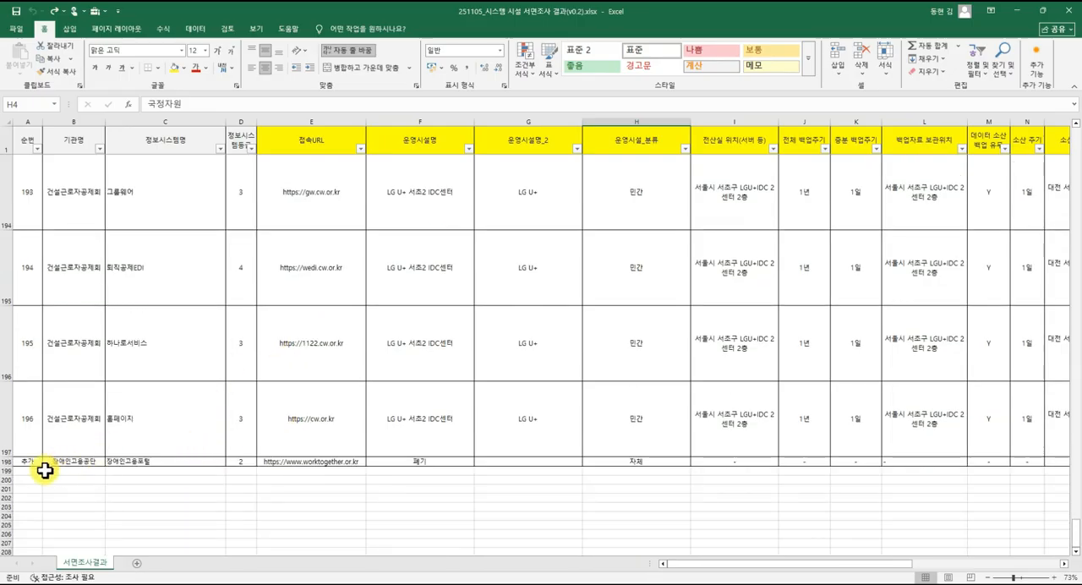
pyautogui.click(26, 468)
pyautogui.click(28, 461)
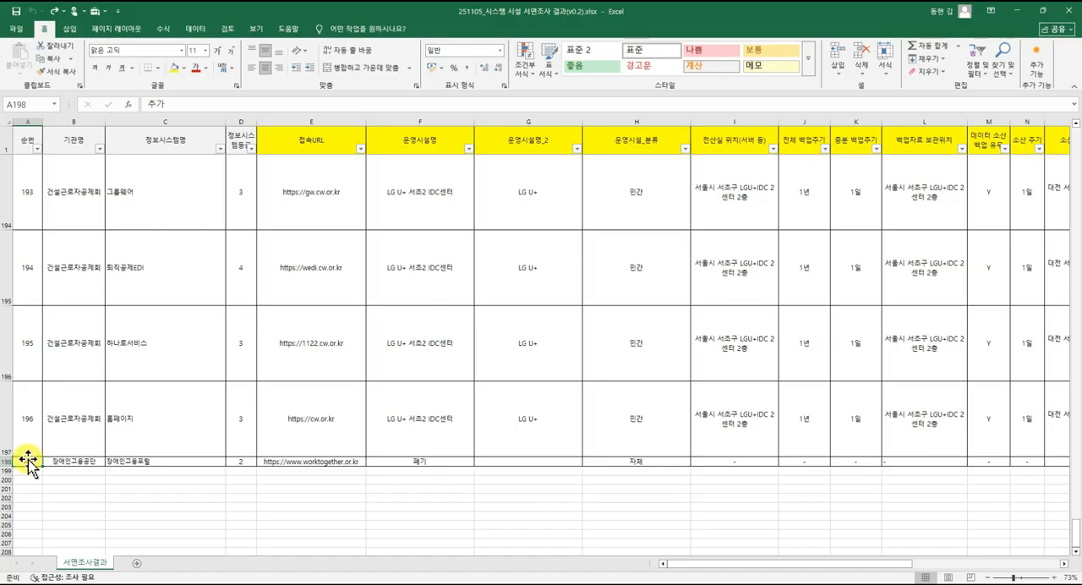
# Insert a blank column before the 순번 column and a blank row above the header row.
pyautogui.scroll(20, 28, 459)
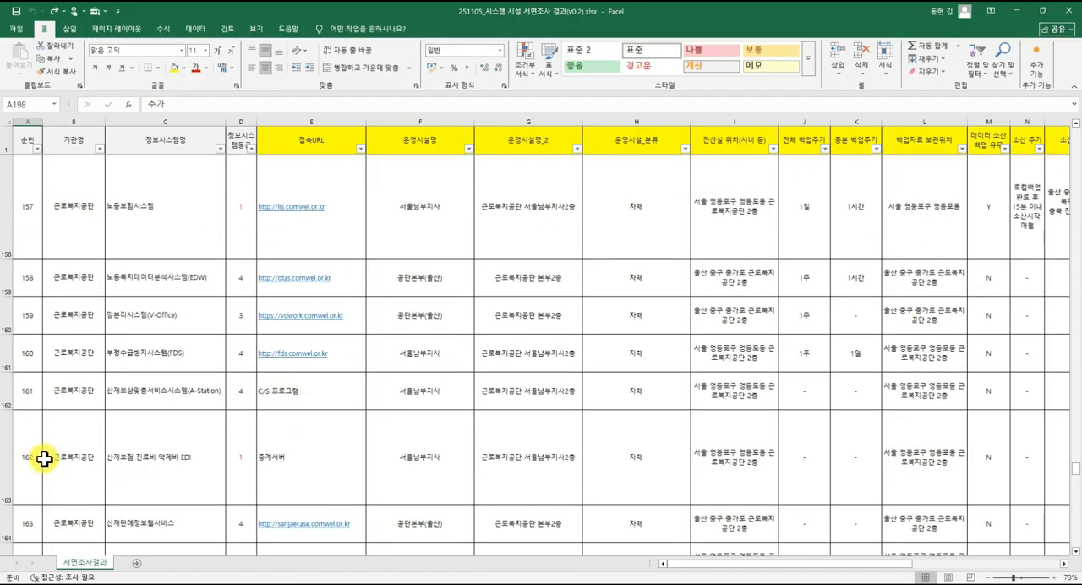
pyautogui.scroll(20, 44, 459)
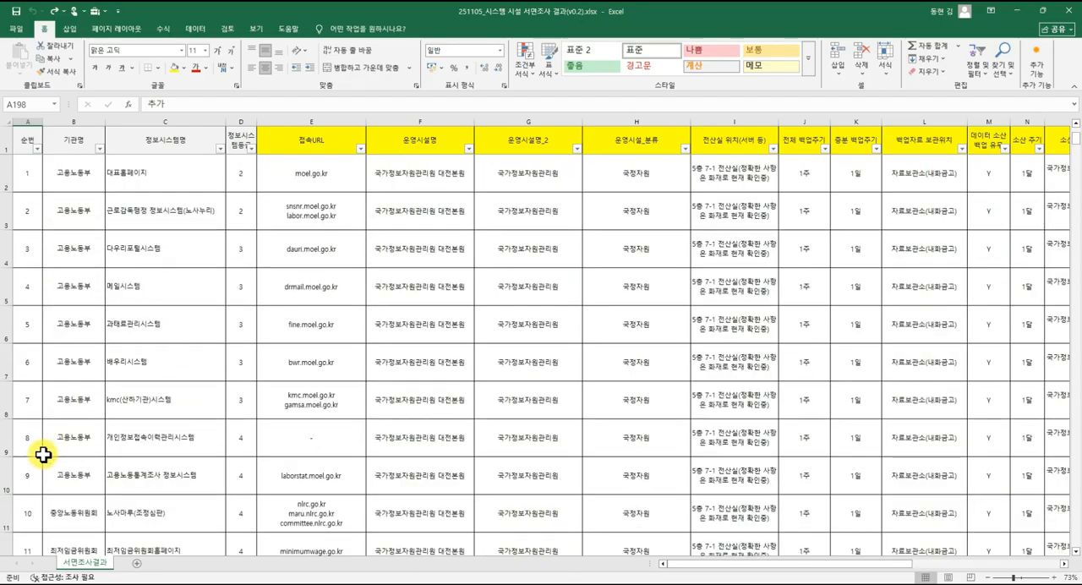
pyautogui.click(26, 120)
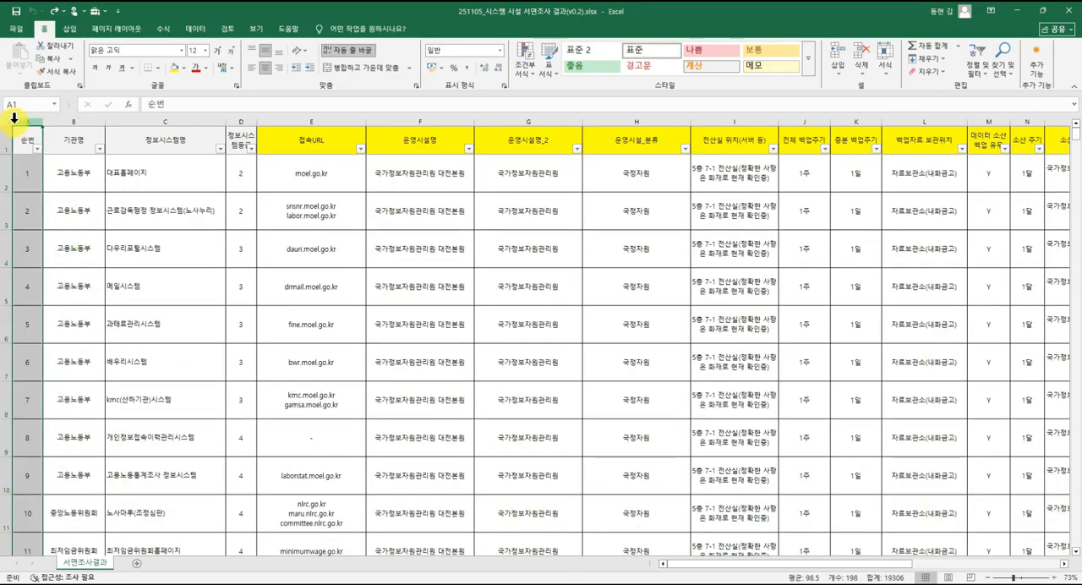
pyautogui.rightClick(21, 118)
pyautogui.click(48, 222)
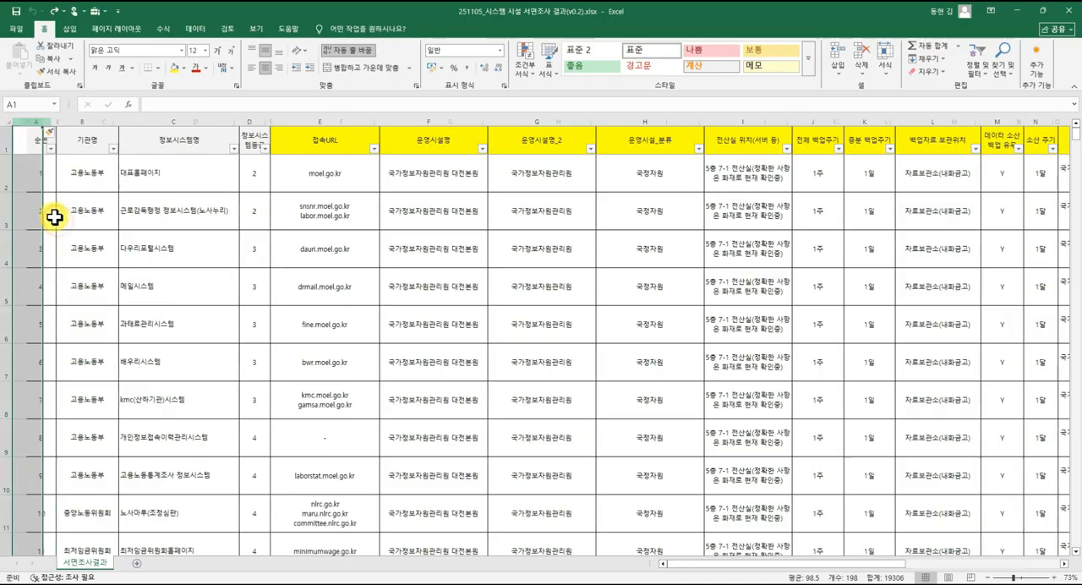
pyautogui.click(46, 195)
pyautogui.click(7, 140)
pyautogui.rightClick(7, 139)
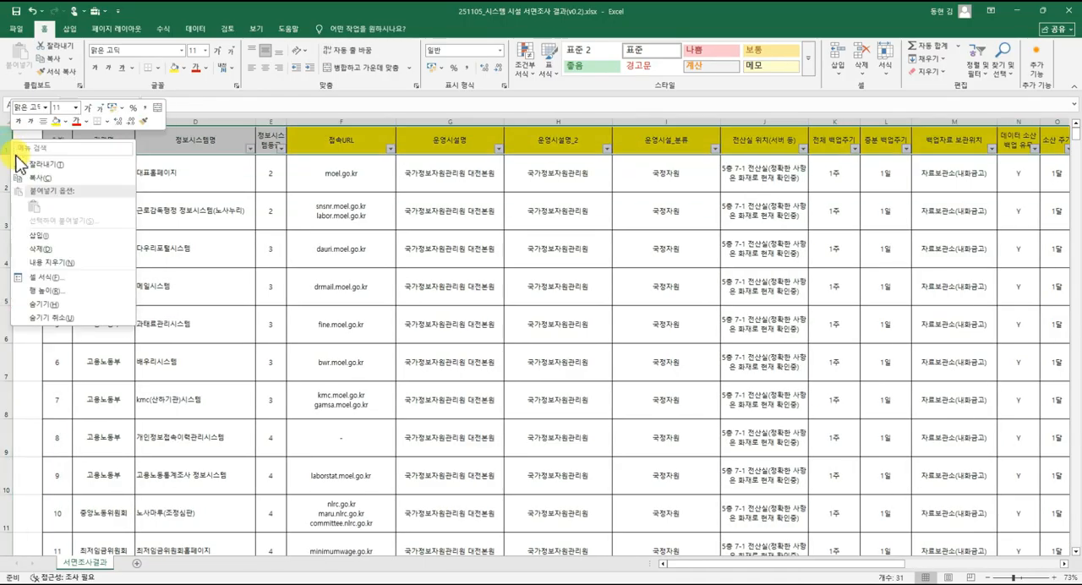
pyautogui.click(39, 236)
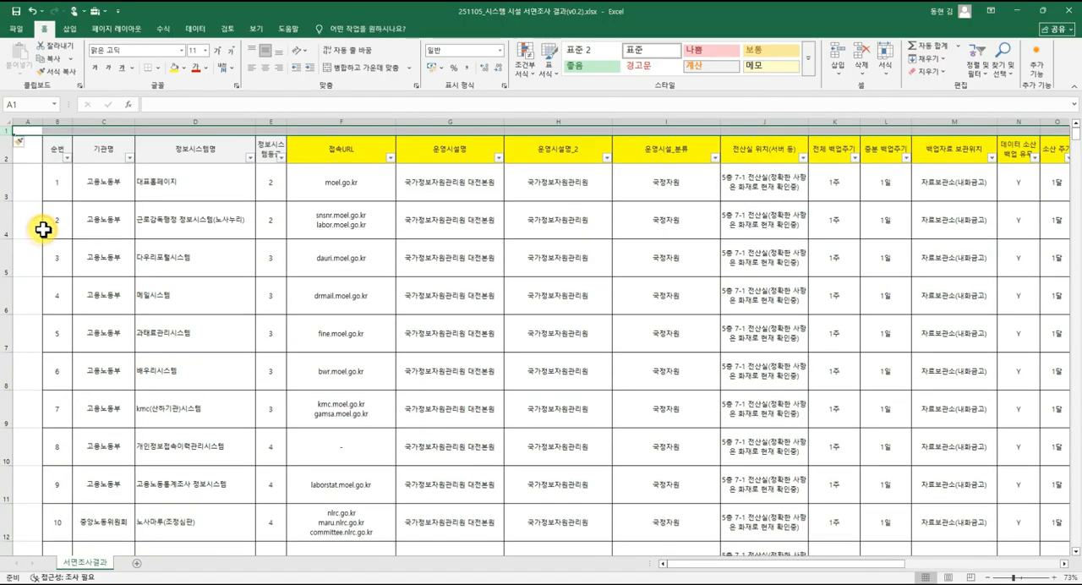
pyautogui.click(69, 211)
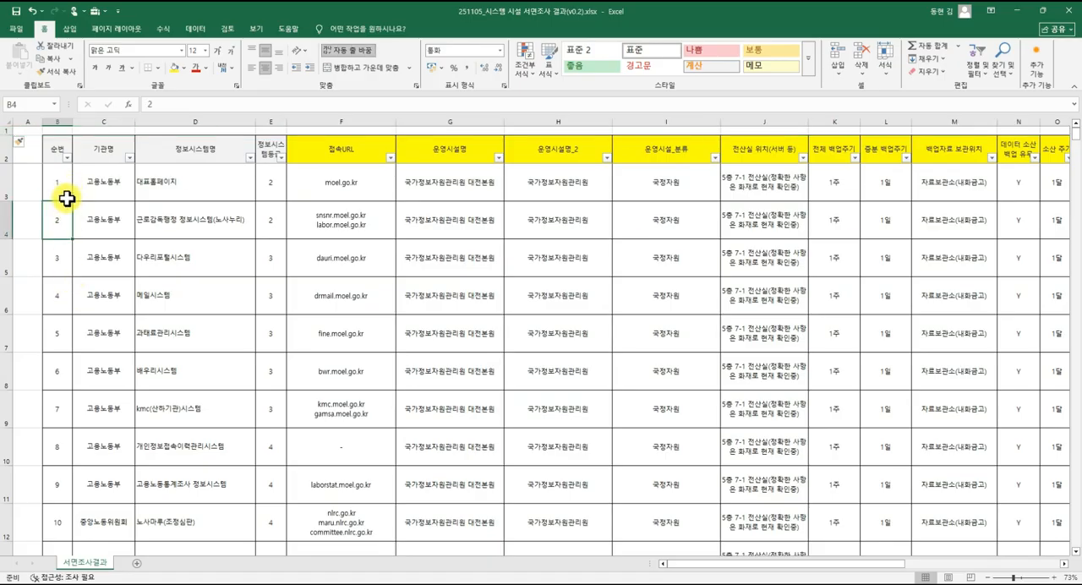
# Undo the inserted blank row and column, then select the first record's 기관명 and 정보시스템명 cells.
pyautogui.hotkey('ctrl', 'z')
pyautogui.hotkey('ctrl', 'z')
pyautogui.click(54, 174)
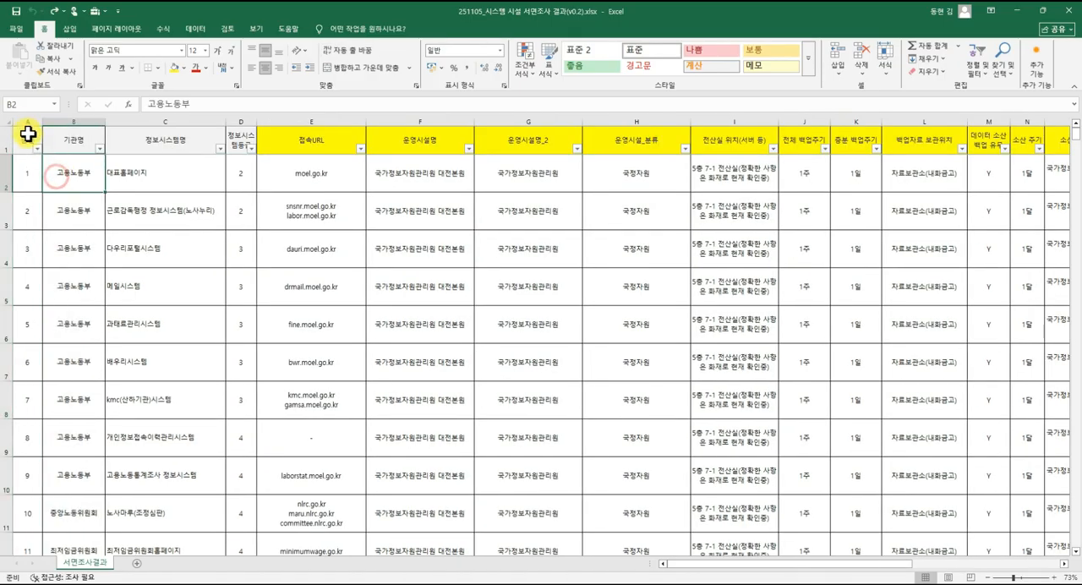
pyautogui.click(27, 131)
pyautogui.click(52, 171)
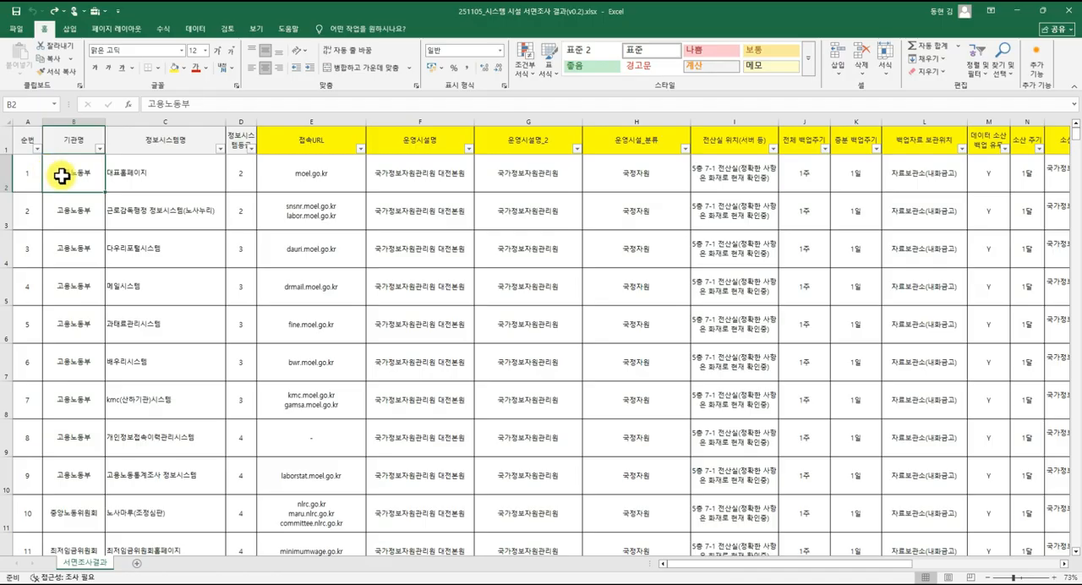
pyautogui.click(119, 175)
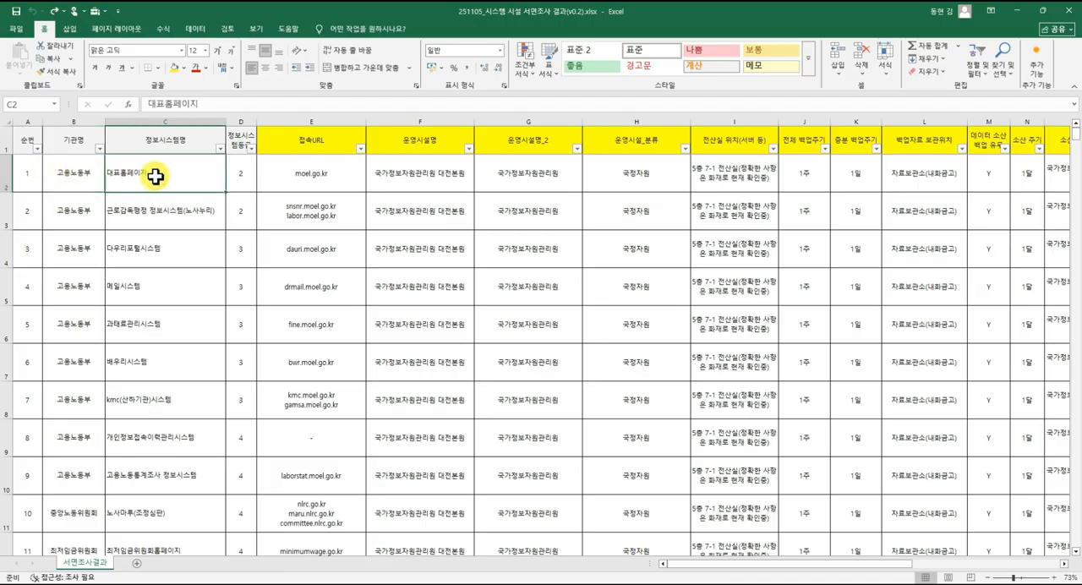
# Merge and center the 운영시설명 cells of the first five records, F2:F6, keeping only the uppermost value.
pyautogui.moveTo(439, 176); pyautogui.dragTo(430, 249)
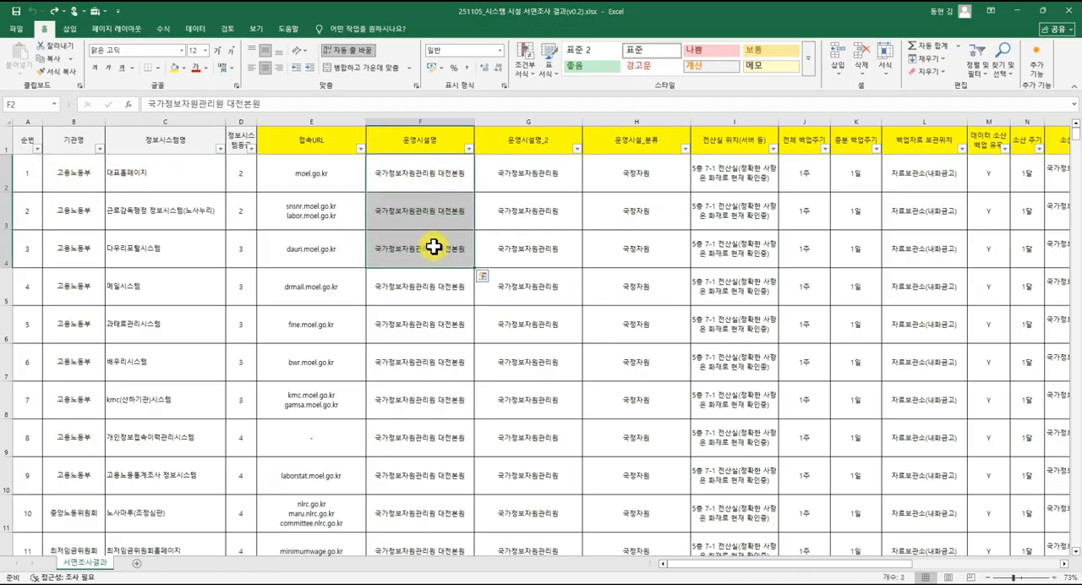
pyautogui.moveTo(434, 178); pyautogui.dragTo(429, 324)
pyautogui.click(379, 68)
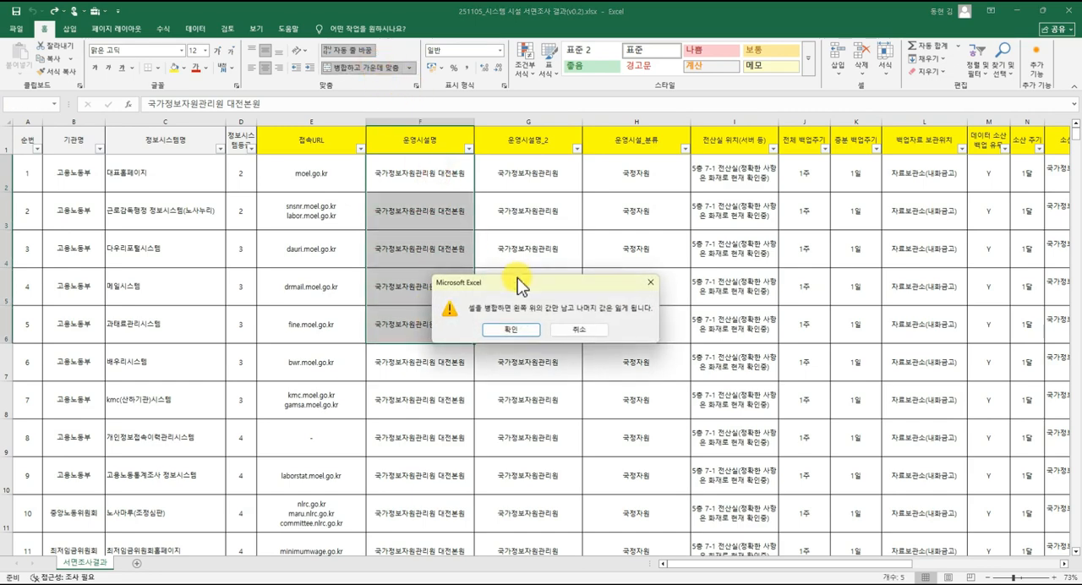
pyautogui.click(531, 332)
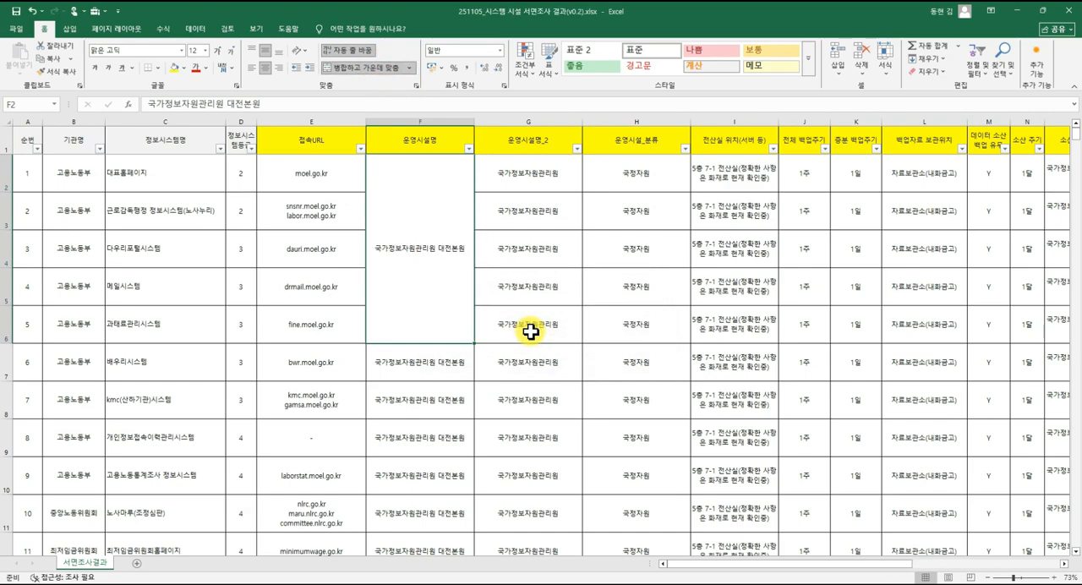
# Undo the merge of the 운영시설명 cells and select single cells in that column.
pyautogui.hotkey('ctrl', 'z')
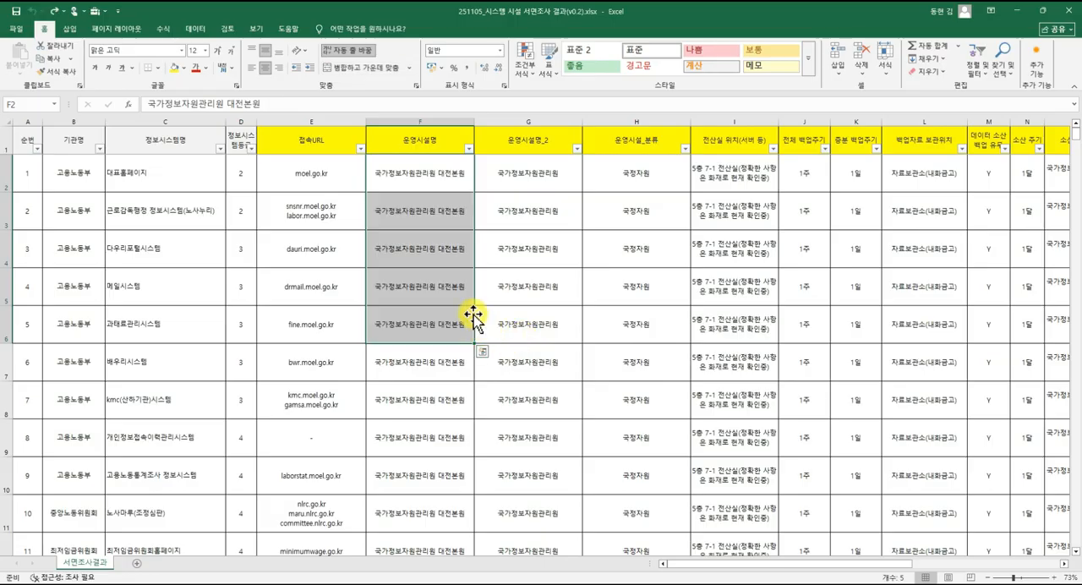
pyautogui.click(437, 249)
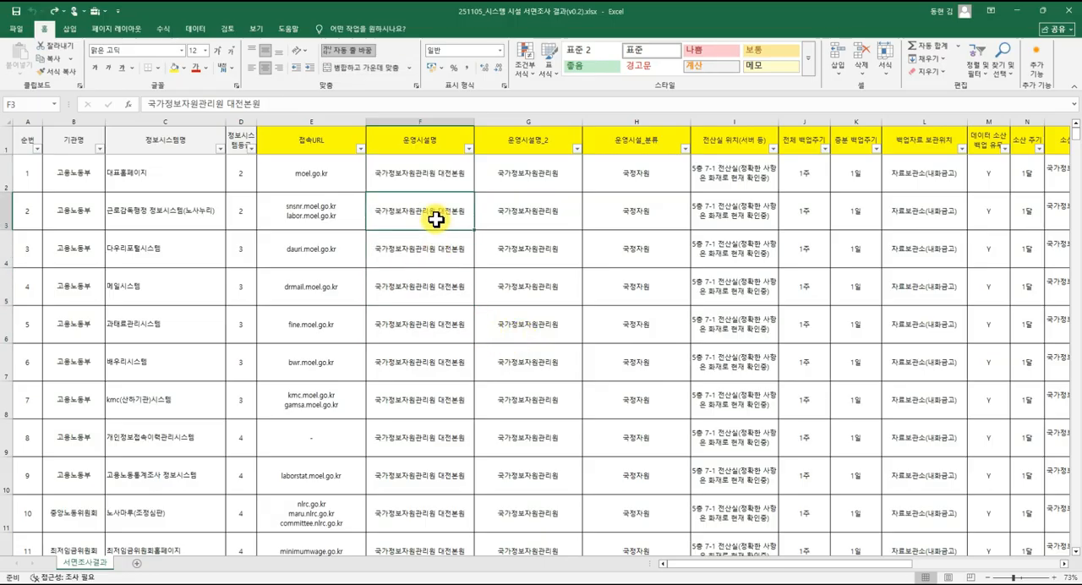
pyautogui.click(440, 292)
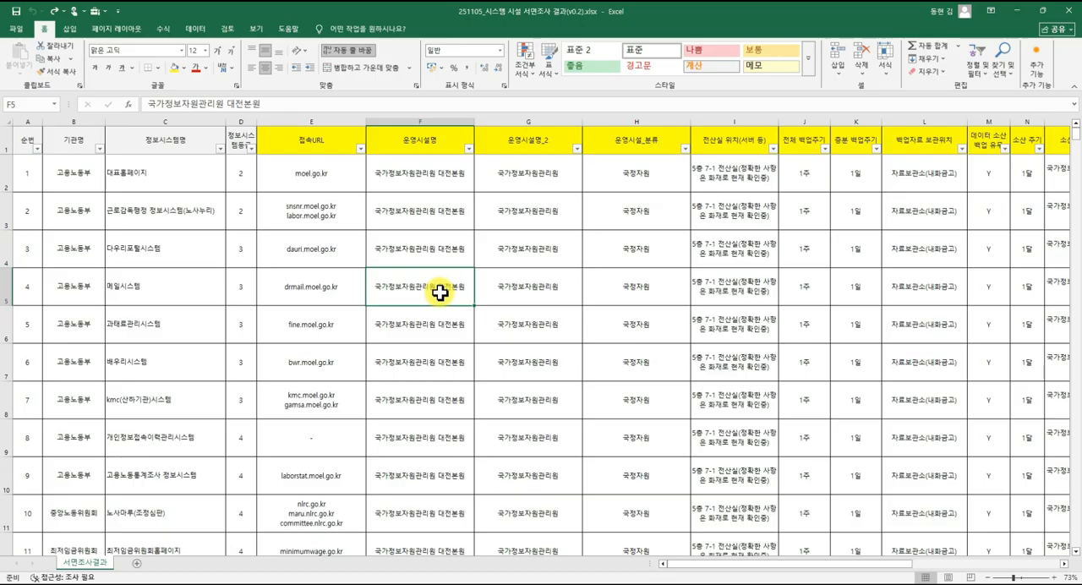
# Step cell by cell through the 운영시설명 and 운영시설명_2 columns down to row 13, ending at the 순번 cell in row 12.
pyautogui.press('Right')
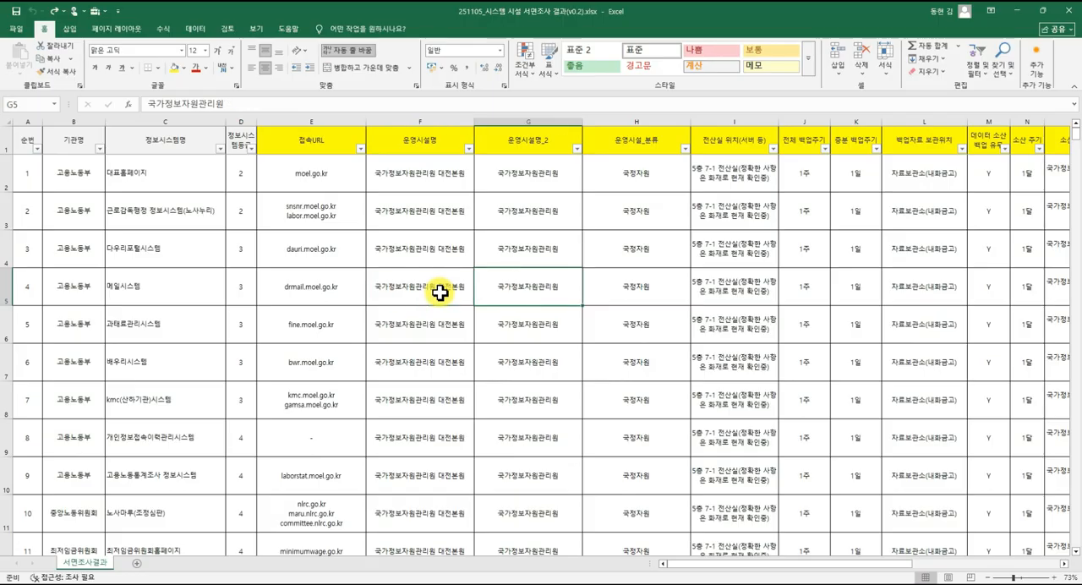
pyautogui.press('Left')
pyautogui.press('Down')
pyautogui.press('Down')
pyautogui.press('Right')
pyautogui.press('Down')
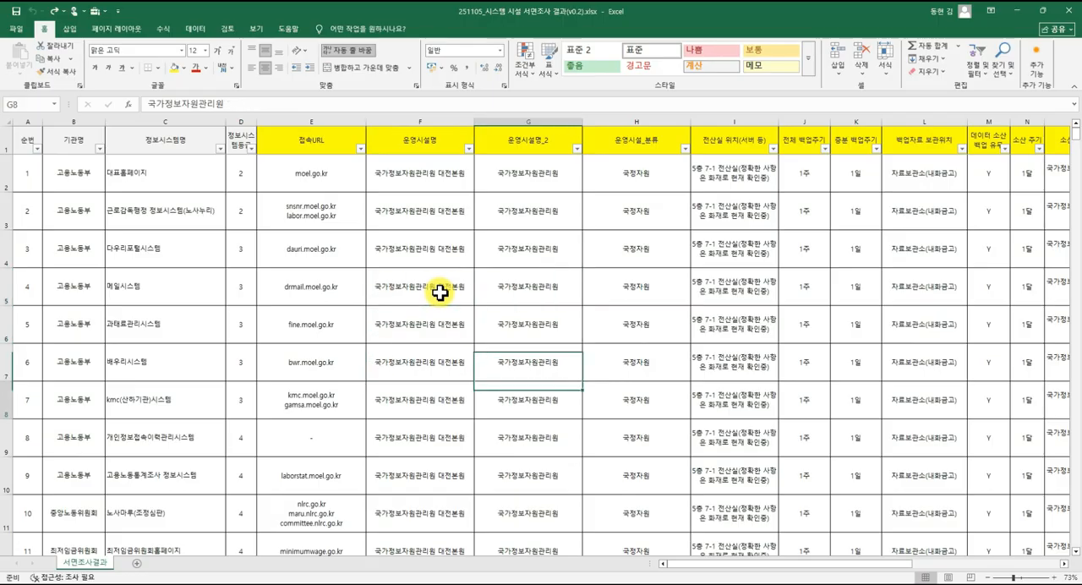
pyautogui.press('Down')
pyautogui.press('Down')
pyautogui.press('Down')
pyautogui.press('Down')
pyautogui.press('Down')
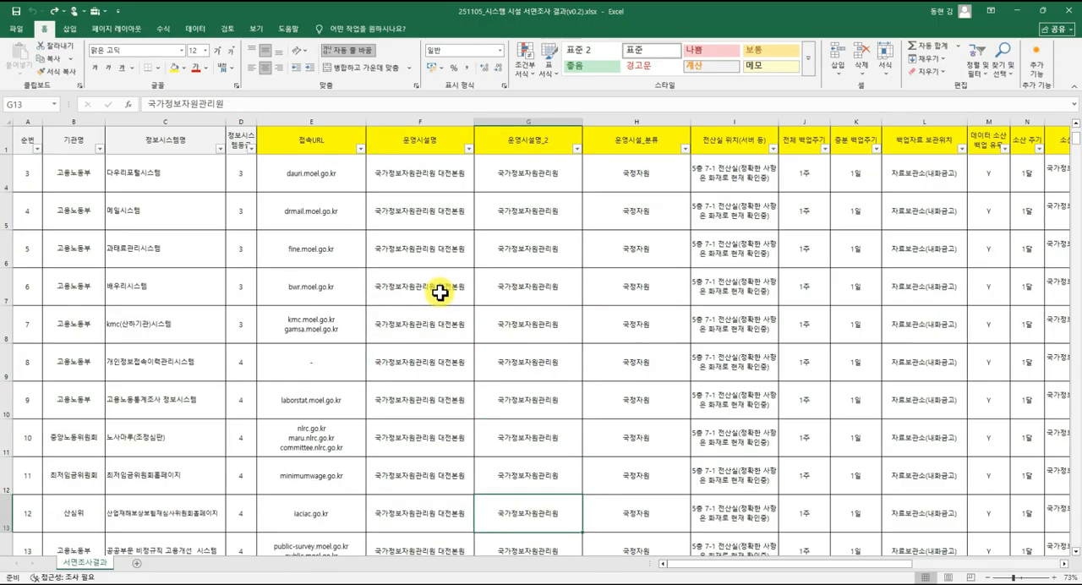
pyautogui.press('Up')
pyautogui.press('Left')
pyautogui.press('Left')
pyautogui.press('Left')
pyautogui.press('Left')
pyautogui.press('Left')
pyautogui.press('Left')
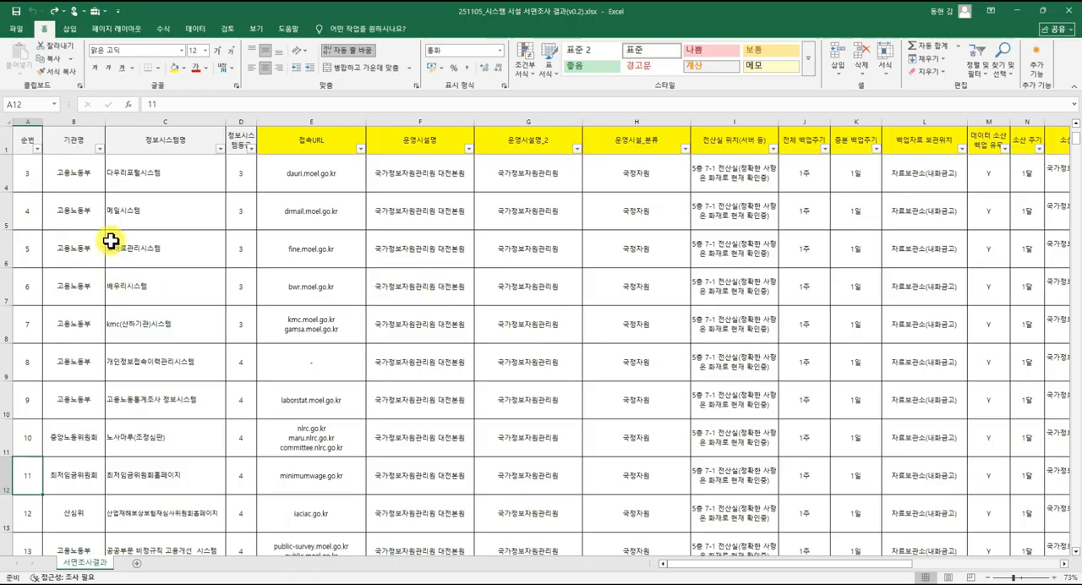
# Check the 기관명 cells of records 3, 4 and 5, ending on the first record's 기관명 cell.
pyautogui.click(80, 181)
pyautogui.click(79, 207)
pyautogui.click(77, 240)
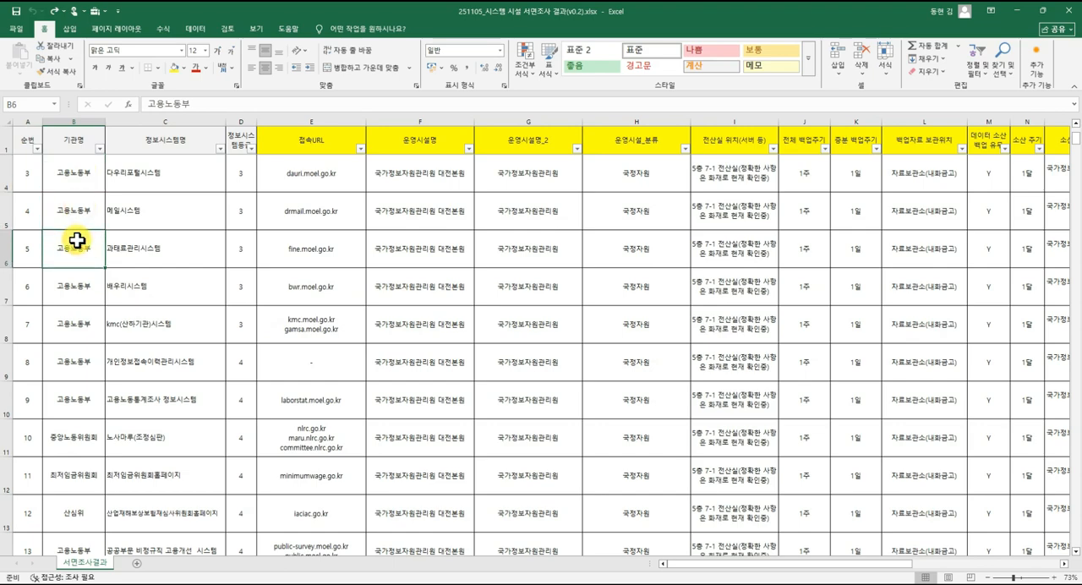
pyautogui.scroll(1, 75, 241)
pyautogui.click(71, 174)
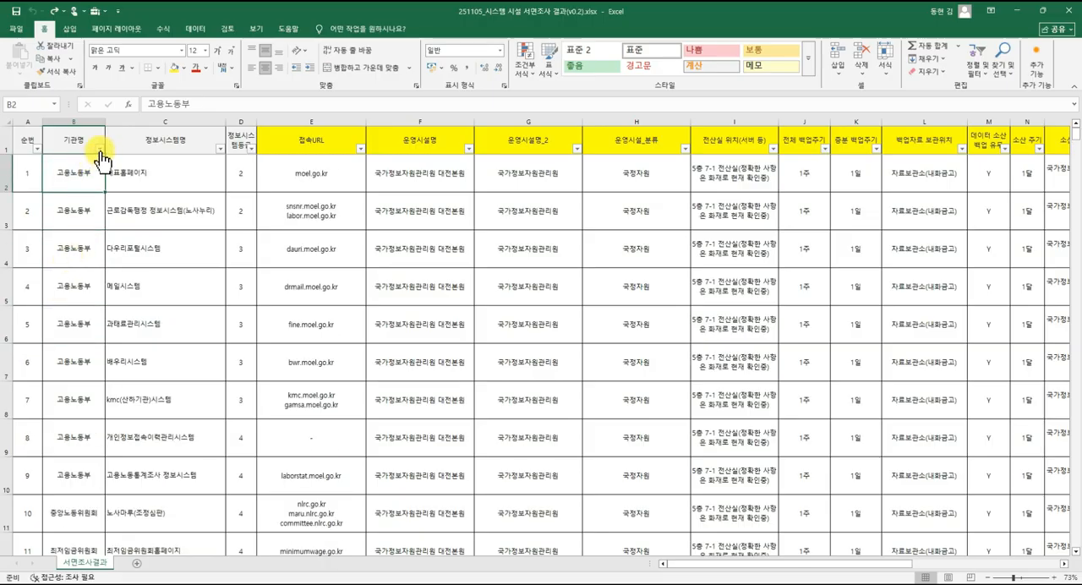
# Review the distinct organization names in the 기관명 filter list and close it without filtering.
pyautogui.click(99, 149)
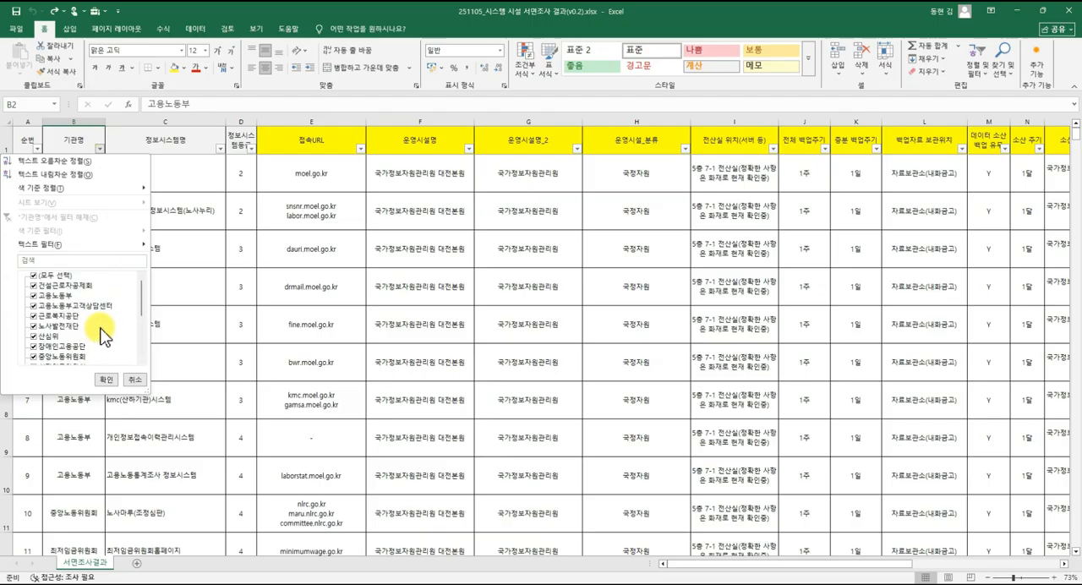
pyautogui.click(136, 379)
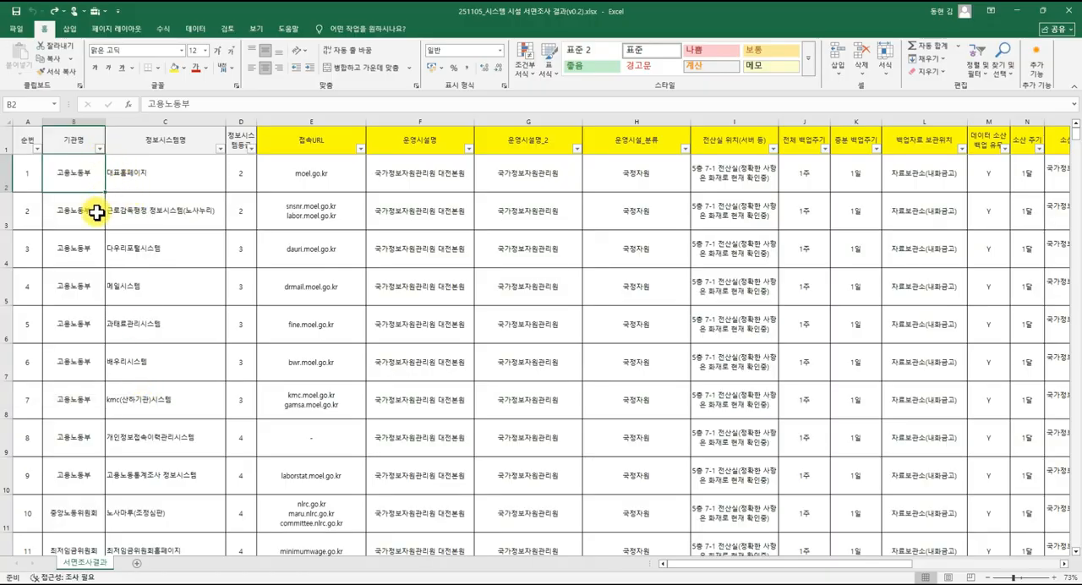
pyautogui.click(99, 147)
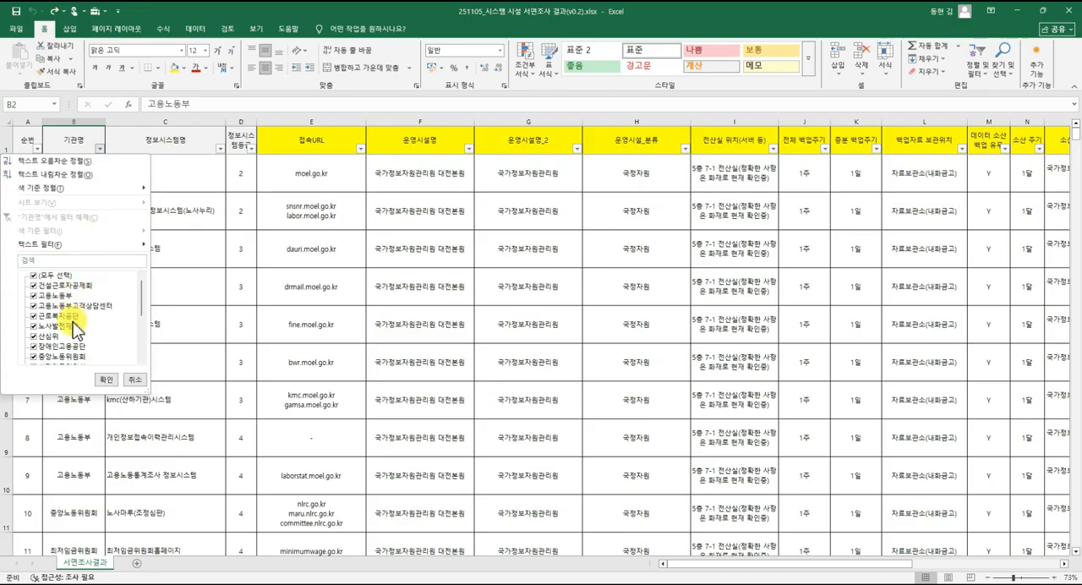
pyautogui.scroll(-5, 74, 312)
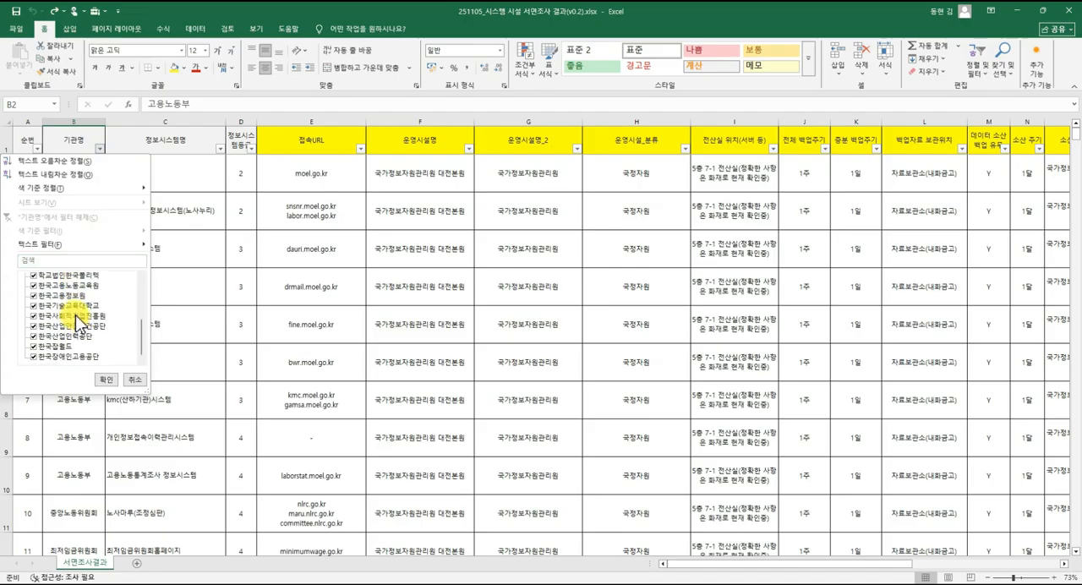
pyautogui.scroll(2, 75, 314)
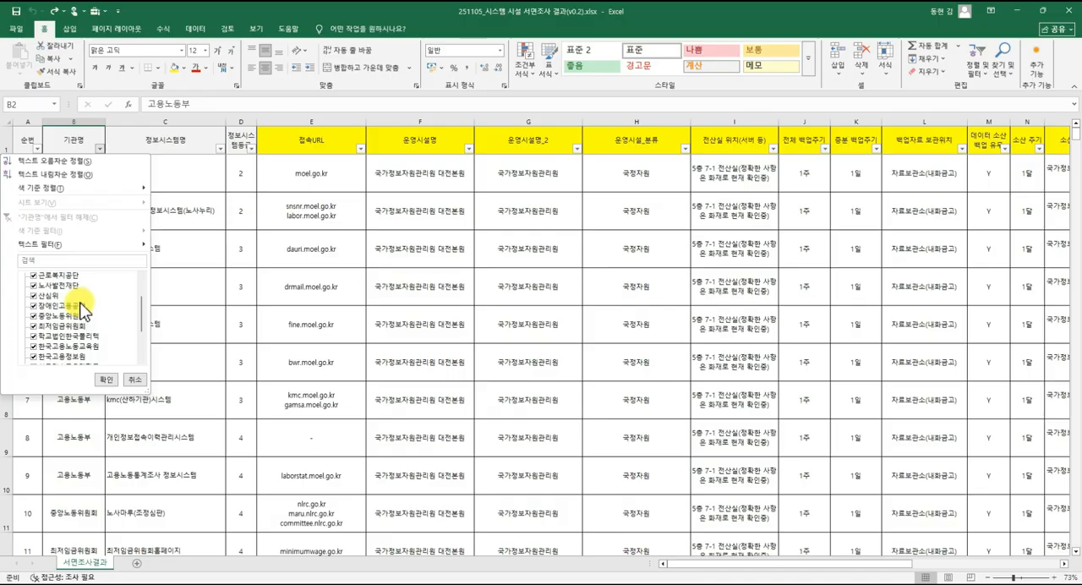
pyautogui.click(169, 221)
pyautogui.click(72, 211)
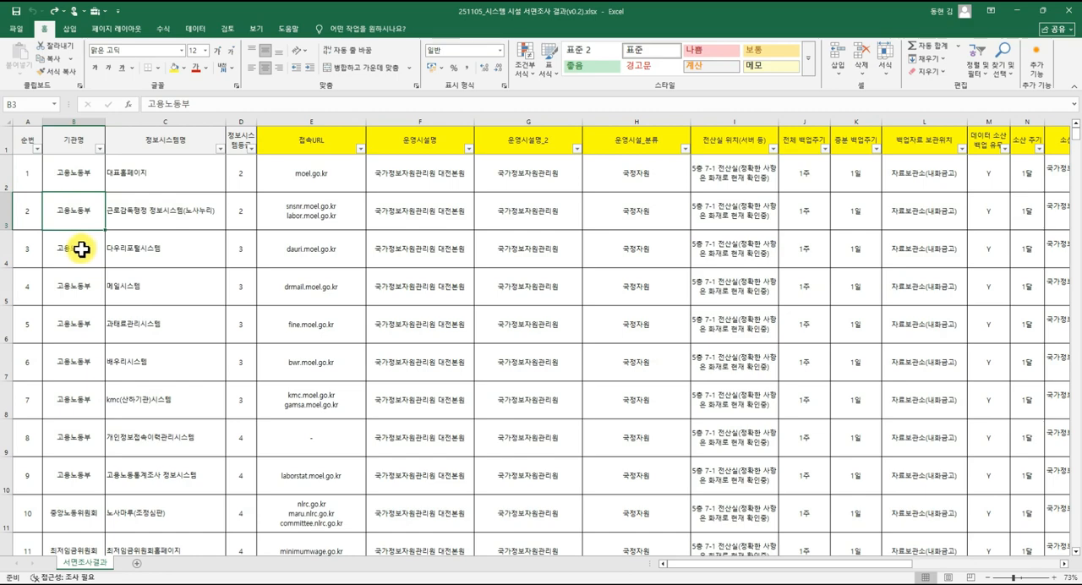
# Try adding the prefix [01] to the first record's 기관명, 고용노동부, and remove it before committing the cell.
pyautogui.click(82, 174)
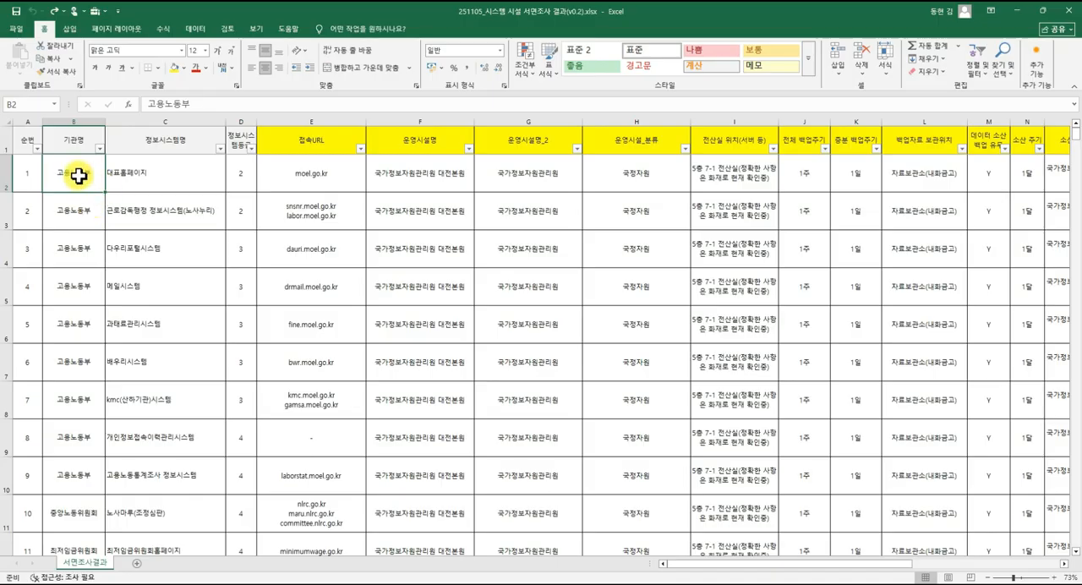
pyautogui.doubleClick(85, 177)
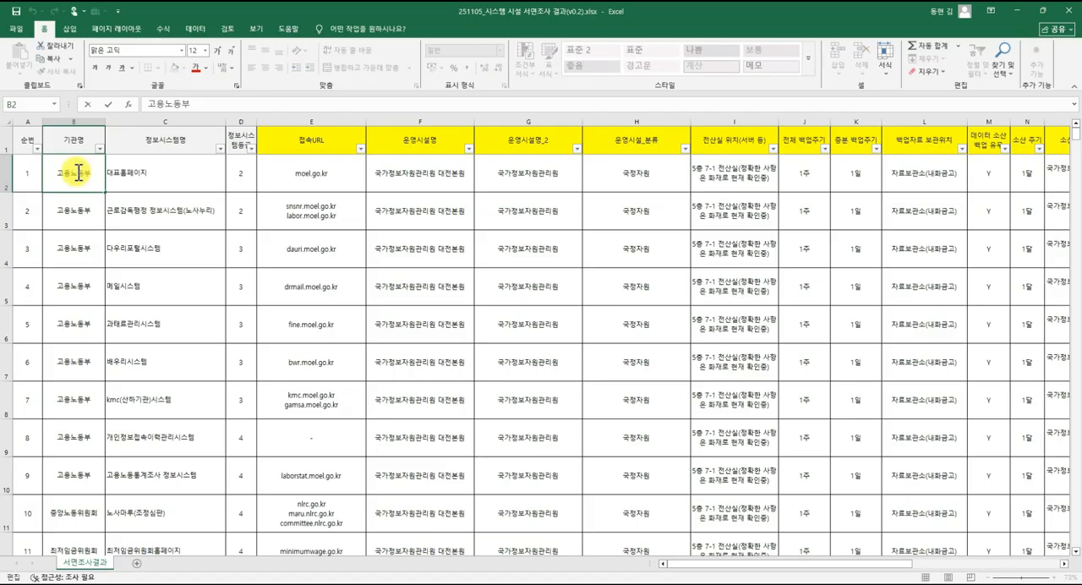
pyautogui.write('[01]')
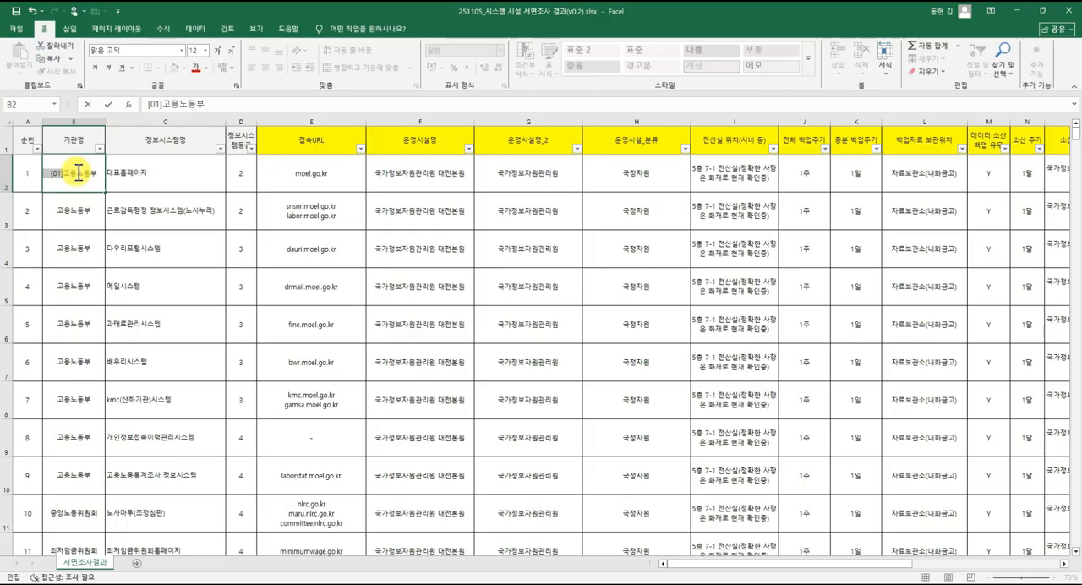
pyautogui.press('Delete')
pyautogui.press('Return')
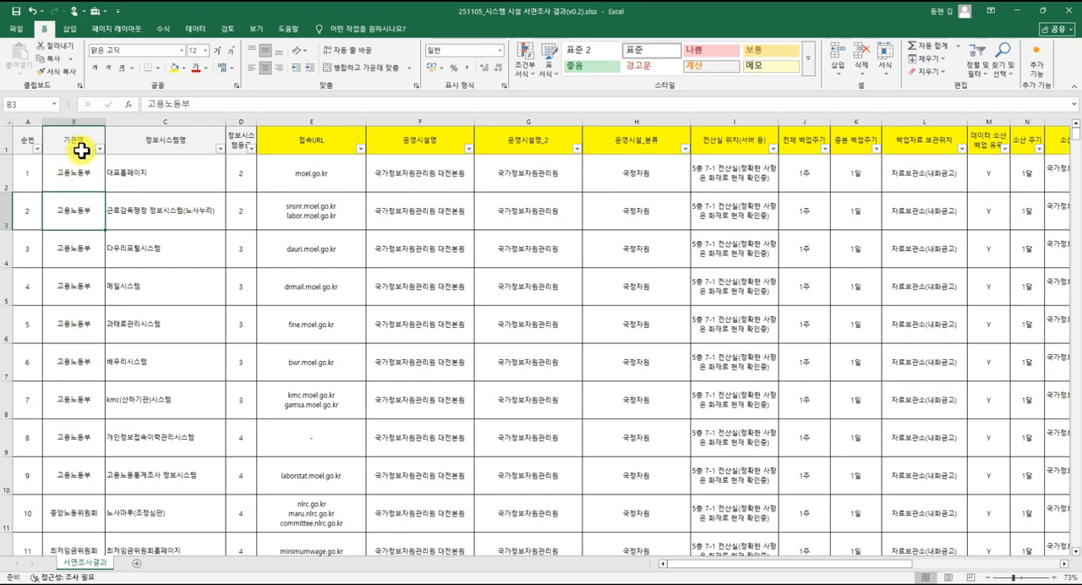
# Look through the whole 기관명 filter list for duplicate or inconsistent names, close it, and select the 정보시스템명 cell in row 5.
pyautogui.click(100, 149)
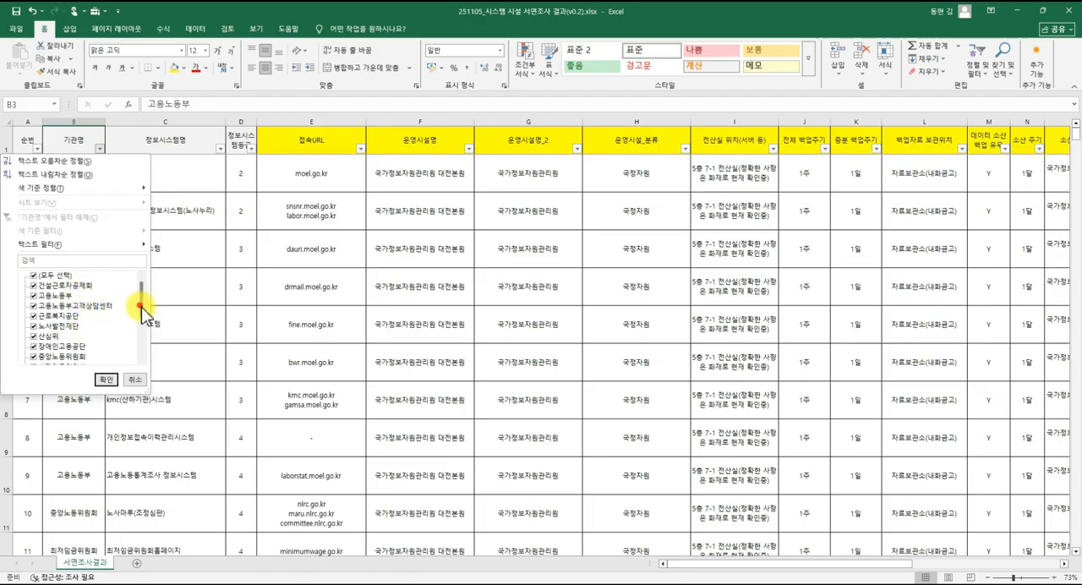
pyautogui.moveTo(141, 306)
pyautogui.mouseDown()
pyautogui.moveTo(140, 355)
pyautogui.moveTo(137, 298)
pyautogui.mouseUp()
pyautogui.scroll(-1, 140, 305)
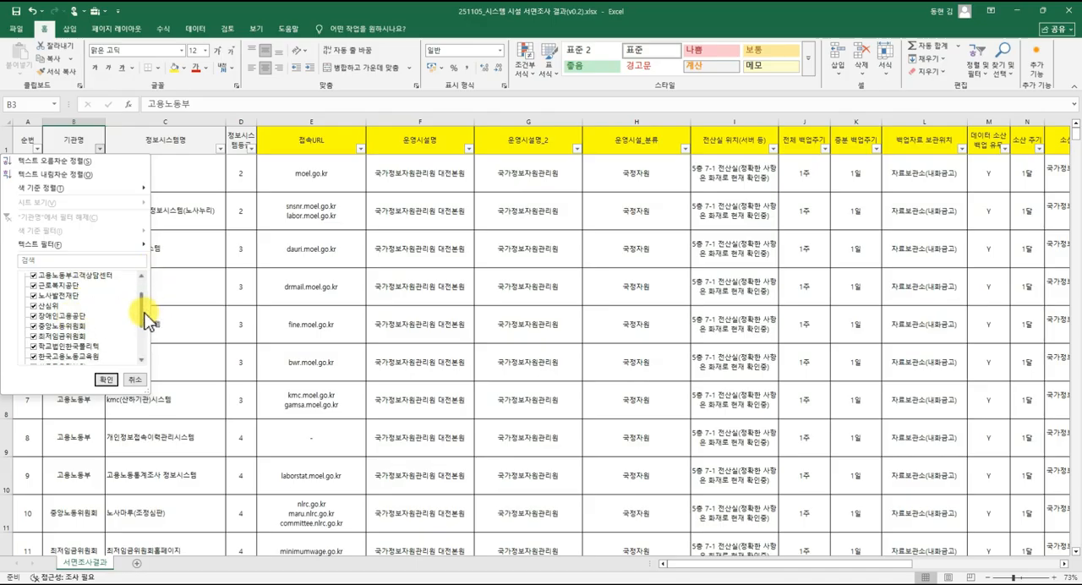
pyautogui.moveTo(141, 309); pyautogui.dragTo(142, 343)
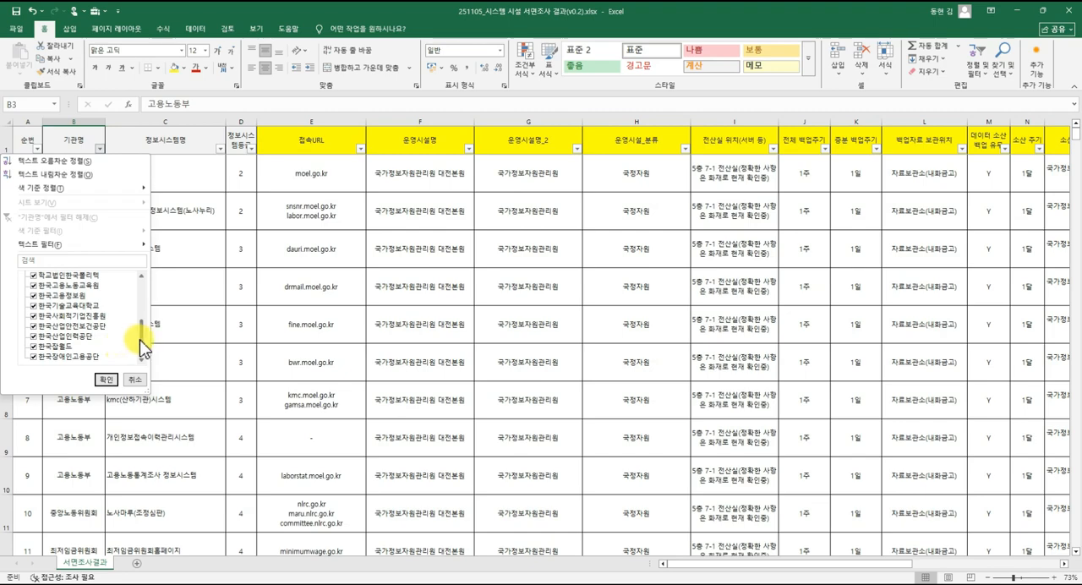
pyautogui.moveTo(140, 340); pyautogui.dragTo(149, 284)
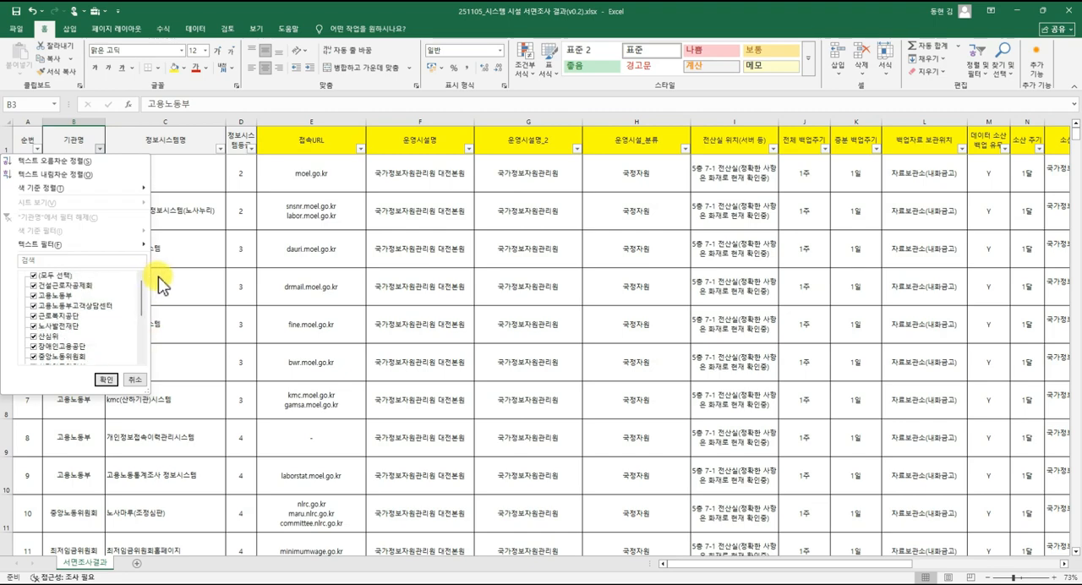
pyautogui.click(191, 272)
pyautogui.click(169, 333)
pyautogui.click(169, 284)
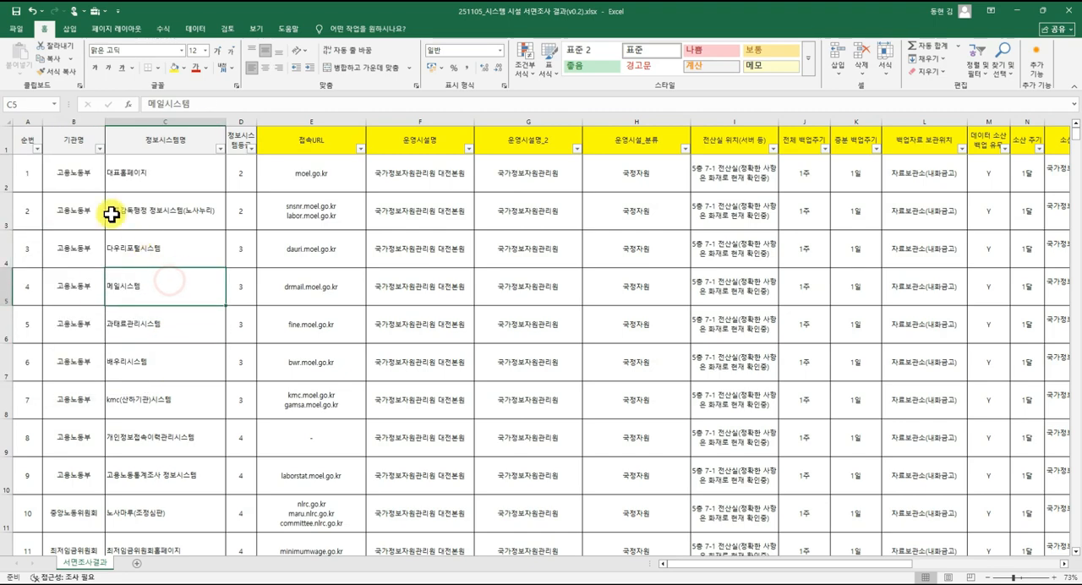
# Select the first record's cells across to 정보시스템등급 and examine that column's filter values without applying a filter.
pyautogui.click(90, 185)
pyautogui.click(176, 174)
pyautogui.click(235, 174)
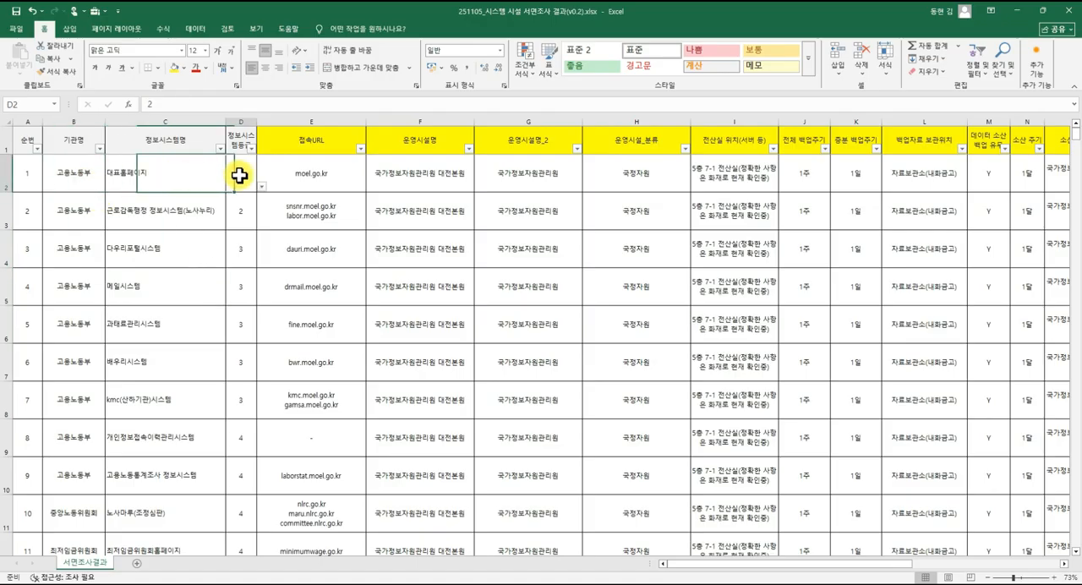
pyautogui.click(251, 149)
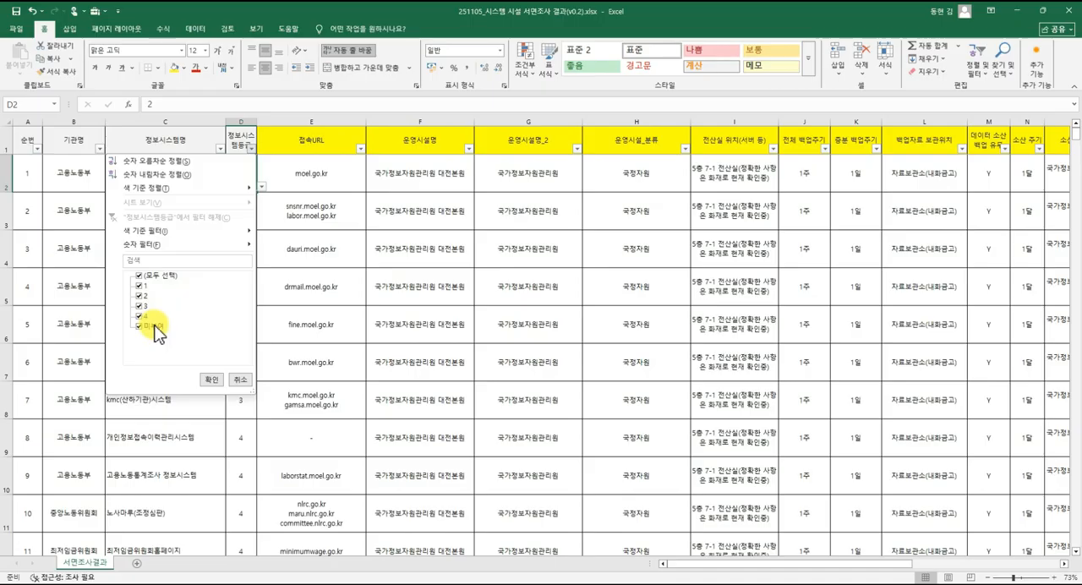
pyautogui.click(296, 292)
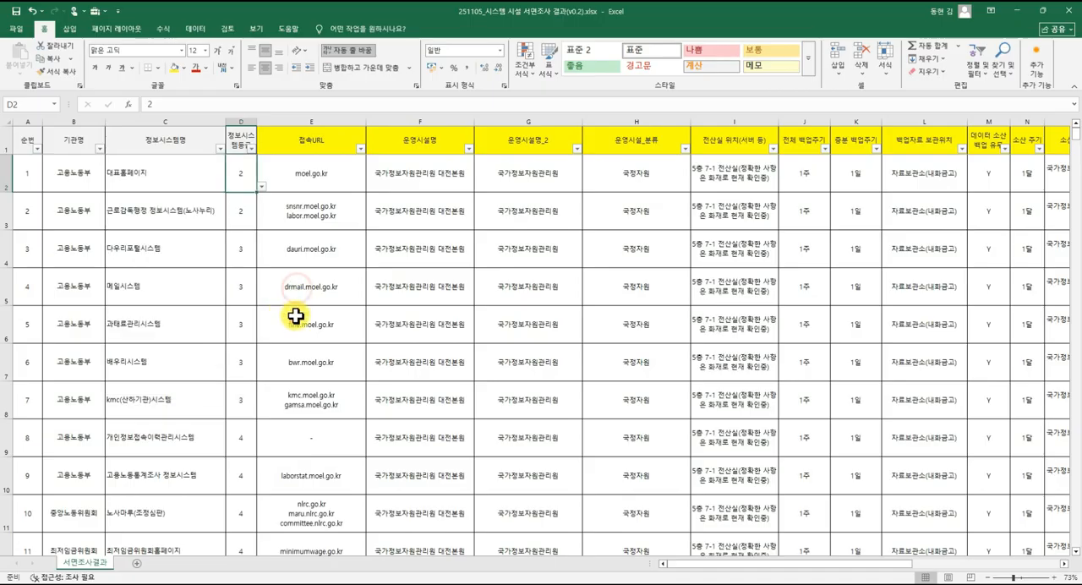
# Check cells in the operating facility columns and examine the facility names in the 운영시설명 filter list without filtering.
pyautogui.click(378, 274)
pyautogui.click(502, 246)
pyautogui.click(591, 242)
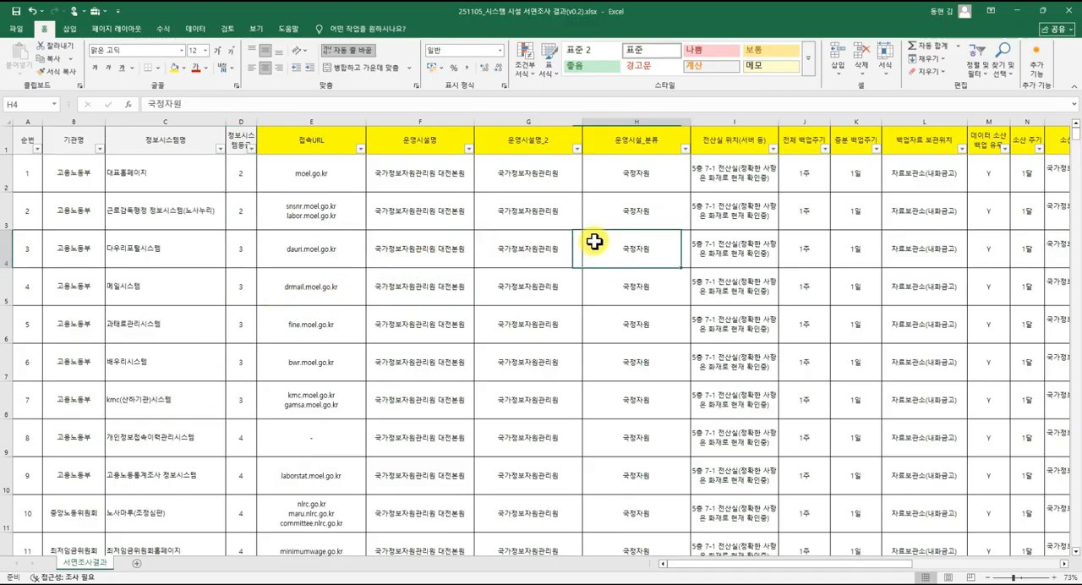
pyautogui.click(562, 177)
pyautogui.click(546, 150)
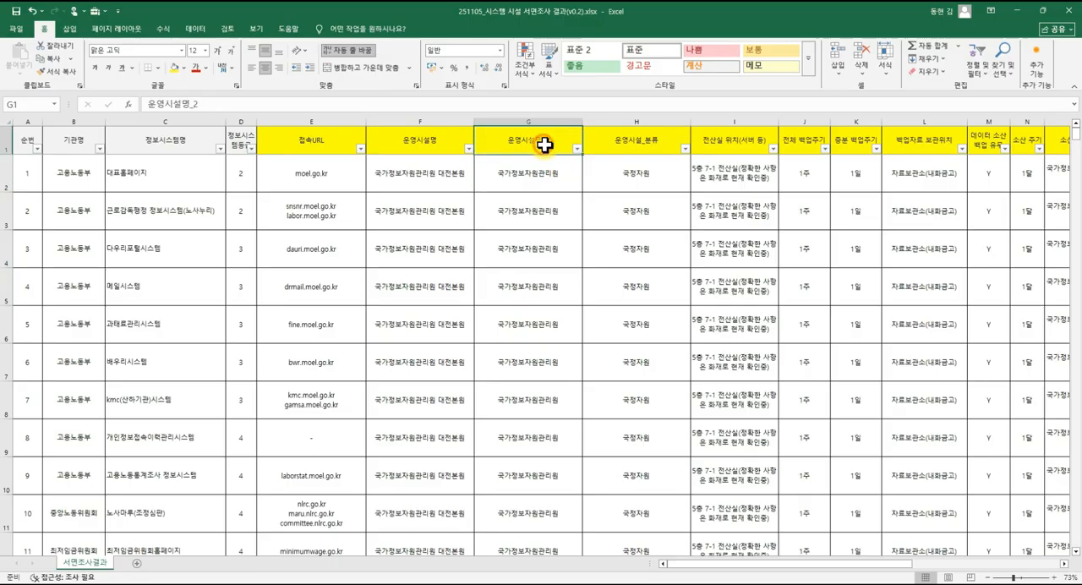
pyautogui.click(468, 149)
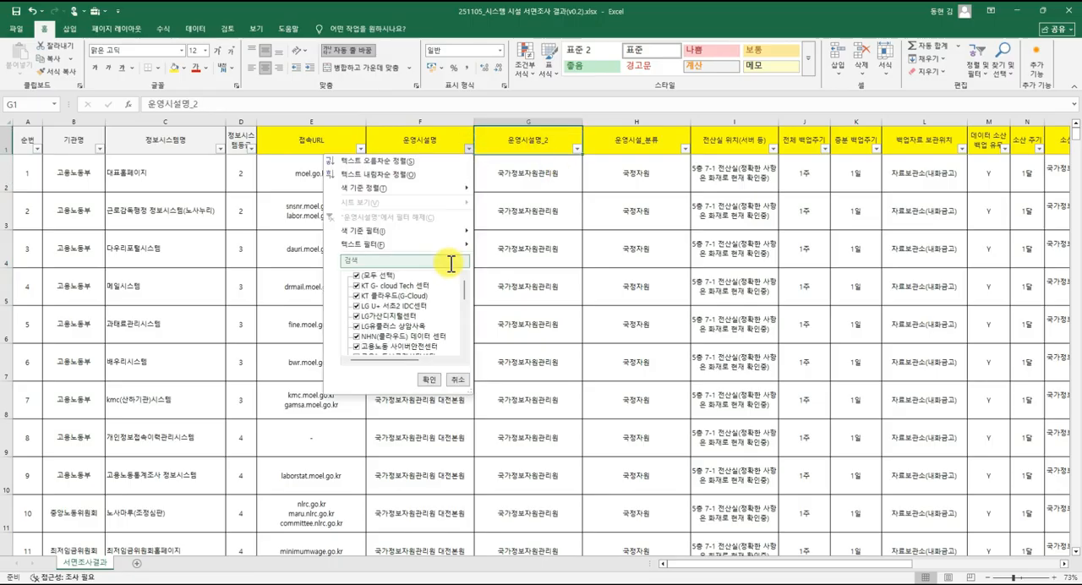
pyautogui.moveTo(463, 292)
pyautogui.mouseDown()
pyautogui.moveTo(463, 341)
pyautogui.moveTo(462, 293)
pyautogui.mouseUp()
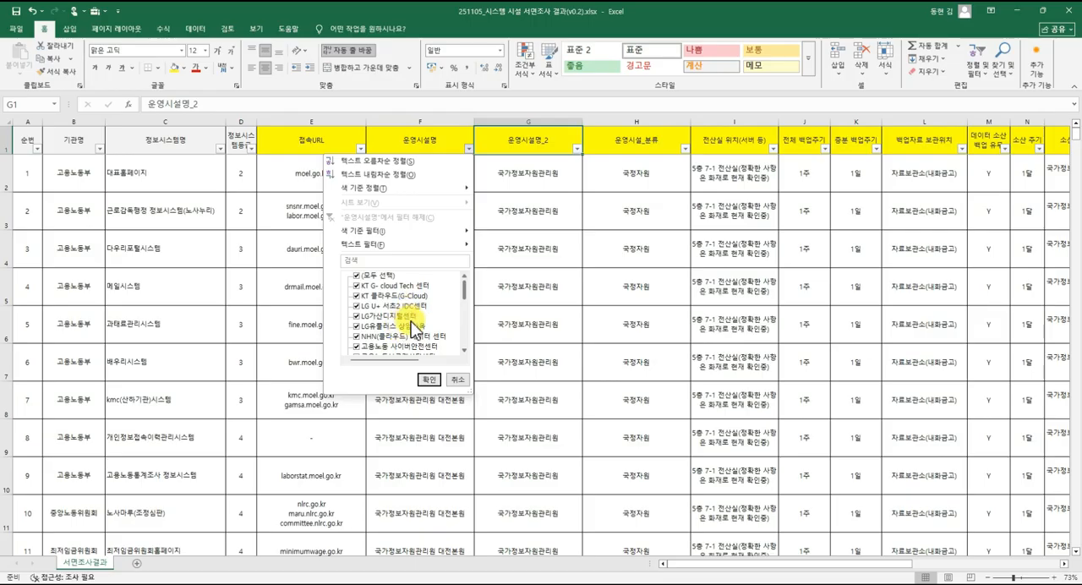
pyautogui.click(493, 297)
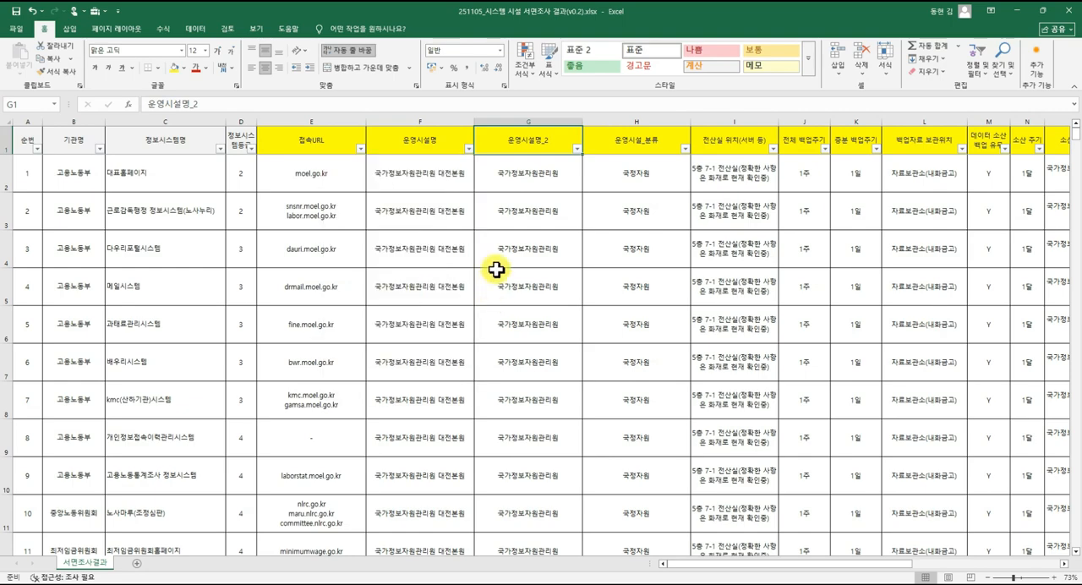
# Check the first 운영시설명 cells, add a blank worksheet after 서면조사결과 with cell B3 selected, and return to the survey sheet.
pyautogui.click(415, 227)
pyautogui.click(431, 186)
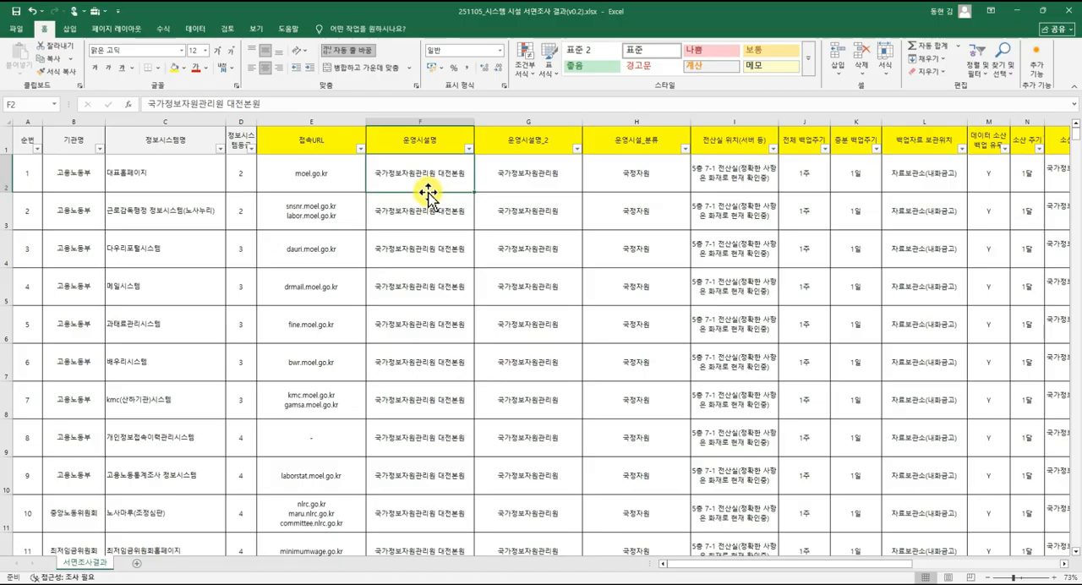
pyautogui.click(418, 213)
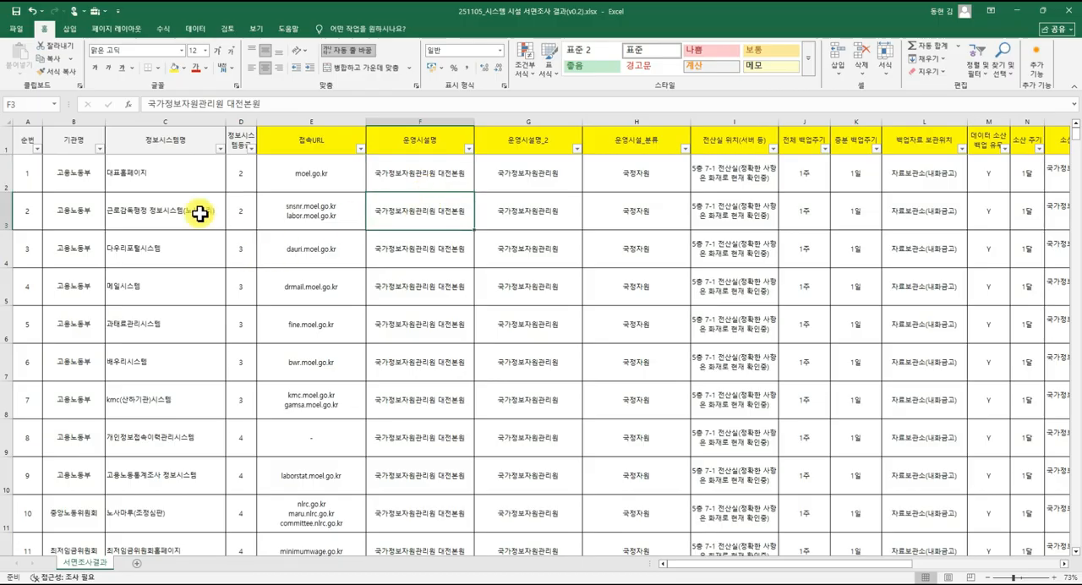
pyautogui.click(137, 565)
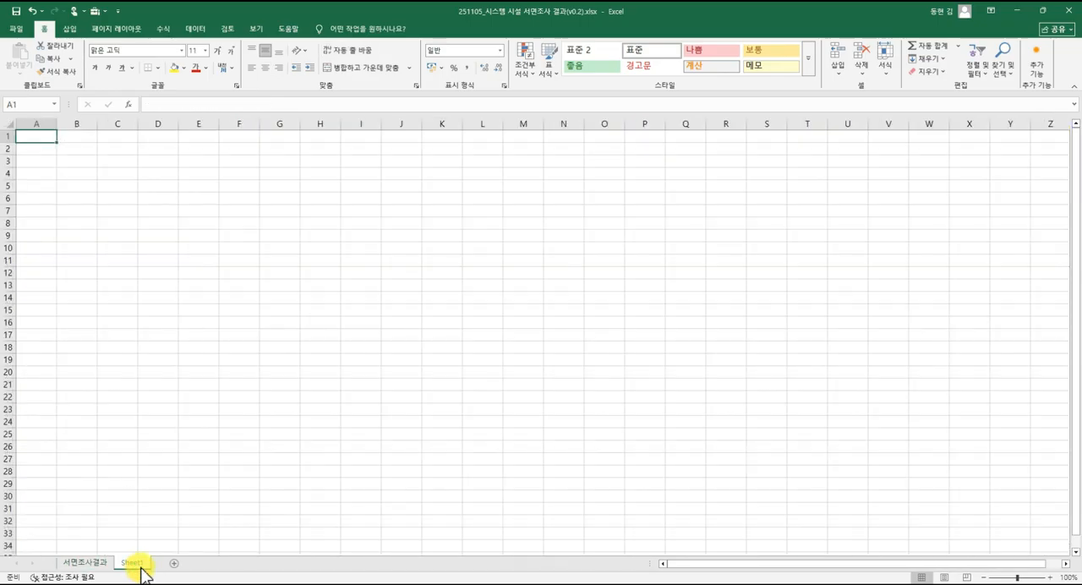
pyautogui.click(76, 162)
pyautogui.click(95, 563)
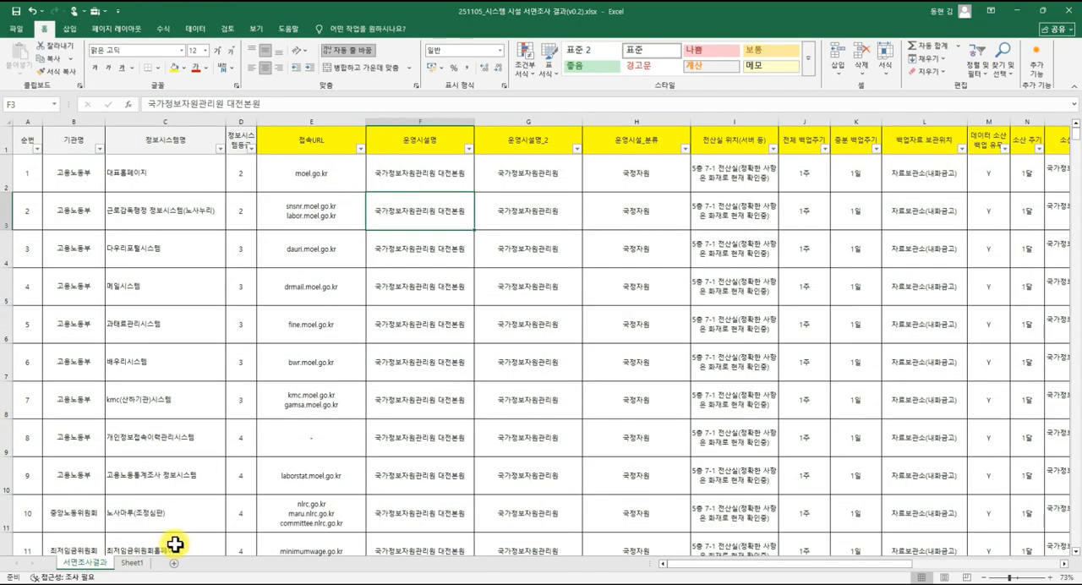
pyautogui.click(135, 563)
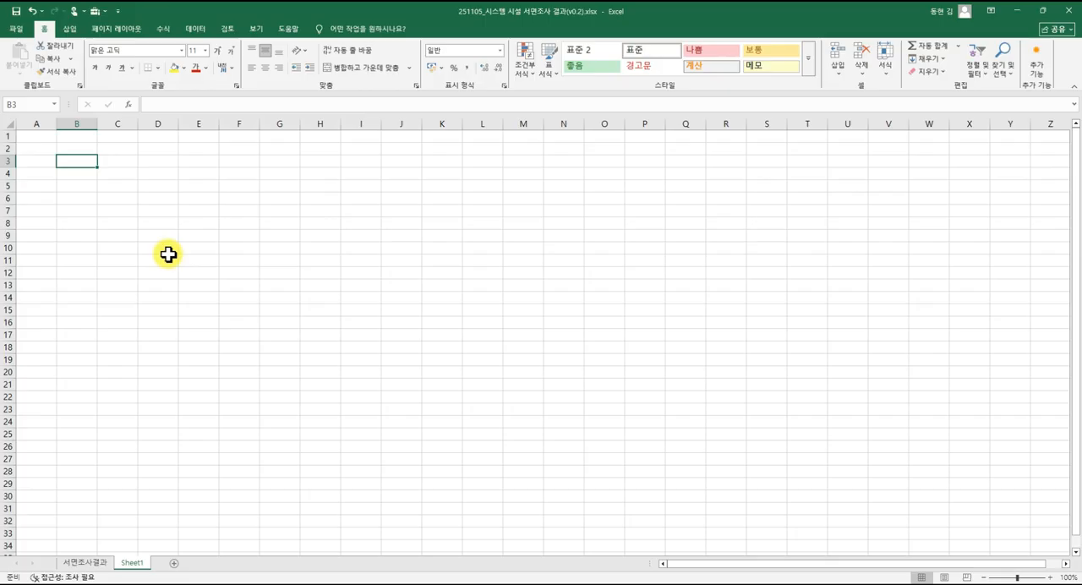
pyautogui.click(96, 562)
# Review the 운영시설명 entries of the first records and select them from F2 to F8.
pyautogui.click(446, 183)
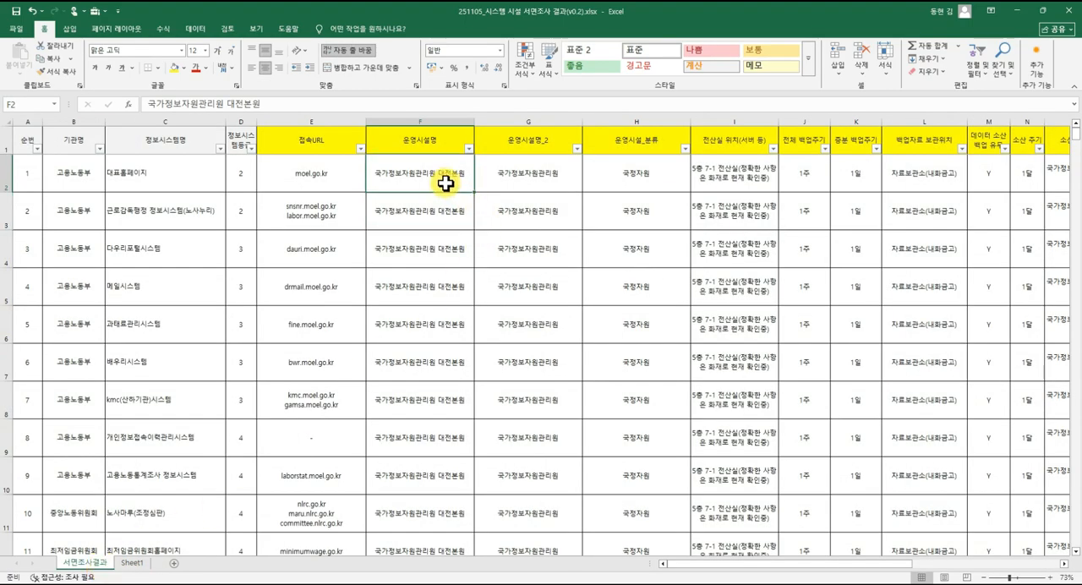
pyautogui.click(436, 240)
pyautogui.click(430, 280)
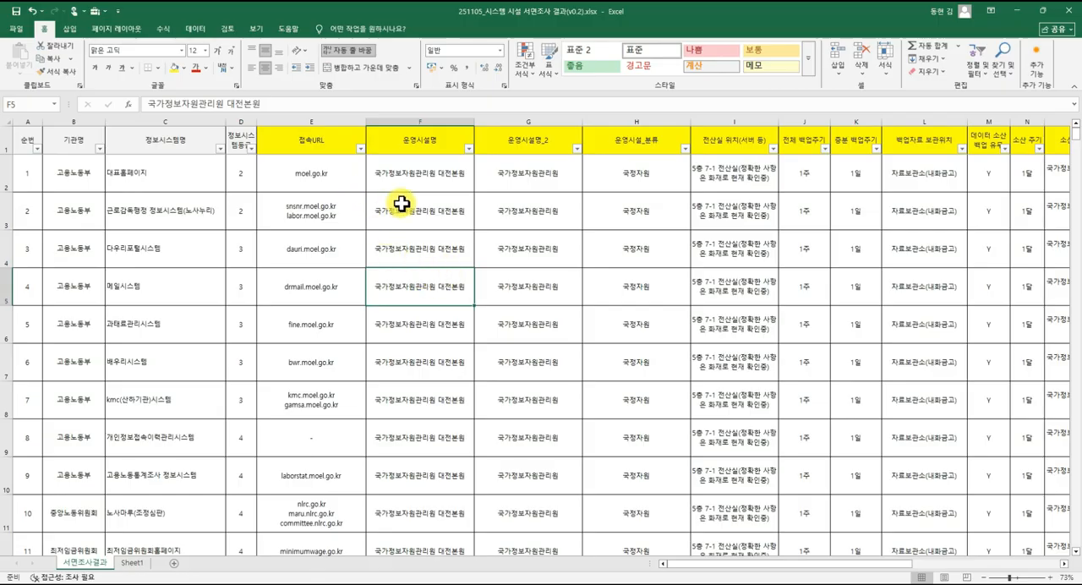
pyautogui.moveTo(414, 179); pyautogui.dragTo(419, 401)
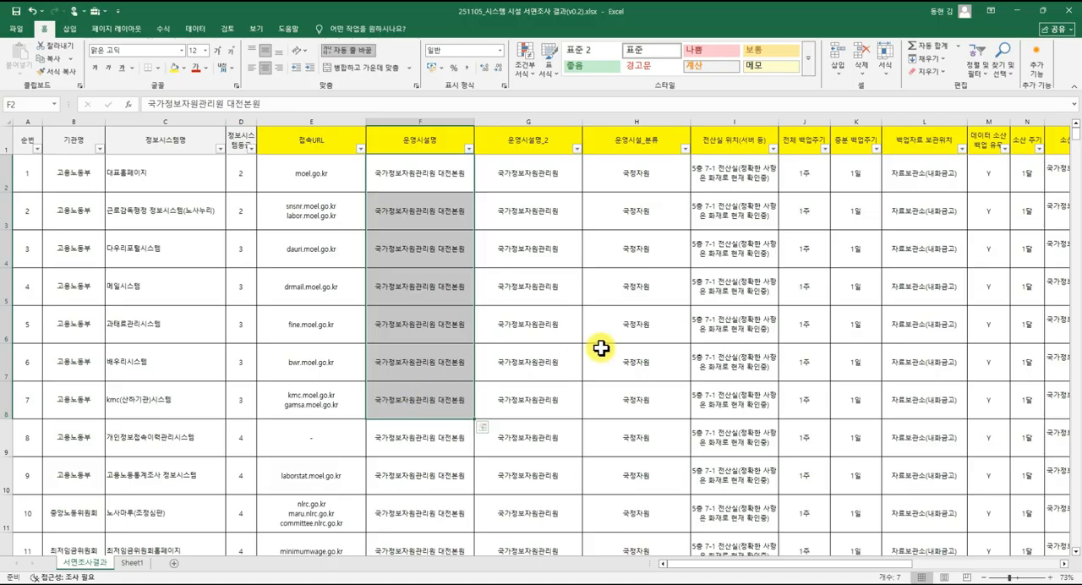
# Examine all values in the 전체 백업주기 filter list for inconsistent notations and close it with every value still selected.
pyautogui.click(664, 274)
pyautogui.click(824, 149)
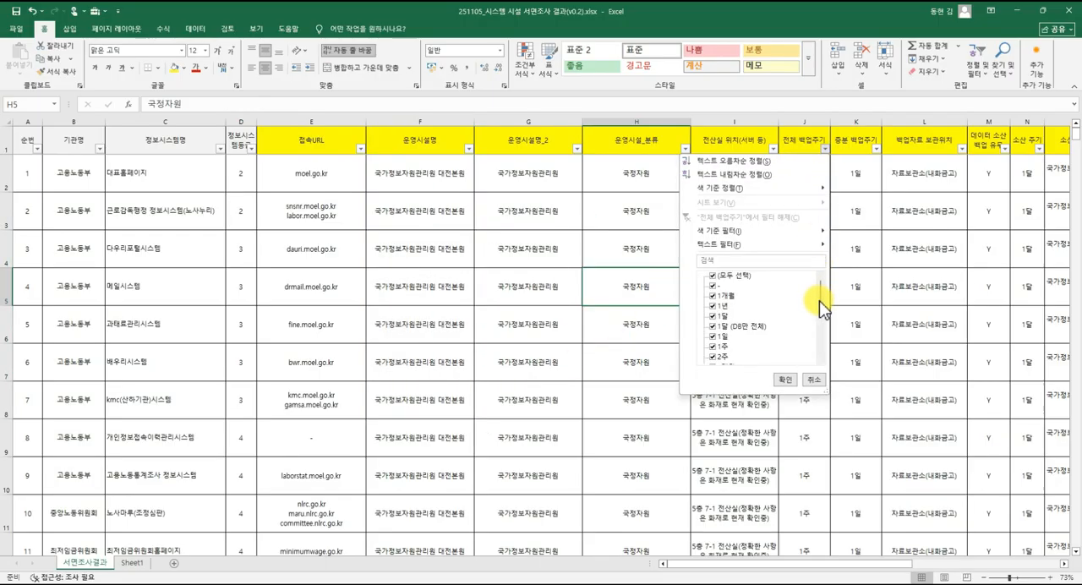
pyautogui.moveTo(819, 301); pyautogui.dragTo(818, 347)
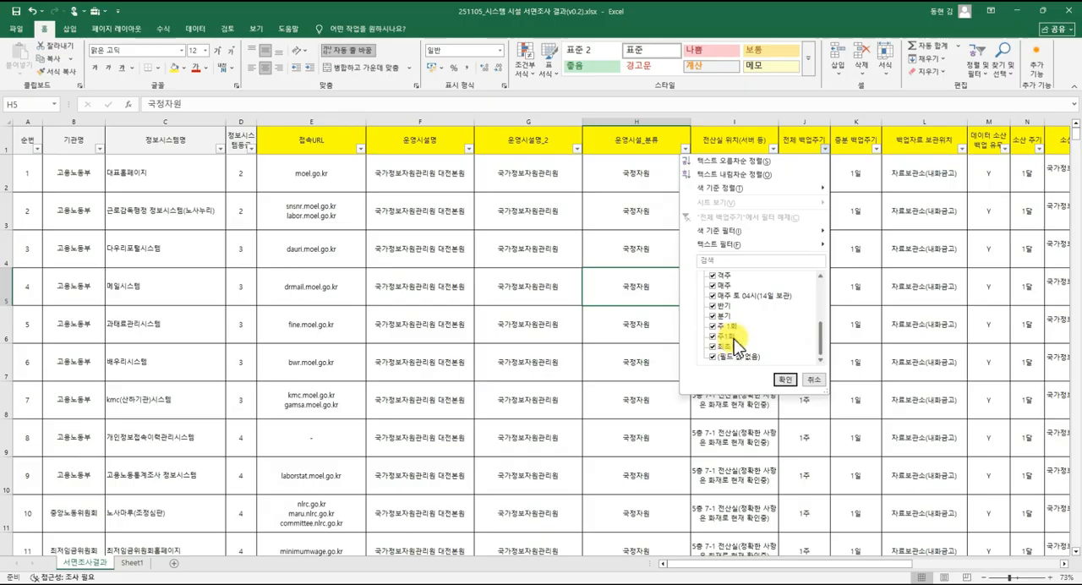
pyautogui.scroll(2, 820, 335)
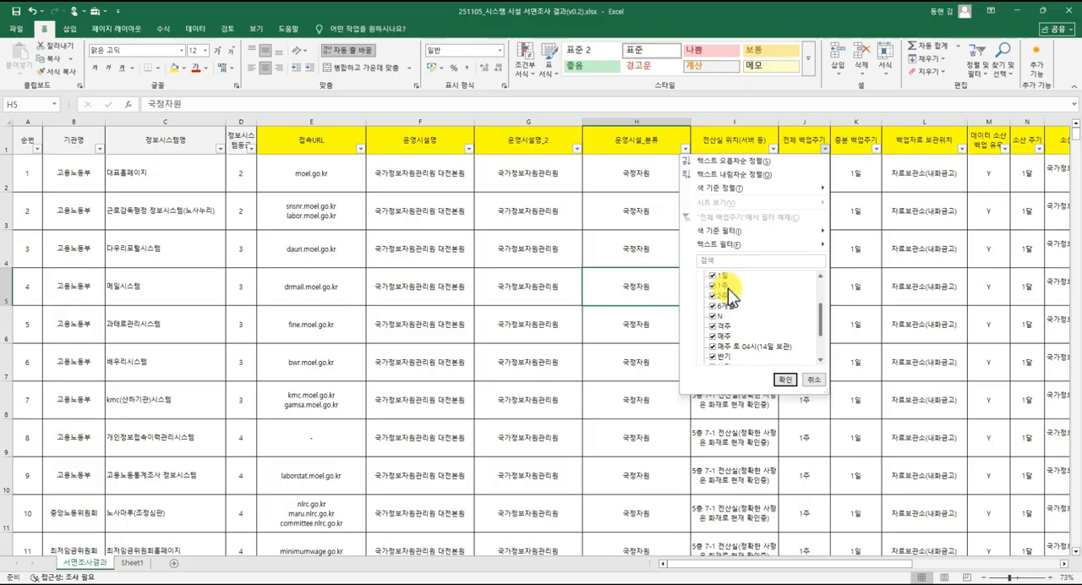
pyautogui.click(784, 379)
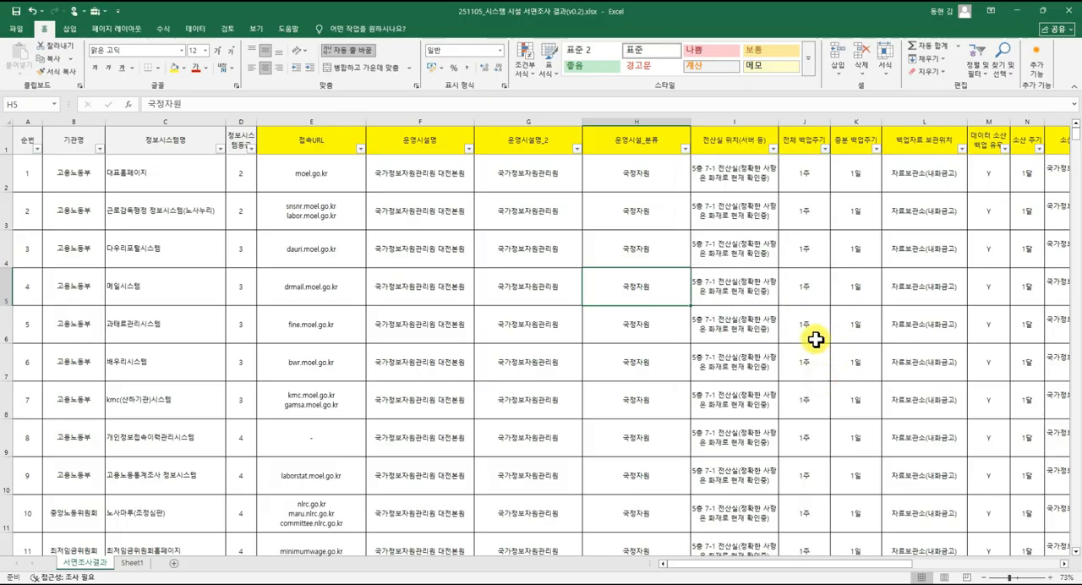
# Select the first record's 전체 백업주기 cell and view the data validation options without setting a rule.
pyautogui.click(805, 303)
pyautogui.click(806, 239)
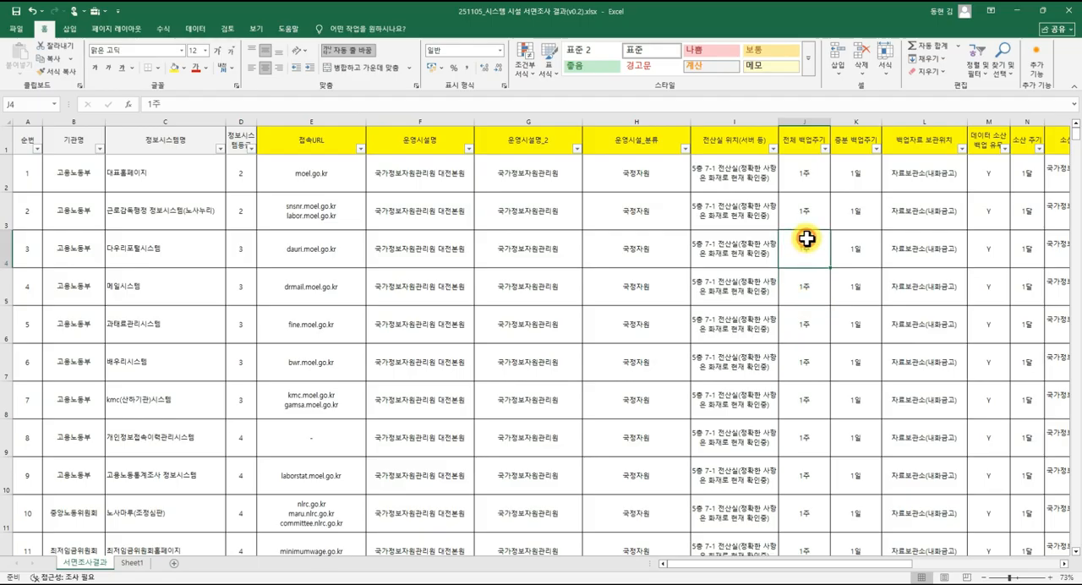
pyautogui.click(807, 184)
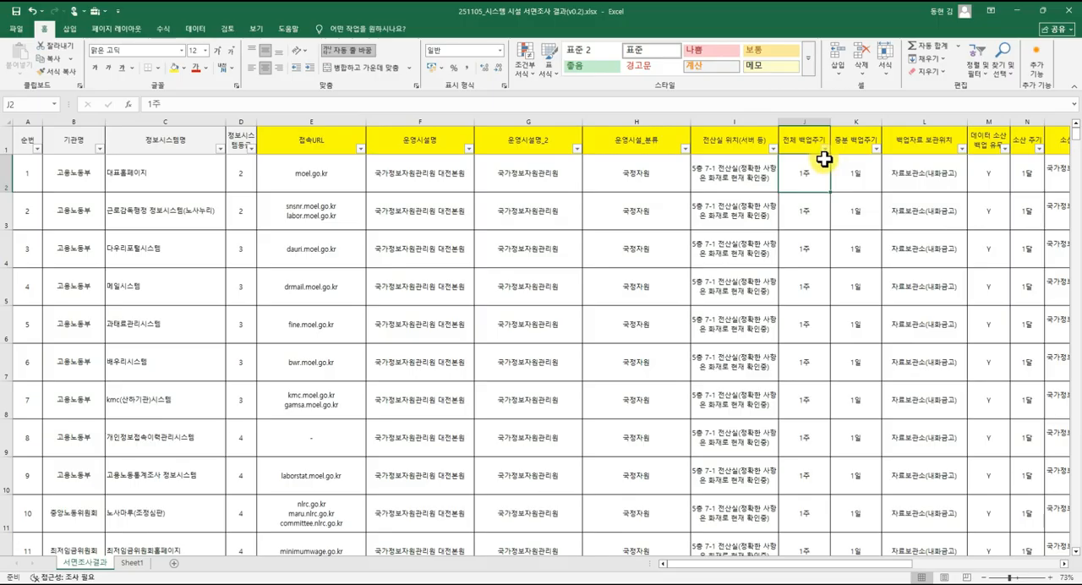
pyautogui.click(196, 29)
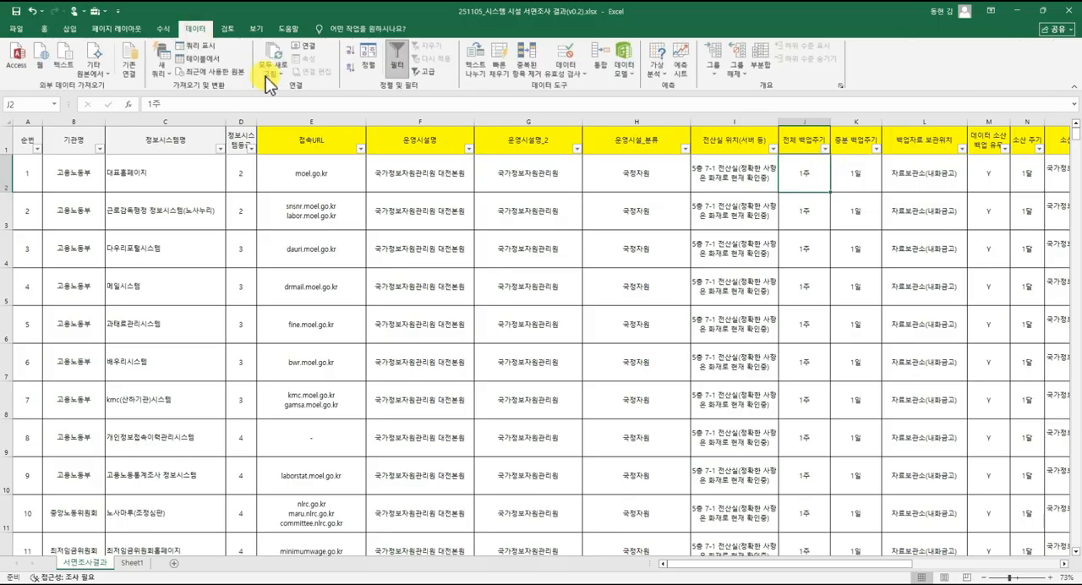
pyautogui.click(573, 74)
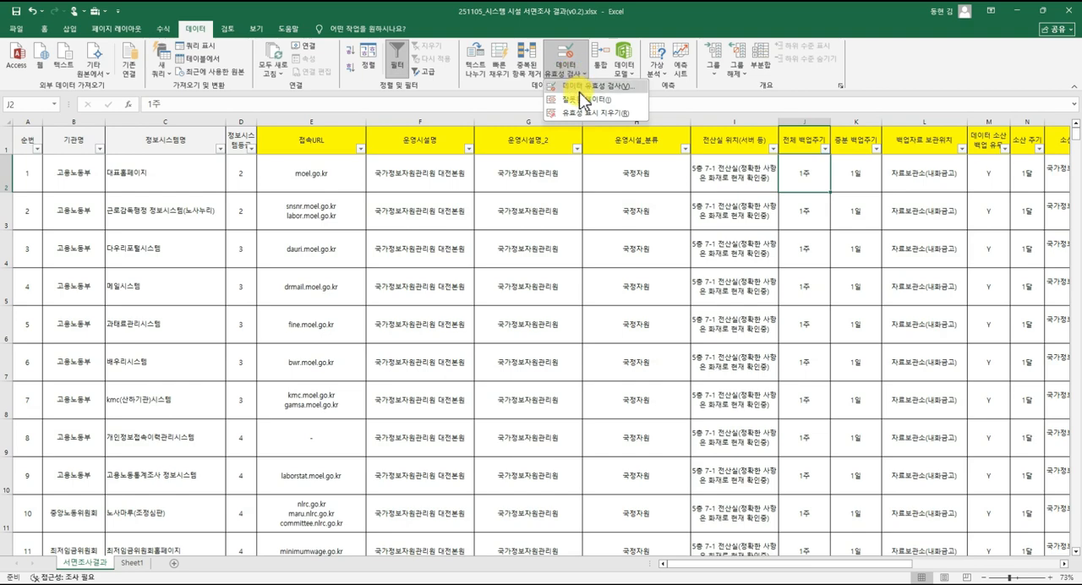
pyautogui.click(612, 175)
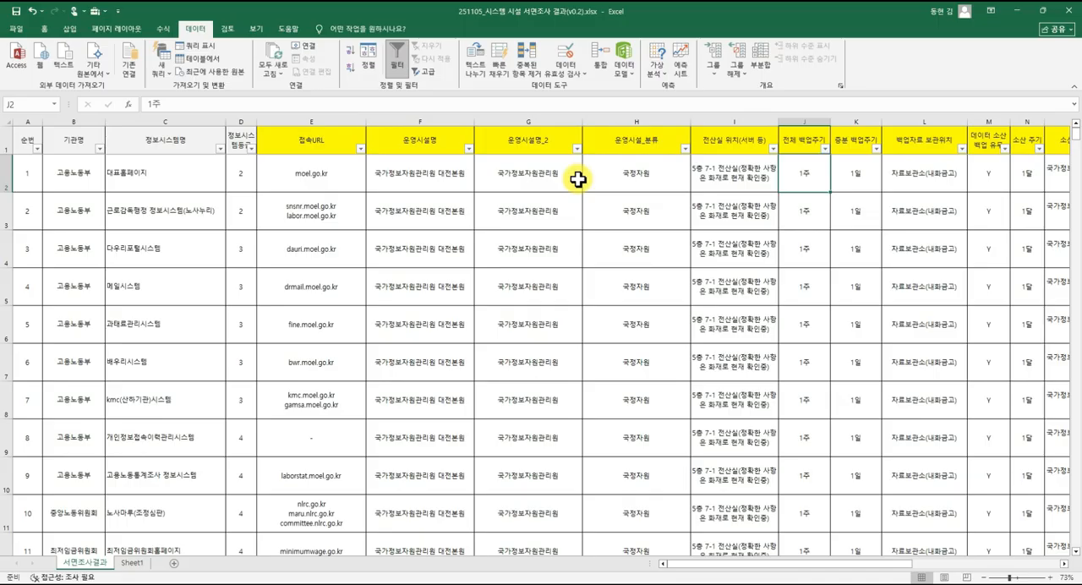
# Look through the records, compare 운영시설명 with 운영시설명_2, and highlight columns G and H before returning to the 운영시설명 header.
pyautogui.scroll(-5, 507, 245)
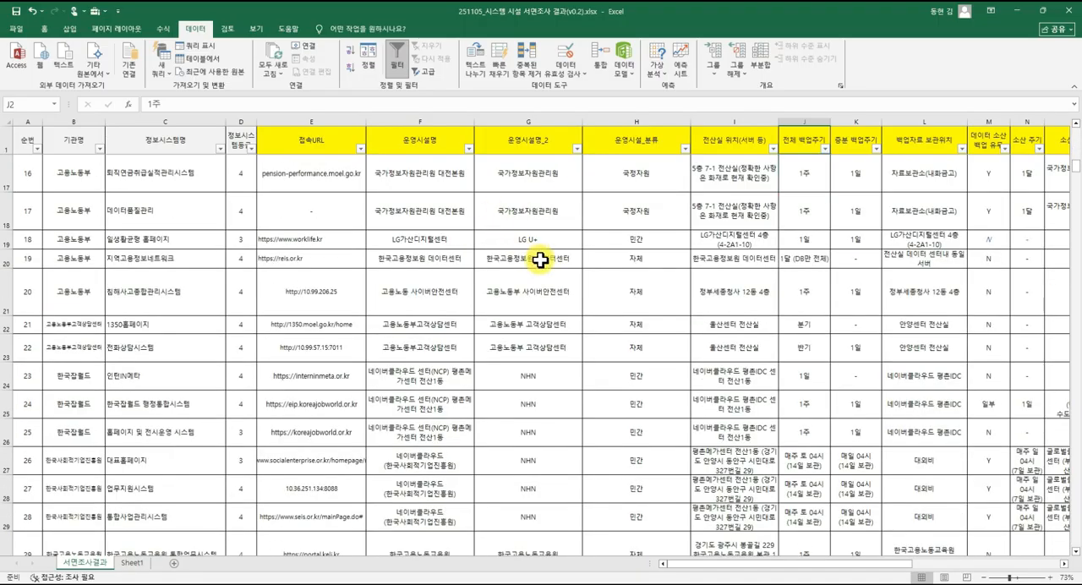
pyautogui.scroll(5, 539, 262)
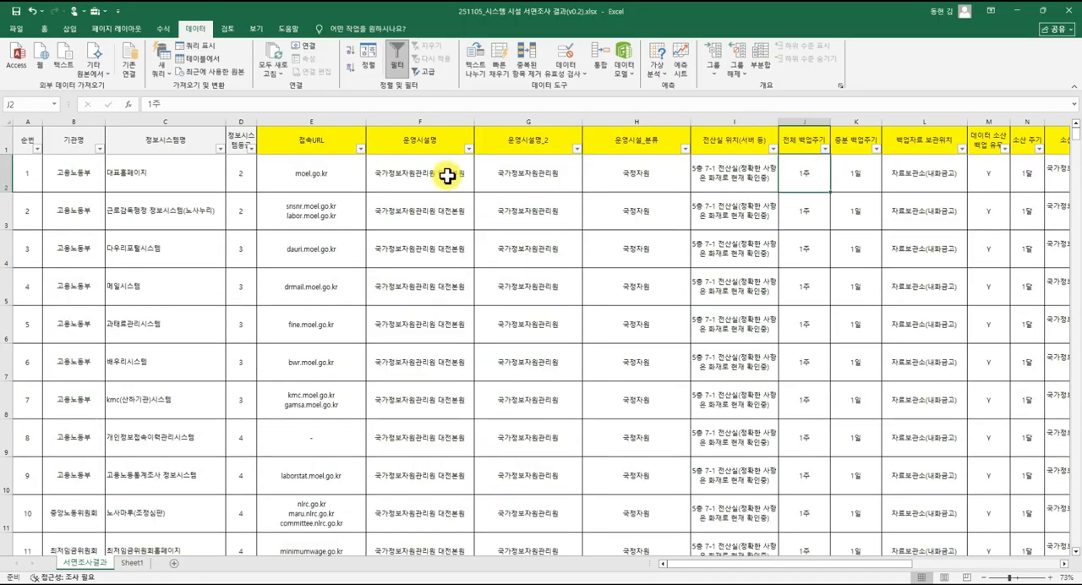
pyautogui.click(445, 161)
pyautogui.click(543, 142)
pyautogui.click(442, 144)
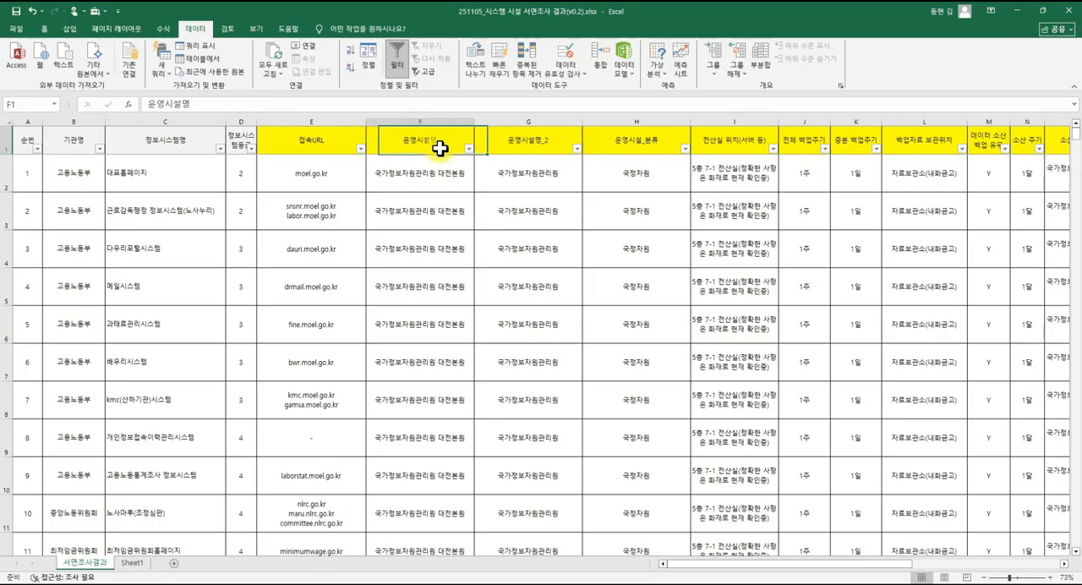
pyautogui.click(529, 145)
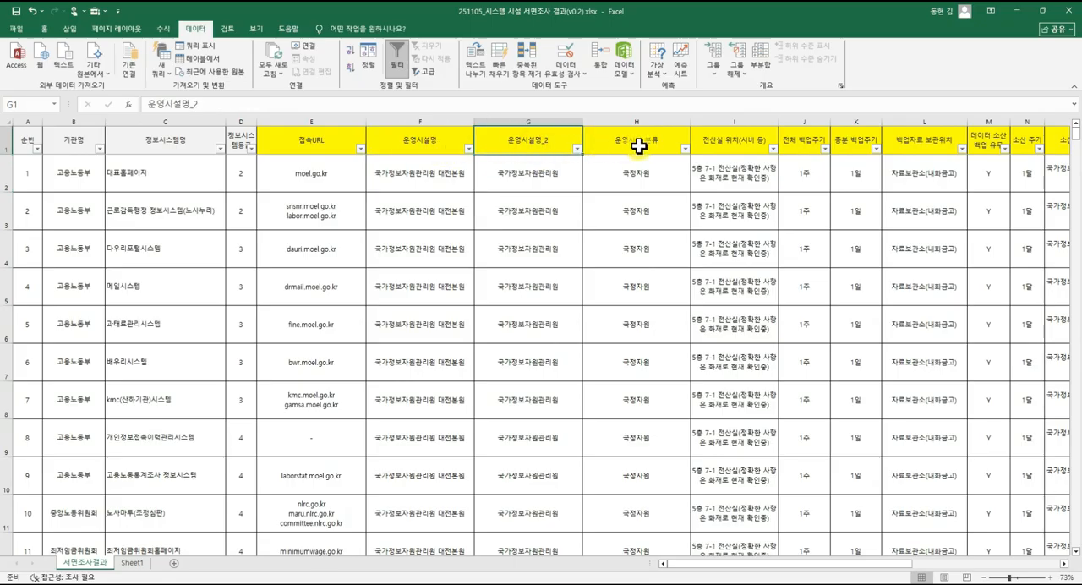
pyautogui.click(528, 173)
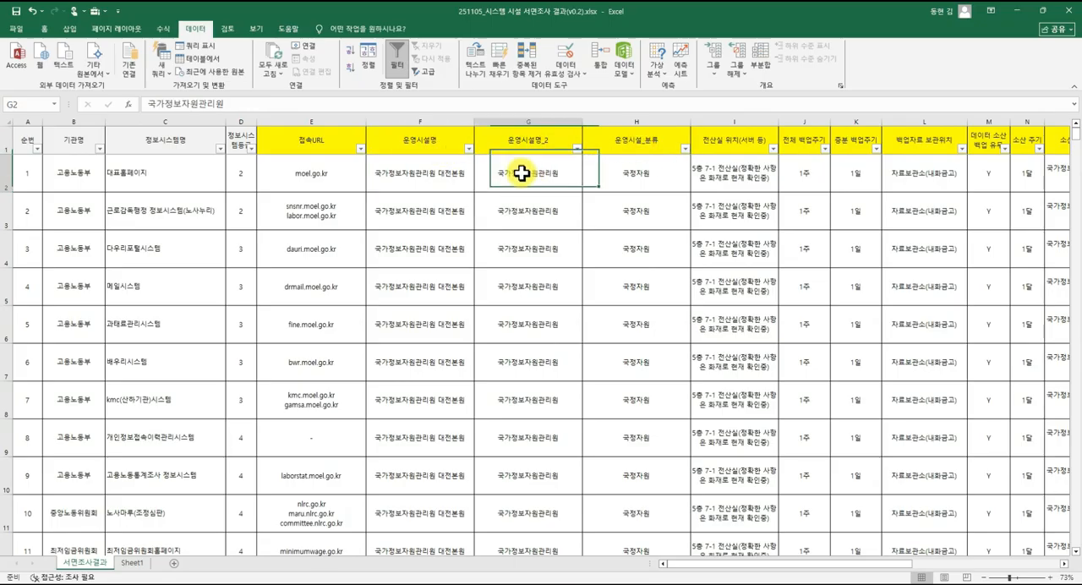
pyautogui.click(441, 168)
pyautogui.moveTo(566, 122); pyautogui.dragTo(616, 133)
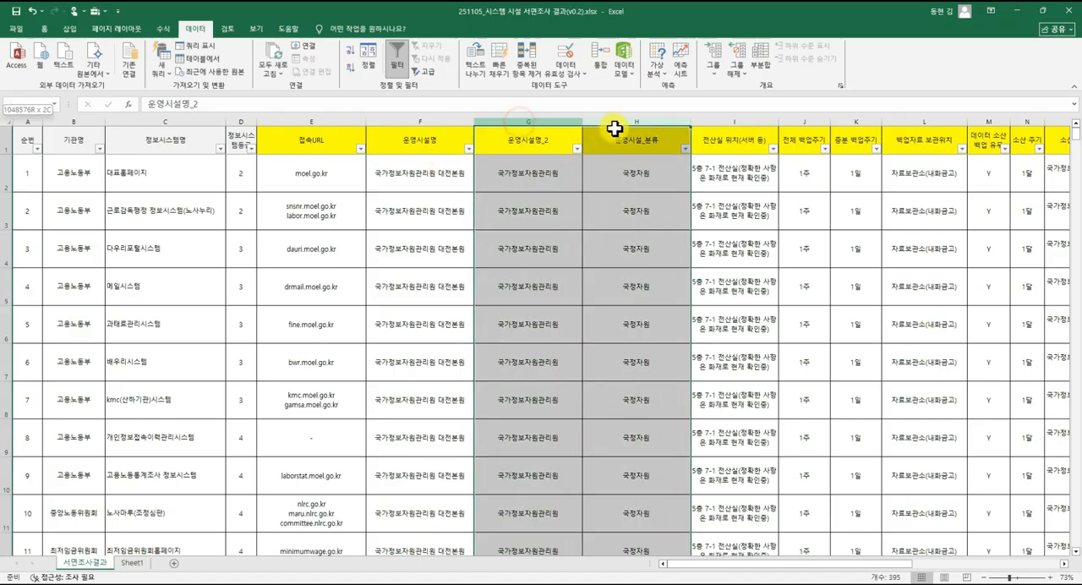
pyautogui.click(440, 141)
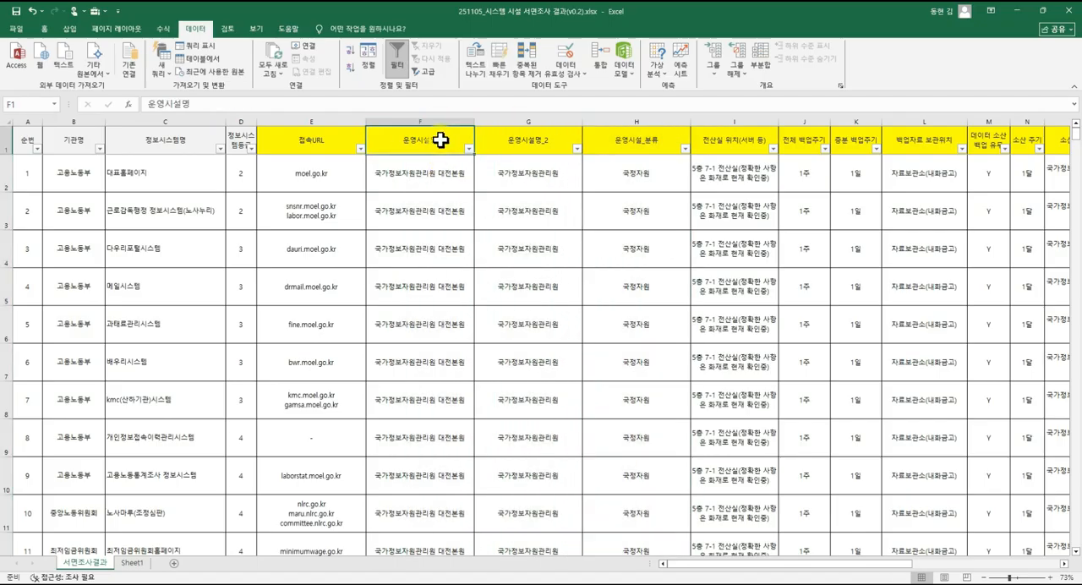
# Compare the first record's 운영시설명, 운영시설명_2 and 운영시설_분류 values with their column headers.
pyautogui.click(444, 188)
pyautogui.click(532, 177)
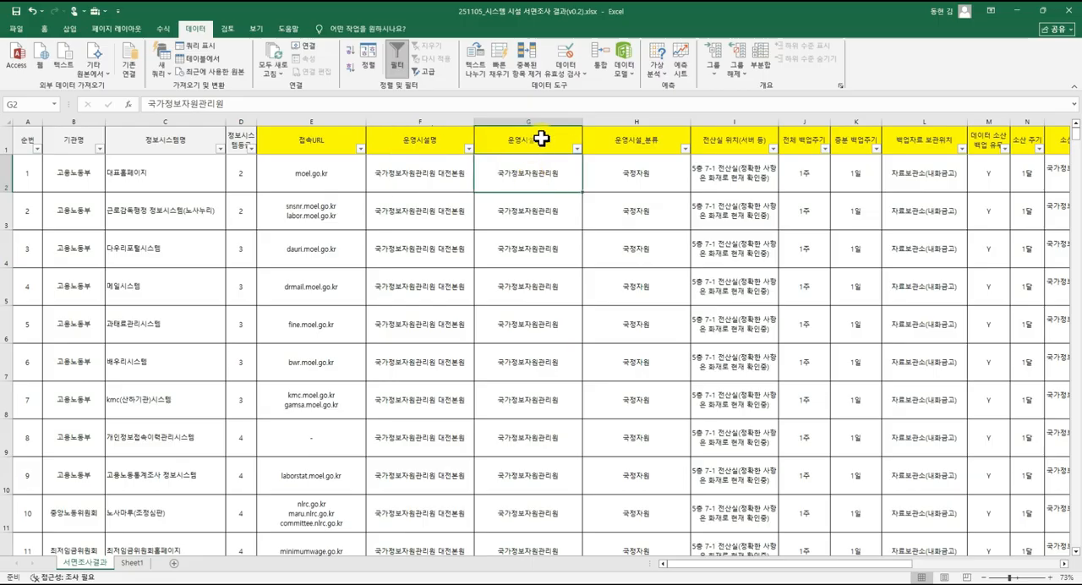
pyautogui.click(542, 140)
pyautogui.click(551, 172)
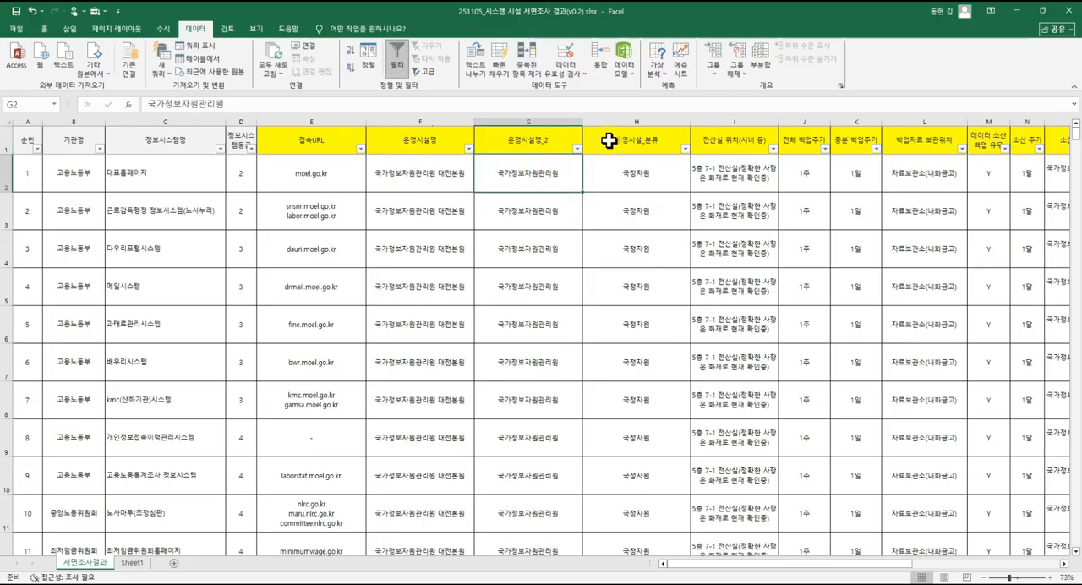
pyautogui.click(539, 145)
pyautogui.click(639, 146)
pyautogui.click(642, 167)
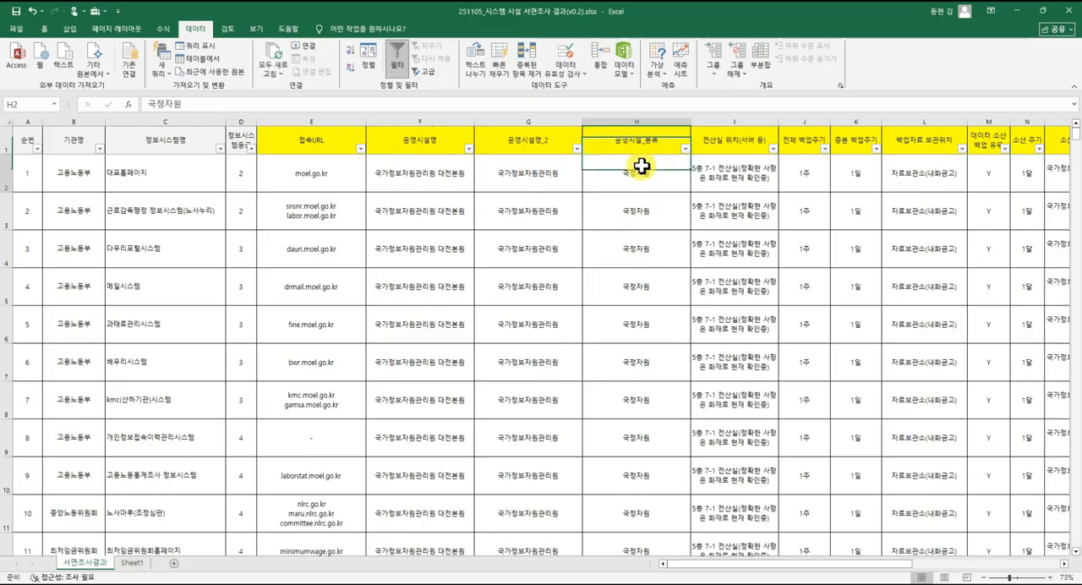
# Delete the 운영시설명_2 and 운영시설_분류 columns from the survey table and select the 운영시설명 cell in row 5.
pyautogui.click(552, 173)
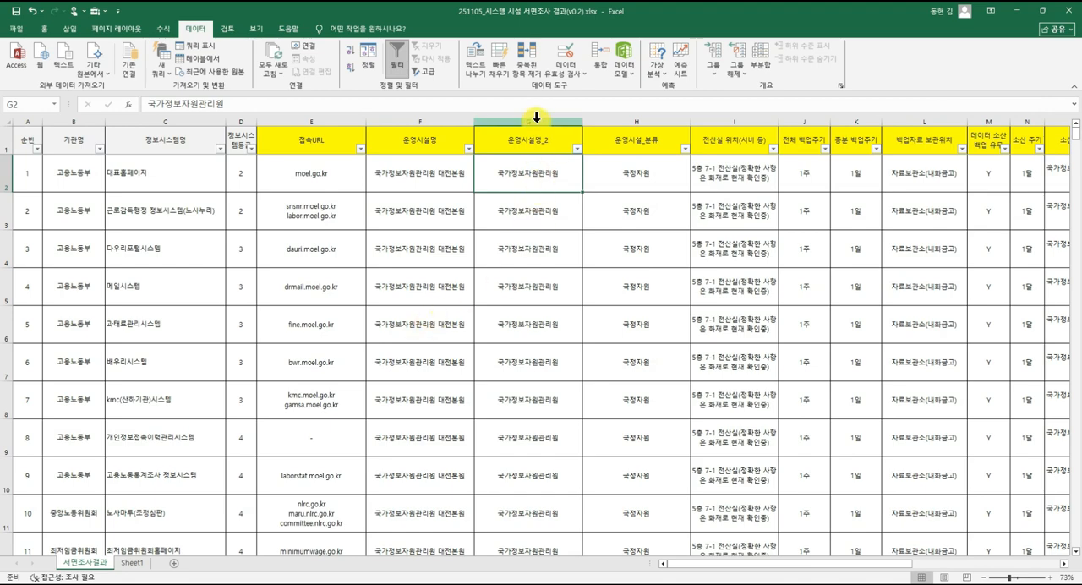
pyautogui.moveTo(534, 118); pyautogui.dragTo(635, 118)
pyautogui.rightClick(636, 118)
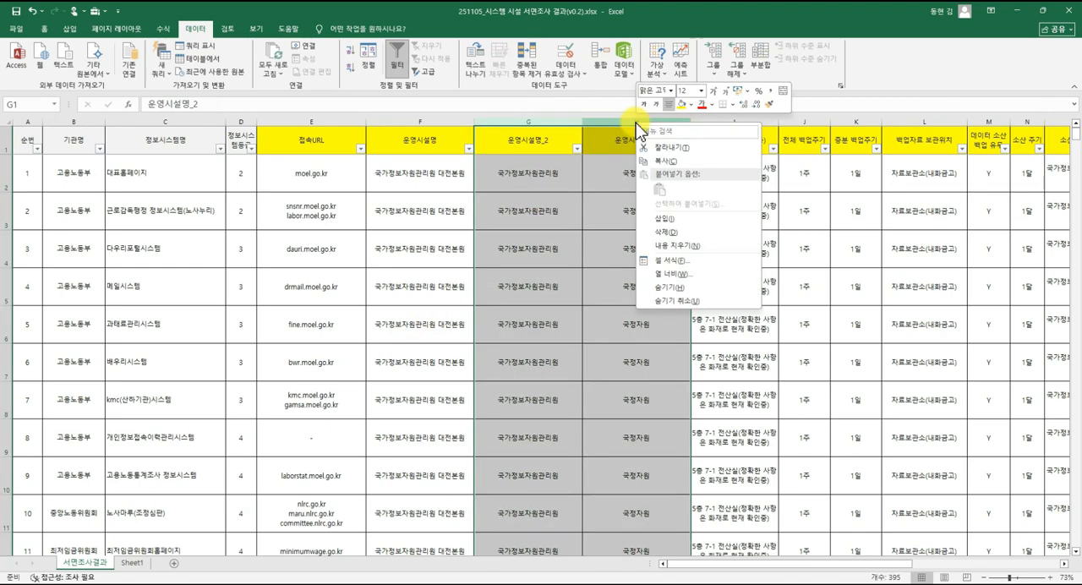
pyautogui.click(683, 230)
pyautogui.click(517, 180)
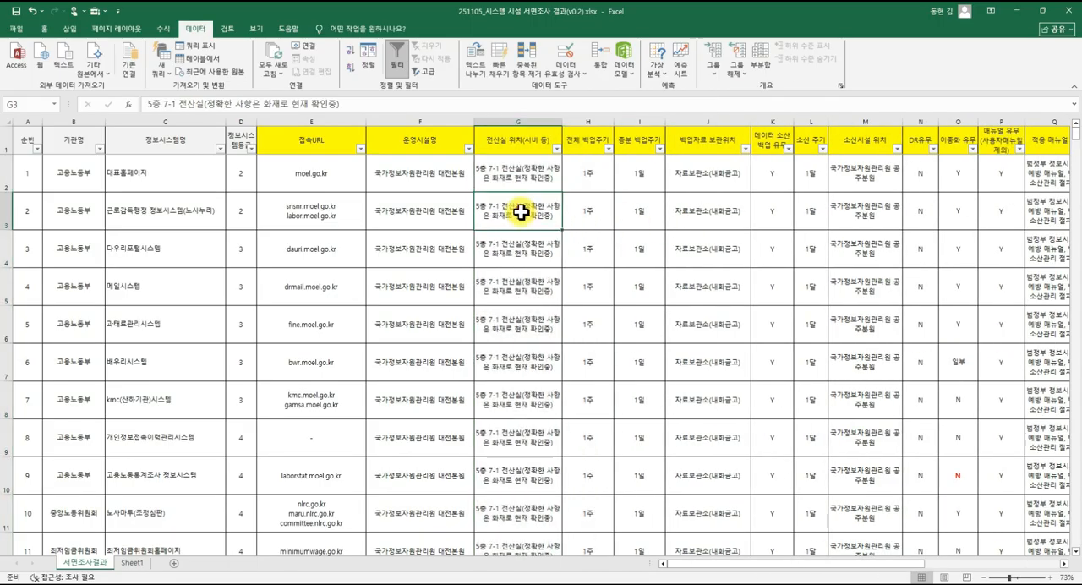
pyautogui.click(439, 219)
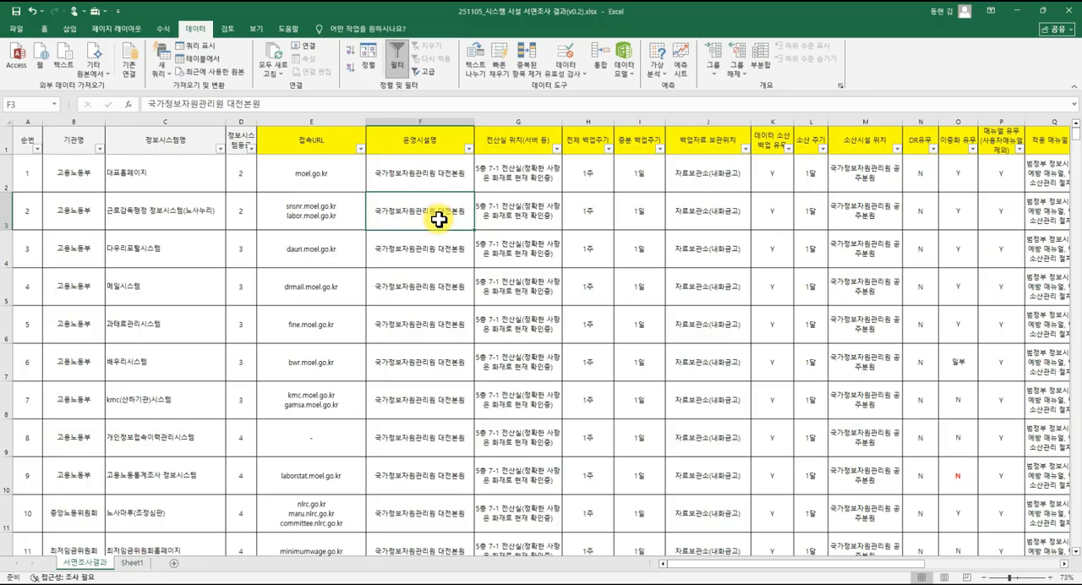
pyautogui.click(437, 292)
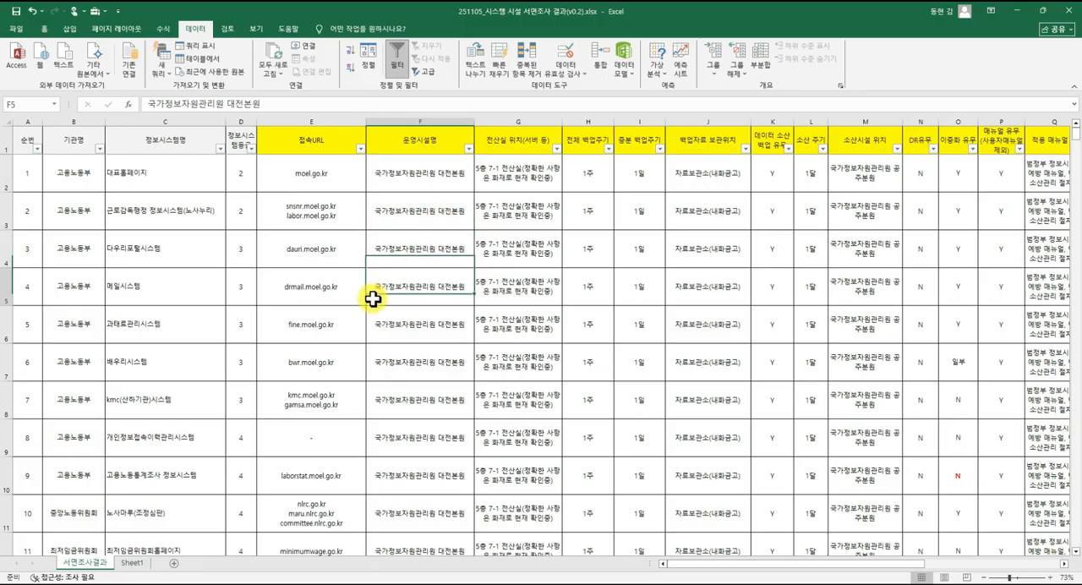
# Rename the blank worksheet Sheet1 as 입력가이드.
pyautogui.click(134, 564)
pyautogui.rightClick(138, 561)
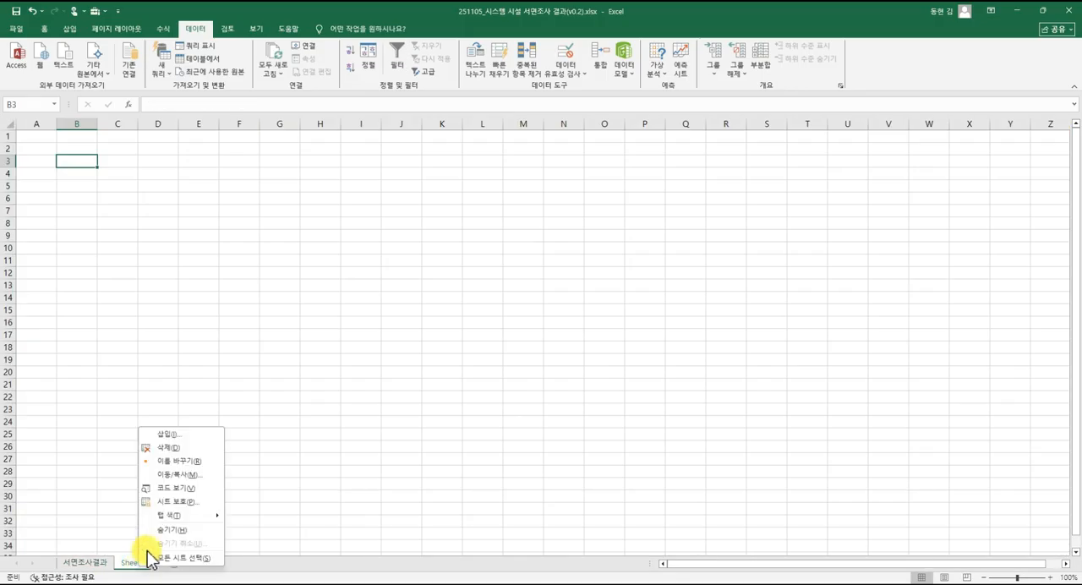
pyautogui.click(190, 462)
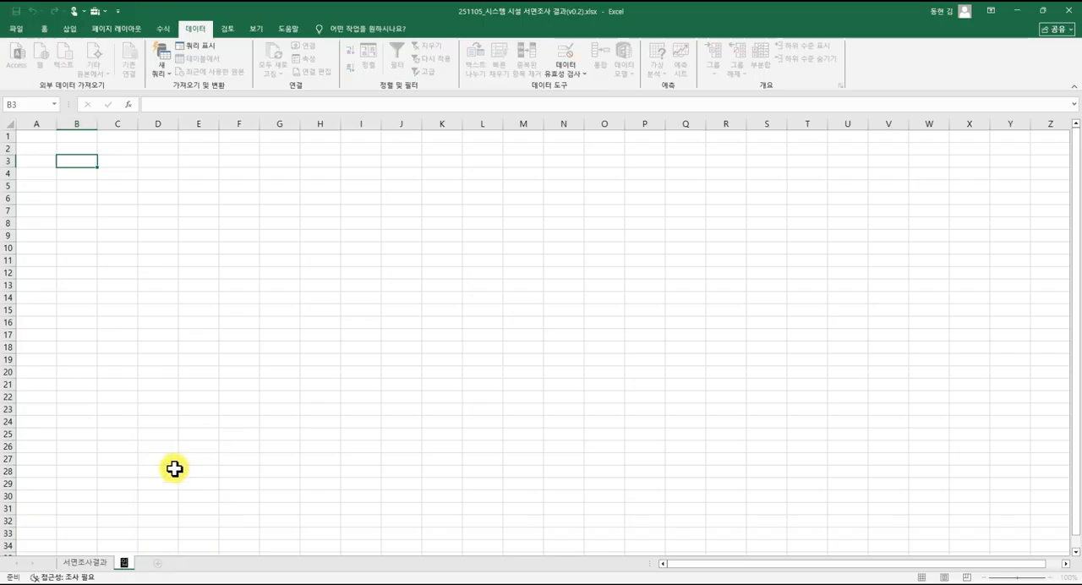
pyautogui.write('입력가이드')
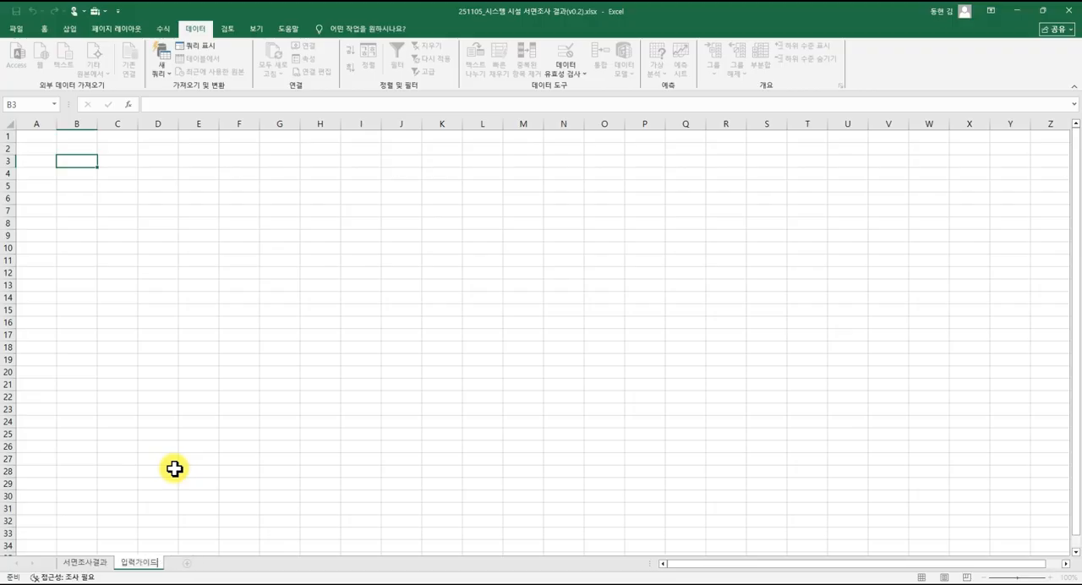
pyautogui.press('Return')
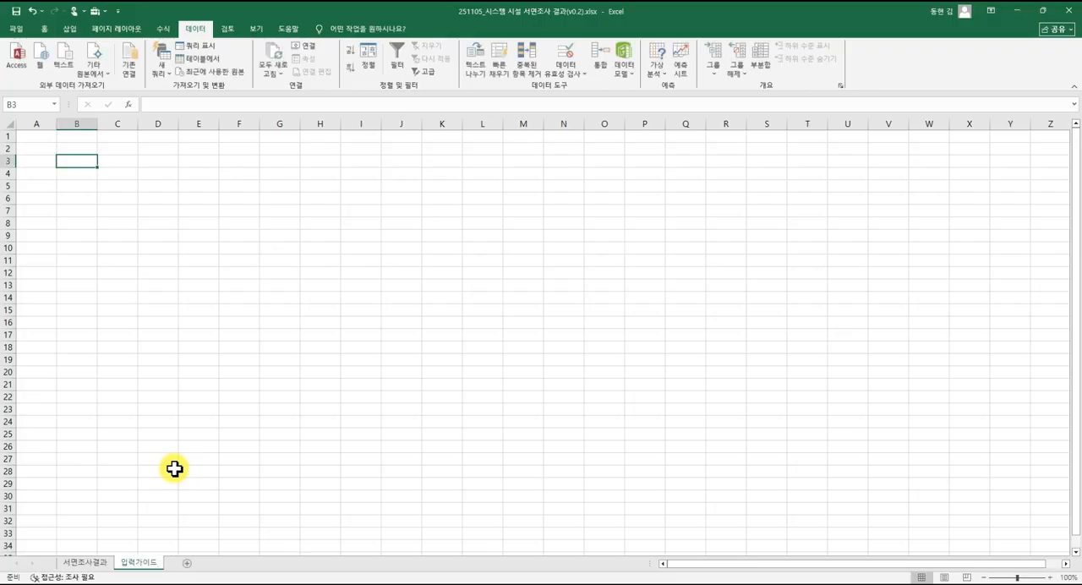
# Add a new worksheet and link its cell A1 to the 순번 header with =서면조사결과!A1.
pyautogui.click(186, 562)
pyautogui.moveTo(190, 568)
pyautogui.mouseDown()
pyautogui.moveTo(129, 572)
pyautogui.moveTo(206, 568)
pyautogui.mouseUp()
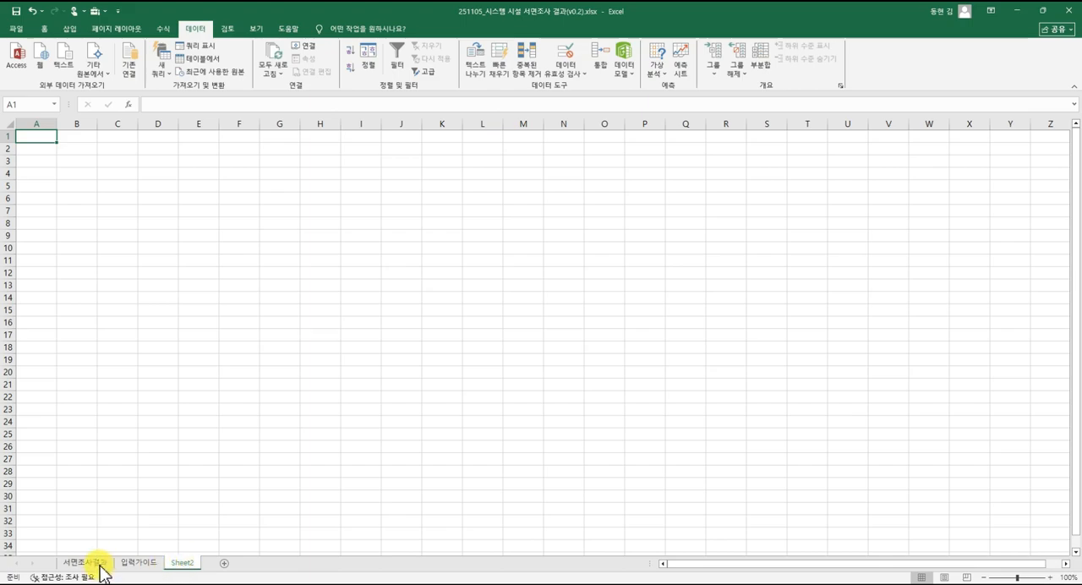
pyautogui.click(44, 142)
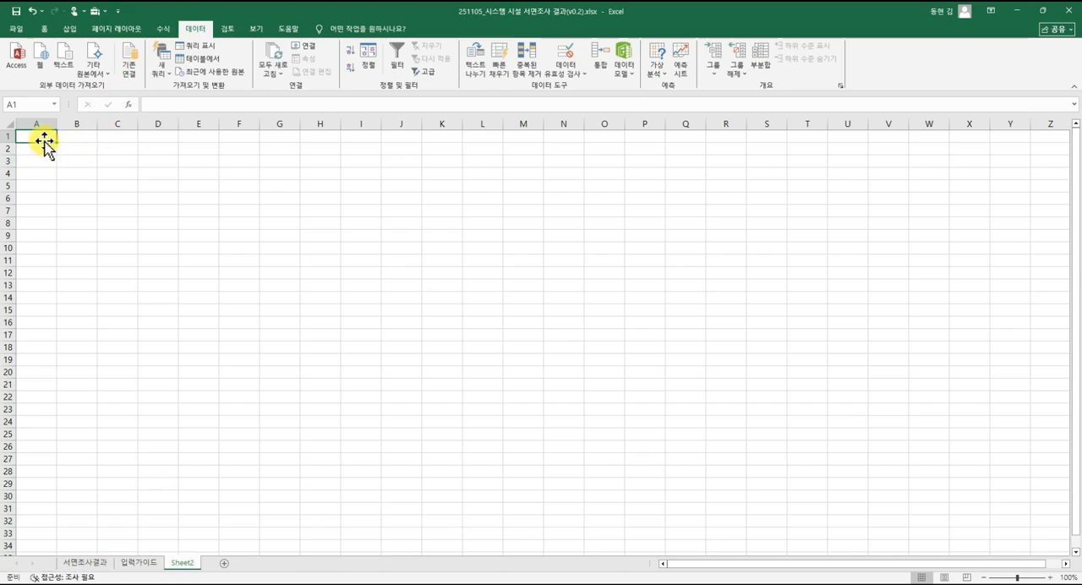
pyautogui.write('=')
pyautogui.click(76, 563)
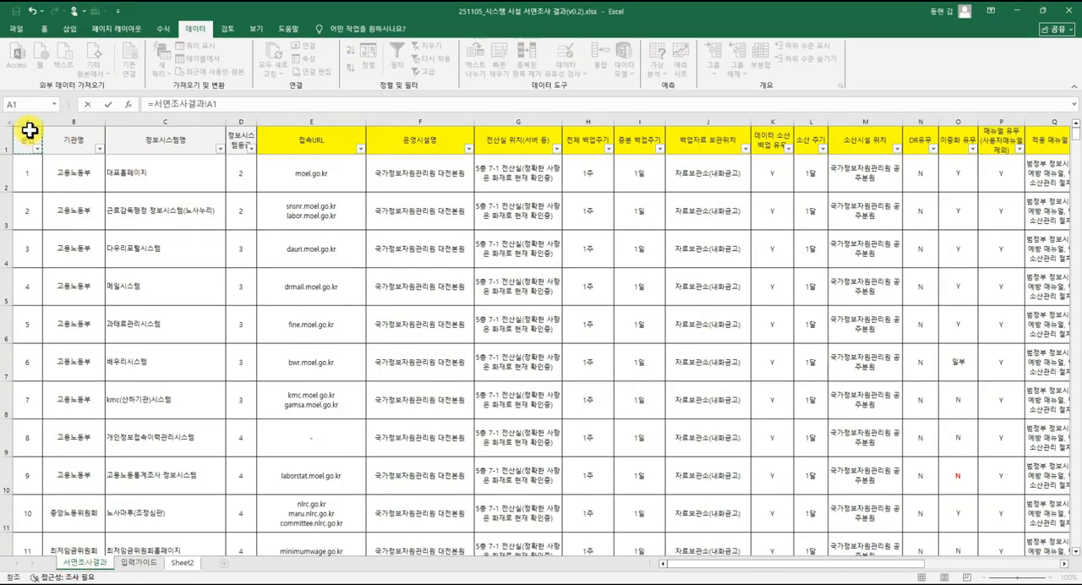
pyautogui.press('Return')
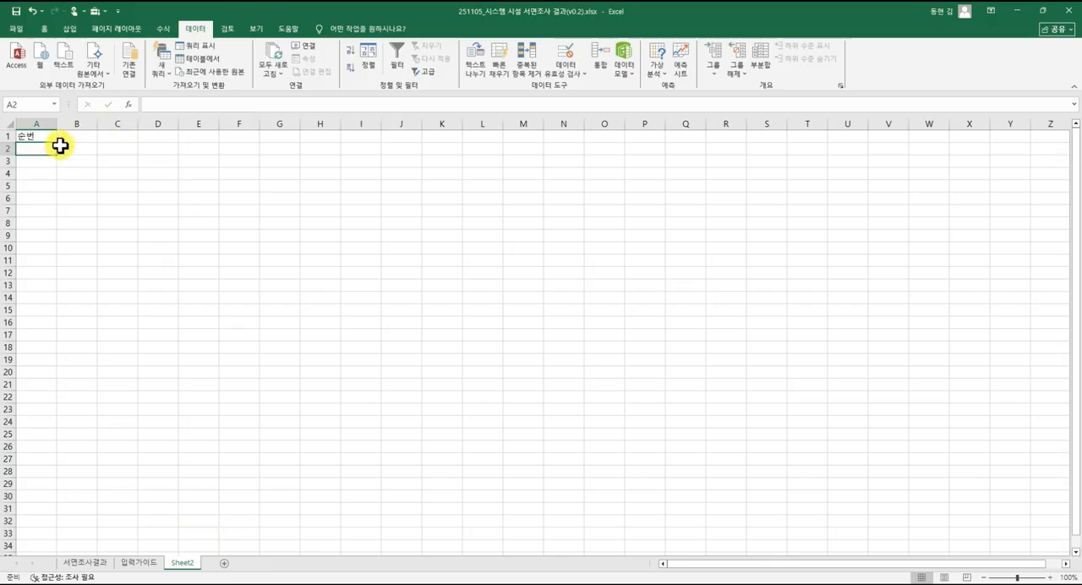
pyautogui.press('Up')
# Examine how far the 서면조사결과 table extends, checking its last column and its last record row.
pyautogui.click(97, 564)
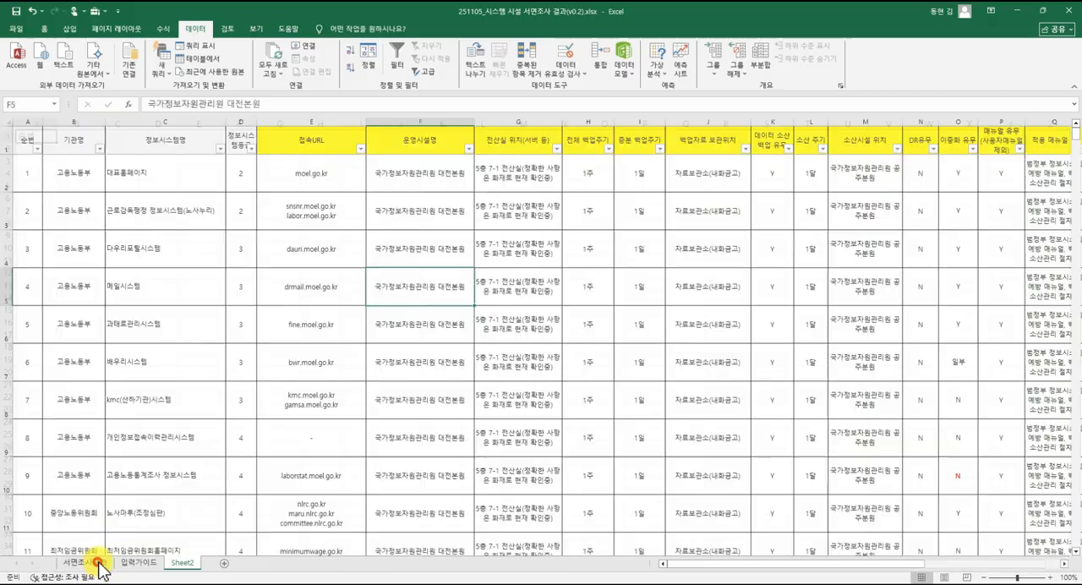
pyautogui.click(321, 251)
pyautogui.click(346, 193)
pyautogui.press('Right')
pyautogui.press('Right')
pyautogui.press('Right')
pyautogui.press('Right')
pyautogui.press('Right')
pyautogui.press('Right')
pyautogui.press('Right')
pyautogui.press('Right')
pyautogui.press('Right')
pyautogui.press('Right')
pyautogui.press('Right')
pyautogui.press('Right')
pyautogui.press('Right')
pyautogui.press('Right')
pyautogui.press('Right')
pyautogui.press('Right')
pyautogui.press('Right')
pyautogui.press('Right')
pyautogui.press('Right')
pyautogui.press('Right')
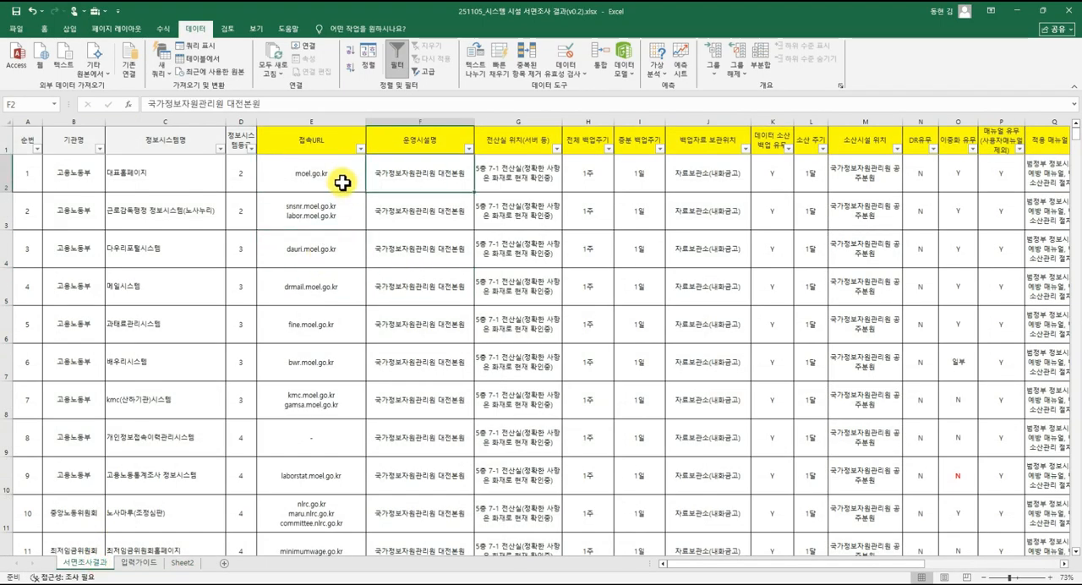
pyautogui.press('Right')
pyautogui.press('Right')
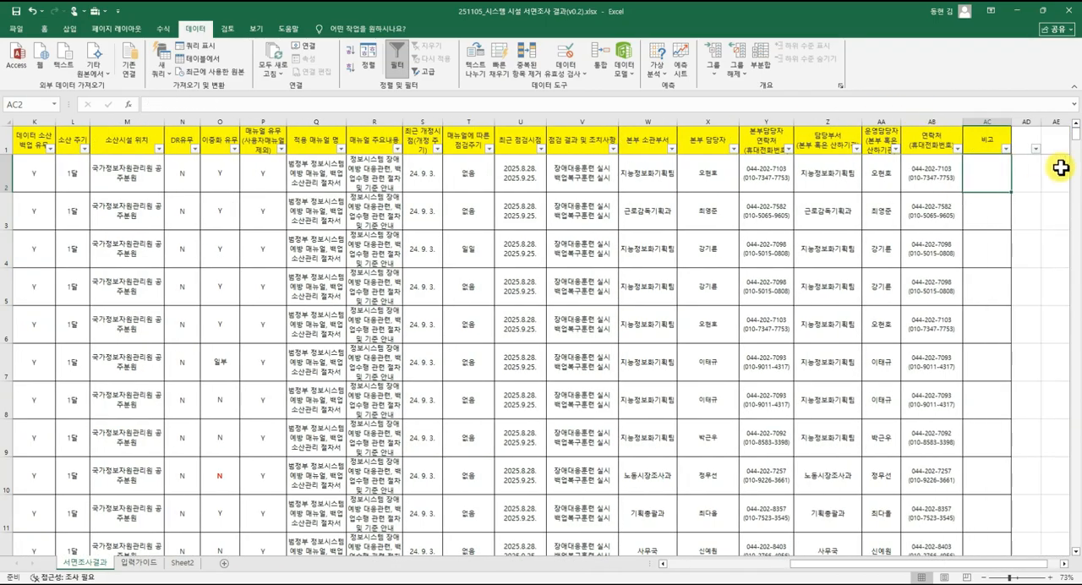
pyautogui.press('Left')
pyautogui.press('Right')
pyautogui.press('Left')
pyautogui.press('Left')
pyautogui.press('Left')
pyautogui.press('Left')
pyautogui.press('Left')
pyautogui.press('Left')
pyautogui.press('Left')
pyautogui.press('Left')
pyautogui.press('Left')
pyautogui.press('Left')
pyautogui.press('Left')
pyautogui.press('Left')
pyautogui.press('Left')
pyautogui.press('Left')
pyautogui.press('Left')
pyautogui.press('Left')
pyautogui.press('Left')
pyautogui.press('Left')
pyautogui.press('Left')
pyautogui.press('Left')
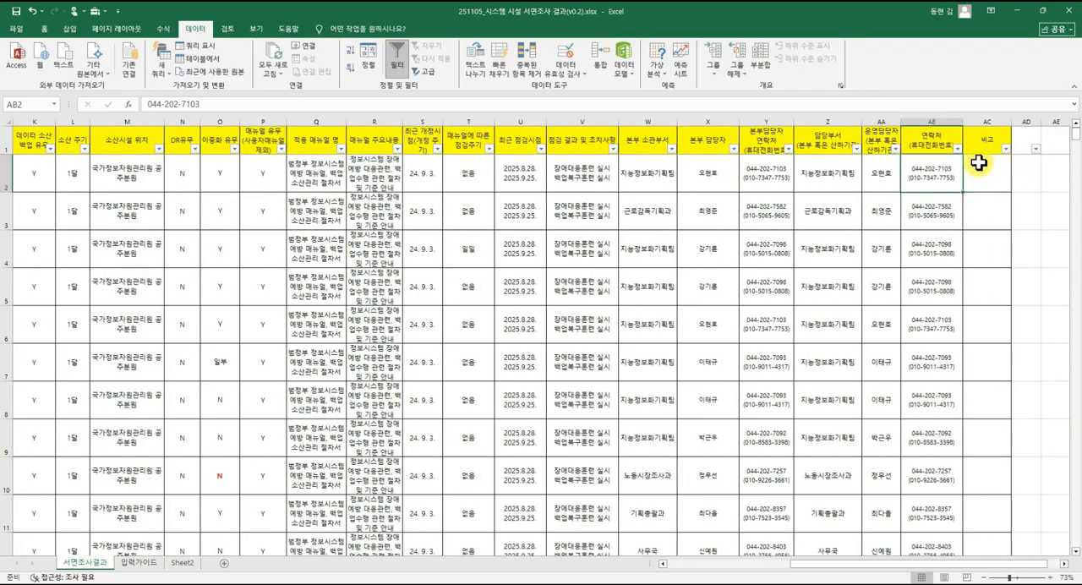
pyautogui.hotkey('ctrl', 'shift', 'Down')
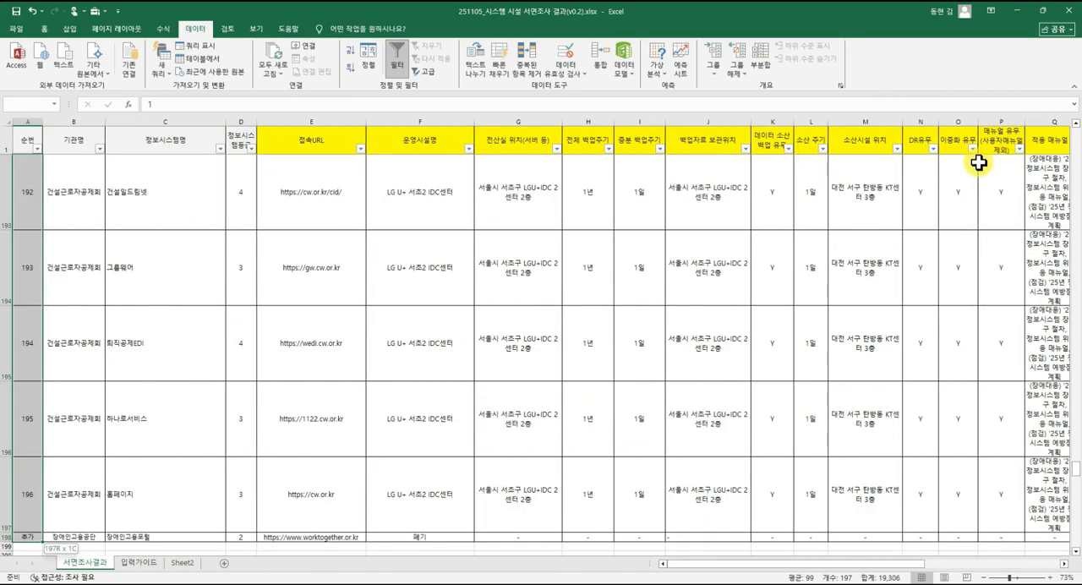
pyautogui.press('Up')
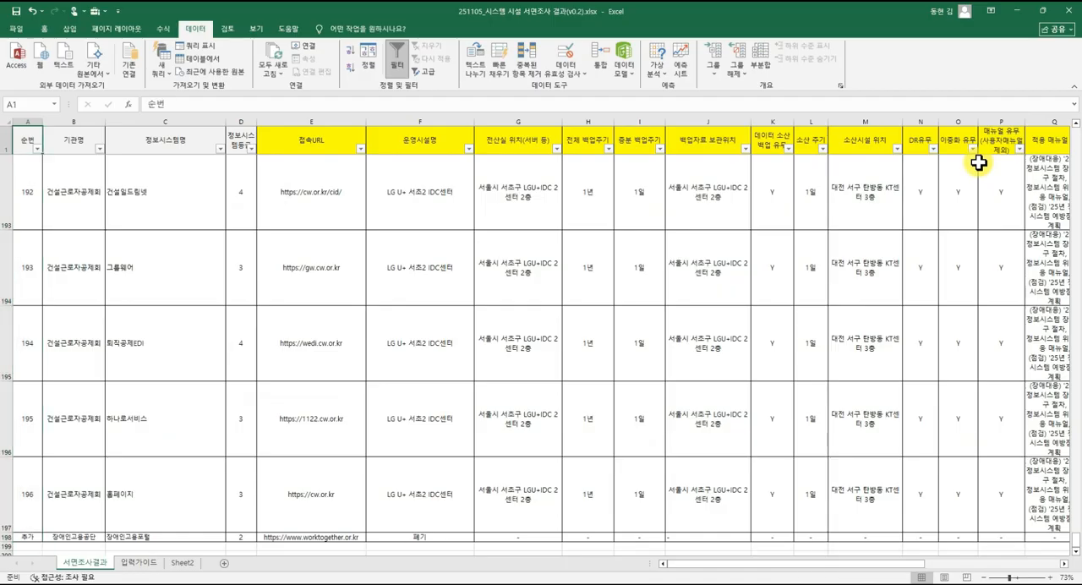
# Fill the A1 link formula in Sheet2 across to column AC and down to row 198, and look over the filled rows.
pyautogui.click(187, 564)
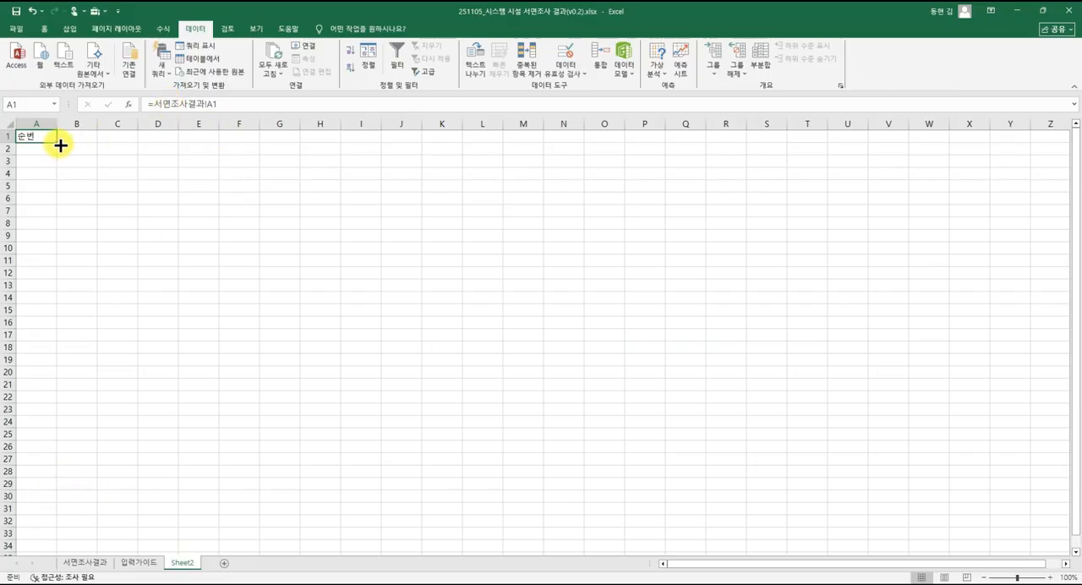
pyautogui.moveTo(57, 142); pyautogui.dragTo(802, 524)
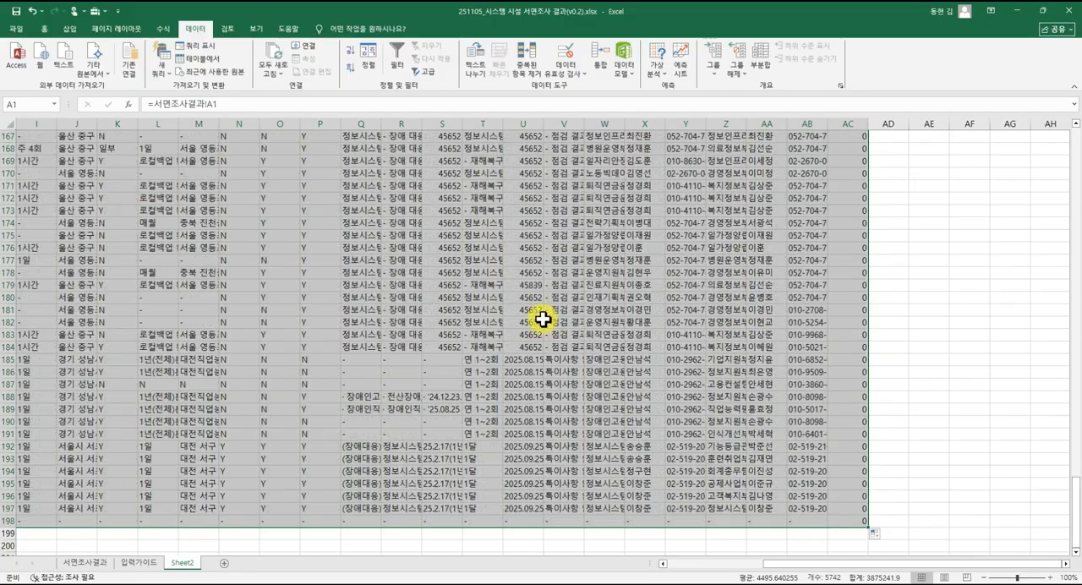
pyautogui.click(397, 385)
pyautogui.scroll(19, 381, 395)
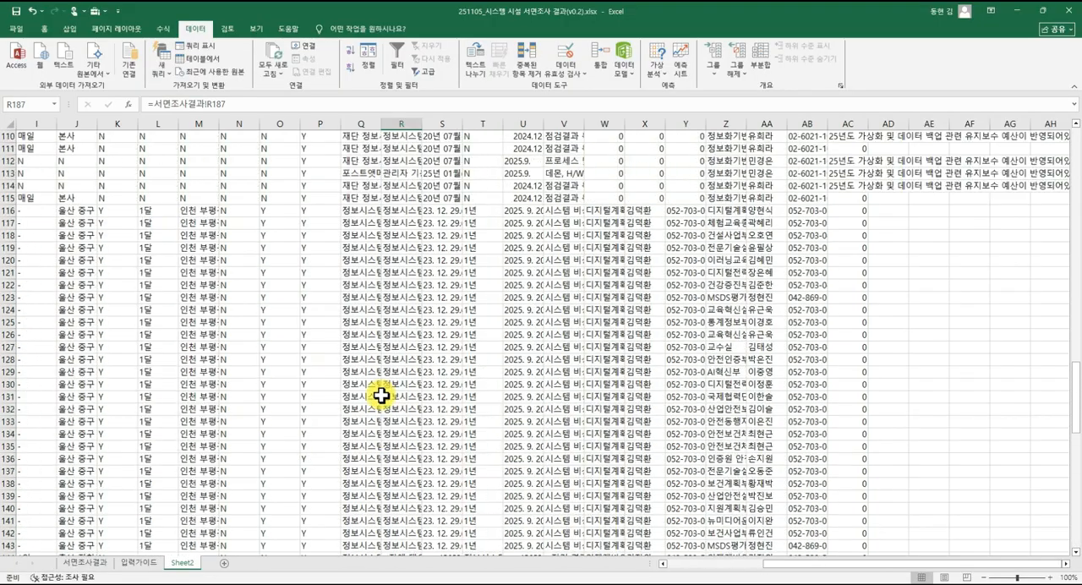
pyautogui.scroll(20, 381, 394)
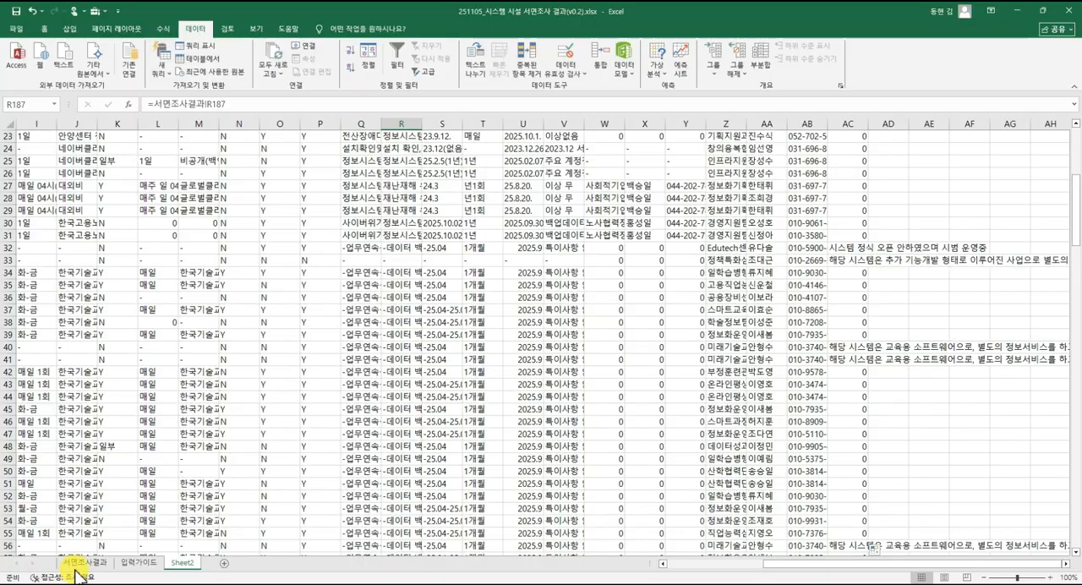
# Compare the linked cells in Sheet2 with the source records in the 서면조사결과 sheet.
pyautogui.click(81, 563)
pyautogui.click(64, 245)
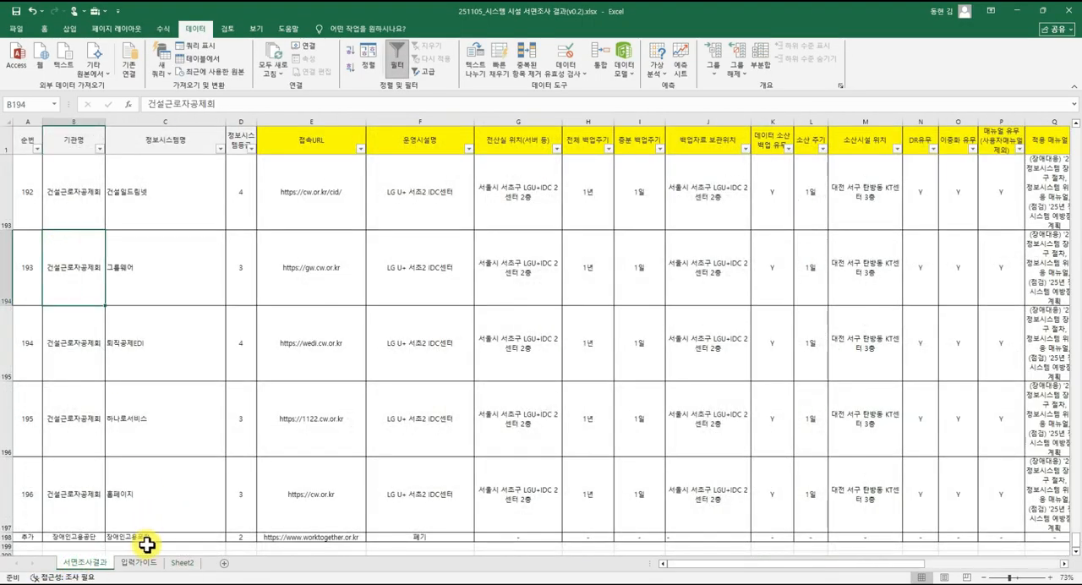
pyautogui.click(178, 563)
pyautogui.click(181, 363)
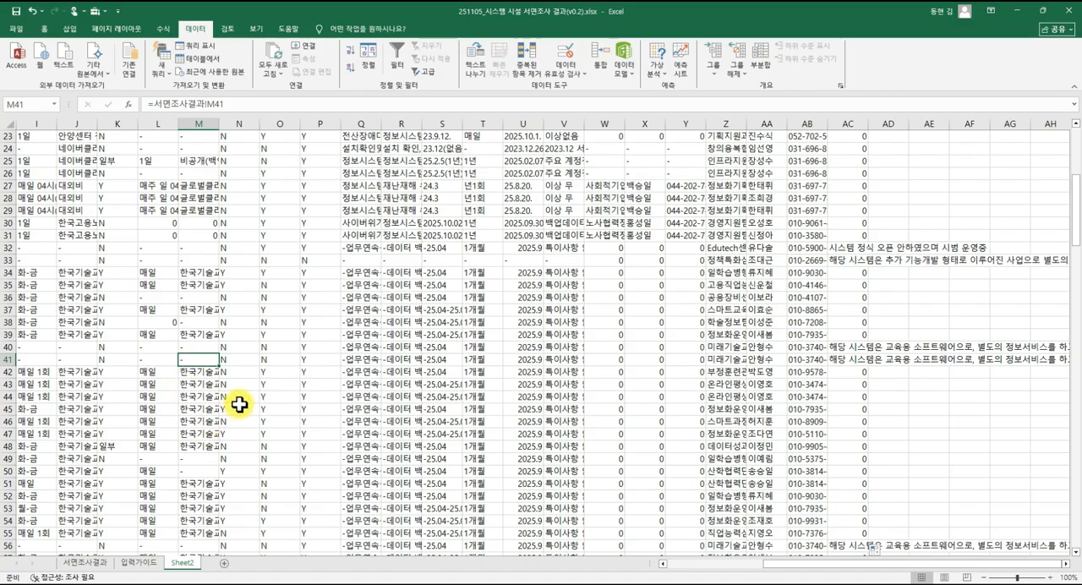
pyautogui.click(306, 408)
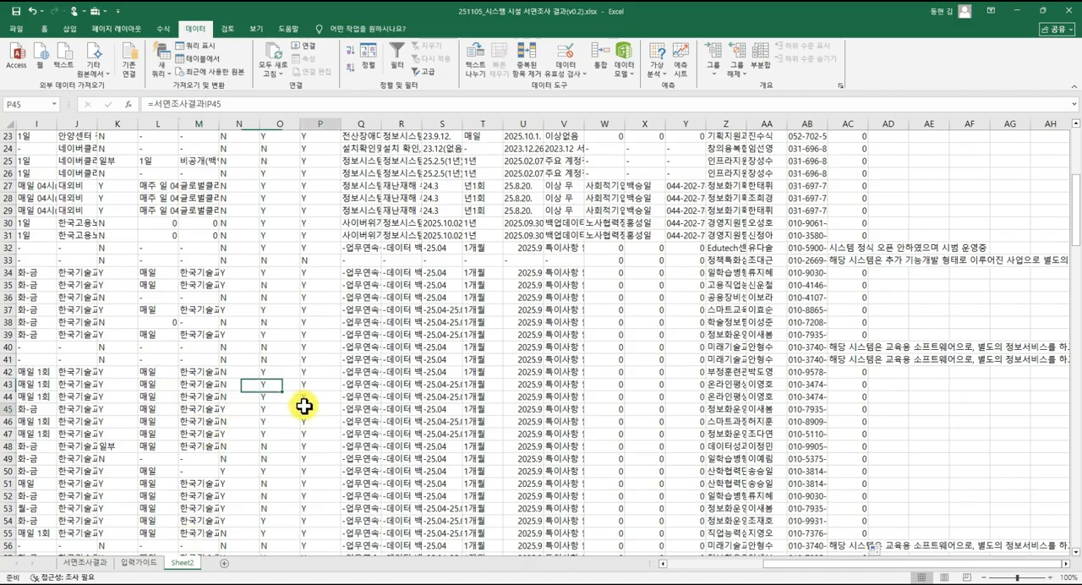
pyautogui.click(88, 563)
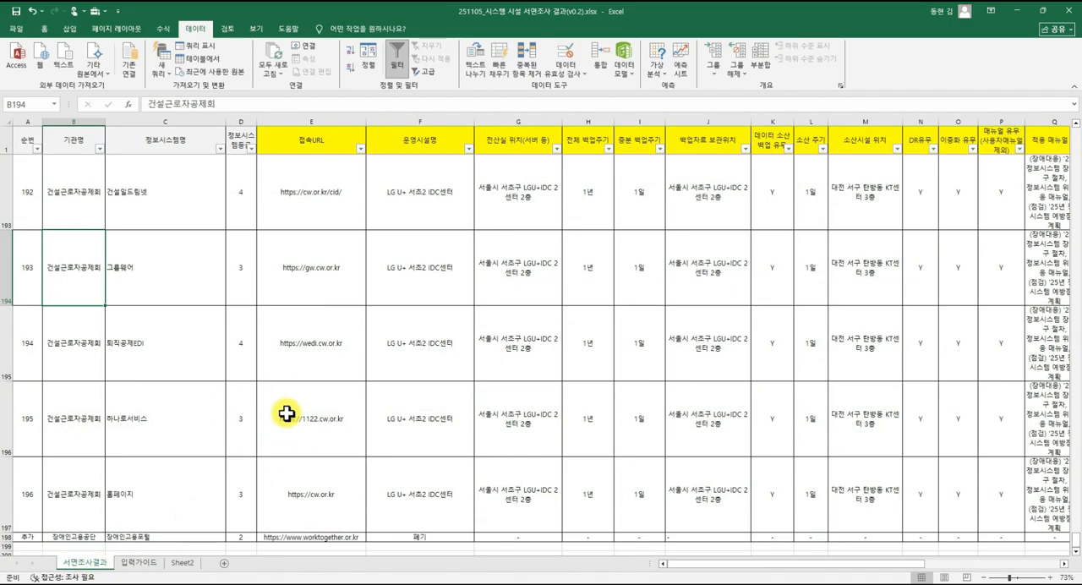
pyautogui.click(308, 312)
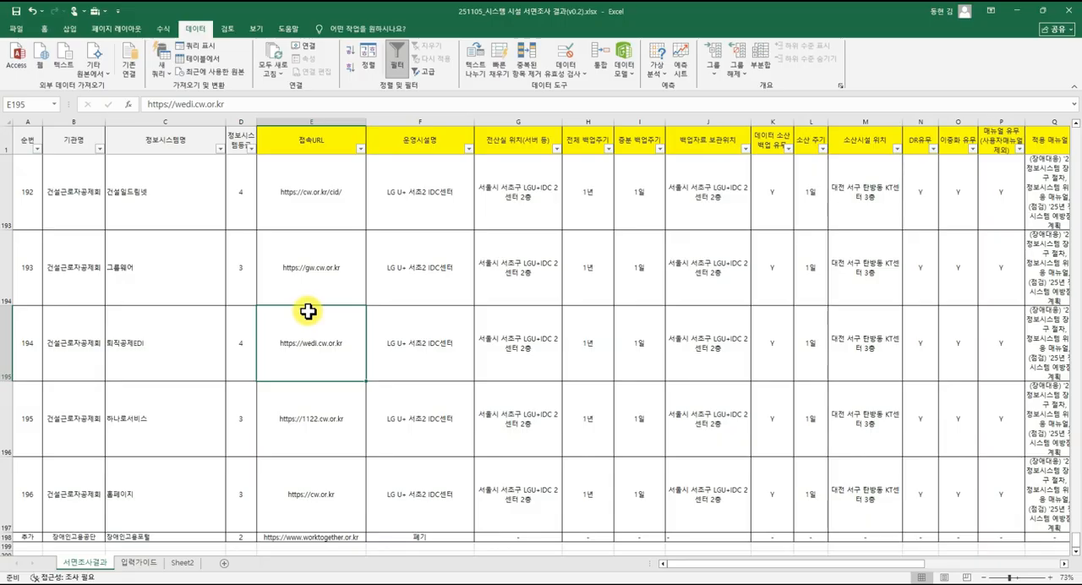
# Rename the source sheet 서면조사결과 as 서면조사결과_원본.
pyautogui.rightClick(97, 562)
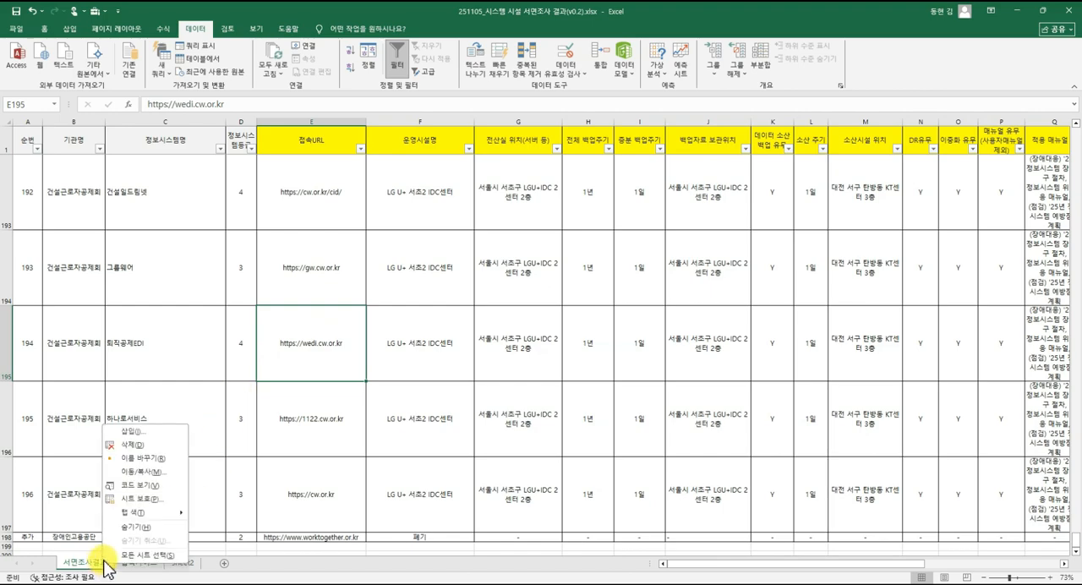
pyautogui.click(168, 458)
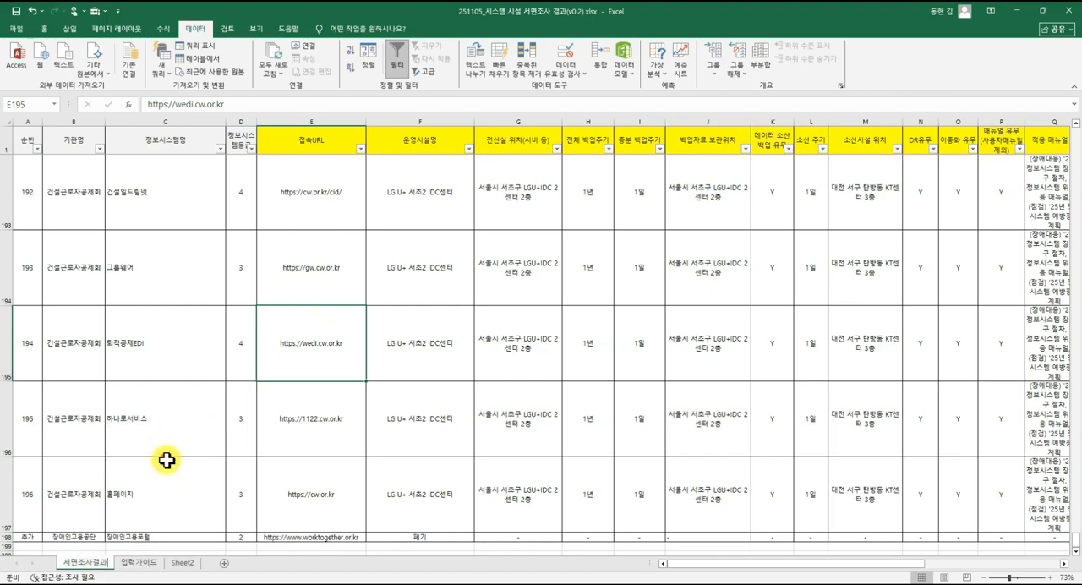
pyautogui.click(112, 566)
pyautogui.rightClick(108, 568)
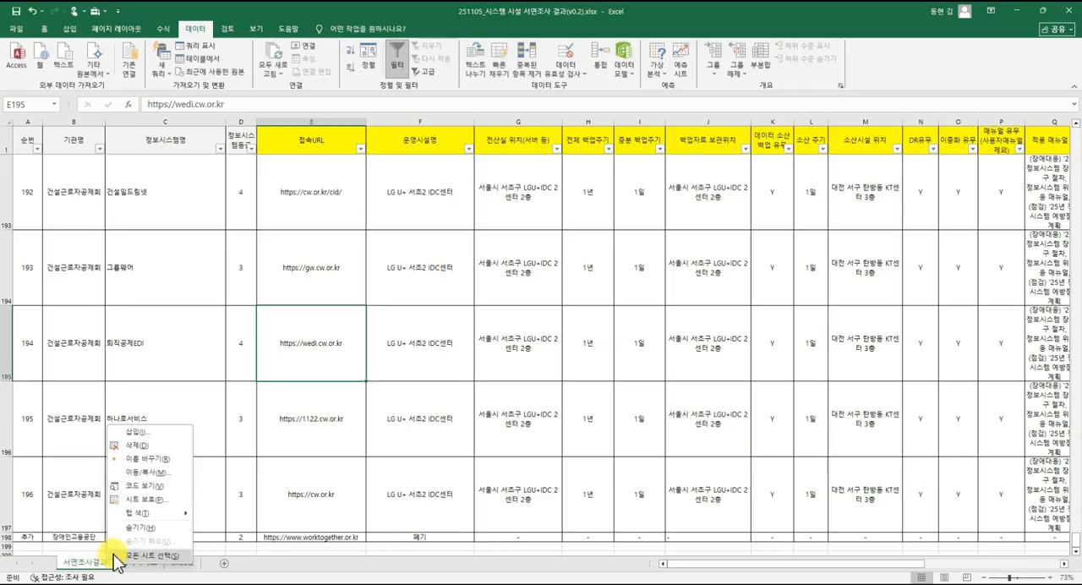
pyautogui.click(157, 466)
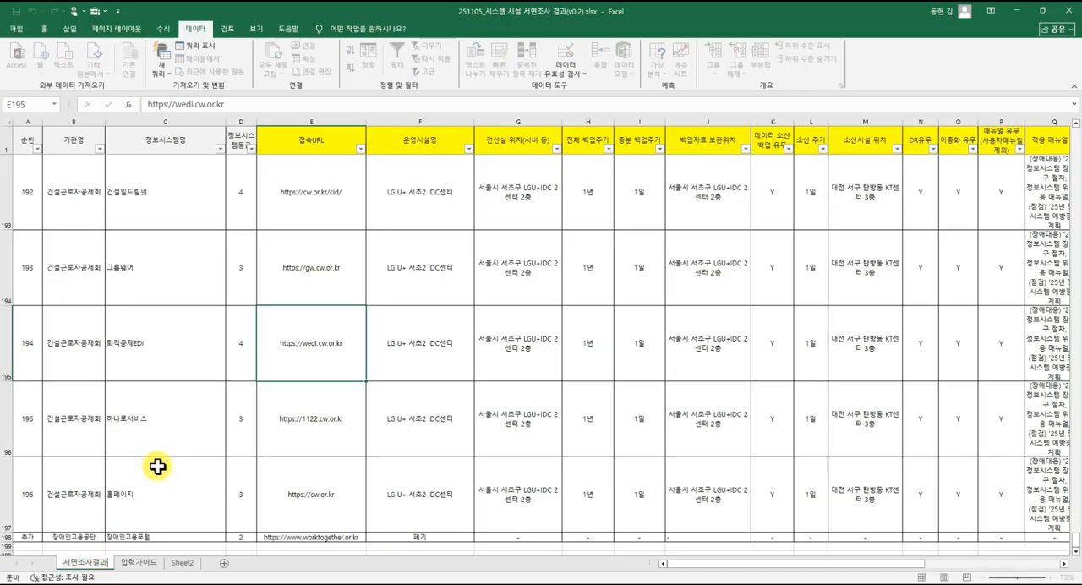
pyautogui.write('_원본')
pyautogui.press('Return')
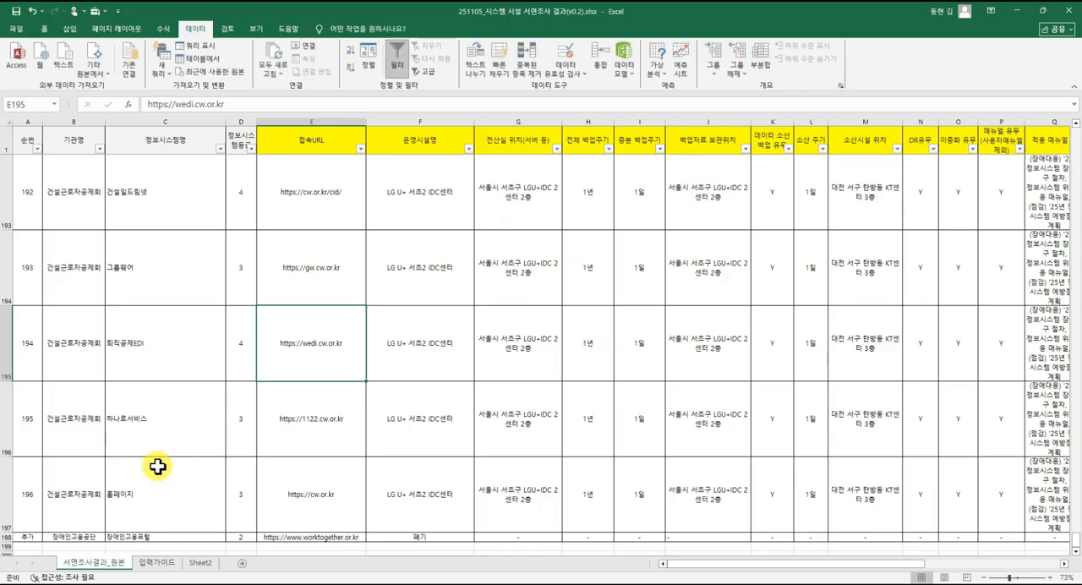
# Rename the linked worksheet Sheet2 as 서면조사결과_작업용.
pyautogui.rightClick(200, 560)
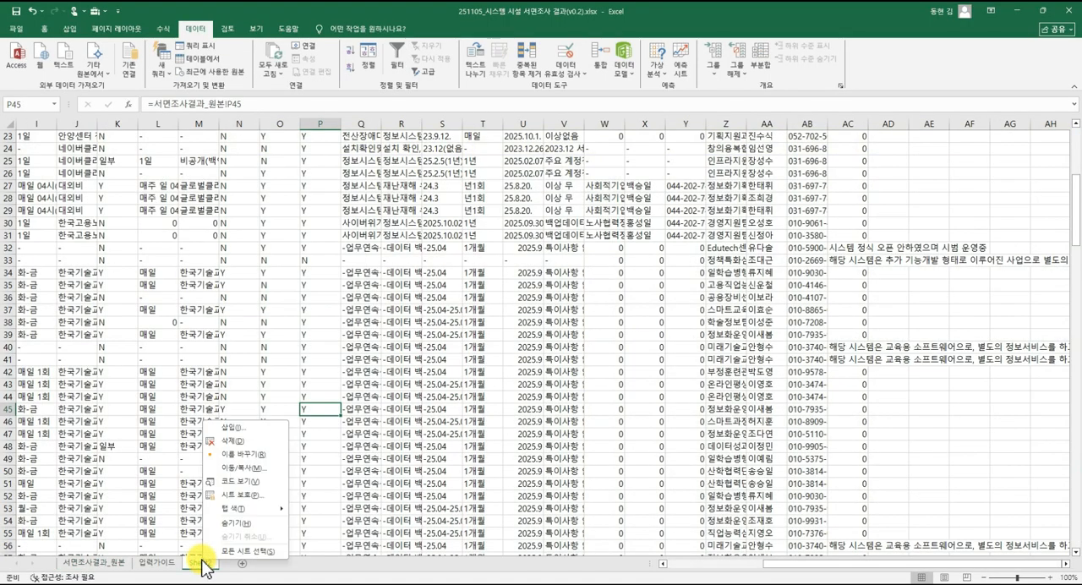
pyautogui.click(237, 460)
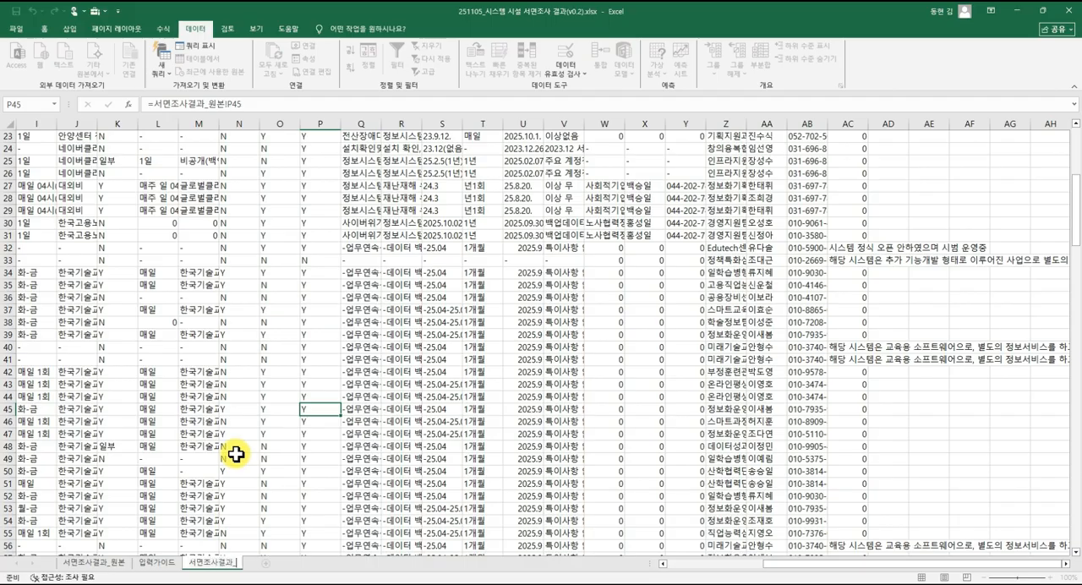
pyautogui.write('서면조사결과_작업용')
pyautogui.press('Return')
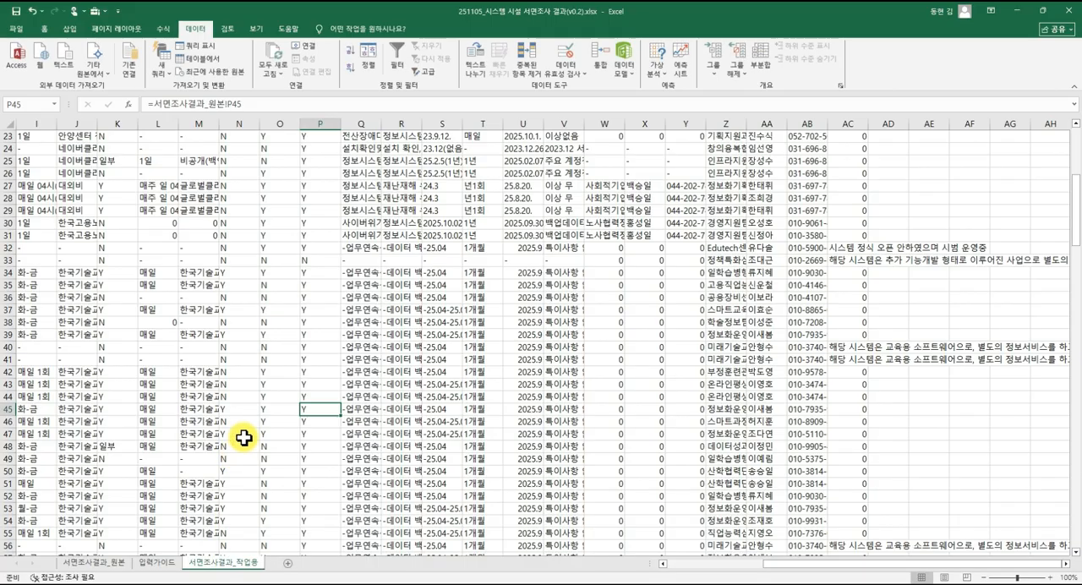
# Check the linked cells in row 2 of 서면조사결과_작업용, and give columns A to AC one uniform, moderately wide column width.
pyautogui.scroll(7, 236, 384)
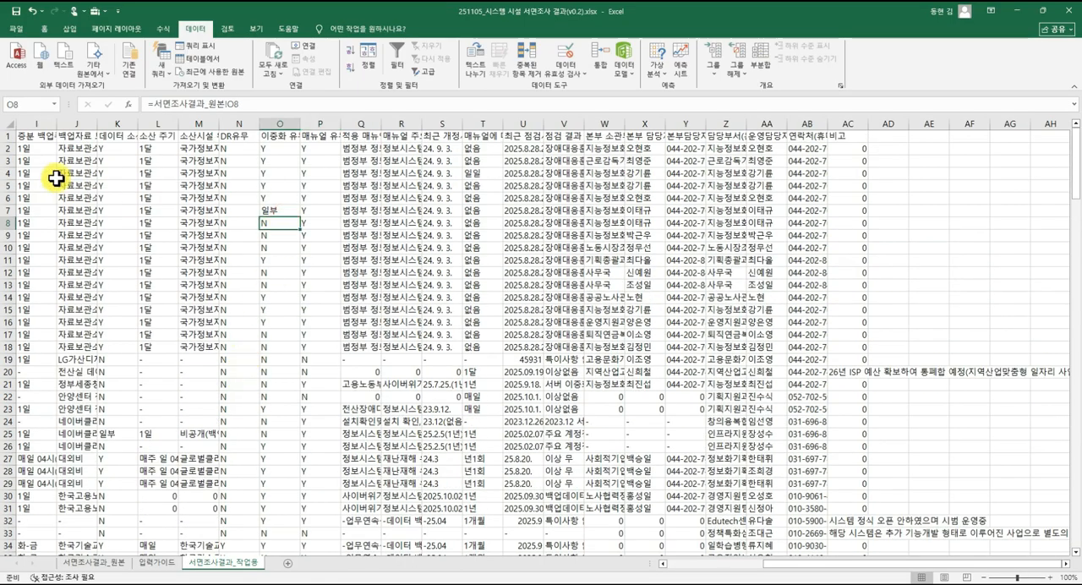
pyautogui.click(245, 158)
pyautogui.click(316, 146)
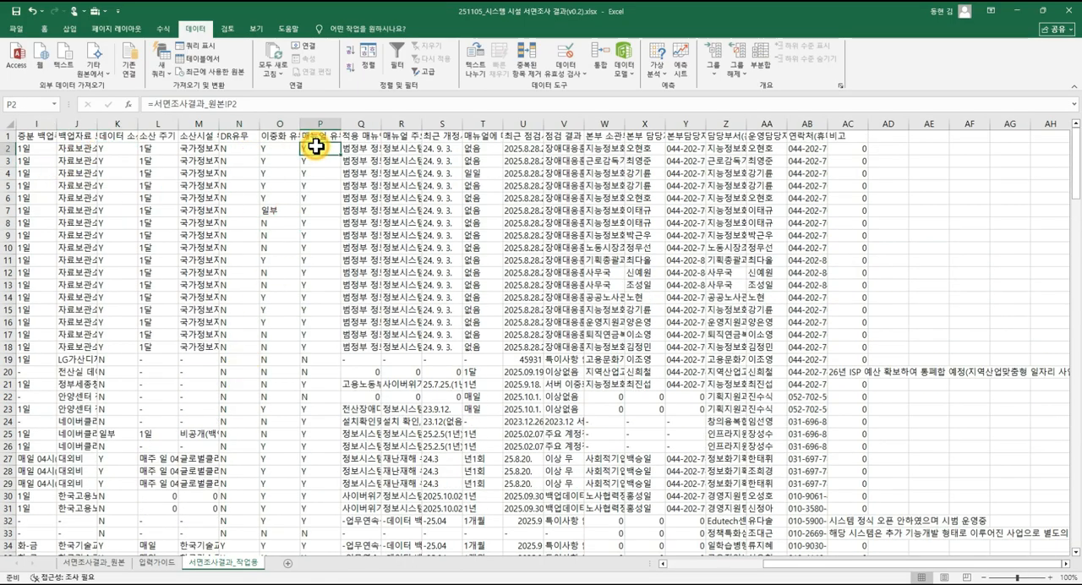
pyautogui.click(364, 147)
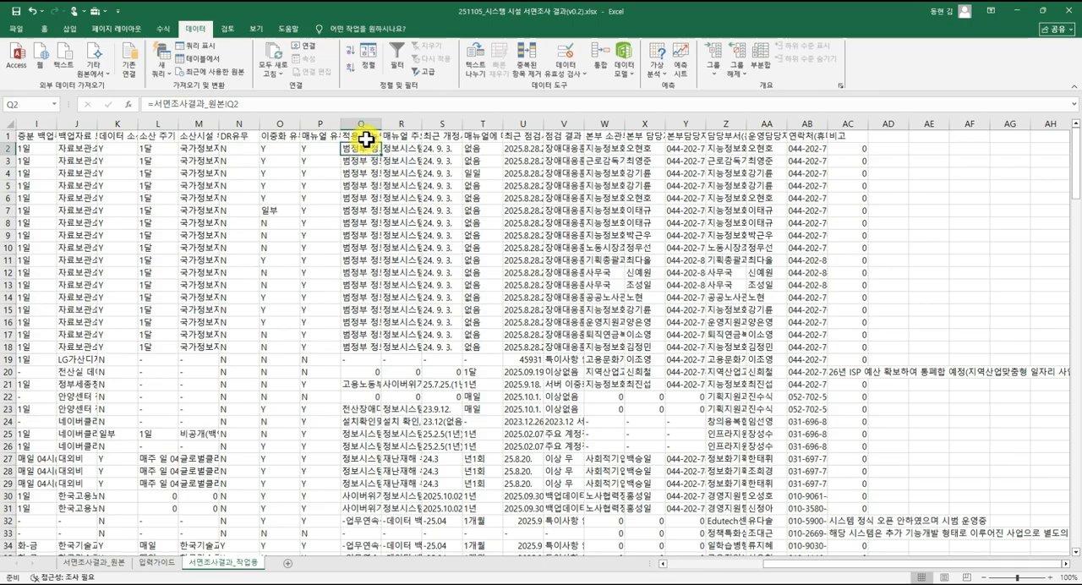
pyautogui.click(209, 149)
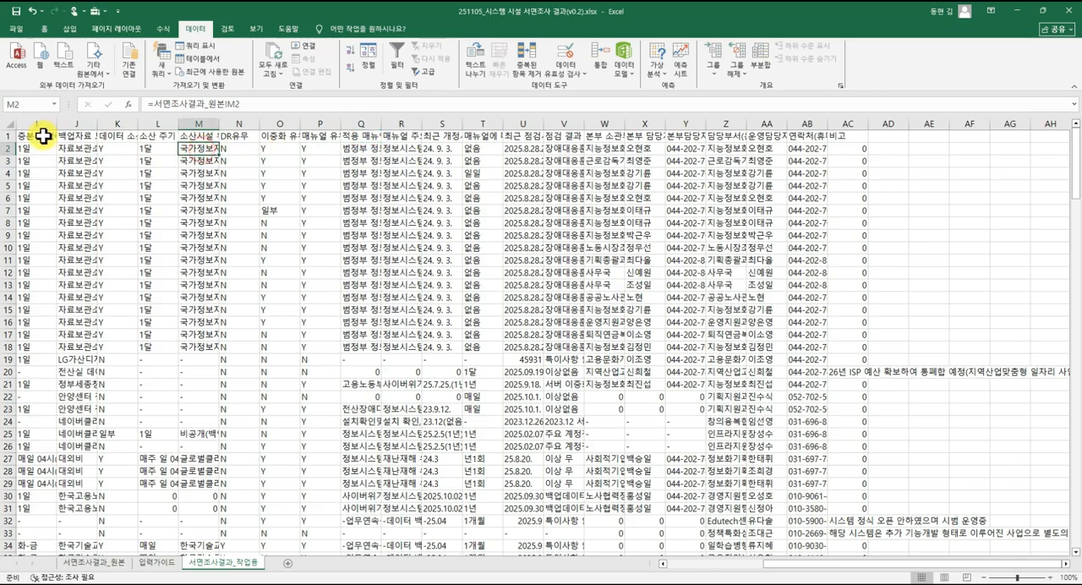
pyautogui.moveTo(841, 124); pyautogui.dragTo(4, 125)
pyautogui.doubleClick(95, 124)
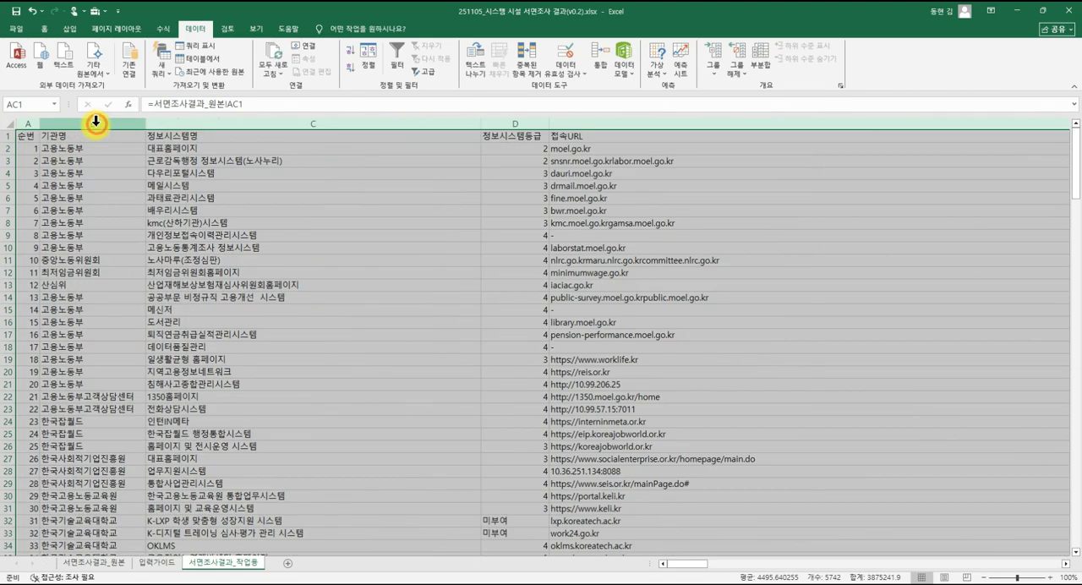
pyautogui.moveTo(482, 123); pyautogui.dragTo(358, 126)
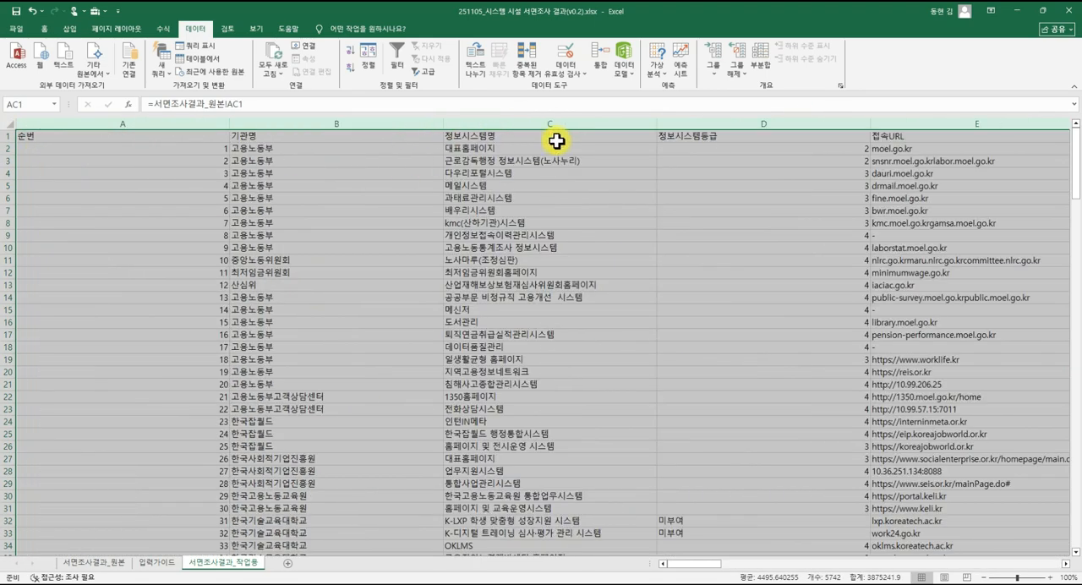
pyautogui.moveTo(441, 123); pyautogui.dragTo(313, 125)
pyautogui.moveTo(151, 123); pyautogui.dragTo(109, 123)
pyautogui.click(72, 172)
# Fill the header row 1 of 서면조사결과_작업용 with yellow.
pyautogui.click(11, 136)
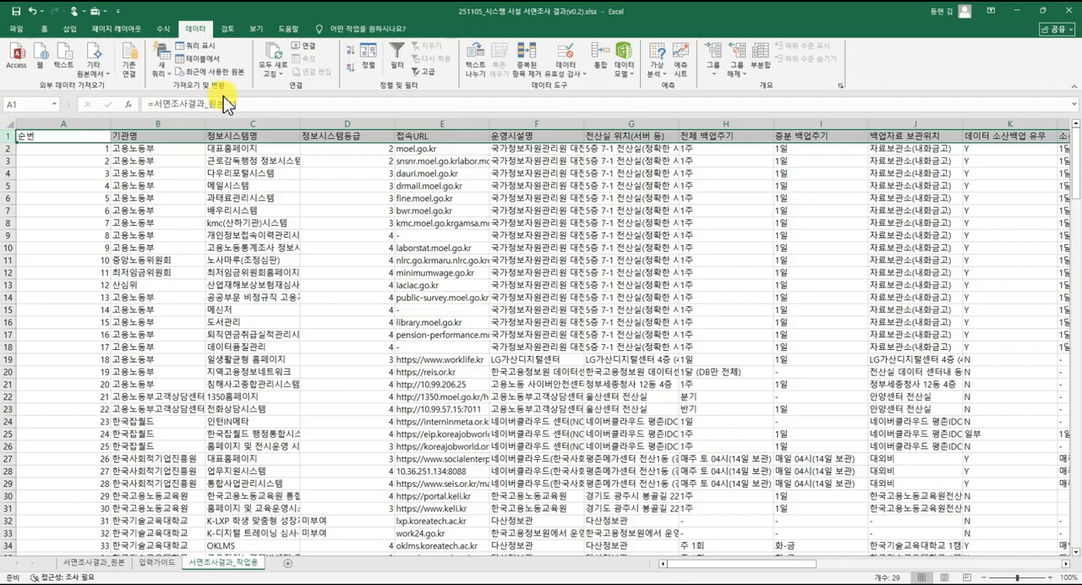
pyautogui.click(44, 29)
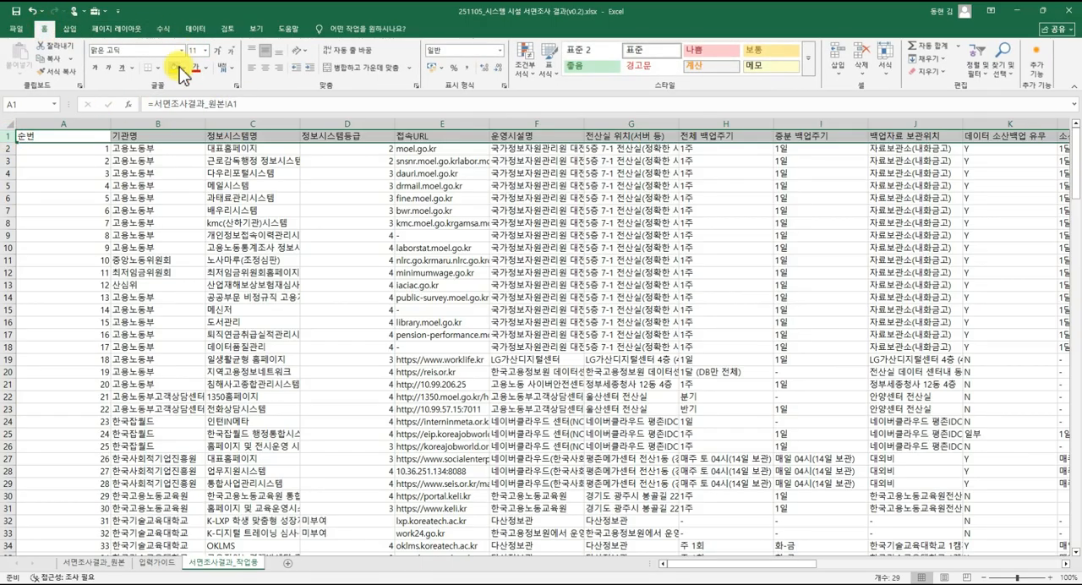
pyautogui.click(174, 51)
pyautogui.click(196, 172)
pyautogui.click(321, 149)
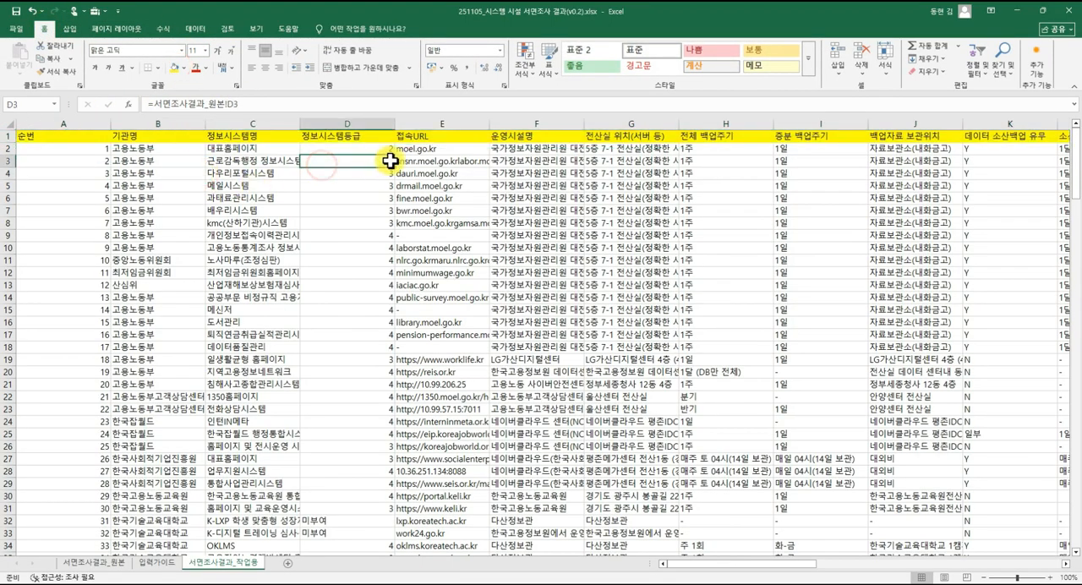
# Widen column F (운영시설명) of 서면조사결과_작업용 to fit 국가정보자원관리원 대전본원.
pyautogui.click(442, 148)
pyautogui.click(544, 147)
pyautogui.click(550, 135)
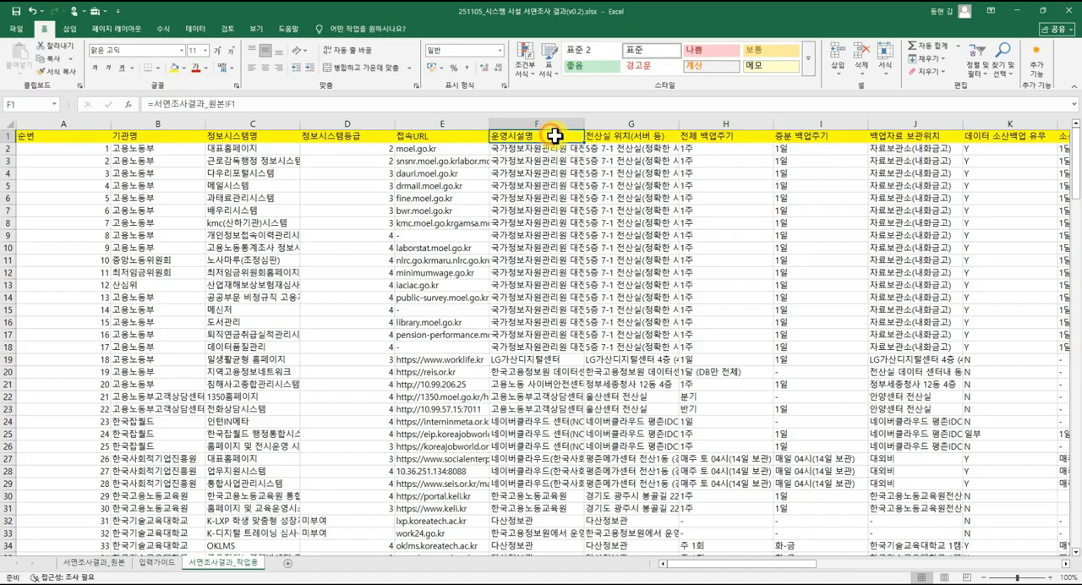
pyautogui.click(610, 136)
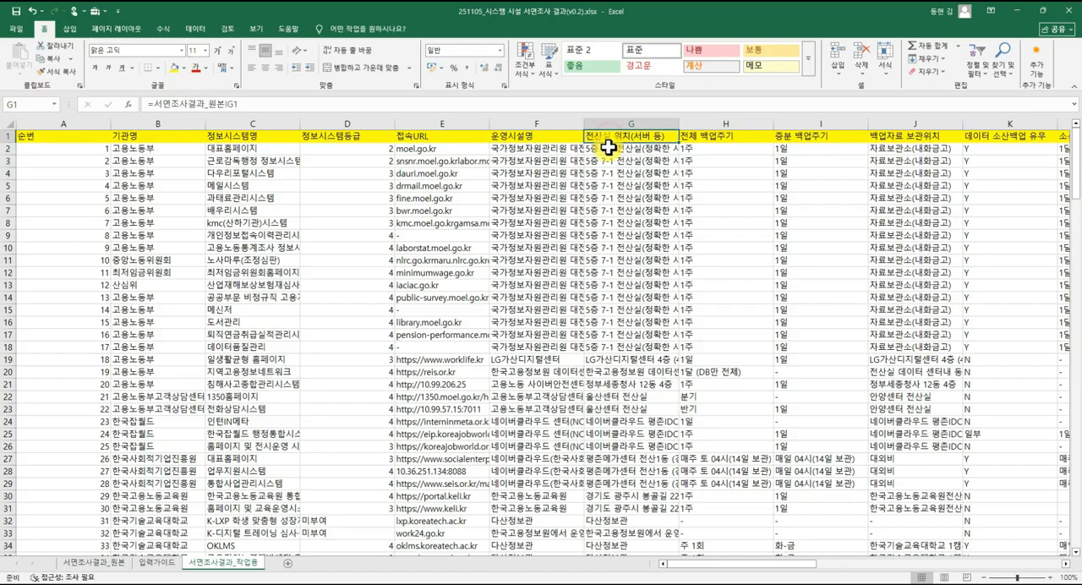
pyautogui.click(554, 151)
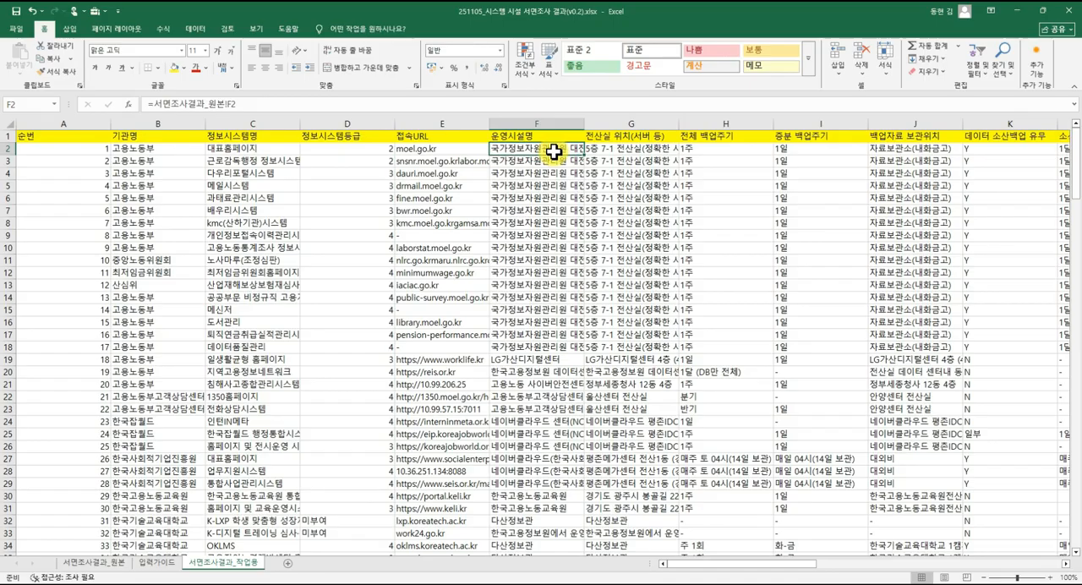
pyautogui.moveTo(583, 128); pyautogui.dragTo(637, 142)
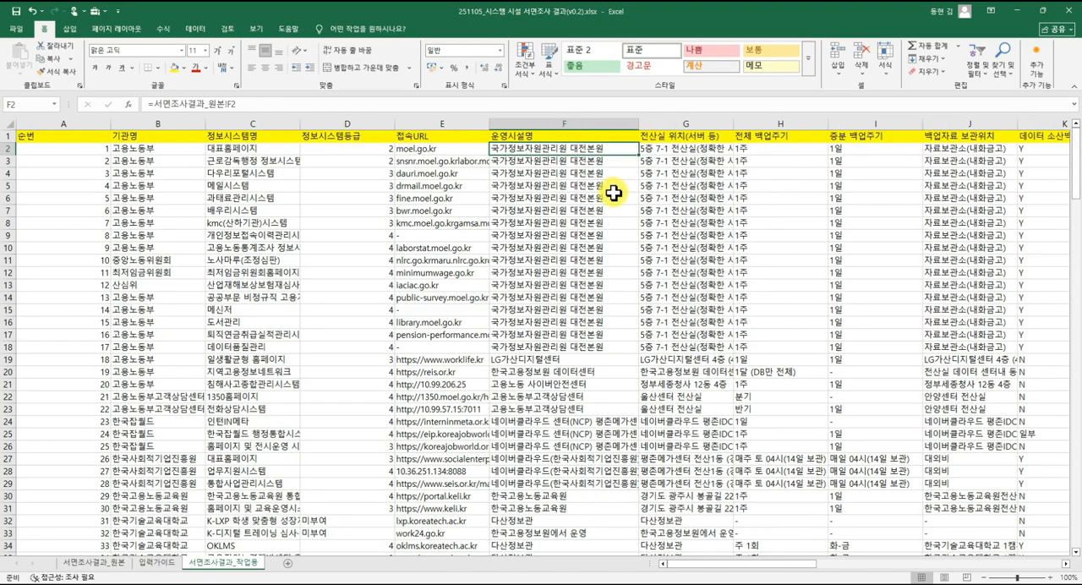
# Review the facility names under 운영시설명 and copy them from F2 down to F198.
pyautogui.click(612, 196)
pyautogui.click(601, 161)
pyautogui.scroll(-1, 588, 284)
pyautogui.scroll(-20, 588, 288)
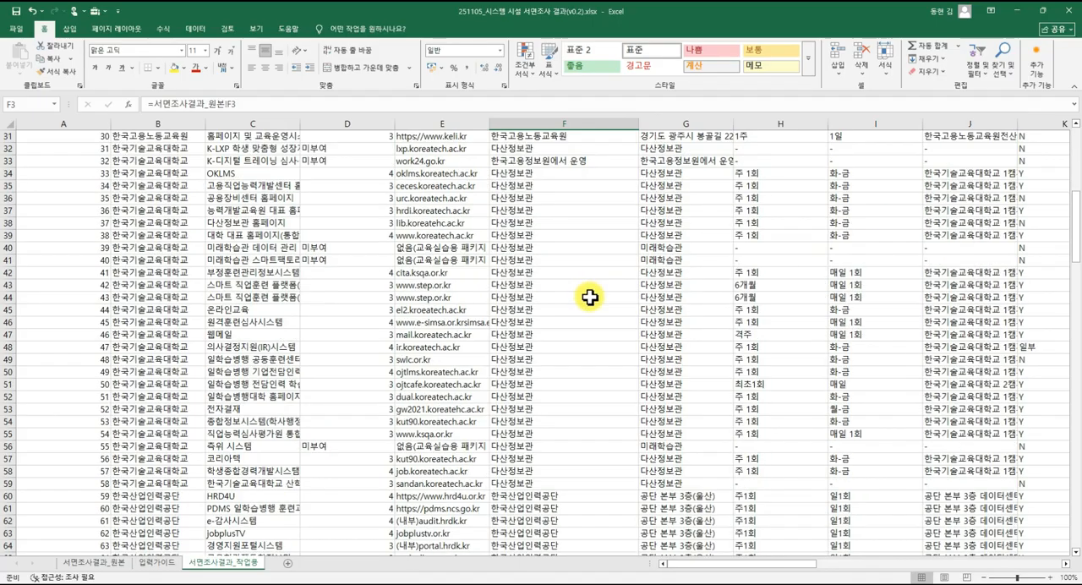
pyautogui.scroll(-14, 589, 305)
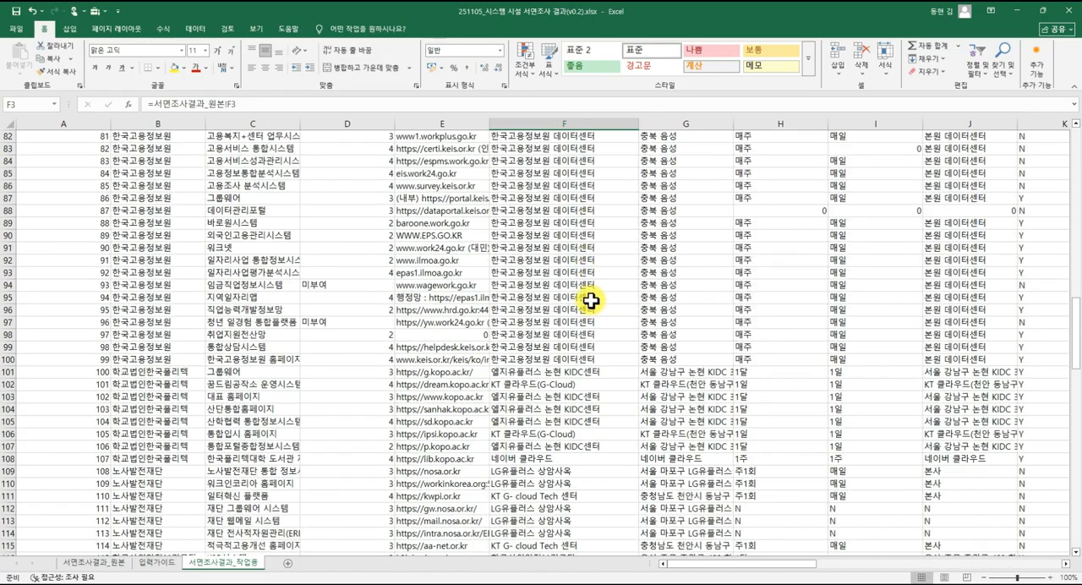
pyautogui.scroll(7, 591, 298)
pyautogui.scroll(20, 590, 297)
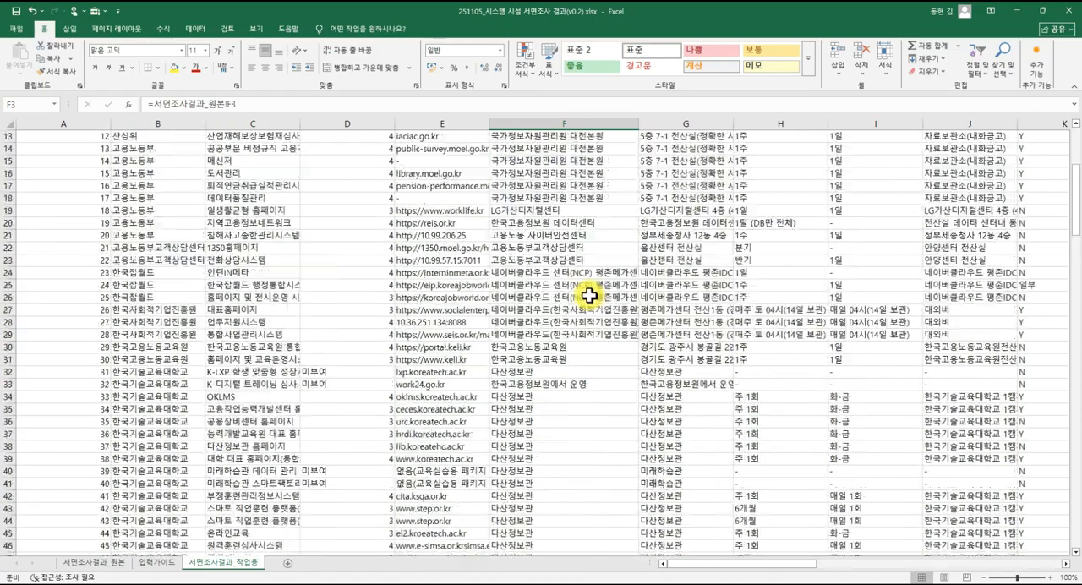
pyautogui.click(598, 146)
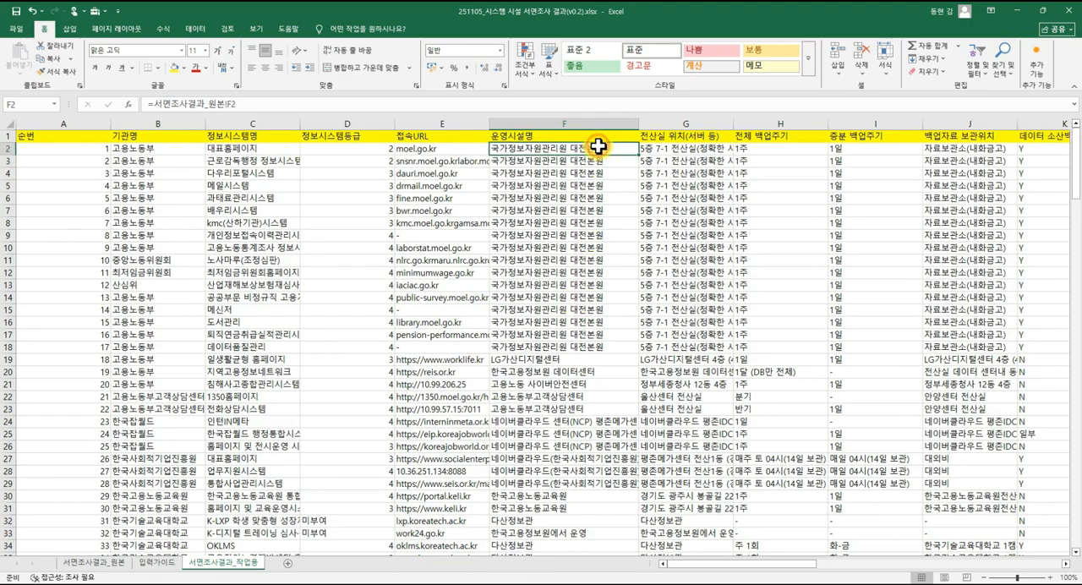
pyautogui.hotkey('ctrl', 'shift', 'Down')
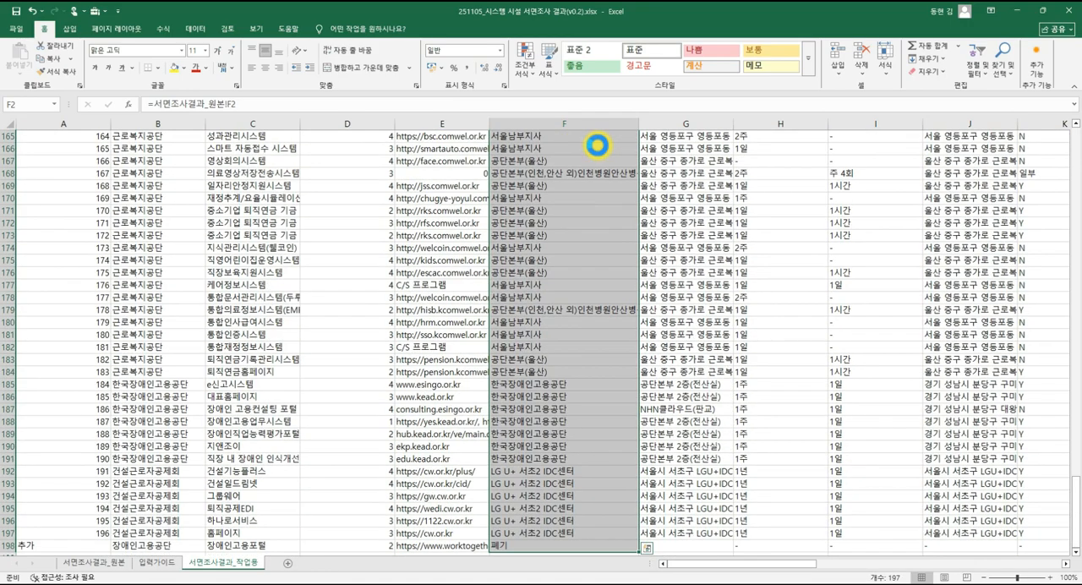
pyautogui.hotkey('ctrl', 'c')
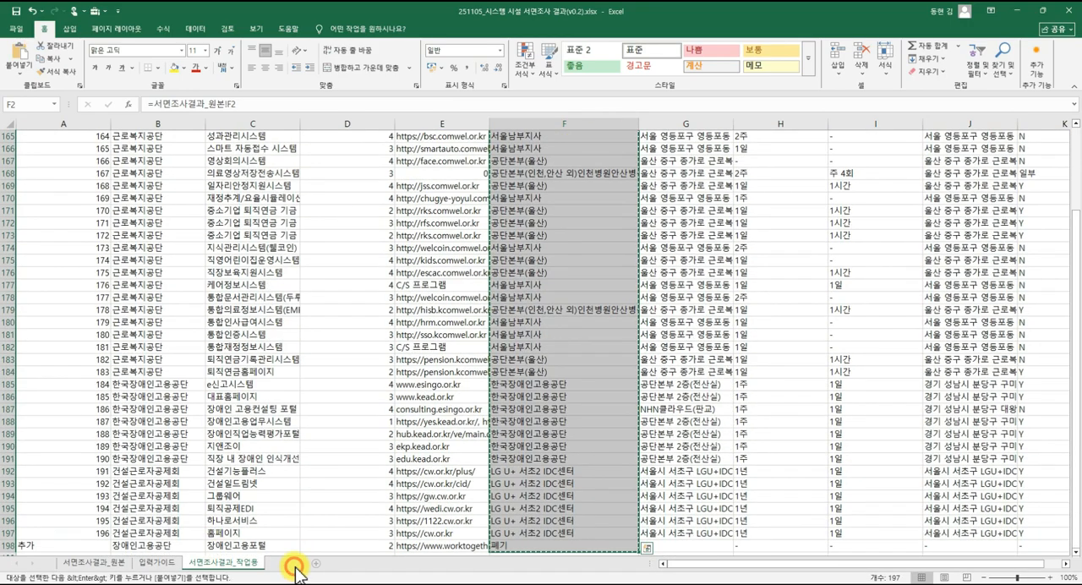
# Add a new worksheet after 서면조사결과_작업용 and name it 매칭테이블.
pyautogui.click(295, 566)
pyautogui.rightClick(290, 567)
pyautogui.click(341, 462)
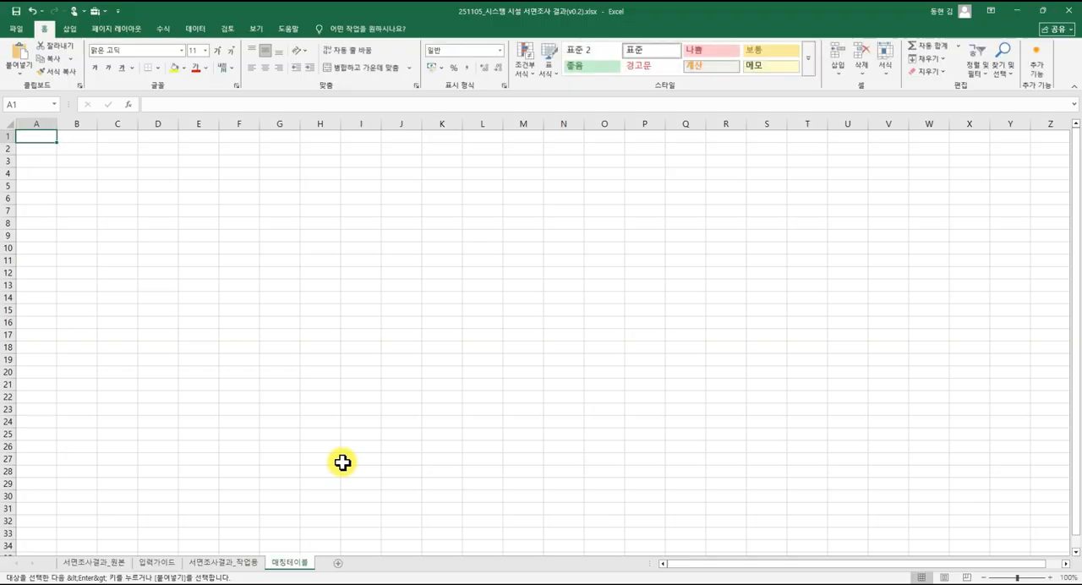
# Paste the copied facility names as values only into 매칭테이블, starting at A1.
pyautogui.rightClick(45, 140)
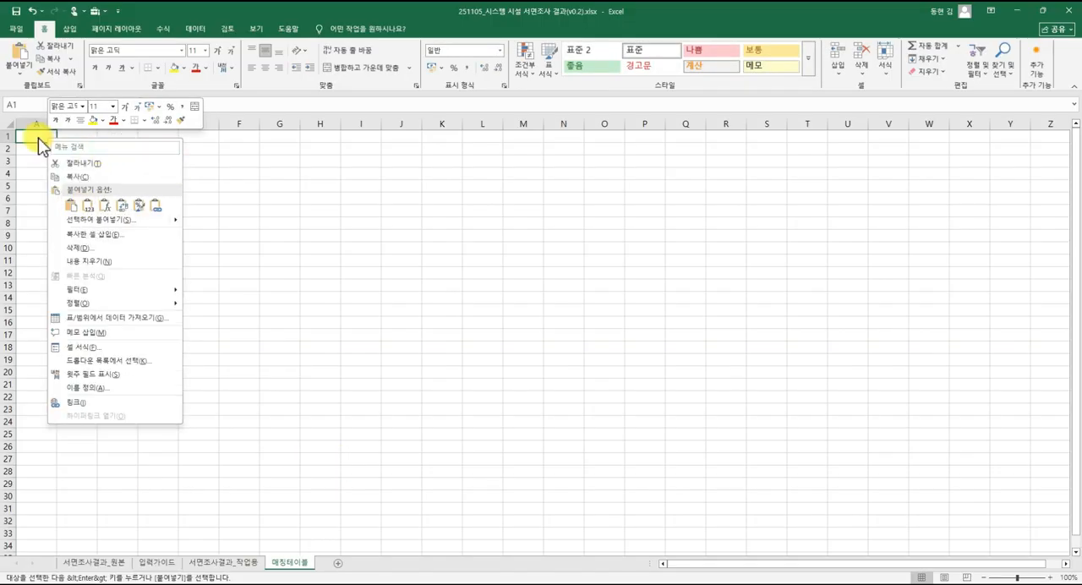
pyautogui.click(88, 207)
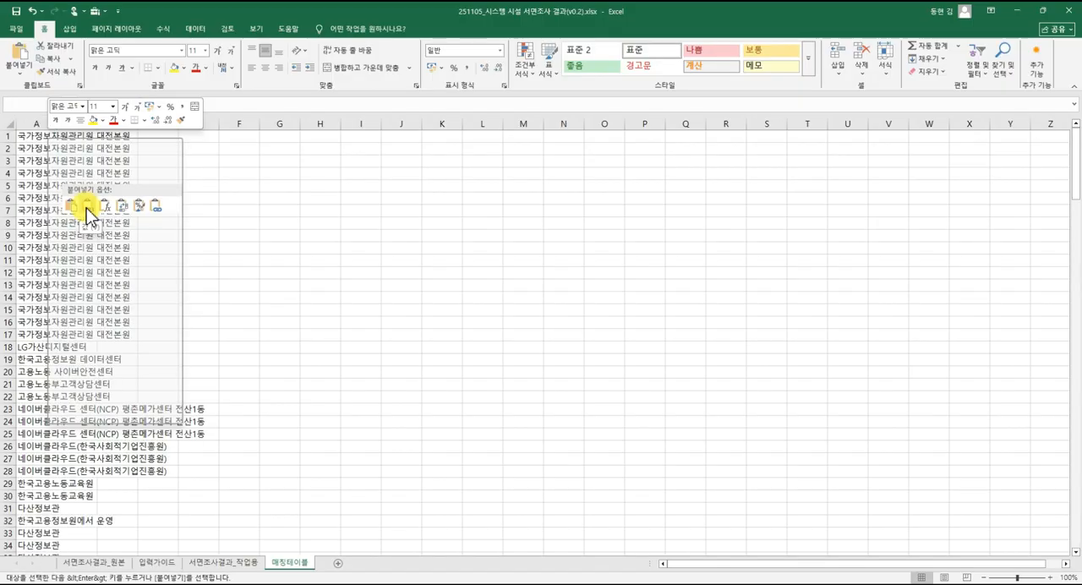
pyautogui.click(88, 207)
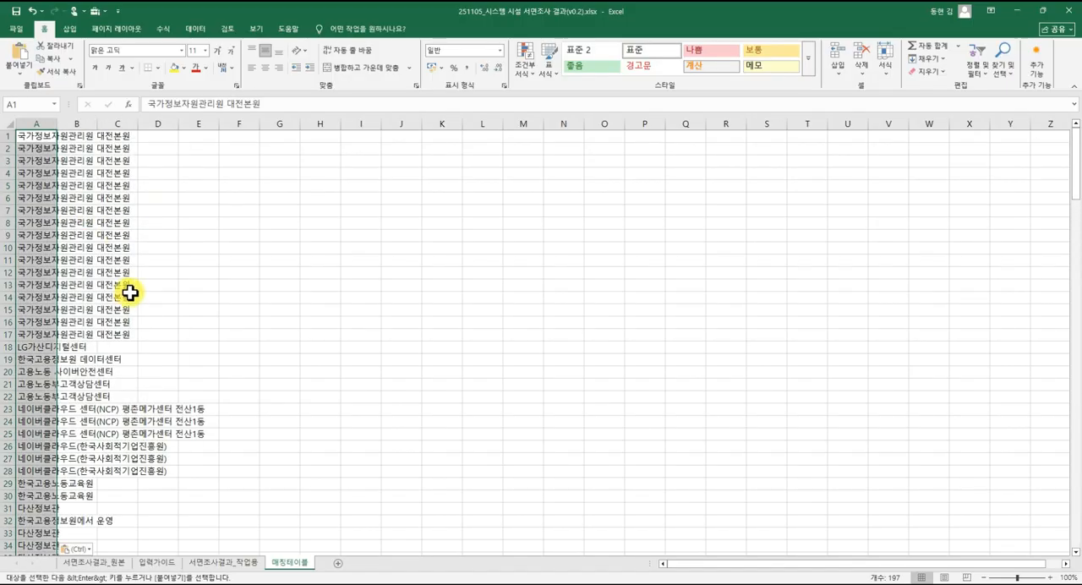
pyautogui.click(115, 258)
pyautogui.click(37, 142)
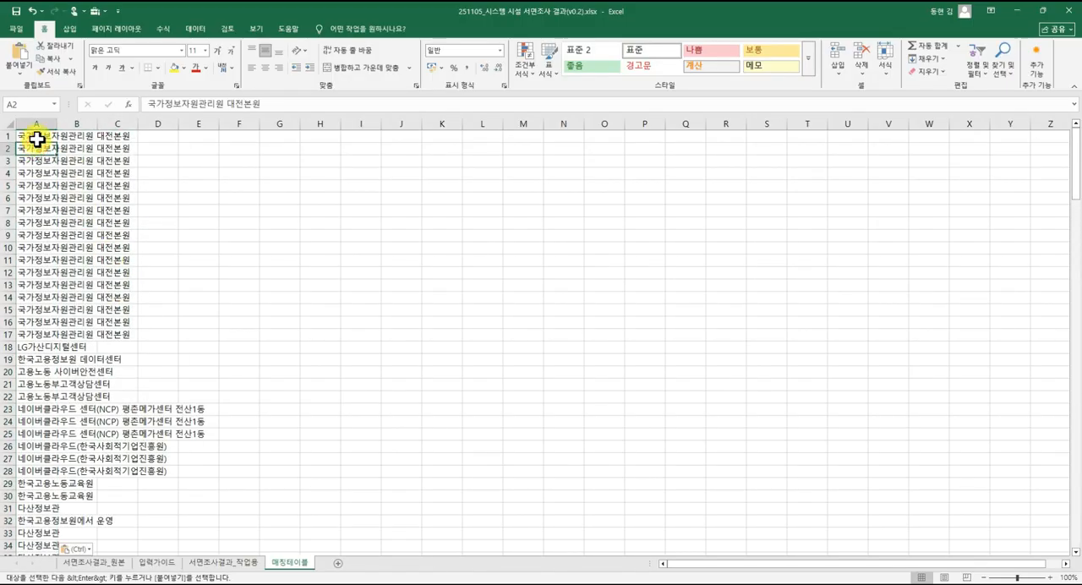
# Clear the pending copy range on 서면조사결과_작업용 and widen column A of 매칭테이블 to fit the longest facility names.
pyautogui.click(254, 563)
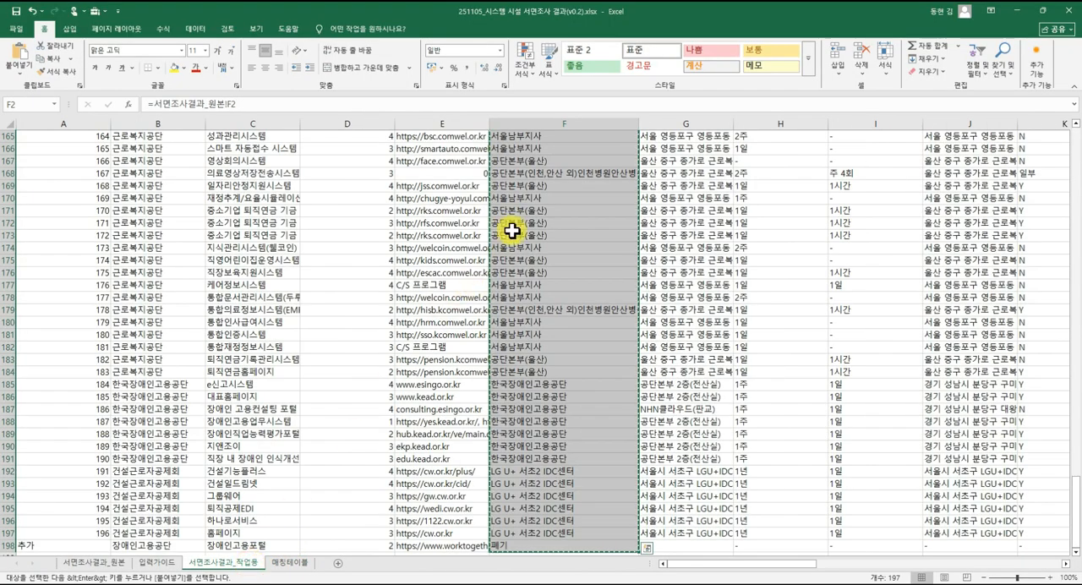
pyautogui.click(515, 200)
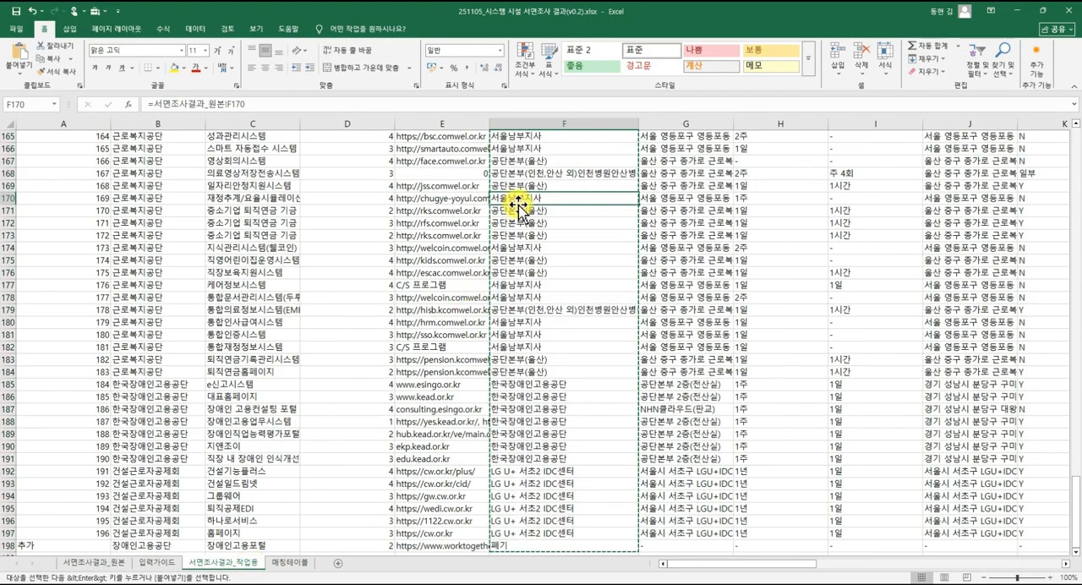
pyautogui.press('Escape')
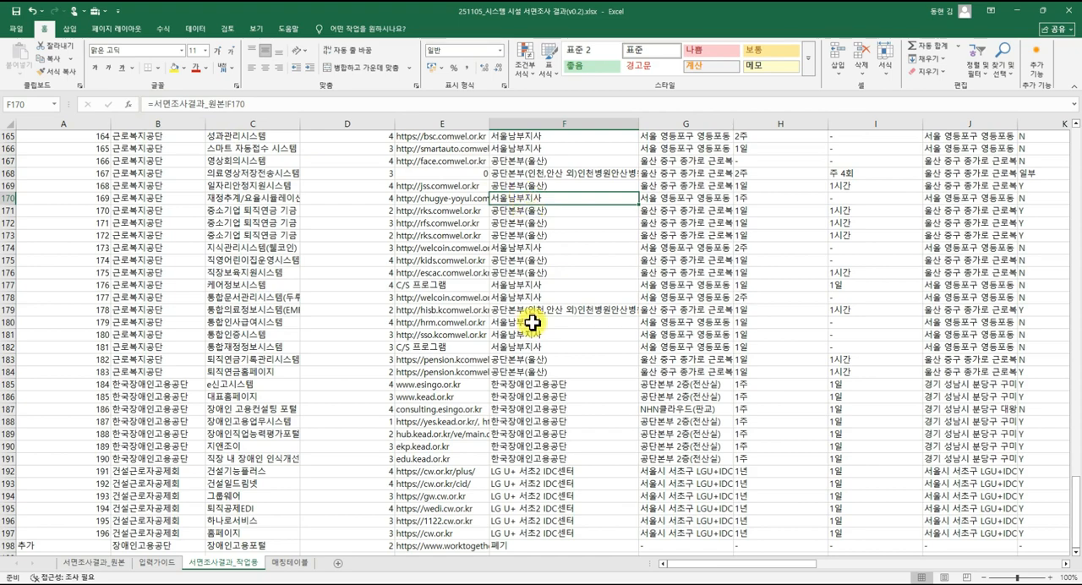
pyautogui.click(288, 562)
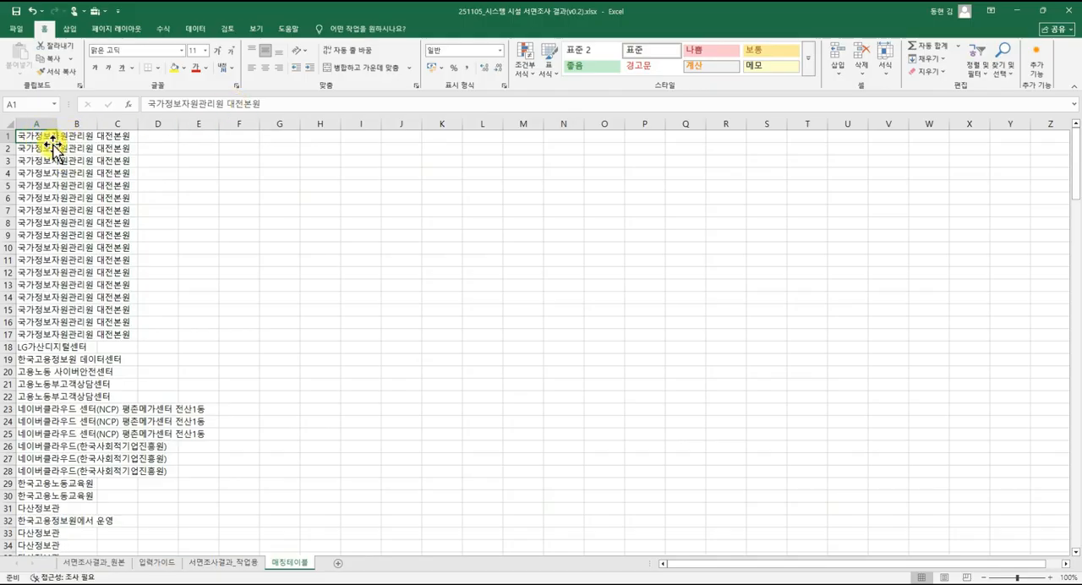
pyautogui.moveTo(57, 123); pyautogui.dragTo(226, 123)
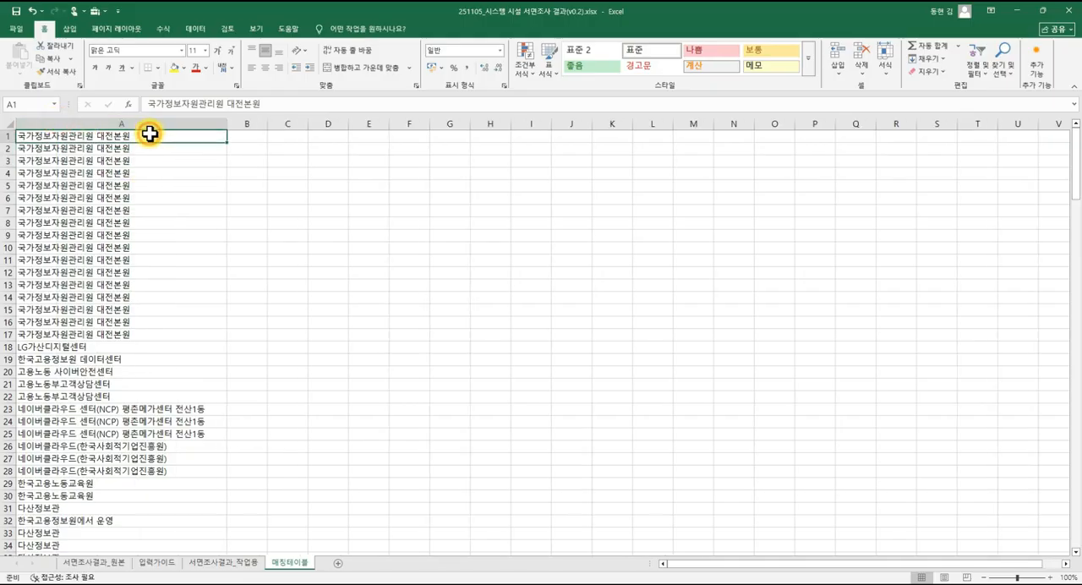
# Remove the duplicate facility names from column A of 매칭테이블, without treating the first row as a header, and check the unique list.
pyautogui.moveTo(142, 137); pyautogui.dragTo(140, 336)
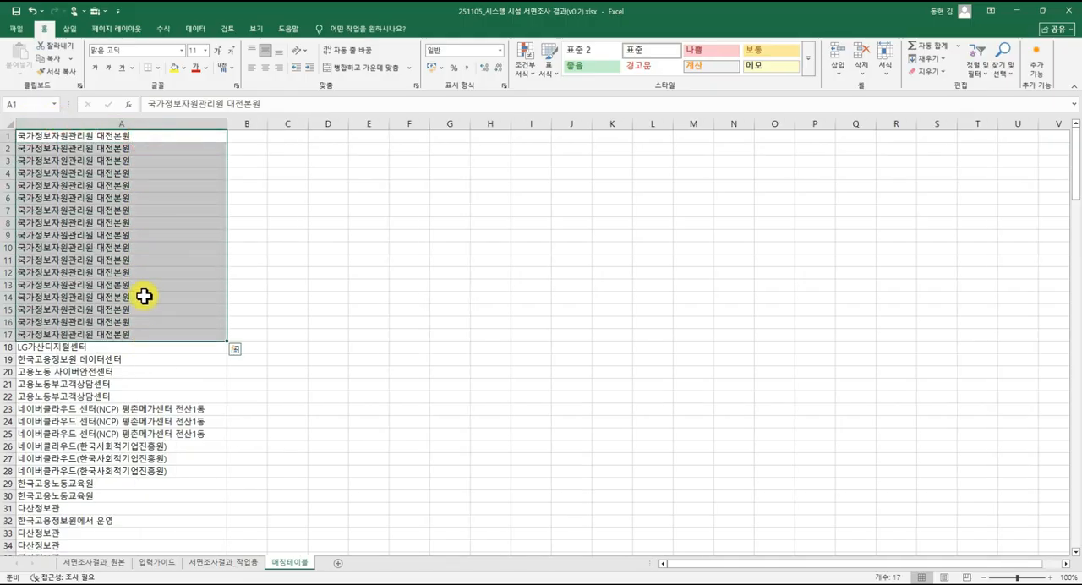
pyautogui.click(144, 250)
pyautogui.click(155, 124)
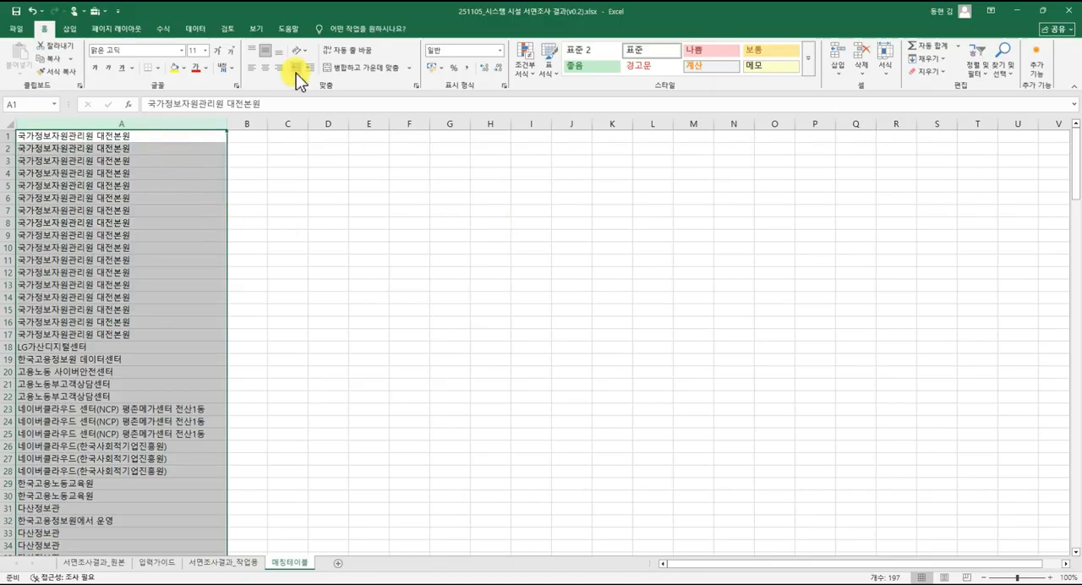
pyautogui.click(195, 30)
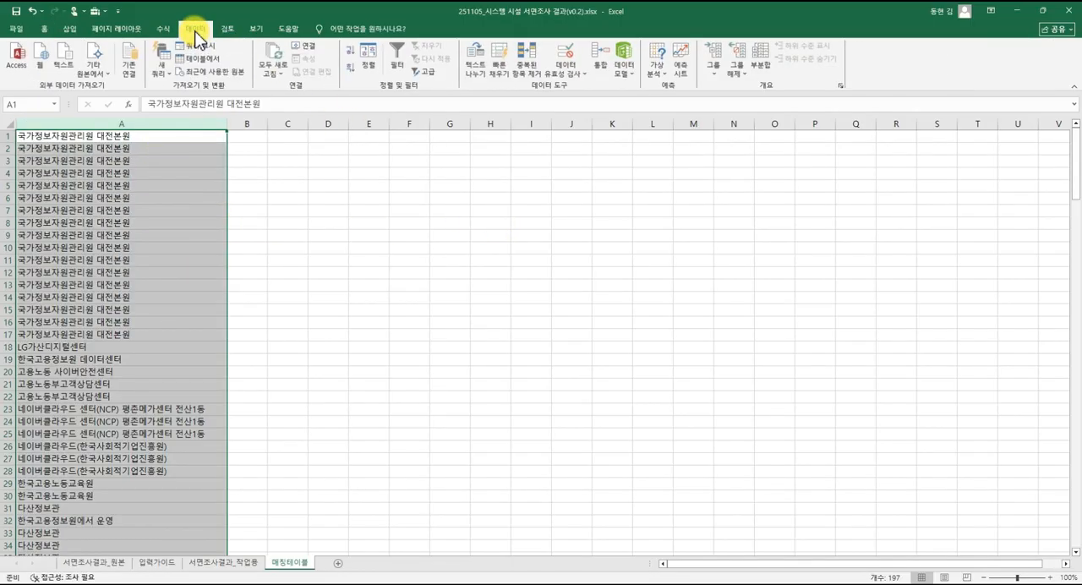
pyautogui.click(524, 85)
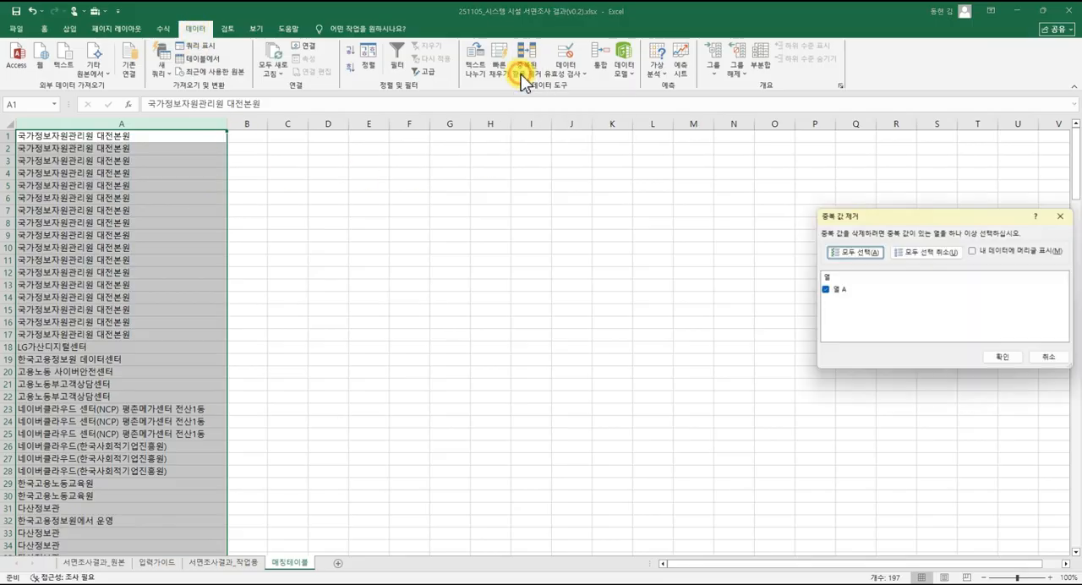
pyautogui.click(1018, 358)
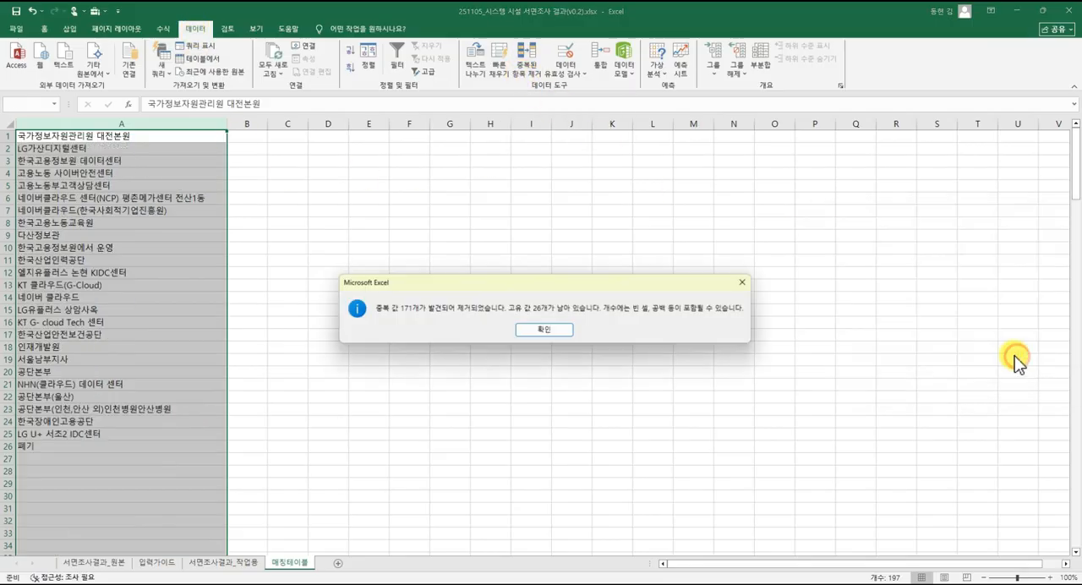
pyautogui.click(537, 335)
pyautogui.click(176, 297)
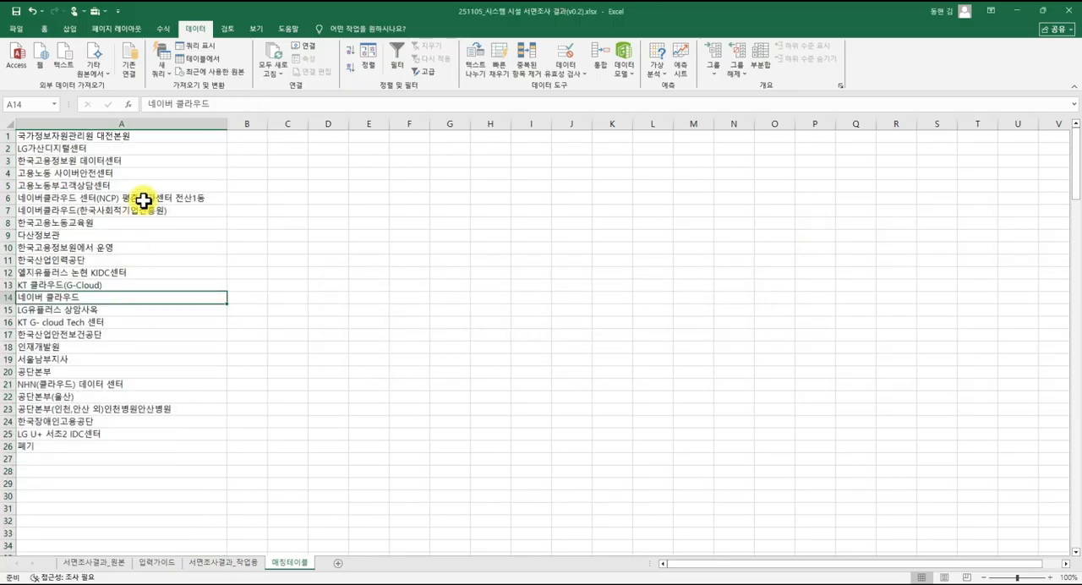
pyautogui.moveTo(144, 133); pyautogui.dragTo(106, 443)
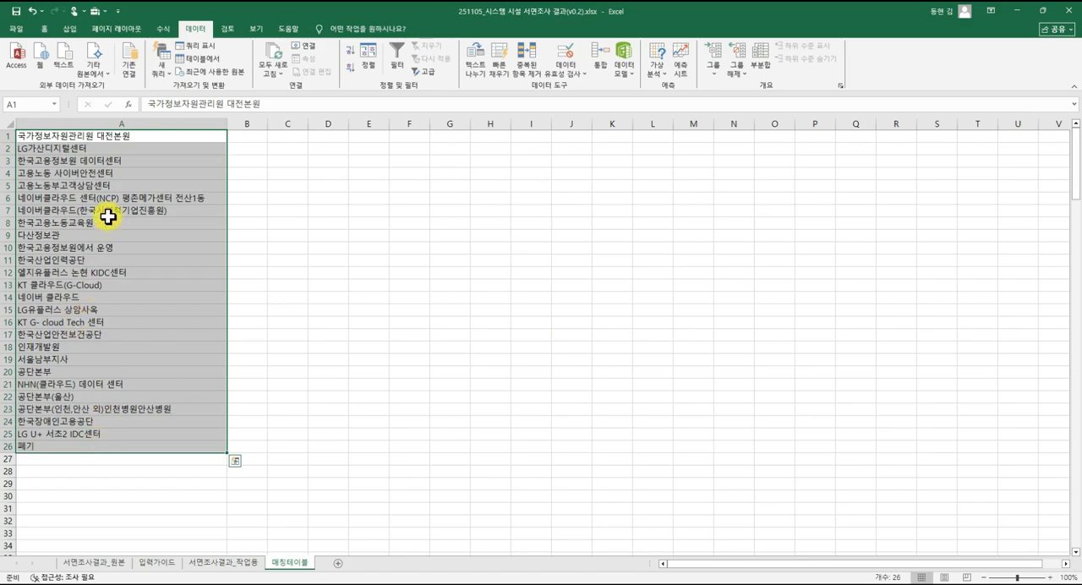
# Turn on filters for the header row of 서면조사결과_작업용.
pyautogui.click(245, 562)
pyautogui.scroll(20, 549, 192)
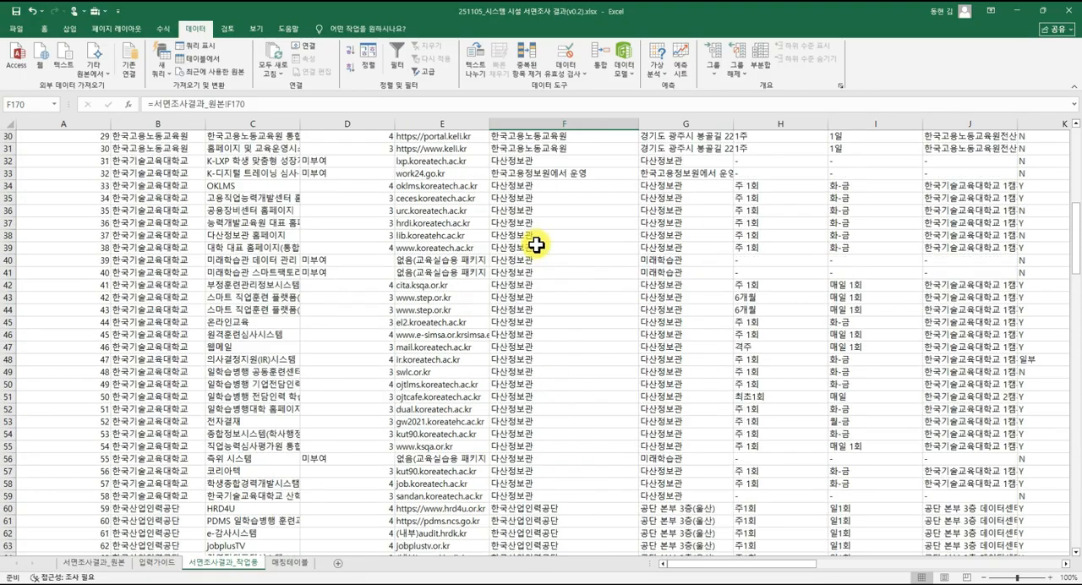
pyautogui.scroll(10, 535, 245)
pyautogui.click(558, 223)
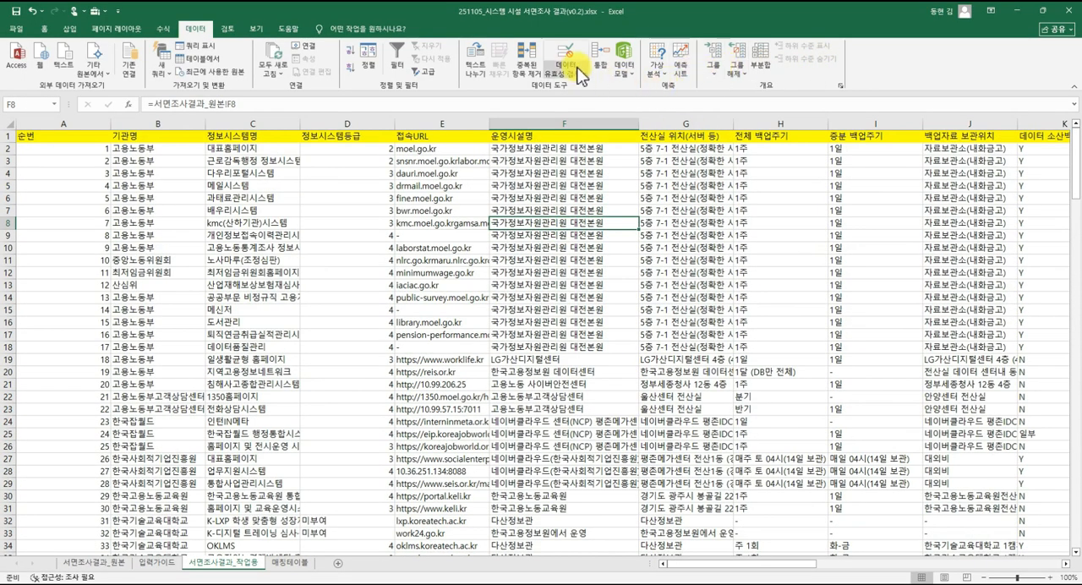
pyautogui.click(46, 28)
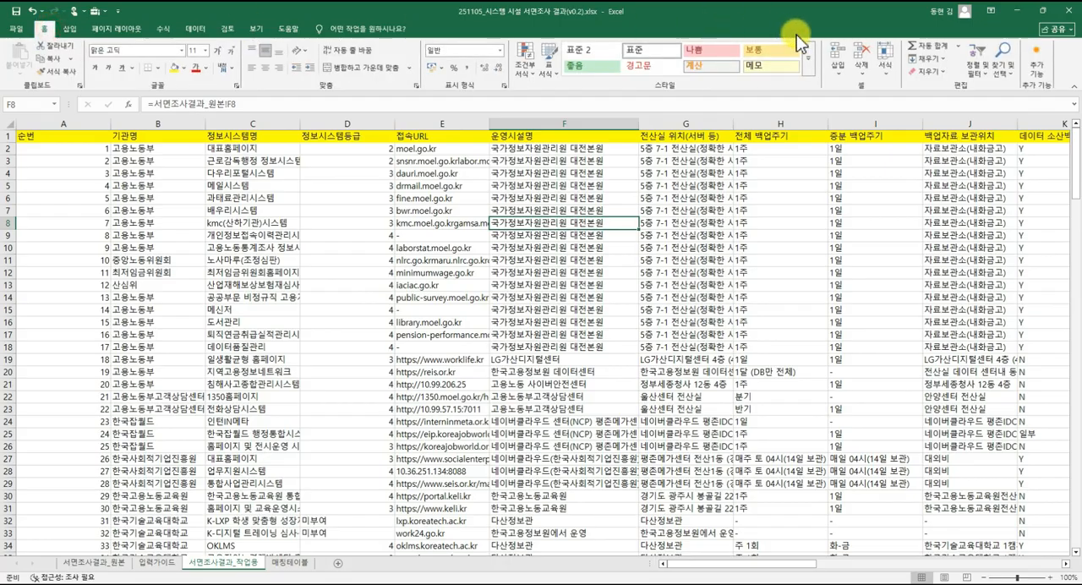
pyautogui.click(976, 67)
pyautogui.click(988, 127)
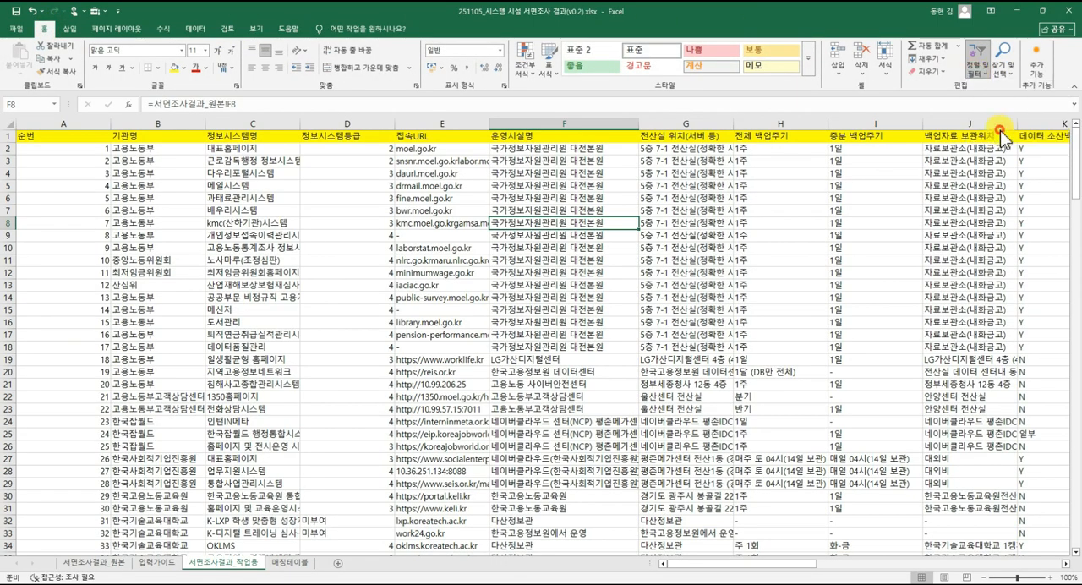
# Review the distinct facility names in the filter list of the 운영시설명 column, leaving the filter unchanged.
pyautogui.click(492, 173)
pyautogui.click(632, 137)
pyautogui.scroll(-5, 583, 300)
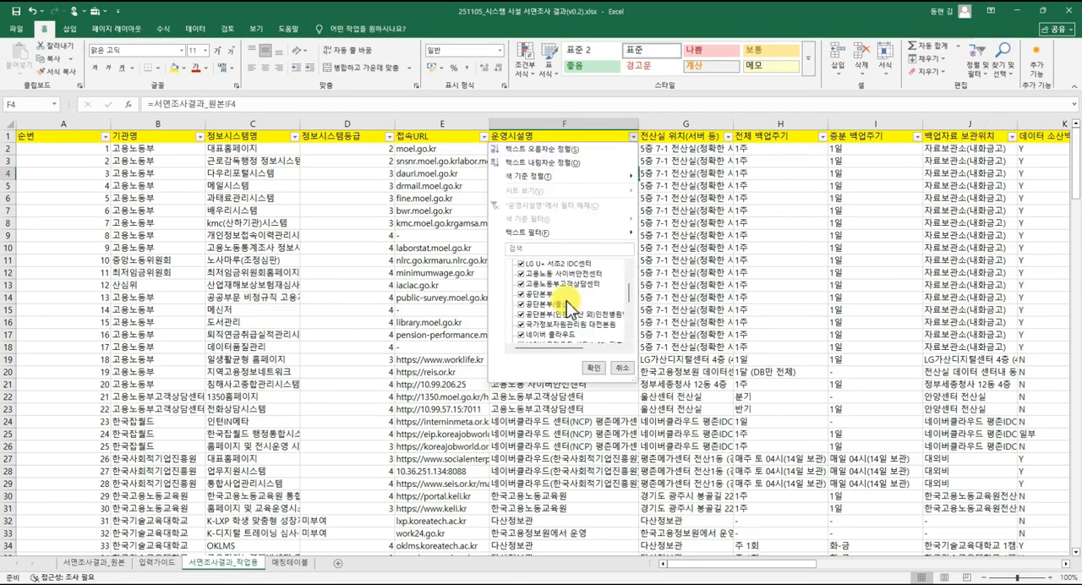
pyautogui.click(612, 369)
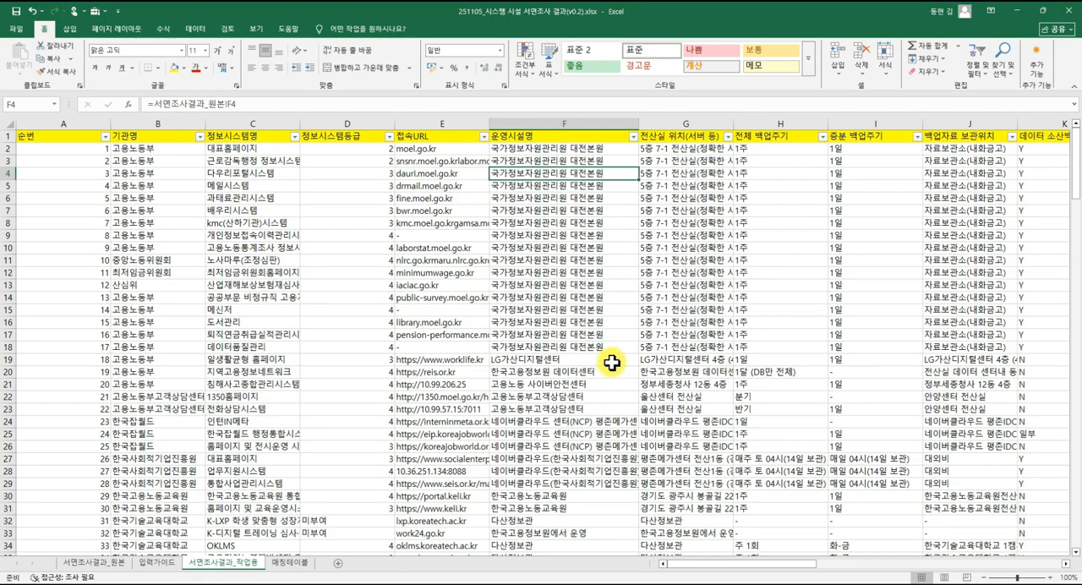
# On 매칭테이블, enter the standard names 국정자원 in B1 and LG U+ in B2.
pyautogui.click(288, 563)
pyautogui.click(288, 261)
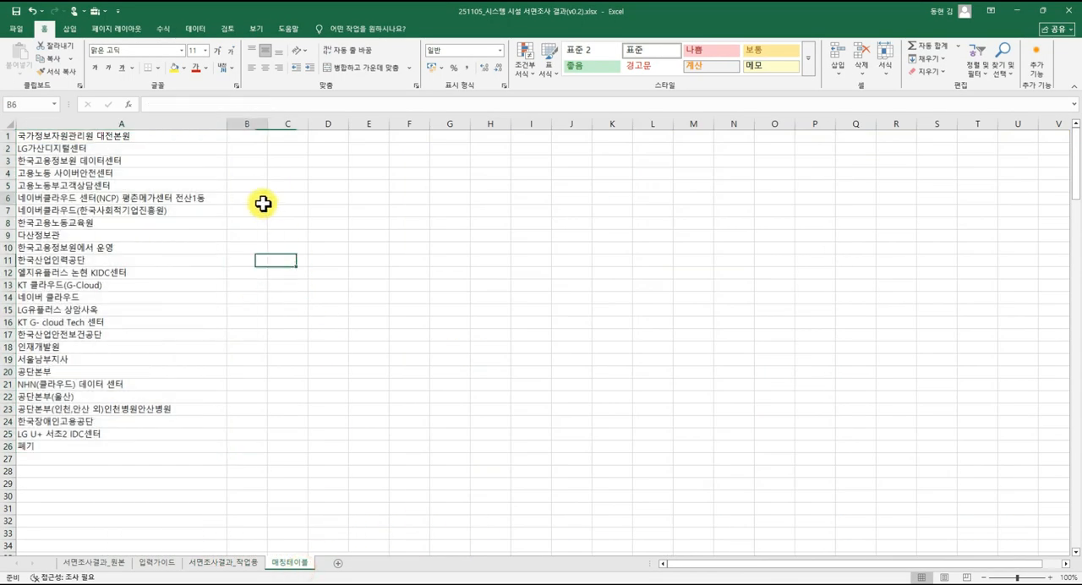
pyautogui.click(222, 158)
pyautogui.click(249, 136)
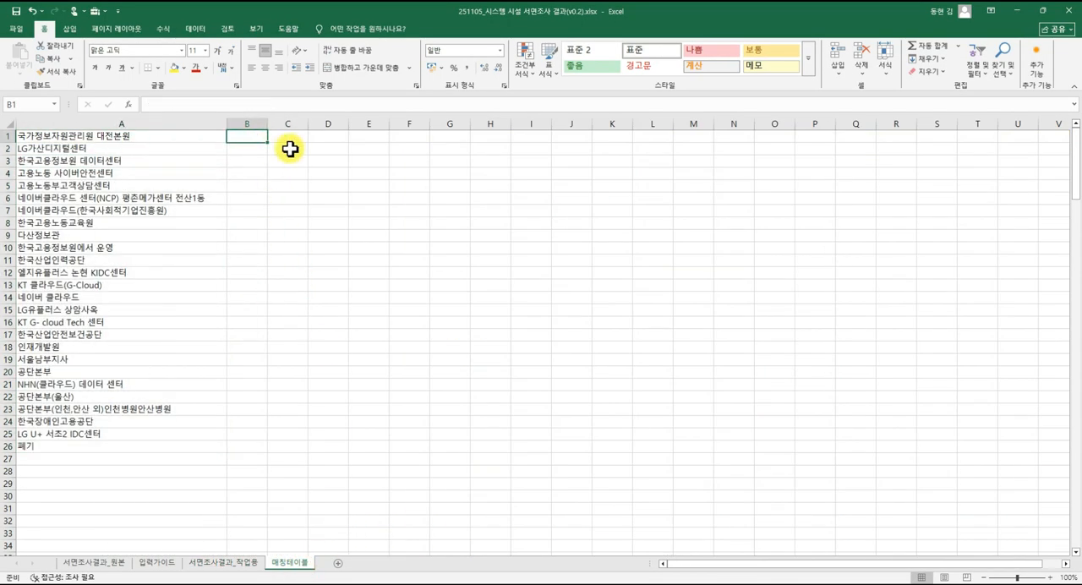
pyautogui.write('구정자원')
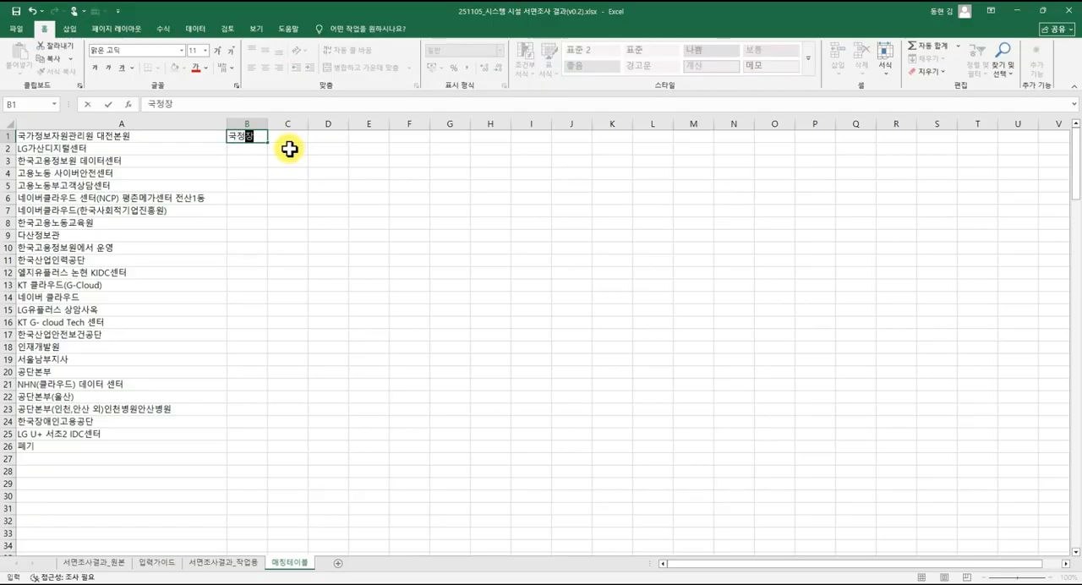
pyautogui.press('Return')
pyautogui.write('LG')
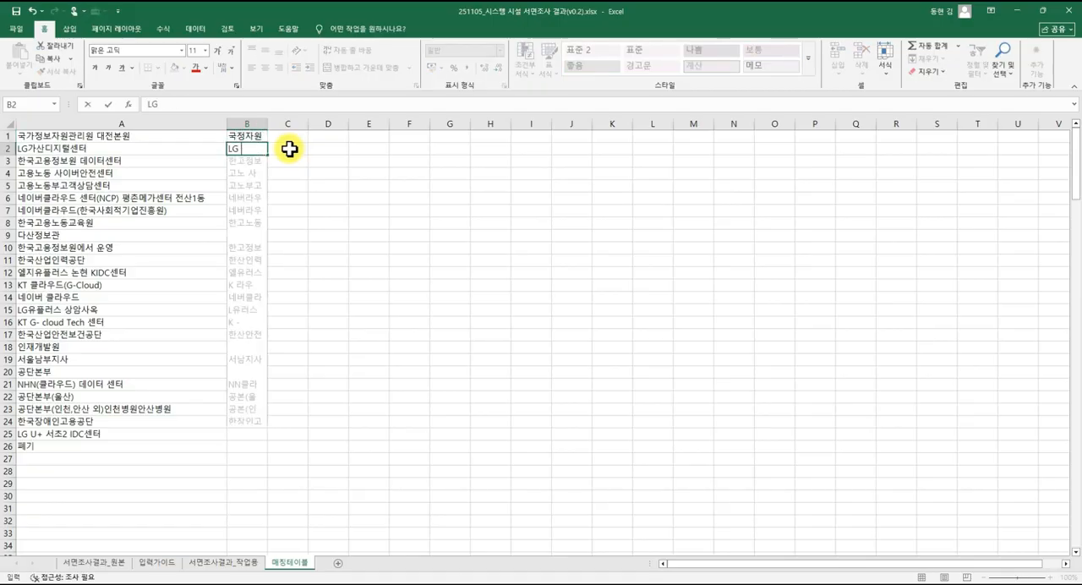
pyautogui.write(' U+')
pyautogui.press('Return')
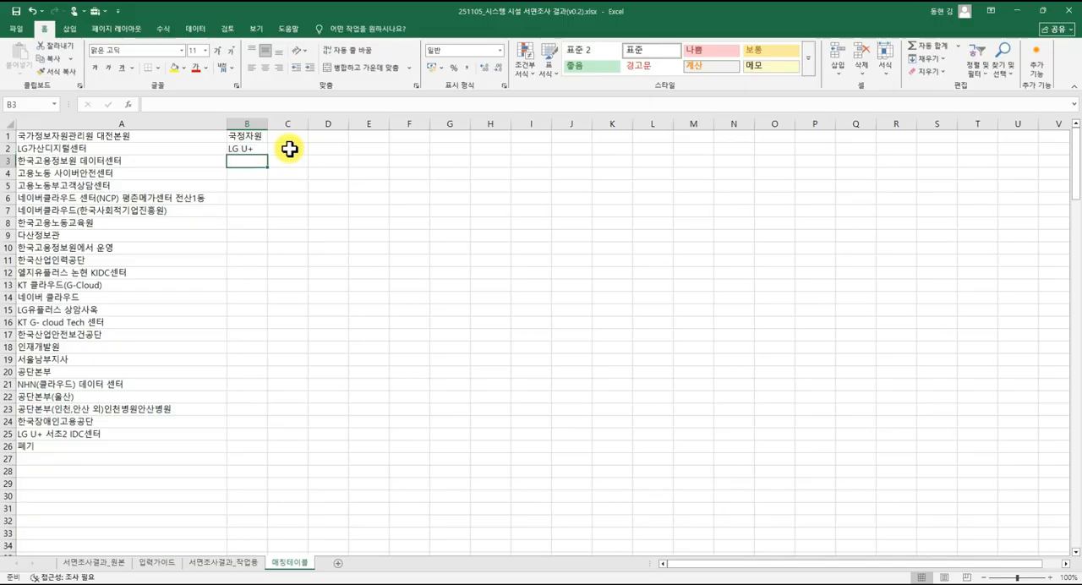
# Enter 고용정보원(데이터센터) in B3 and widen column B to fit it.
pyautogui.write('ㅇ')
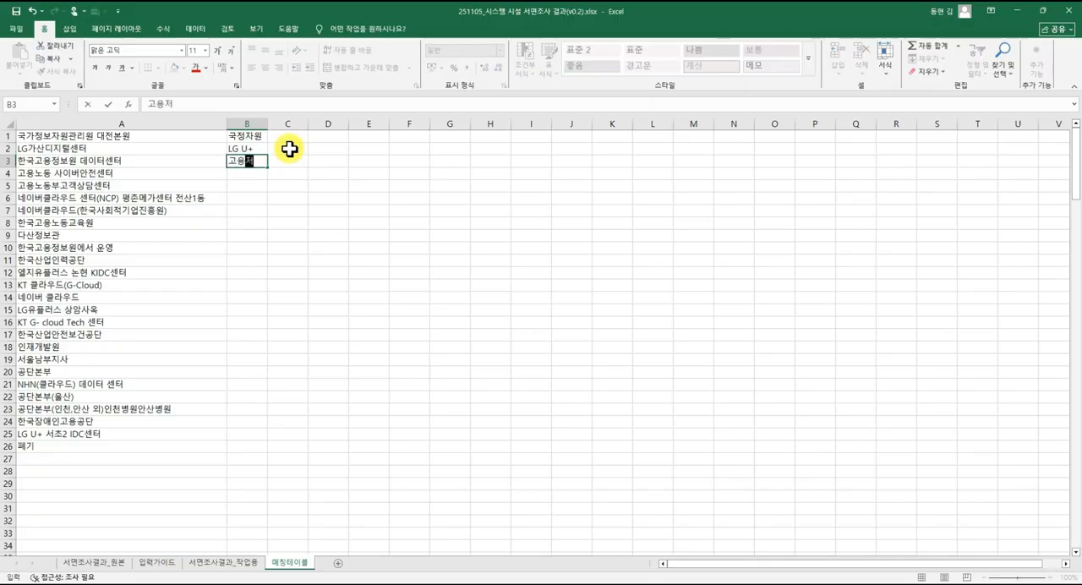
pyautogui.write('용정보원(데이터센터')
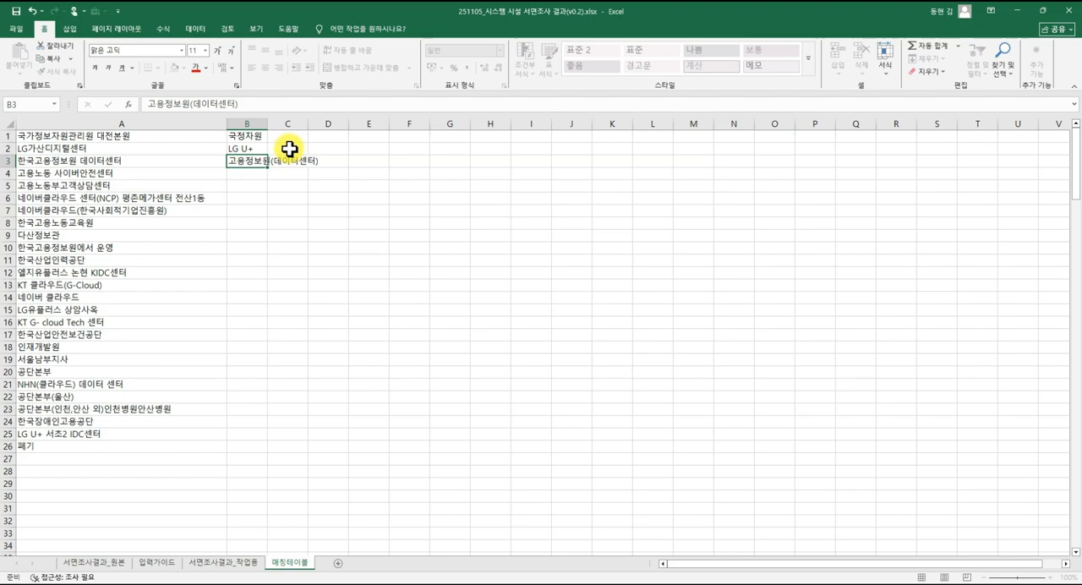
pyautogui.press('Return')
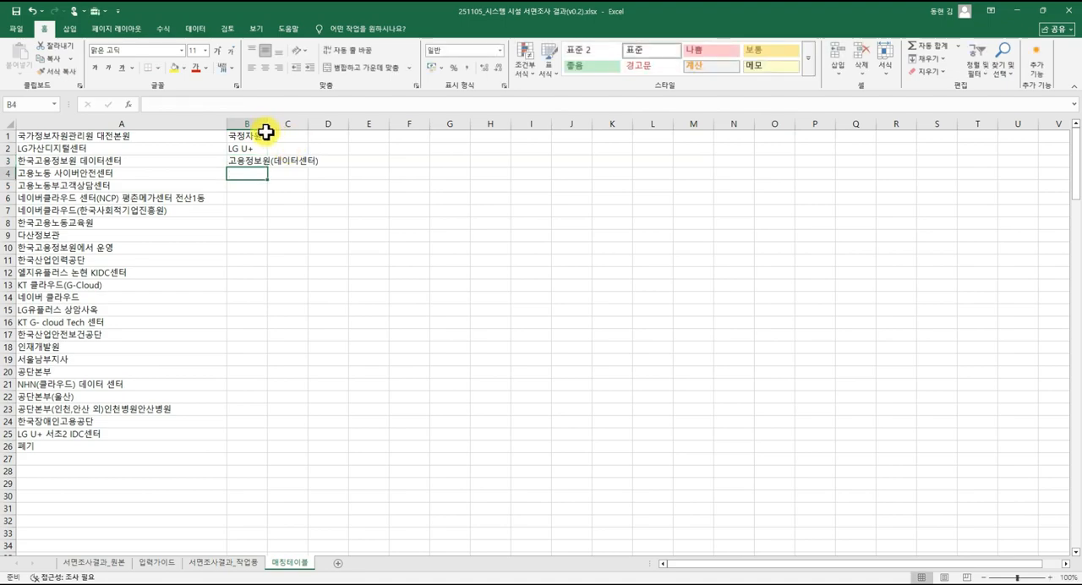
pyautogui.doubleClick(267, 123)
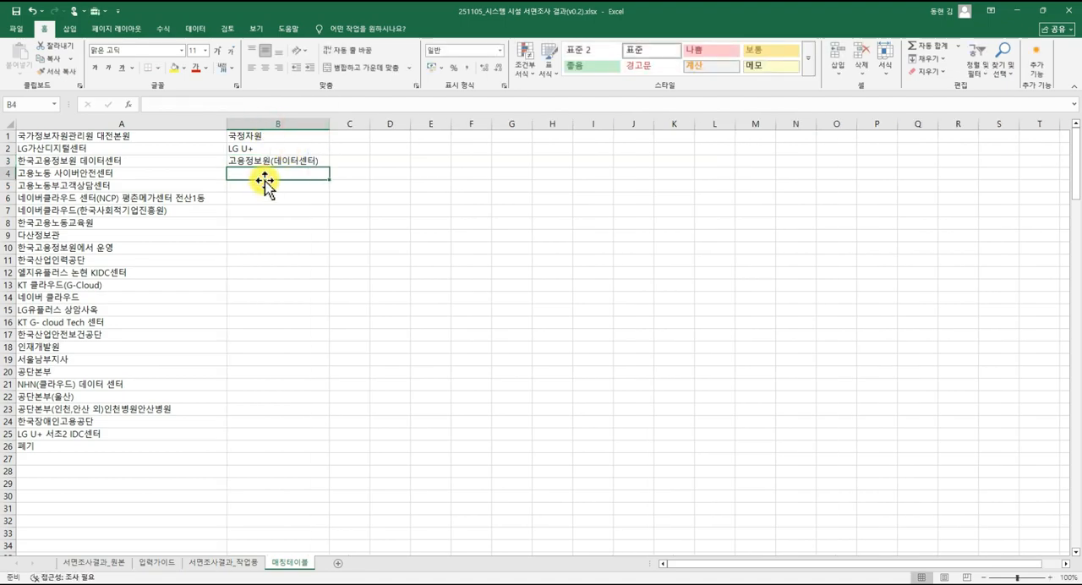
# Enter the standard names 고용노동부(사이버안전센터) in B4 and 고용노동부(고객상담센터) in B5.
pyautogui.write('고용노도')
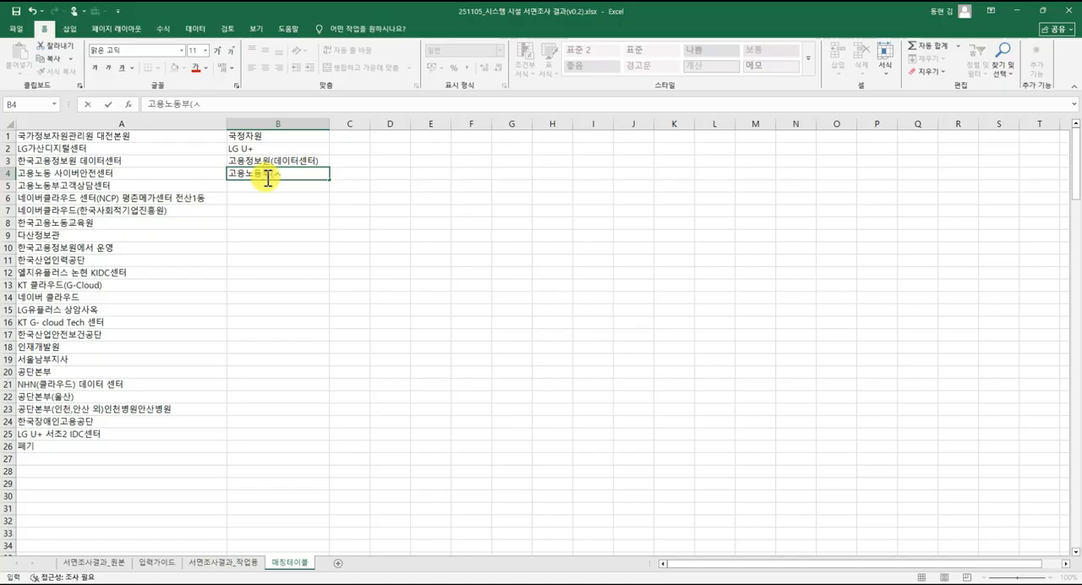
pyautogui.write('부(사이버안전세')
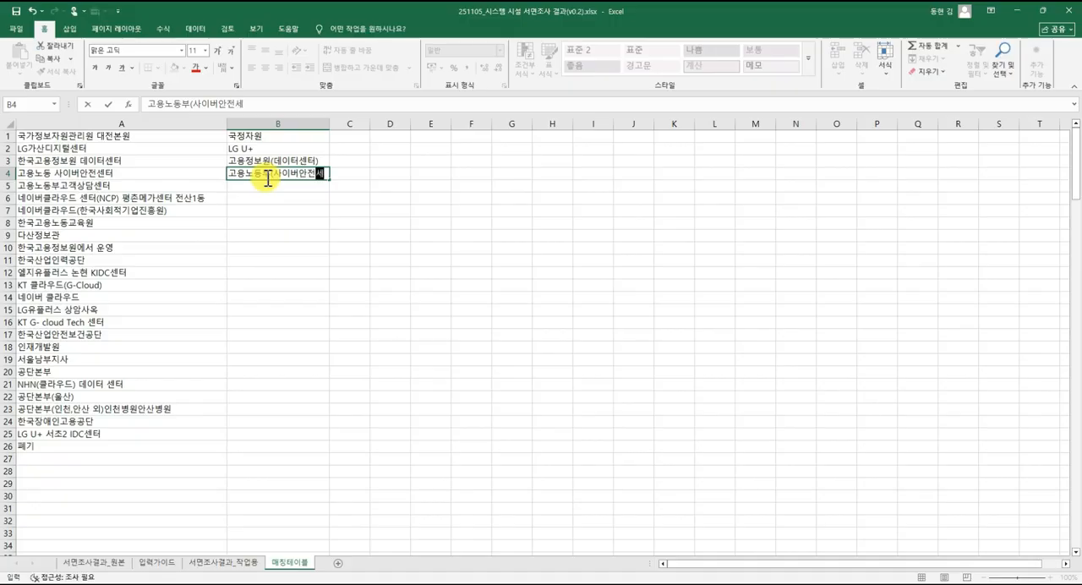
pyautogui.write('터)')
pyautogui.press('Return')
pyautogui.write('고요')
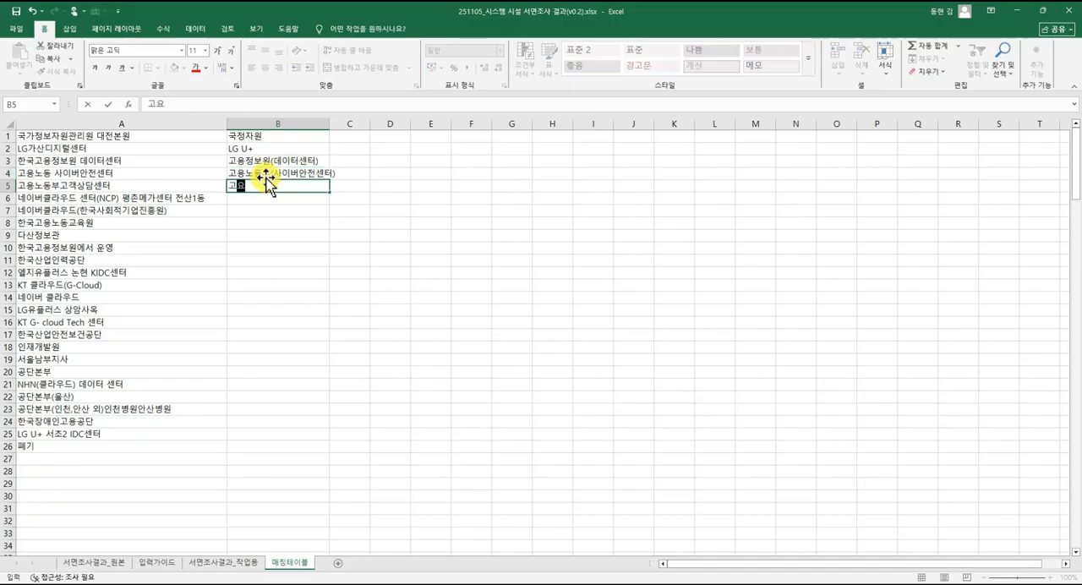
pyautogui.write('노동부(고')
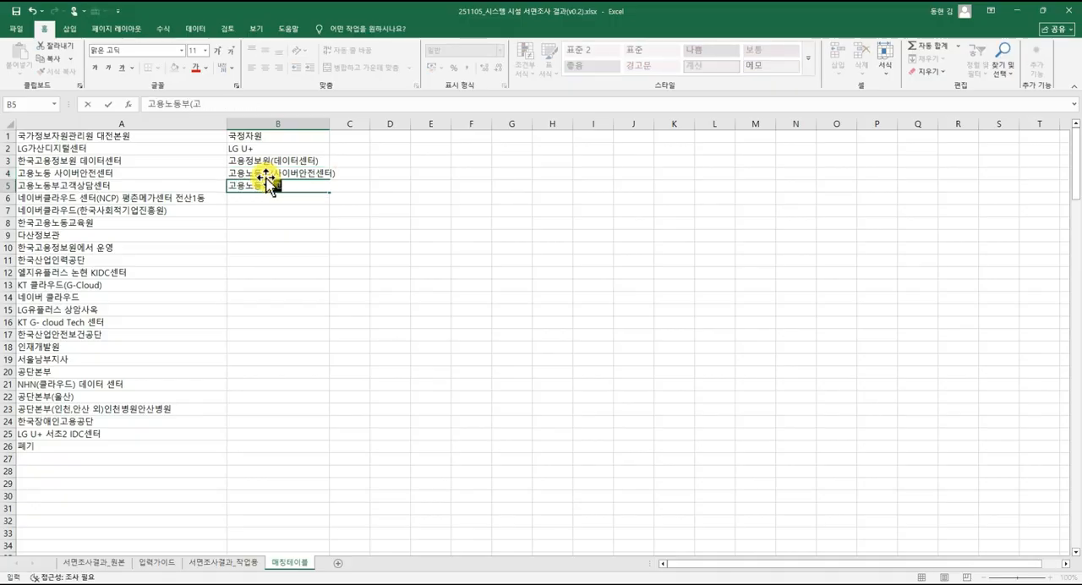
pyautogui.write('객상담센')
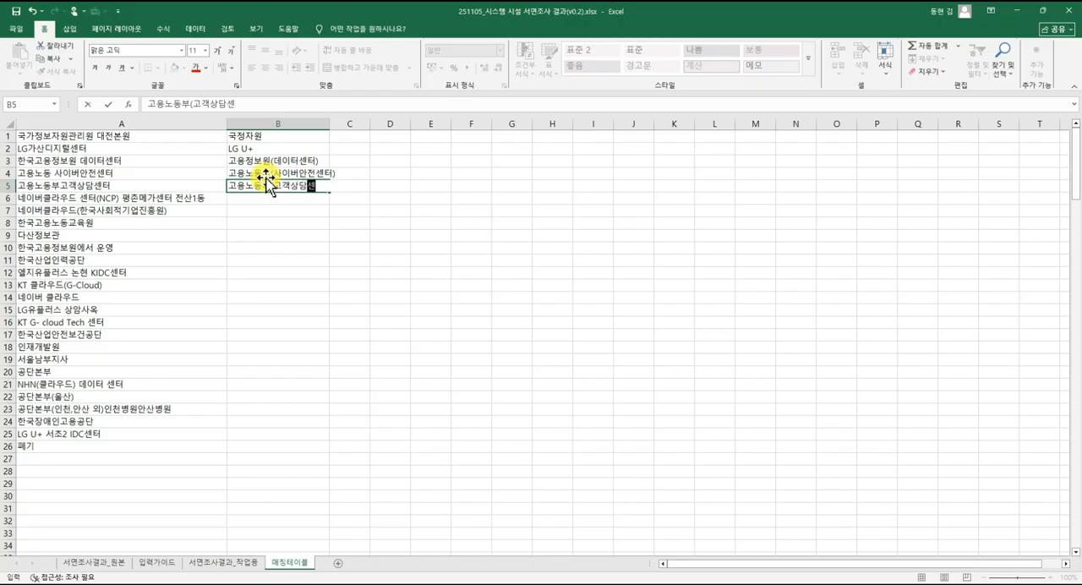
pyautogui.write('터)')
pyautogui.press('Return')
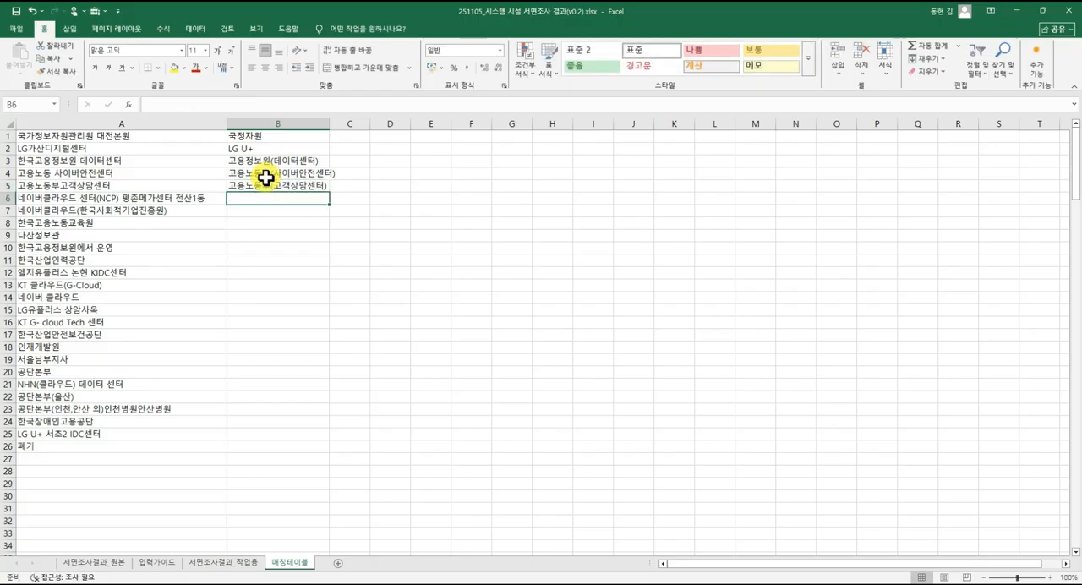
# Enter 네이버 in B6 and B7 for the two Naver Cloud facilities, and 고용노동교육원 in B8.
pyautogui.write('N')
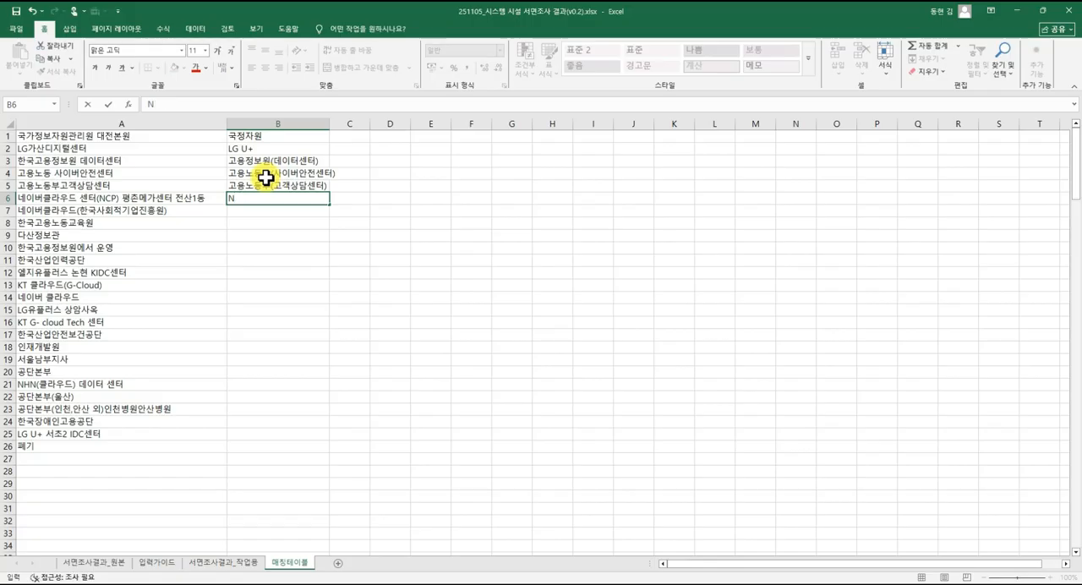
pyautogui.write('이버')
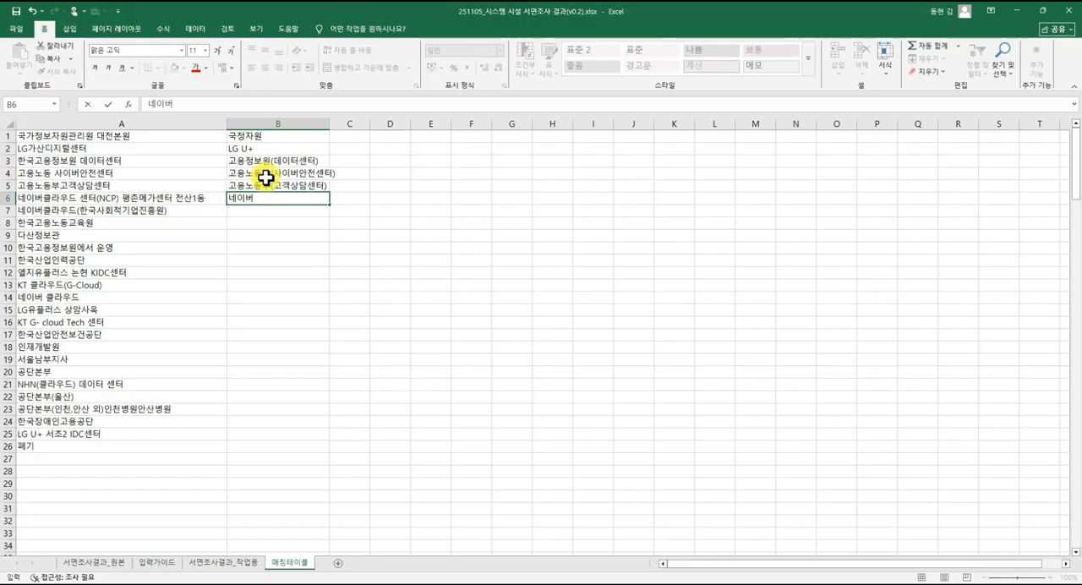
pyautogui.press('Return')
pyautogui.write('네이')
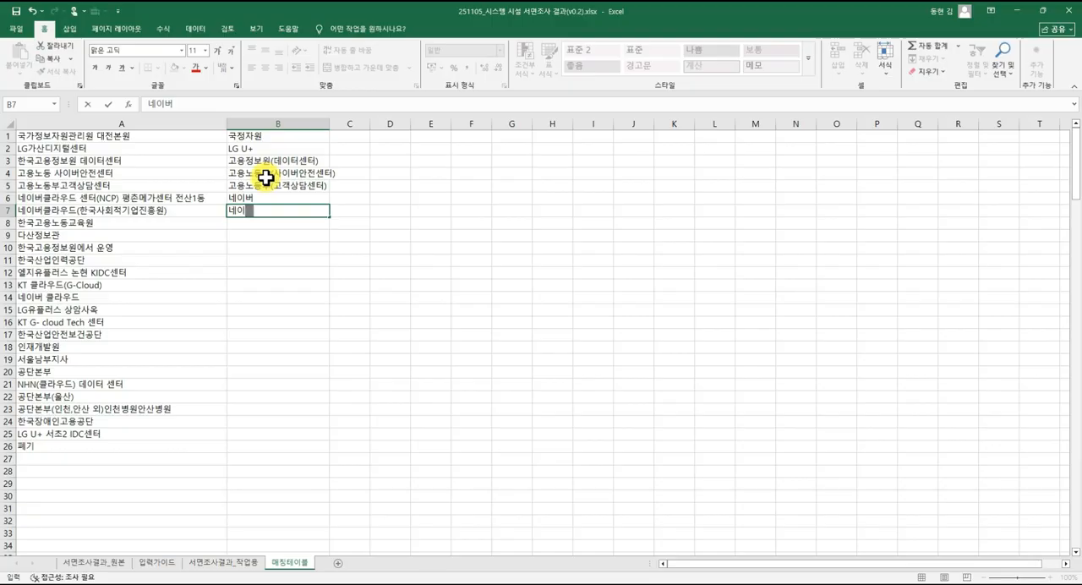
pyautogui.write('버')
pyautogui.press('Return')
pyautogui.write('고요')
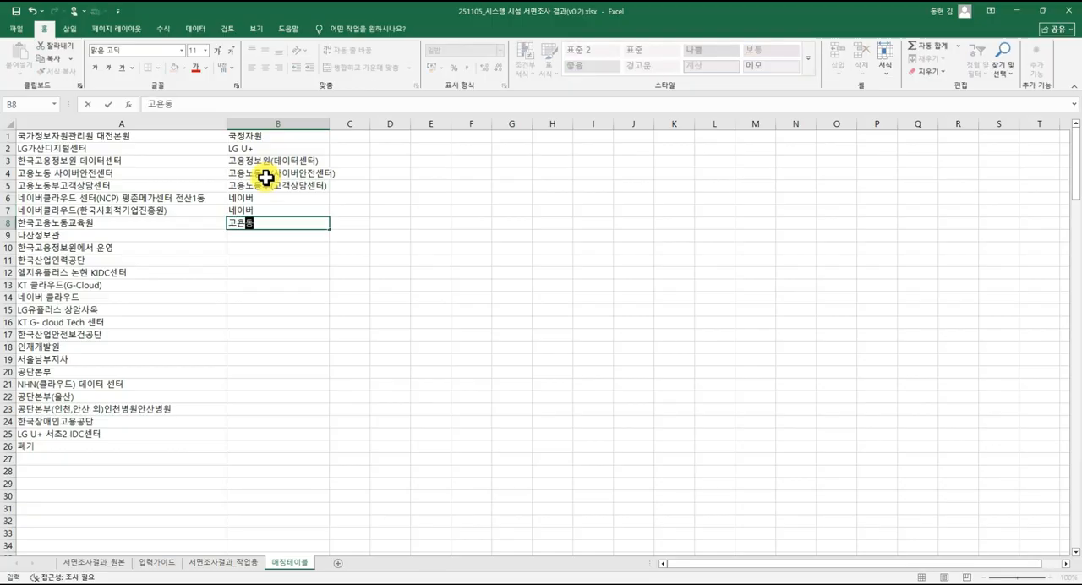
pyautogui.write('노동교육원')
pyautogui.press('Return')
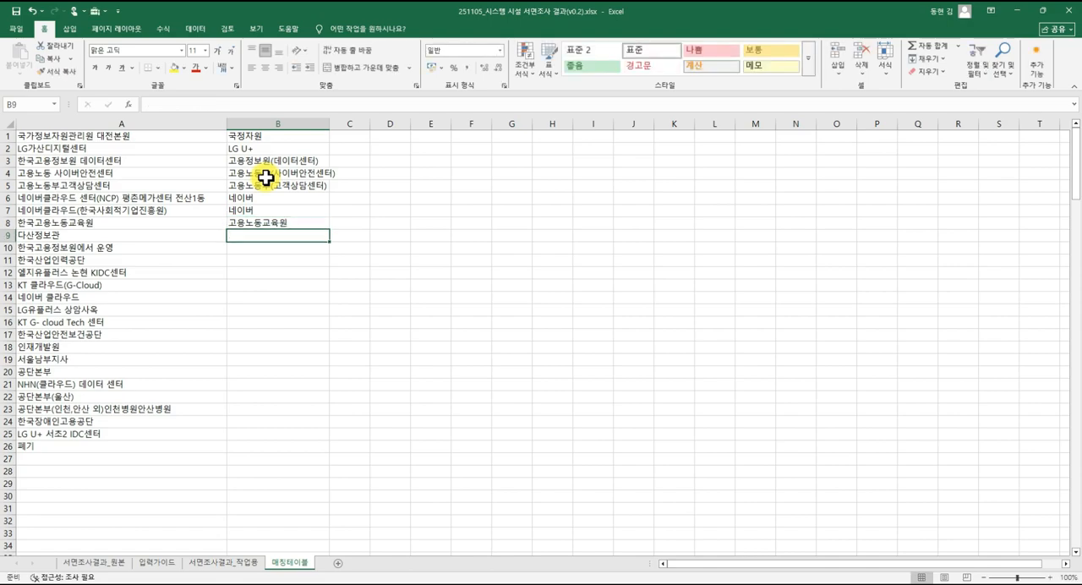
# Enter the standard names 기술교육대(다산정보관) in B9 and 고용정보원(데이터센터) in B10.
pyautogui.write('ㄱ')
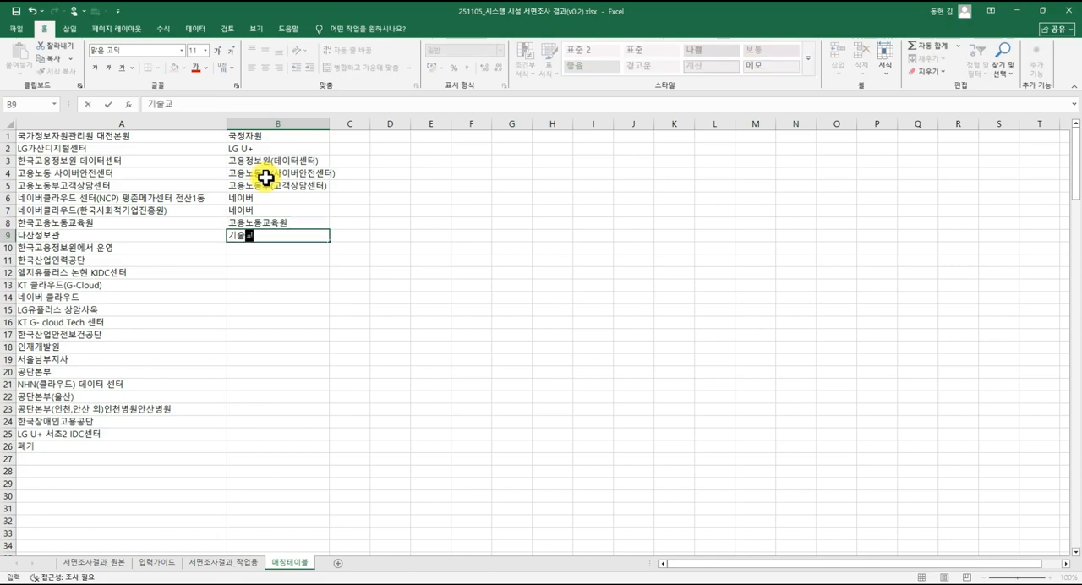
pyautogui.write('술교육대(다산')
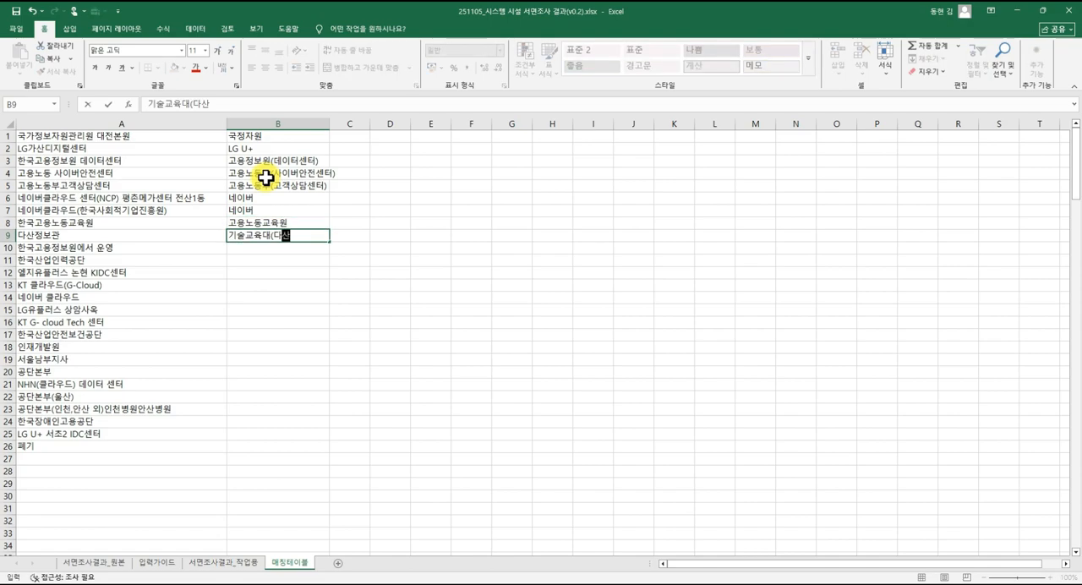
pyautogui.write('정보관')
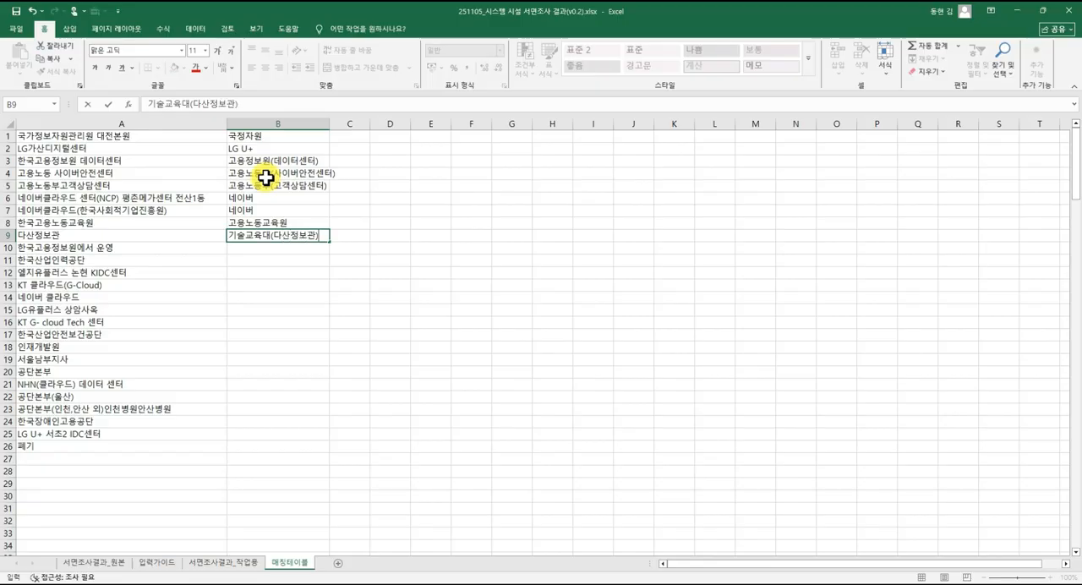
pyautogui.press('Return')
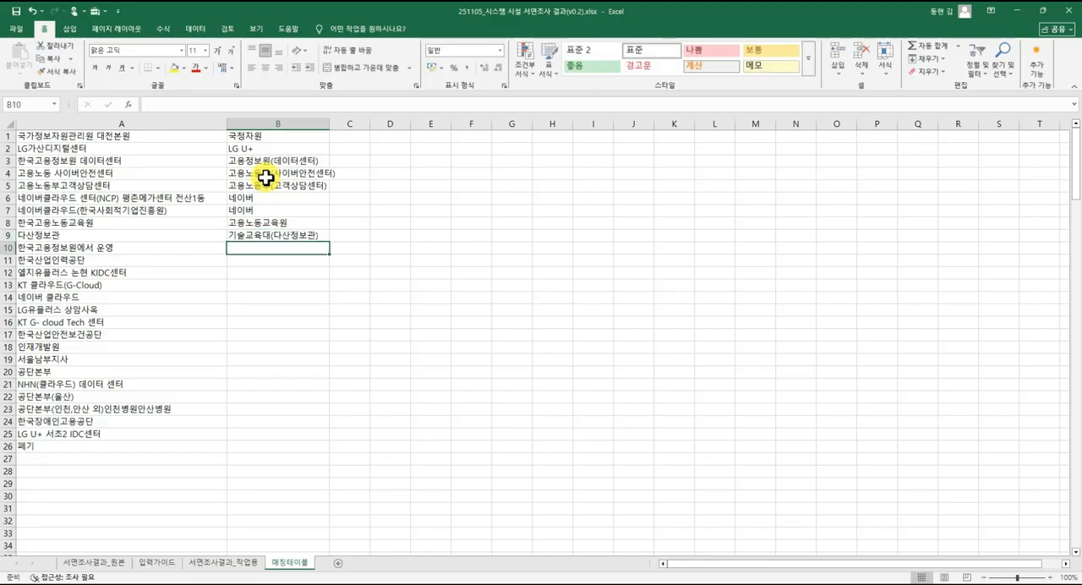
pyautogui.write('고용정보원')
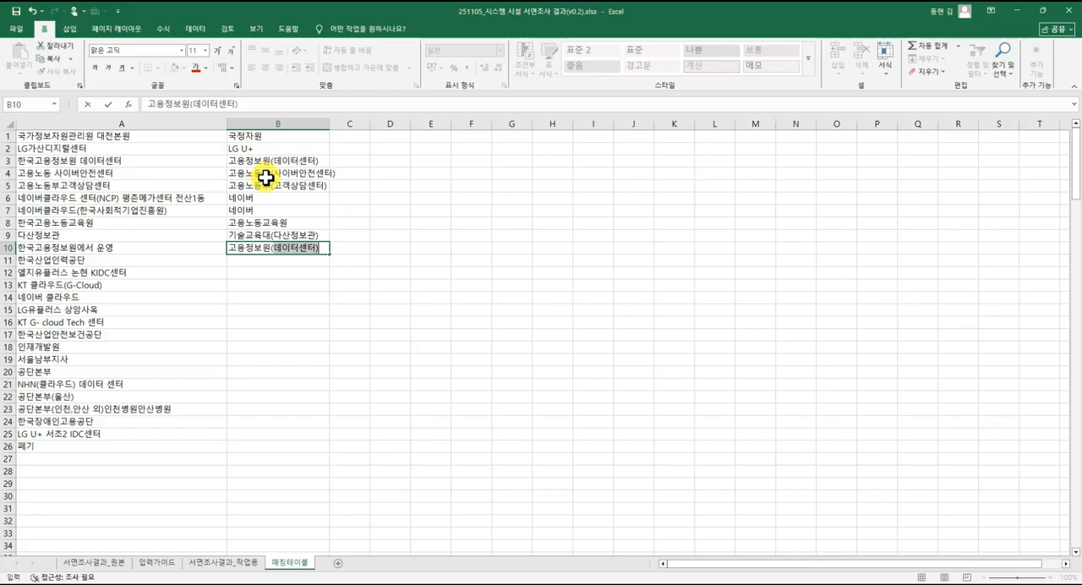
pyautogui.press('Return')
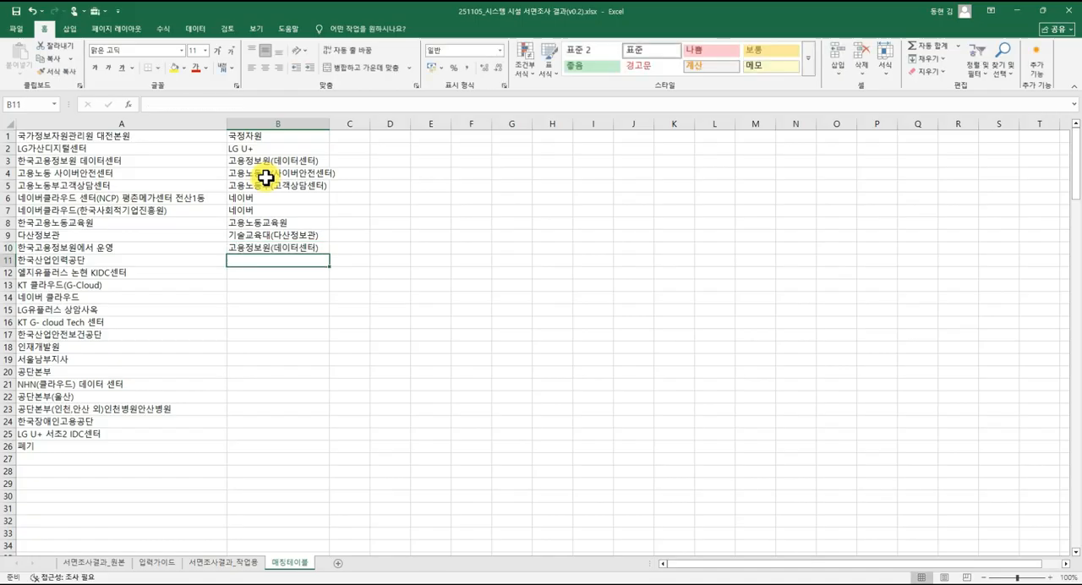
# Enter the standard names 산업인력공단 in B11 and LG U+ in B12.
pyautogui.write('산어')
pyautogui.write('인력')
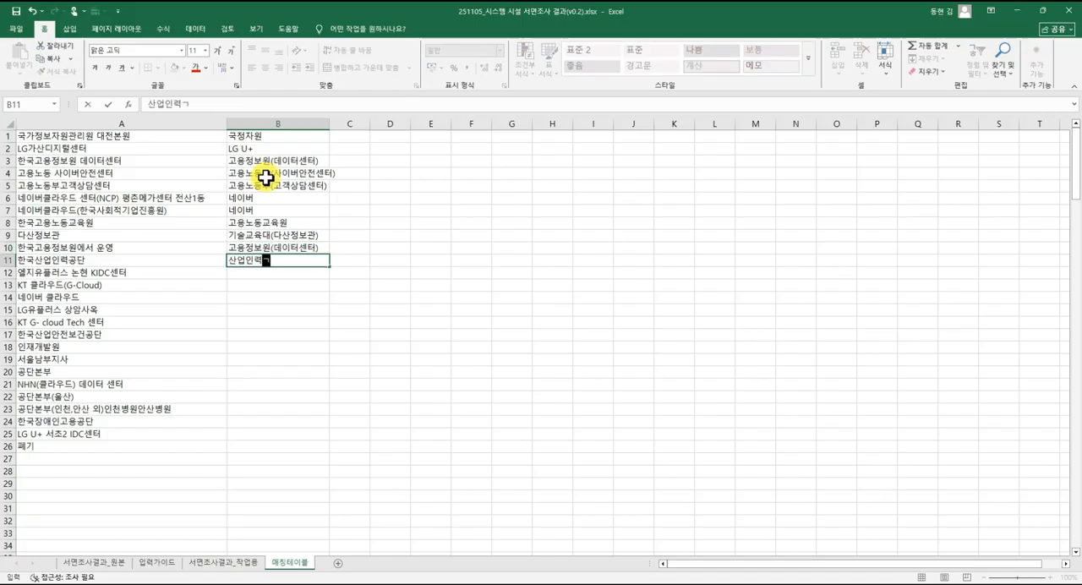
pyautogui.write('공단')
pyautogui.press('Return')
pyautogui.write('LG U+')
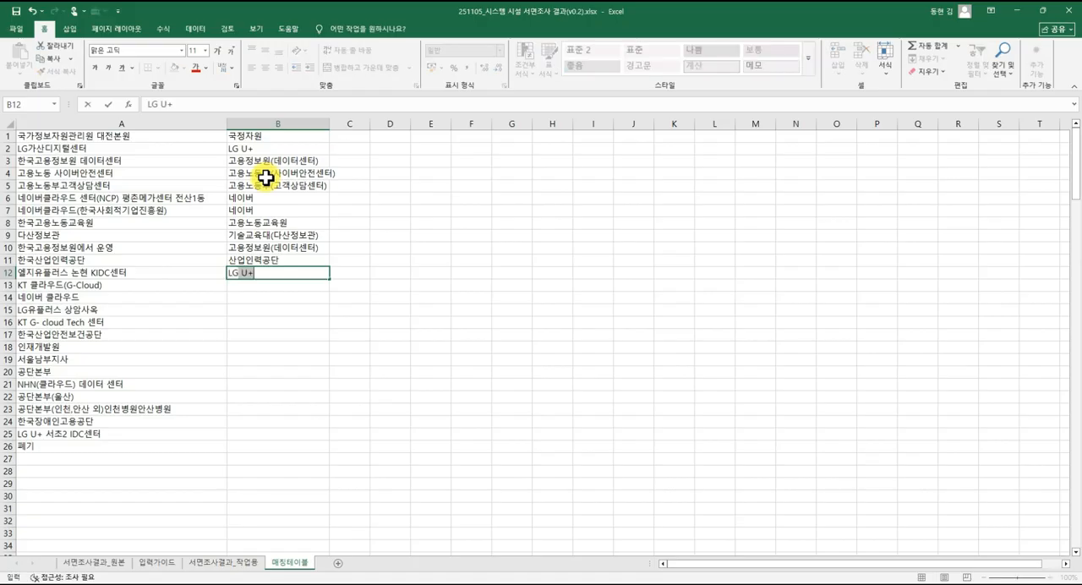
pyautogui.press('Return')
# Fill B13 to B16 with the standard names KT, 네이버, LG U+ and KT.
pyautogui.write('ㅏㅆ')
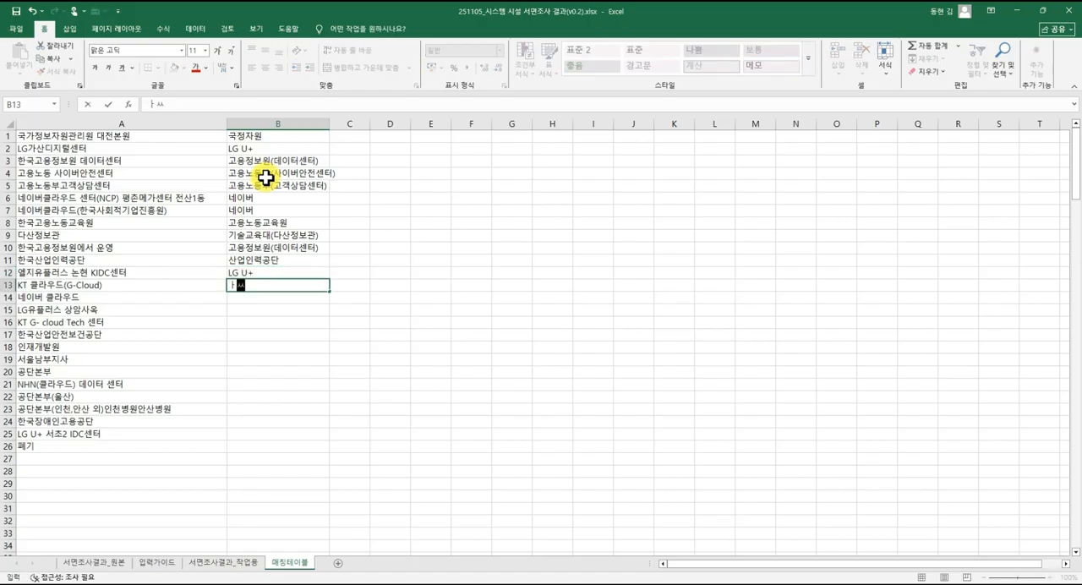
pyautogui.write('T')
pyautogui.press('Return')
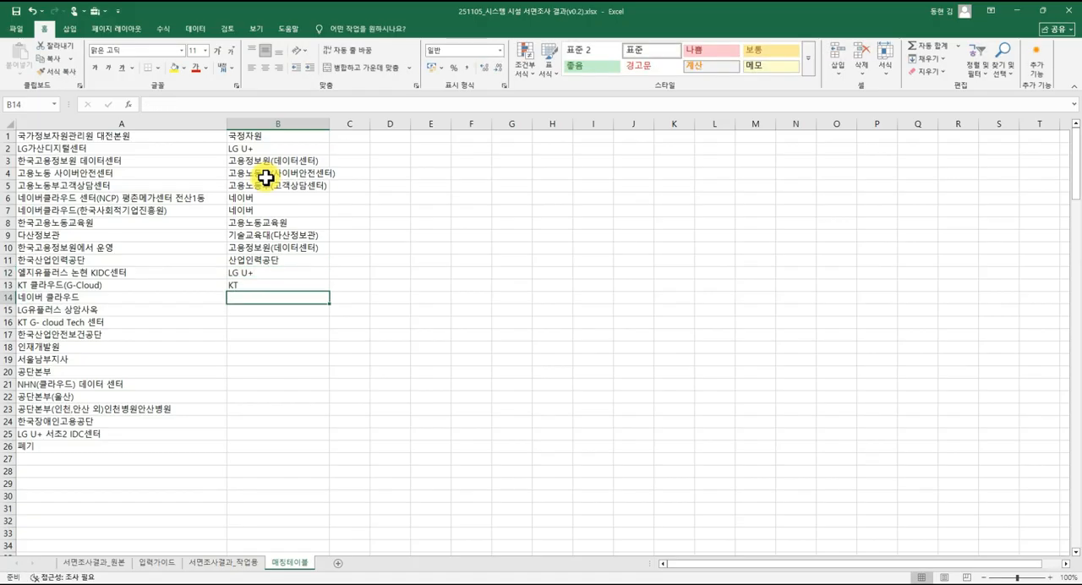
pyautogui.write('네이버')
pyautogui.press('Return')
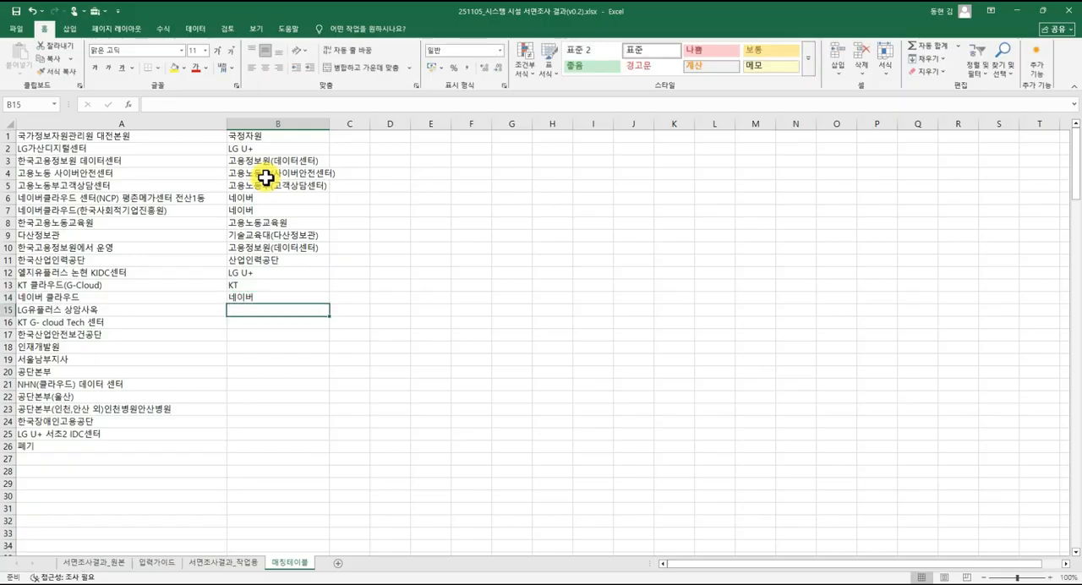
pyautogui.write('LG U+')
pyautogui.press('Return')
pyautogui.write('KT')
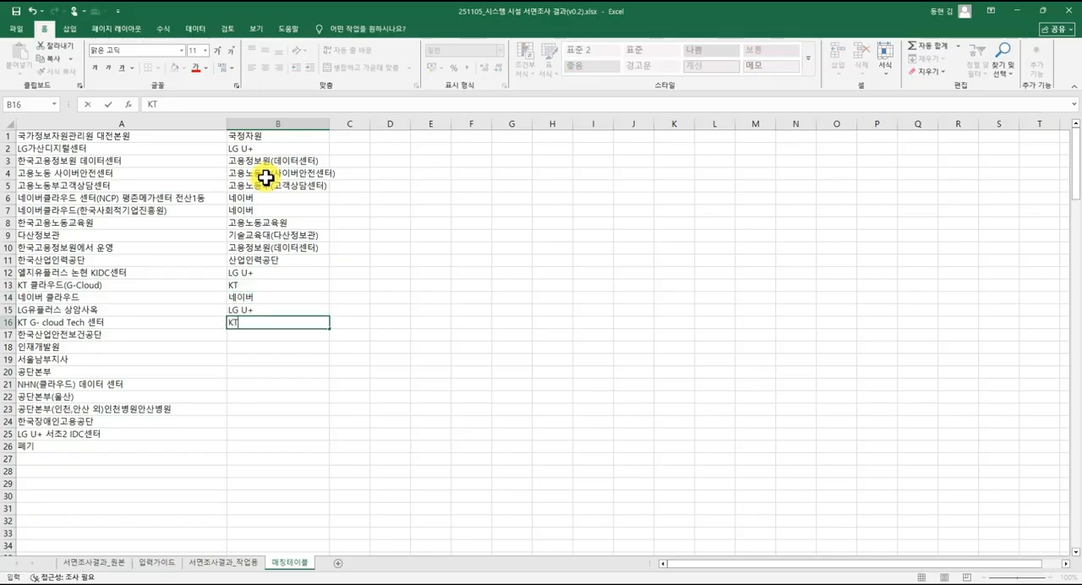
pyautogui.press('Return')
# Enter a shortened standard name starting with 안전보 in B17 for 한국산업안전보건공단.
pyautogui.write('안전보거')
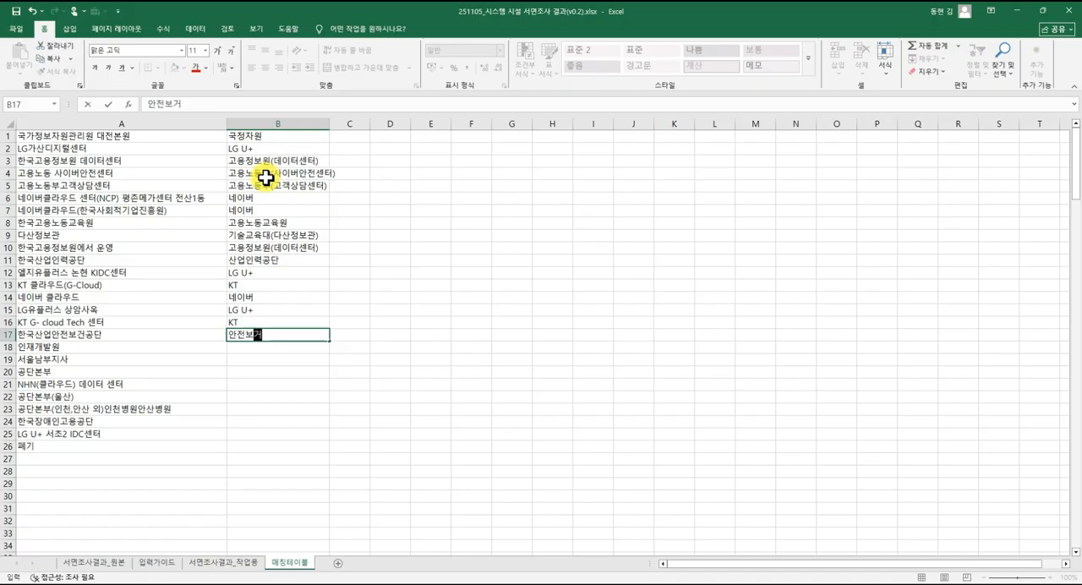
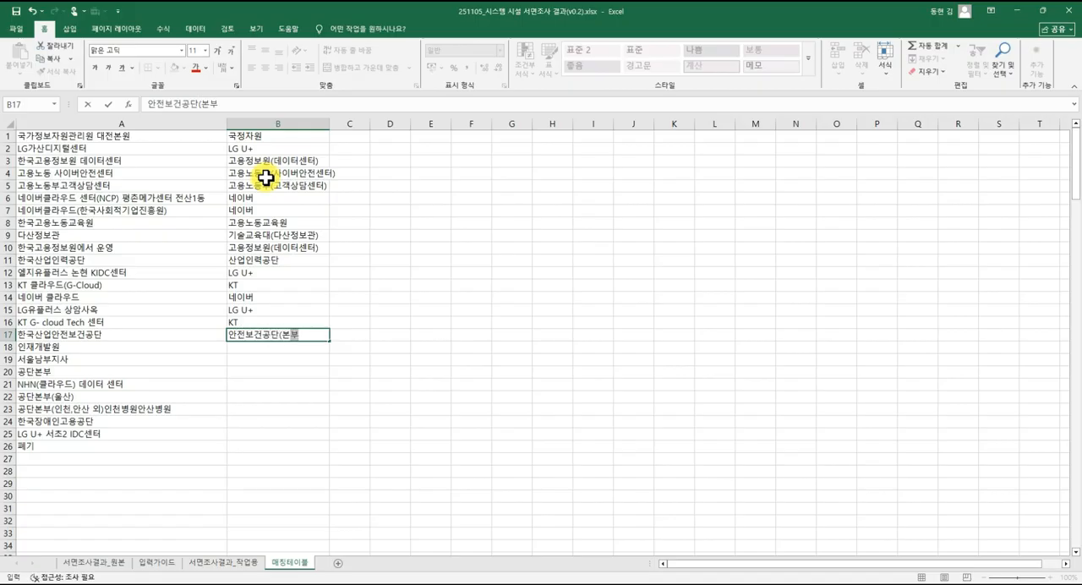
# Search the 서면조사결과_작업용 sheet for 안전보건공단.
pyautogui.click(230, 562)
pyautogui.click(384, 347)
pyautogui.hotkey('ctrl', 'f')
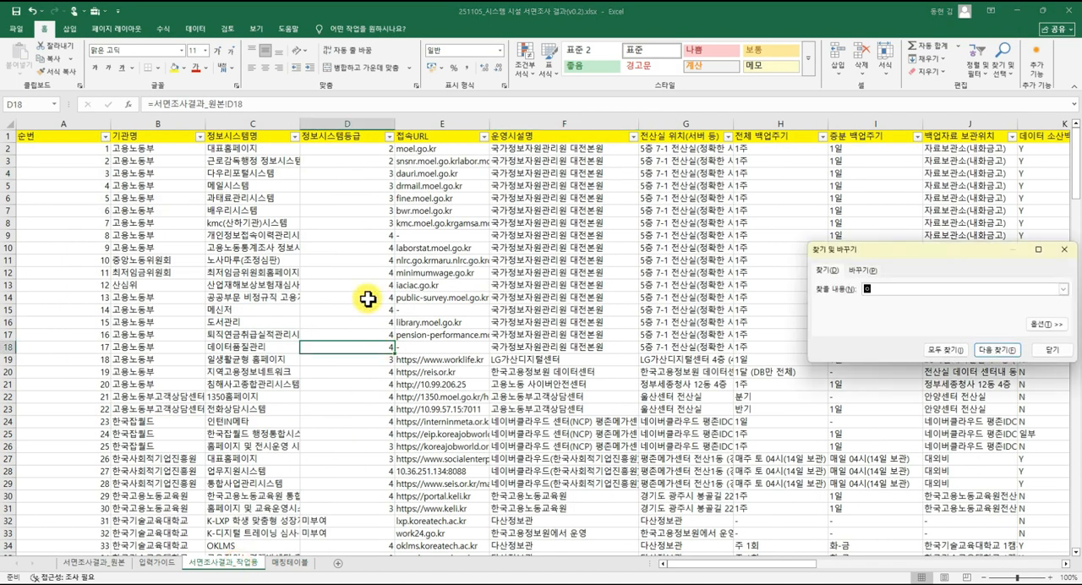
pyautogui.write('안전보건공단')
pyautogui.press('Return')
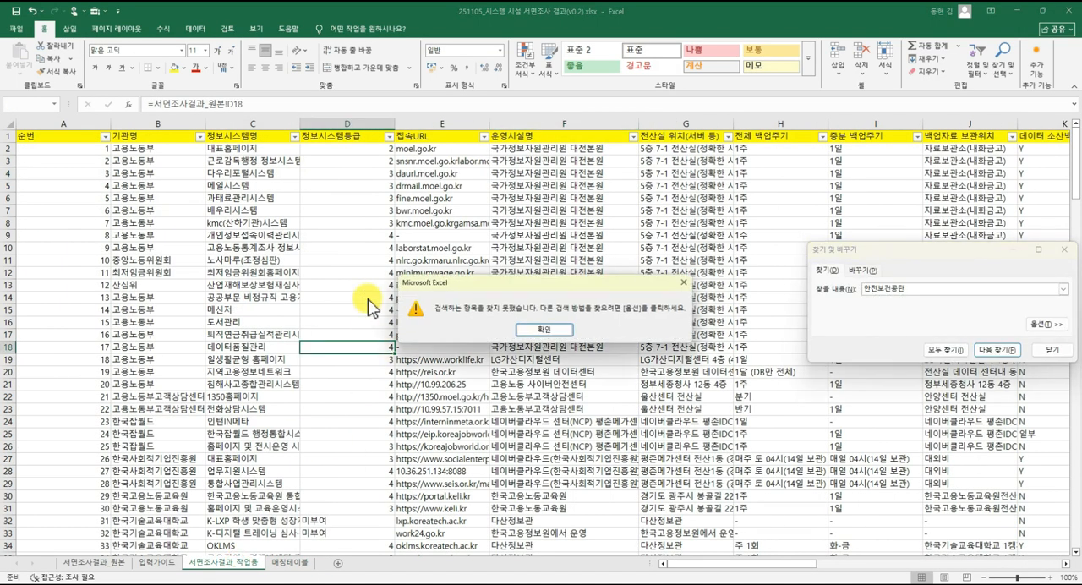
pyautogui.press('Return')
pyautogui.press('Escape')
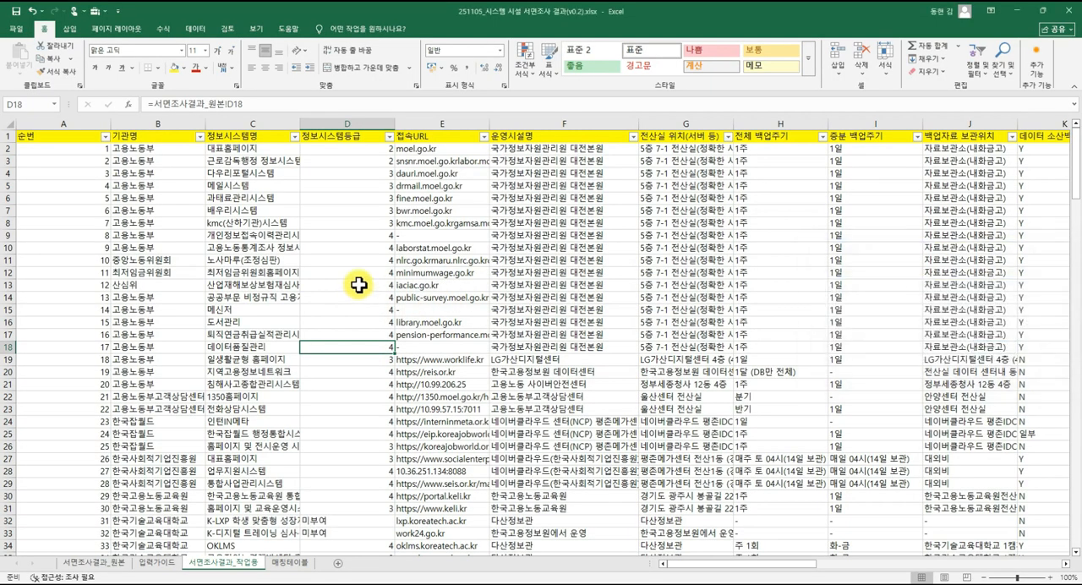
# Locate the 한국산업안전보건공단 rows in the working sheet and widen column G to show the full server room locations.
pyautogui.scroll(-20, 366, 372)
pyautogui.scroll(-15, 364, 386)
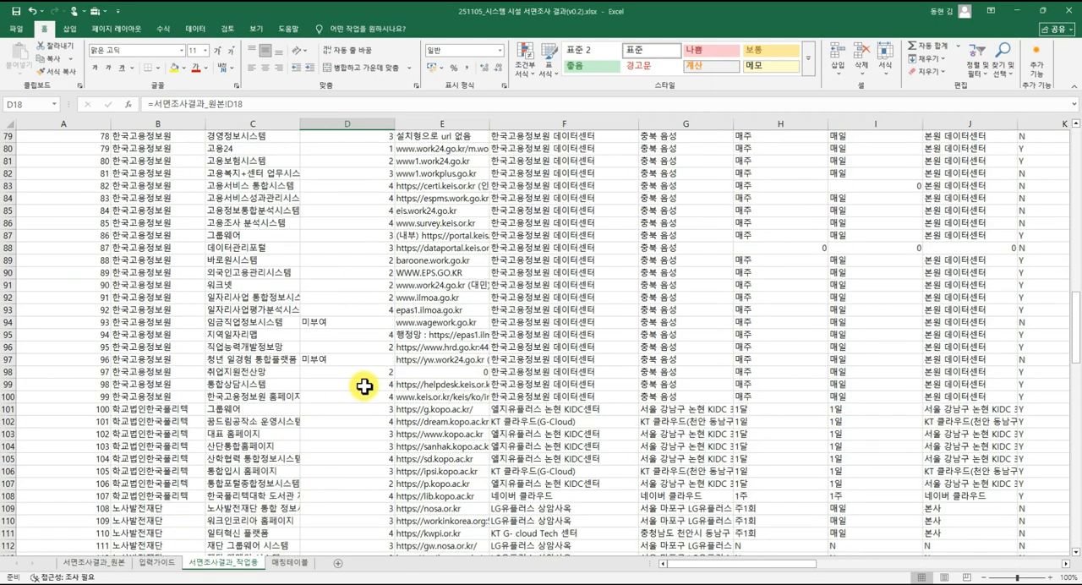
pyautogui.click(266, 385)
pyautogui.click(449, 347)
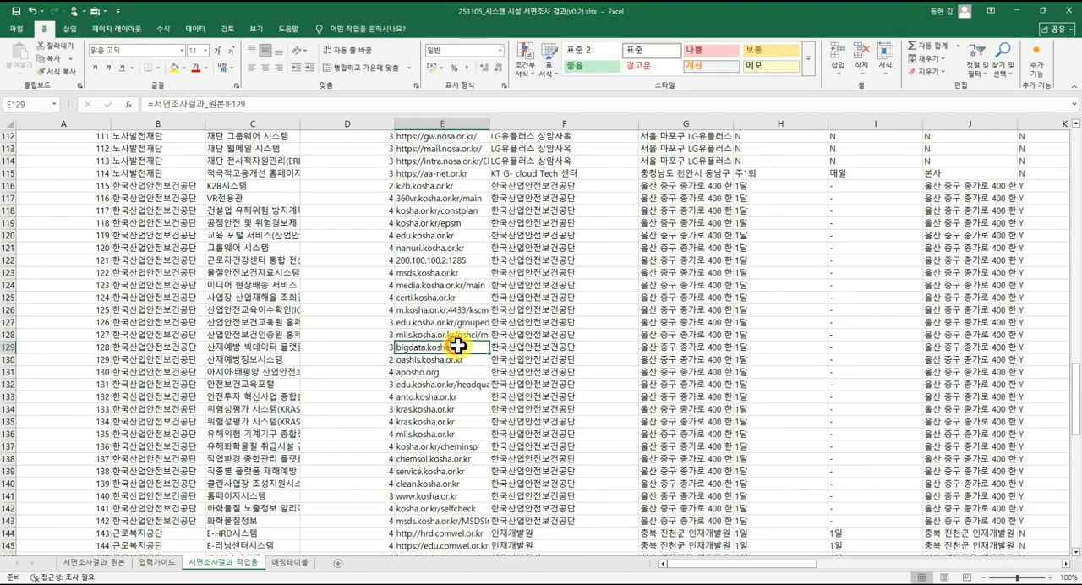
pyautogui.click(581, 347)
pyautogui.click(655, 261)
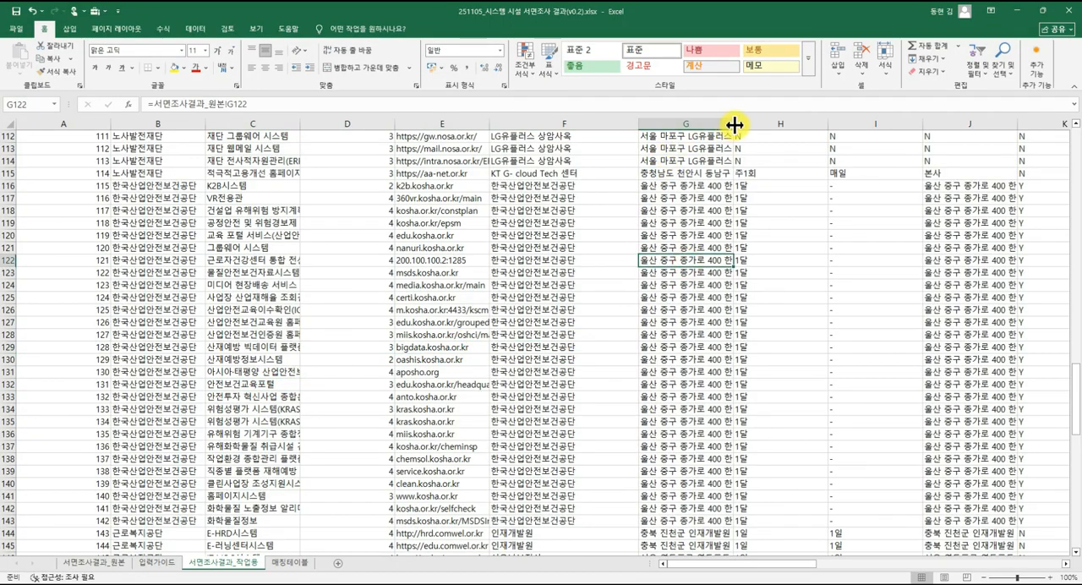
pyautogui.moveTo(734, 124); pyautogui.dragTo(879, 137)
pyautogui.click(820, 212)
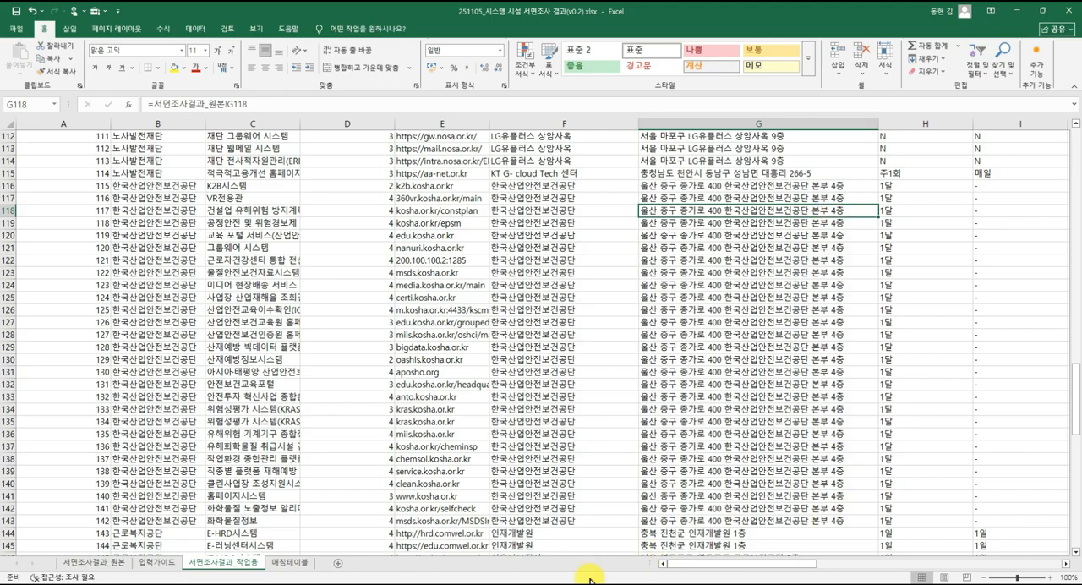
# Complete the standard name in B17 of 매칭테이블 as 안전보건공단(본부 4층).
pyautogui.click(290, 562)
pyautogui.doubleClick(302, 336)
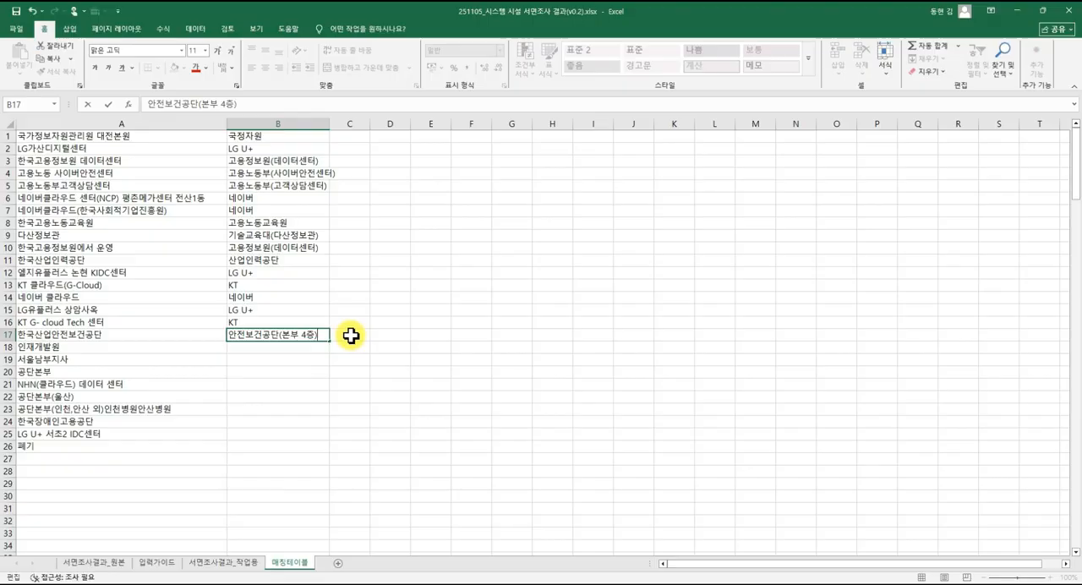
pyautogui.press('Return')
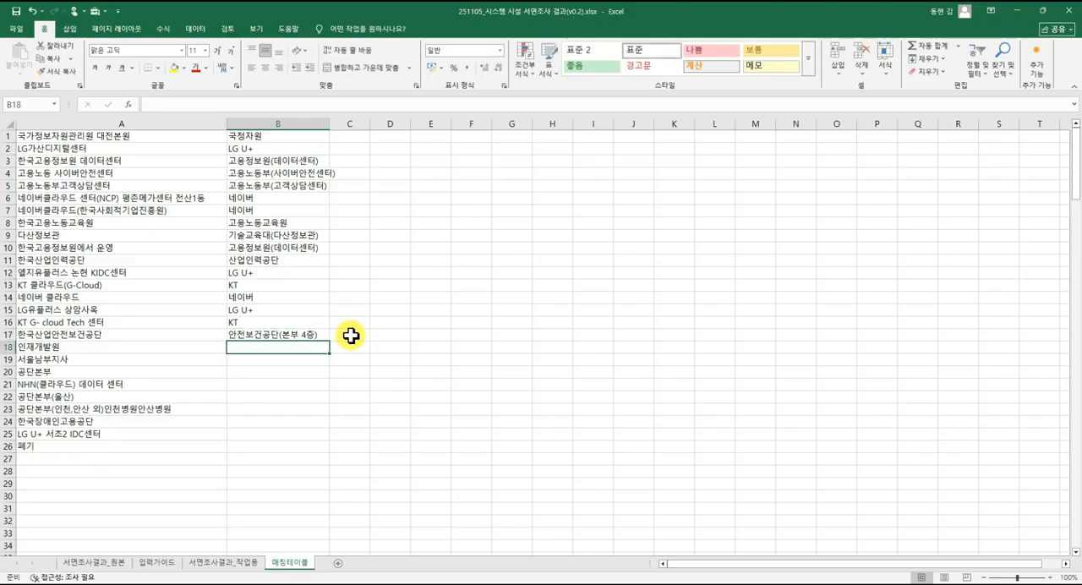
# Enter the standard name 근로복지공단(인재개발원) in B18.
pyautogui.write('근ㄹ보기')
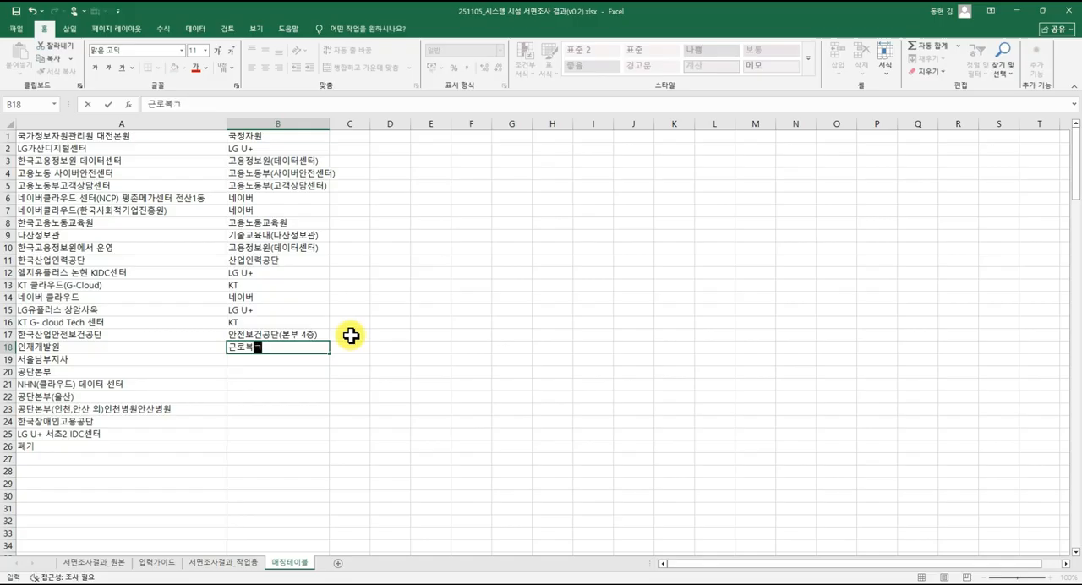
pyautogui.write('지공단(인재개발원')
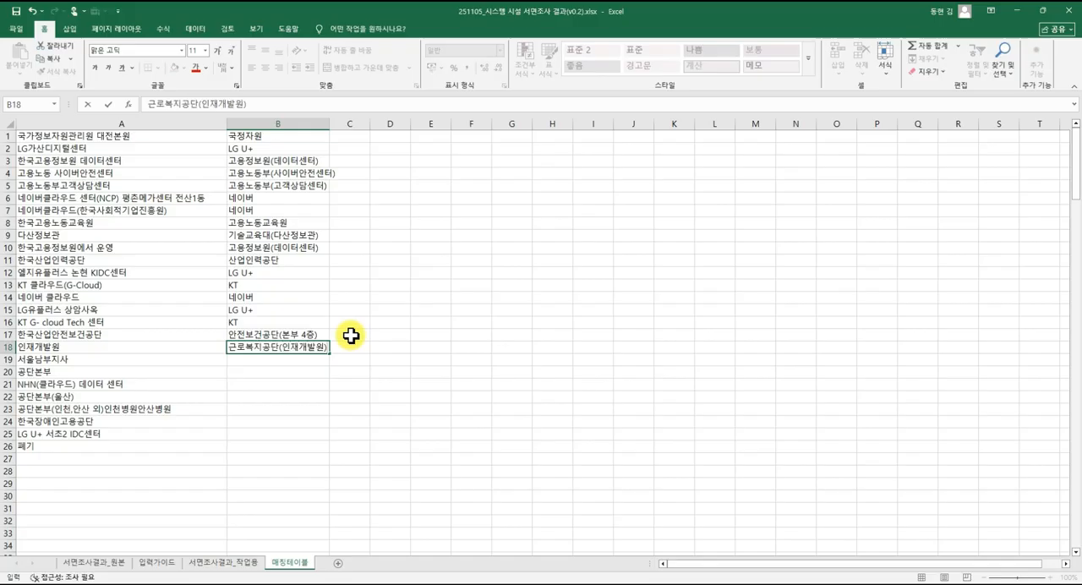
pyautogui.press('Return')
# Enter the standard name 근로복지공단(서울남부지사) in B19.
pyautogui.write('근로복지공단(인재개발원')
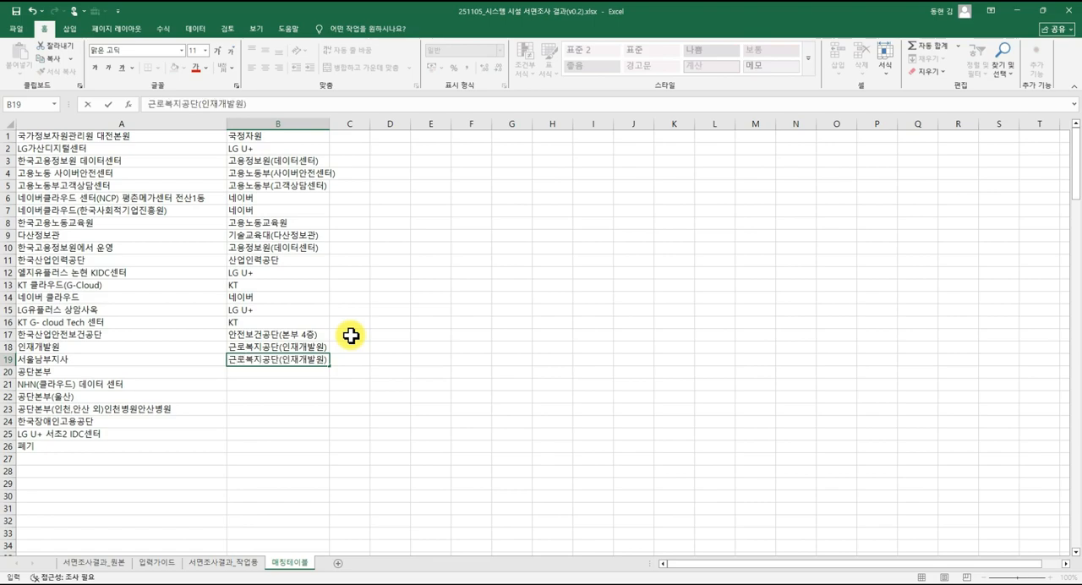
pyautogui.press('Left')
pyautogui.press('Right')
pyautogui.press('F2')
pyautogui.press('Left')
pyautogui.write('서울남')
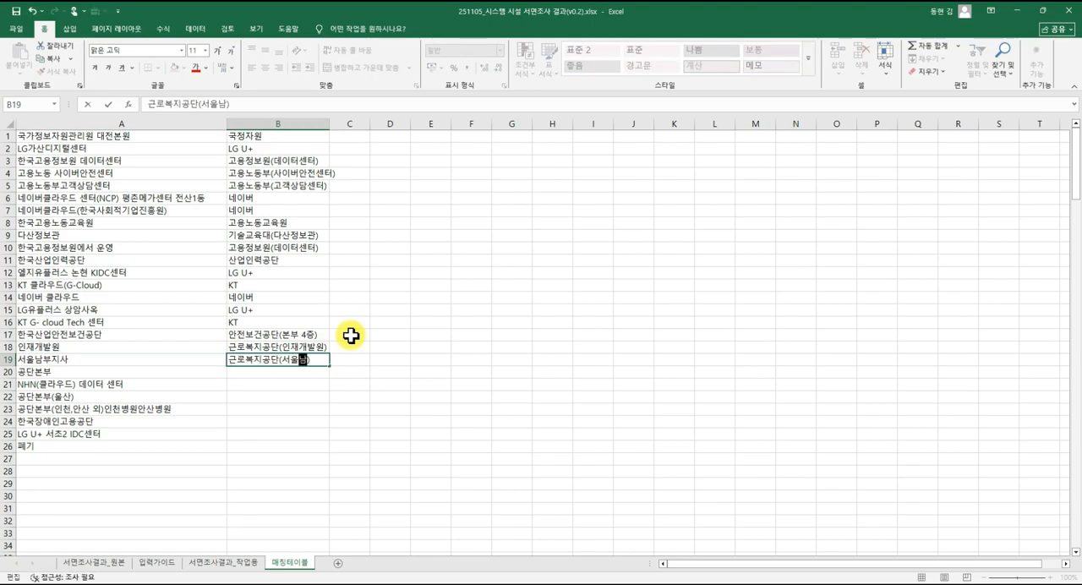
pyautogui.write('부지사')
pyautogui.press('Return')
# Enter the standard name 근로복지공단(본부 2층) in B20 for 공단본부.
pyautogui.write('근로')
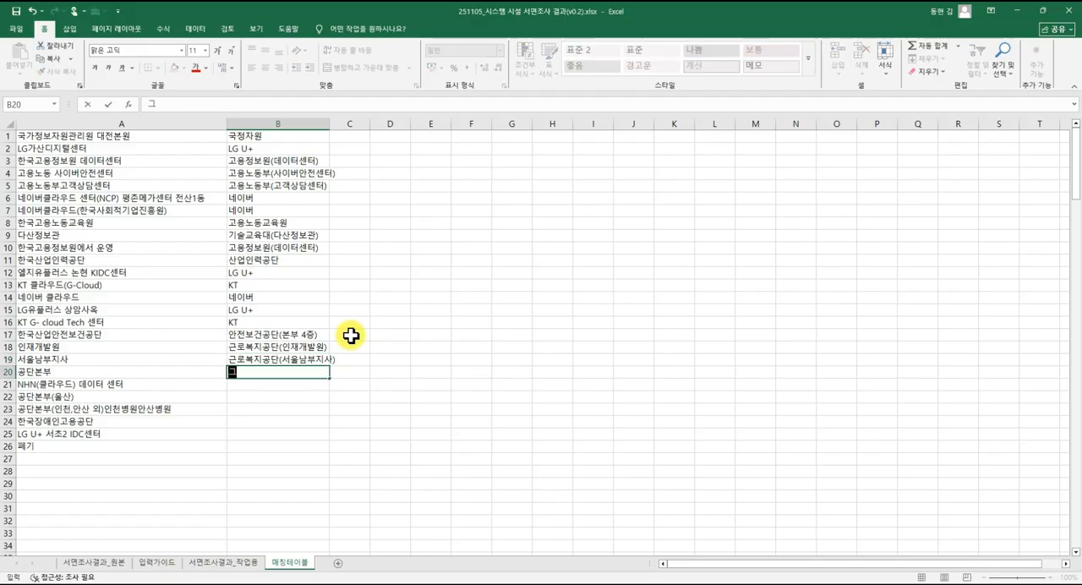
pyautogui.write('복지공단(공단본부')
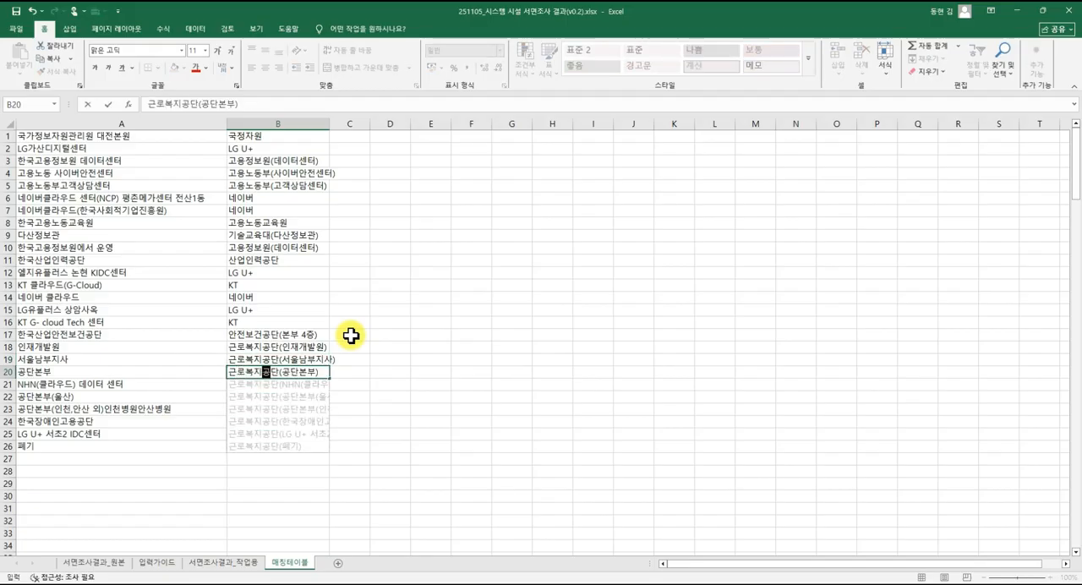
pyautogui.write('단(ㄱ')
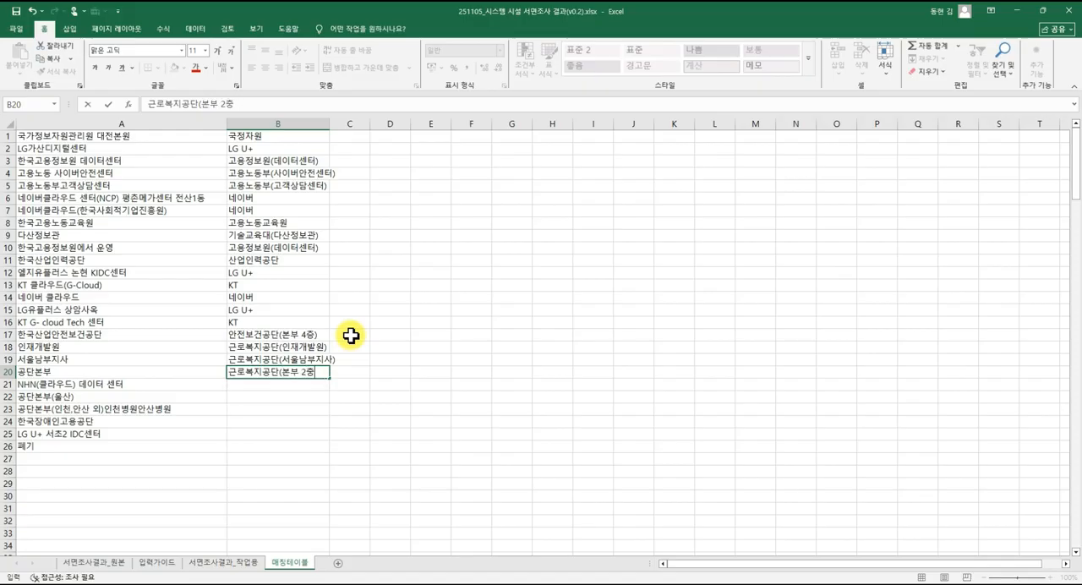
pyautogui.write('부 2층)')
pyautogui.press('Return')
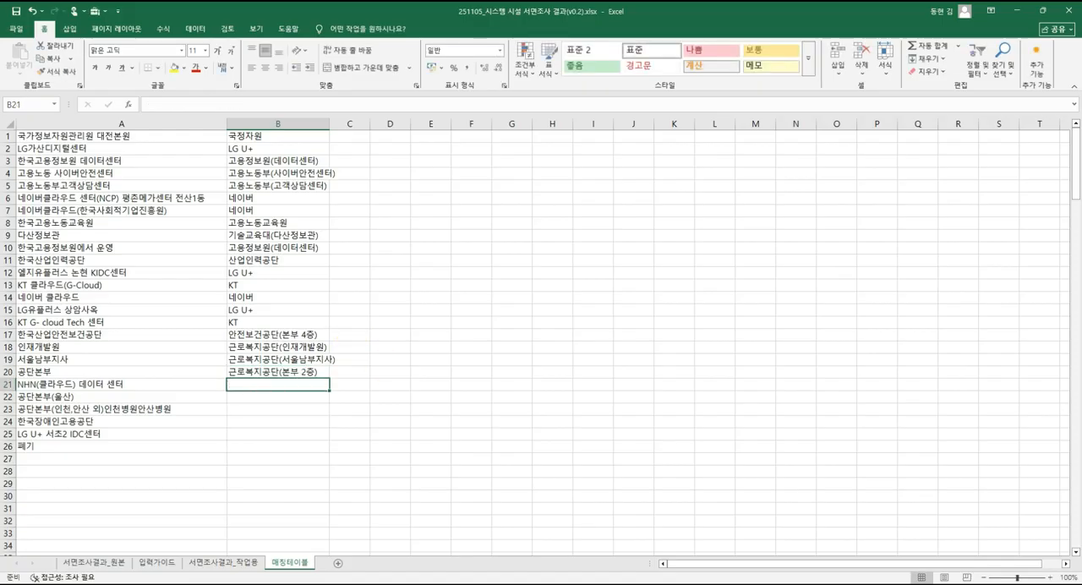
# Check the 근로복지공단 server room locations in the working sheet and enter 네이버 in B21 of 매칭테이블.
pyautogui.click(248, 564)
pyautogui.scroll(-12, 232, 415)
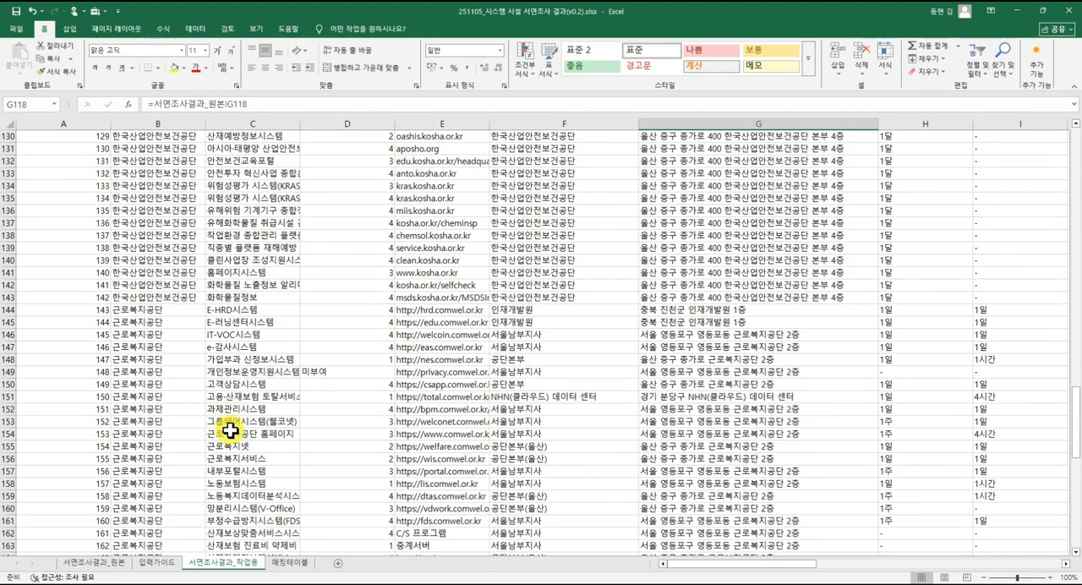
pyautogui.scroll(1, 231, 420)
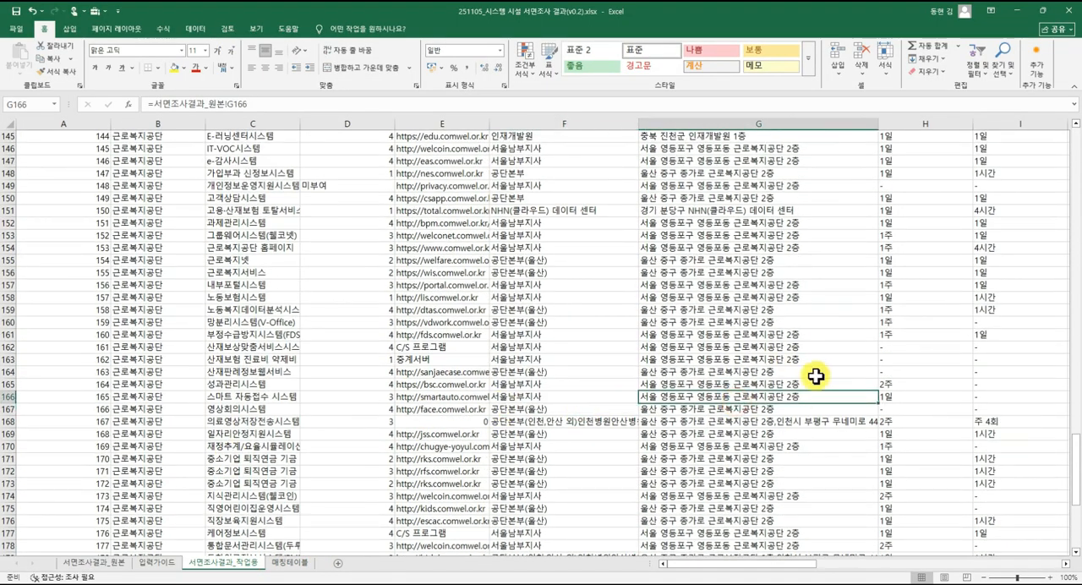
pyautogui.click(301, 563)
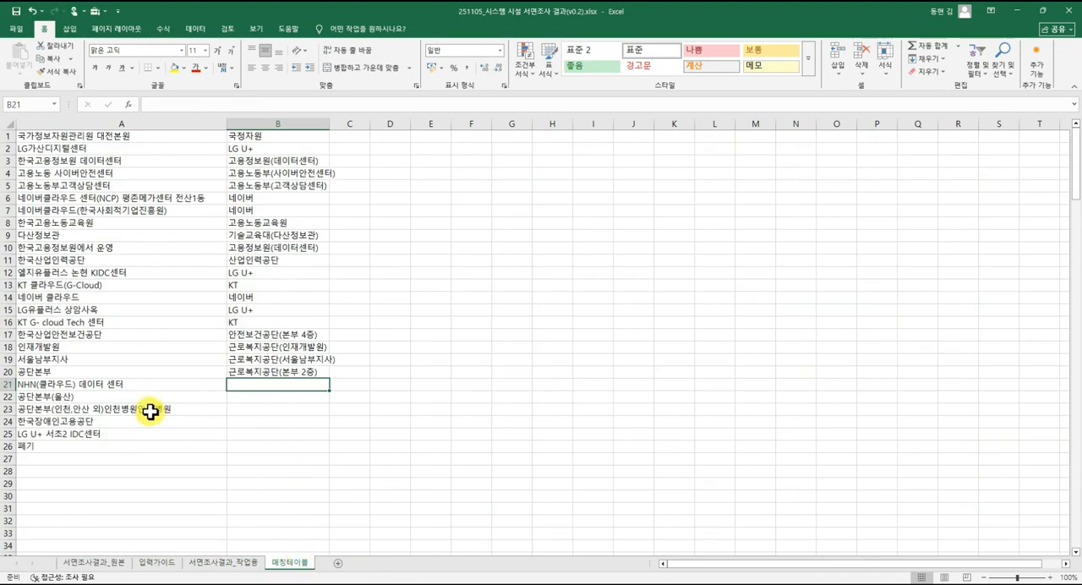
pyautogui.write('네이버')
pyautogui.press('Return')
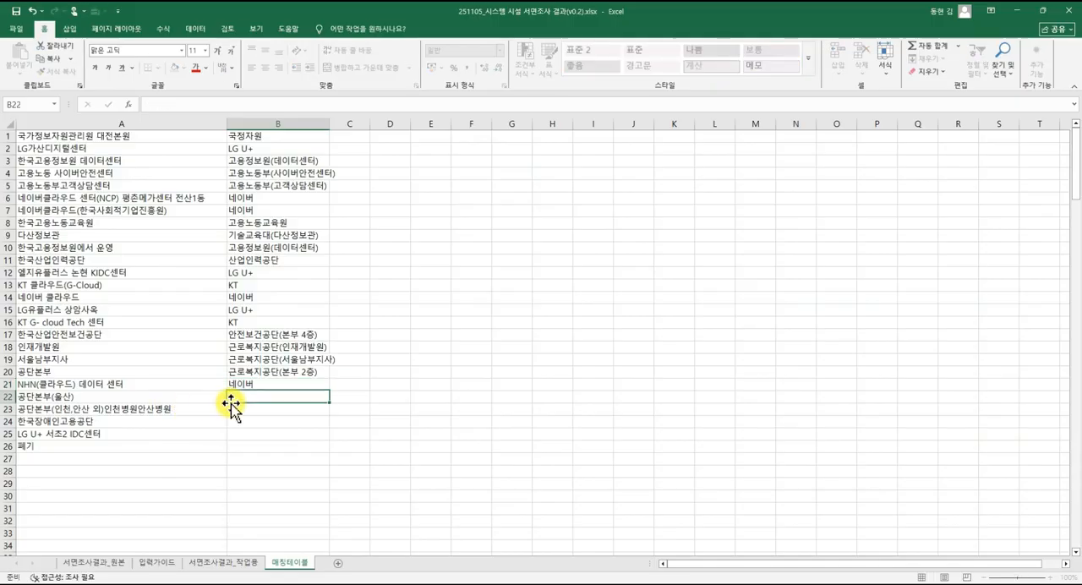
# Copy the standard name 근로복지공단(본부 2층) from B20 to B22 for 공단본부(울산).
pyautogui.press('Up')
pyautogui.press('Up')
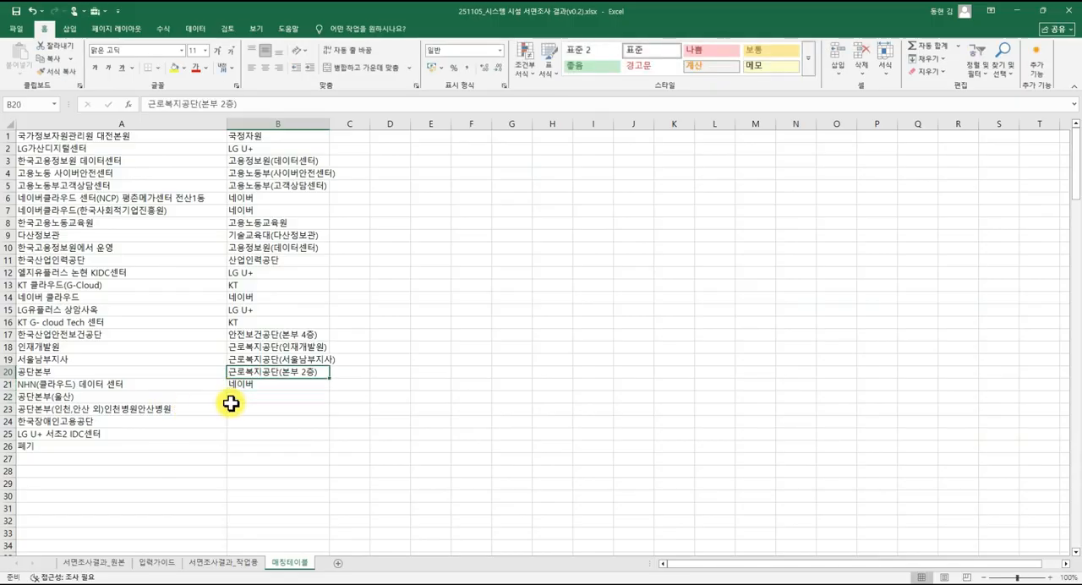
pyautogui.hotkey('ctrl', 'c')
pyautogui.press('Down')
pyautogui.press('Down')
pyautogui.hotkey('ctrl', 'v')
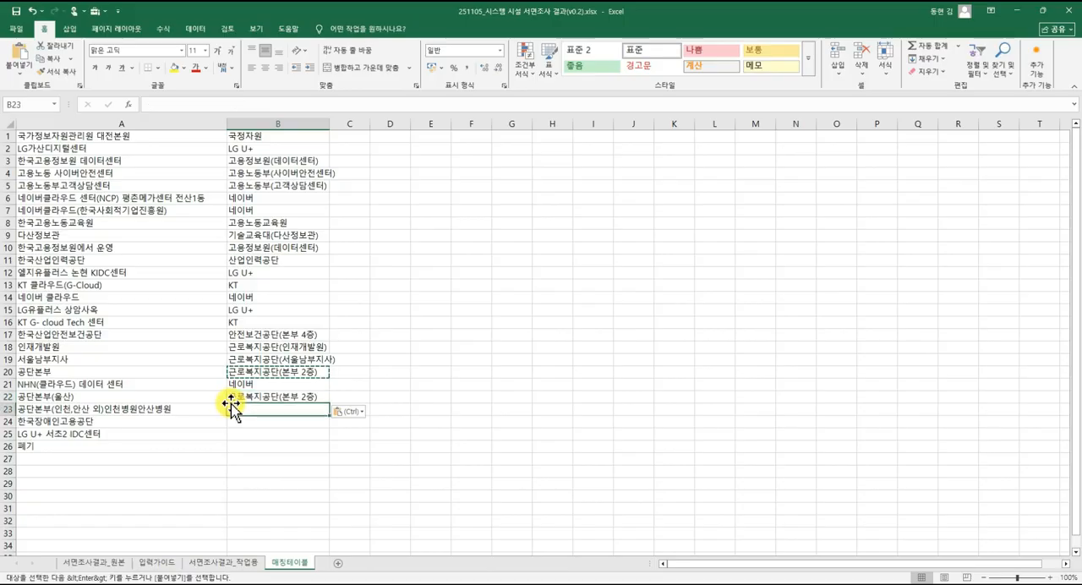
pyautogui.press('Escape')
# Inspect the facility name in A23 and copy the standard name from B22 to B23.
pyautogui.press('Left')
pyautogui.press('Down')
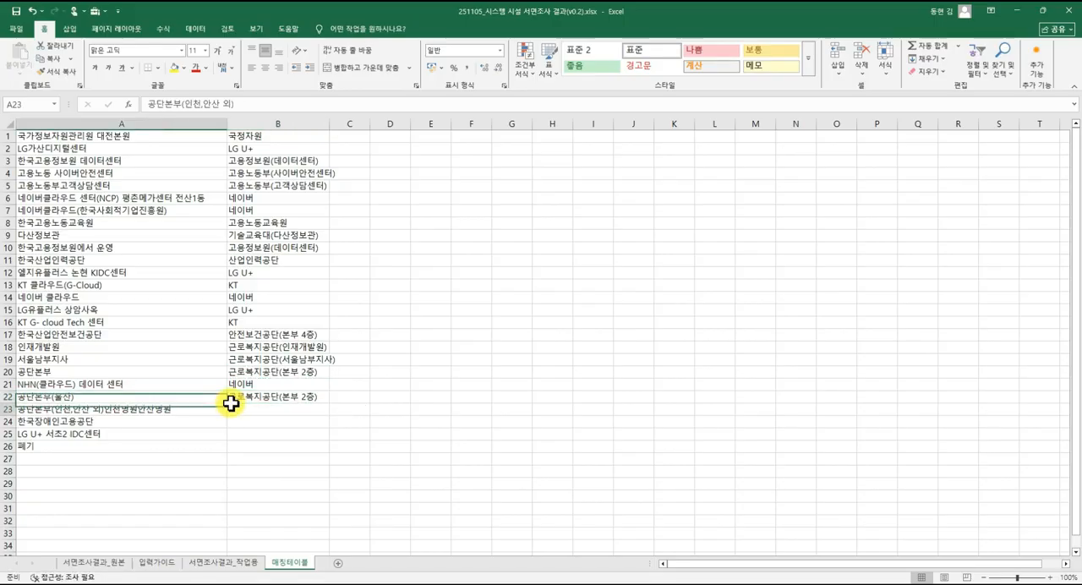
pyautogui.press('Right')
pyautogui.press('Up')
pyautogui.hotkey('ctrl', 'c')
pyautogui.press('Down')
pyautogui.hotkey('ctrl', 'v')
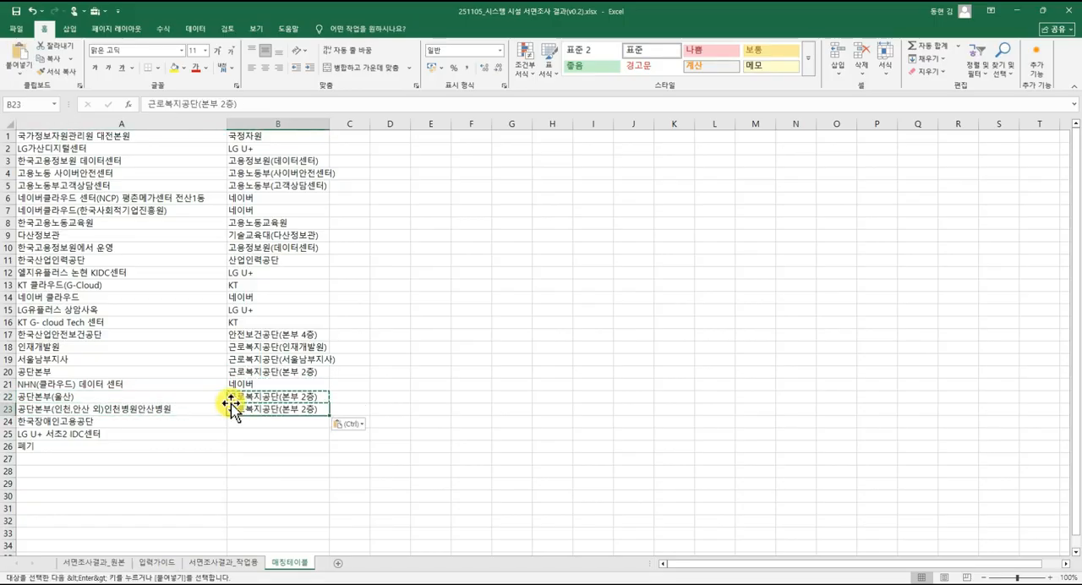
pyautogui.press('Escape')
pyautogui.press('Left')
pyautogui.press('Right')
pyautogui.press('Left')
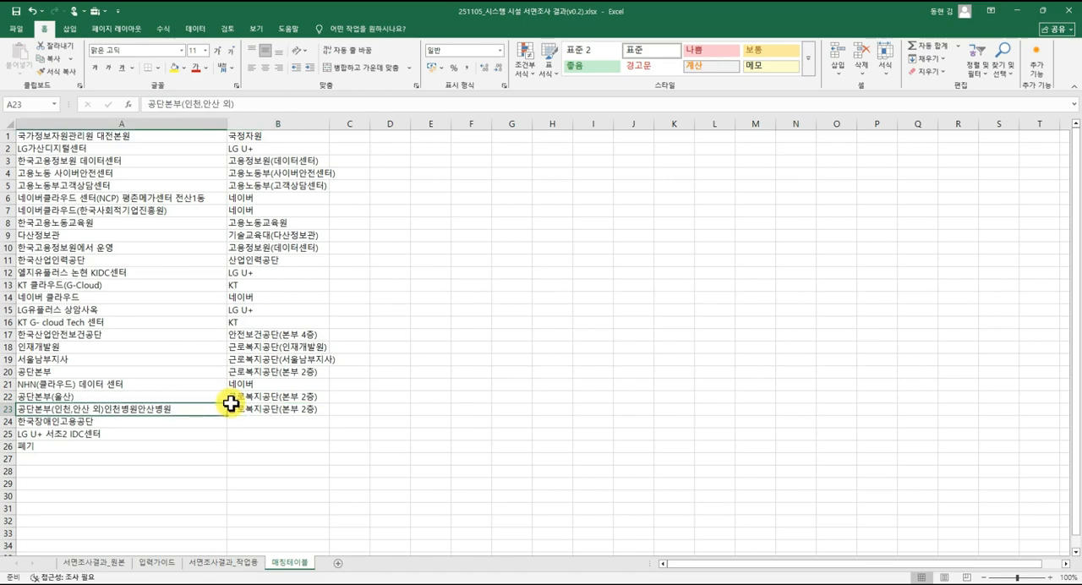
pyautogui.press('Right')
pyautogui.press('Left')
pyautogui.press('Right')
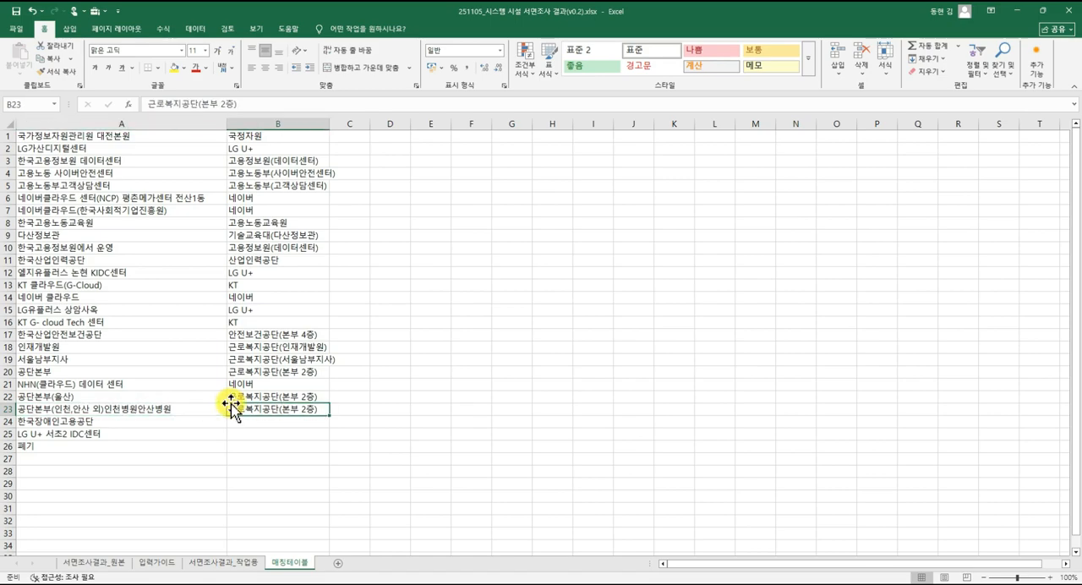
# Enter the standard name 장애인고용공단(본부 3층) in B24.
pyautogui.press('Down')
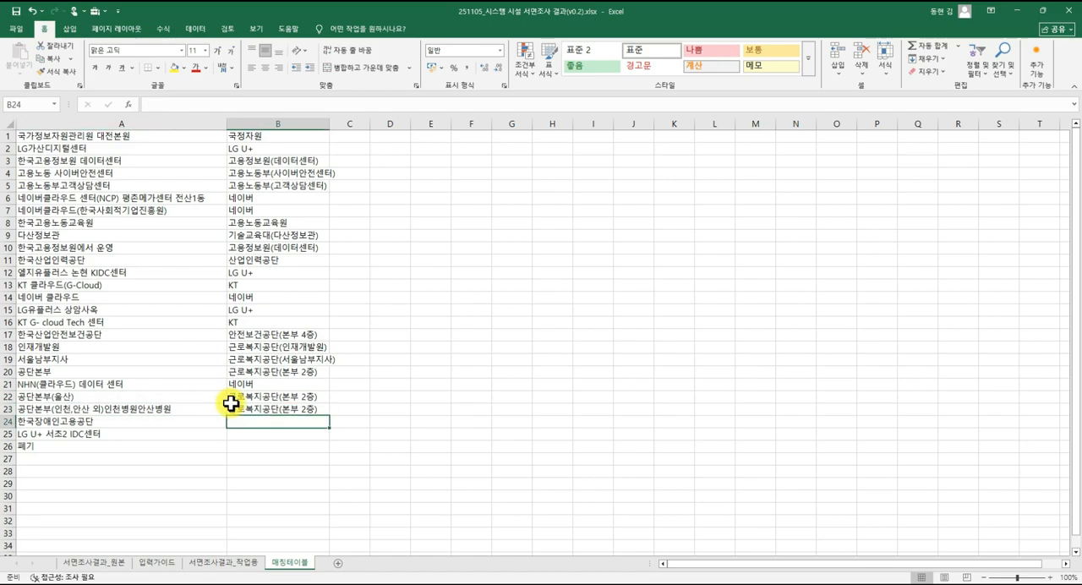
pyautogui.write('ㅈ')
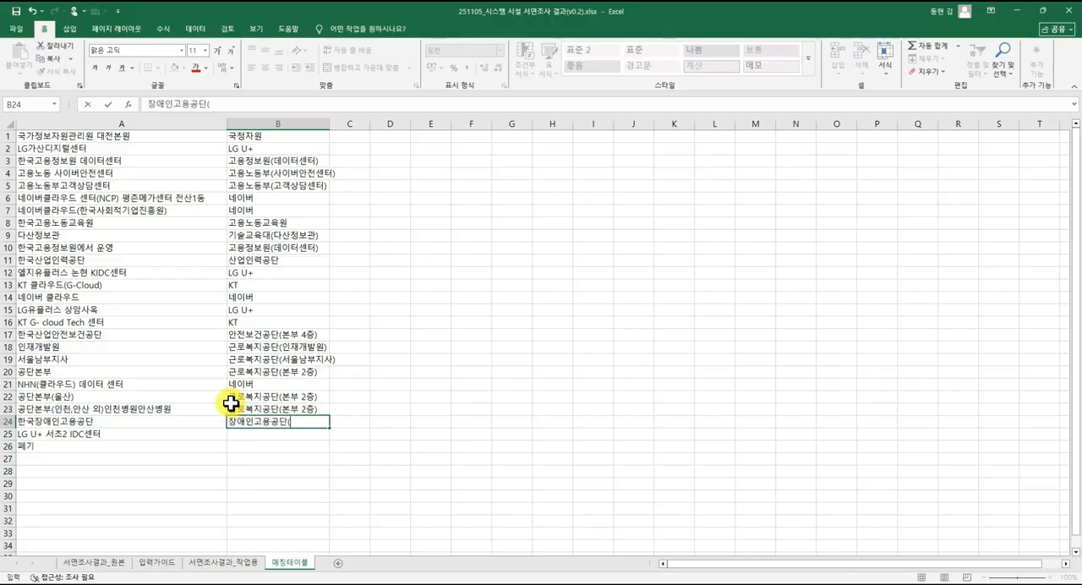
pyautogui.press('Return')
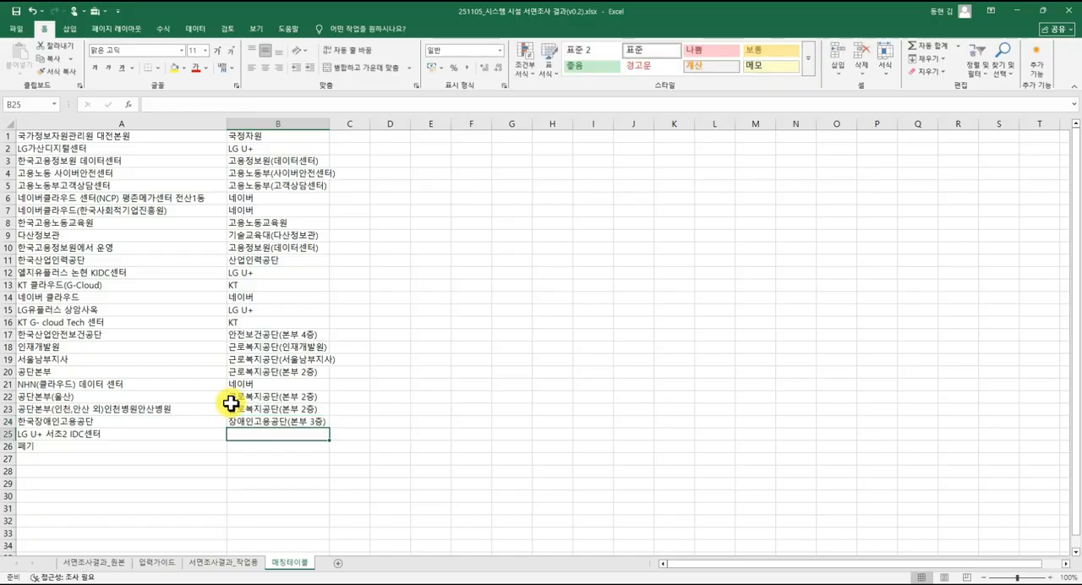
# Check the 한국장애인고용공단 server room location in the working sheet and correct B24 of 매칭테이블 to 장애인고용공단(본부 2층).
pyautogui.click(253, 564)
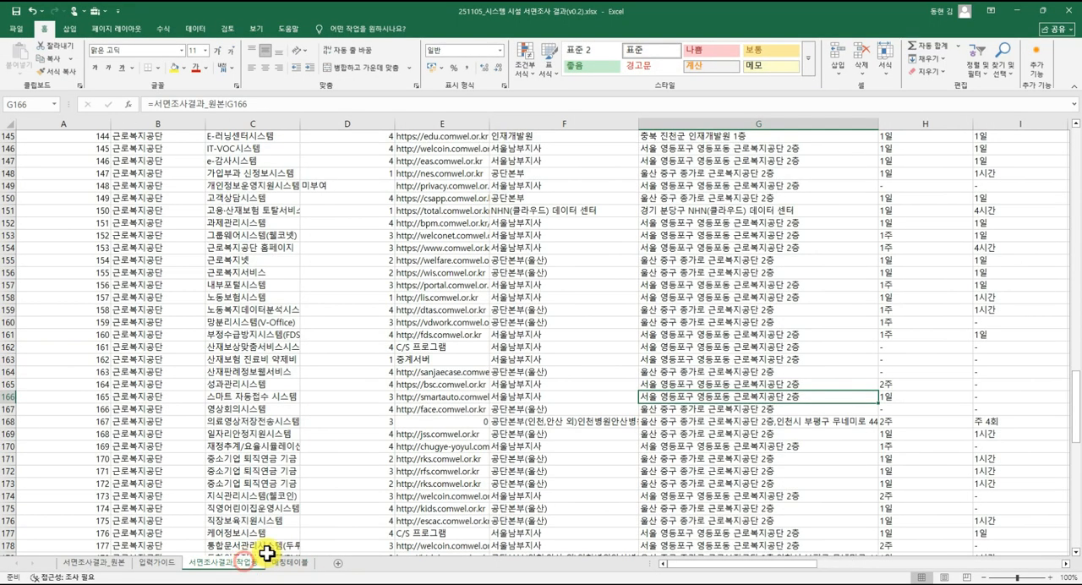
pyautogui.scroll(-15, 513, 414)
pyautogui.scroll(6, 499, 415)
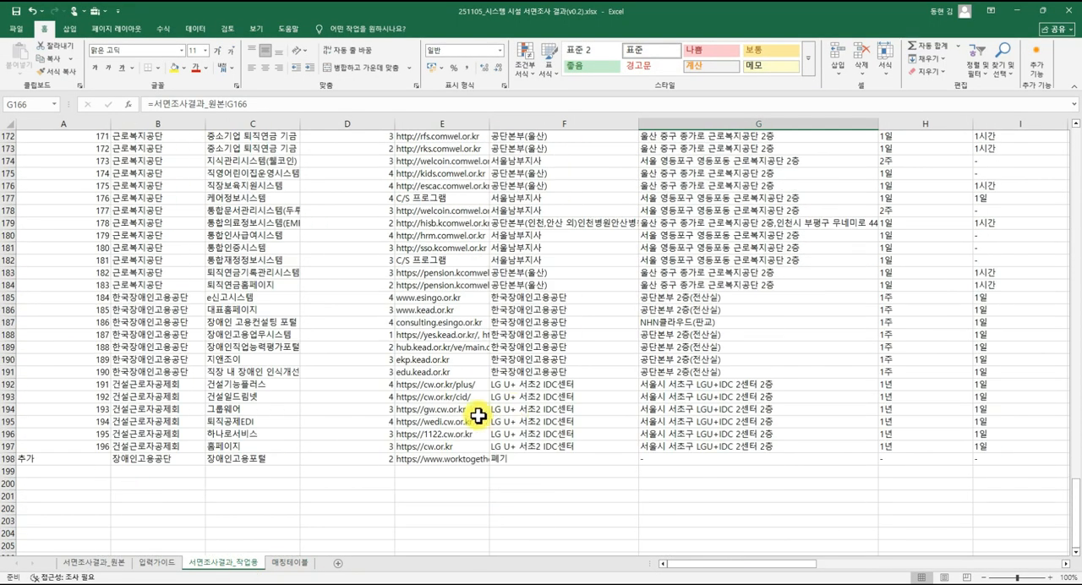
pyautogui.click(236, 326)
pyautogui.click(688, 322)
pyautogui.click(704, 299)
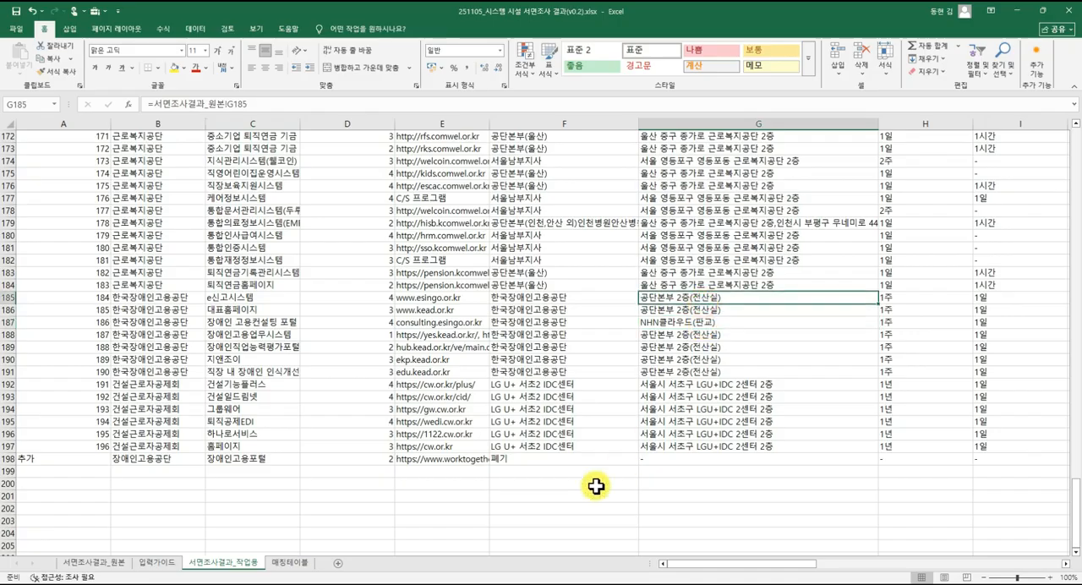
pyautogui.click(290, 563)
pyautogui.click(311, 420)
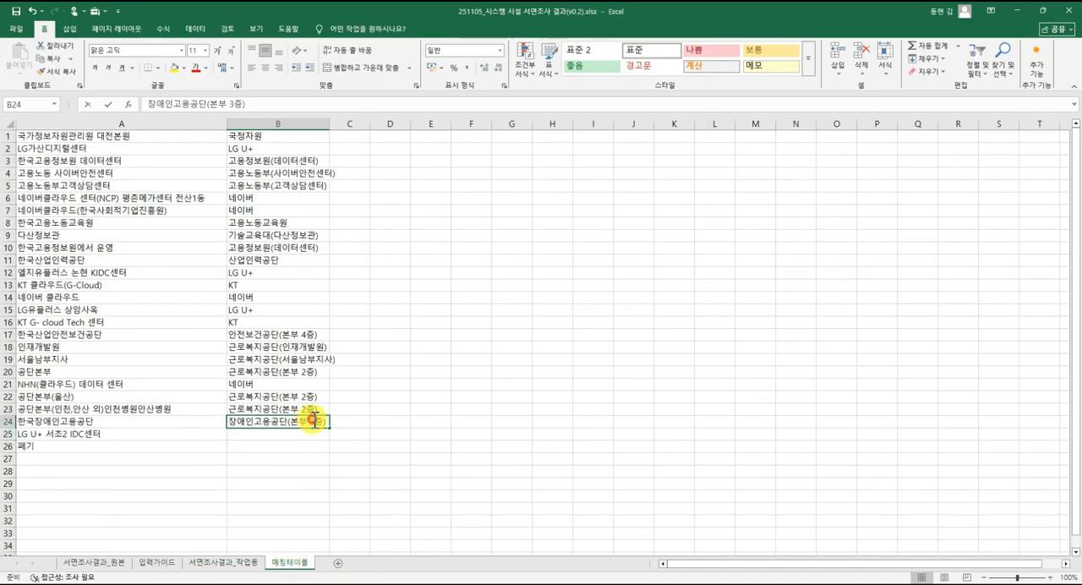
pyautogui.doubleClick(314, 420)
pyautogui.press('Return')
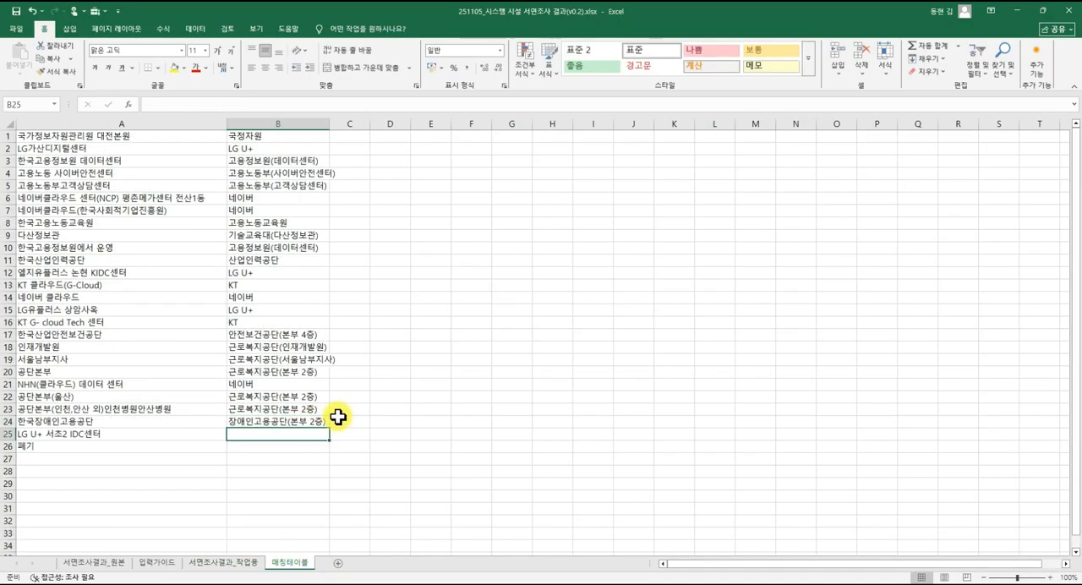
# Enter the standard name LG U+ in B25 and copy 장애인고용공단(본부 2층) from B24 to B26.
pyautogui.write('LG U+')
pyautogui.press('Return')
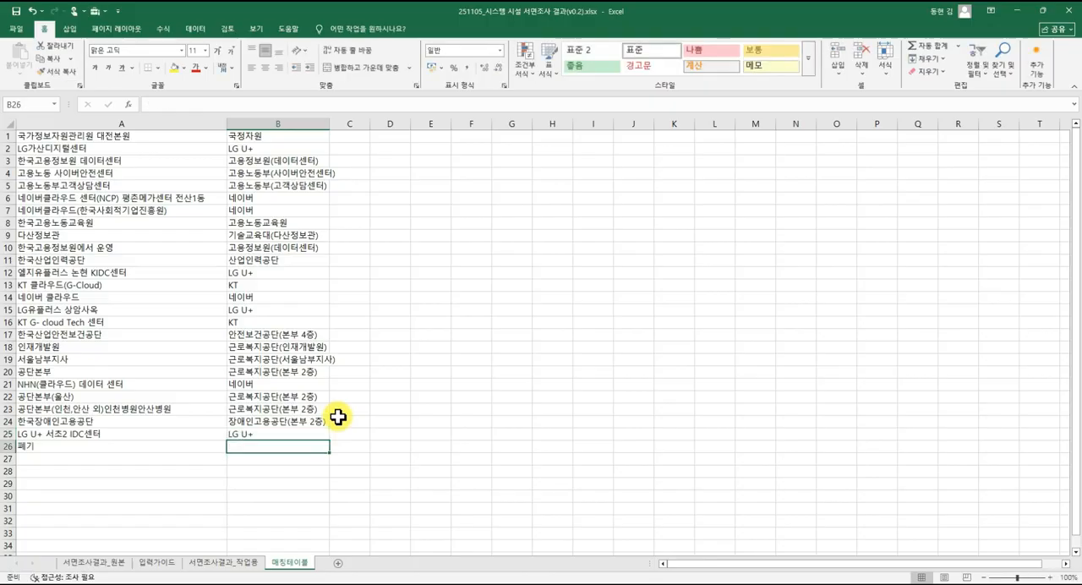
pyautogui.press('Up')
pyautogui.press('Up')
pyautogui.hotkey('ctrl', 'c')
pyautogui.press('Down')
# Review the standard names in column B of 매칭테이블 against the original facility names in column A.
pyautogui.press('Down')
pyautogui.hotkey('ctrl', 'v')
pyautogui.press('Escape')
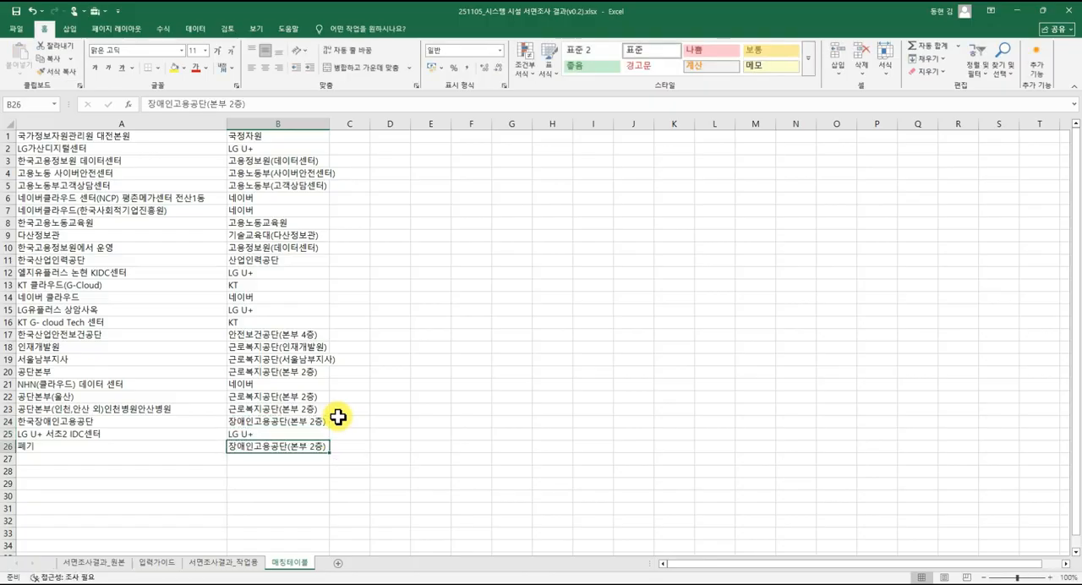
pyautogui.press('Up')
pyautogui.press('Up')
pyautogui.press('Down')
pyautogui.press('Down')
pyautogui.press('Up')
pyautogui.press('Up')
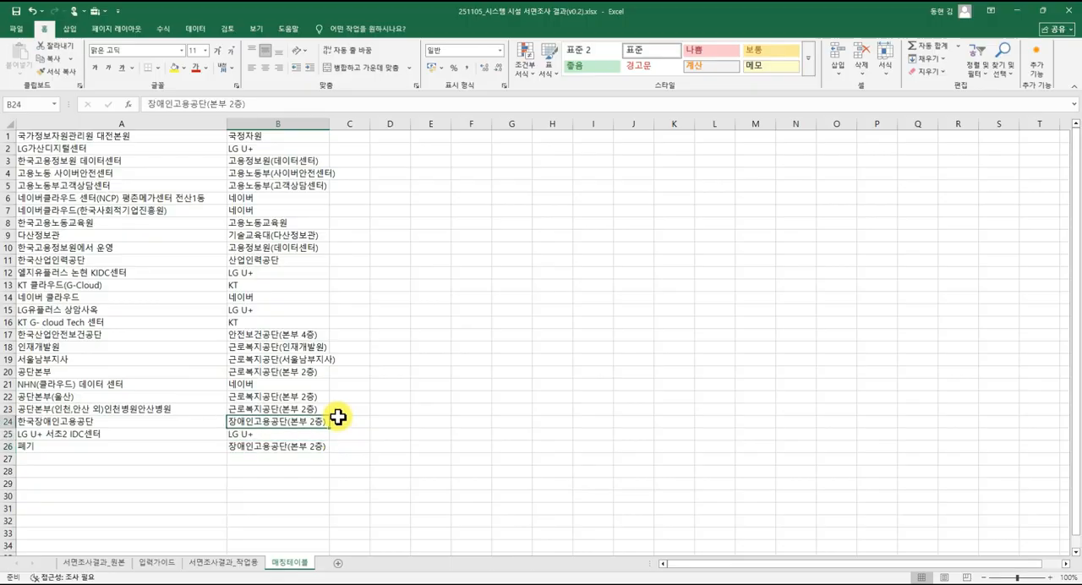
pyautogui.click(350, 221)
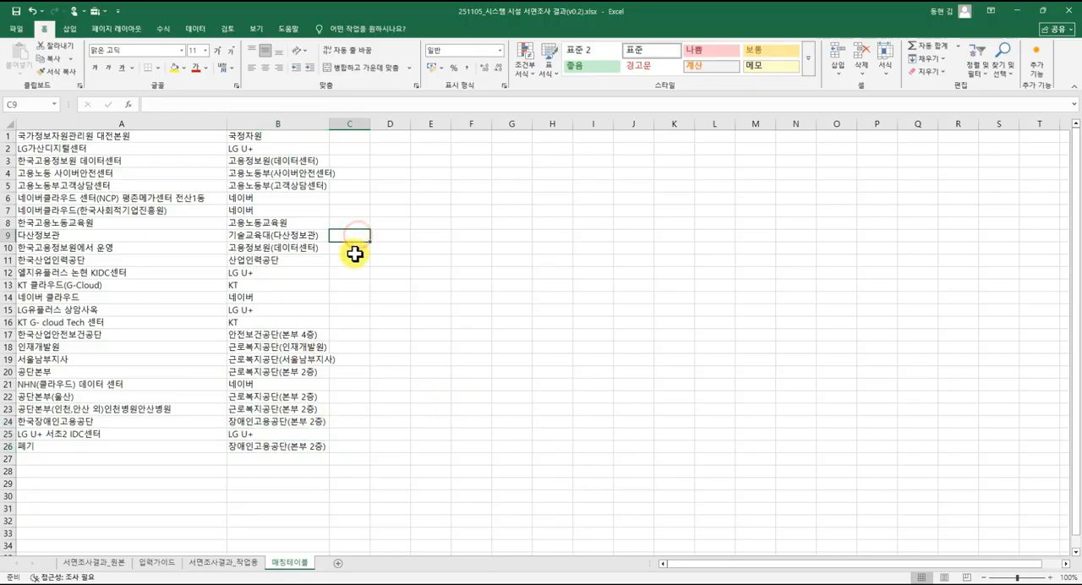
pyautogui.moveTo(295, 134); pyautogui.dragTo(279, 372)
pyautogui.moveTo(77, 148); pyautogui.dragTo(203, 310)
pyautogui.click(245, 309)
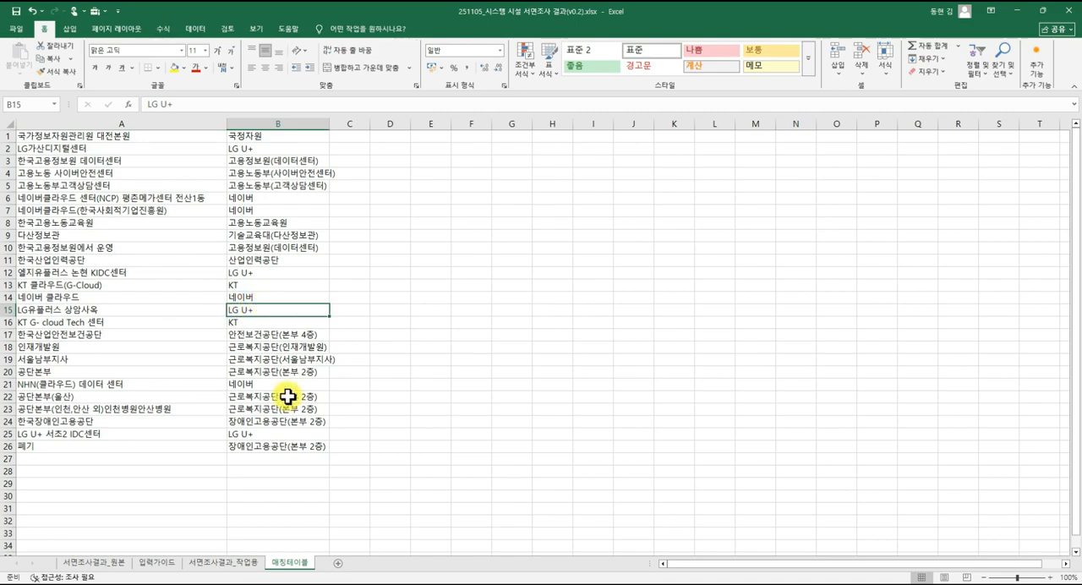
# Insert a column before 전산실 위치(서버 등) in 서면조사결과_작업용 and title it 운영시설명_2 in G1.
pyautogui.click(241, 564)
pyautogui.scroll(20, 648, 334)
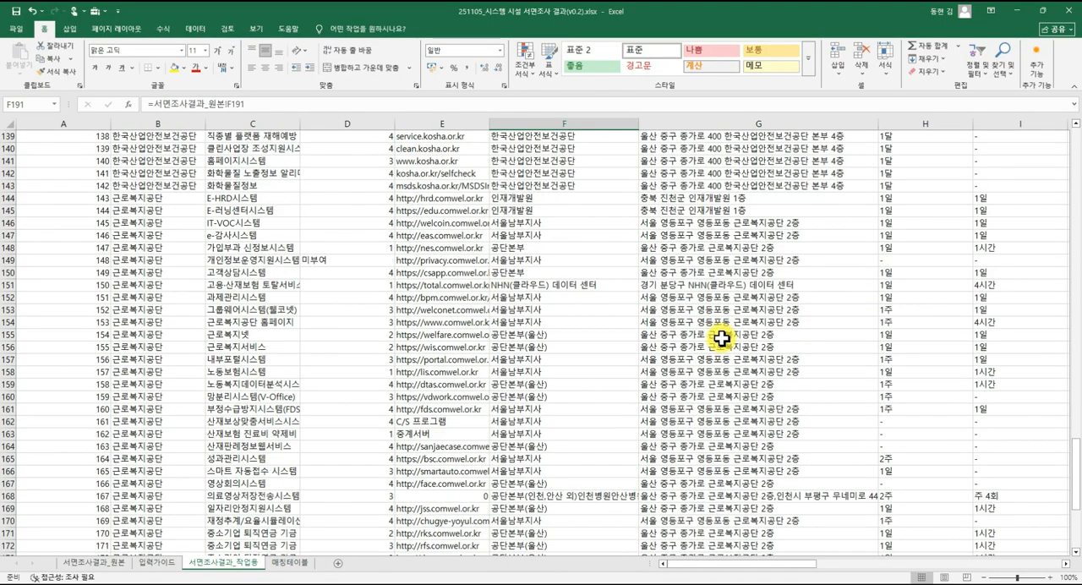
pyautogui.scroll(20, 721, 338)
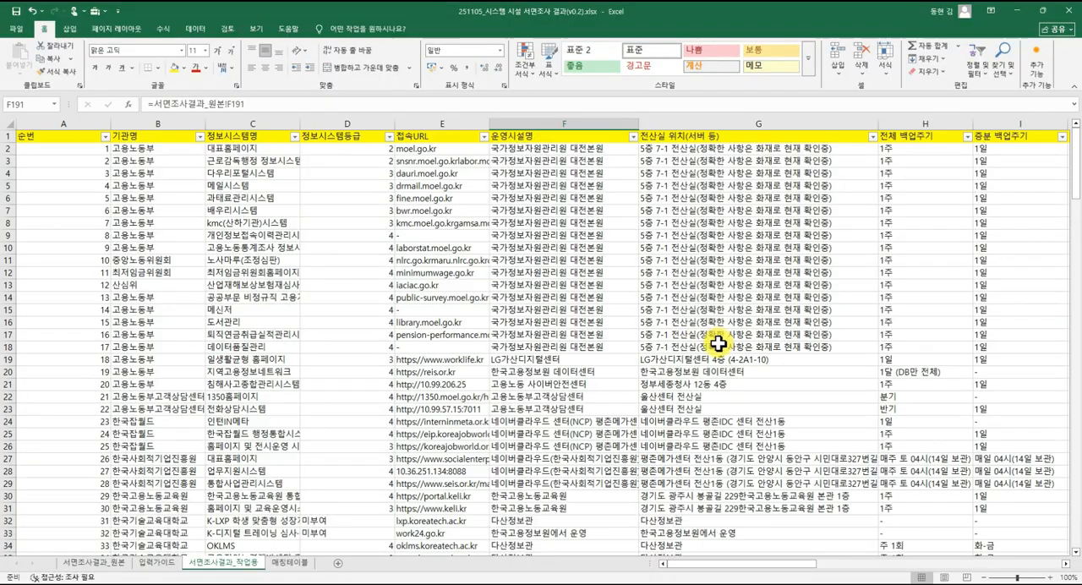
pyautogui.click(680, 189)
pyautogui.click(690, 124)
pyautogui.rightClick(693, 125)
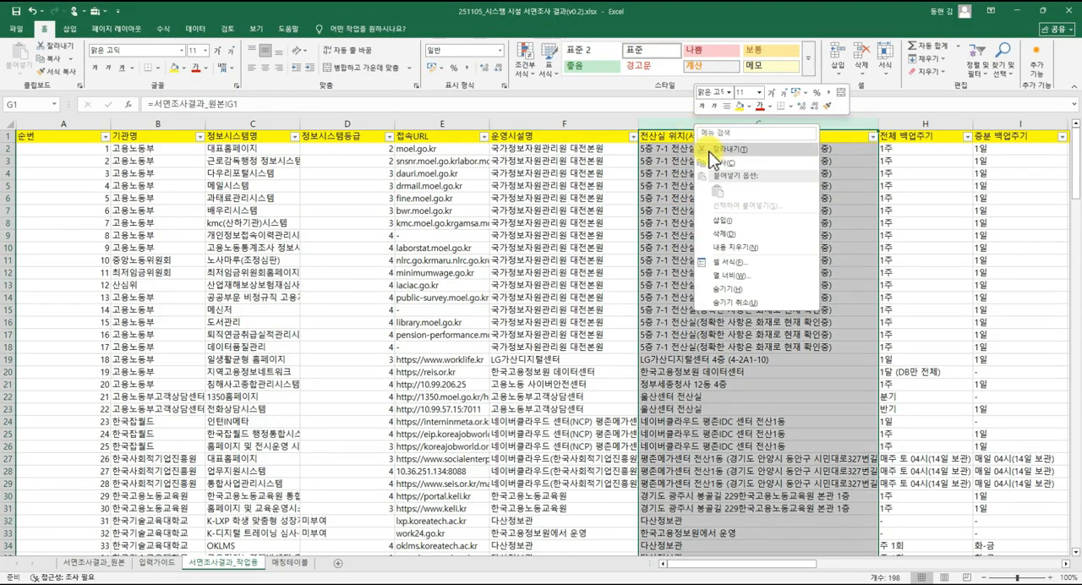
pyautogui.click(724, 220)
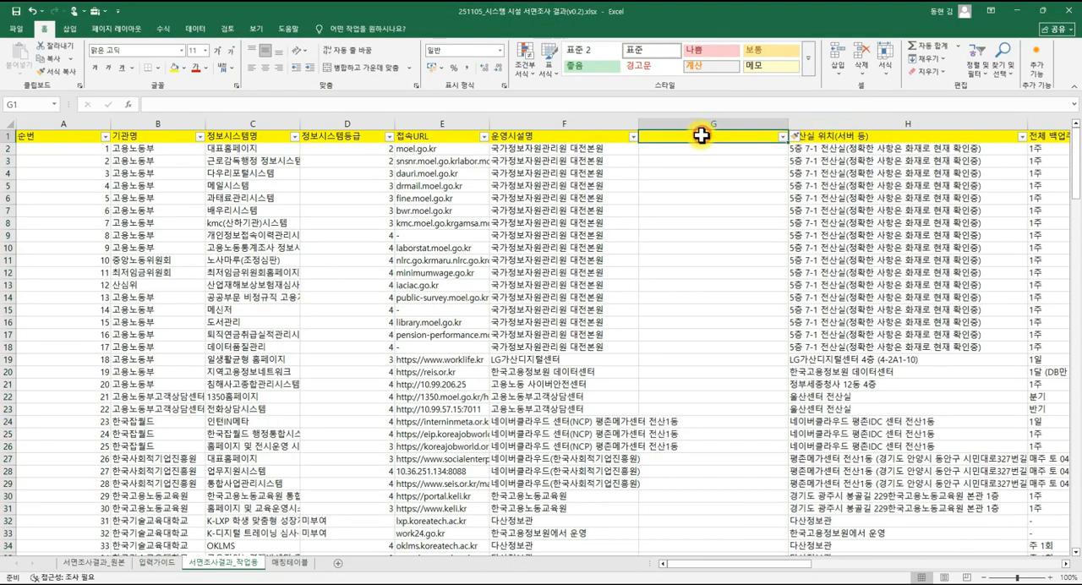
pyautogui.write('dn')
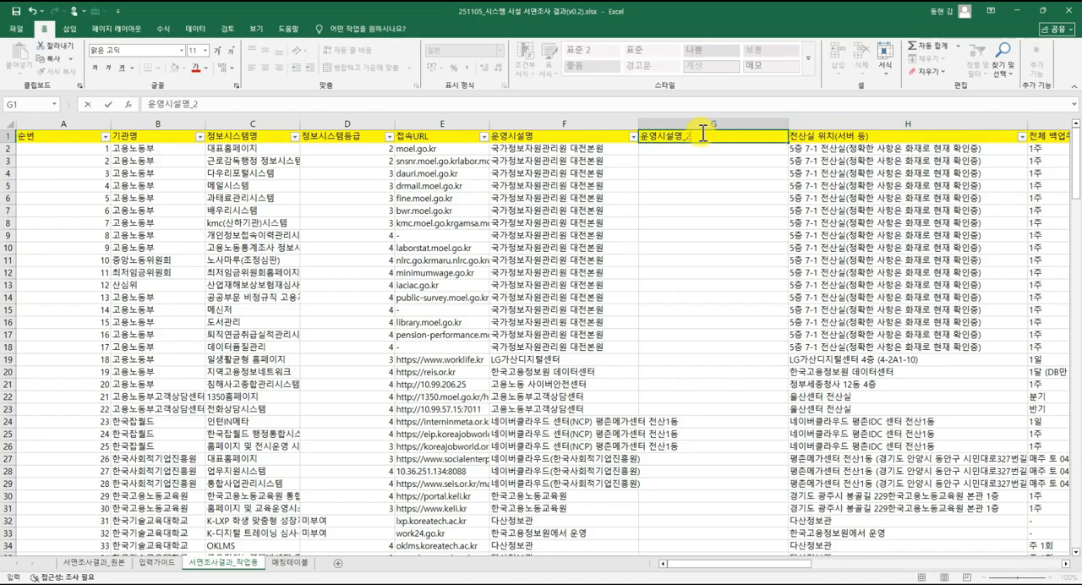
pyautogui.press('Return')
# Enter =VLOOKUP(F2,매칭테이블!$A$1:$B$26,2,FALSE) in G2 of 서면조사결과_작업용 to look up the standard facility name.
pyautogui.write('=VLO')
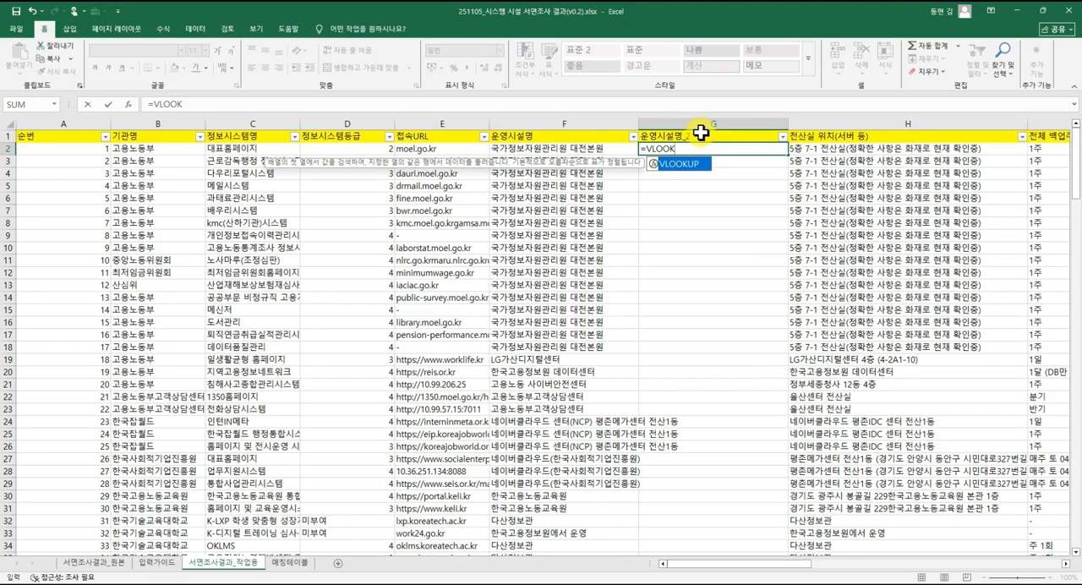
pyautogui.write('OK')
pyautogui.press('Tab')
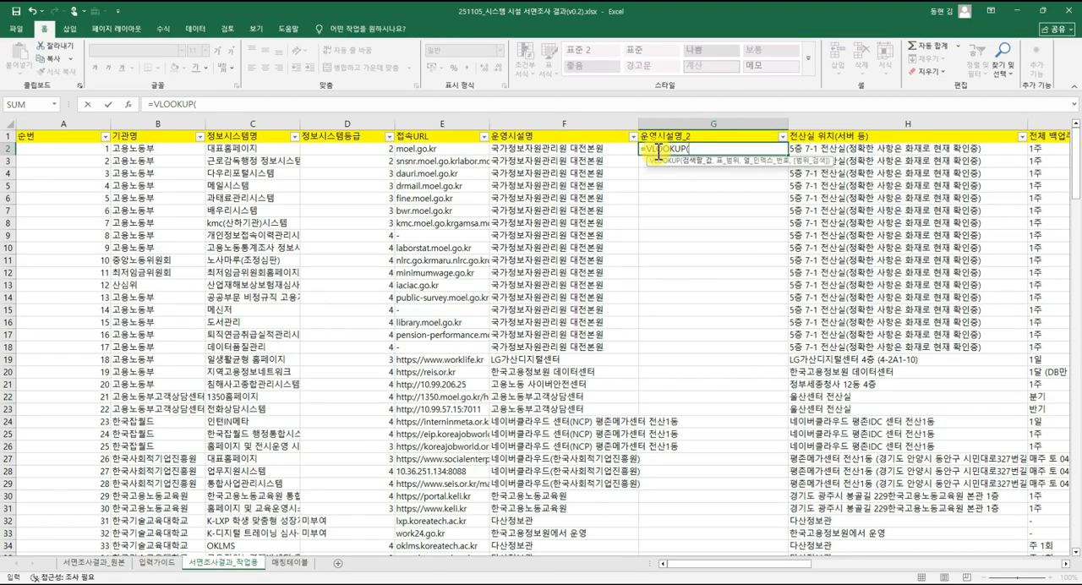
pyautogui.click(588, 151)
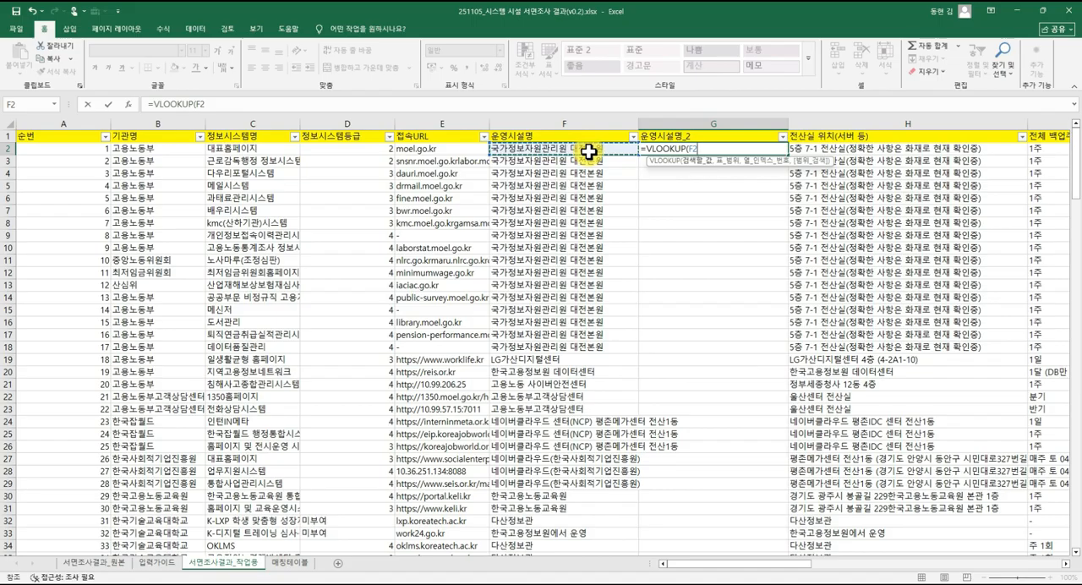
pyautogui.click(294, 568)
pyautogui.click(126, 135)
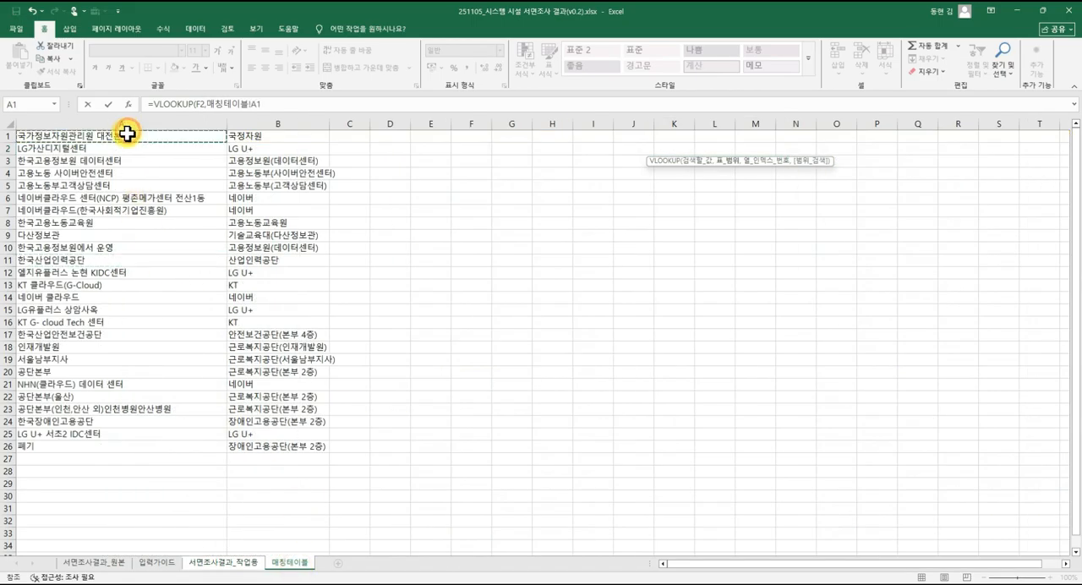
pyautogui.hotkey('shift', 'Right')
pyautogui.hotkey('ctrl', 'shift', 'Down')
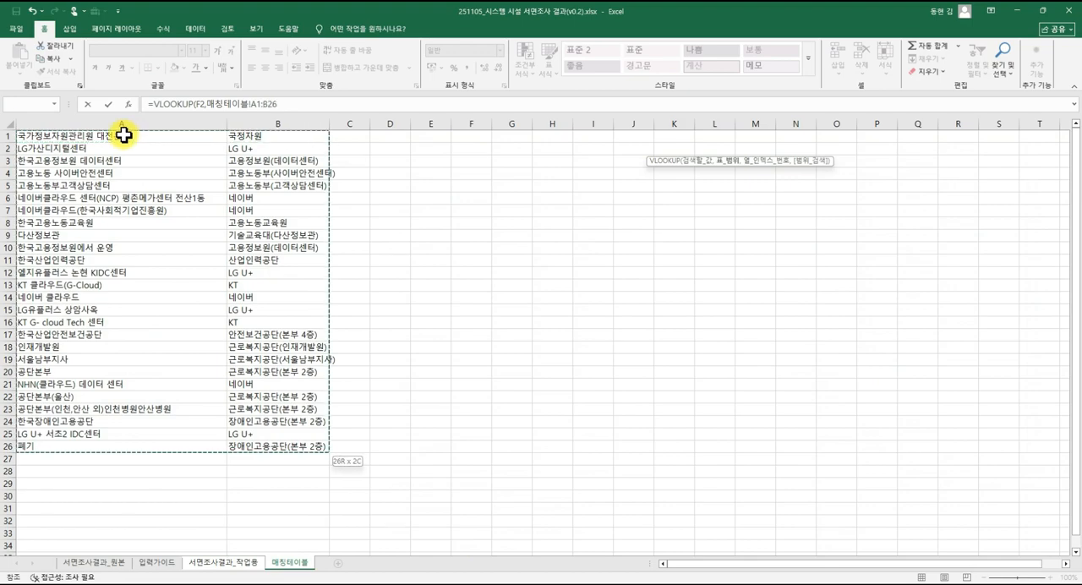
pyautogui.press('F4')
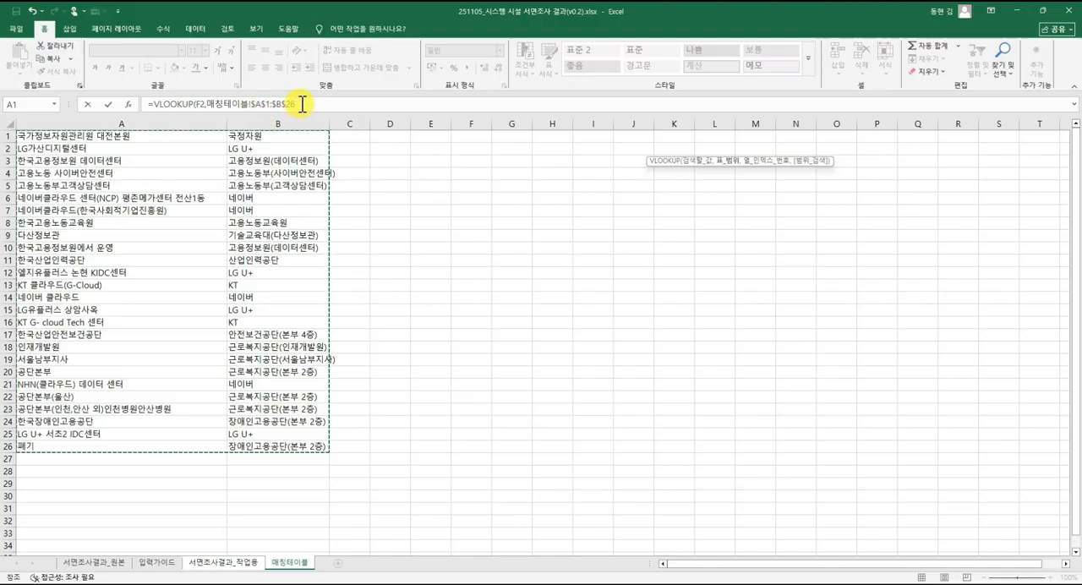
pyautogui.click(301, 103)
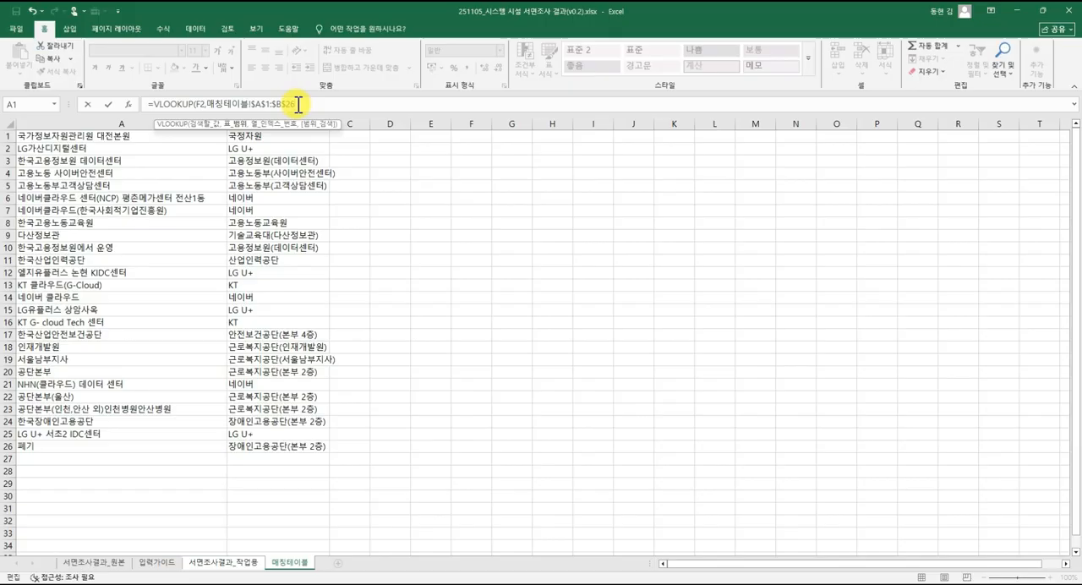
pyautogui.write(',2,')
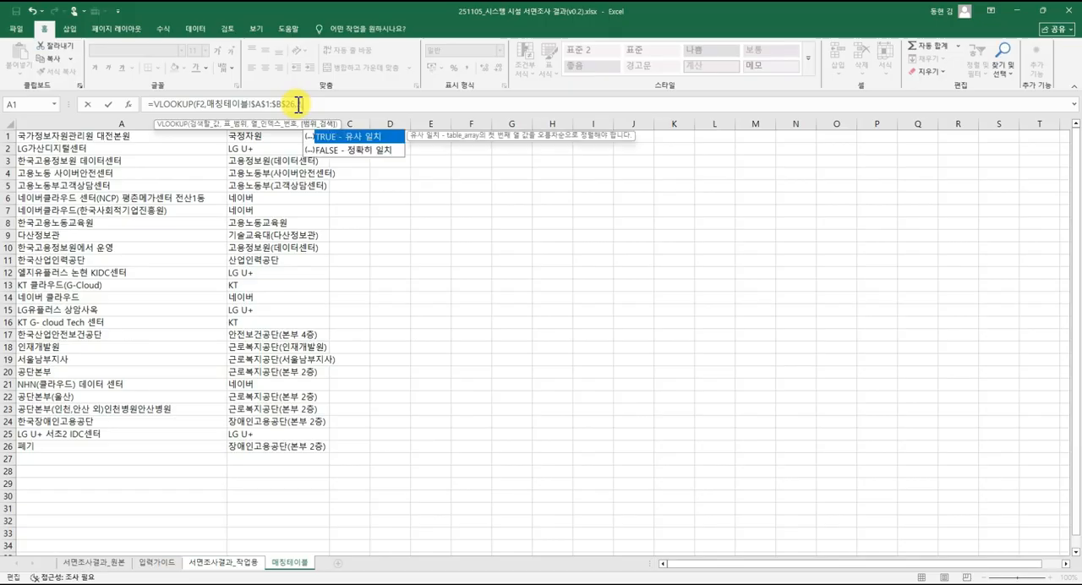
pyautogui.write('FALSE)')
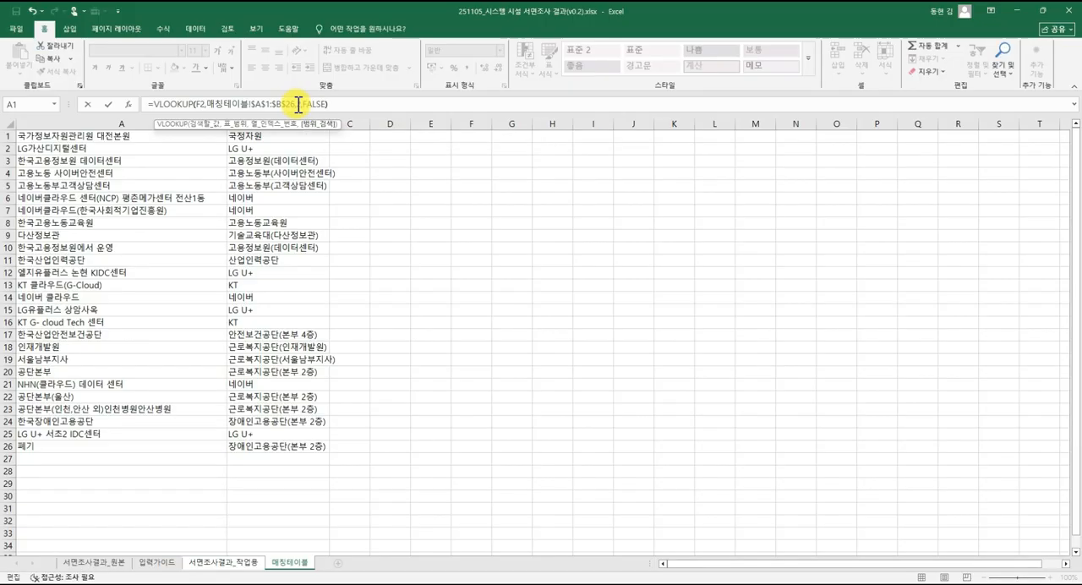
pyautogui.press('Return')
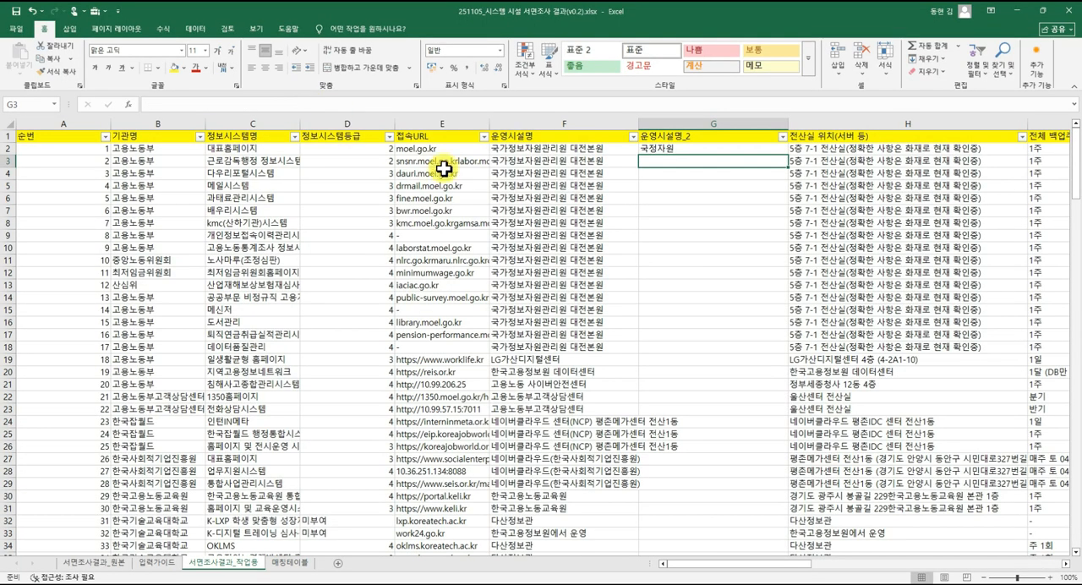
# Fill the G2 lookup formula down the 운영시설명_2 column and check the result in row 4.
pyautogui.click(706, 150)
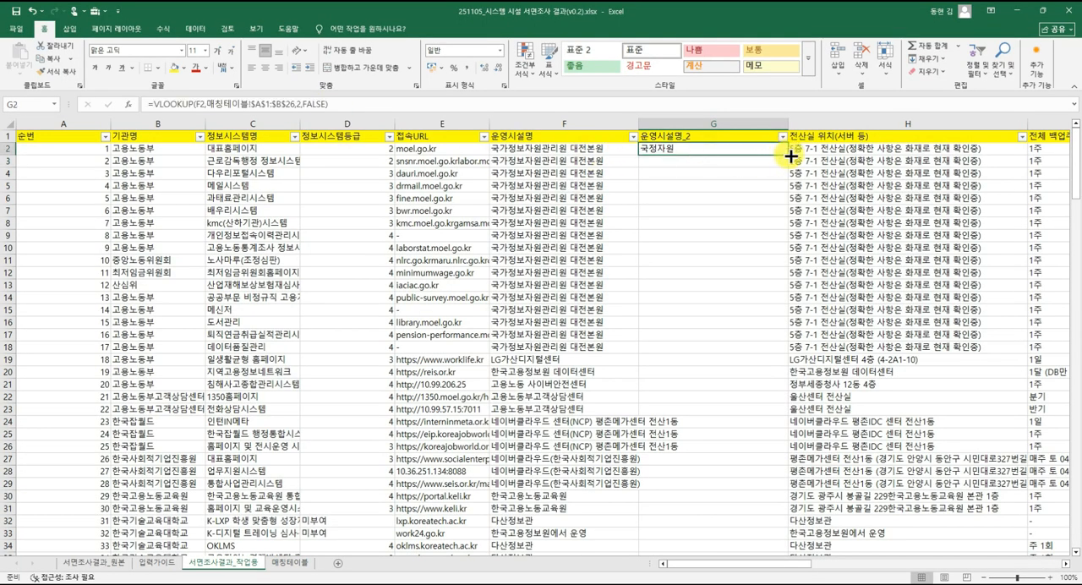
pyautogui.doubleClick(790, 156)
pyautogui.click(564, 173)
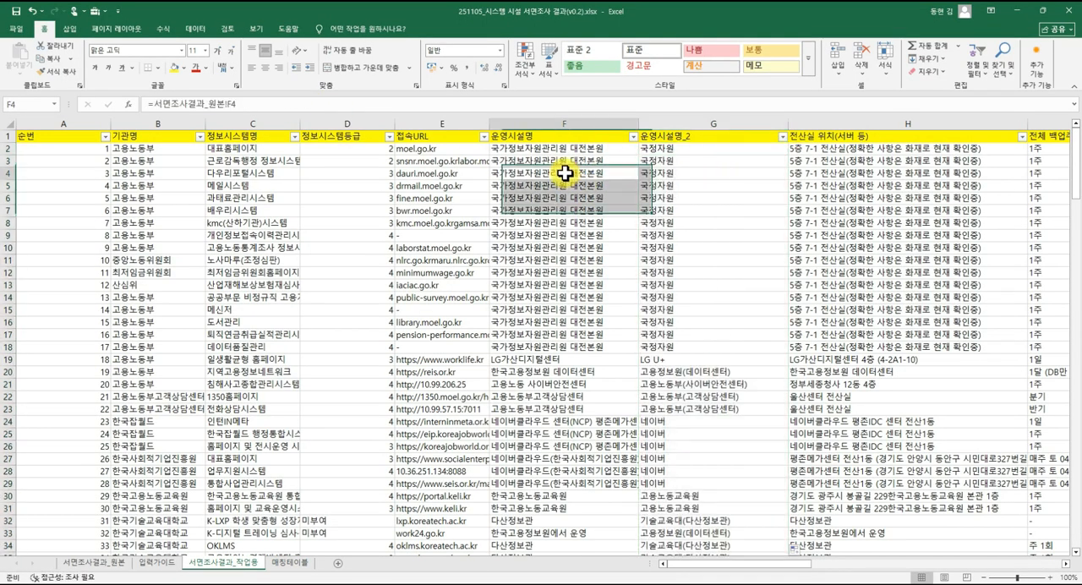
pyautogui.click(683, 173)
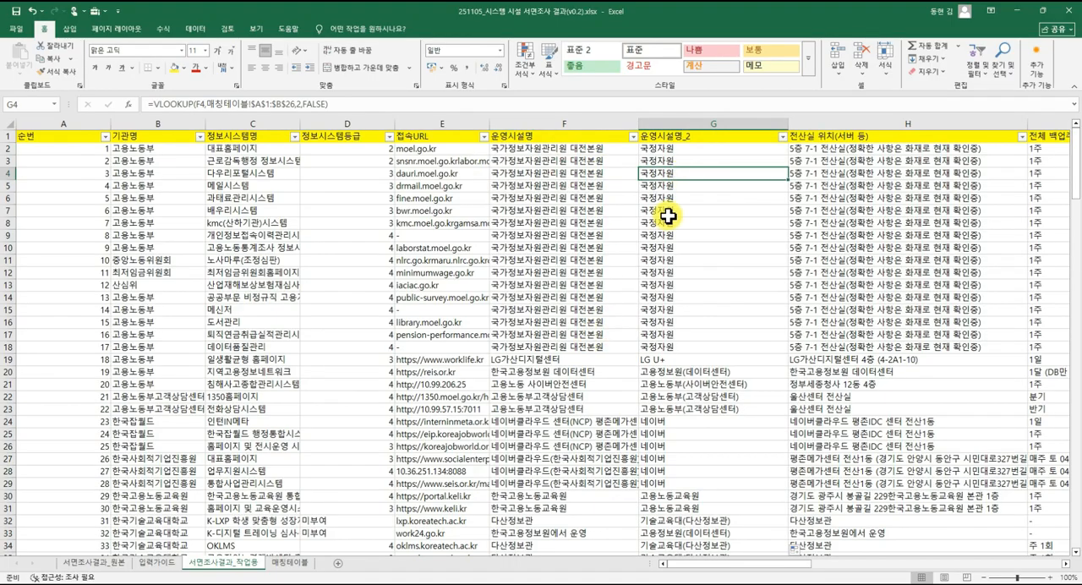
# Compare the name pairs in 매칭테이블 with the lookup formulas in the 운영시설명_2 column of 서면조사결과_작업용.
pyautogui.click(290, 562)
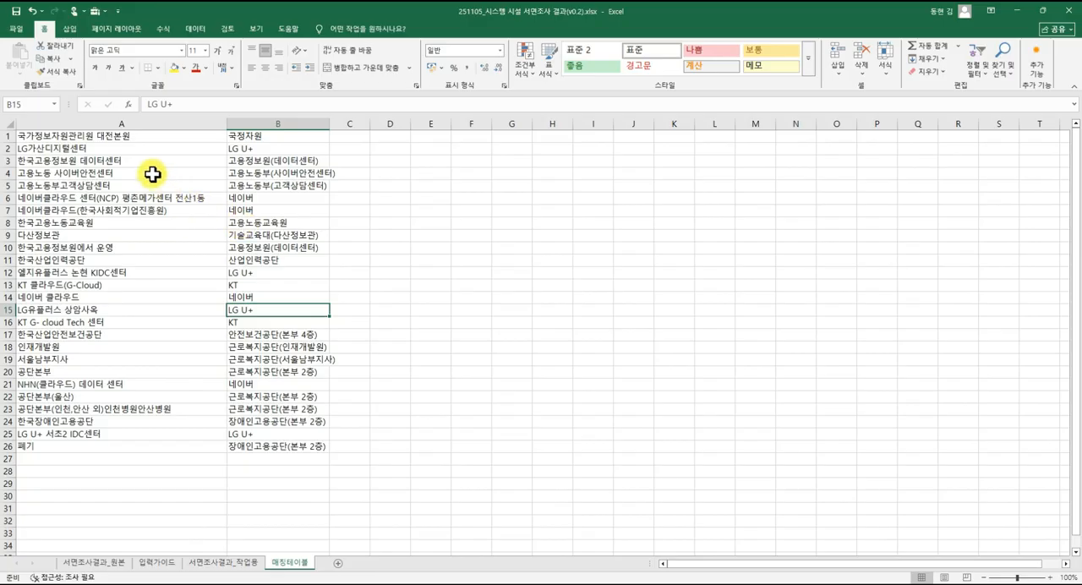
pyautogui.click(252, 172)
pyautogui.click(260, 185)
pyautogui.click(172, 222)
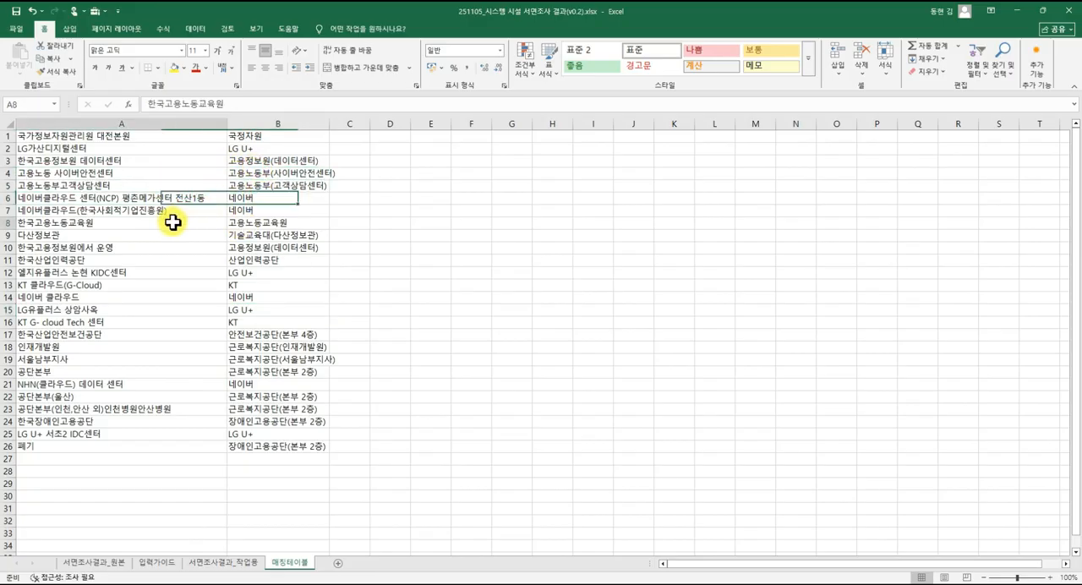
pyautogui.click(242, 234)
pyautogui.click(233, 223)
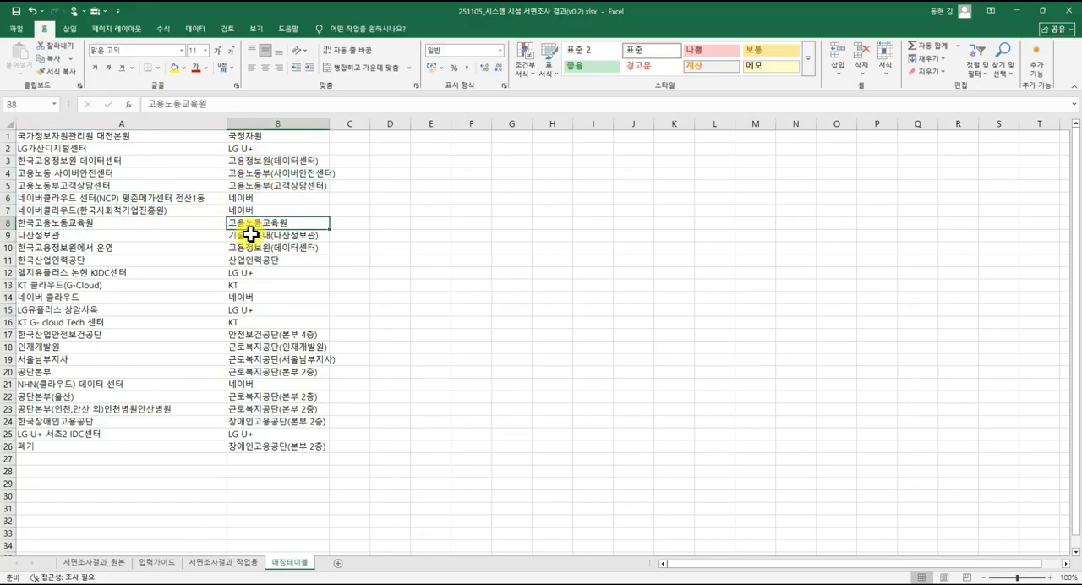
pyautogui.click(234, 563)
pyautogui.click(661, 261)
pyautogui.click(663, 286)
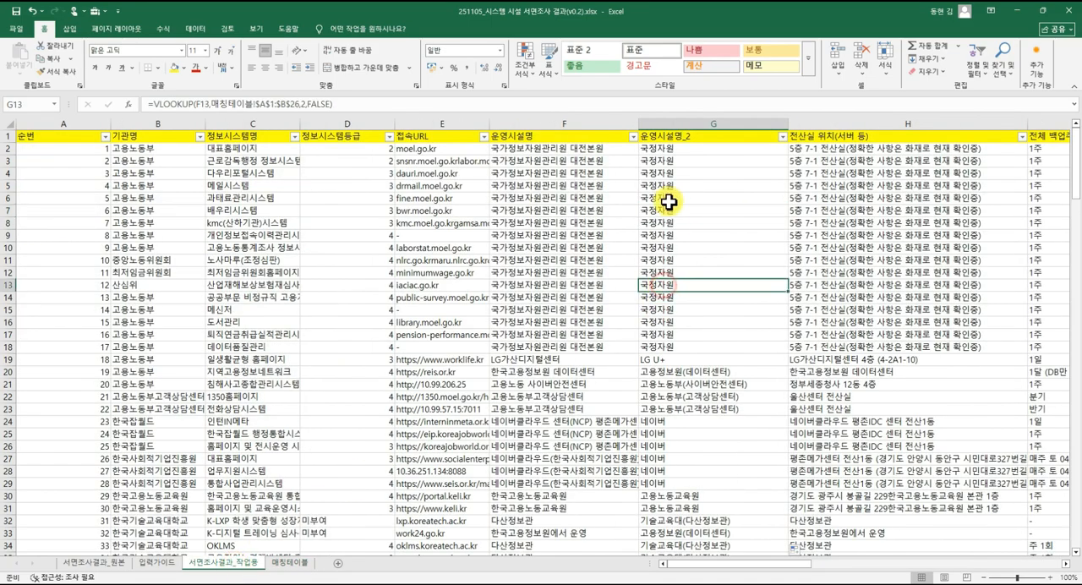
pyautogui.click(668, 199)
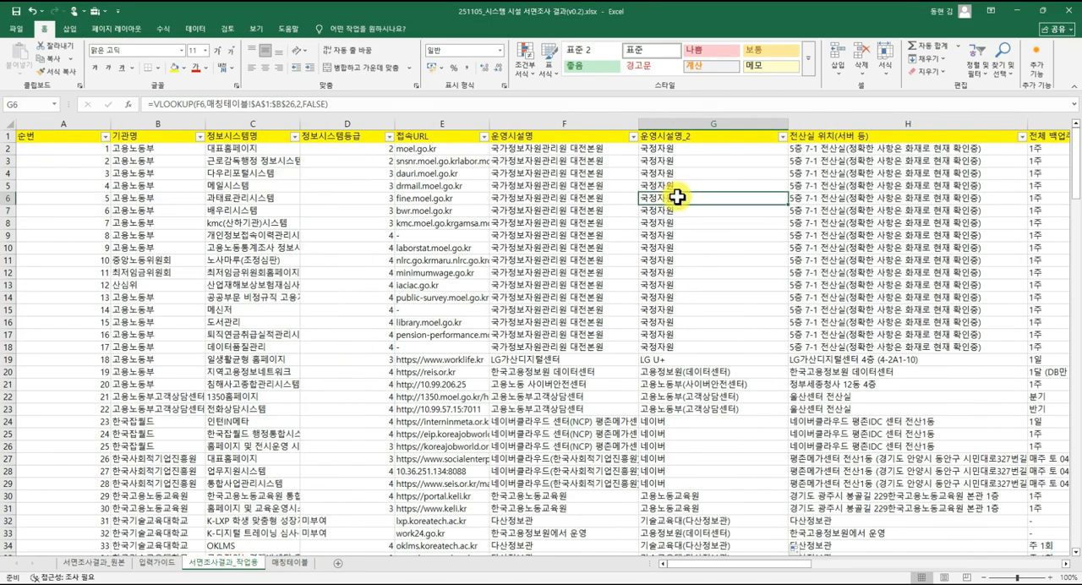
pyautogui.click(683, 183)
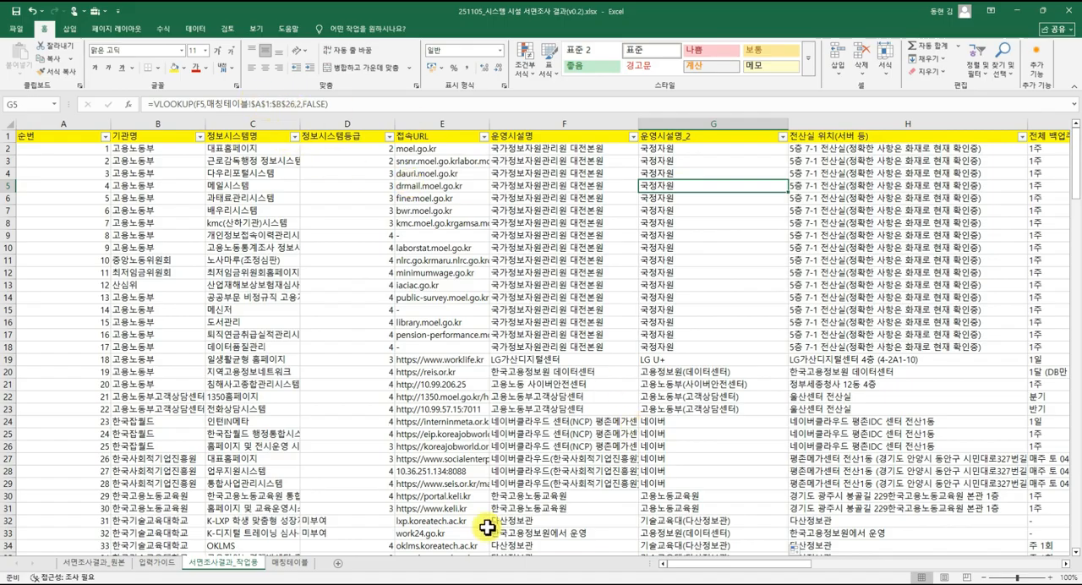
# Enter the relative reference formula =A1 in D1 of 매칭테이블.
pyautogui.click(295, 562)
pyautogui.click(389, 322)
pyautogui.click(397, 160)
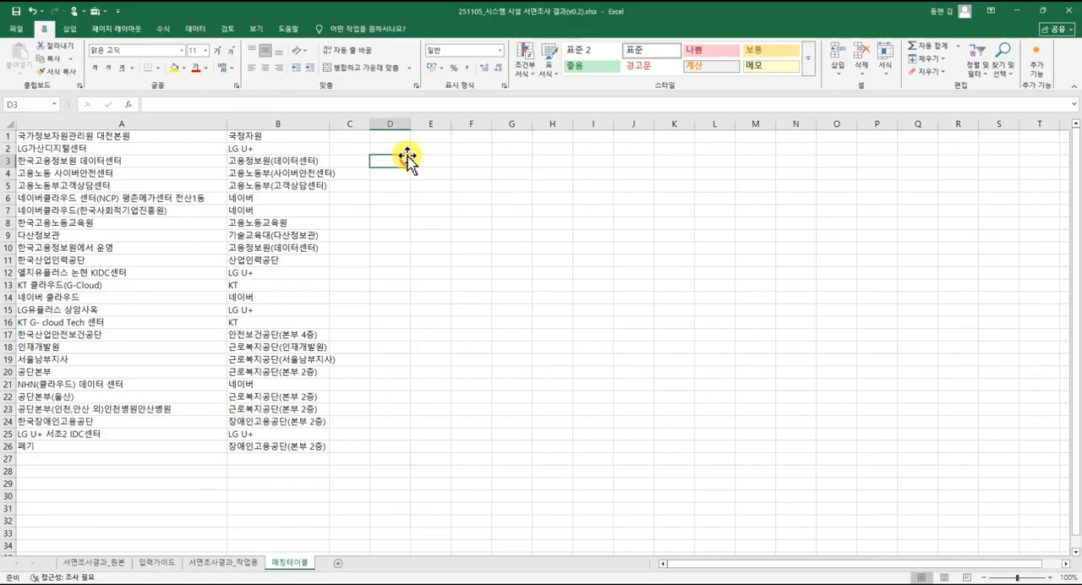
pyautogui.click(398, 137)
pyautogui.write('=')
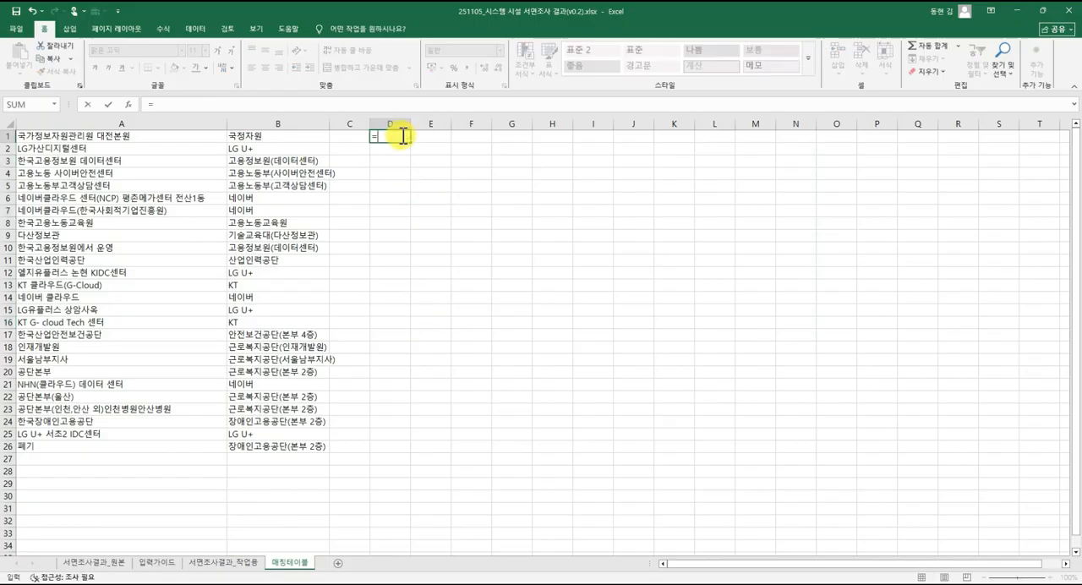
pyautogui.write('ㅁ')
pyautogui.press('BackSpace')
pyautogui.write('A1')
pyautogui.press('Return')
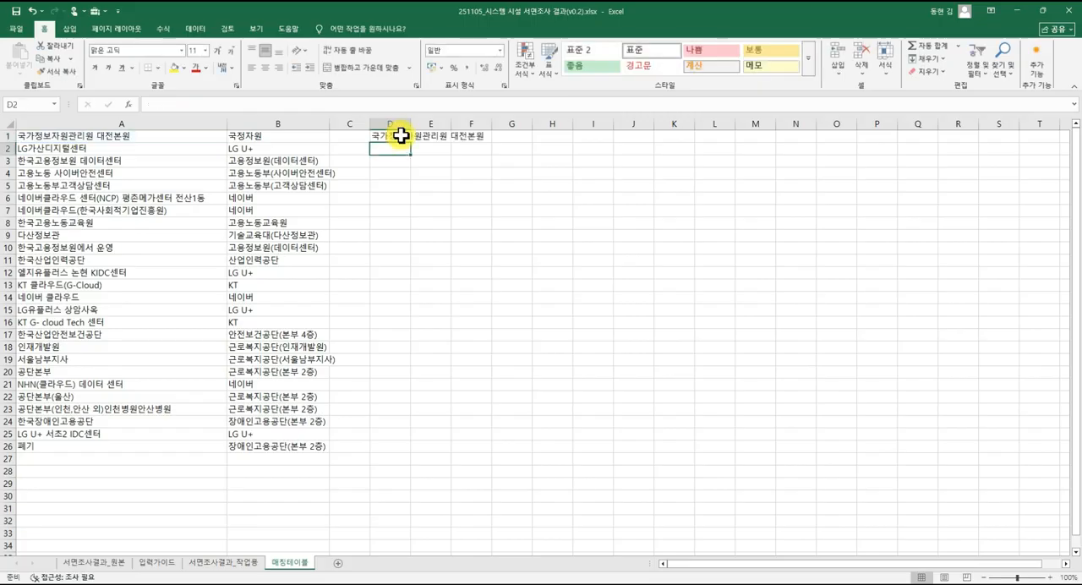
# Widen column D, fill the D1 formula down to D6, and inspect the references in D2 to D5.
pyautogui.moveTo(411, 123); pyautogui.dragTo(500, 124)
pyautogui.click(379, 137)
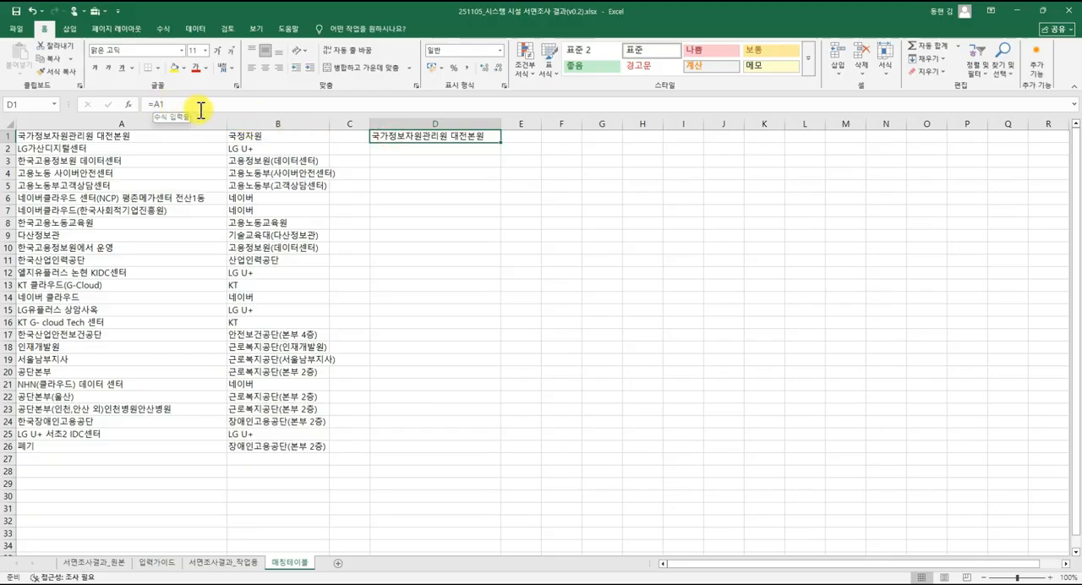
pyautogui.moveTo(500, 142); pyautogui.dragTo(496, 203)
pyautogui.click(466, 149)
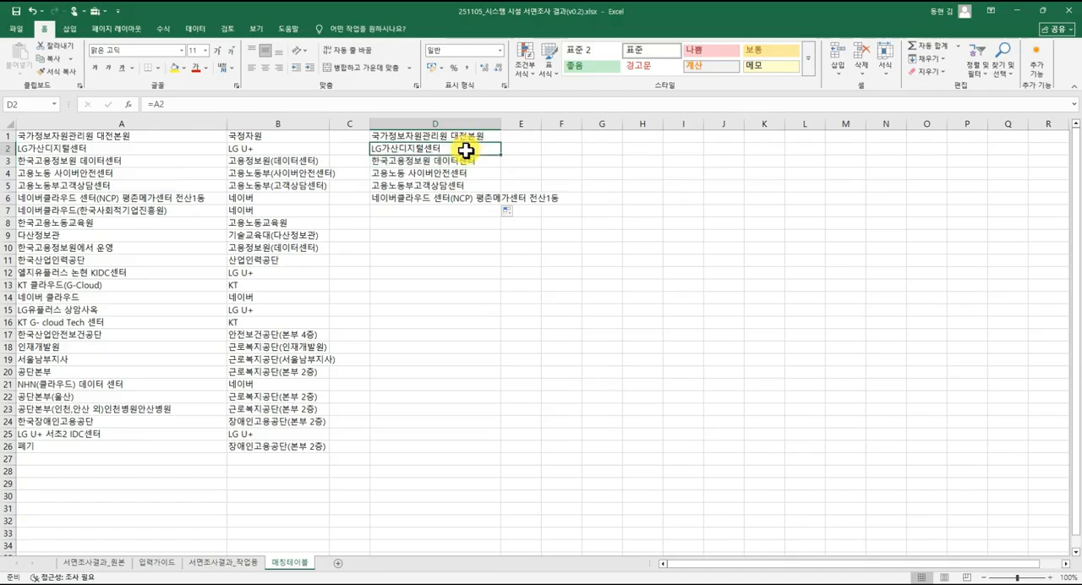
pyautogui.click(466, 161)
pyautogui.click(466, 173)
pyautogui.click(466, 186)
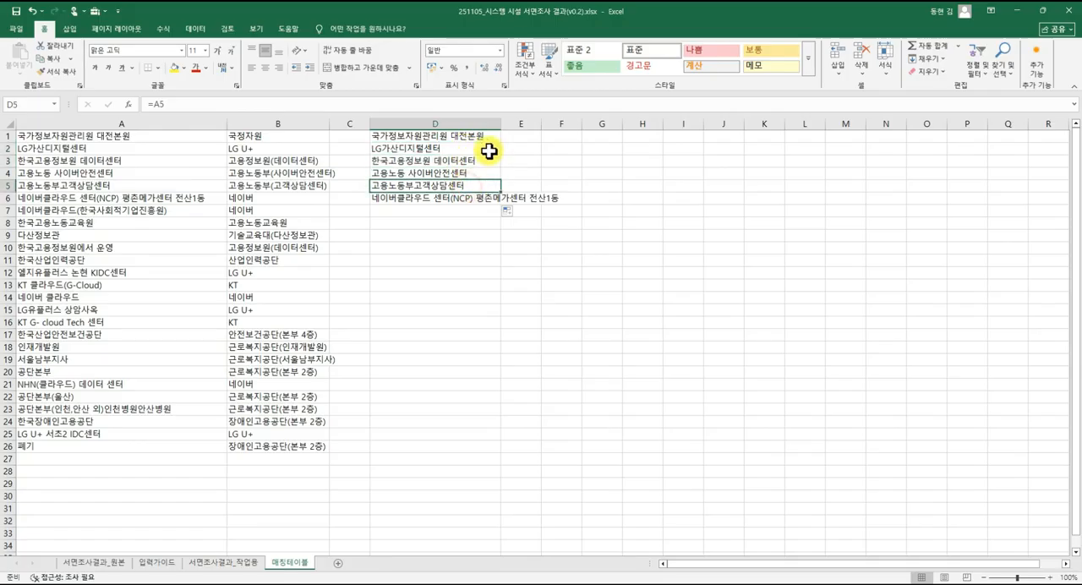
# Fill the relative formulas from column D across to E1:E6 and inspect the references in E1 to E3.
pyautogui.moveTo(487, 134); pyautogui.dragTo(528, 203)
pyautogui.click(472, 133)
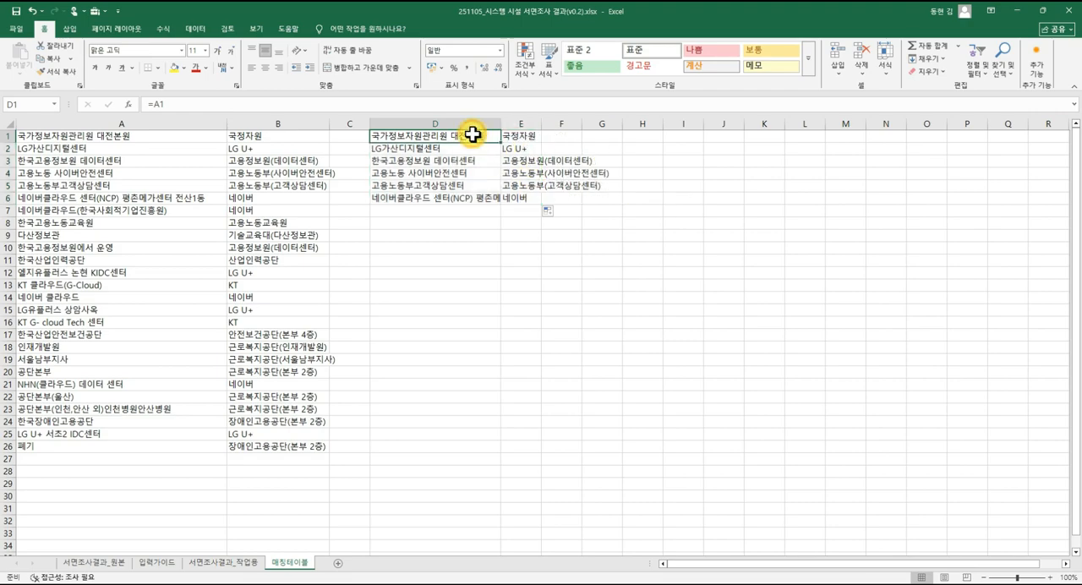
pyautogui.click(517, 135)
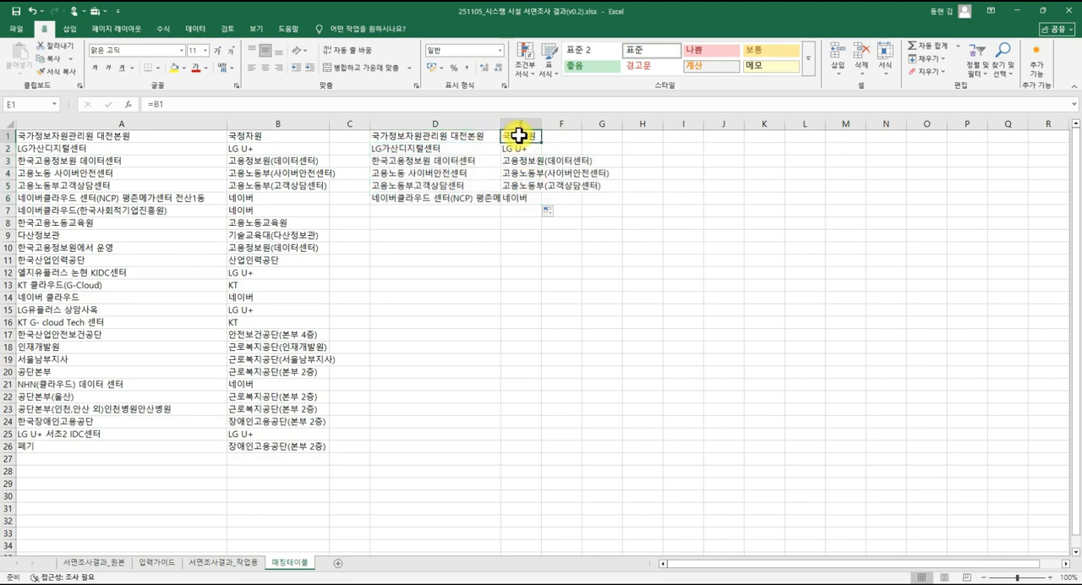
pyautogui.press('Down')
pyautogui.press('Down')
pyautogui.press('Down')
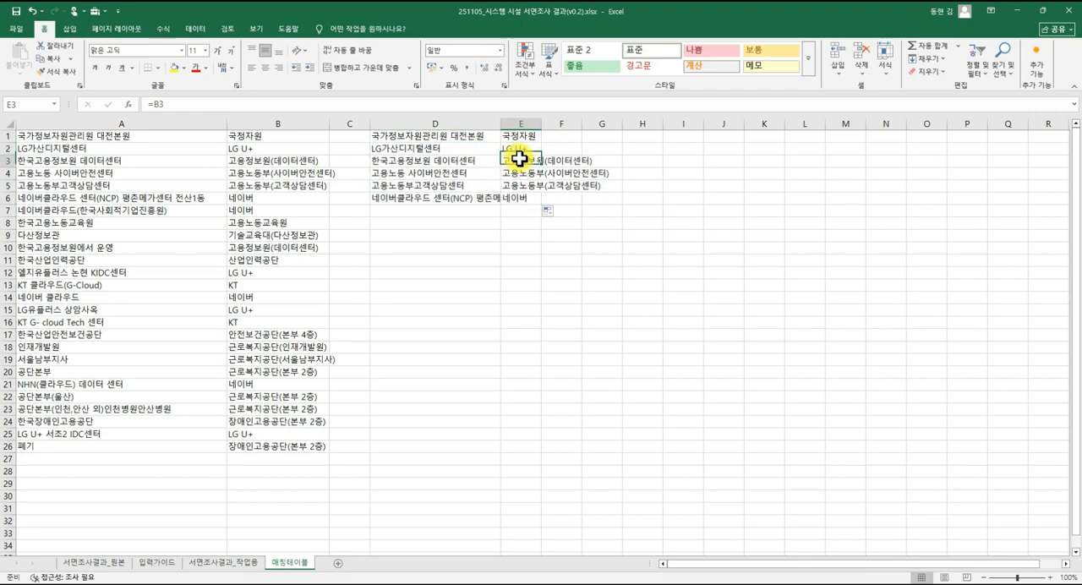
pyautogui.click(519, 136)
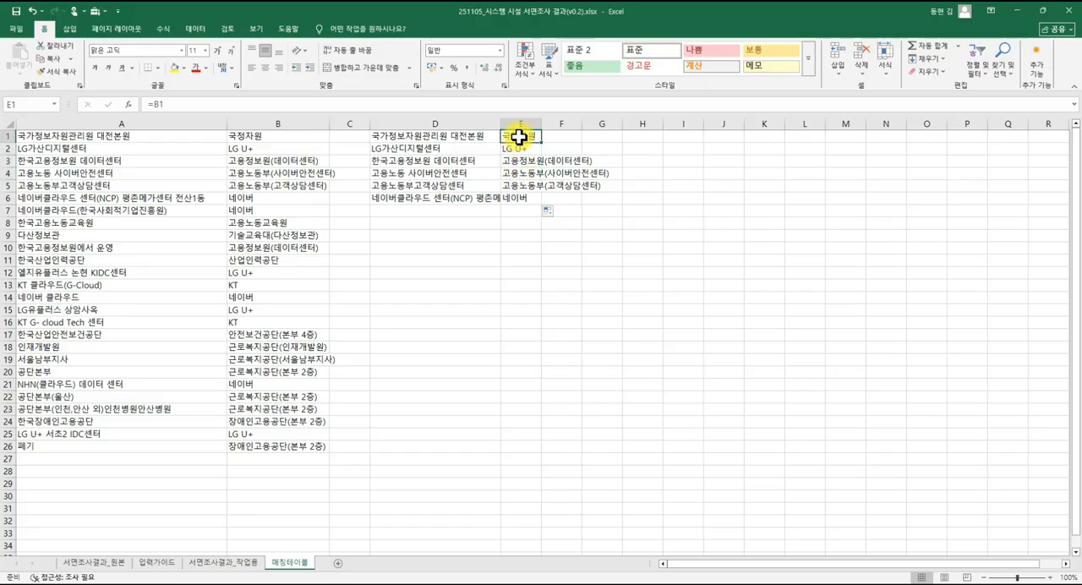
# Clear the filled formulas in E1:E6 and D2:D6, keeping only the formula in D1.
pyautogui.moveTo(519, 135); pyautogui.dragTo(517, 198)
pyautogui.press('Delete')
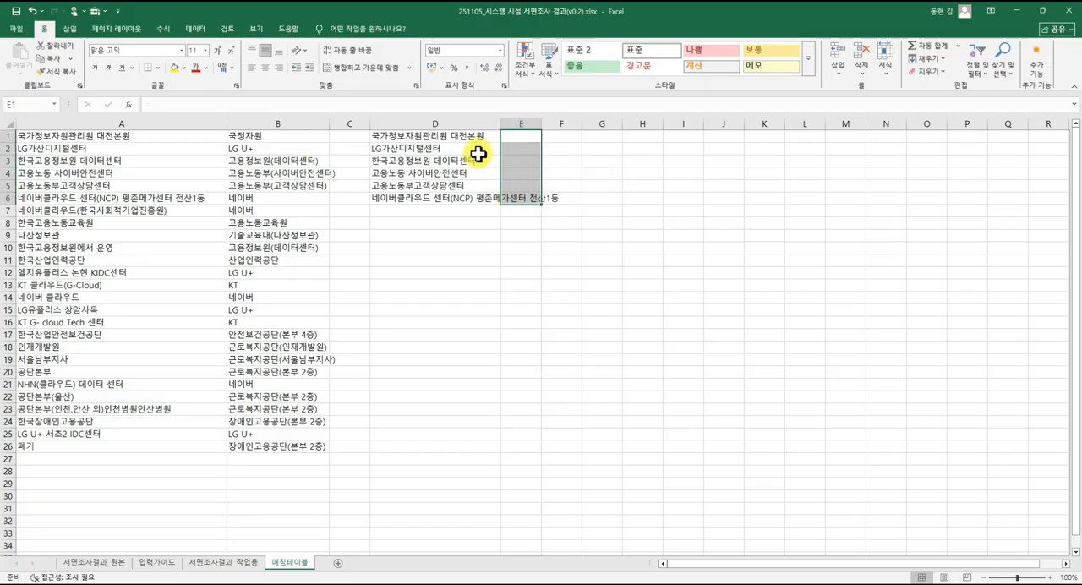
pyautogui.moveTo(479, 149); pyautogui.dragTo(478, 198)
pyautogui.press('Delete')
# Change the formula in D1 to the absolute reference =$A$1.
pyautogui.click(448, 136)
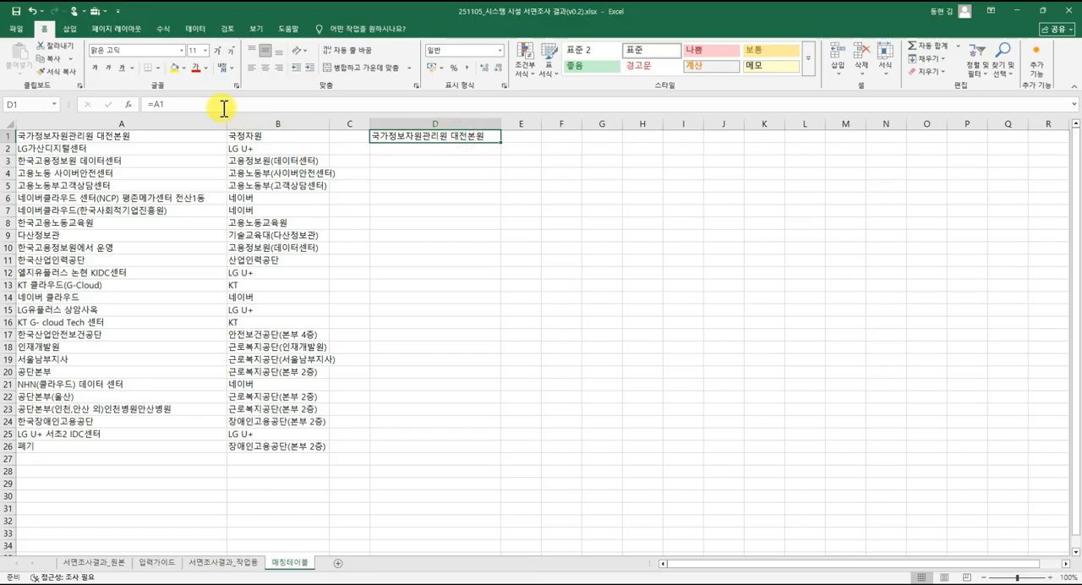
pyautogui.click(157, 105)
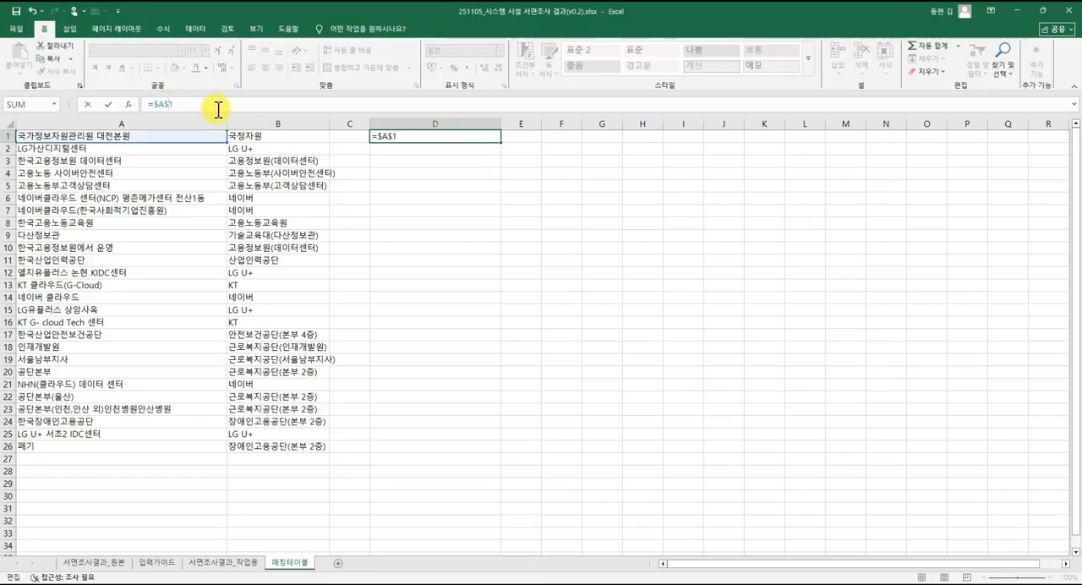
pyautogui.hotkey('ctrl', 'Return')
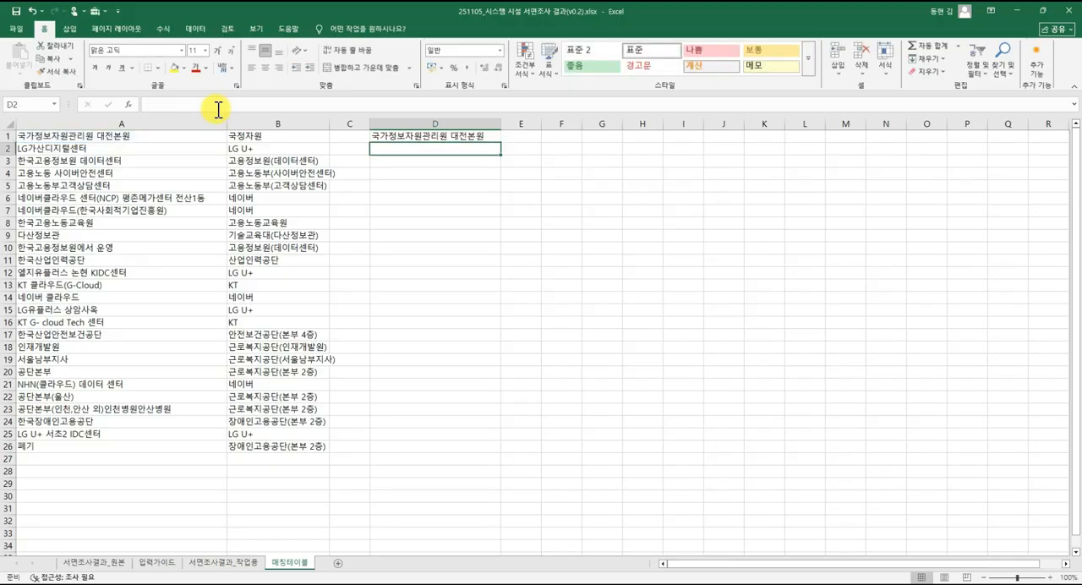
# Fill the absolute reference from D1 over D1:E5 and inspect the references in the filled cells.
pyautogui.click(467, 138)
pyautogui.moveTo(500, 145); pyautogui.dragTo(532, 193)
pyautogui.click(483, 139)
pyautogui.click(484, 148)
pyautogui.click(531, 149)
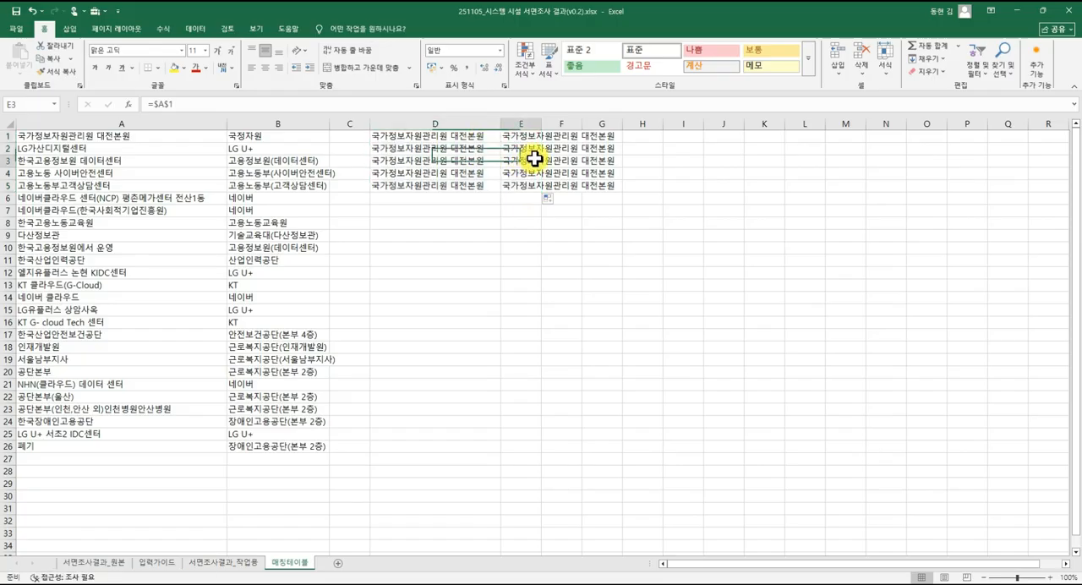
pyautogui.click(528, 161)
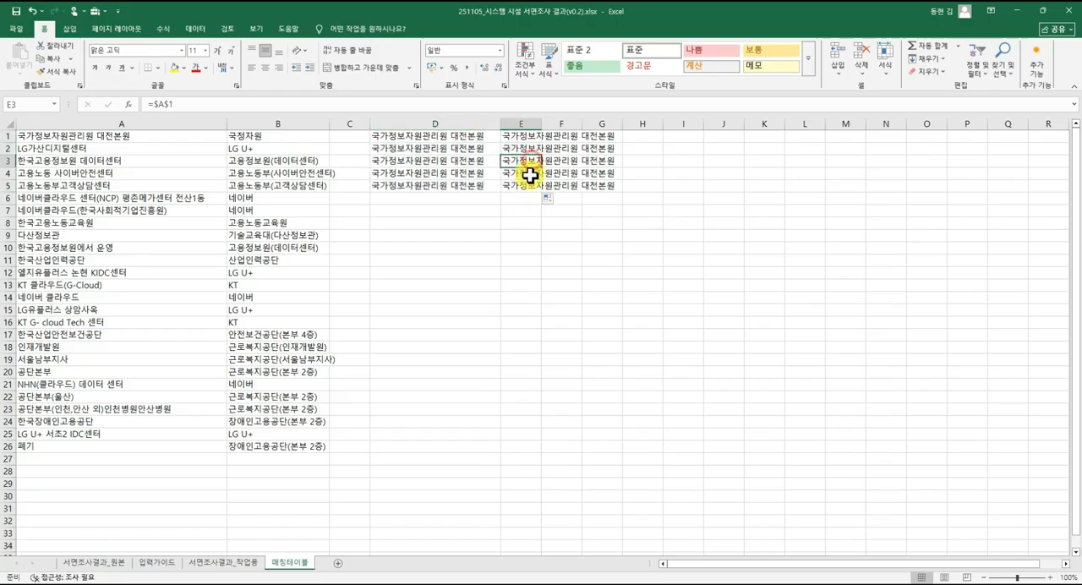
pyautogui.click(528, 172)
pyautogui.click(528, 185)
# Clear the absolute-reference copies from E1:E5 and D2:D5, keeping only D1.
pyautogui.moveTo(527, 138); pyautogui.dragTo(526, 185)
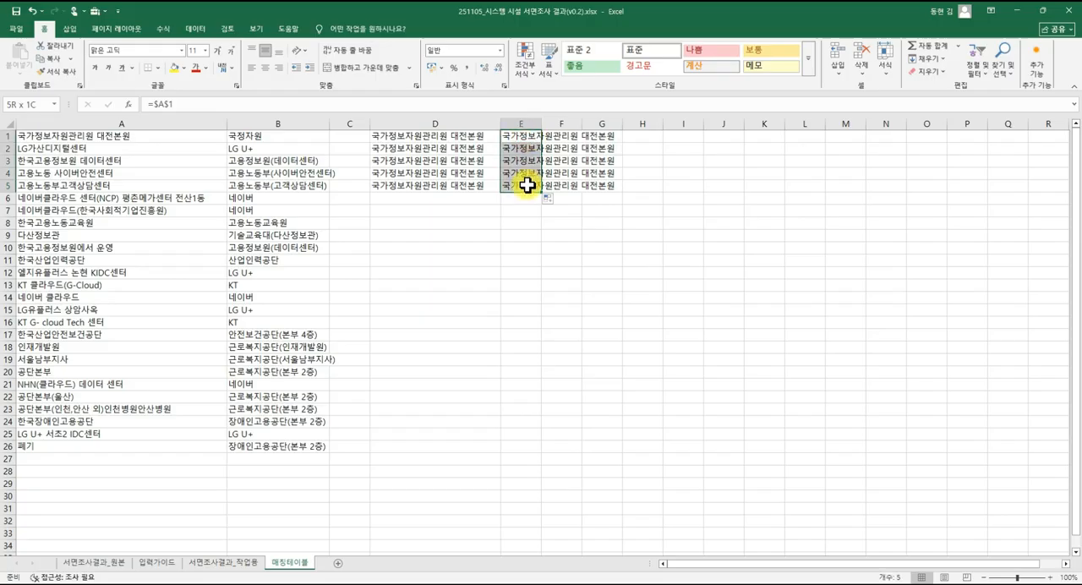
pyautogui.press('Delete')
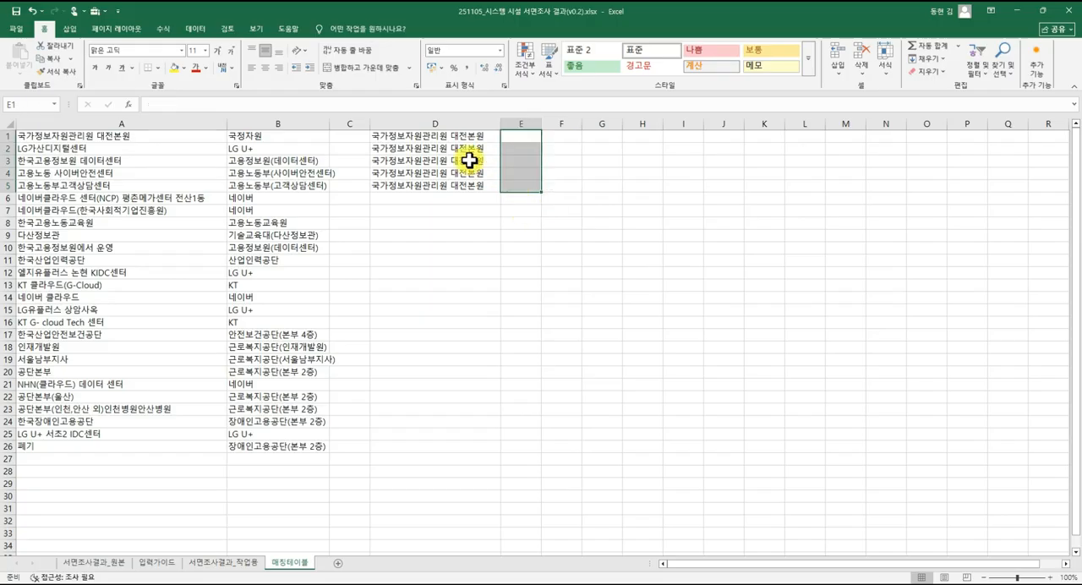
pyautogui.moveTo(469, 149); pyautogui.dragTo(470, 187)
pyautogui.press('Delete')
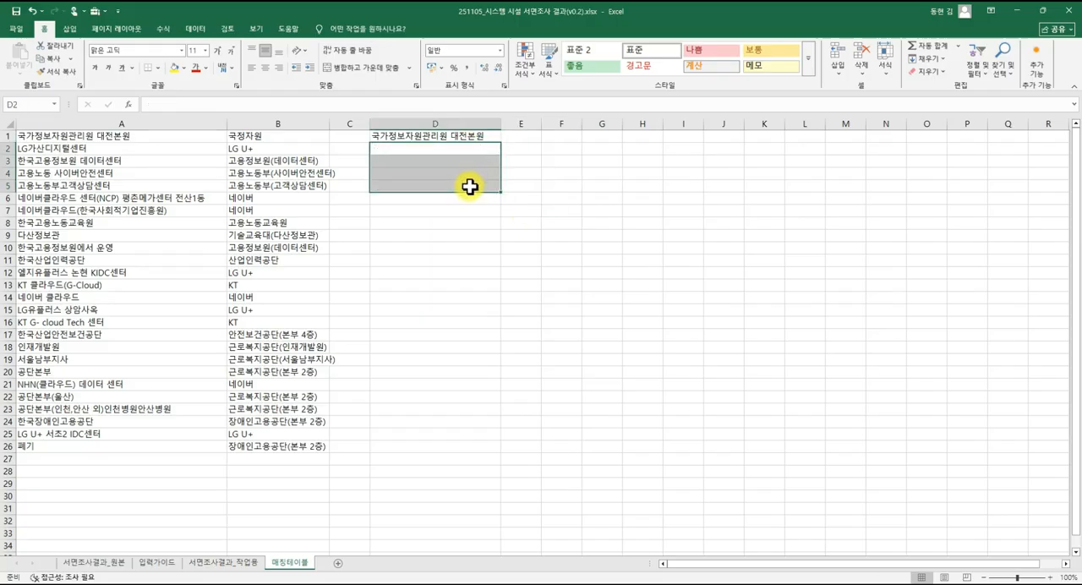
# Change the formula in D1 to the mixed reference =$A1.
pyautogui.click(470, 137)
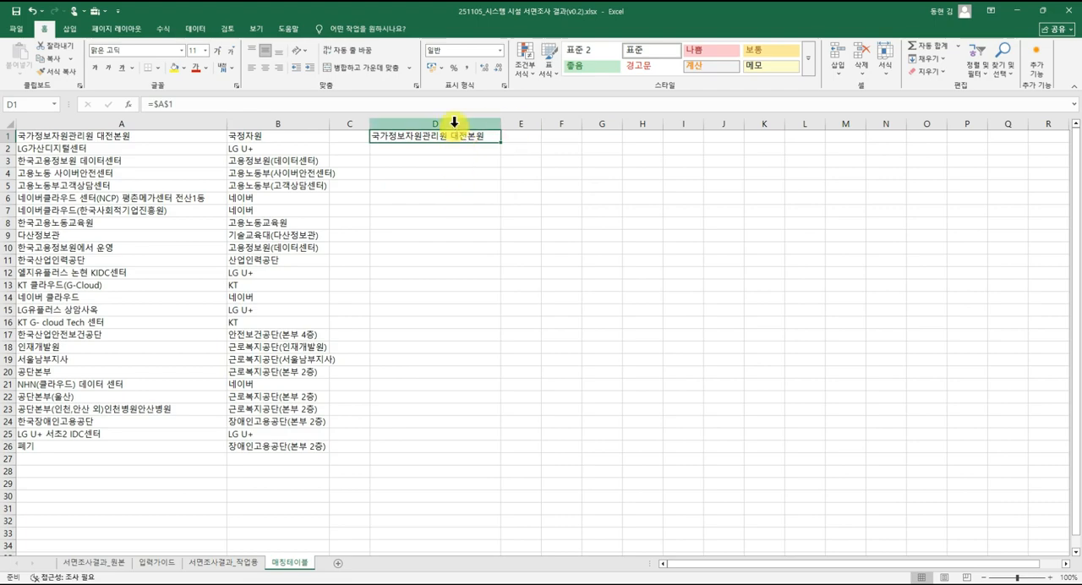
pyautogui.click(164, 102)
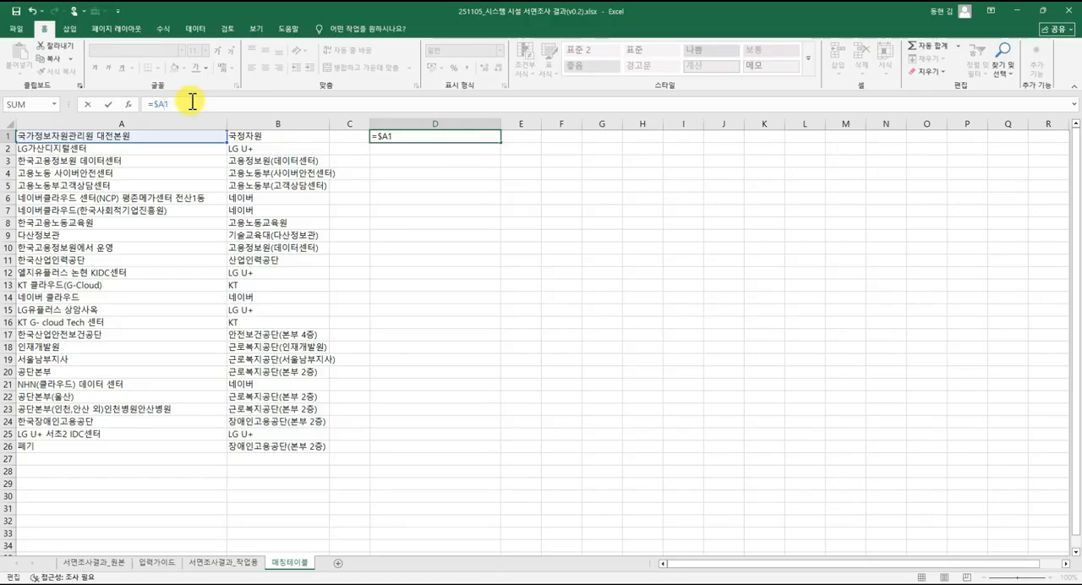
pyautogui.press('Return')
# Fill the mixed reference from D1 over D1:F7 and inspect the references in E1 and D1.
pyautogui.click(394, 138)
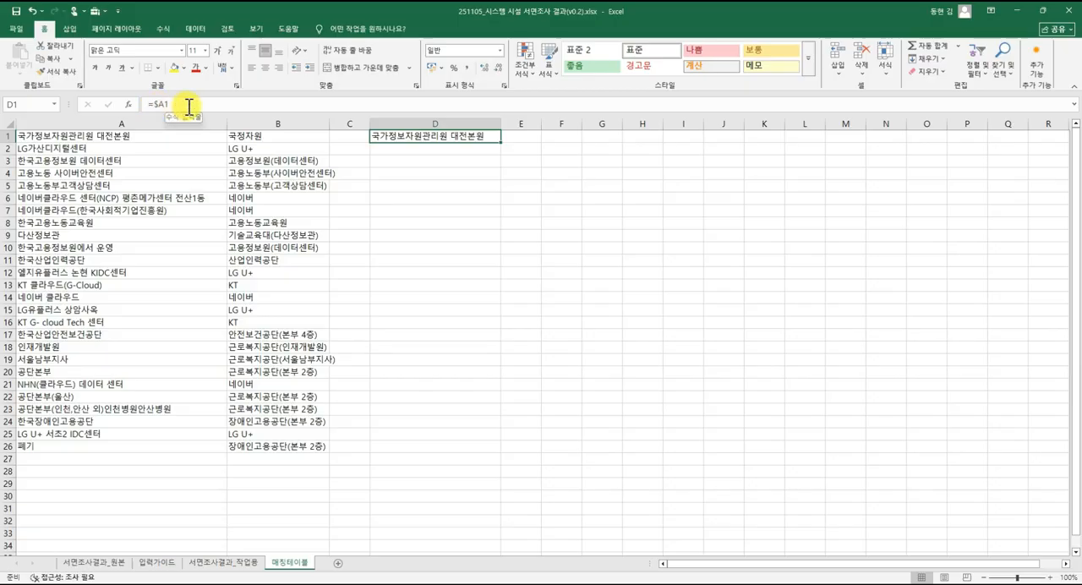
pyautogui.moveTo(501, 142); pyautogui.dragTo(567, 212)
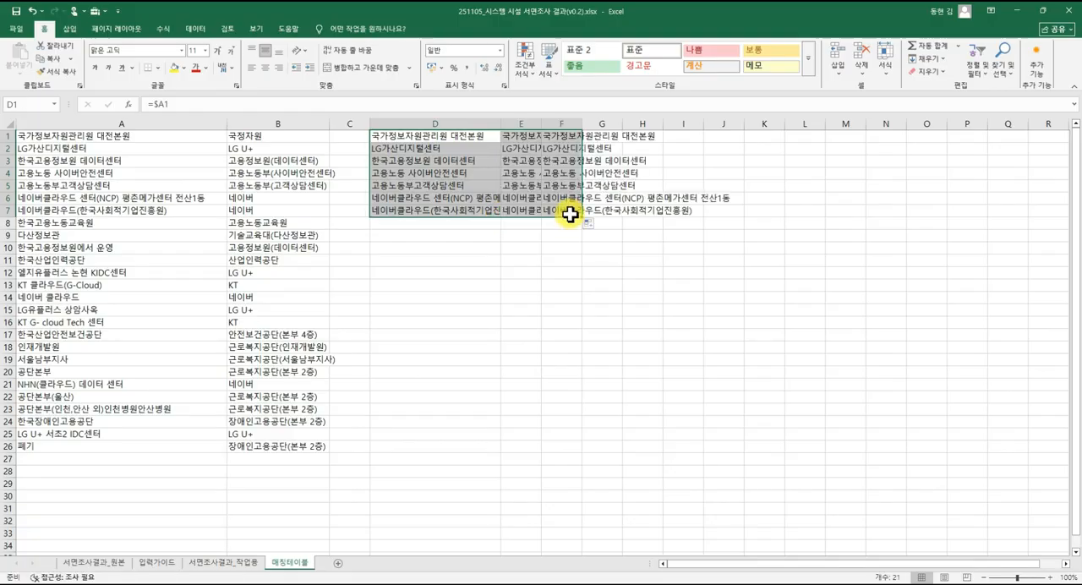
pyautogui.click(523, 139)
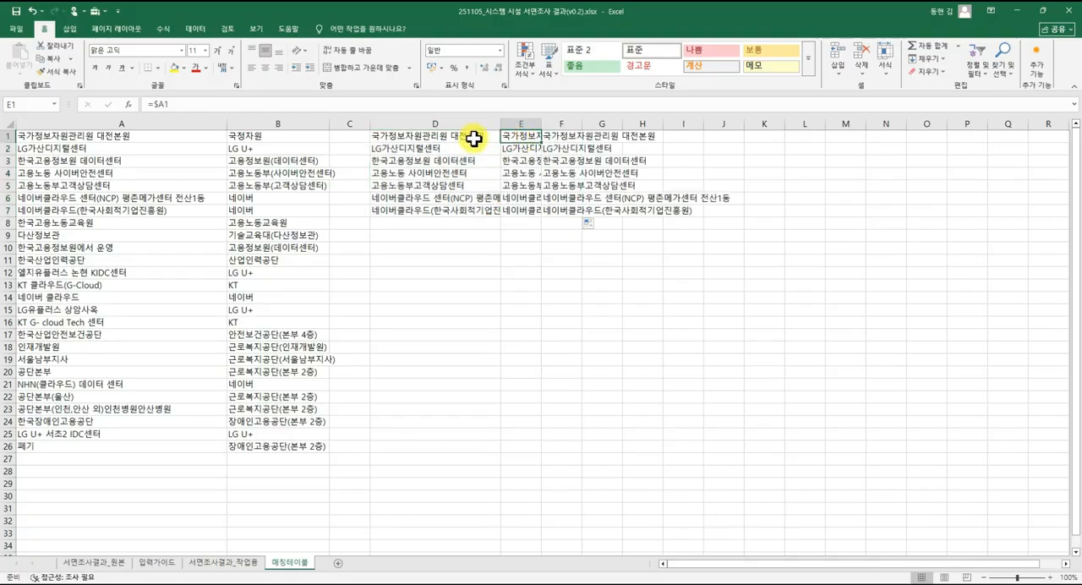
pyautogui.moveTo(464, 140); pyautogui.dragTo(562, 210)
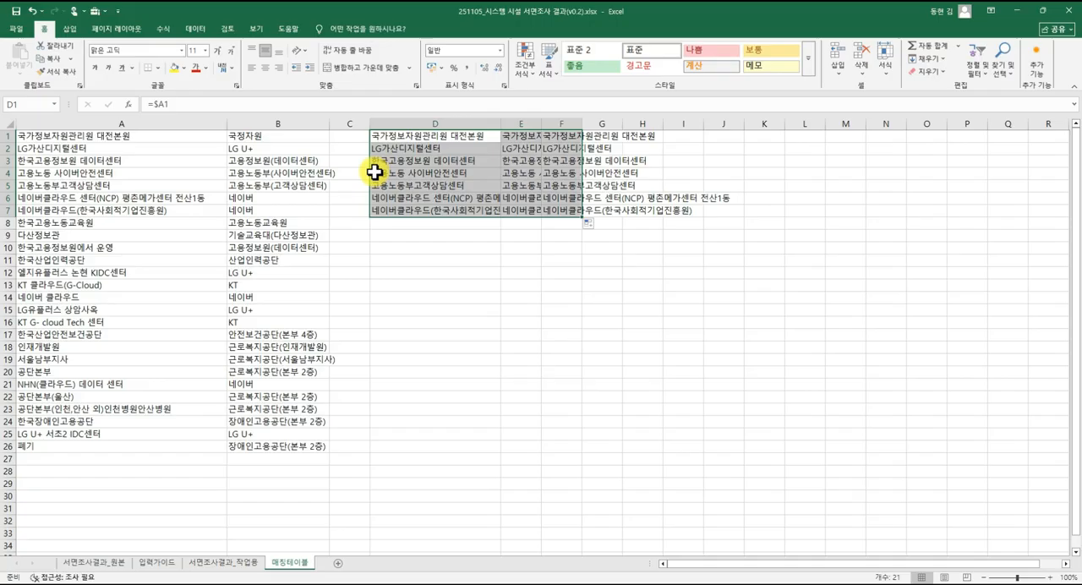
pyautogui.click(461, 136)
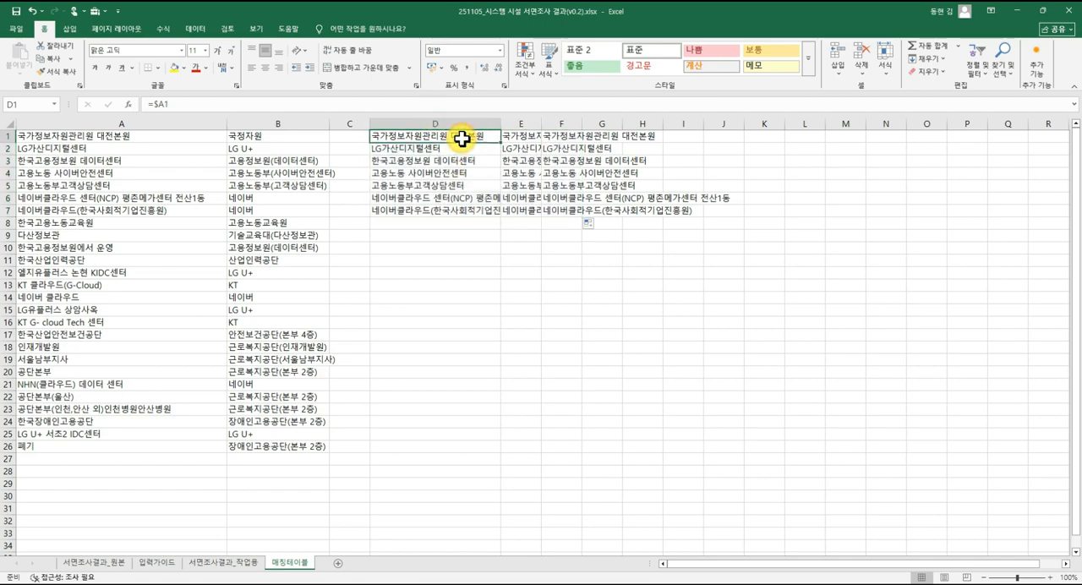
# Clear all the reference examples from D1:F7 of 매칭테이블.
pyautogui.moveTo(464, 138); pyautogui.dragTo(572, 215)
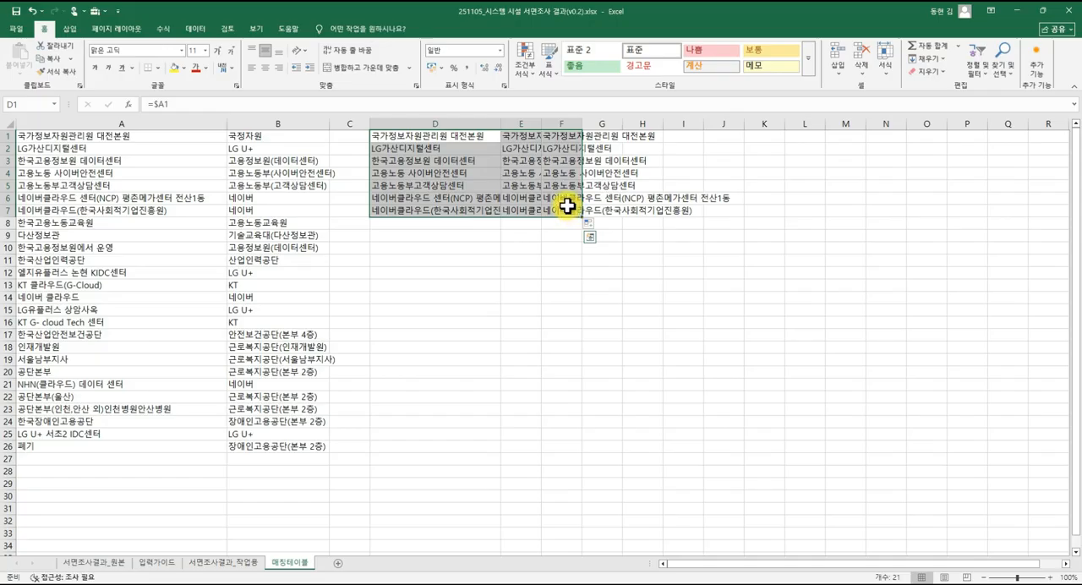
pyautogui.press('Delete')
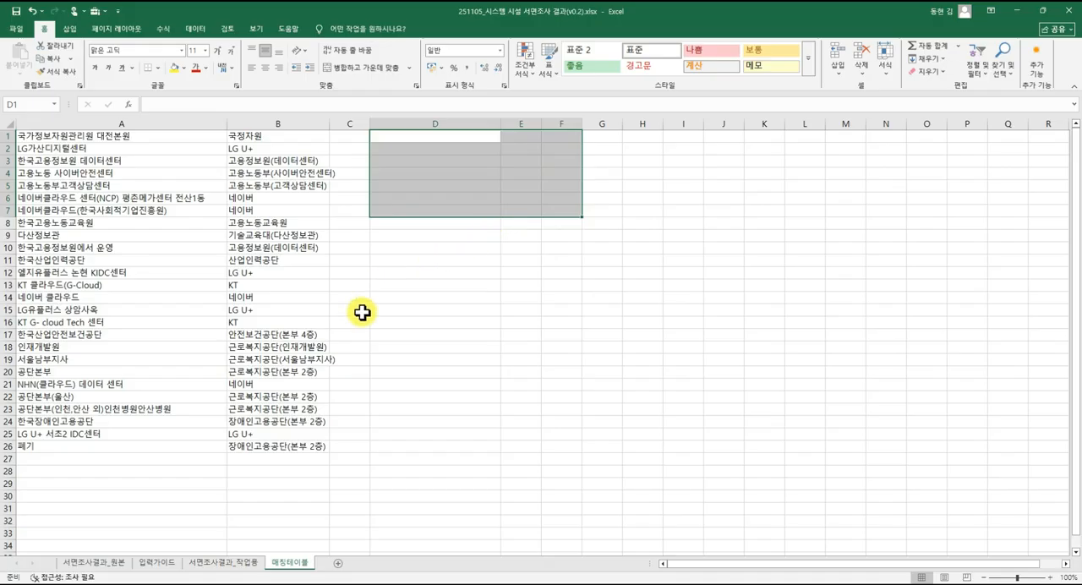
pyautogui.click(306, 237)
# Compare the table range A1:B26 in 매칭테이블 with the absolute range in the G5 lookup formula of 서면조사결과_작업용, leaving the formula unedited.
pyautogui.moveTo(144, 138); pyautogui.dragTo(253, 442)
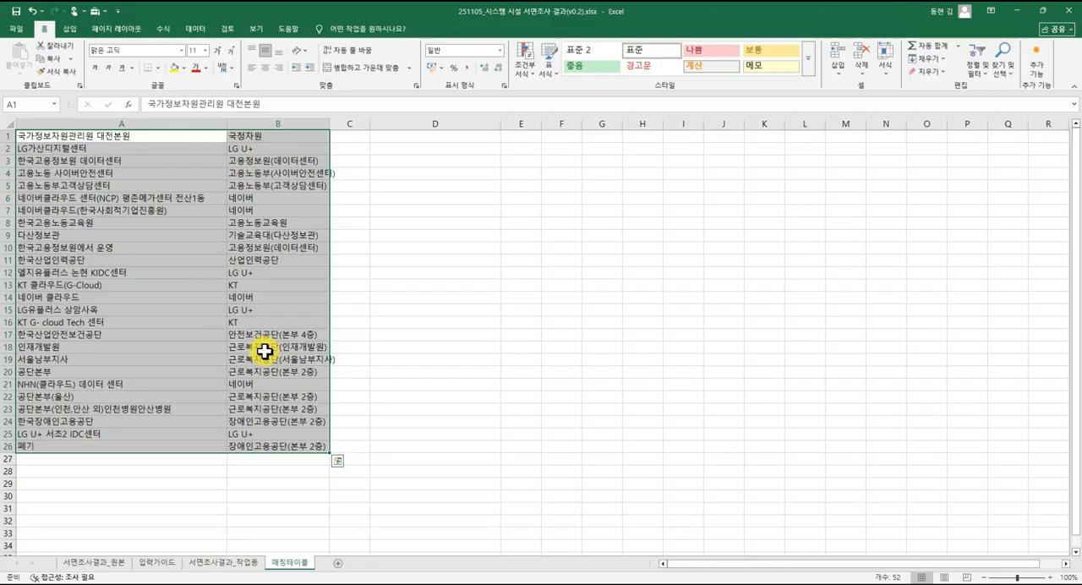
pyautogui.click(246, 566)
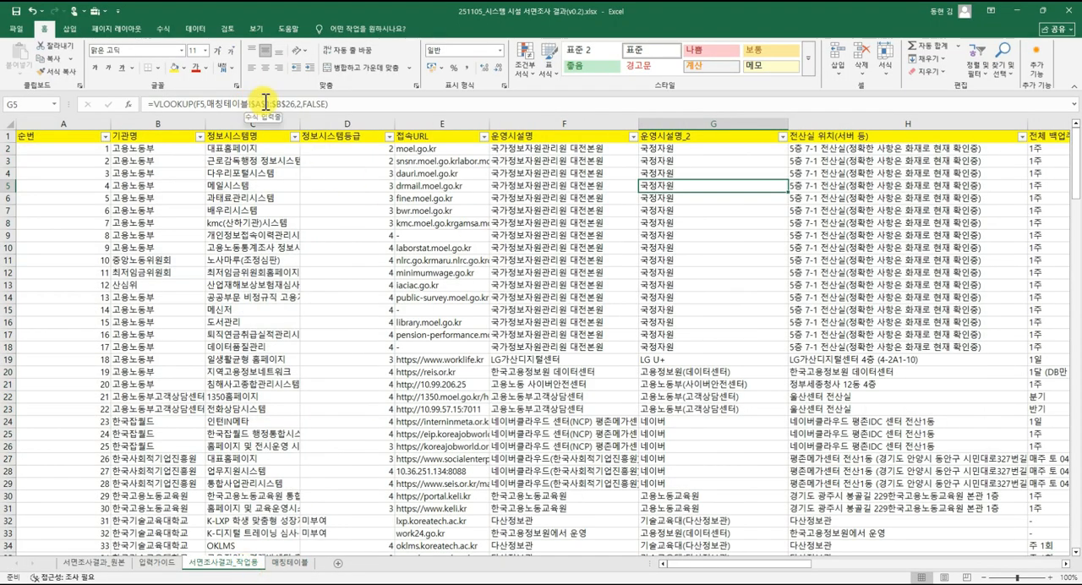
pyautogui.moveTo(253, 106); pyautogui.dragTo(294, 104)
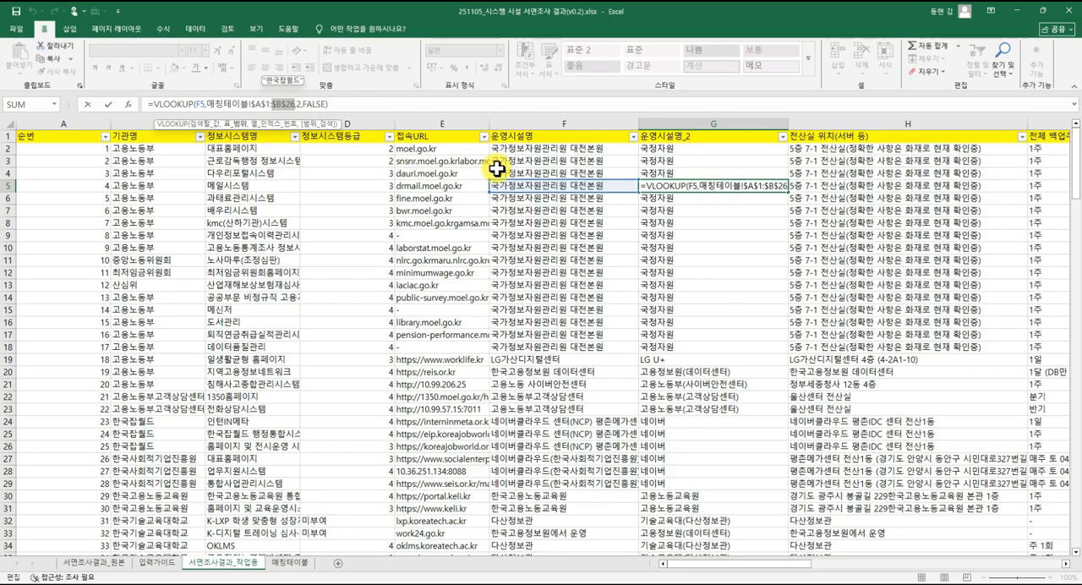
pyautogui.click(649, 146)
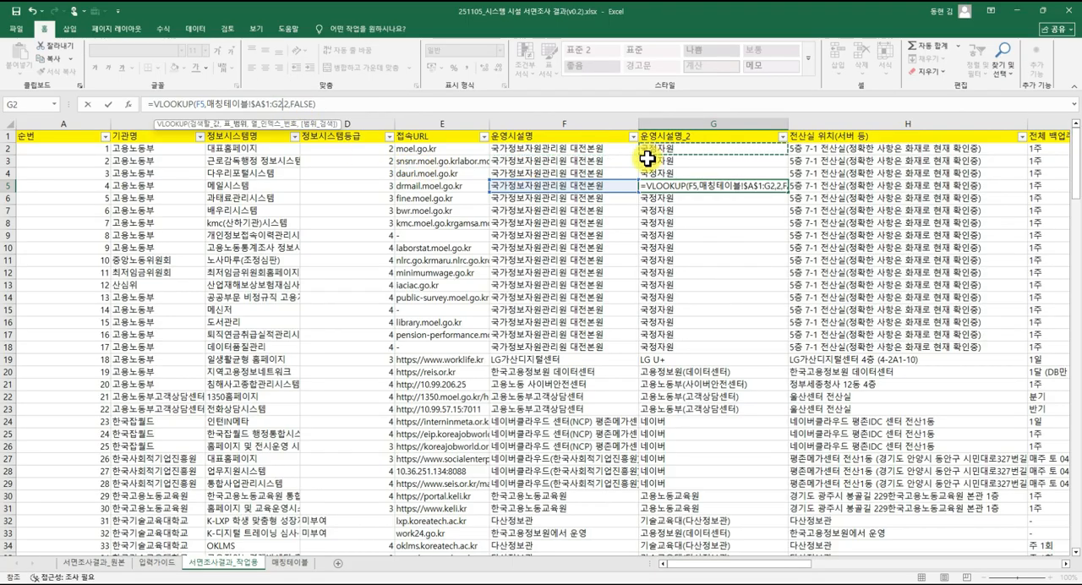
pyautogui.press('Escape')
pyautogui.click(647, 158)
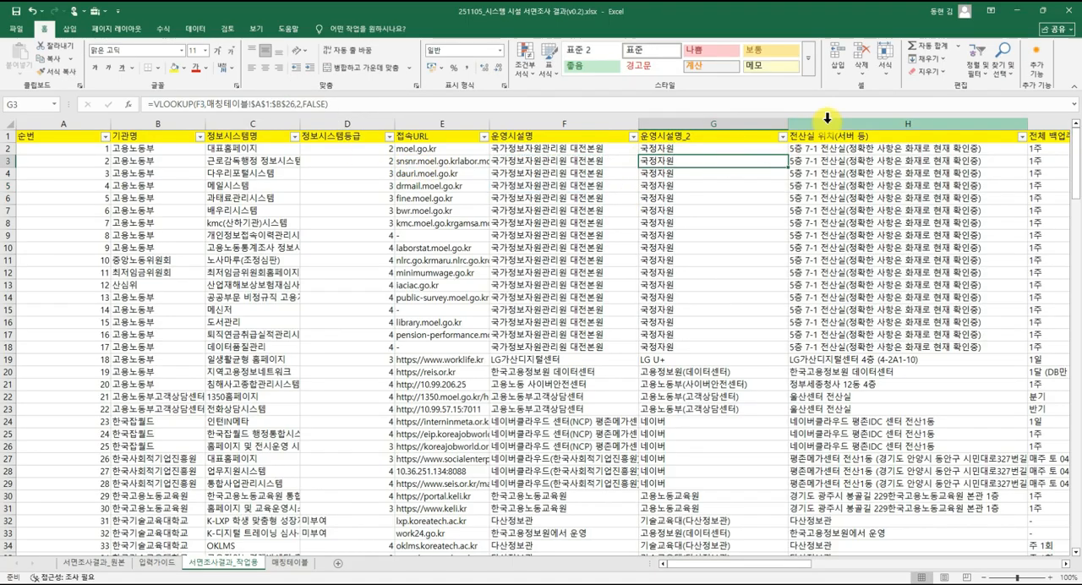
# Insert a column before 전산실 위치(서버 등) in 서면조사결과_작업용 and give it the header 운영시설_분류.
pyautogui.click(827, 118)
pyautogui.rightClick(827, 118)
pyautogui.click(861, 221)
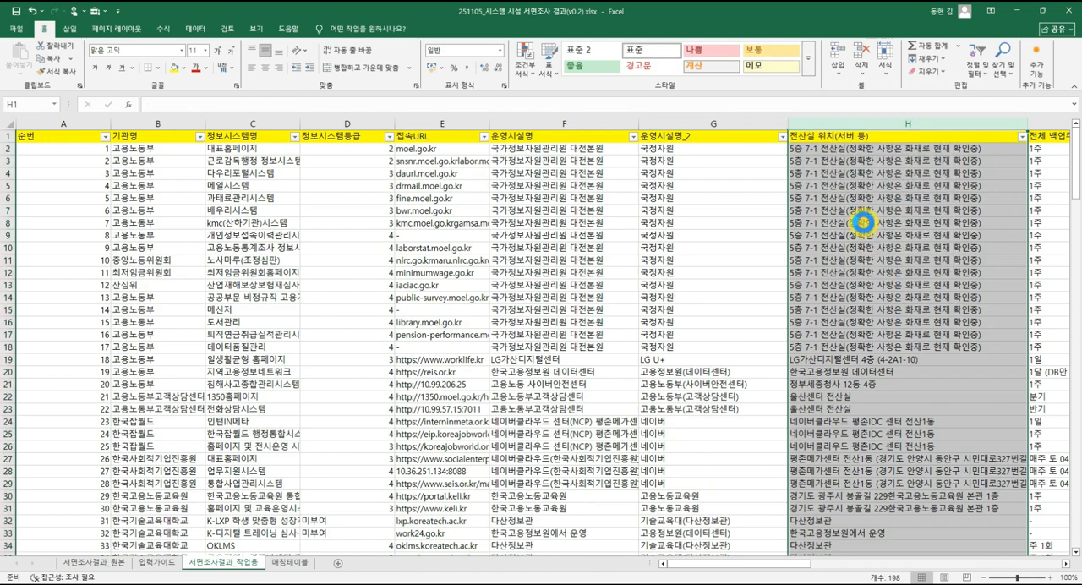
pyautogui.click(833, 136)
pyautogui.write('d')
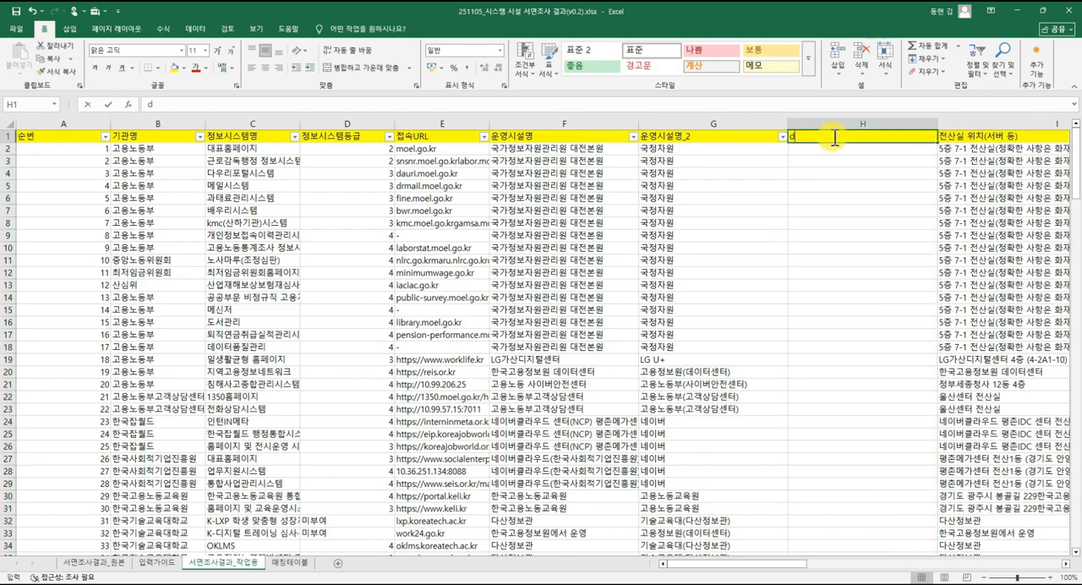
pyautogui.write('n')
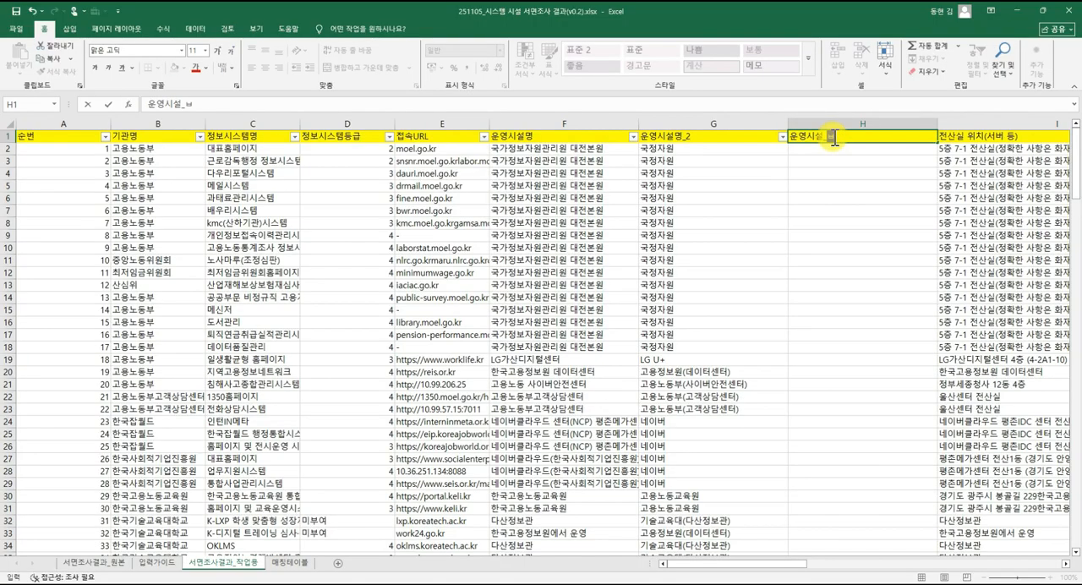
pyautogui.press('Return')
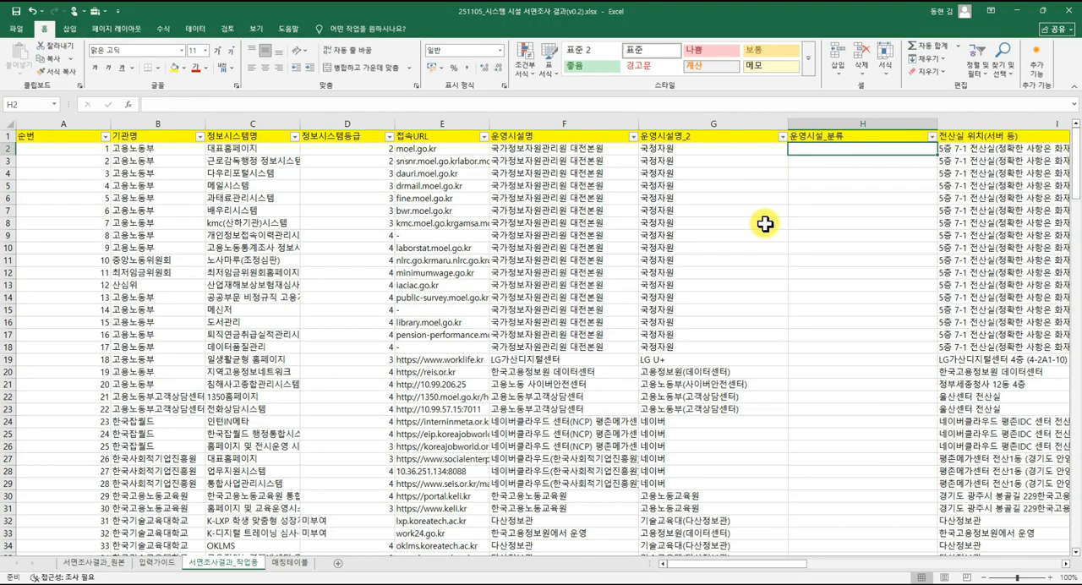
# Review the standardized names in column B of 매칭테이블 and enter the classification 공공 in C1.
pyautogui.click(290, 564)
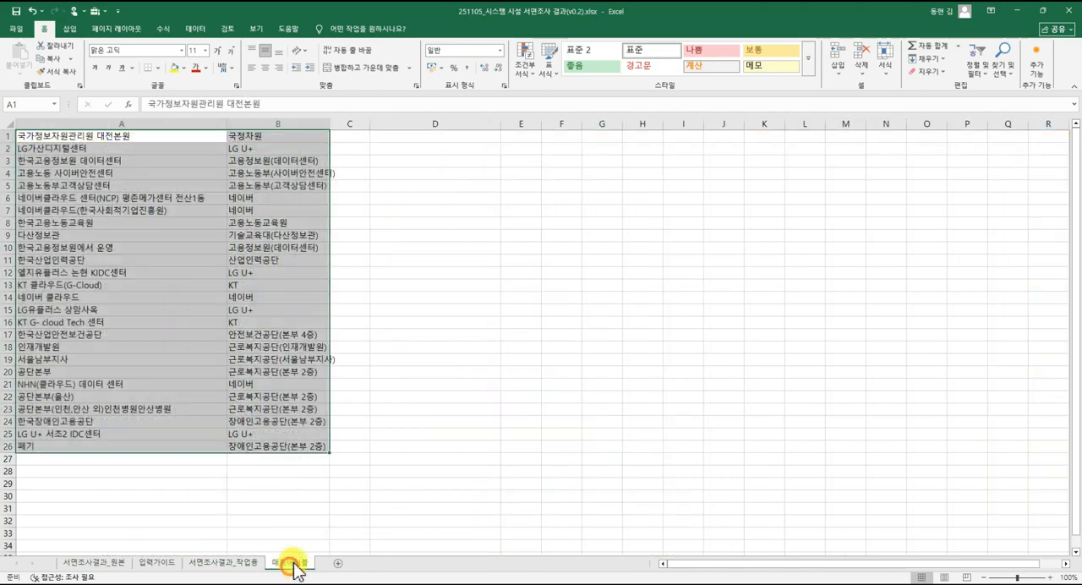
pyautogui.click(319, 365)
pyautogui.click(279, 210)
pyautogui.moveTo(283, 136); pyautogui.dragTo(298, 441)
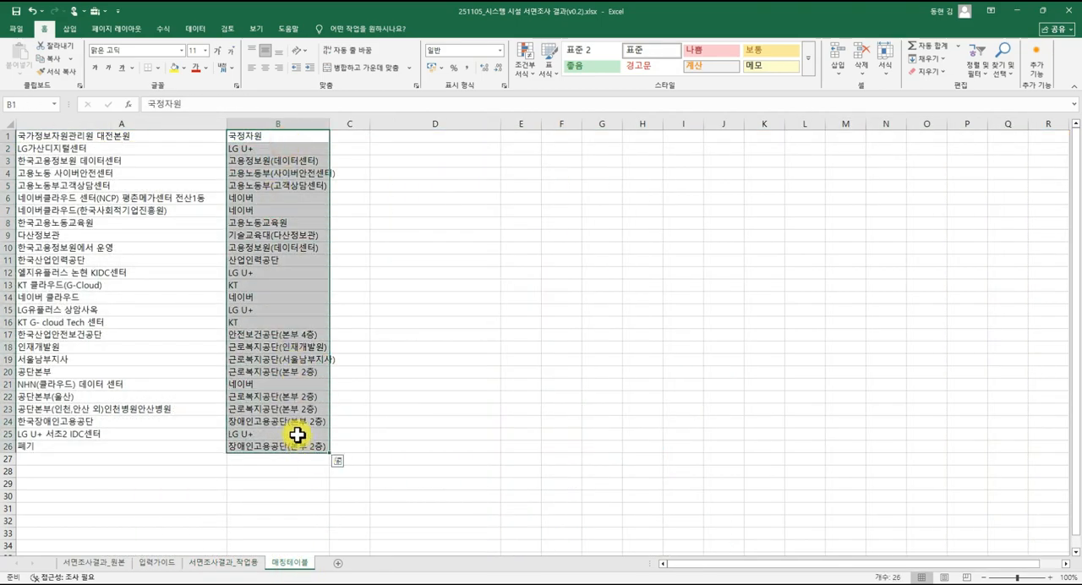
pyautogui.click(349, 222)
pyautogui.click(352, 136)
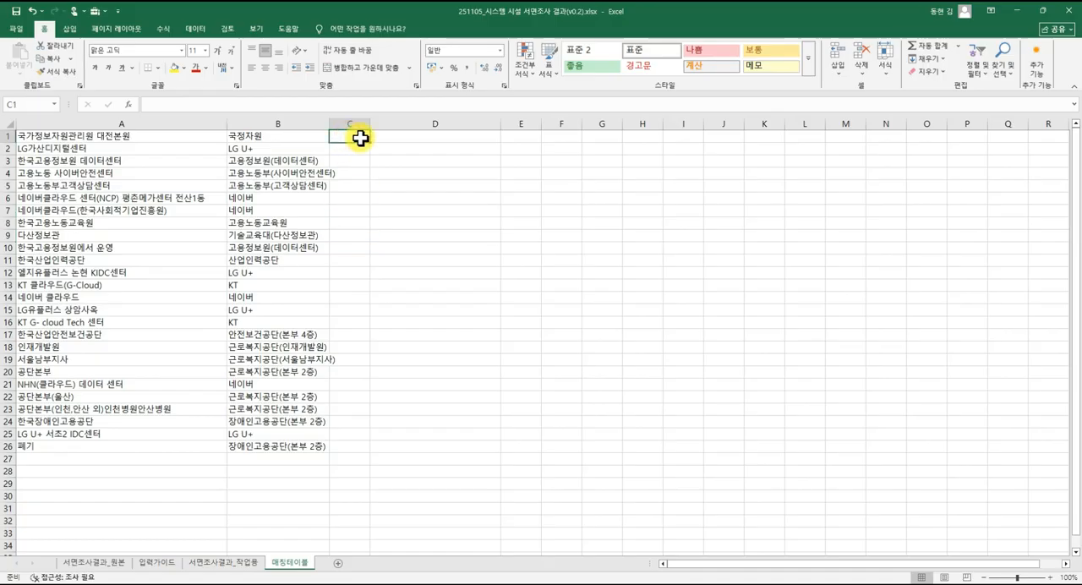
pyautogui.write('ㄱ공공')
pyautogui.press('Return')
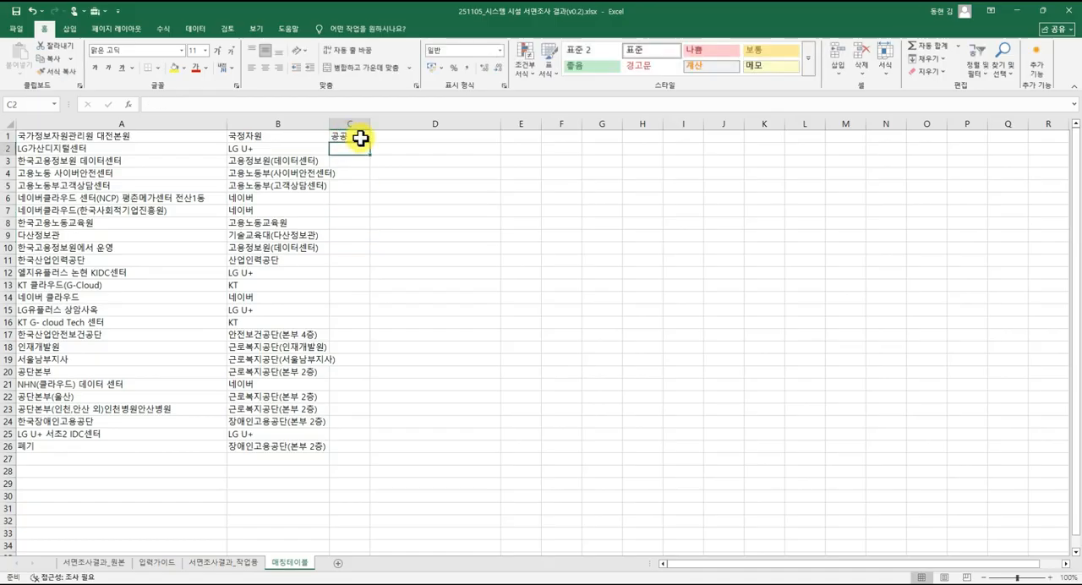
# Classify rows 2 to 5 of 매칭테이블 in column C, with 민간 in C2 and 공공 in C3:C5.
pyautogui.write('민간')
pyautogui.press('Return')
pyautogui.write('공ㄱ')
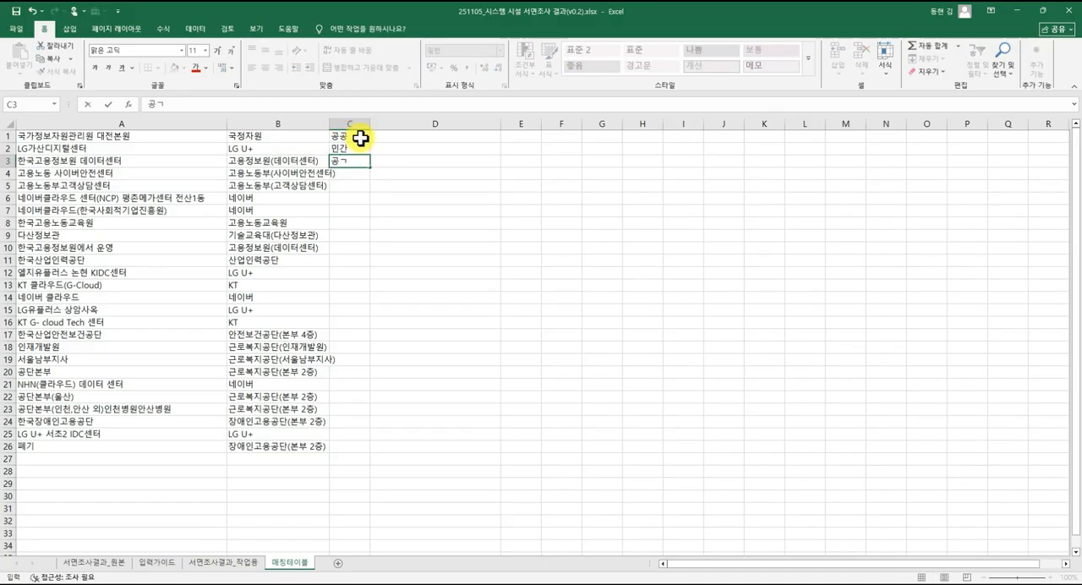
pyautogui.press('Return')
pyautogui.write('공공')
pyautogui.press('Return')
pyautogui.write('공공')
pyautogui.press('Return')
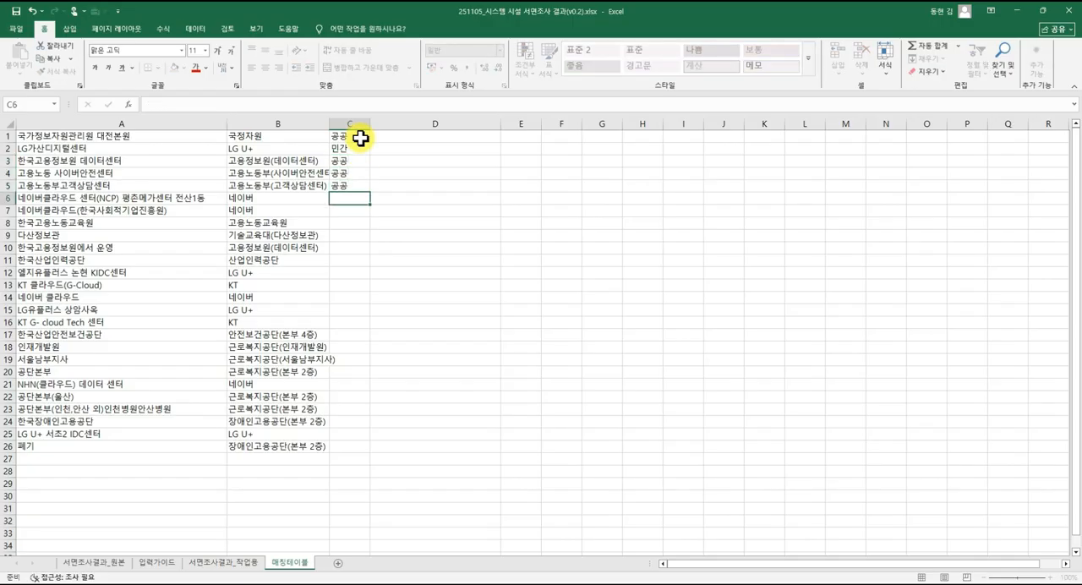
# Enter 민간 in C6:C7 for the 네이버 rows and 공공 in C8:C11 for the public institutions.
pyautogui.write('민간')
pyautogui.press('Return')
pyautogui.write('민간')
pyautogui.press('Return')
pyautogui.write('공공')
pyautogui.press('Return')
pyautogui.write('공공')
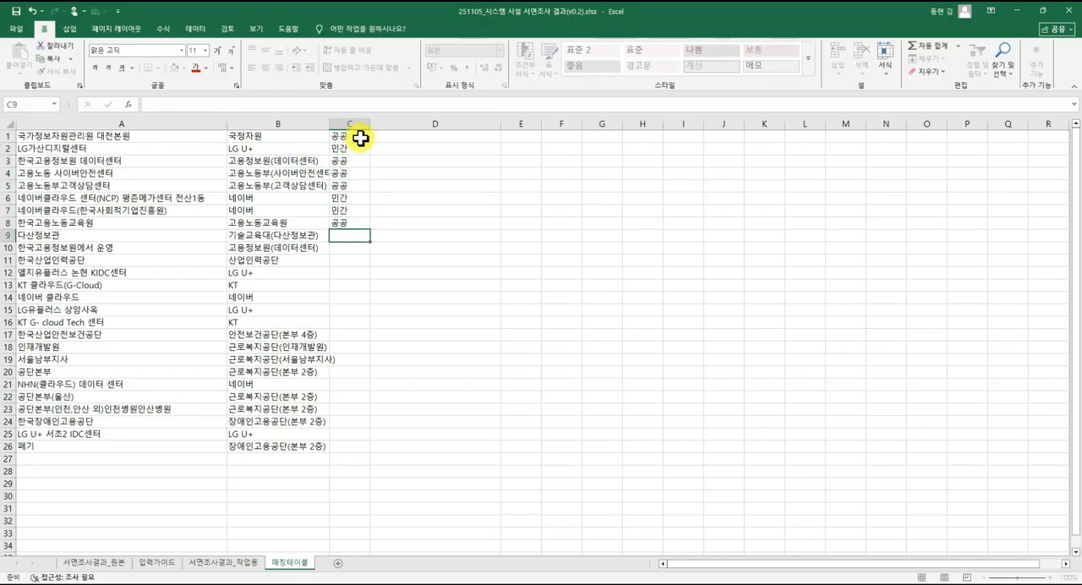
pyautogui.press('Return')
pyautogui.write('공공')
pyautogui.press('Return')
pyautogui.write('공공')
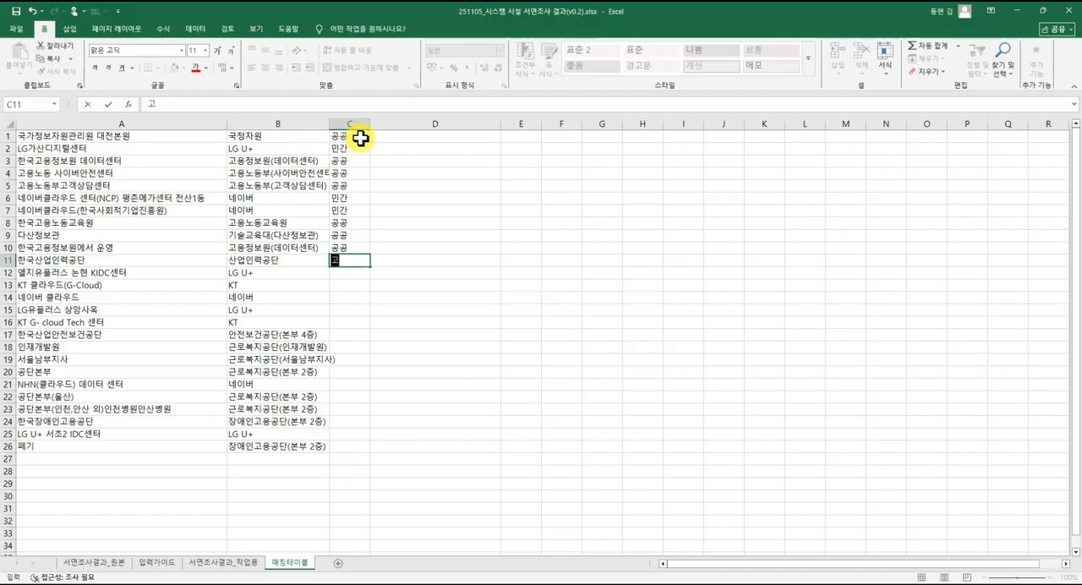
pyautogui.press('Return')
# Enter 민간 in C12:C16 for the LG U+, KT and 네이버 rows of 매칭테이블.
pyautogui.write('민간')
pyautogui.press('Return')
pyautogui.write('민간')
pyautogui.press('Return')
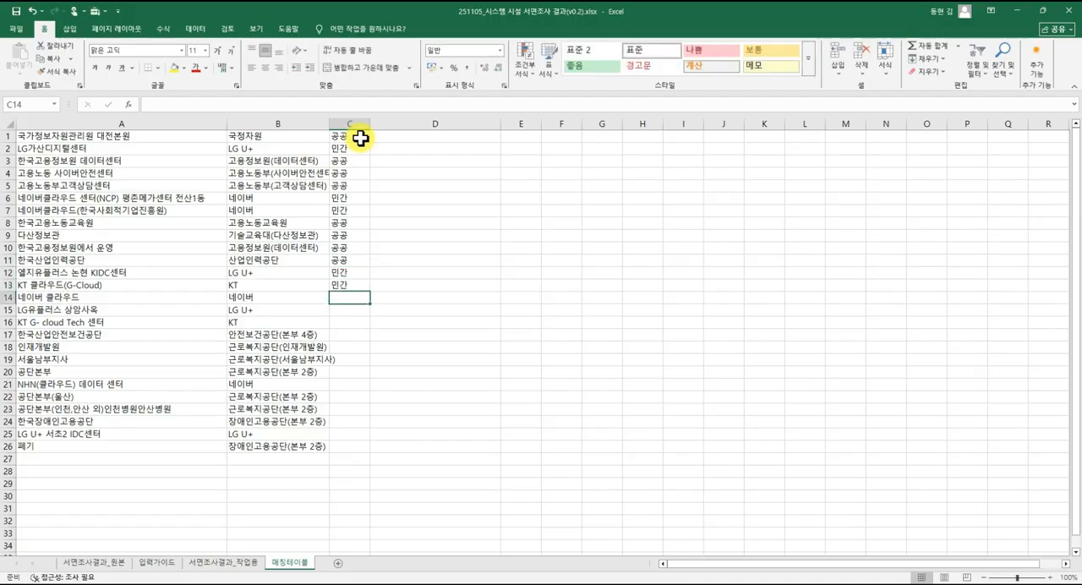
pyautogui.write('민간')
pyautogui.press('Return')
pyautogui.write('민간')
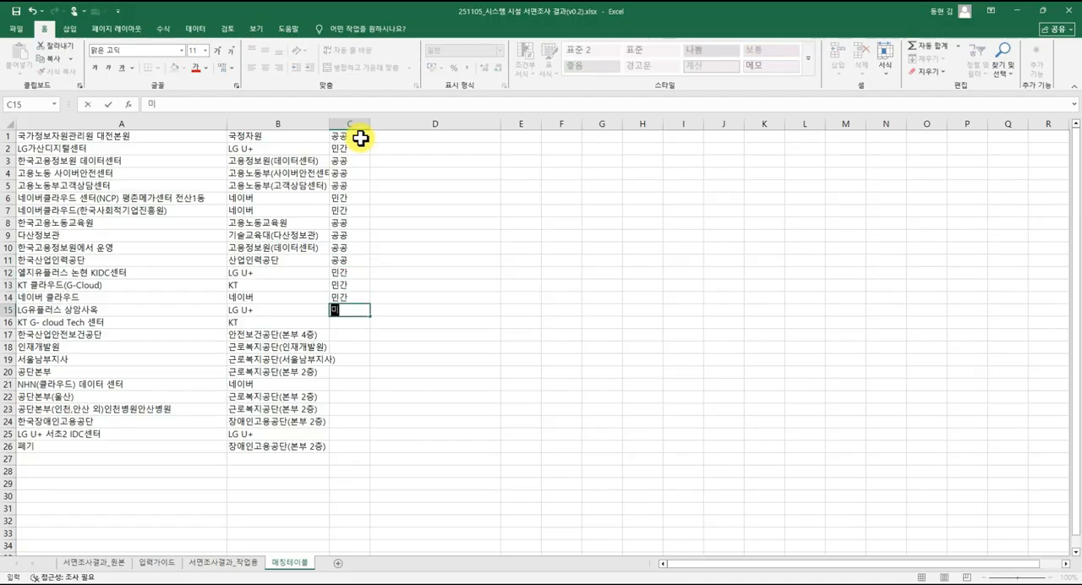
pyautogui.press('Return')
pyautogui.write('민간')
pyautogui.press('Return')
# Enter 공공 in C17:C20 for the 안전보건공단 and 근로복지공단 rows.
pyautogui.write('공공')
pyautogui.press('Return')
pyautogui.write('공공')
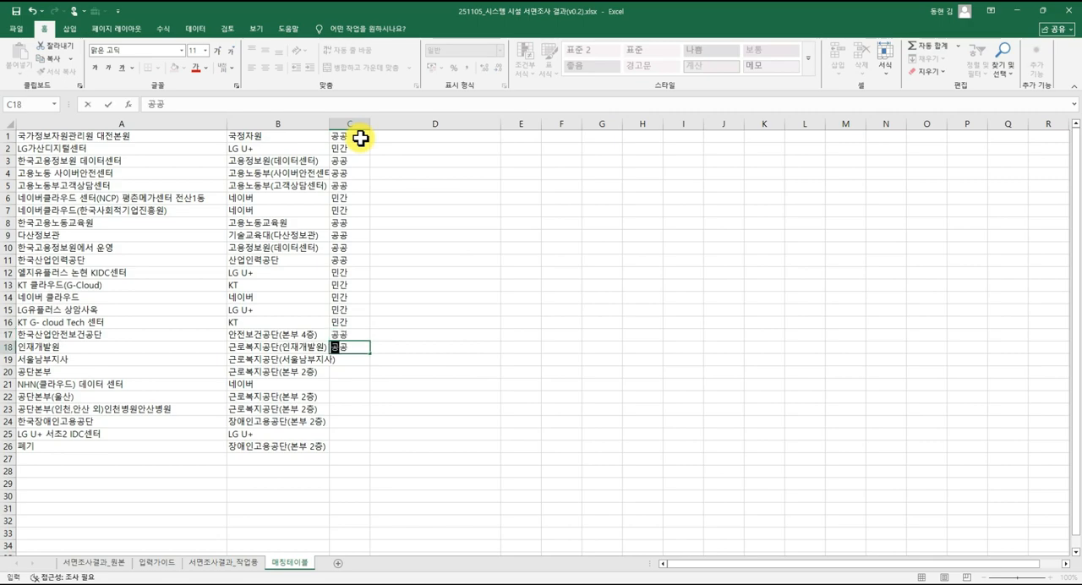
pyautogui.press('Return')
pyautogui.write('공공')
pyautogui.press('Return')
pyautogui.write('공공')
pyautogui.press('Return')
# Complete the classifications in C21:C26 with 민간 in C21 and C25 and 공공 in C22:C24 and C26.
pyautogui.write('ㅁ')
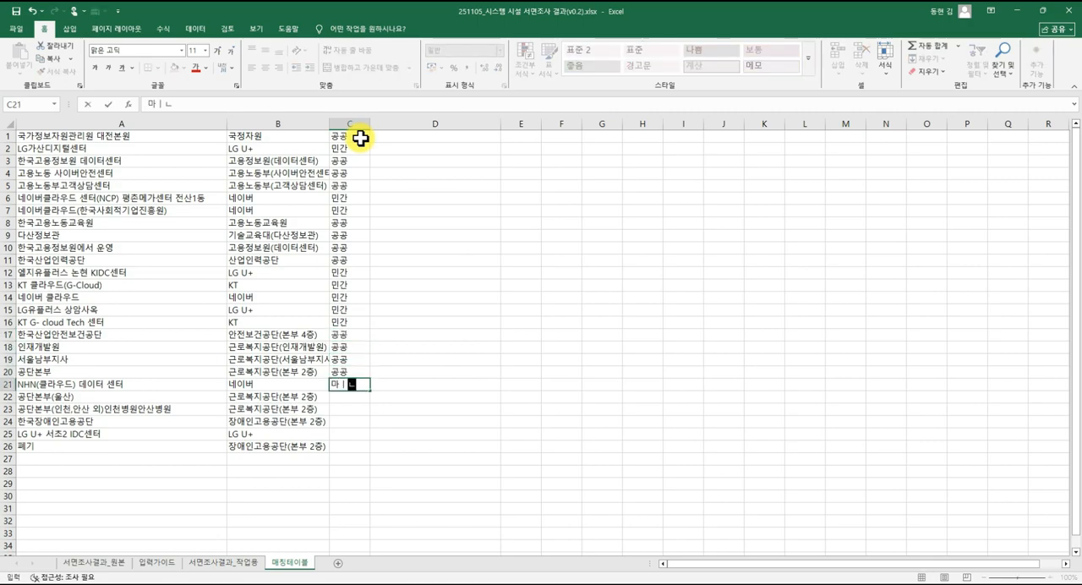
pyautogui.write('민간')
pyautogui.press('Return')
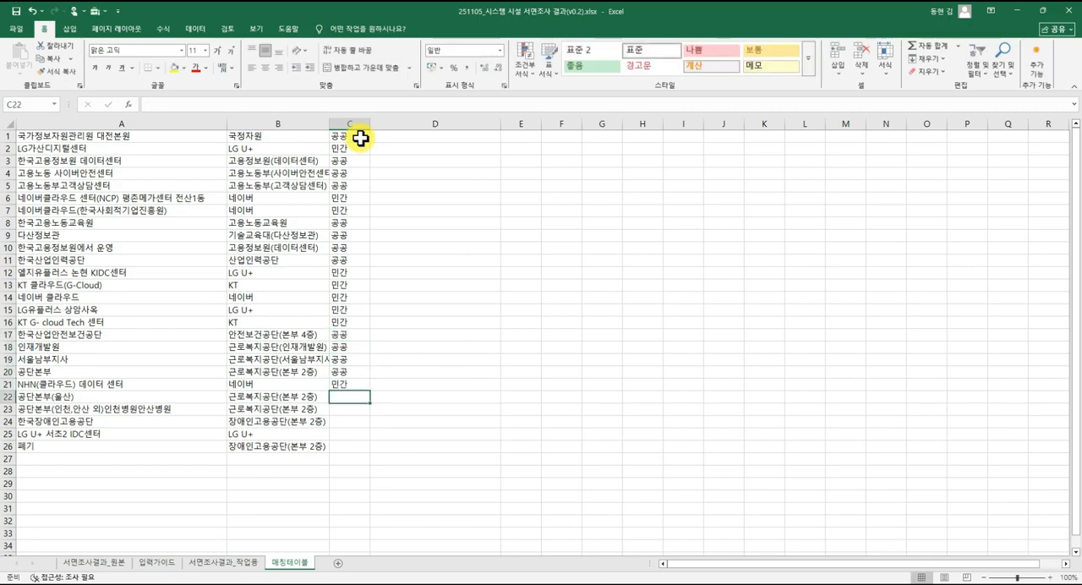
pyautogui.write('공공')
pyautogui.press('Return')
pyautogui.write('공공')
pyautogui.press('Return')
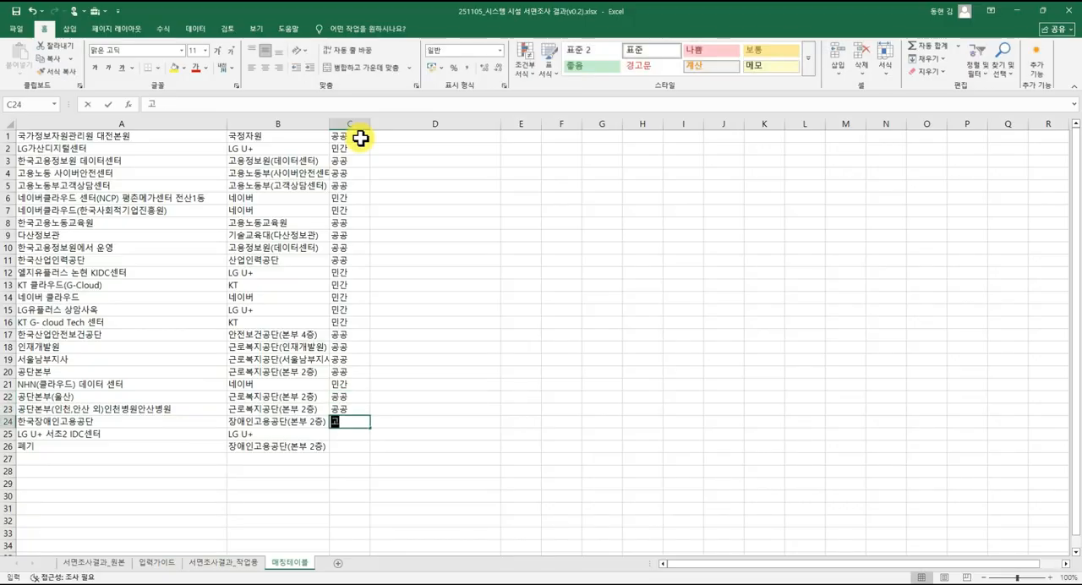
pyautogui.write('공공')
pyautogui.press('Return')
pyautogui.write('민간')
pyautogui.press('Return')
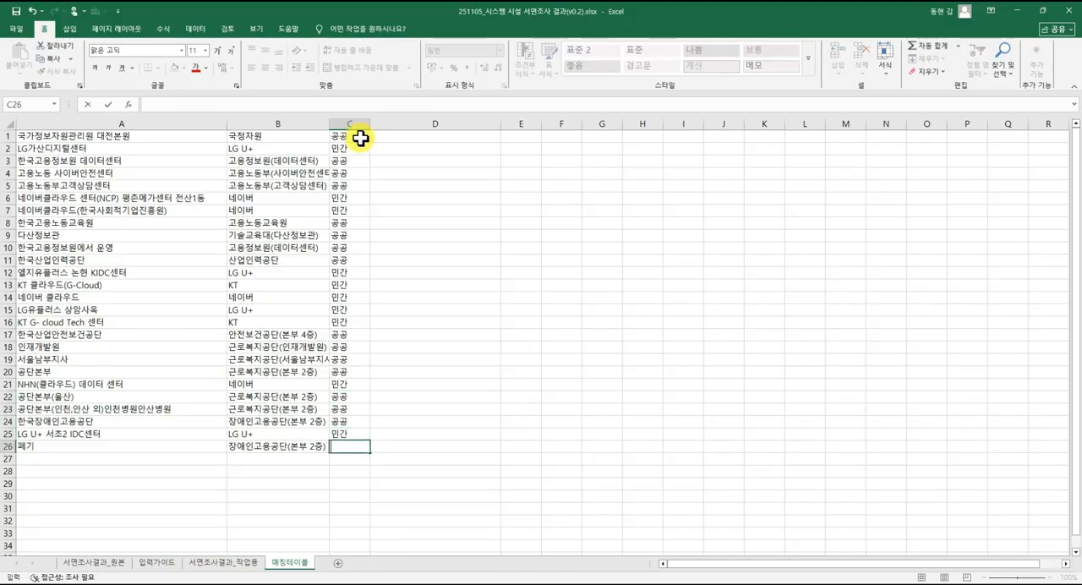
pyautogui.press('Return')
pyautogui.press('Up')
pyautogui.press('Left')
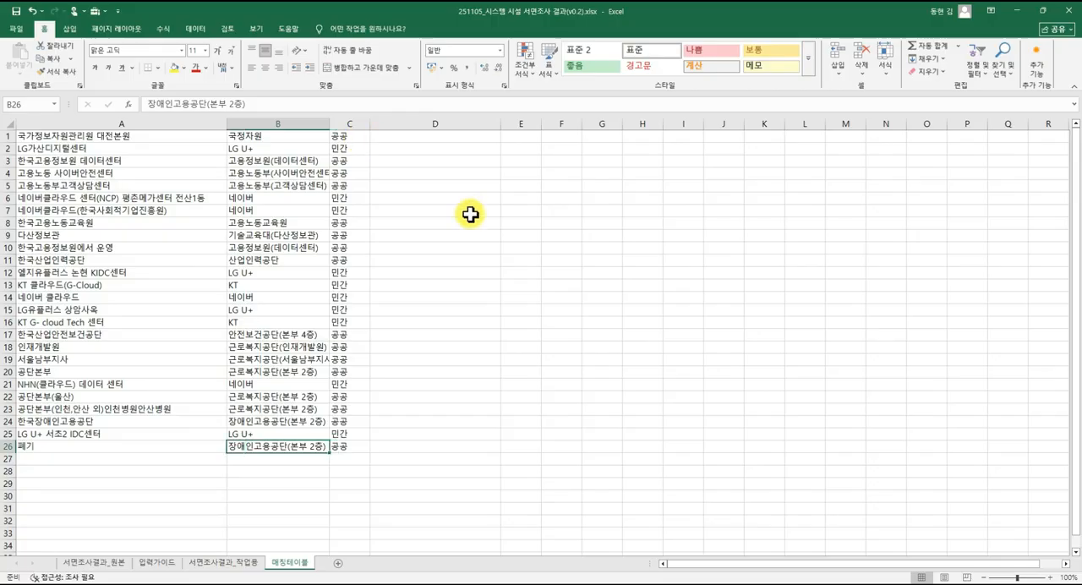
# Compare the original names in column A, the standardized names in column B and the classifications in column C of 매칭테이블.
pyautogui.moveTo(75, 138)
pyautogui.mouseDown()
pyautogui.moveTo(116, 217)
pyautogui.moveTo(119, 420)
pyautogui.mouseUp()
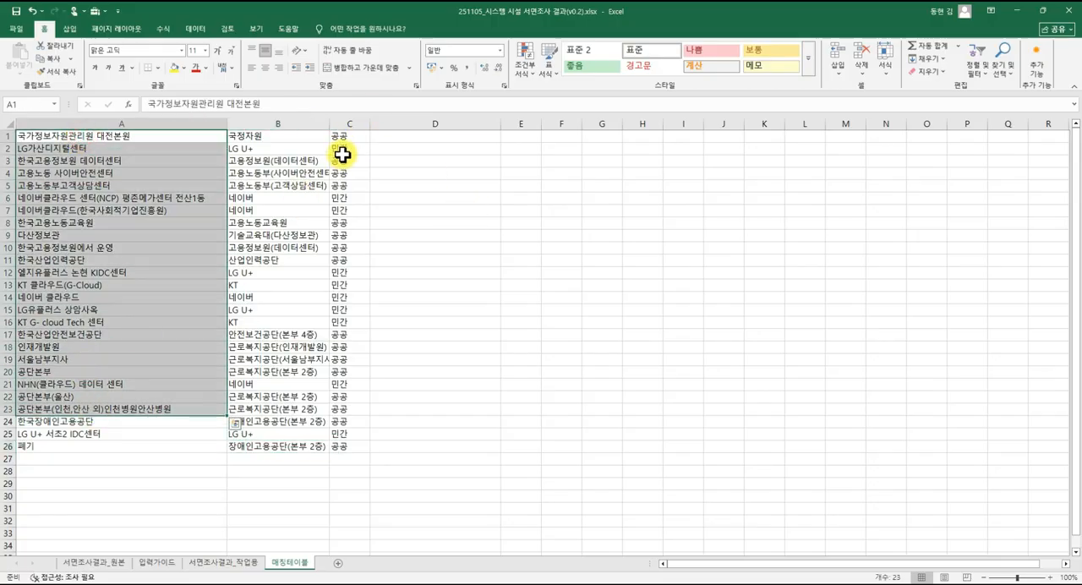
pyautogui.click(346, 142)
pyautogui.moveTo(345, 141); pyautogui.dragTo(355, 447)
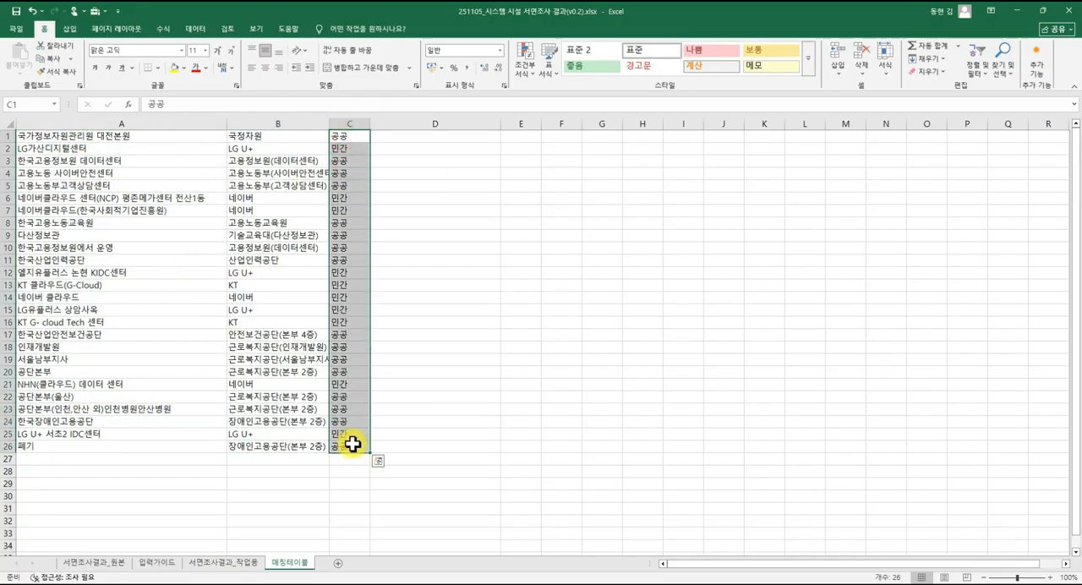
pyautogui.click(306, 297)
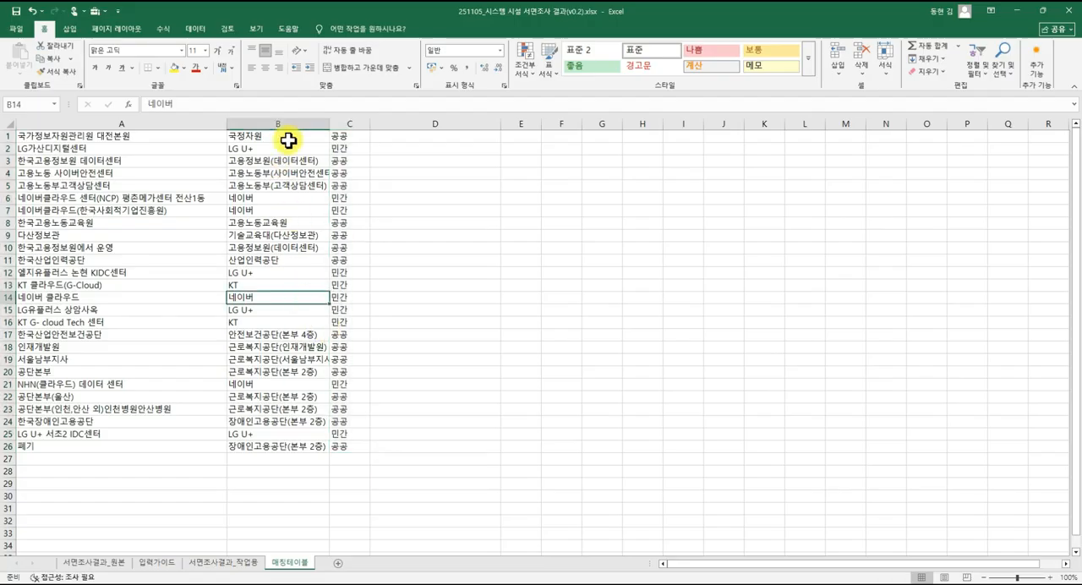
pyautogui.moveTo(288, 136); pyautogui.dragTo(300, 447)
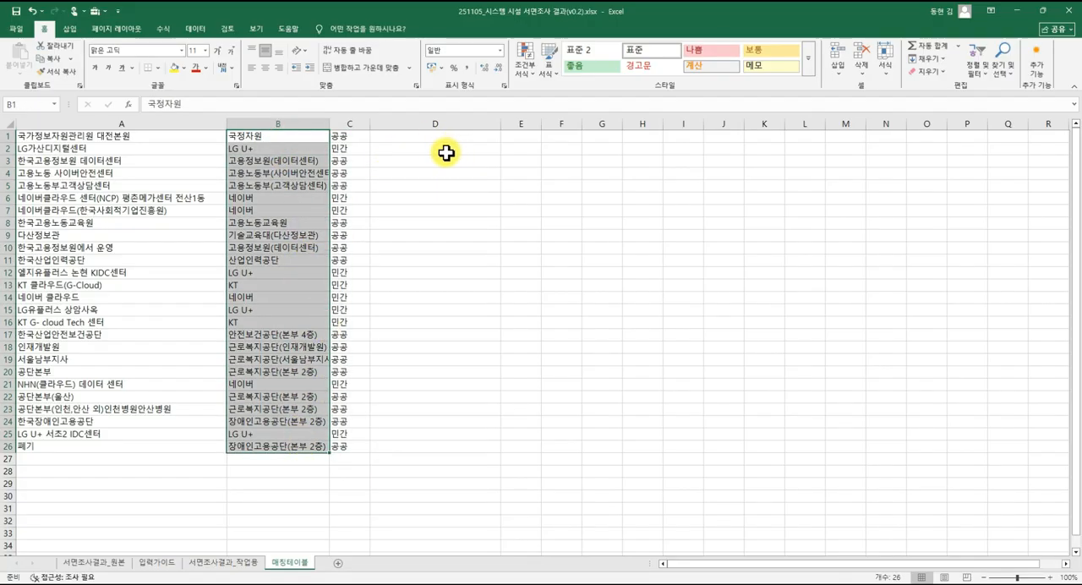
pyautogui.click(347, 210)
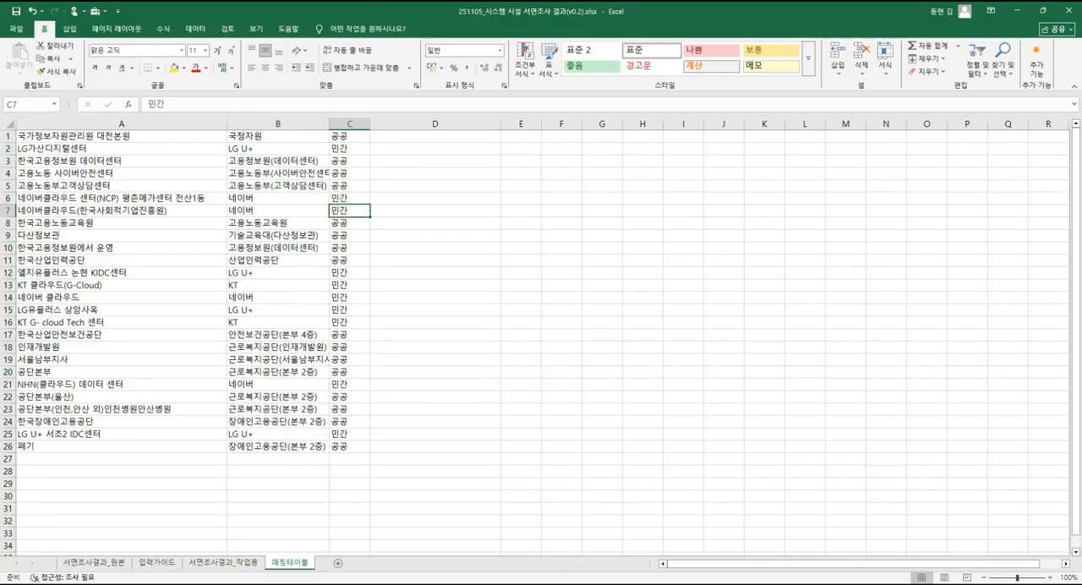
# Start a VLOOKUP formula in H2 of 서면조사결과_작업용 with G2, the standardized facility name, as the lookup value.
pyautogui.click(253, 564)
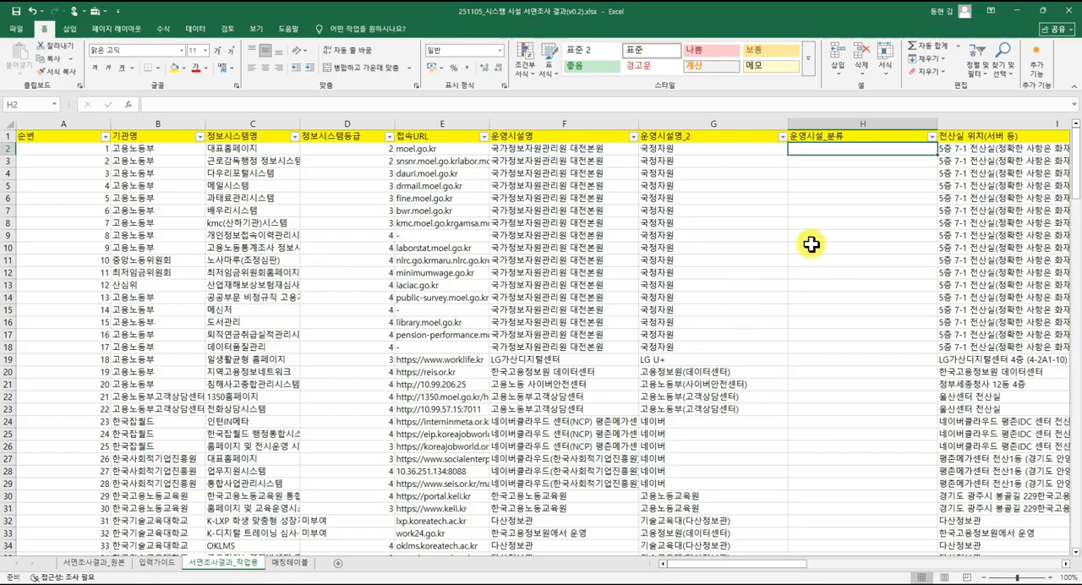
pyautogui.write('=')
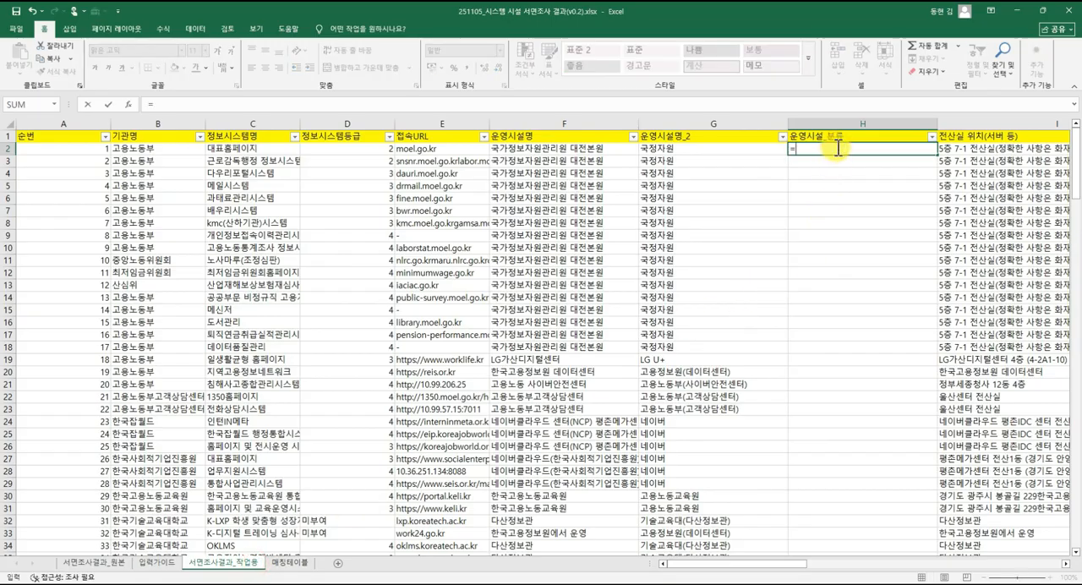
pyautogui.write('VLOOKUP')
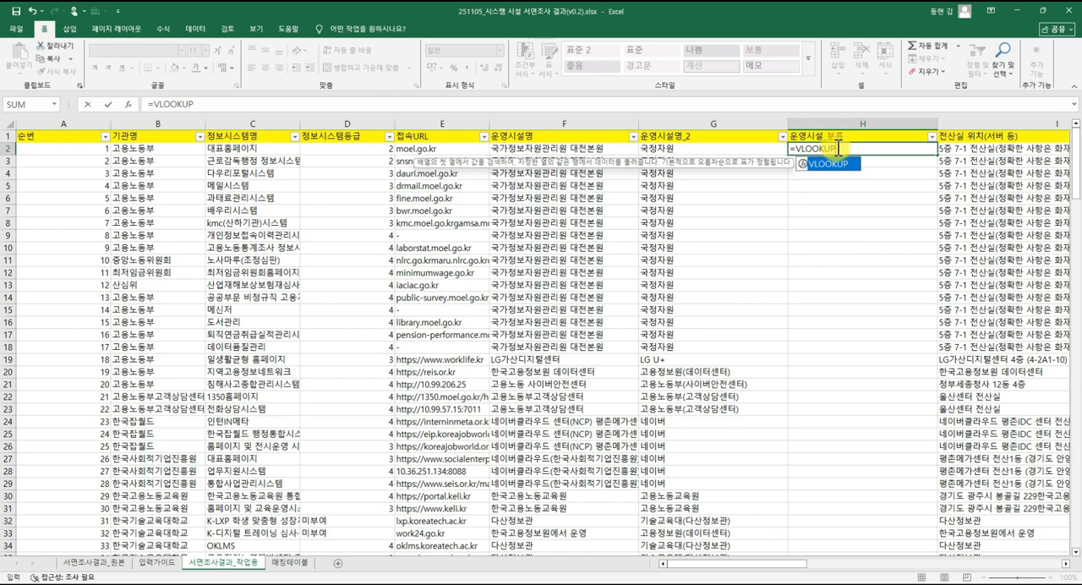
pyautogui.write('(')
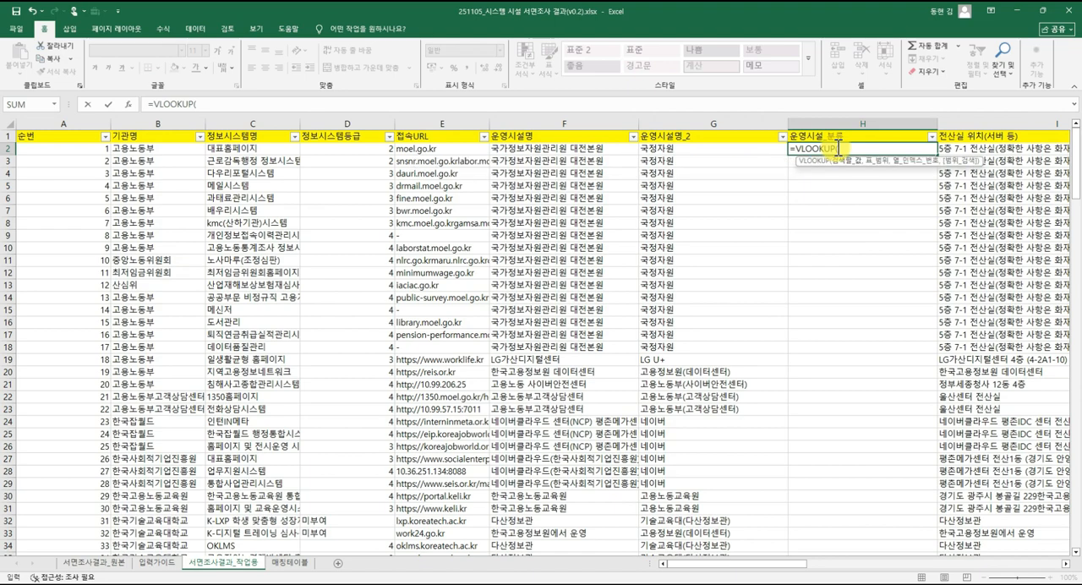
pyautogui.click(719, 151)
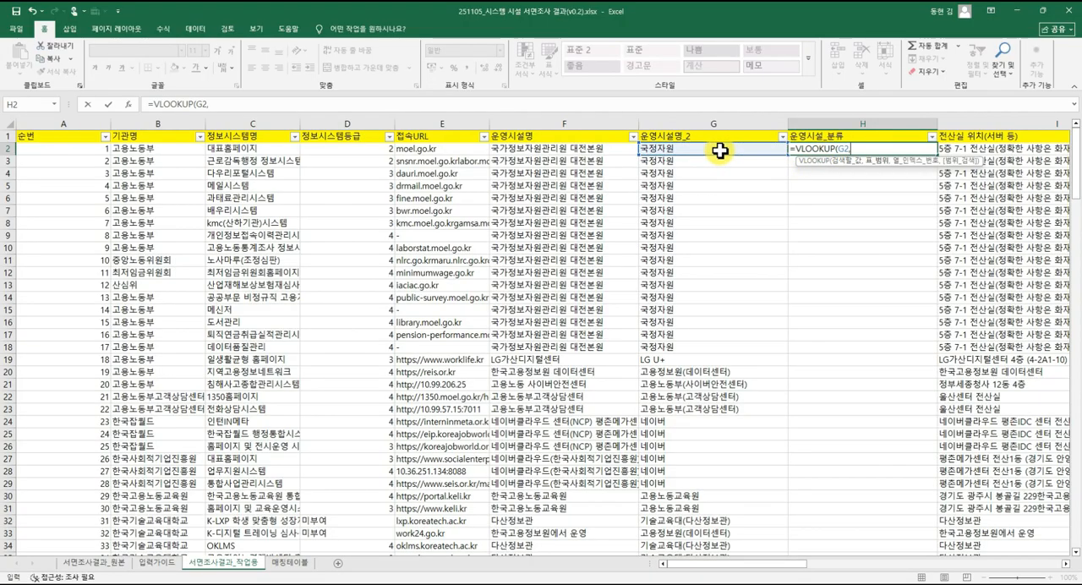
pyautogui.write(',')
# Set the lookup table to 매칭테이블 range B1:C26 as the absolute reference $B$1:$C$26.
pyautogui.click(300, 562)
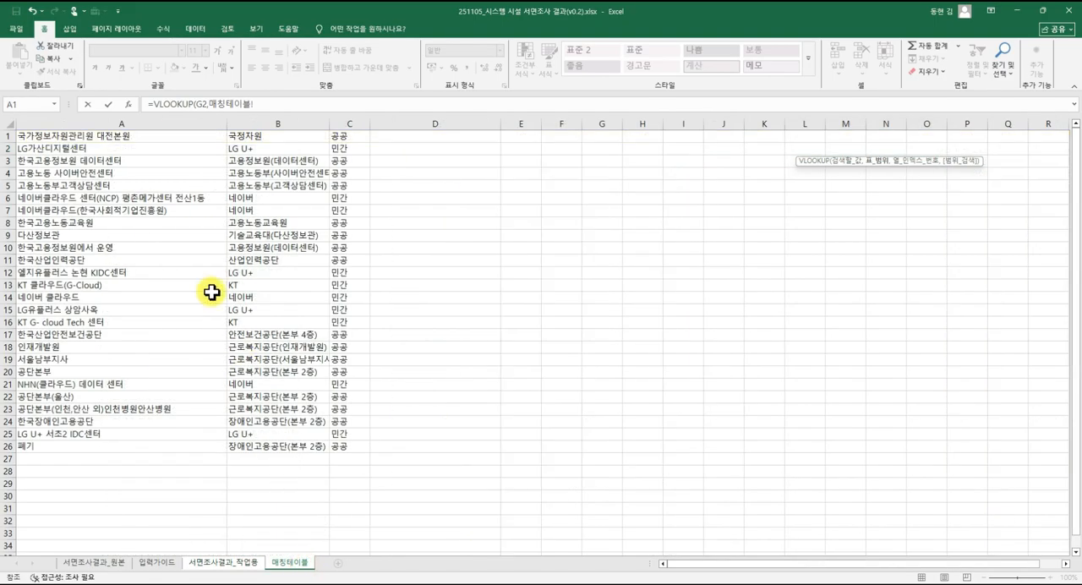
pyautogui.click(144, 210)
pyautogui.click(139, 137)
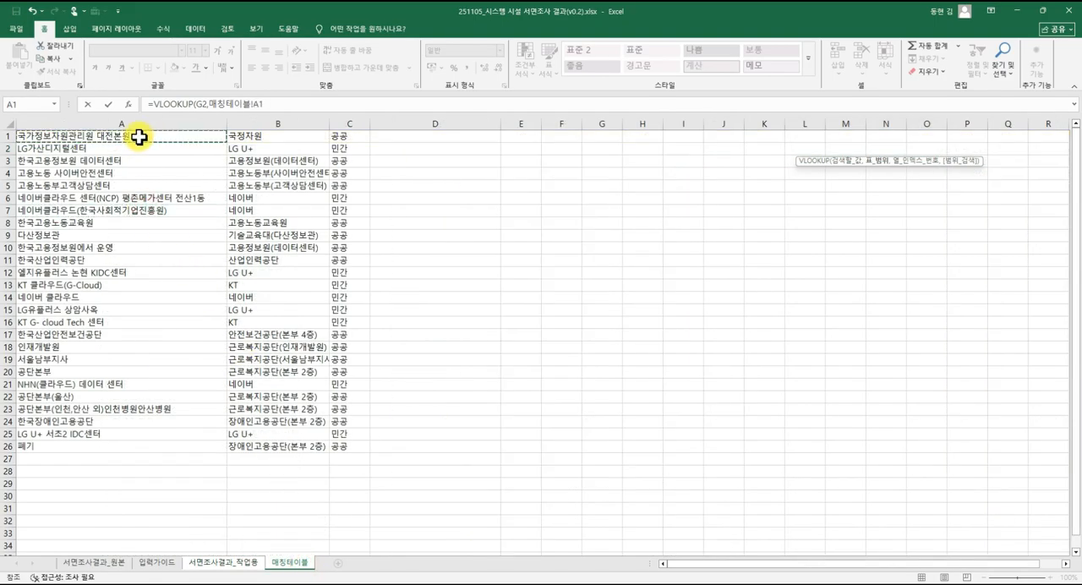
pyautogui.click(251, 135)
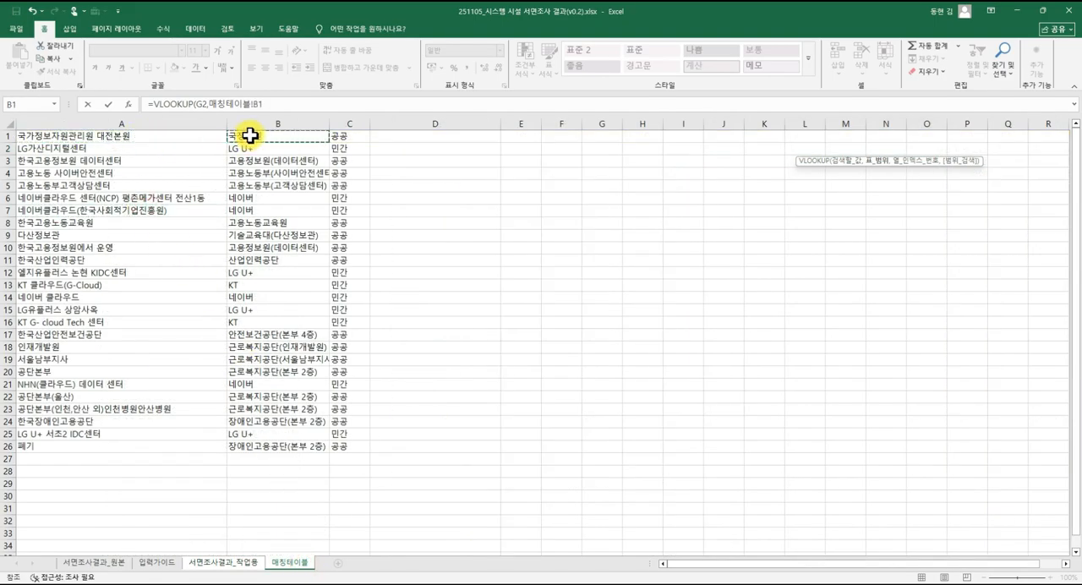
pyautogui.hotkey('shift', 'Right')
pyautogui.hotkey('ctrl', 'shift', 'Down')
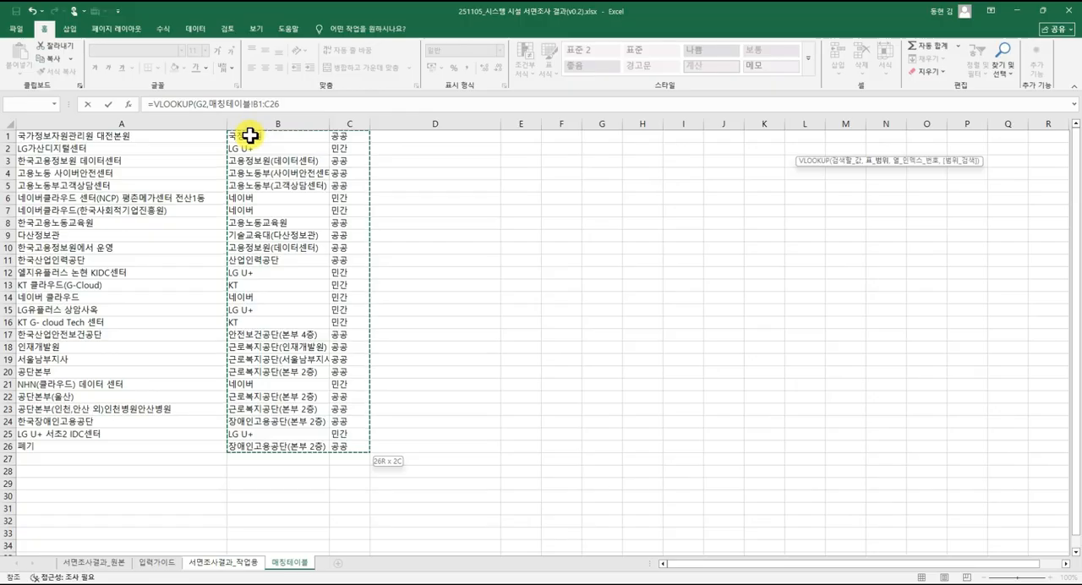
pyautogui.press('F4')
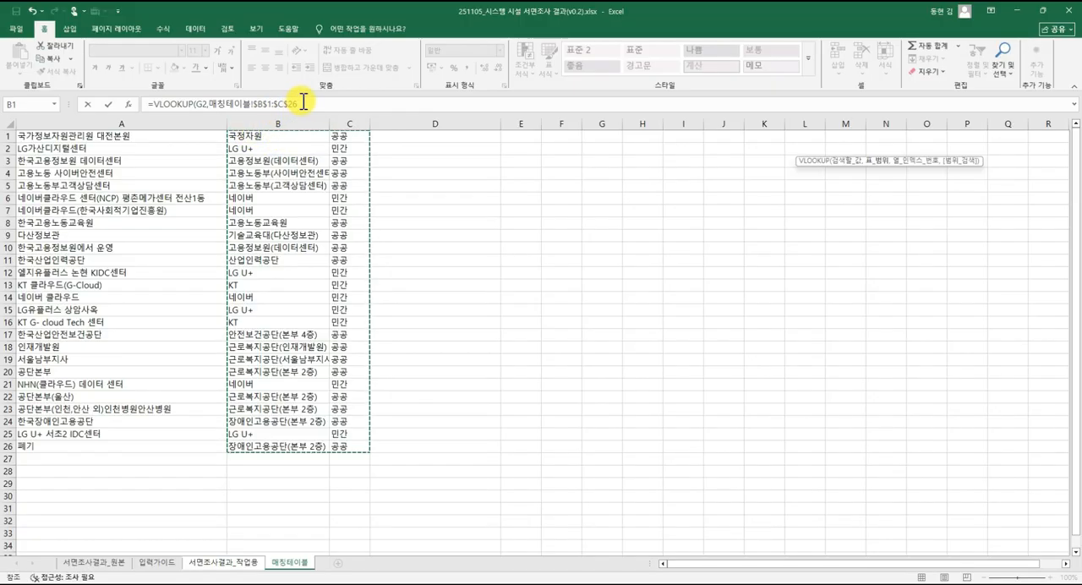
# Complete the H2 formula with column index 2 and exact match: =VLOOKUP(G2,매칭테이블!$B$1:$C$26,2,FALSE).
pyautogui.click(305, 103)
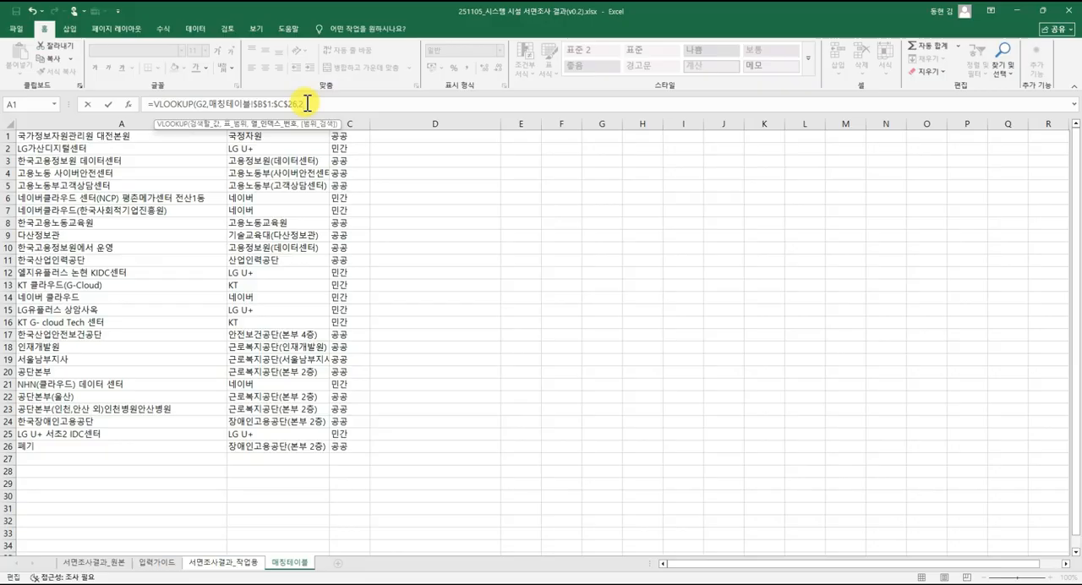
pyautogui.write(',fALS')
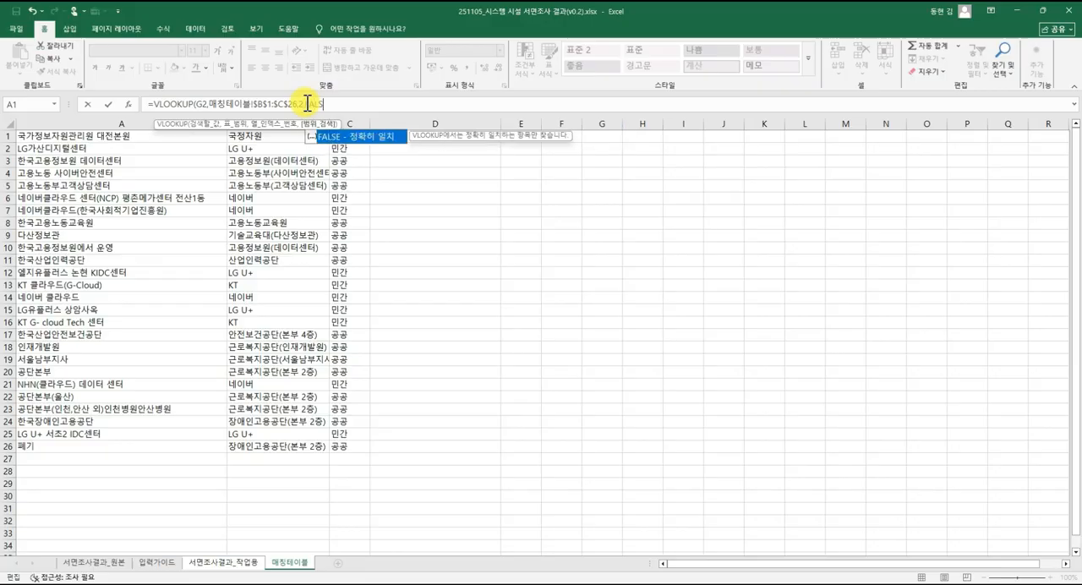
pyautogui.write('E)')
pyautogui.click(349, 100)
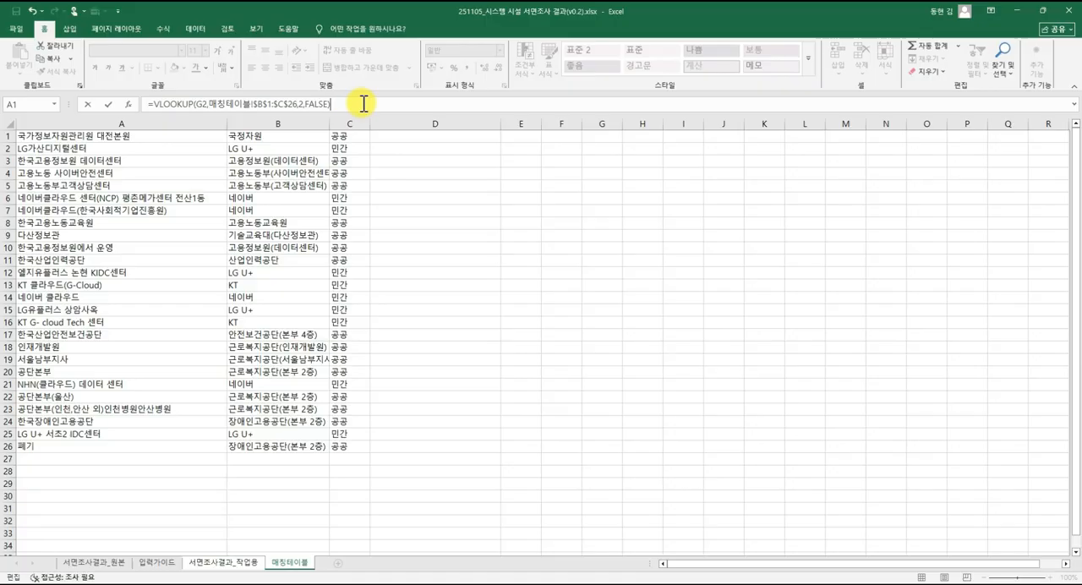
pyautogui.press('Return')
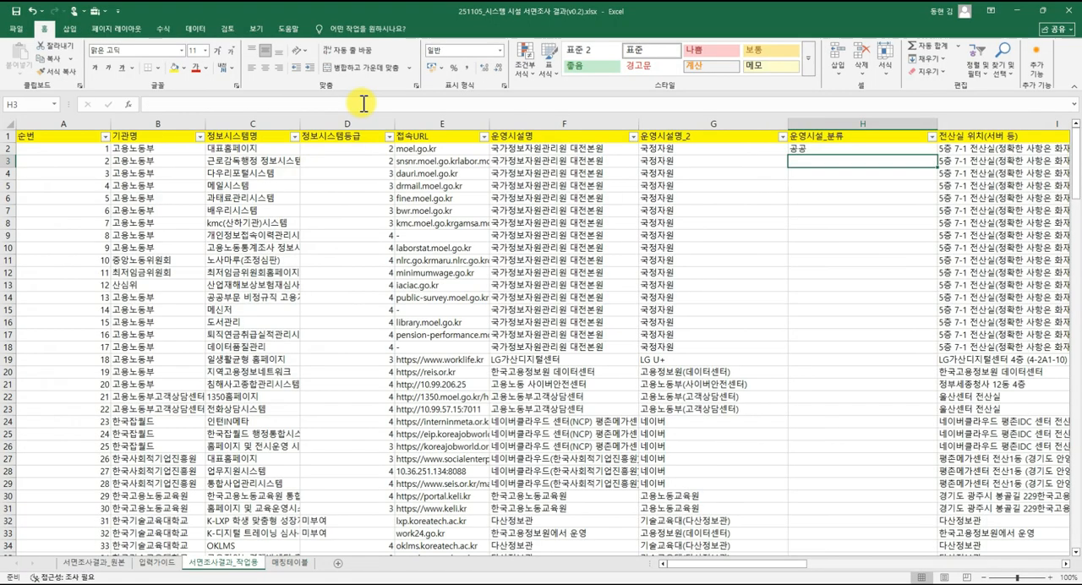
# Fill the H2 lookup formula down the whole 운영시설_분류 column.
pyautogui.click(879, 150)
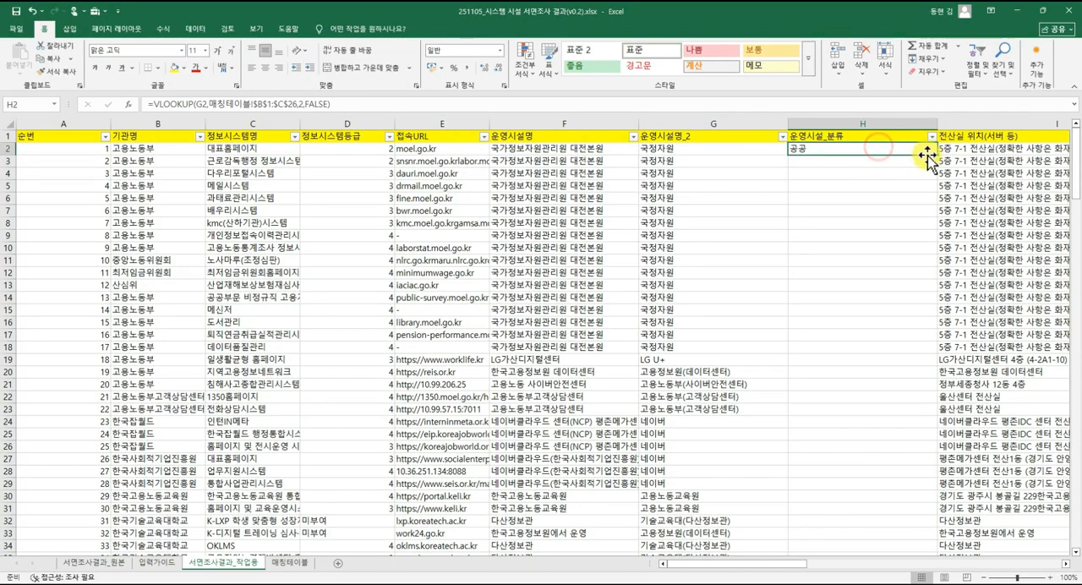
pyautogui.doubleClick(939, 158)
pyautogui.click(905, 172)
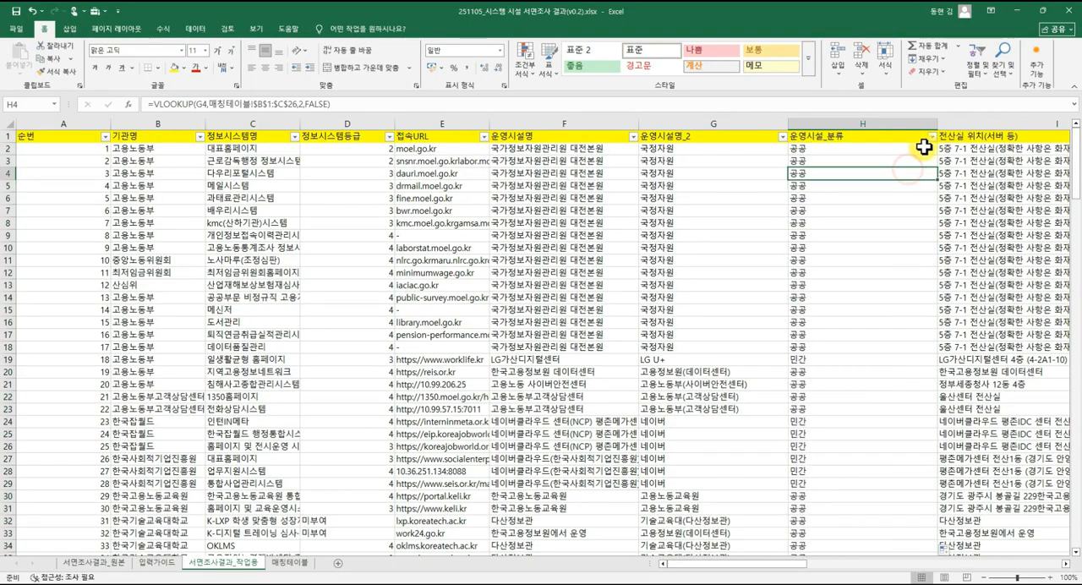
# Narrow the 운영시설_분류 column and filter it to show only the 공공 rows.
pyautogui.moveTo(938, 124); pyautogui.dragTo(879, 123)
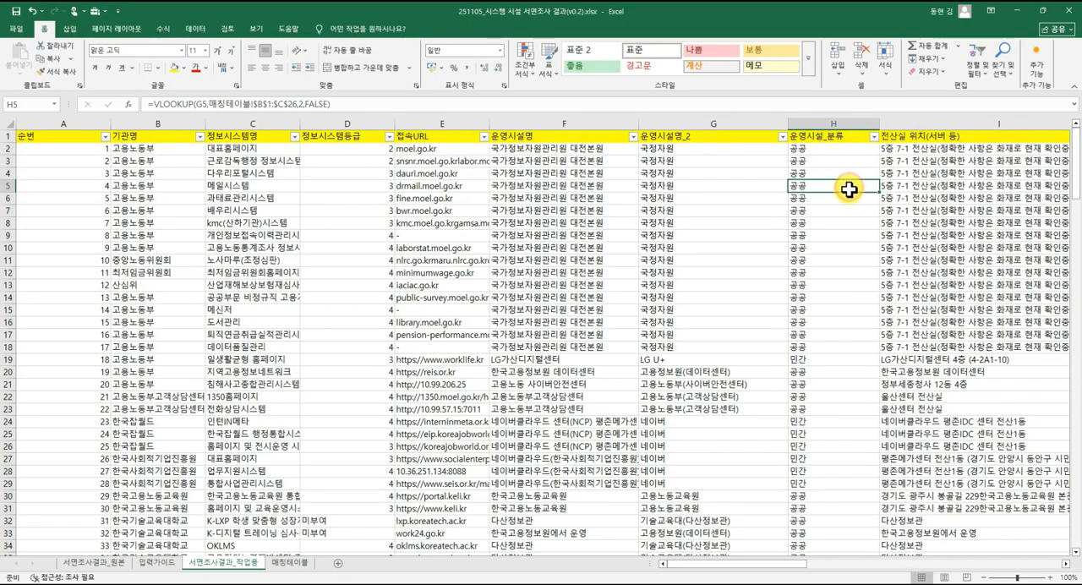
pyautogui.click(873, 136)
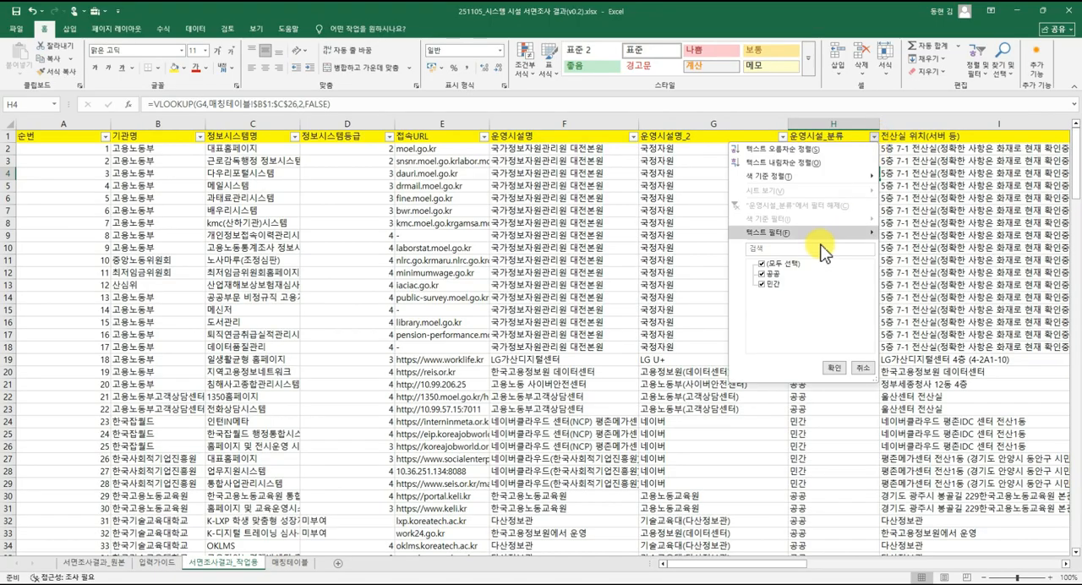
pyautogui.click(762, 286)
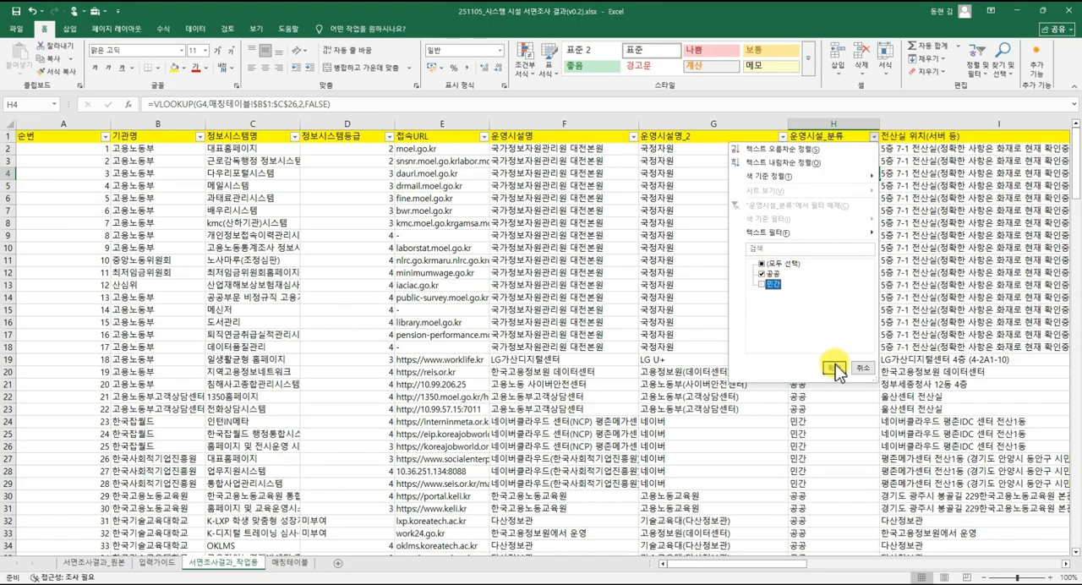
pyautogui.click(834, 367)
pyautogui.scroll(-4, 495, 269)
pyautogui.scroll(-3, 495, 274)
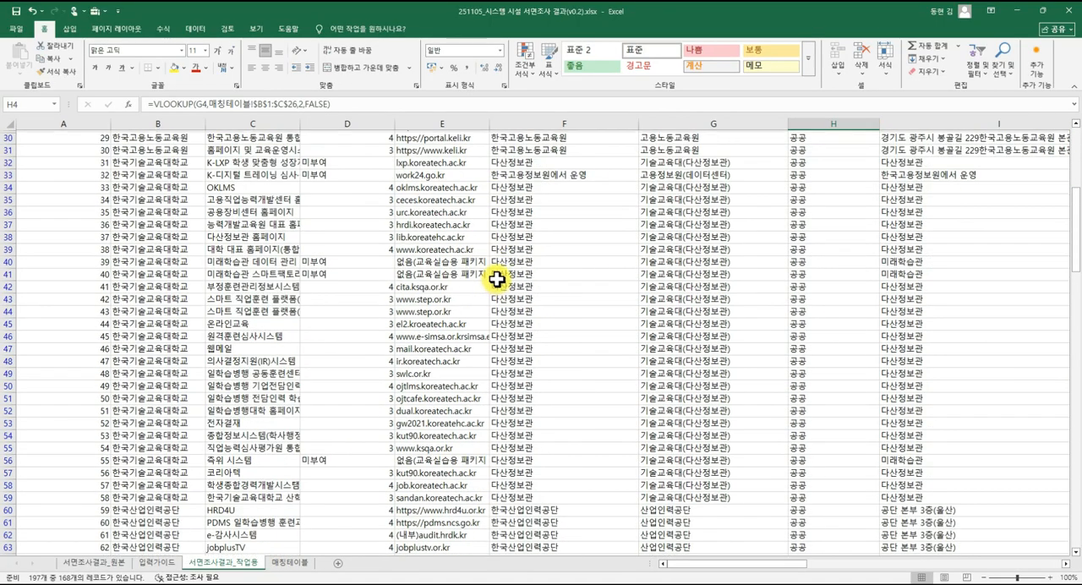
pyautogui.scroll(7, 507, 272)
# Switch the 운영시설_분류 filter to show only the 민간 rows.
pyautogui.click(871, 136)
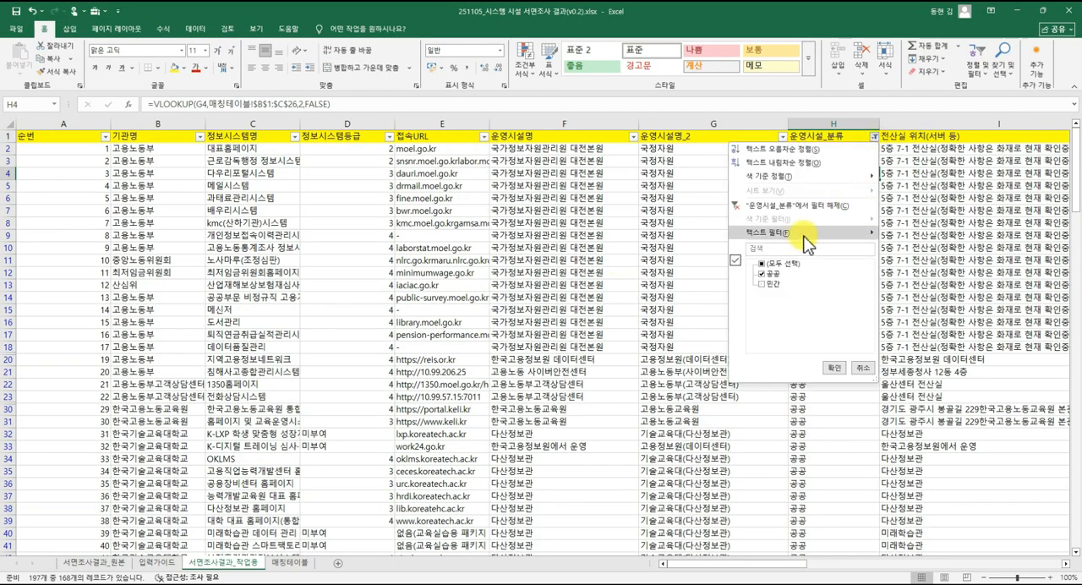
pyautogui.click(761, 274)
pyautogui.click(761, 286)
pyautogui.click(834, 368)
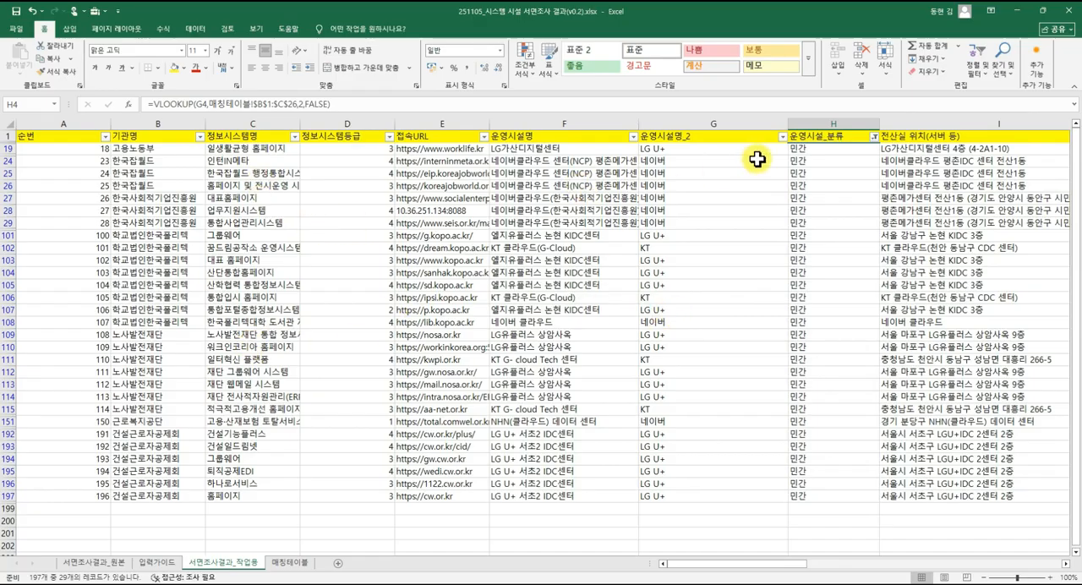
# Include 공공 in the 운영시설_분류 filter again so that all rows are shown.
pyautogui.click(873, 138)
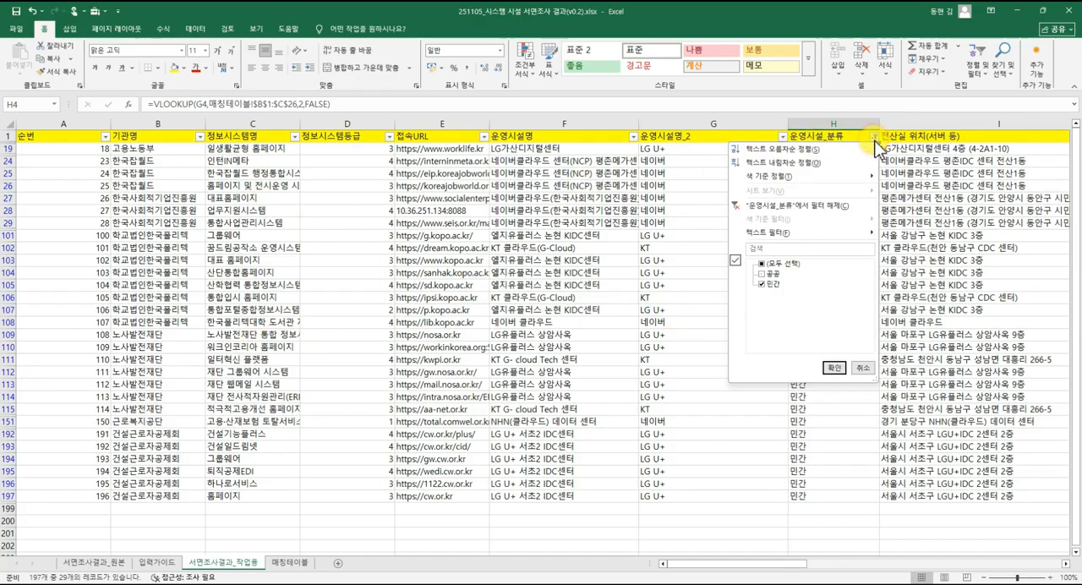
pyautogui.click(762, 273)
pyautogui.click(833, 367)
pyautogui.click(742, 304)
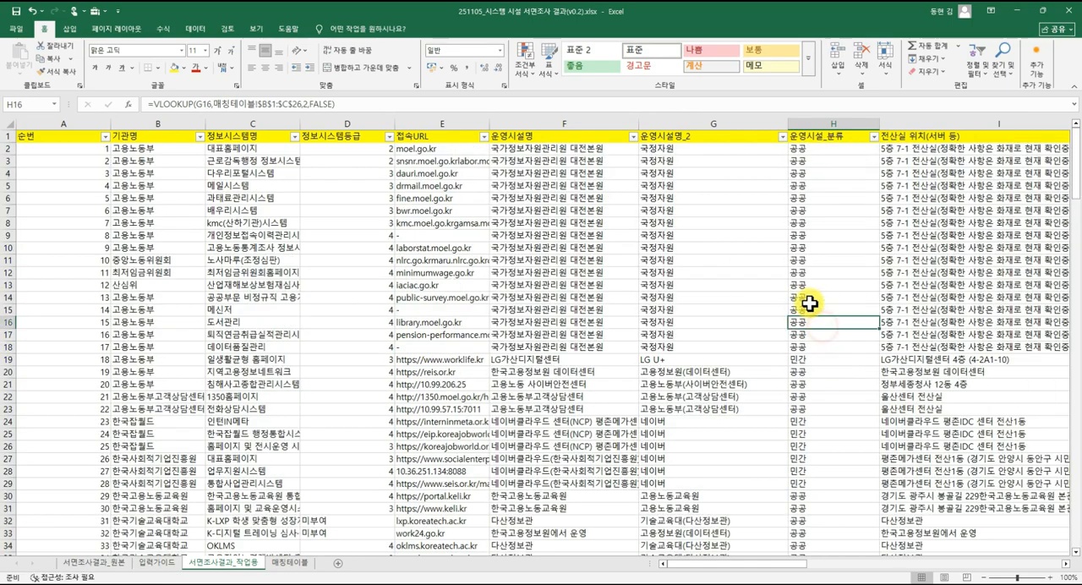
# Review the columns of 서면조사결과_작업용 from 운영시설명_2 across to 비고.
pyautogui.click(671, 226)
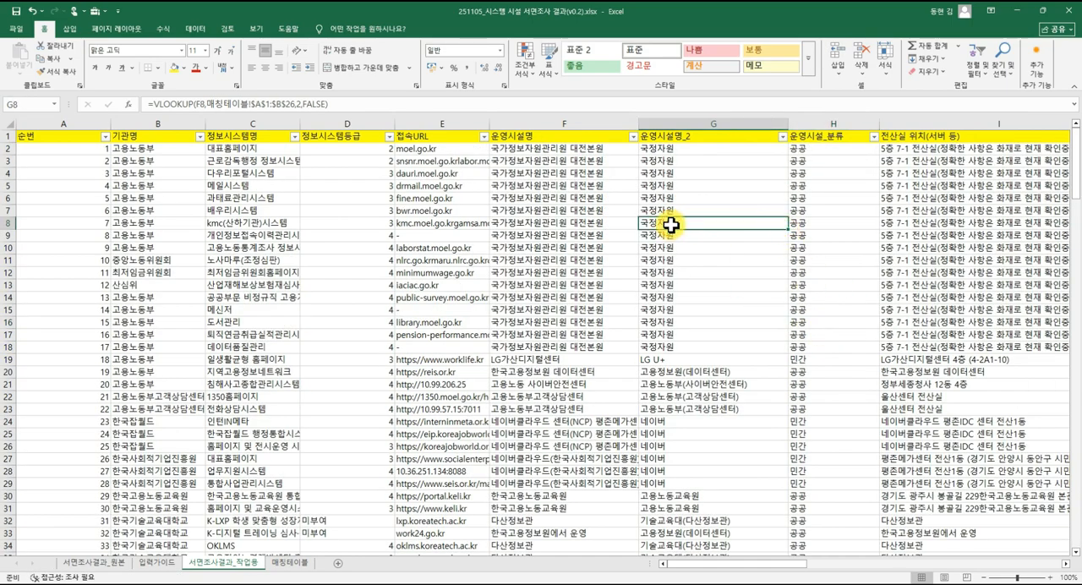
pyautogui.press('Right')
pyautogui.press('Right')
pyautogui.press('Right')
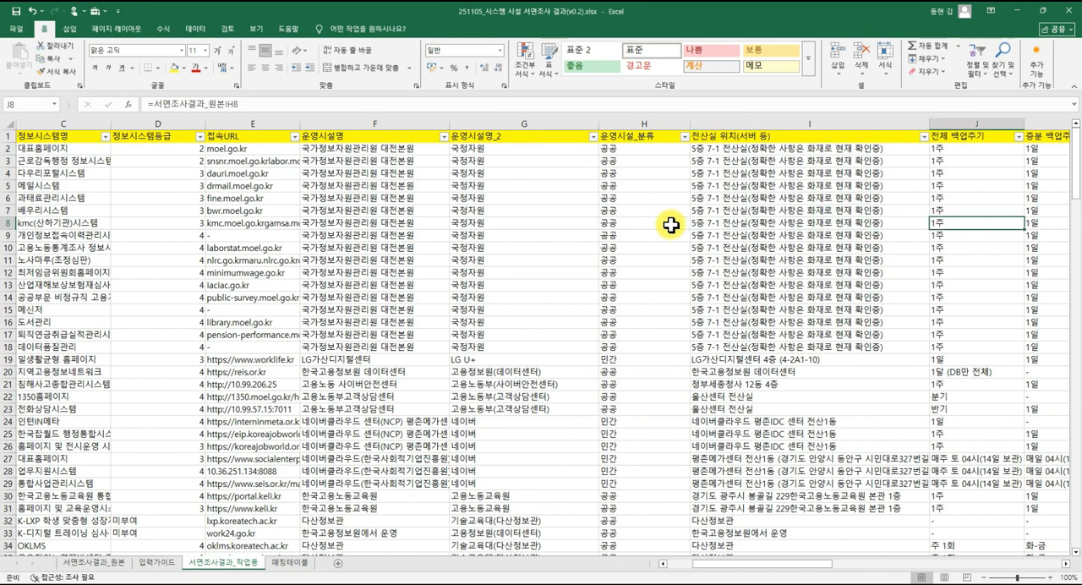
pyautogui.press('Right')
pyautogui.press('Right')
pyautogui.press('Right')
pyautogui.press('Right')
pyautogui.press('Right')
pyautogui.press('Right')
pyautogui.press('Right')
pyautogui.press('Right')
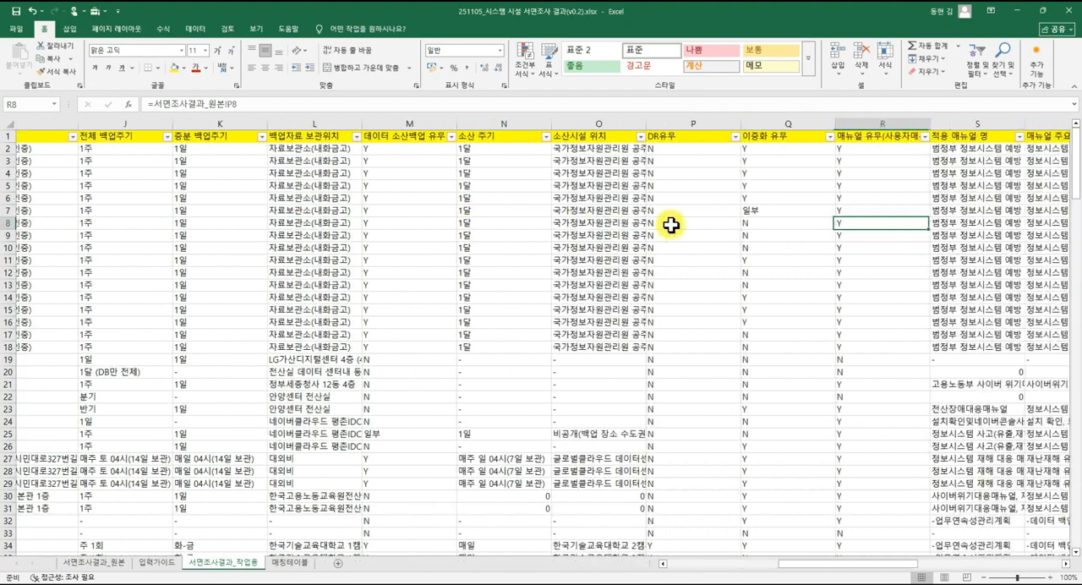
pyautogui.press('Right')
pyautogui.press('Right')
pyautogui.press('Right')
pyautogui.press('Right')
pyautogui.press('Right')
pyautogui.press('Right')
pyautogui.press('Right')
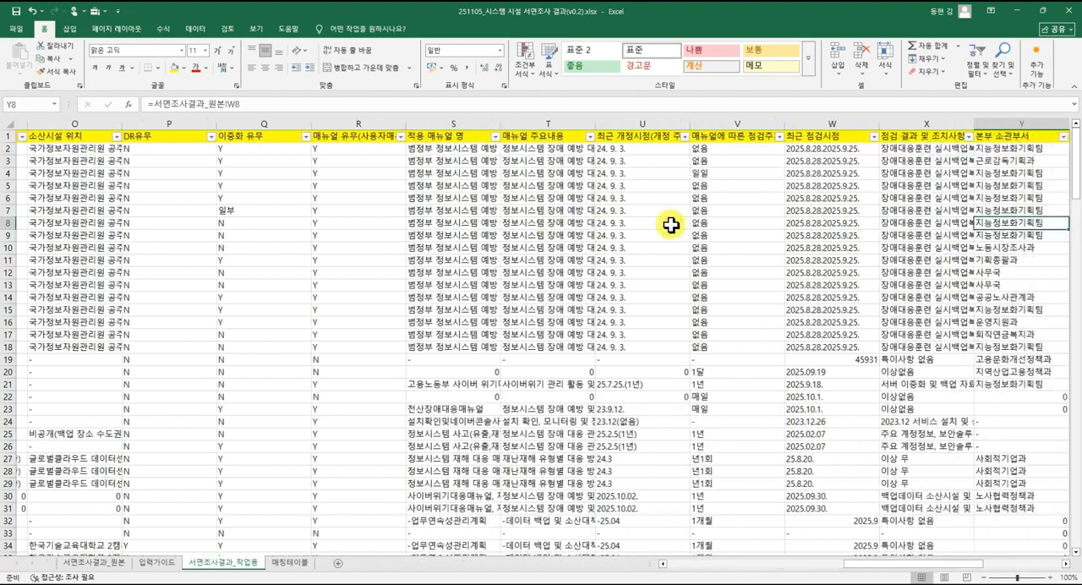
pyautogui.press('Right')
pyautogui.press('Right')
pyautogui.press('Right')
pyautogui.press('Right')
pyautogui.press('Right')
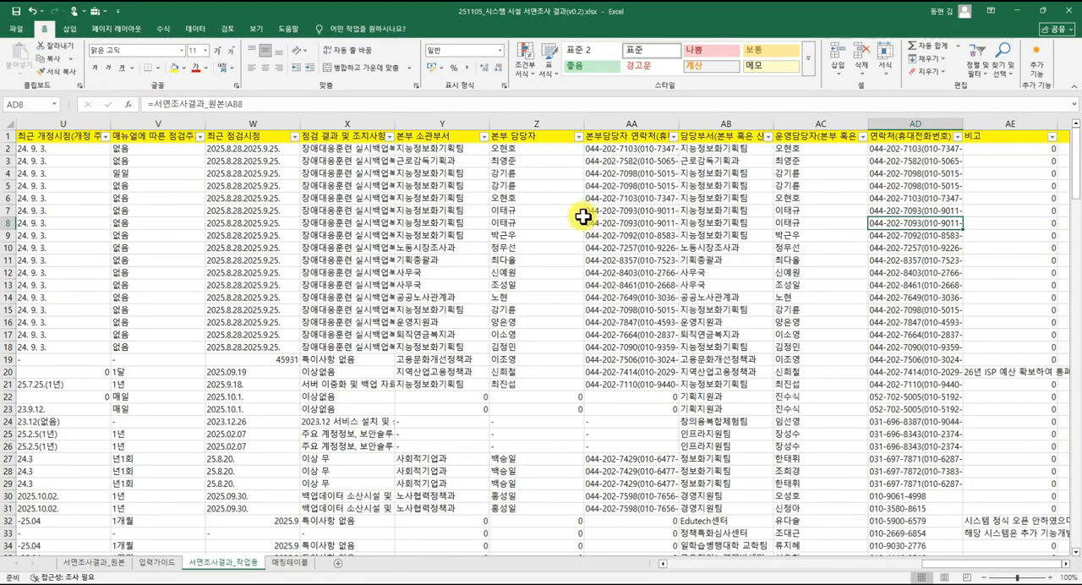
pyautogui.click(813, 196)
pyautogui.press('Right')
pyautogui.press('Right')
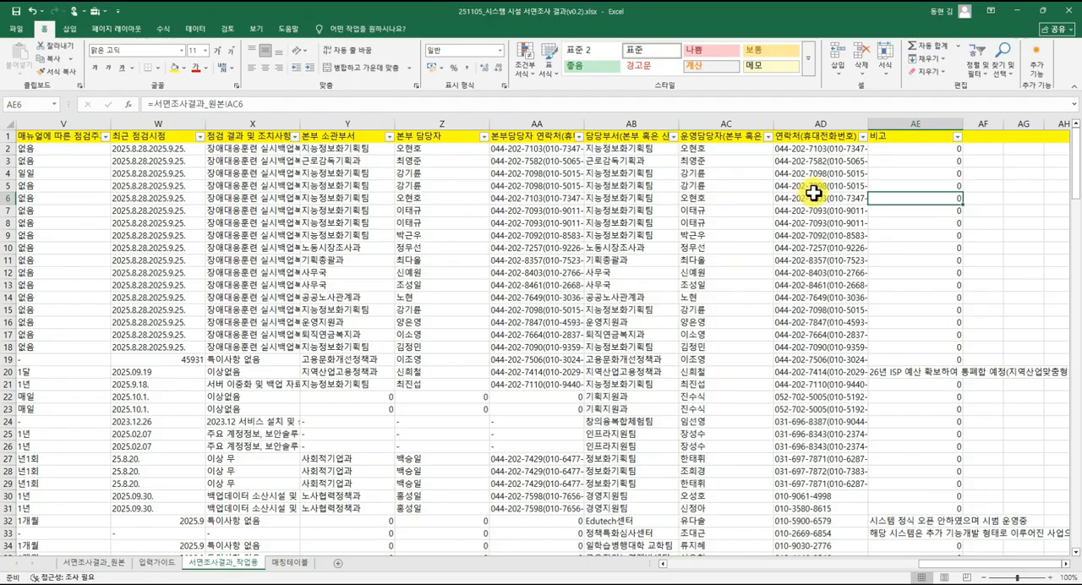
# Examine the source columns in 서면조사결과_원본 across to 비고 for blank cells.
pyautogui.click(118, 560)
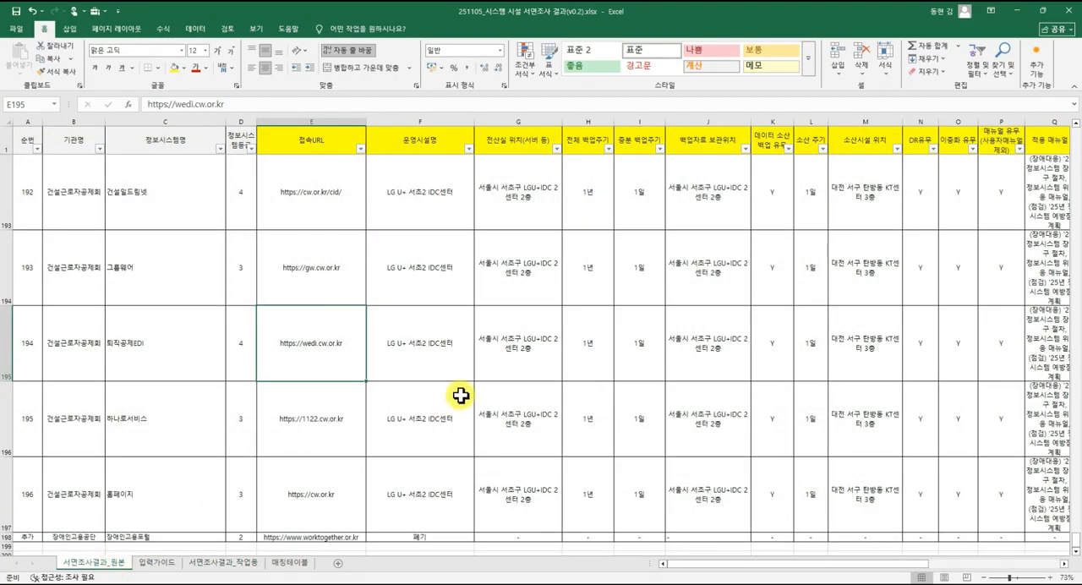
pyautogui.click(486, 261)
pyautogui.press('Right')
pyautogui.press('Right')
pyautogui.press('Right')
pyautogui.press('Right')
pyautogui.press('Right')
pyautogui.press('Right')
pyautogui.press('Right')
pyautogui.press('Right')
pyautogui.press('Right')
pyautogui.press('Right')
pyautogui.press('Right')
pyautogui.press('Right')
pyautogui.press('Right')
pyautogui.press('Right')
pyautogui.press('Right')
pyautogui.press('Right')
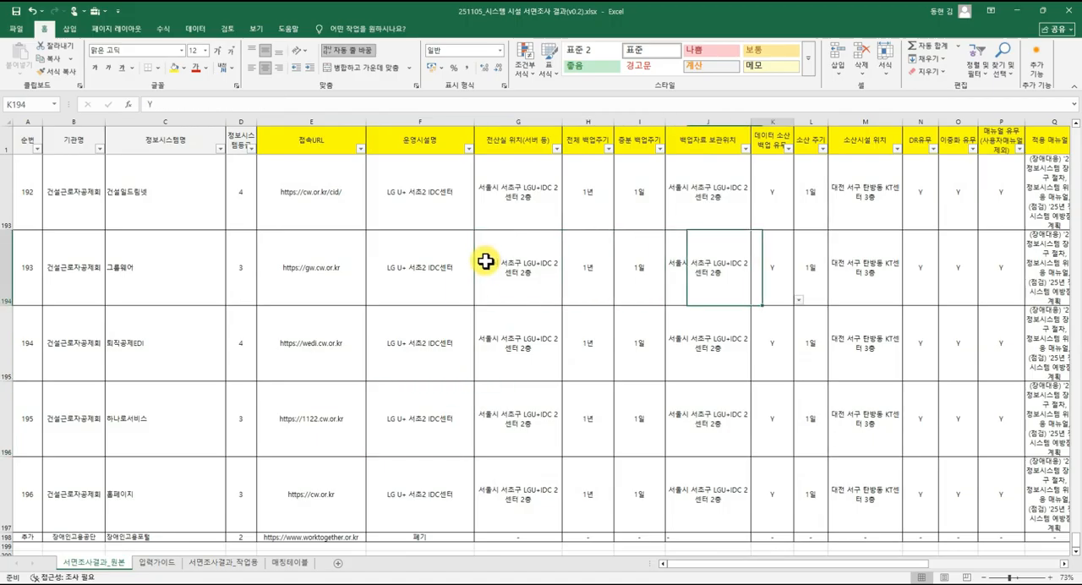
pyautogui.press('Right')
pyautogui.press('Right')
pyautogui.press('Right')
pyautogui.press('Right')
pyautogui.press('Right')
pyautogui.press('Right')
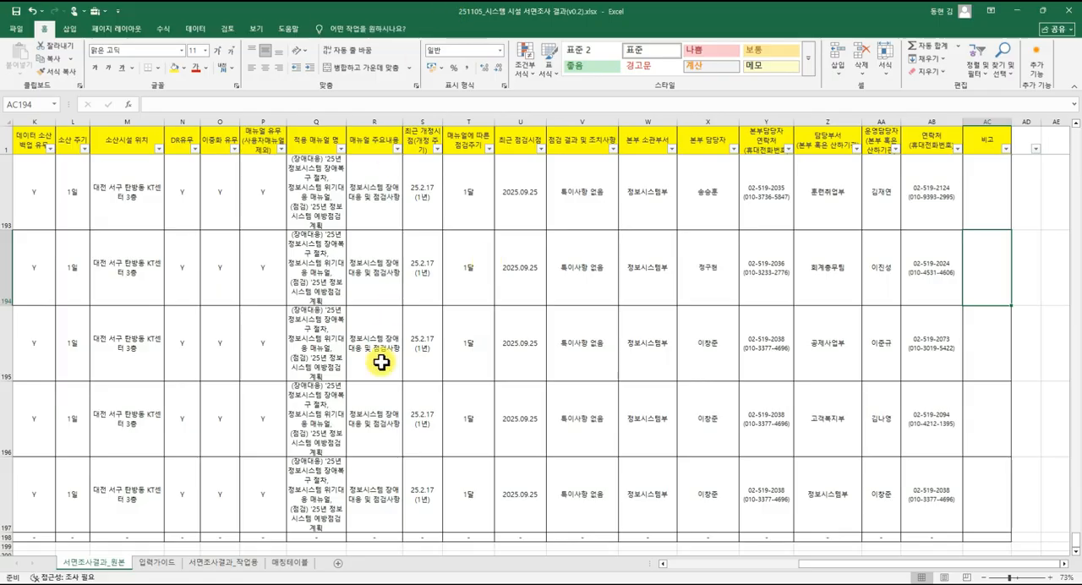
# Return to 서면조사결과_작업용 and inspect how blank source cells are displayed in the 비고 column.
pyautogui.click(251, 561)
pyautogui.click(913, 263)
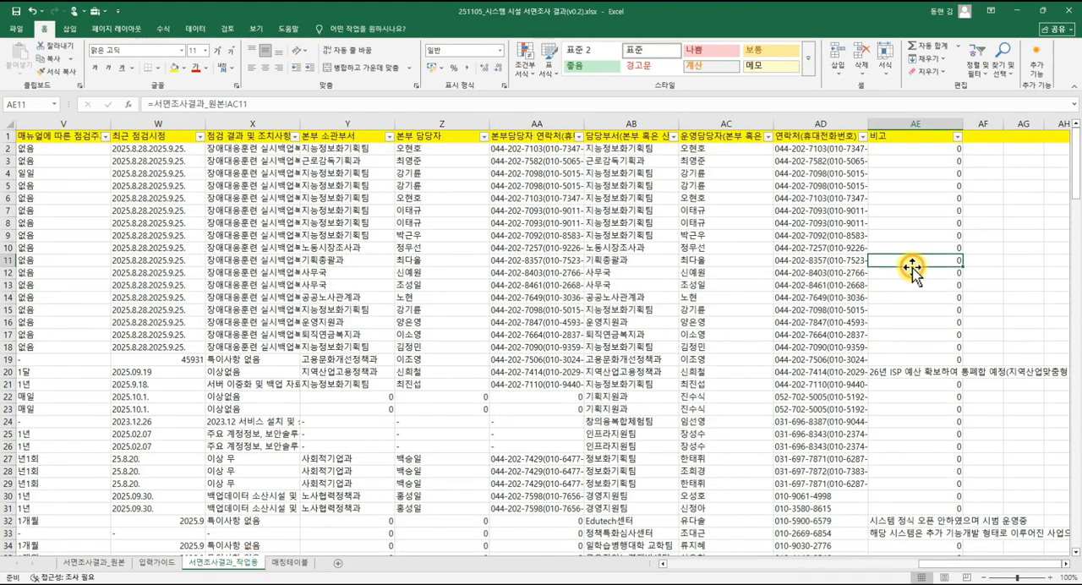
pyautogui.click(902, 222)
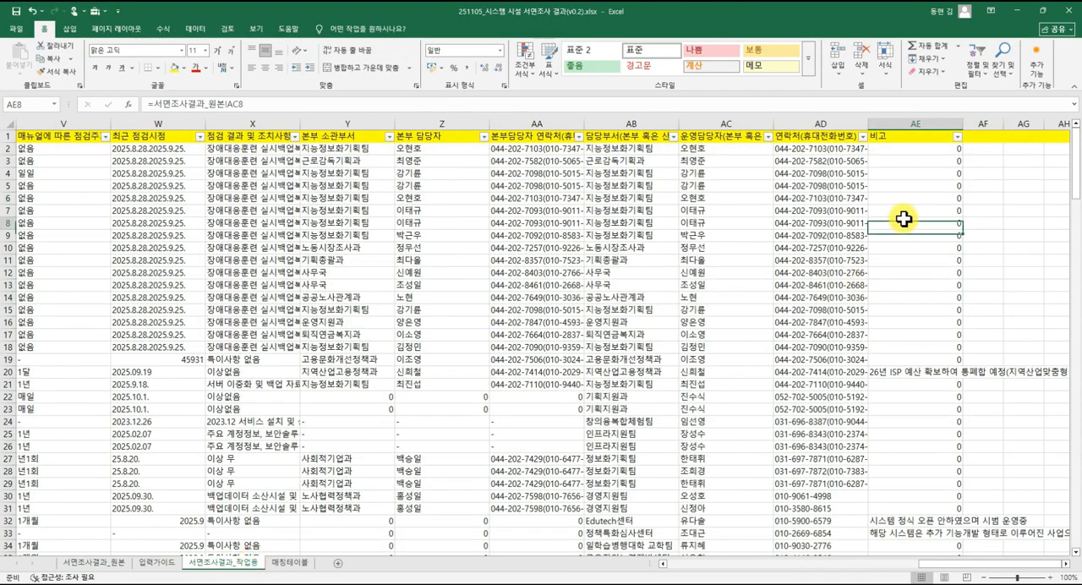
pyautogui.click(751, 221)
# Turn off the advanced display option 0 값이 있는 셀에 0 표시 for the 서면조사결과_작업용 worksheet.
pyautogui.click(19, 31)
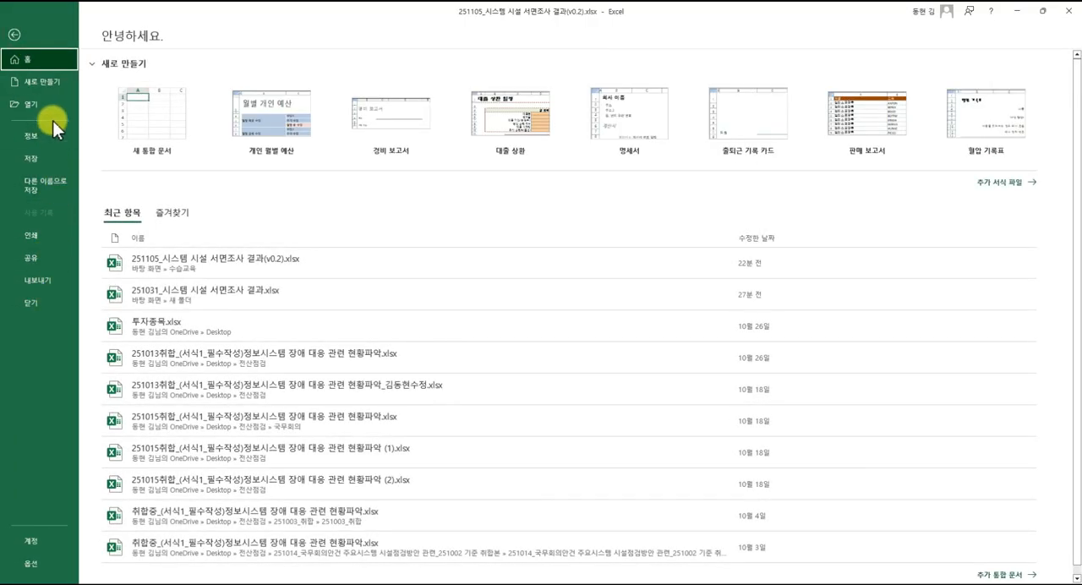
pyautogui.click(34, 564)
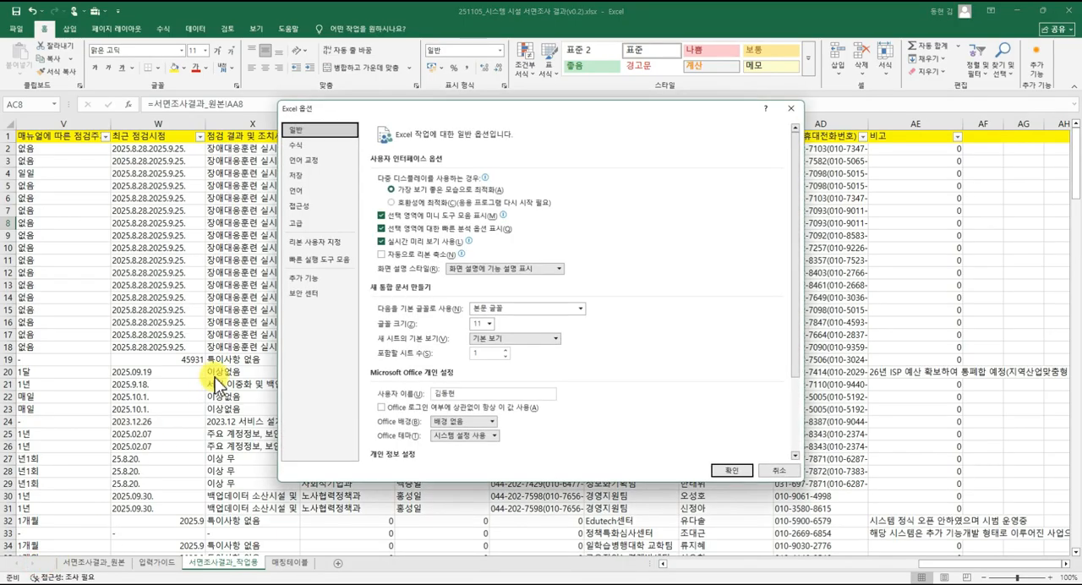
pyautogui.click(338, 236)
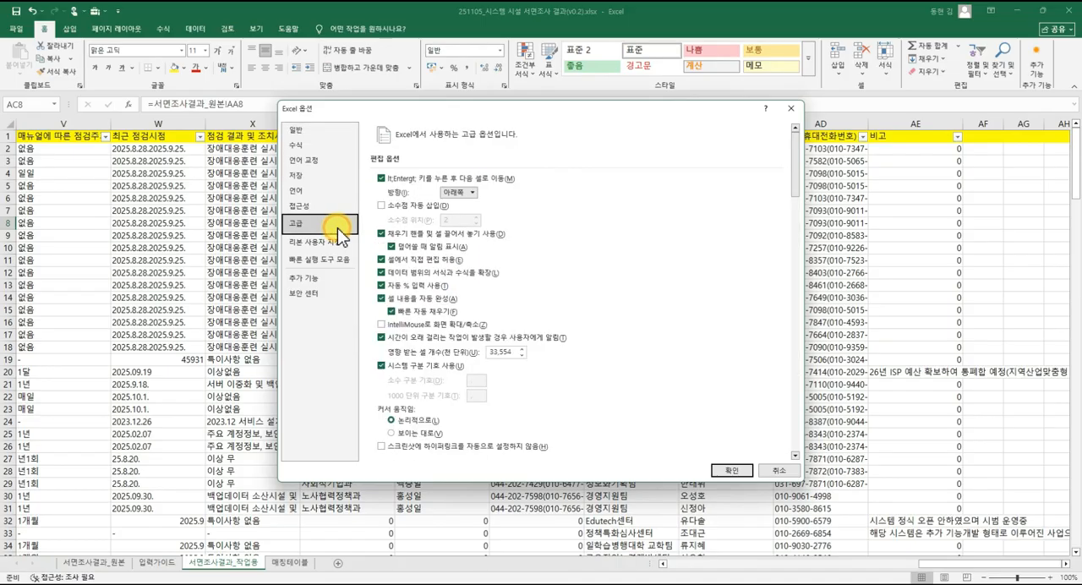
pyautogui.scroll(-15, 427, 241)
pyautogui.scroll(-12, 431, 254)
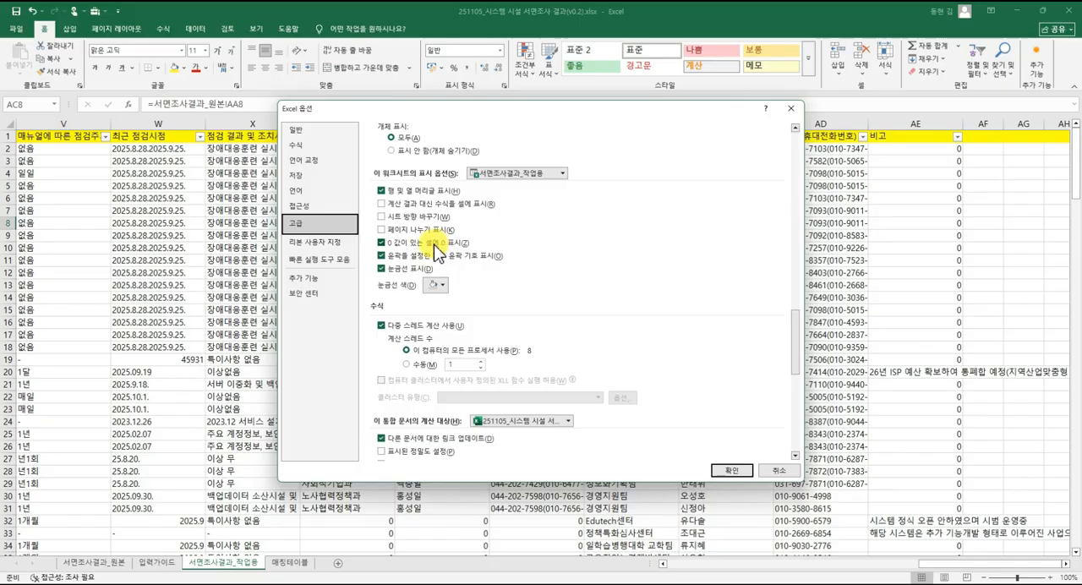
pyautogui.click(435, 244)
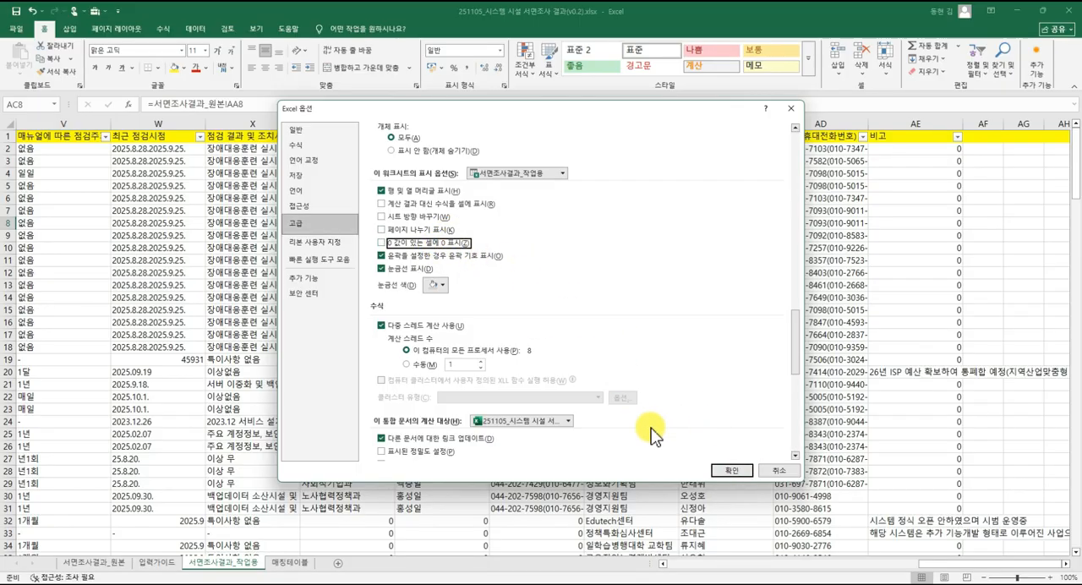
pyautogui.click(717, 468)
# Check the 비고 cells in rows 11 to 2 of 서면조사결과_작업용 for displayed zeros.
pyautogui.click(912, 258)
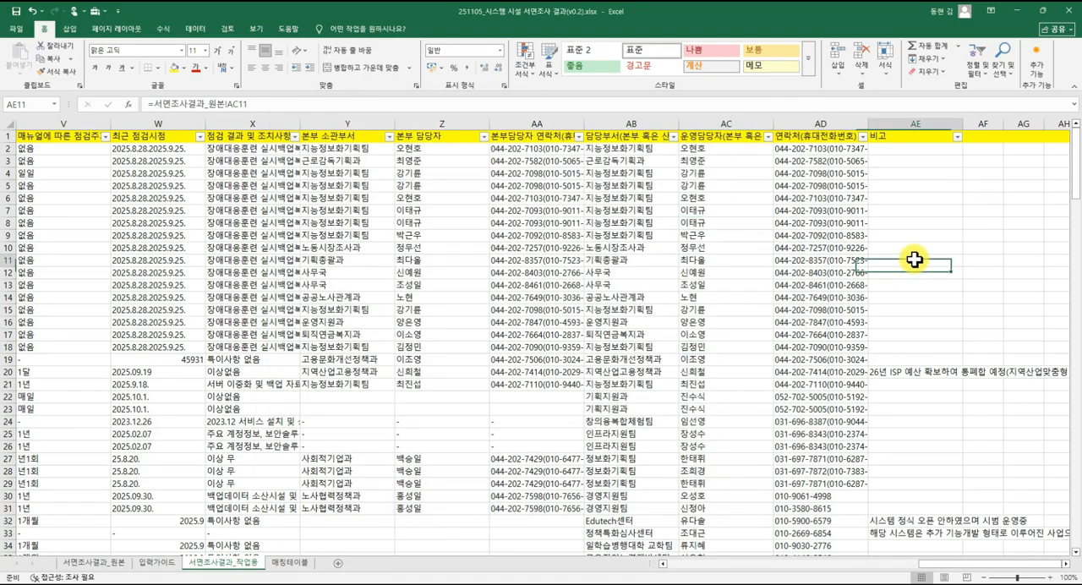
pyautogui.click(905, 191)
pyautogui.click(904, 153)
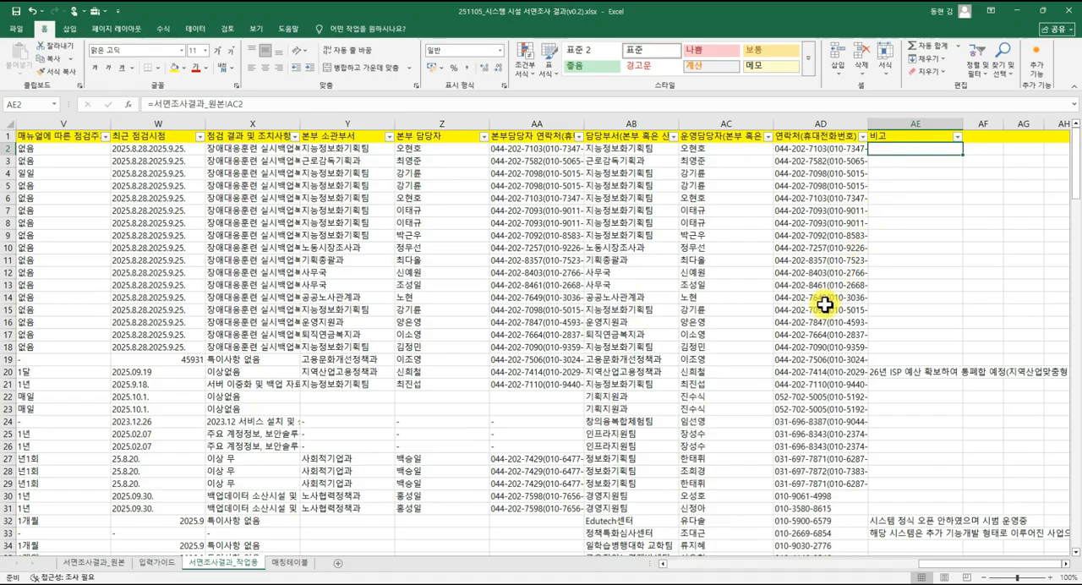
# Look over 매칭테이블, and return to 서면조사결과_작업용 to check the 최근 점검시점 entries.
pyautogui.click(287, 562)
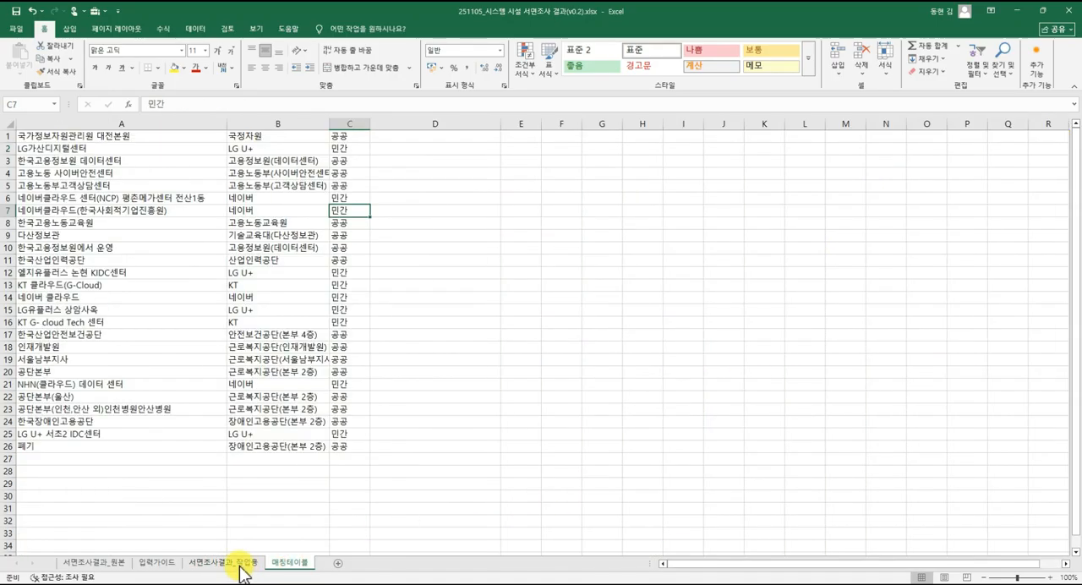
pyautogui.click(234, 562)
pyautogui.click(296, 409)
pyautogui.scroll(-2, 298, 405)
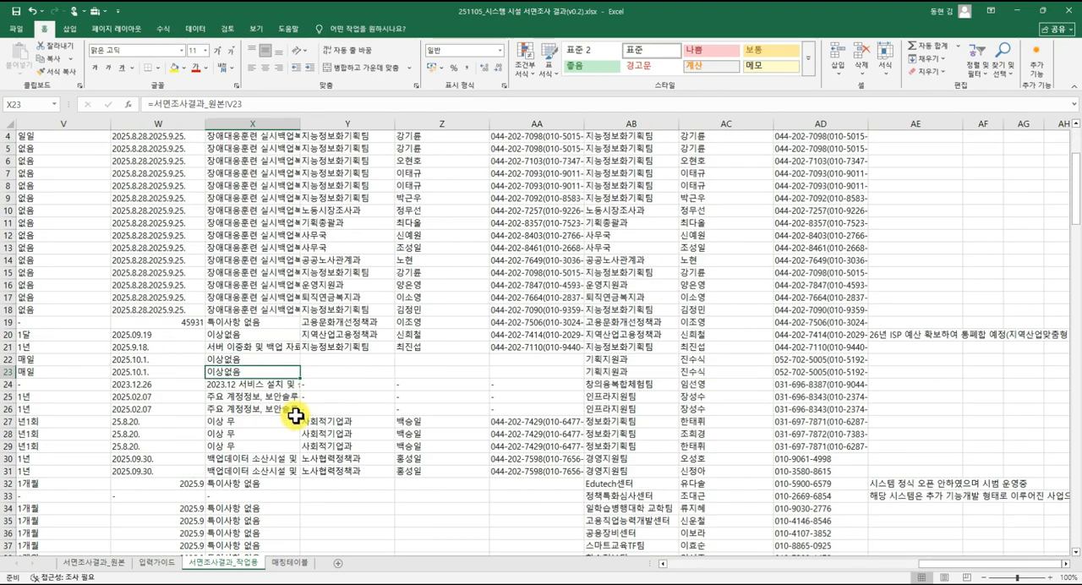
pyautogui.scroll(2, 295, 403)
pyautogui.click(297, 322)
pyautogui.click(179, 359)
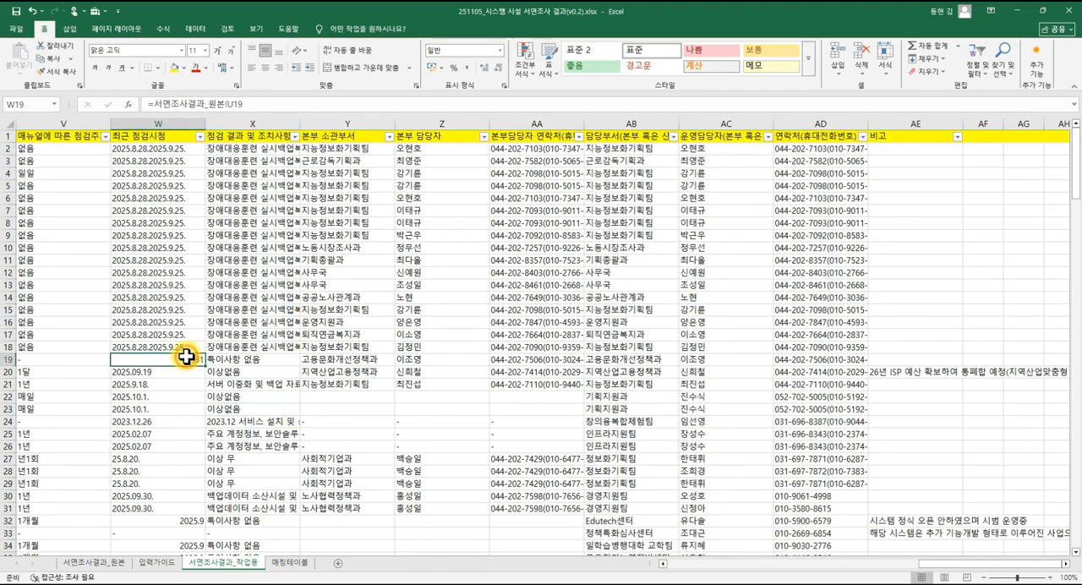
pyautogui.click(174, 497)
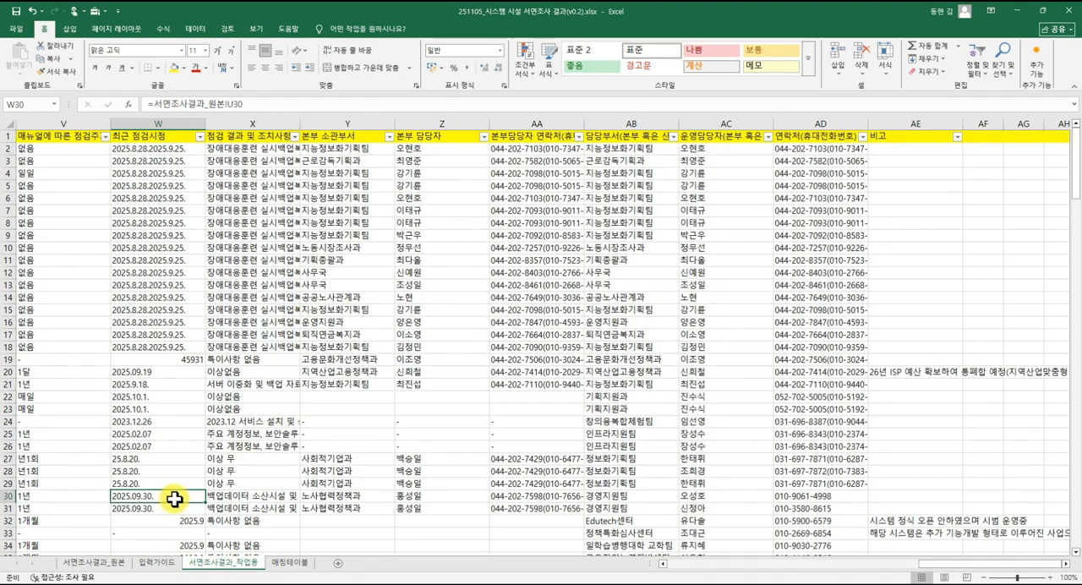
# Go back to the first columns of 서면조사결과_작업용 and review the facility columns and 기관명 up to B2.
pyautogui.press('Left')
pyautogui.press('Left')
pyautogui.press('Left')
pyautogui.press('Left')
pyautogui.press('Left')
pyautogui.press('Left')
pyautogui.press('Left')
pyautogui.press('Left')
pyautogui.press('Left')
pyautogui.press('Left')
pyautogui.press('Left')
pyautogui.press('Left')
pyautogui.press('Left')
pyautogui.press('Left')
pyautogui.press('Left')
pyautogui.press('Left')
pyautogui.press('Left')
pyautogui.press('Left')
pyautogui.press('Left')
pyautogui.press('Left')
pyautogui.press('Left')
pyautogui.press('Left')
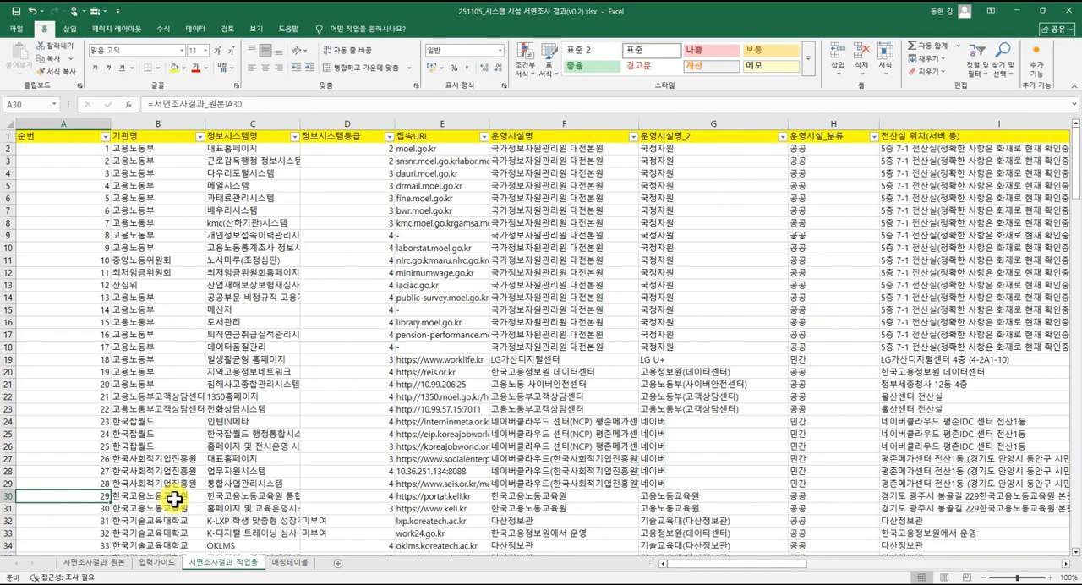
pyautogui.press('Right')
pyautogui.press('Right')
pyautogui.press('Right')
pyautogui.press('Right')
pyautogui.press('Right')
pyautogui.press('Up')
pyautogui.press('Up')
pyautogui.press('Up')
pyautogui.press('Up')
pyautogui.press('Up')
pyautogui.press('Up')
pyautogui.press('Up')
pyautogui.press('Up')
pyautogui.press('Up')
pyautogui.press('Up')
pyautogui.press('Up')
pyautogui.press('Up')
pyautogui.press('Up')
pyautogui.press('Up')
pyautogui.press('Up')
pyautogui.press('Up')
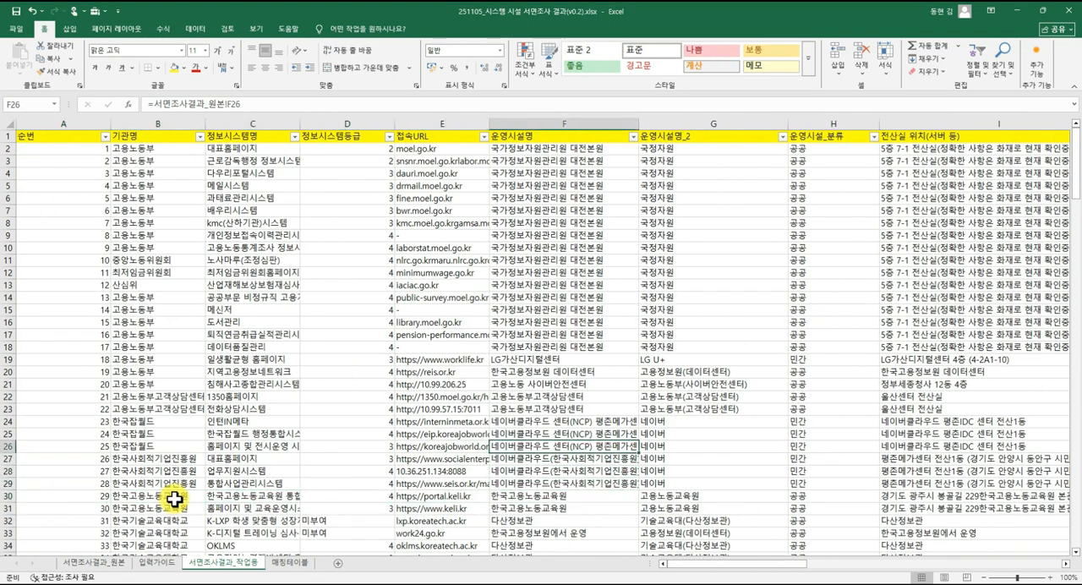
pyautogui.press('Right')
pyautogui.press('Up')
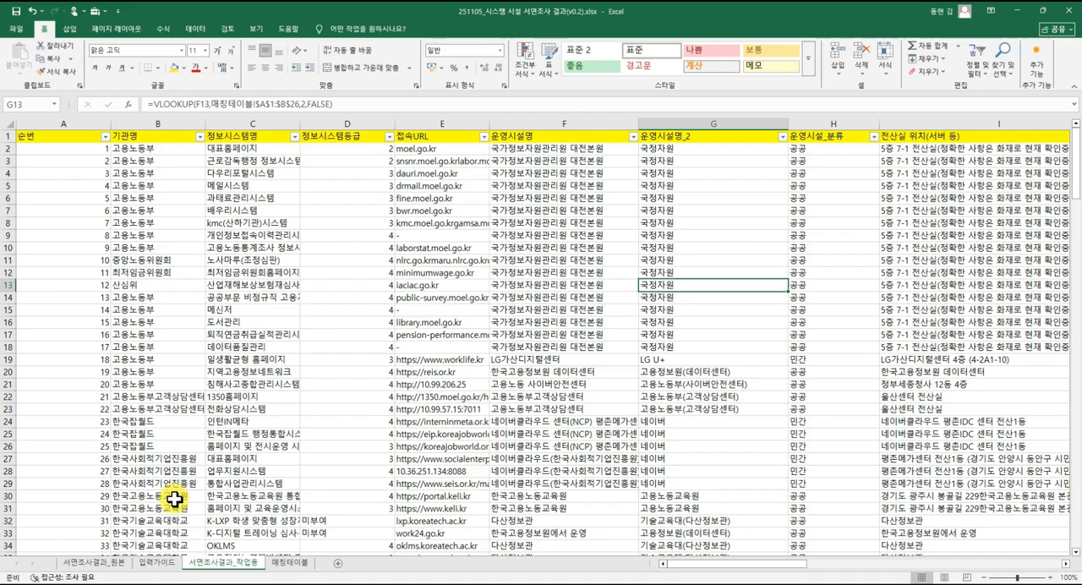
pyautogui.press('Left')
pyautogui.press('Home')
pyautogui.press('Right')
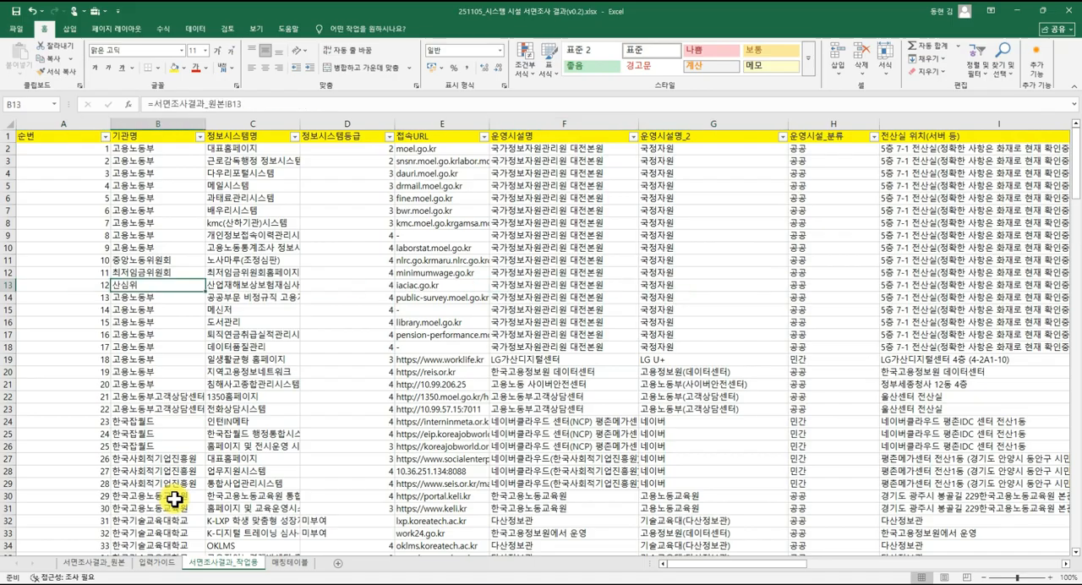
pyautogui.press('Up')
pyautogui.press('Up')
pyautogui.press('Up')
pyautogui.press('Up')
pyautogui.press('Up')
pyautogui.press('Up')
pyautogui.press('Up')
pyautogui.press('Up')
pyautogui.press('Up')
pyautogui.press('Up')
pyautogui.press('Up')
pyautogui.press('Up')
pyautogui.press('Down')
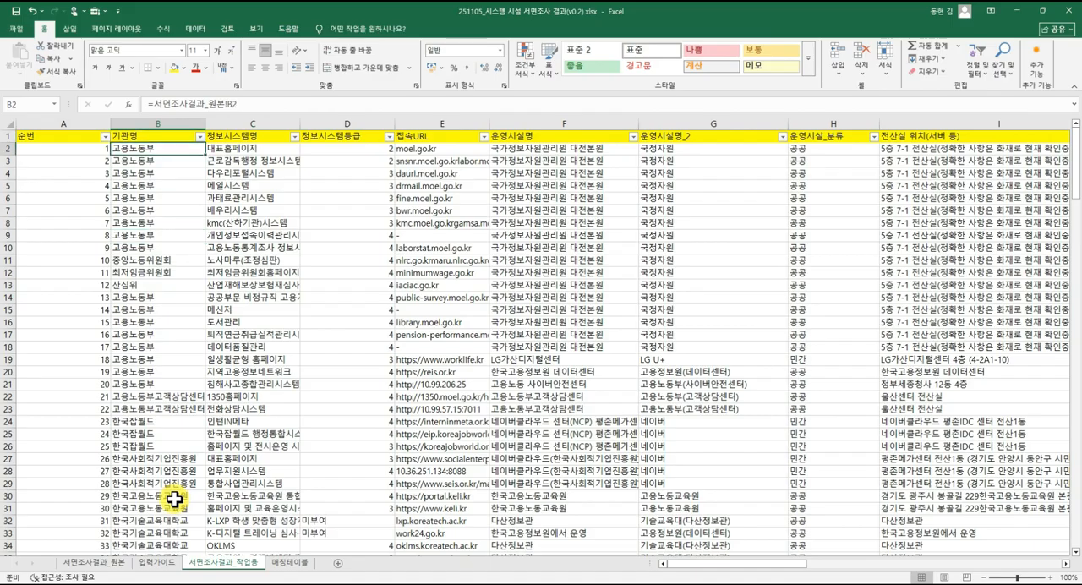
# Insert a column before 정보시스템명 in 서면조사결과_작업용 and give it the header 기관명_2 in C1.
pyautogui.click(272, 121)
pyautogui.rightClick(272, 121)
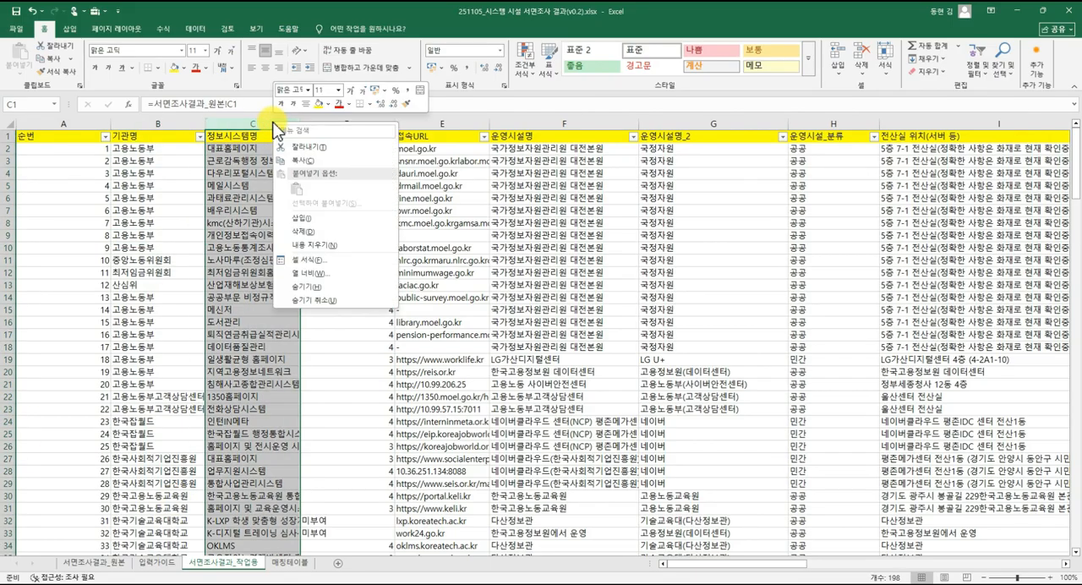
pyautogui.click(326, 222)
pyautogui.click(257, 138)
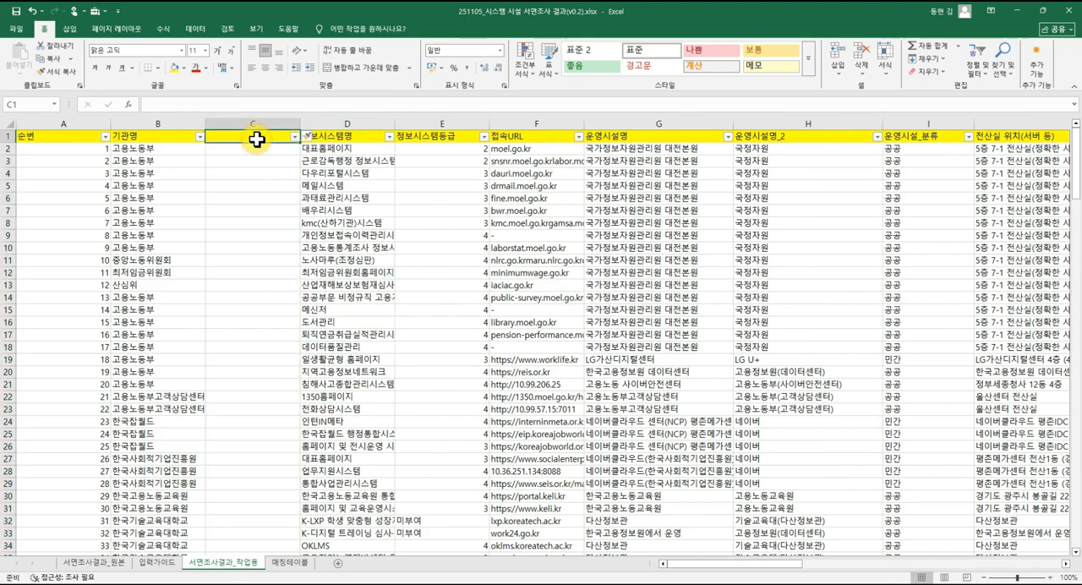
pyautogui.write('ㄱ')
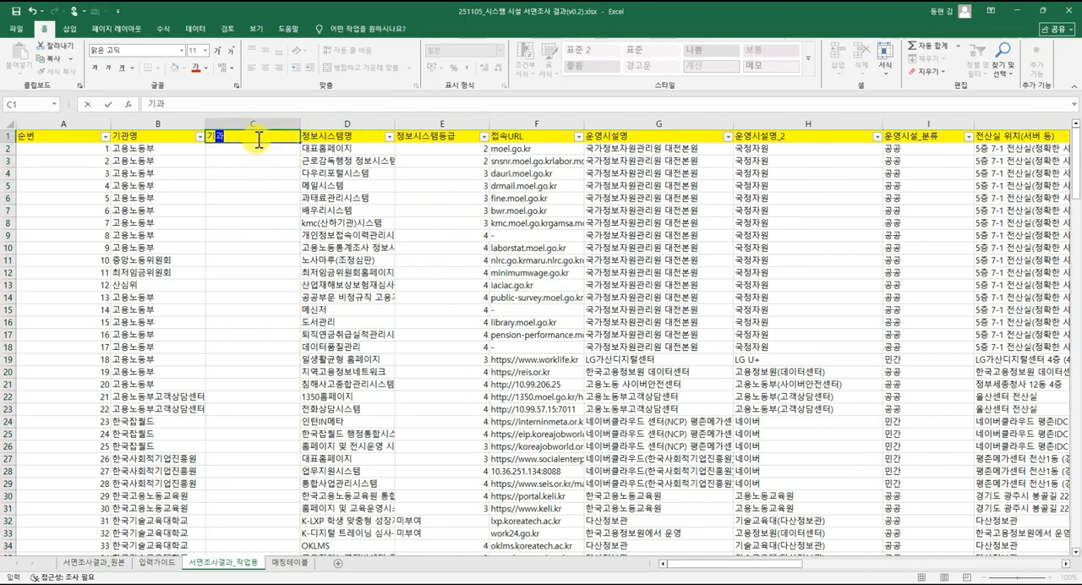
pyautogui.press('Return')
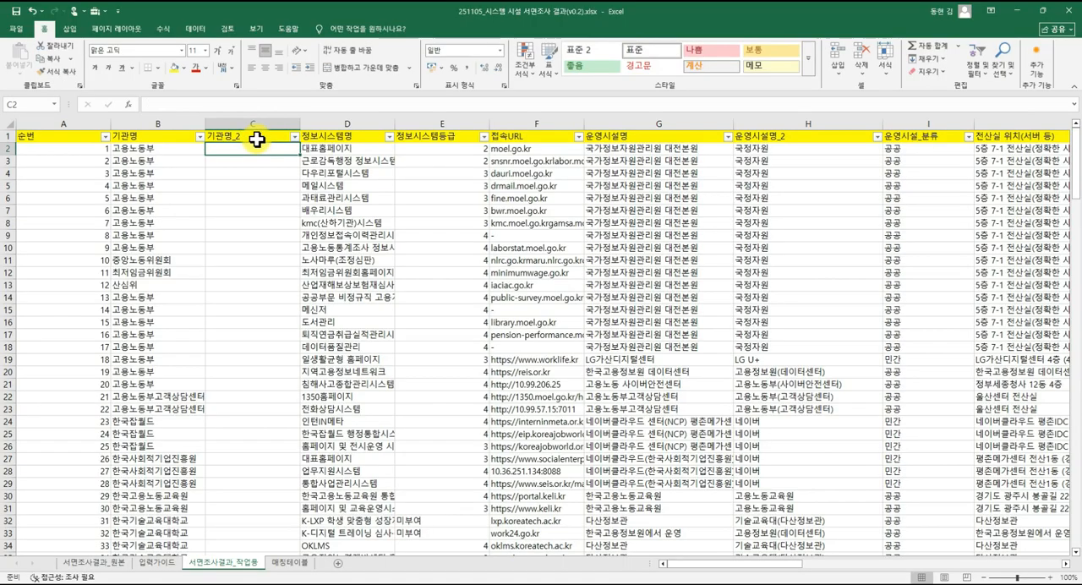
# Copy all 기관명 entries from B2 down in 서면조사결과_작업용 and paste them as values into 매칭테이블 starting at E1.
pyautogui.click(291, 562)
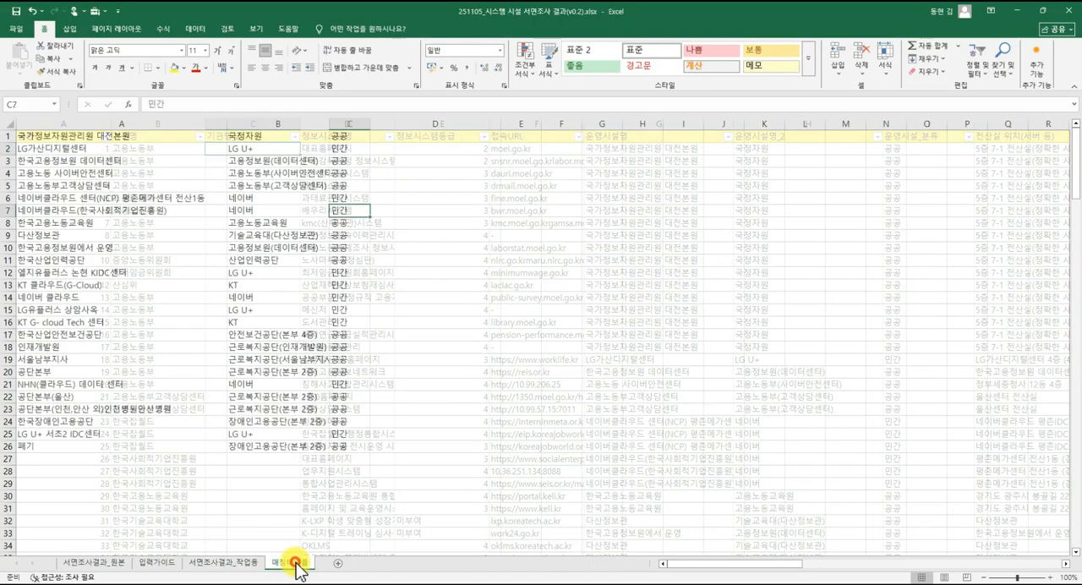
pyautogui.click(418, 322)
pyautogui.click(531, 138)
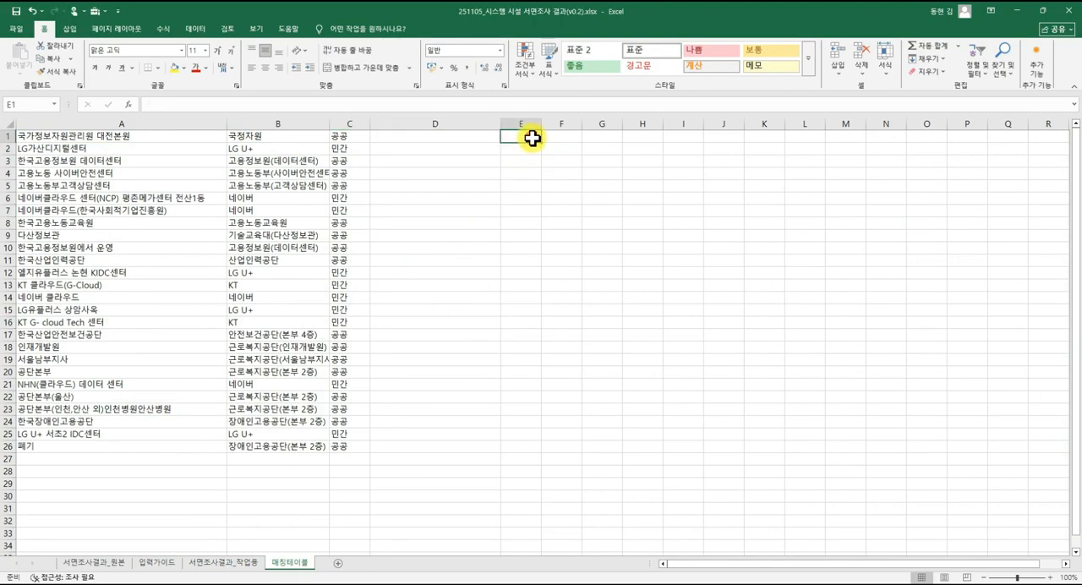
pyautogui.click(241, 564)
pyautogui.click(166, 149)
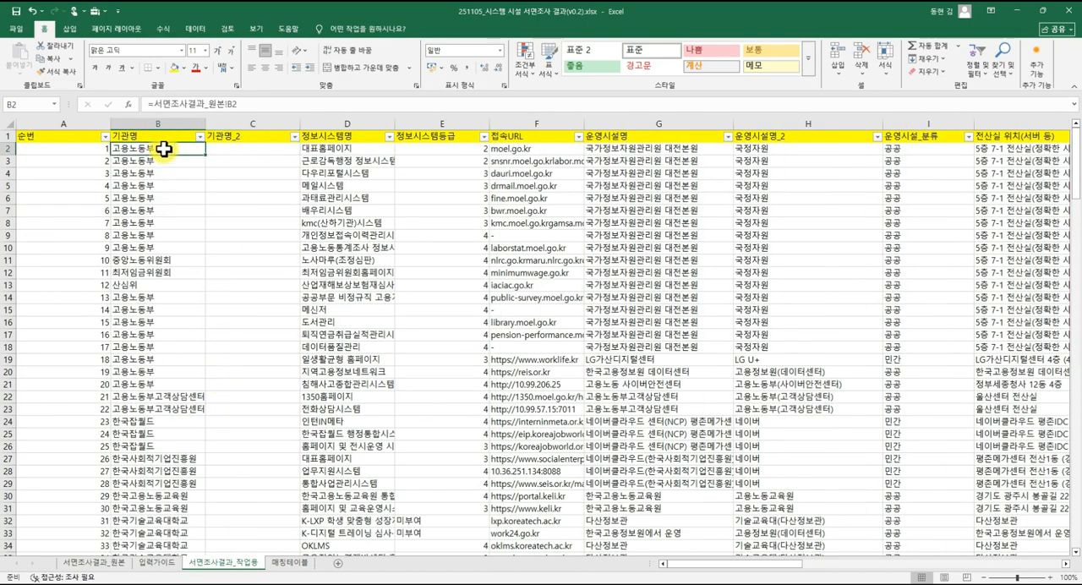
pyautogui.hotkey('ctrl', 'shift', 'Down')
pyautogui.hotkey('ctrl', 'c')
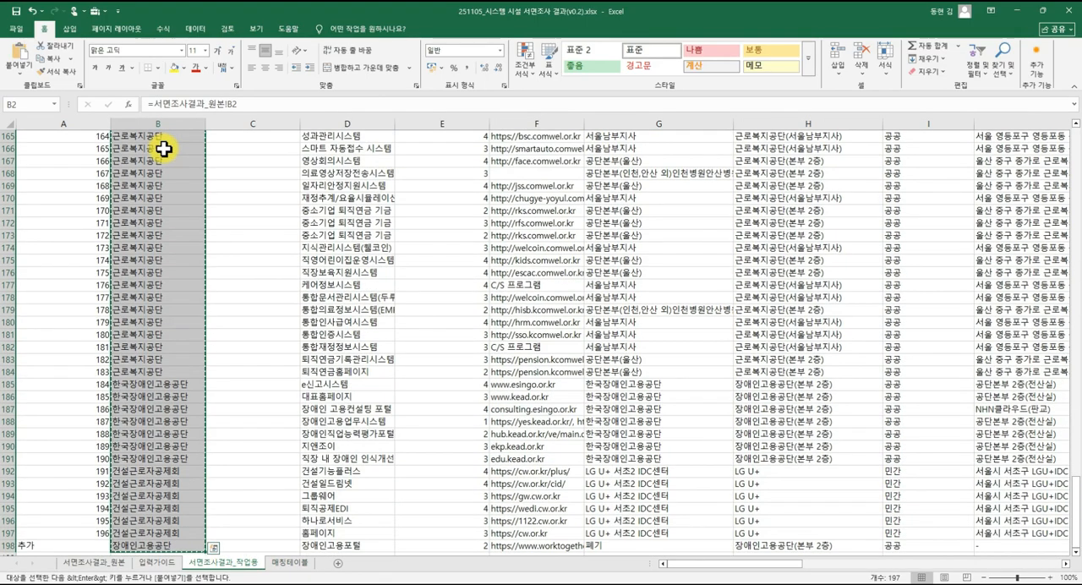
pyautogui.click(302, 566)
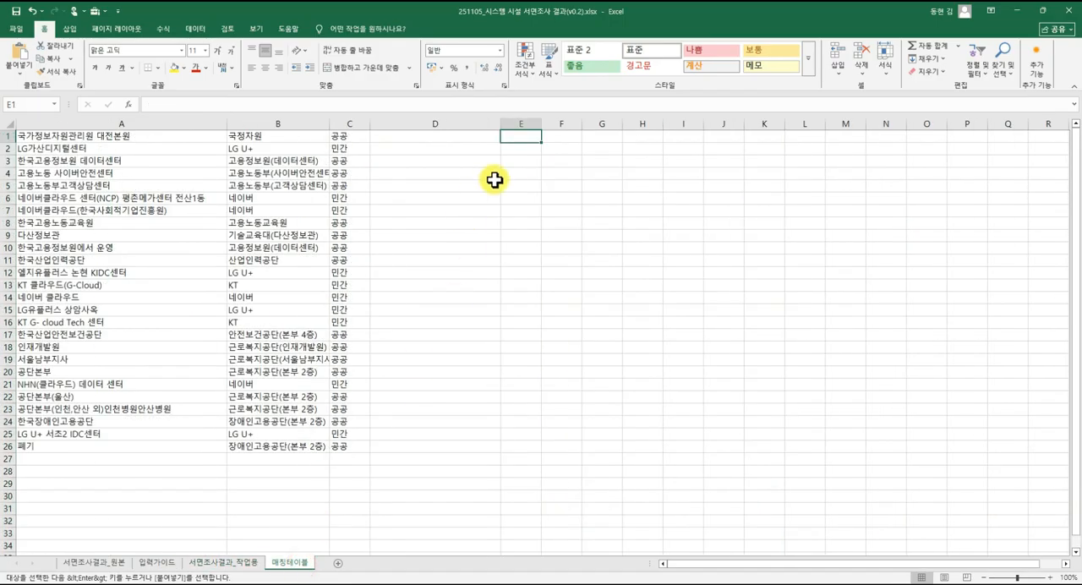
pyautogui.rightClick(525, 138)
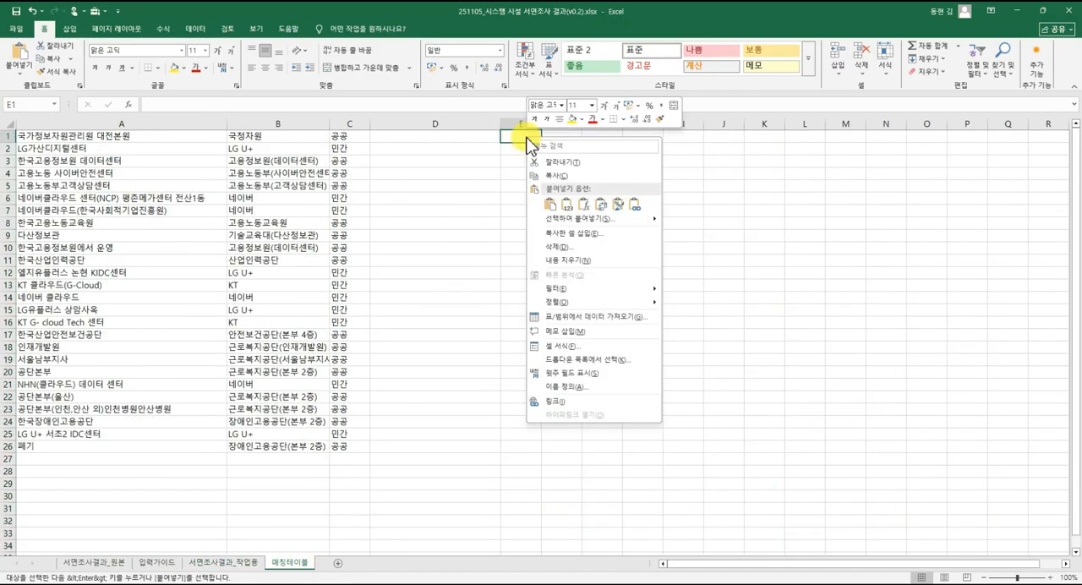
pyautogui.click(566, 205)
# Remove the duplicate institution names from column E of 매칭테이블 and fit the column width to its contents.
pyautogui.click(532, 119)
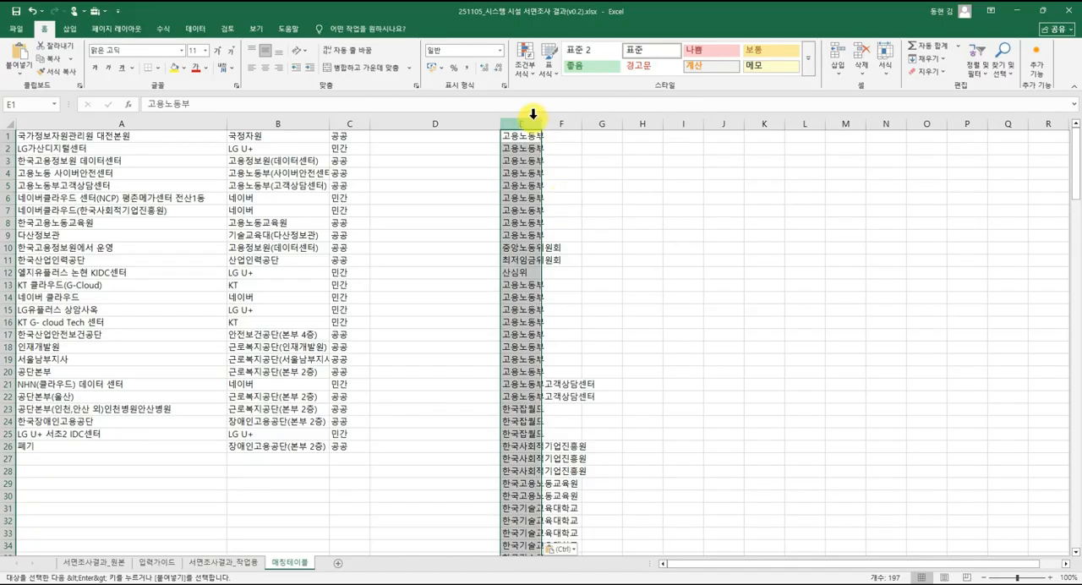
pyautogui.click(196, 29)
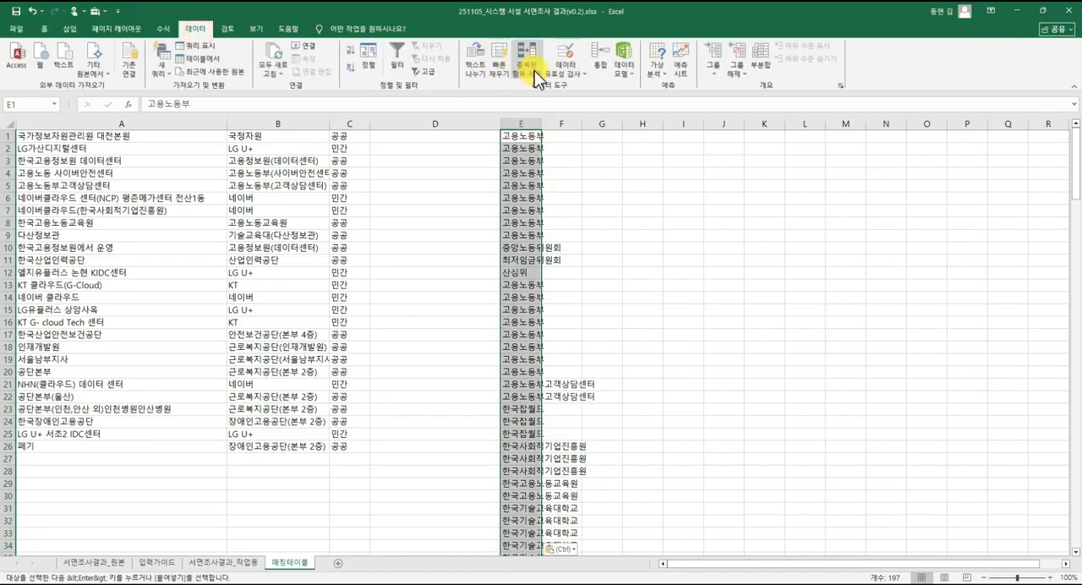
pyautogui.click(526, 66)
pyautogui.click(1002, 357)
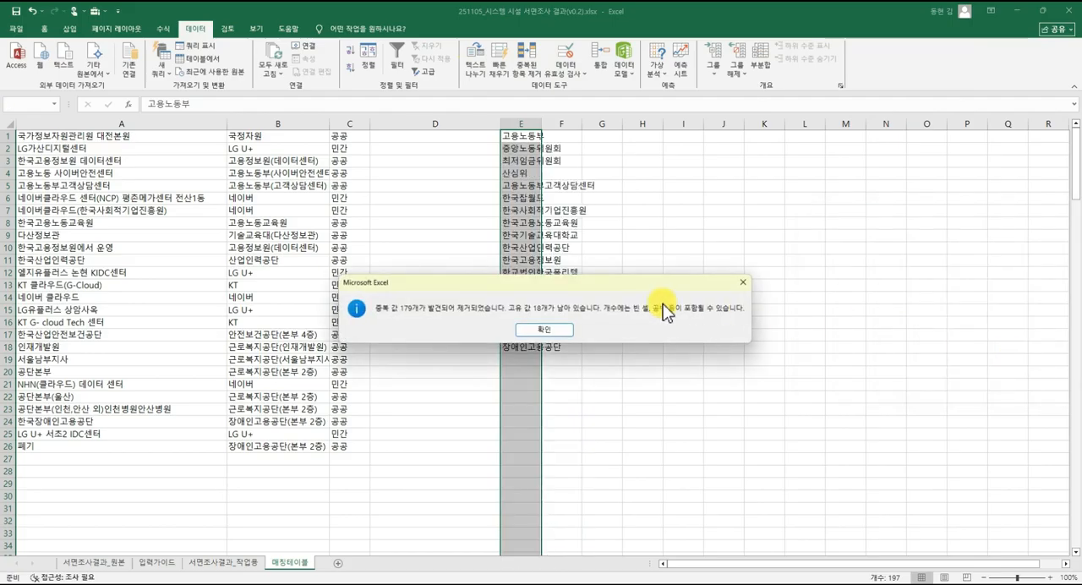
pyautogui.click(545, 331)
pyautogui.click(559, 224)
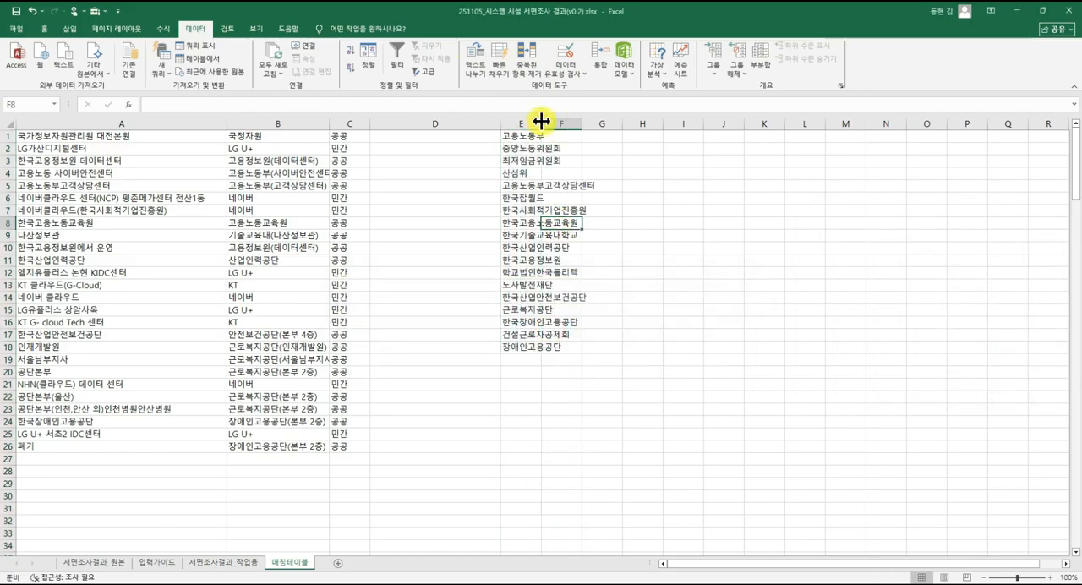
pyautogui.doubleClick(541, 124)
# Enter the standardized institution names 고용노동부, 중노위 and 최임위 in F1:F3 beside the unique list.
pyautogui.click(628, 137)
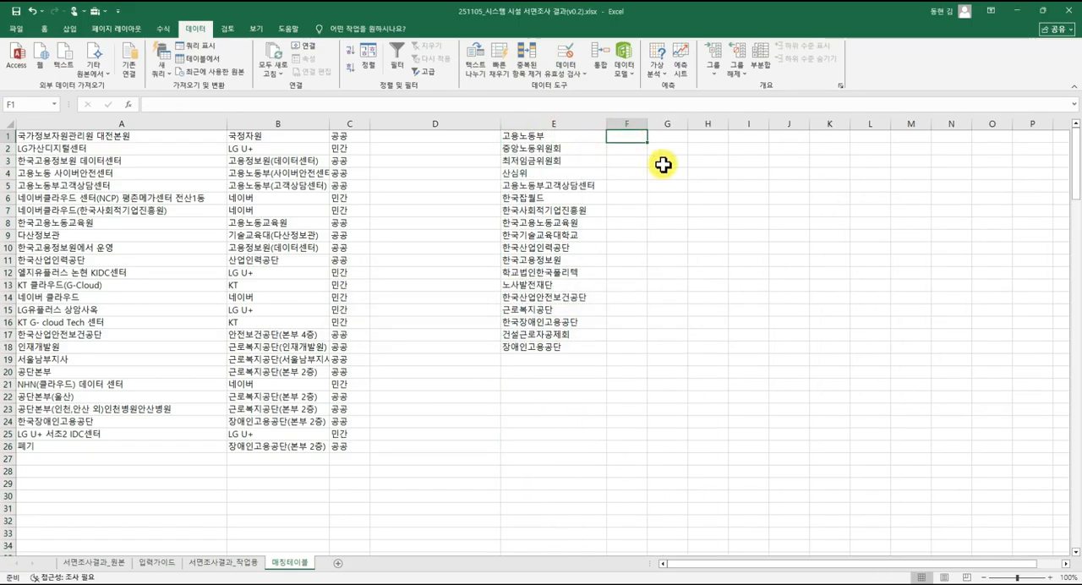
pyautogui.write('ㄱ')
pyautogui.write('용노동부')
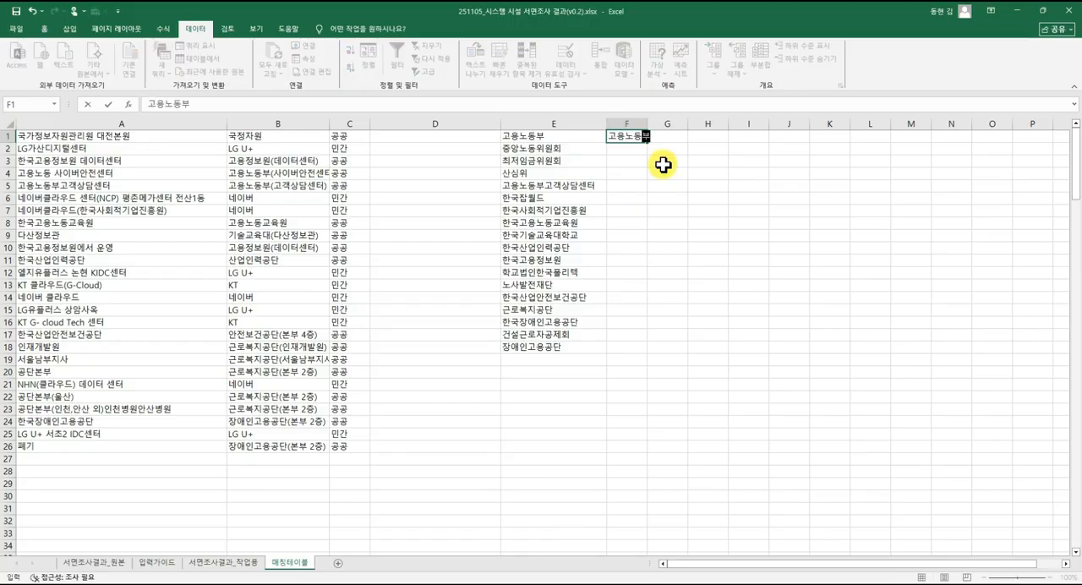
pyautogui.press('Return')
pyautogui.write('중노위')
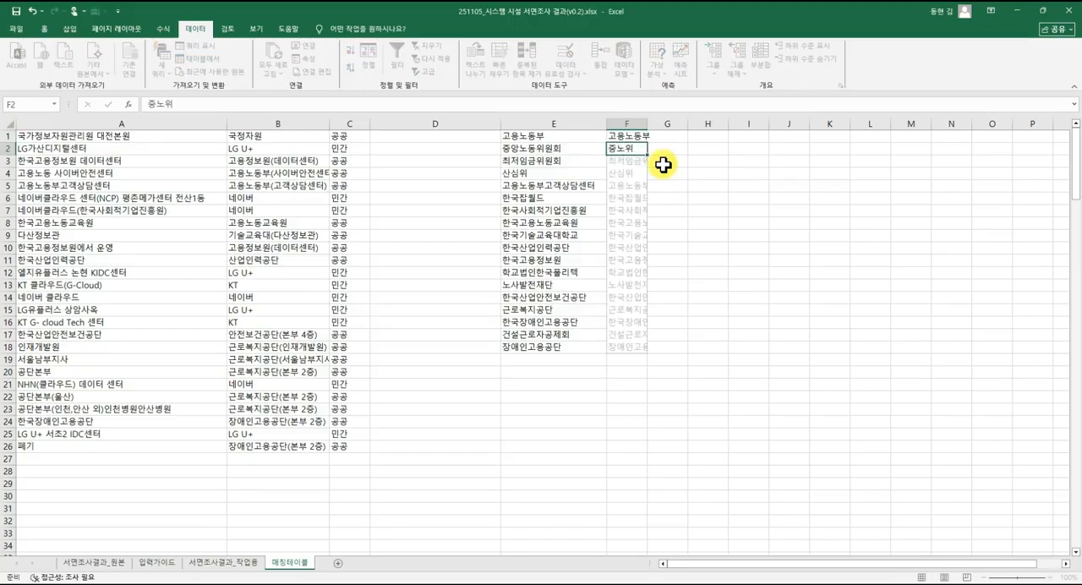
pyautogui.press('Return')
pyautogui.write('최임위')
pyautogui.press('Return')
# Enter 산심위 in F4 and map 고용노동부고객상담센터 to 고용노동부 in F5.
pyautogui.write('ㅅ')
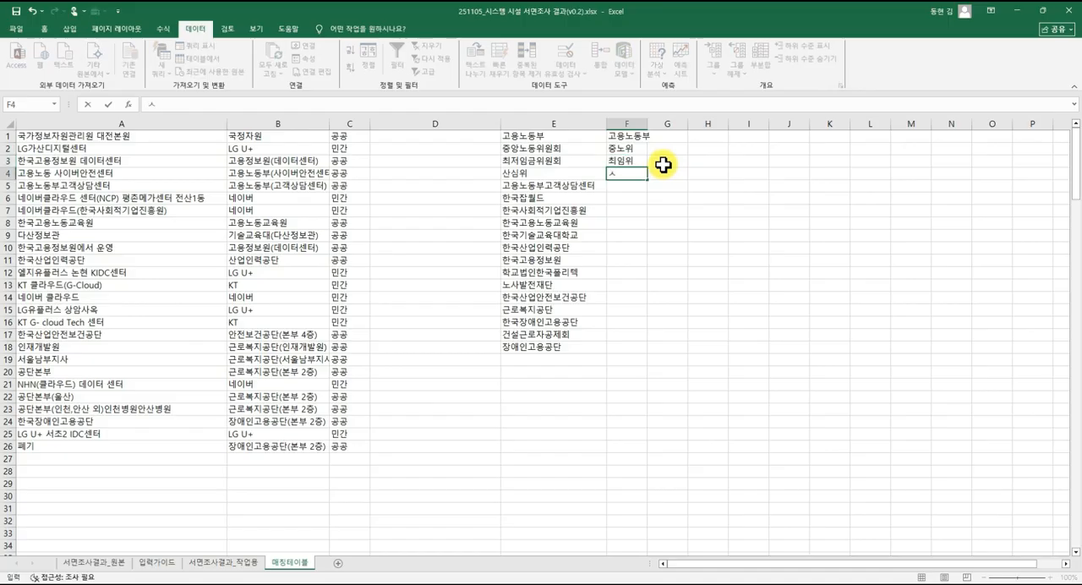
pyautogui.write('심위')
pyautogui.press('Return')
pyautogui.write('고용')
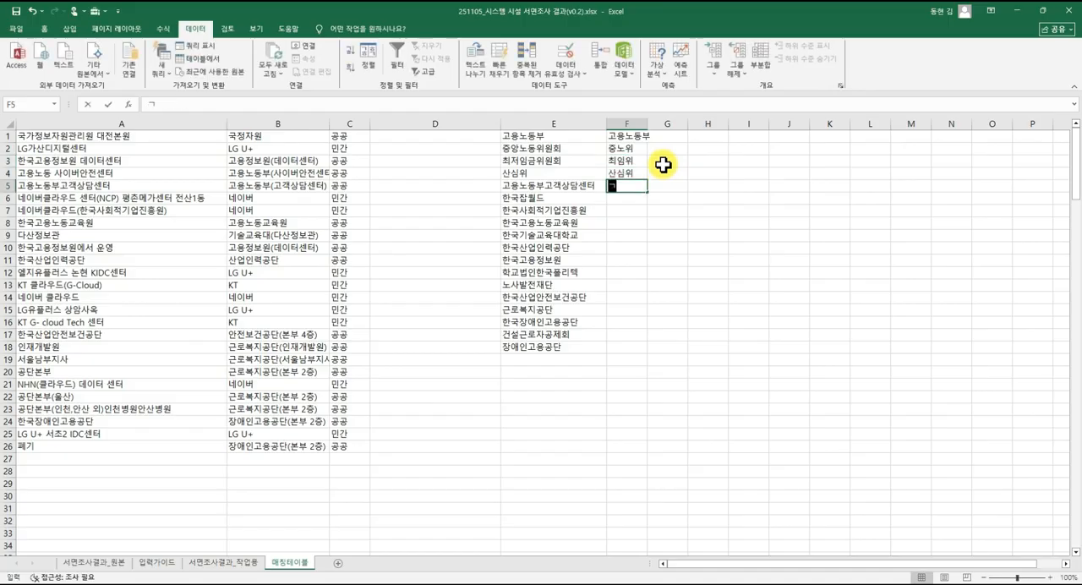
pyautogui.write('노')
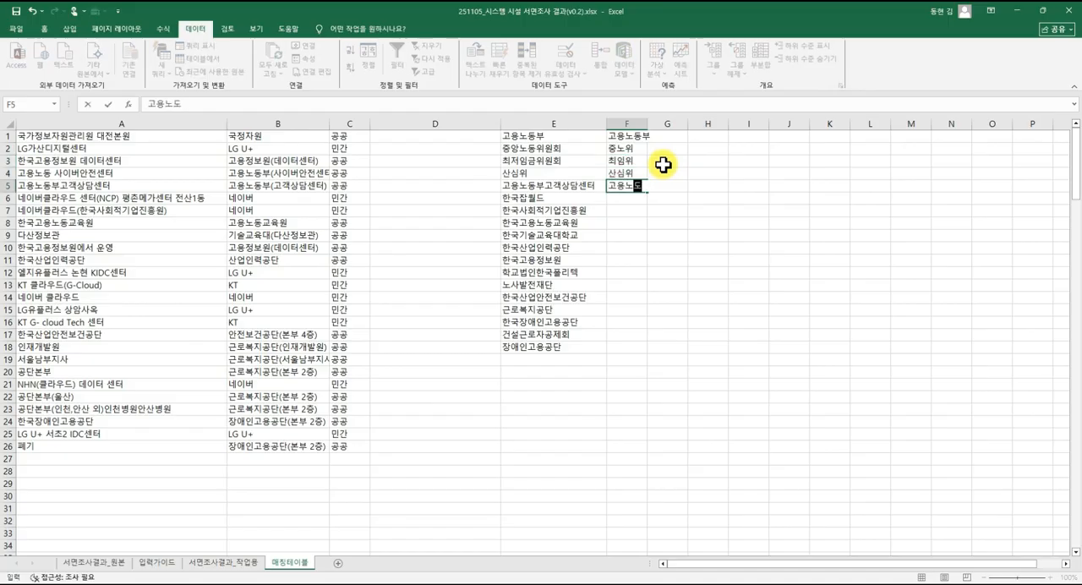
pyautogui.write('동')
pyautogui.press('Return')
pyautogui.press('Left')
pyautogui.hotkey('shift', 'Down')
pyautogui.hotkey('shift', 'Down')
pyautogui.hotkey('shift', 'Down')
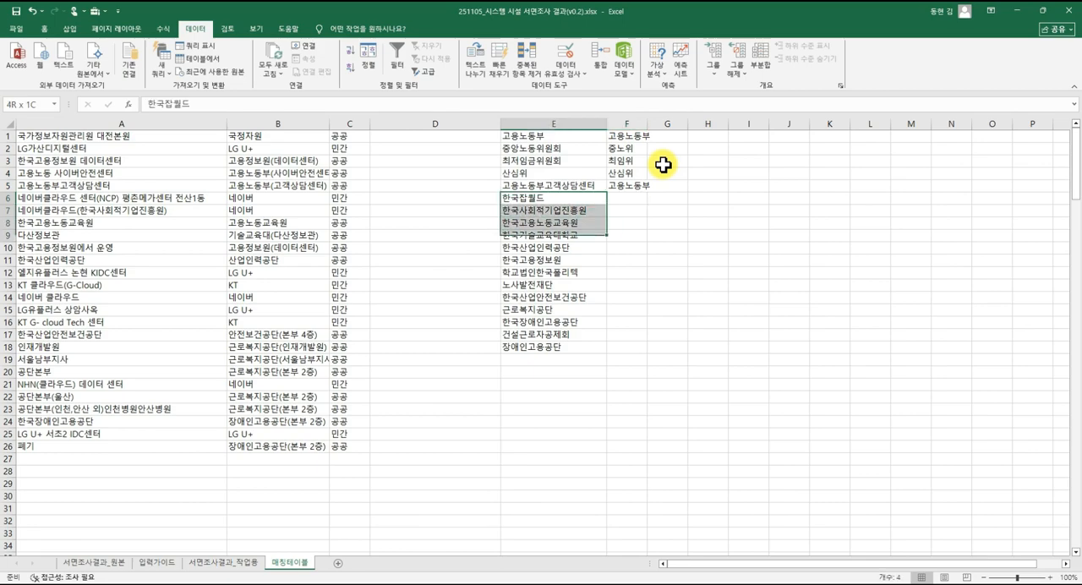
pyautogui.hotkey('shift', 'Down')
pyautogui.hotkey('shift', 'Down')
pyautogui.hotkey('shift', 'Down')
pyautogui.hotkey('ctrl', 'c')
pyautogui.press('Escape')
pyautogui.press('Up')
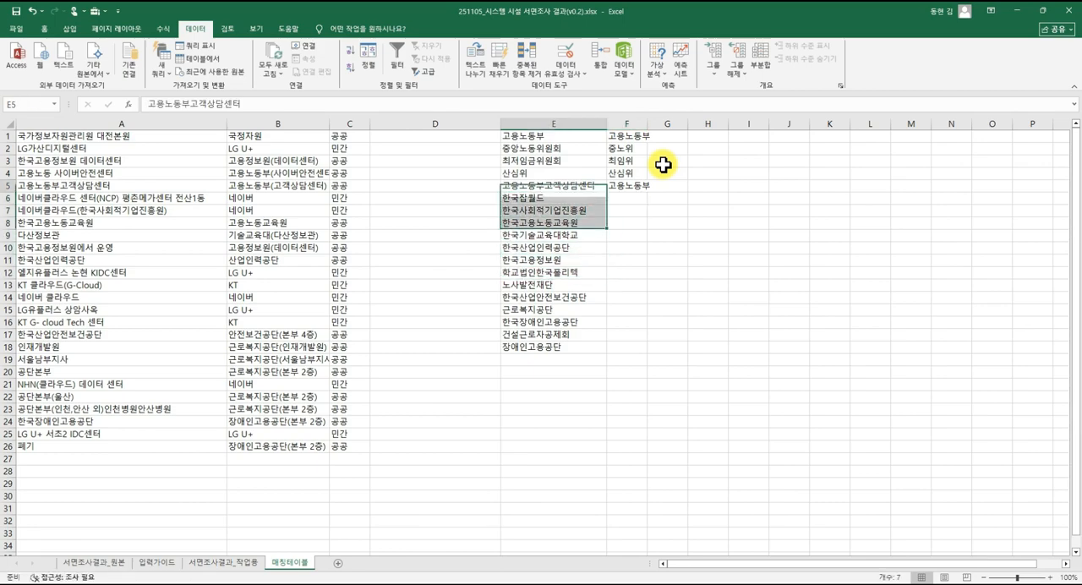
pyautogui.press('Right')
pyautogui.press('Down')
# Enter the short names 잡월드 in F6 and 사회적기업진흥원 in F7.
pyautogui.write('잡퀼드')
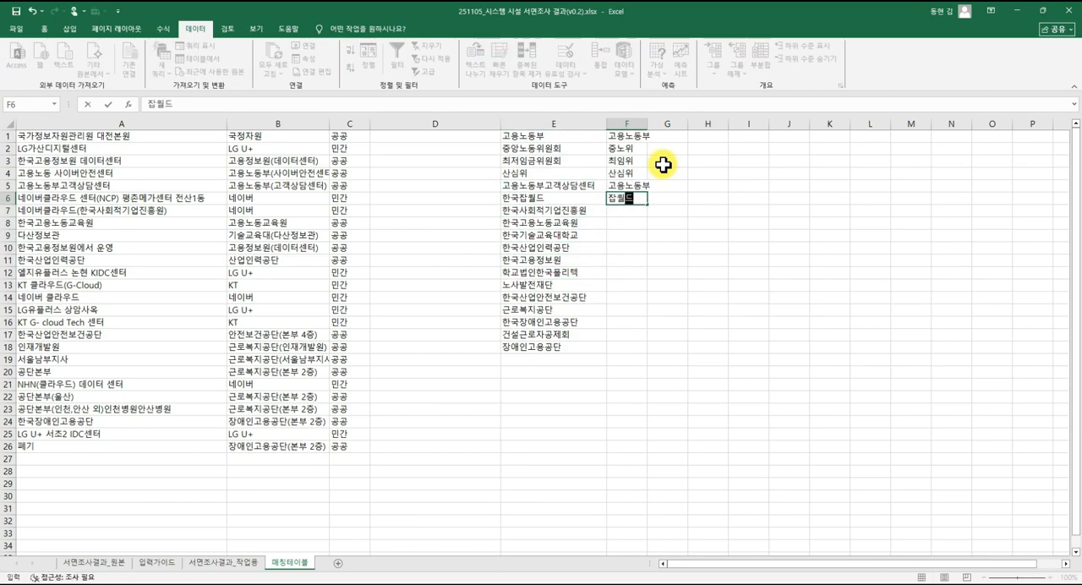
pyautogui.press('Return')
pyautogui.write('사회적기업')
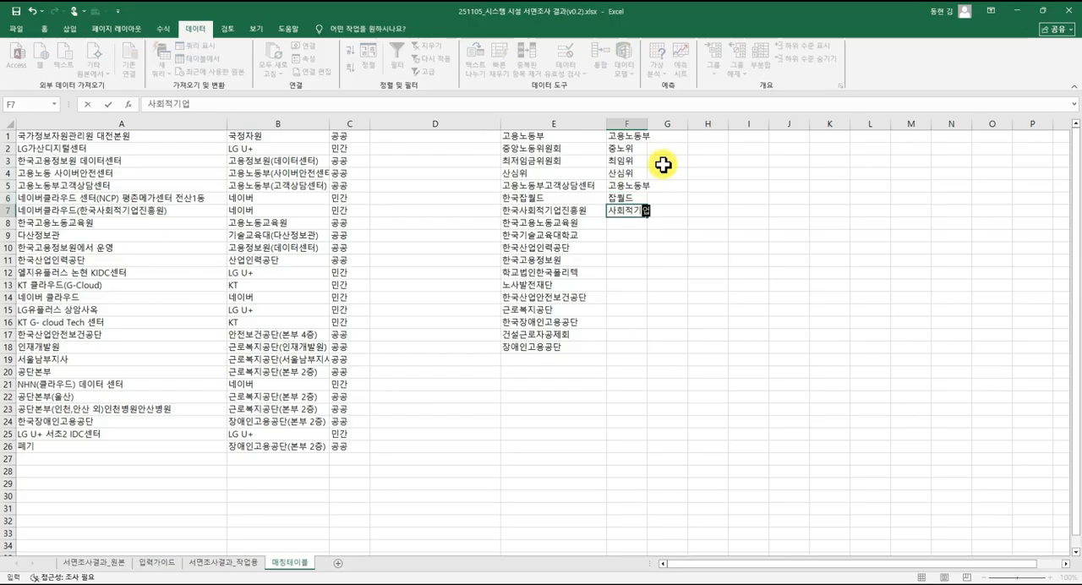
pyautogui.write('진흥원')
pyautogui.press('Return')
# Enter the short names 고용노동교육원 in F8 and 기술교육대 in F9.
pyautogui.write('고')
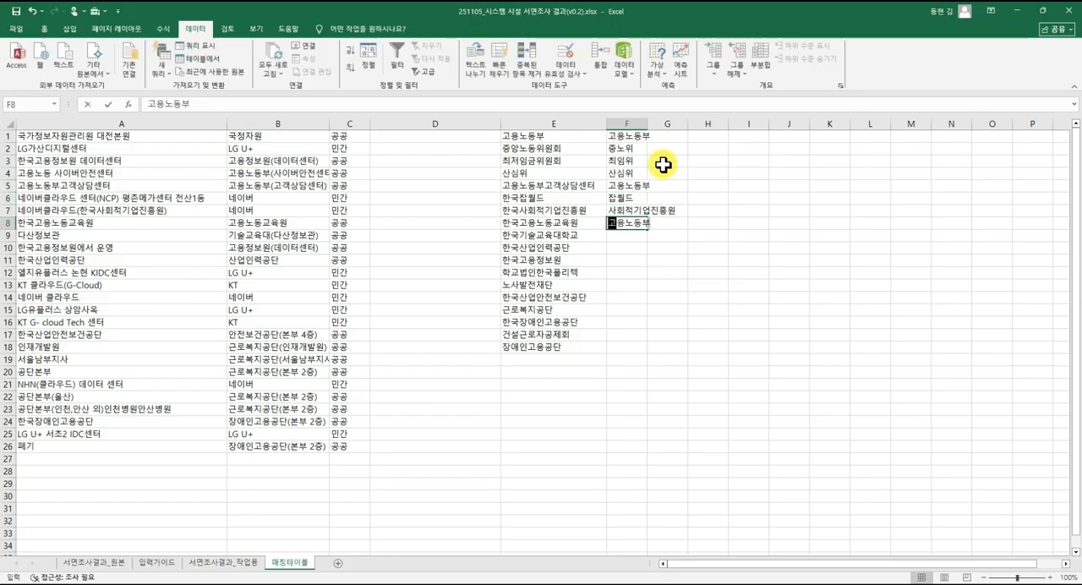
pyautogui.write('용ㄴ동교')
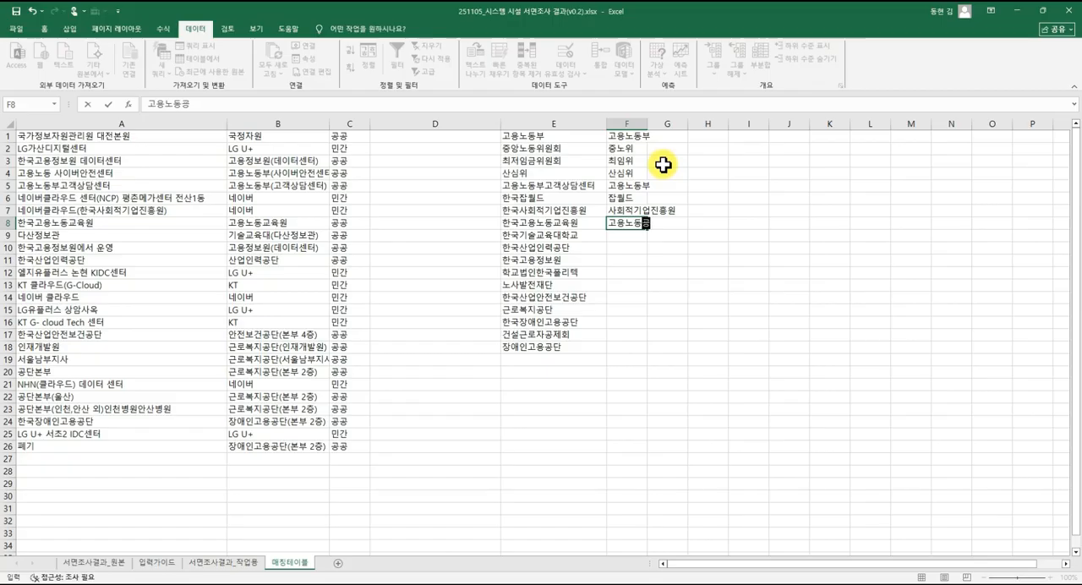
pyautogui.write('육원')
pyautogui.press('Return')
pyautogui.write('기술')
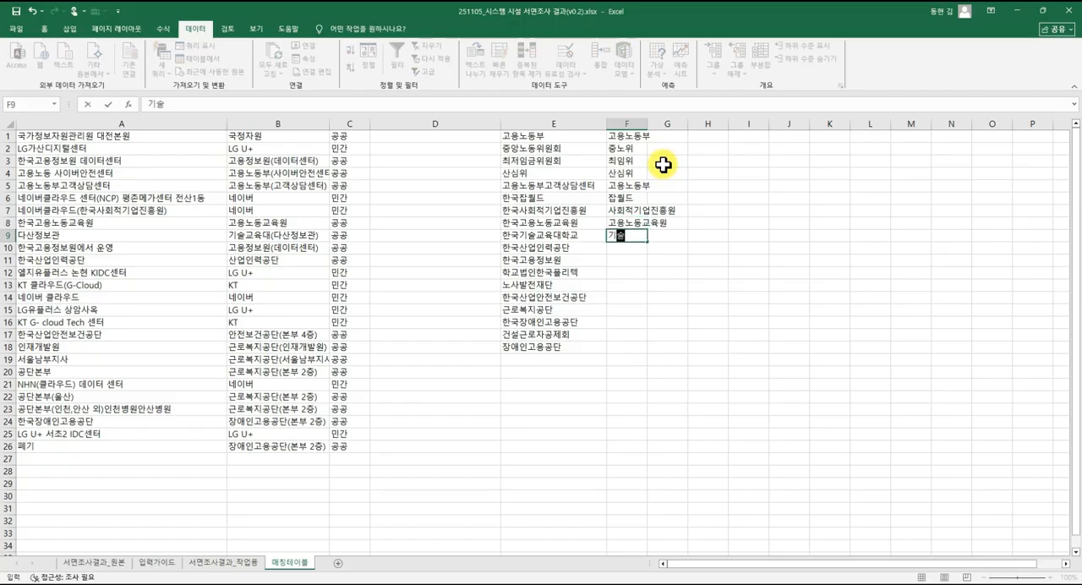
pyautogui.write('교육대')
pyautogui.press('Return')
# Enter the short names 산업인력공단, 고용정보원 and 폴리텍 in F10:F12.
pyautogui.write('산어')
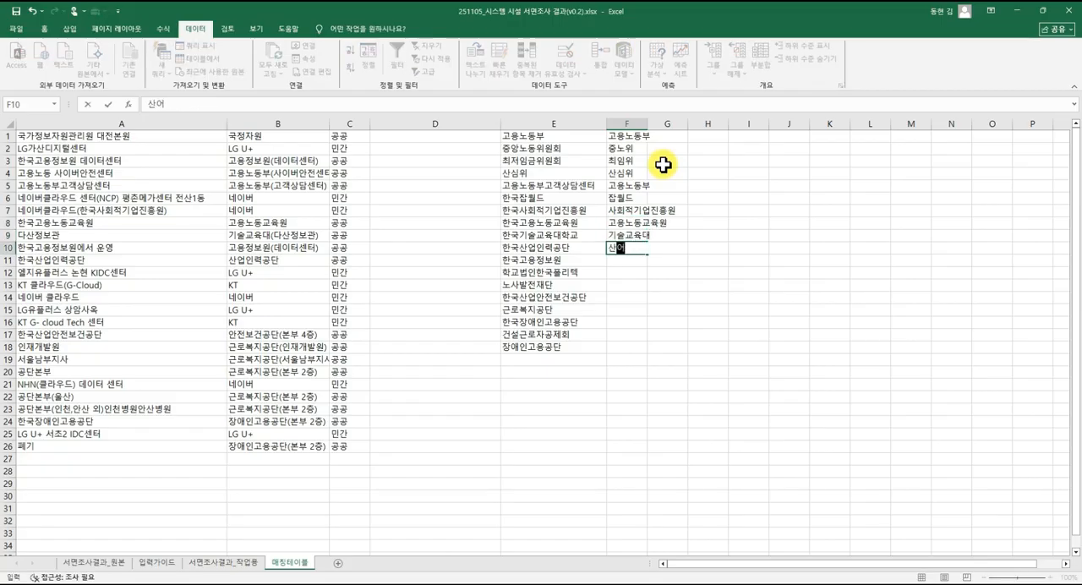
pyautogui.write('인려공단')
pyautogui.press('Return')
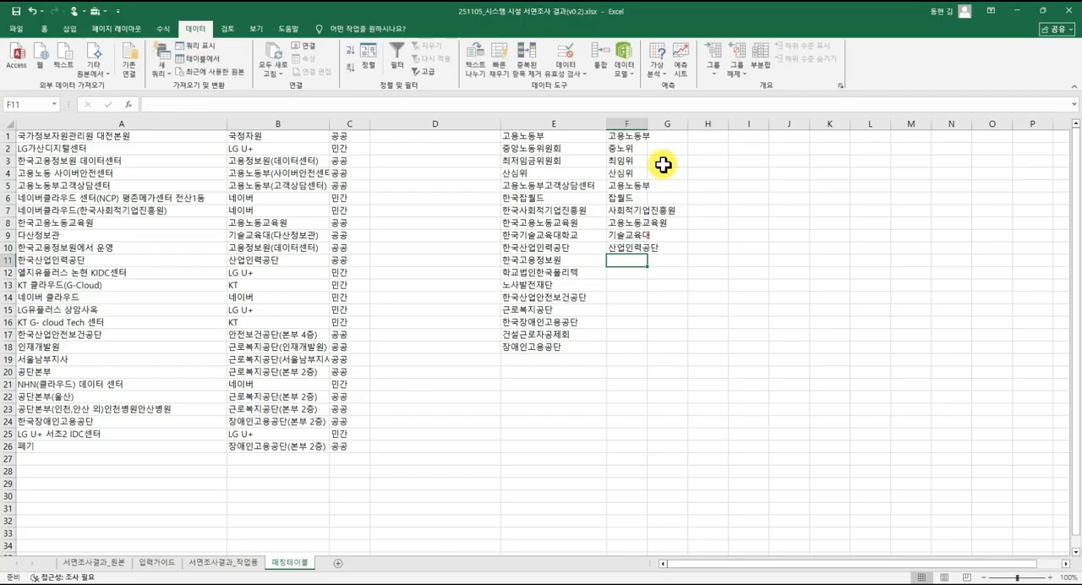
pyautogui.write('고용정보원')
pyautogui.press('Return')
pyautogui.write('폴리')
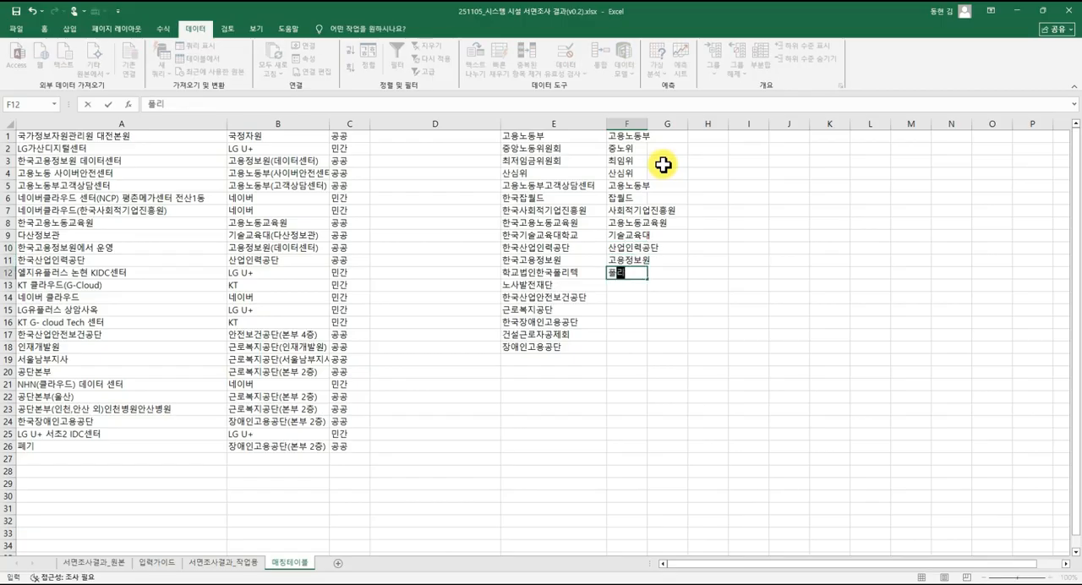
pyautogui.write('텍')
pyautogui.press('Return')
# Enter 노사발전재단 in F13 and 안전보건공단 in F14 as the standardized names.
pyautogui.write('ㅊ')
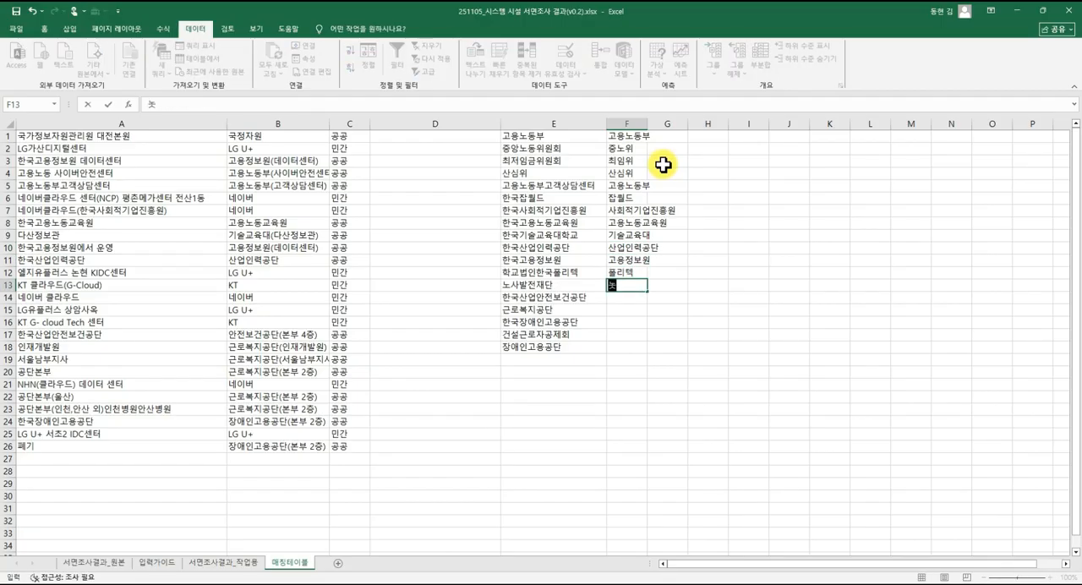
pyautogui.write('사발전재단')
pyautogui.press('Return')
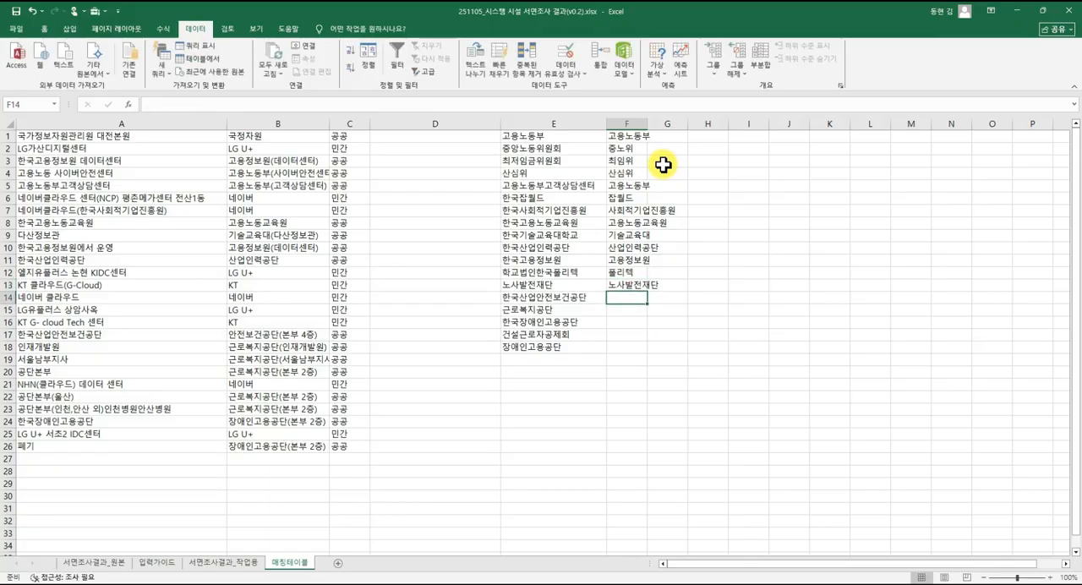
pyautogui.write('안저')
pyautogui.write('전보건공')
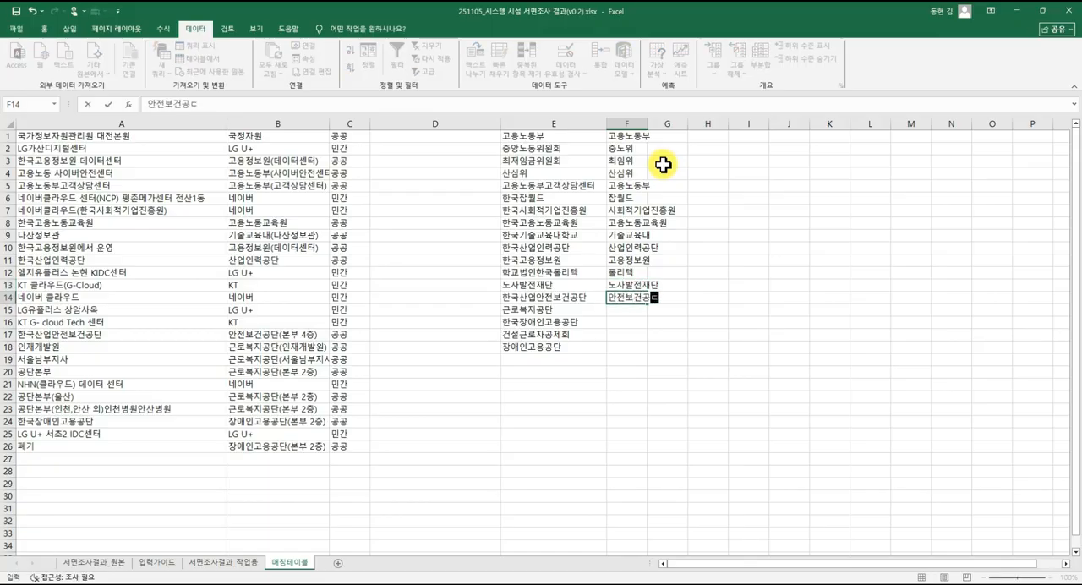
pyautogui.write('단')
pyautogui.press('Return')
# Enter the short names 근로복지공단, 장애인고용공단 and 건설공제회 in F15:F17.
pyautogui.write('근로복')
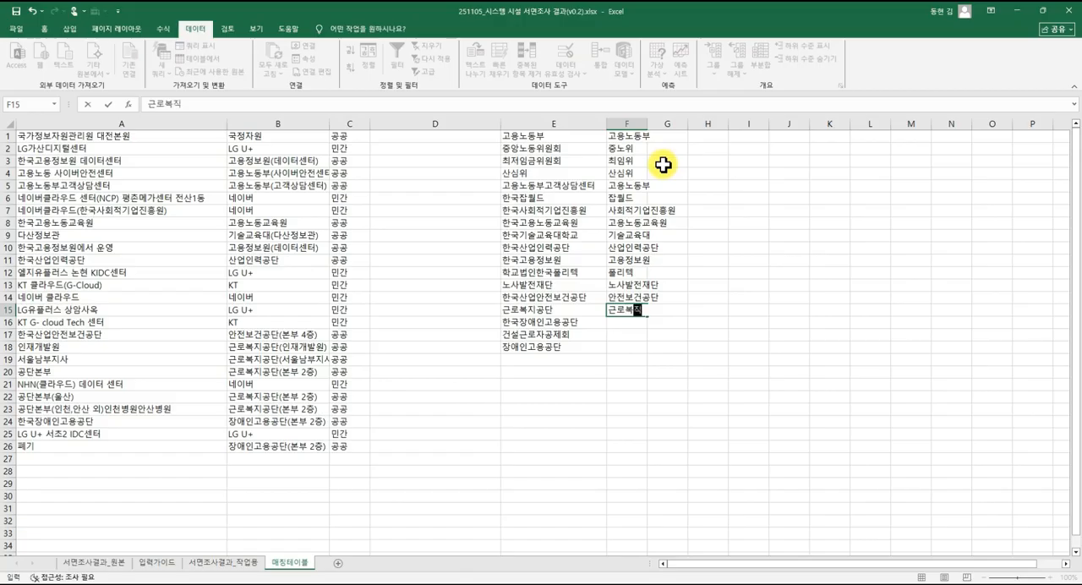
pyautogui.write('지공단')
pyautogui.press('Return')
pyautogui.write('장앵')
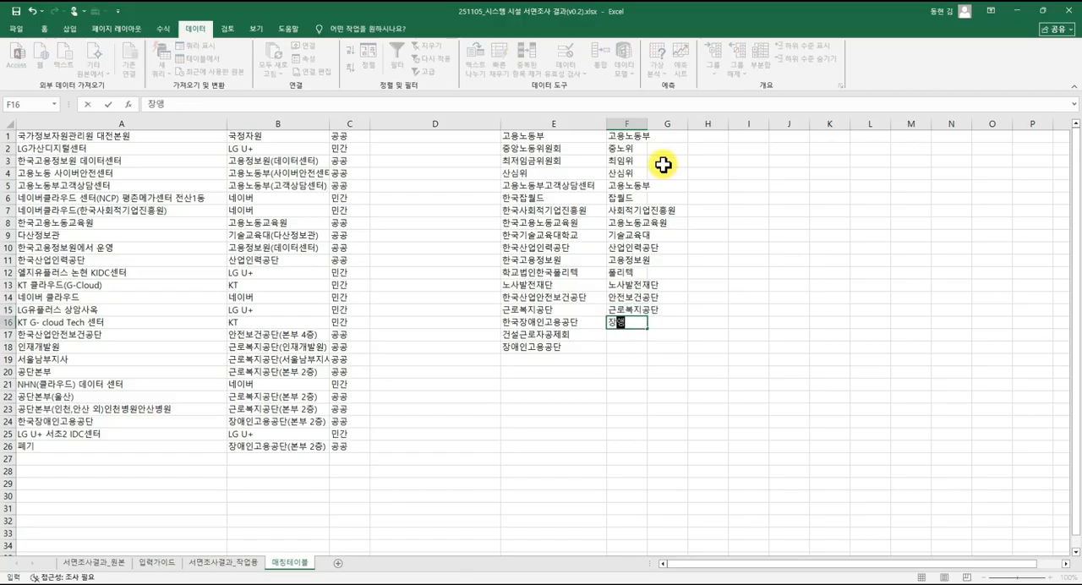
pyautogui.write('인고용공단')
pyautogui.press('Return')
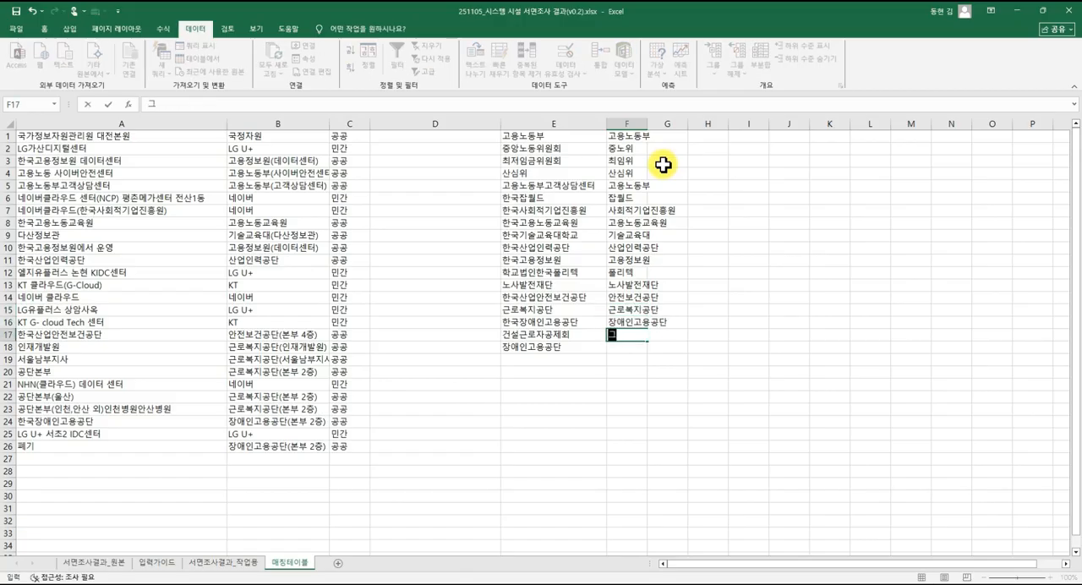
pyautogui.write('서')
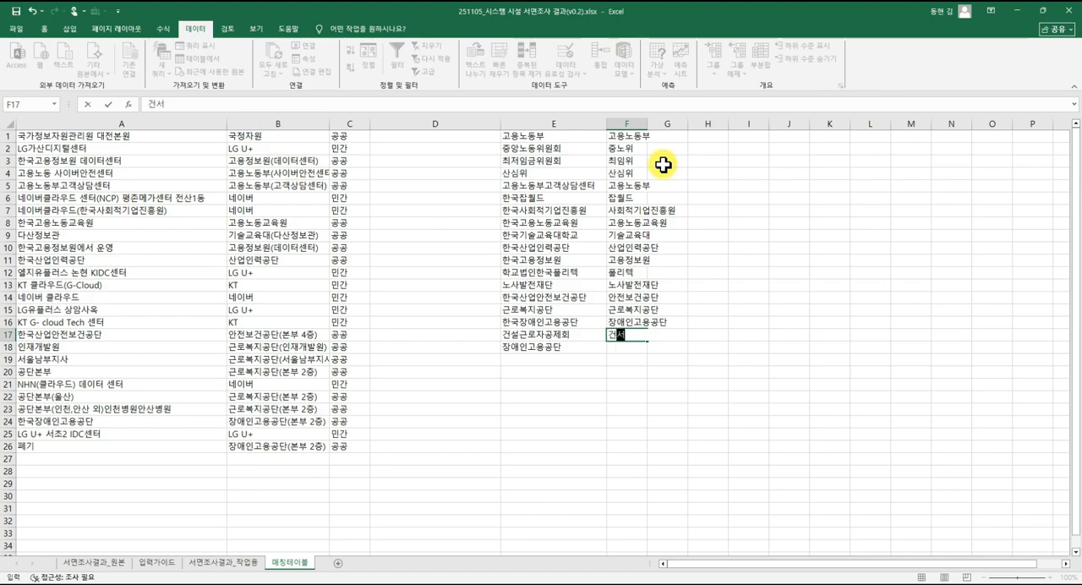
pyautogui.press('Return')
# Copy the short name 장애인고용공단 from F16 into F18.
pyautogui.press('Up')
pyautogui.press('Up')
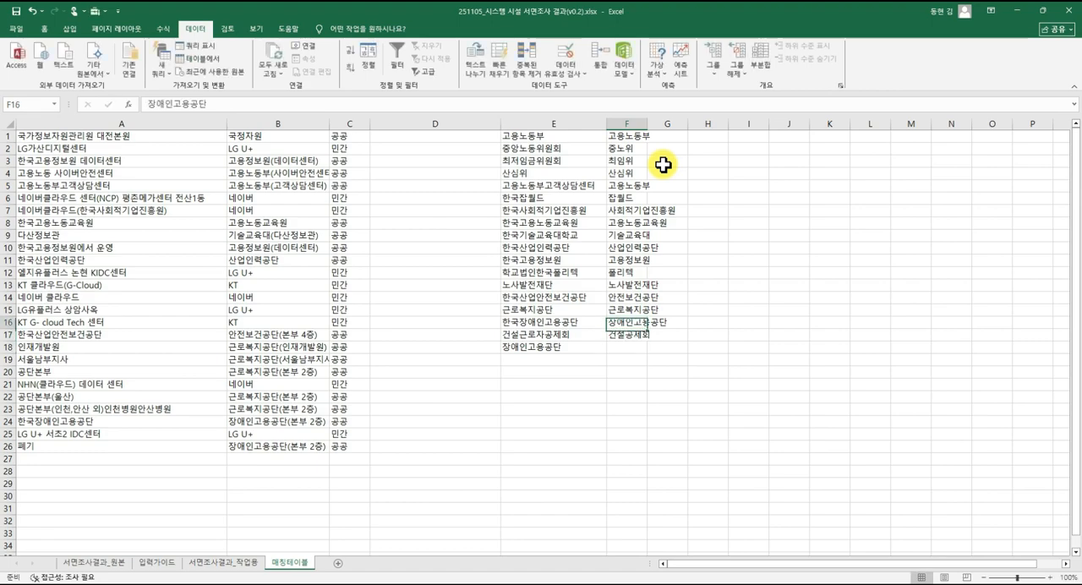
pyautogui.hotkey('ctrl', 'c')
pyautogui.press('Down')
pyautogui.press('Down')
pyautogui.hotkey('ctrl', 'v')
pyautogui.press('Escape')
pyautogui.press('Up')
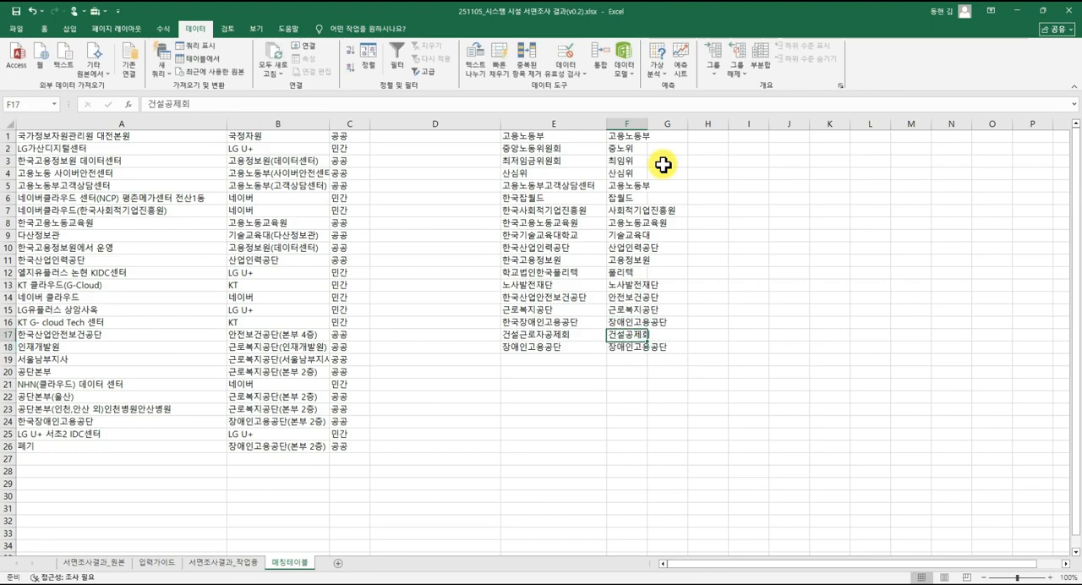
# Enter the formula =VLOOKUP(B2,매칭테이블!$E$1:$F$18,2,FALSE) in C2 of 서면조사결과_작업용.
pyautogui.click(218, 563)
pyautogui.scroll(20, 245, 253)
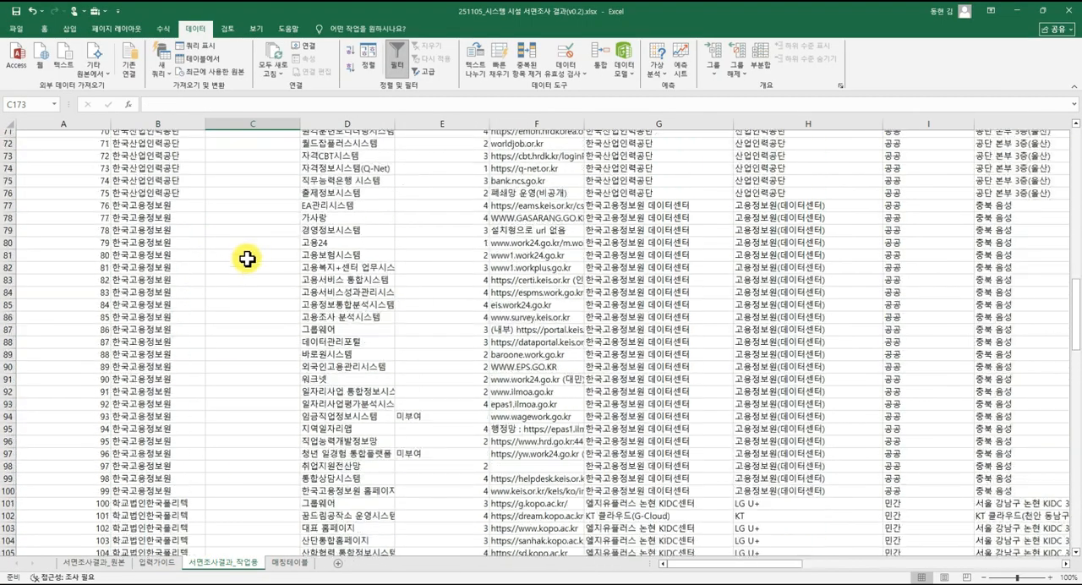
pyautogui.scroll(20, 247, 259)
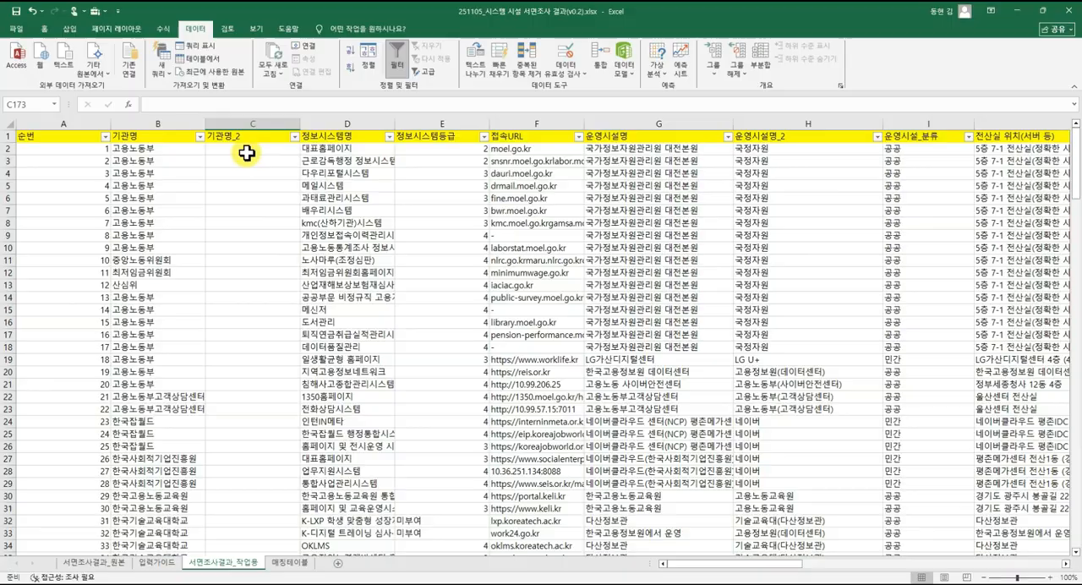
pyautogui.click(247, 149)
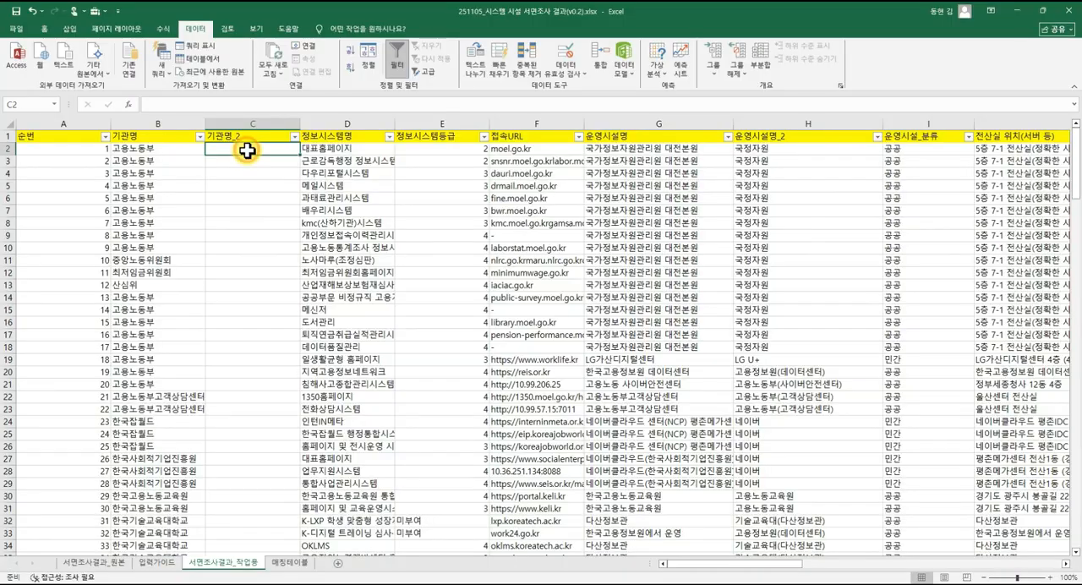
pyautogui.write('=VL')
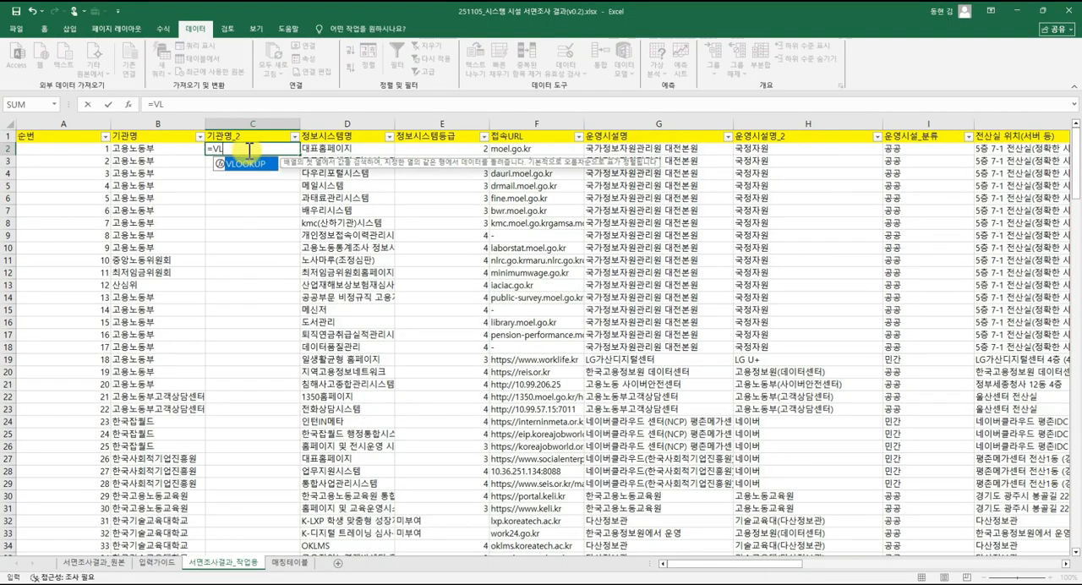
pyautogui.press('Tab')
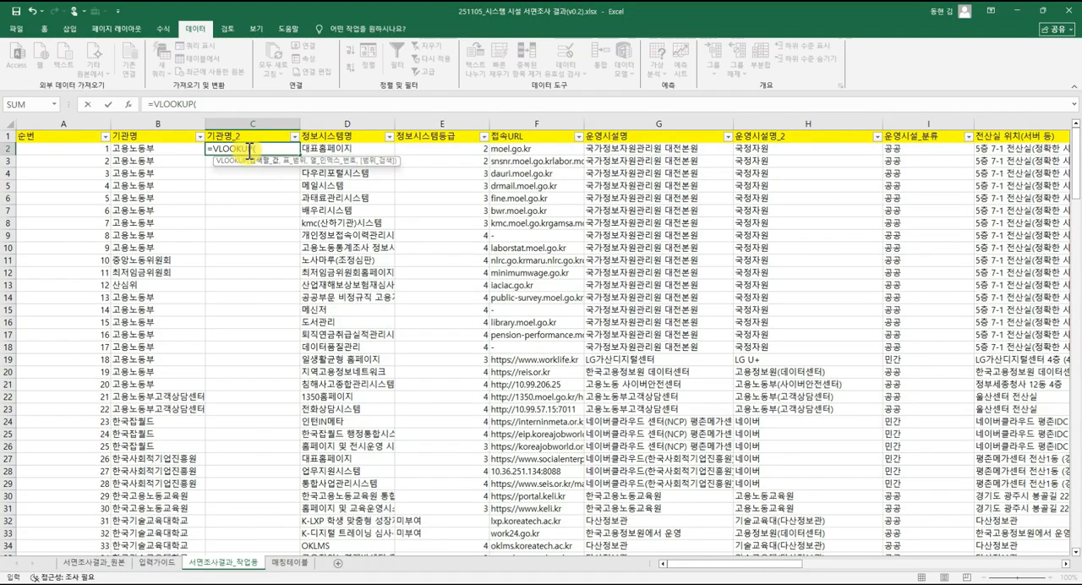
pyautogui.click(184, 152)
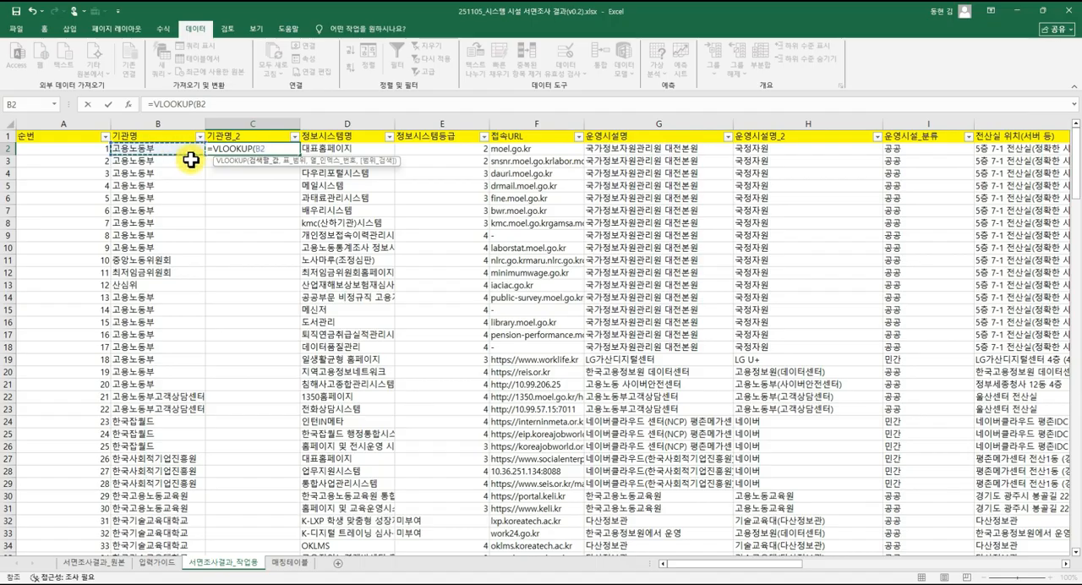
pyautogui.click(289, 562)
pyautogui.moveTo(553, 139); pyautogui.dragTo(637, 350)
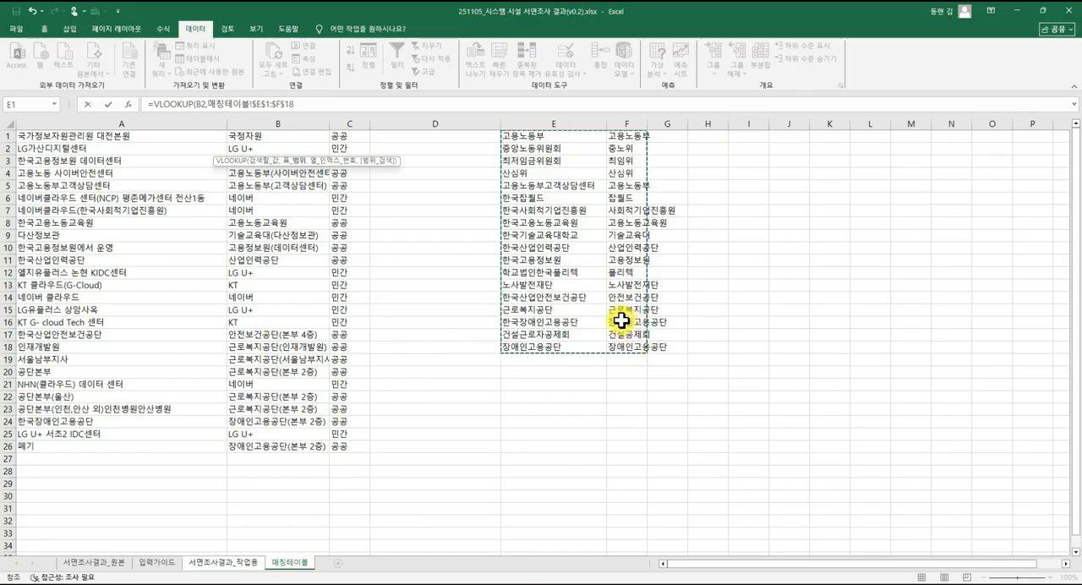
pyautogui.press('F4')
pyautogui.click(331, 105)
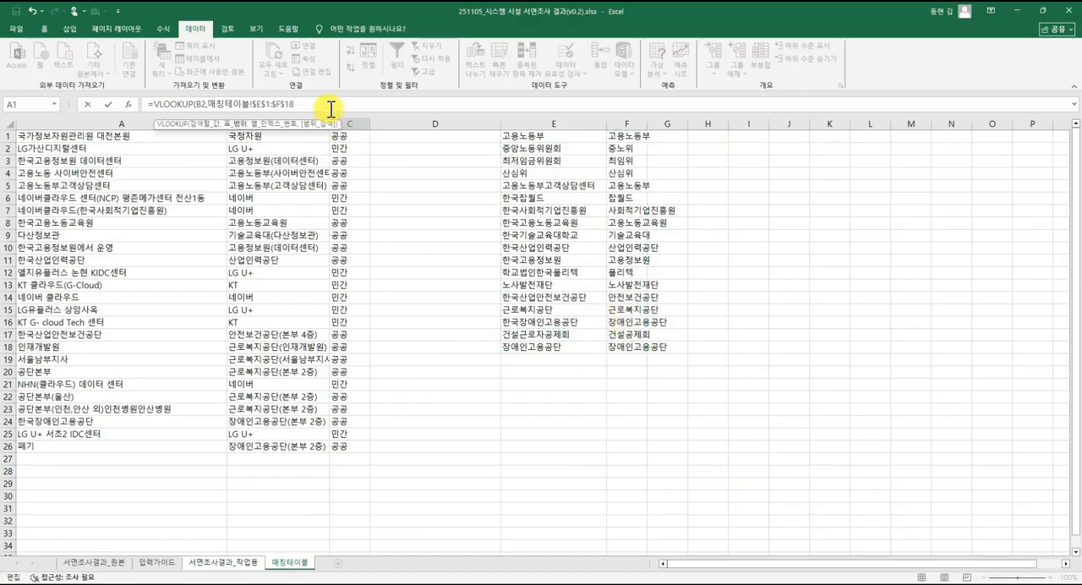
pyautogui.write(',2,FALSE)')
pyautogui.press('Return')
# Fill the C2 lookup formula down the 기관명_2 column and check the column's distinct values in its filter list.
pyautogui.click(289, 148)
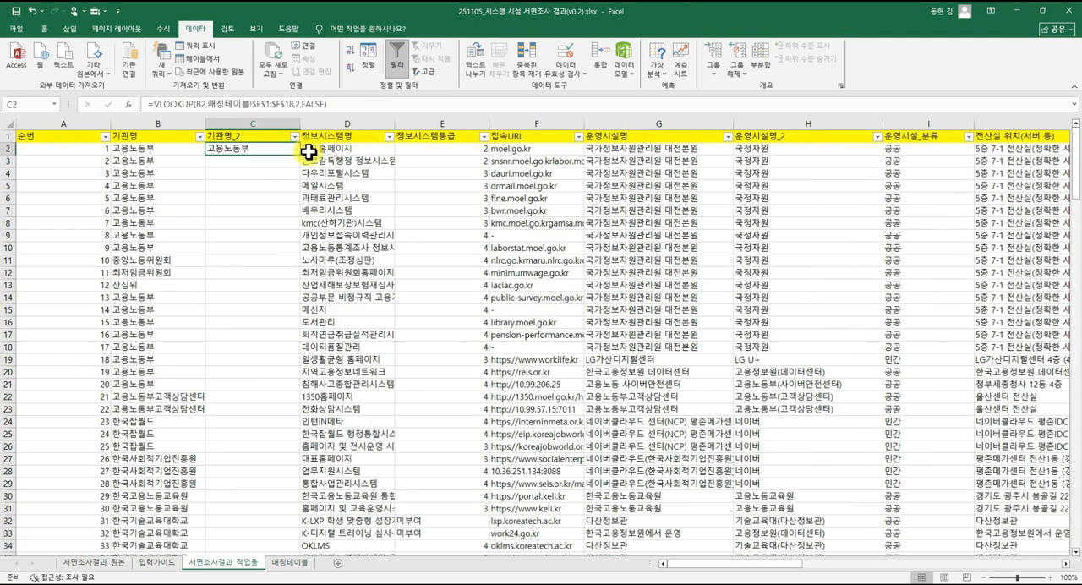
pyautogui.doubleClick(299, 155)
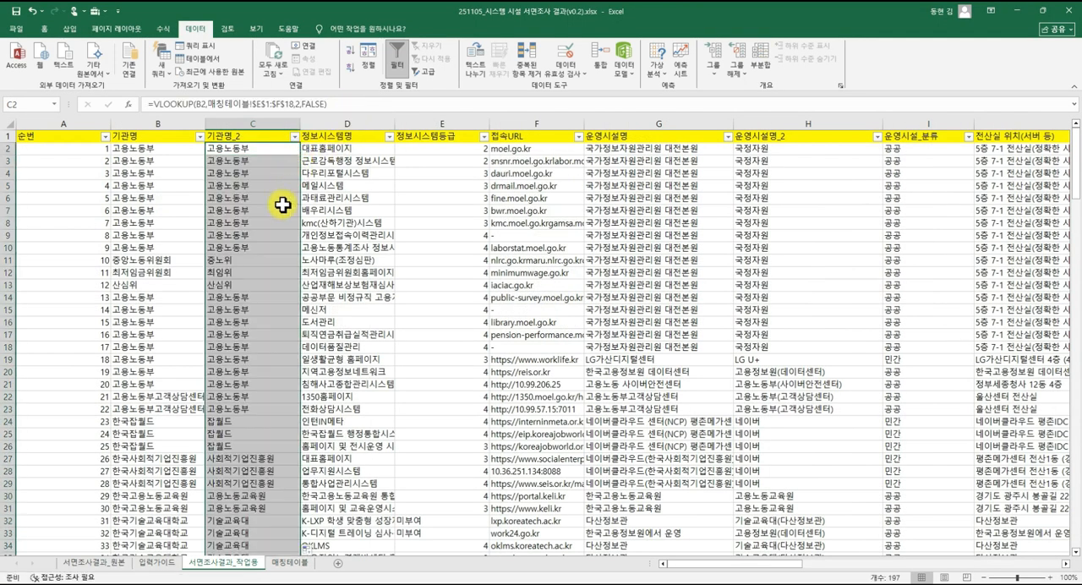
pyautogui.click(294, 137)
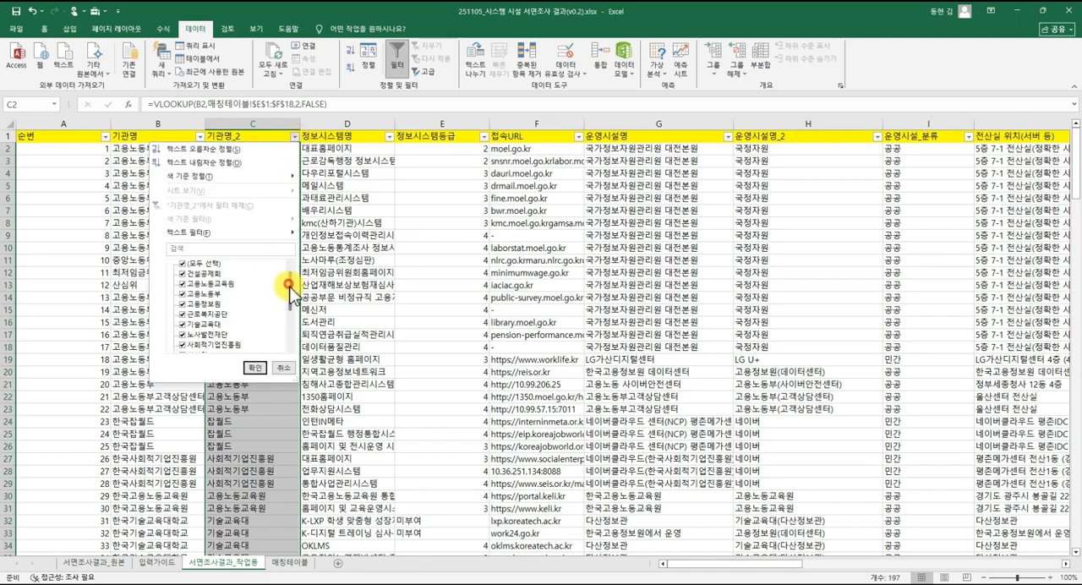
pyautogui.moveTo(289, 287)
pyautogui.mouseDown()
pyautogui.moveTo(285, 329)
pyautogui.moveTo(288, 288)
pyautogui.mouseUp()
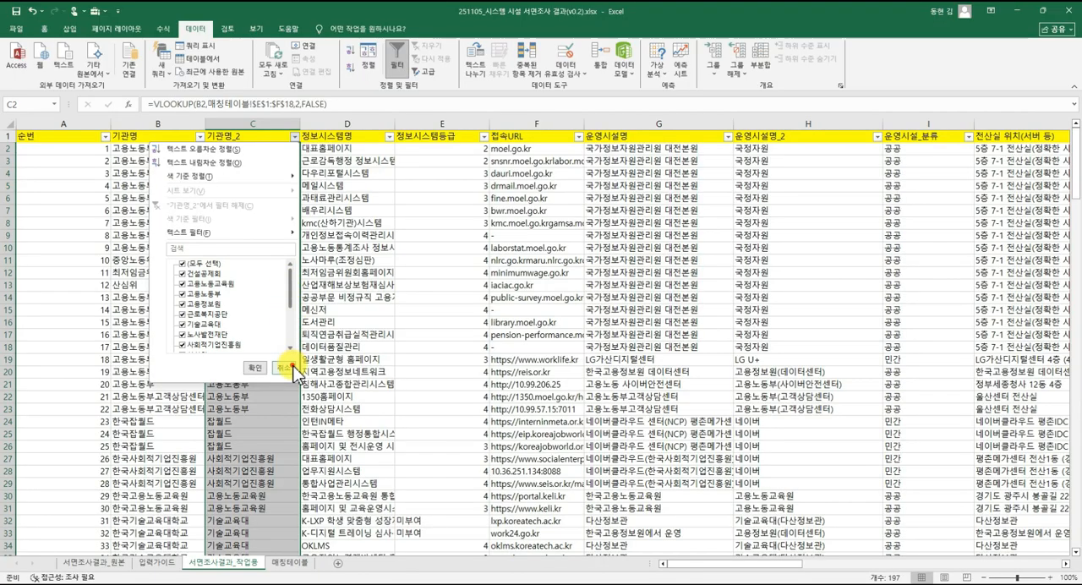
pyautogui.click(284, 368)
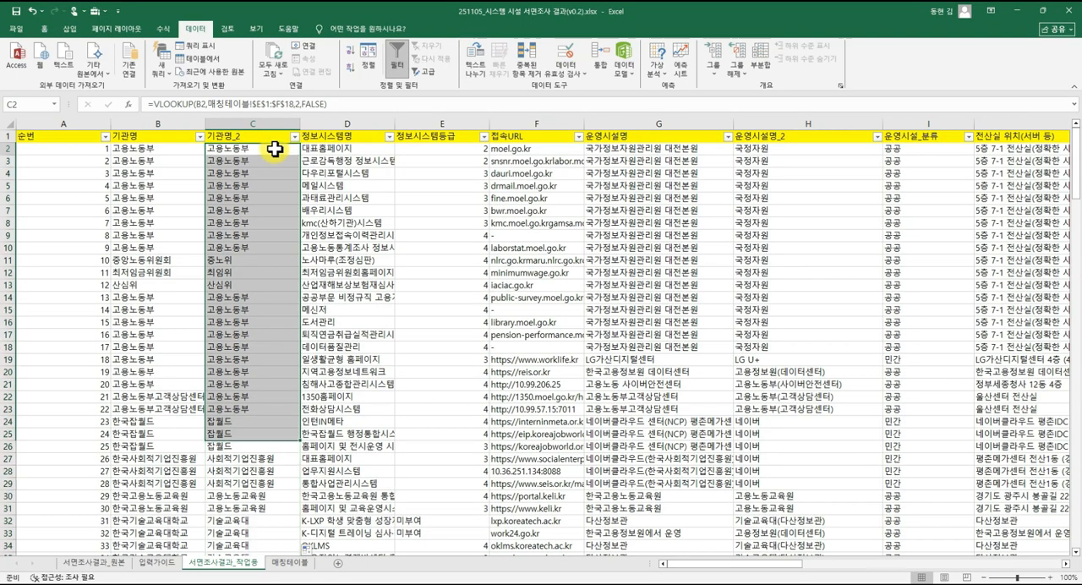
# Clear all lookup formulas from the 기관명_2 column, from C2 down to the last row.
pyautogui.click(274, 149)
pyautogui.hotkey('ctrl', 'shift', 'Down')
pyautogui.press('Delete')
pyautogui.hotkey('ctrl', 'Up')
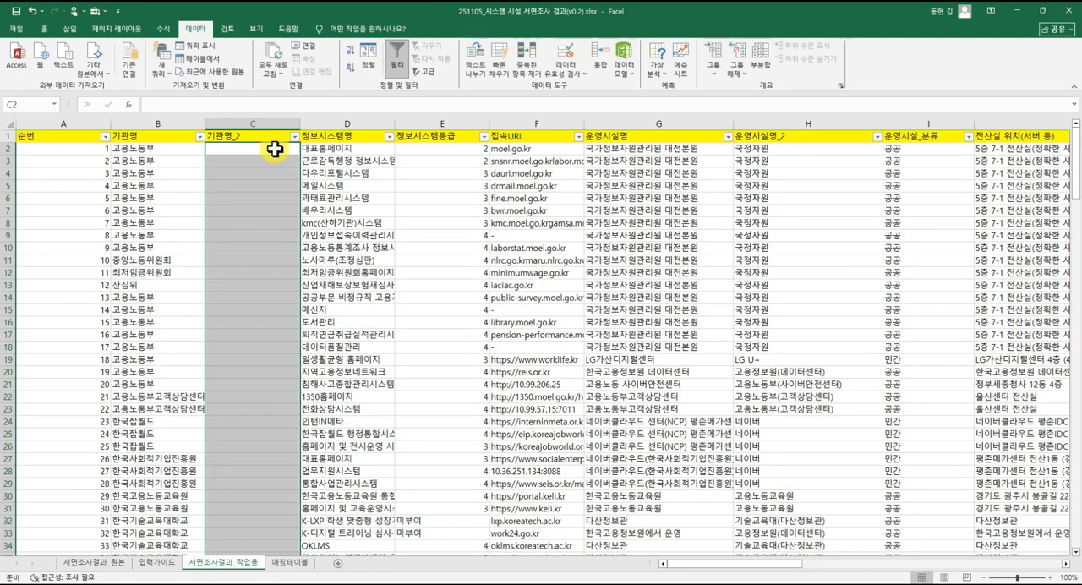
# Delete the institution name mapping in E1:F18 of the 매칭테이블 sheet.
pyautogui.click(289, 562)
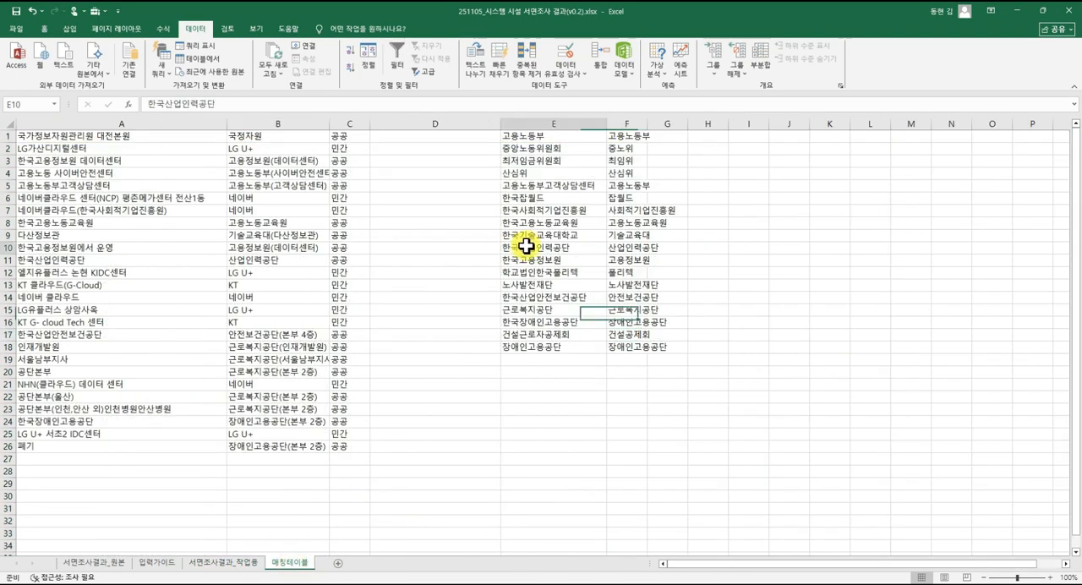
pyautogui.click(562, 136)
pyautogui.moveTo(562, 137); pyautogui.dragTo(638, 343)
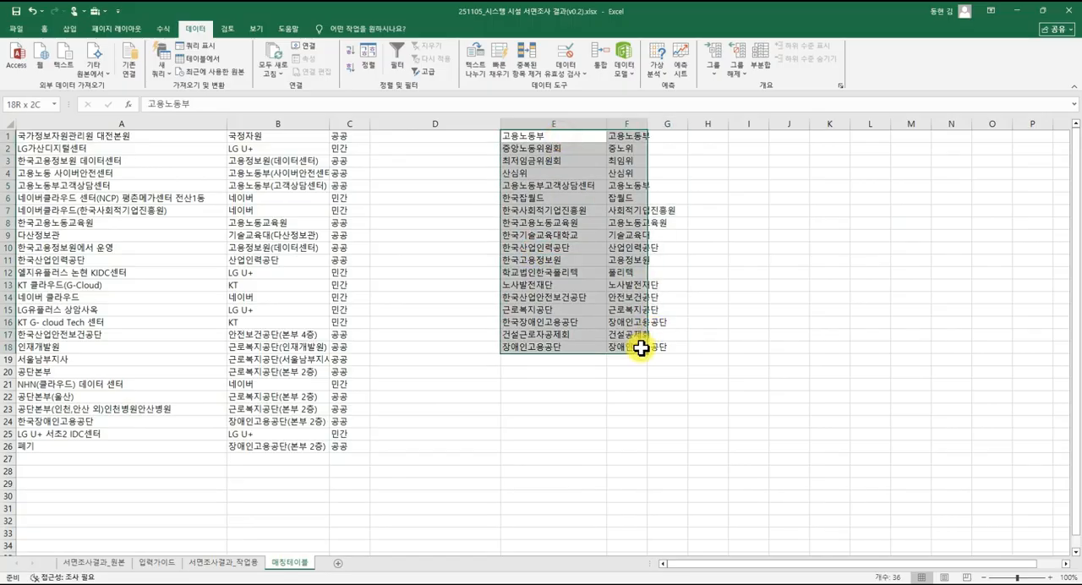
pyautogui.press('Delete')
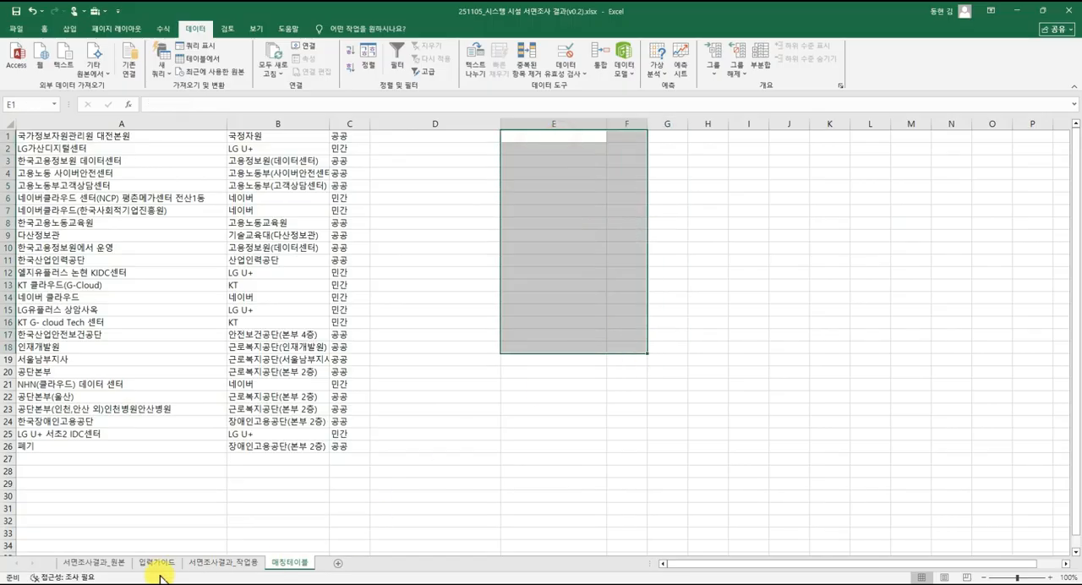
# Return to the 서면조사결과_작업용 sheet and select C2, the first data cell under 기관명_2.
pyautogui.click(211, 563)
pyautogui.click(194, 309)
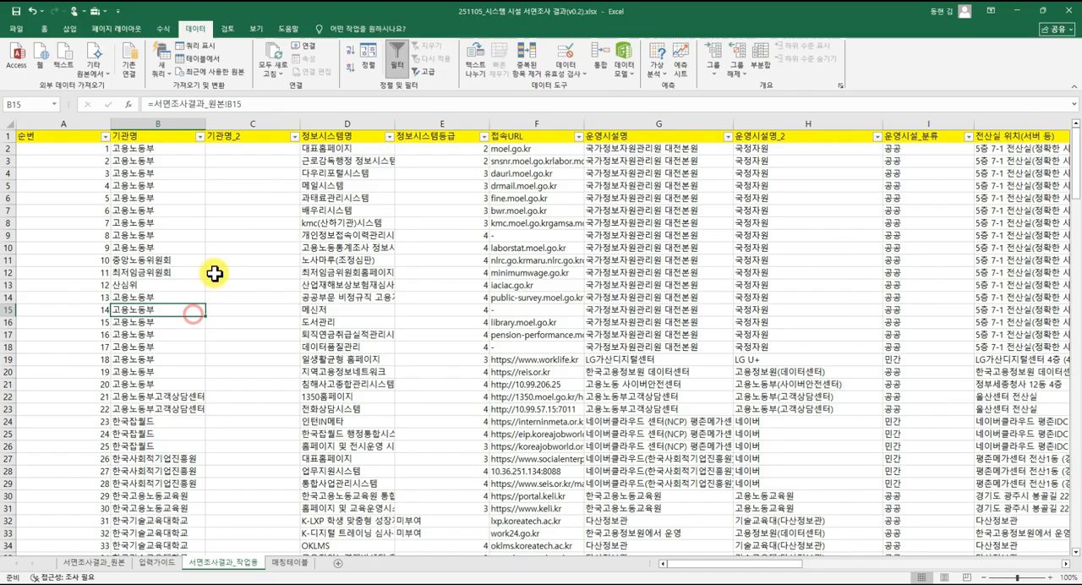
pyautogui.click(244, 152)
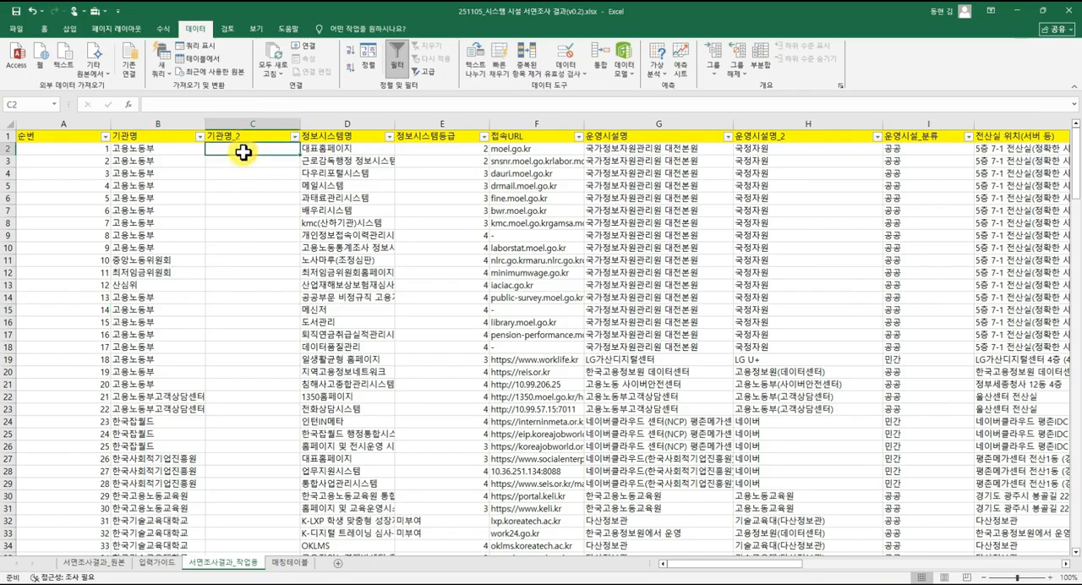
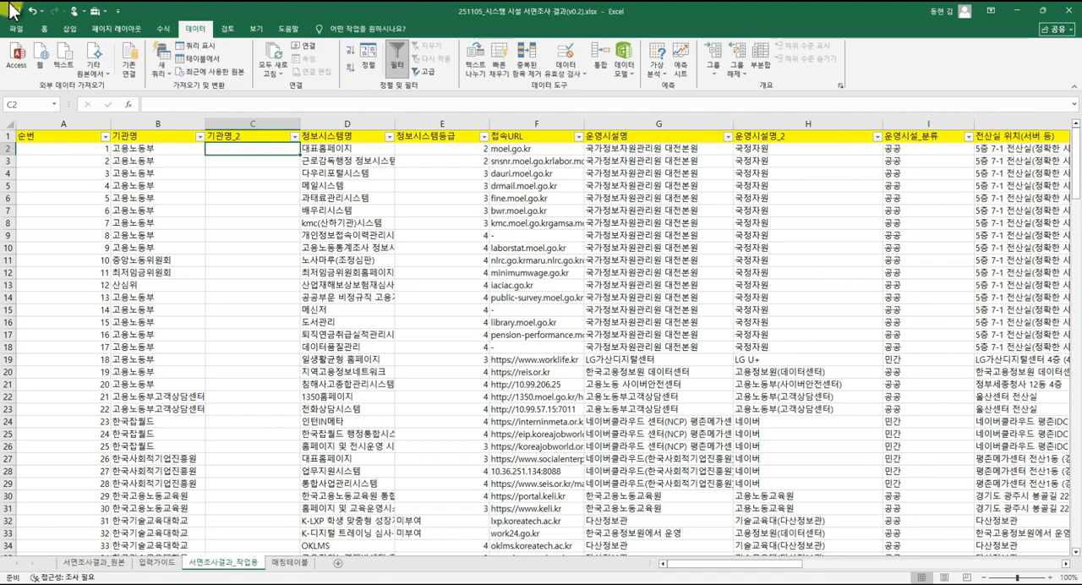
# Copy all 기관명 values from B2 down to the last row of the 서면조사결과_작업용 sheet.
pyautogui.click(171, 153)
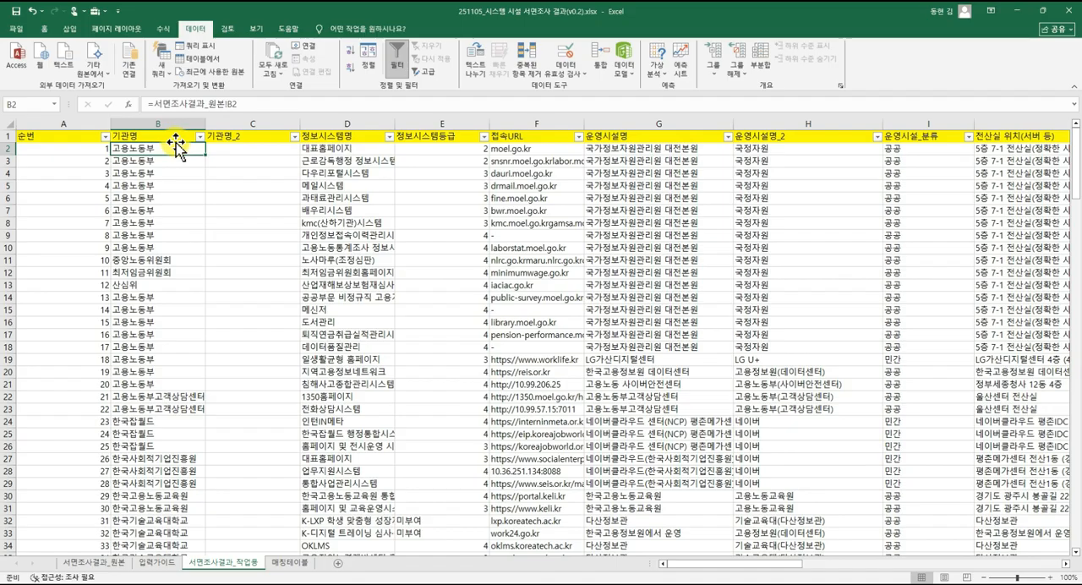
pyautogui.press('Left')
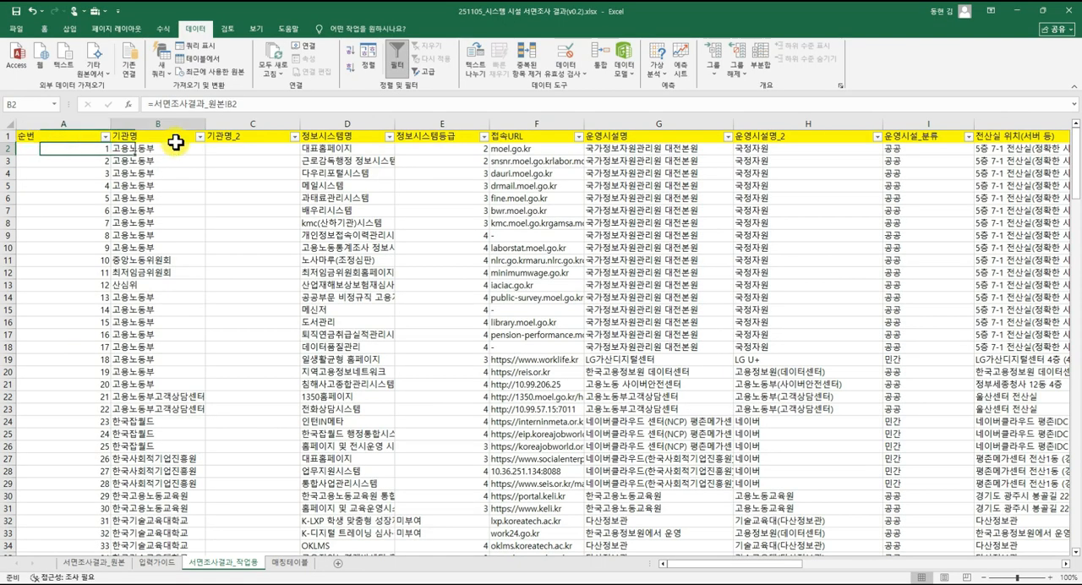
pyautogui.press('Right')
pyautogui.hotkey('ctrl', 'shift', 'Down')
pyautogui.hotkey('ctrl', 'Up')
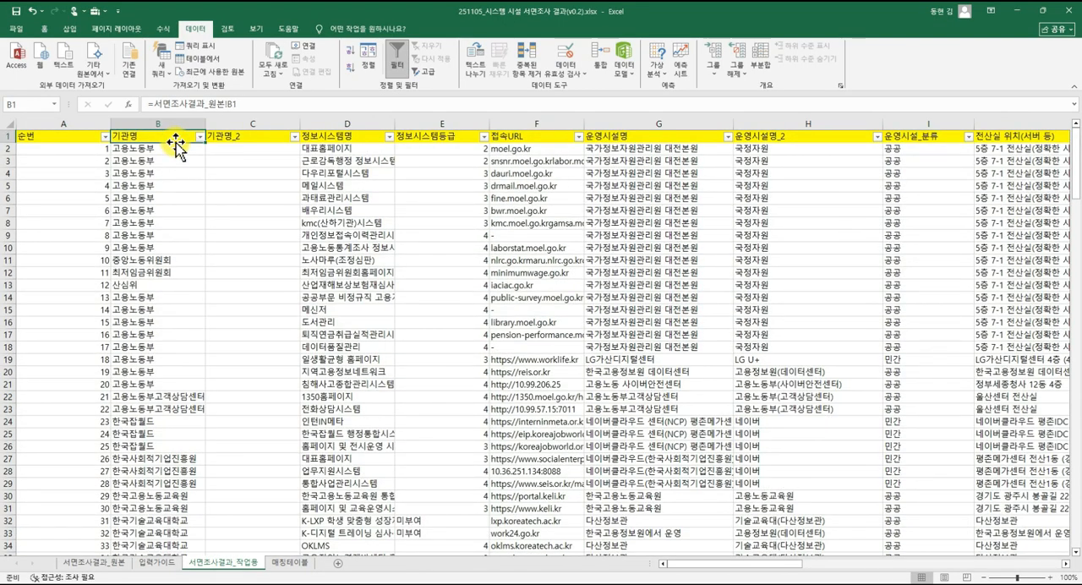
pyautogui.press('Down')
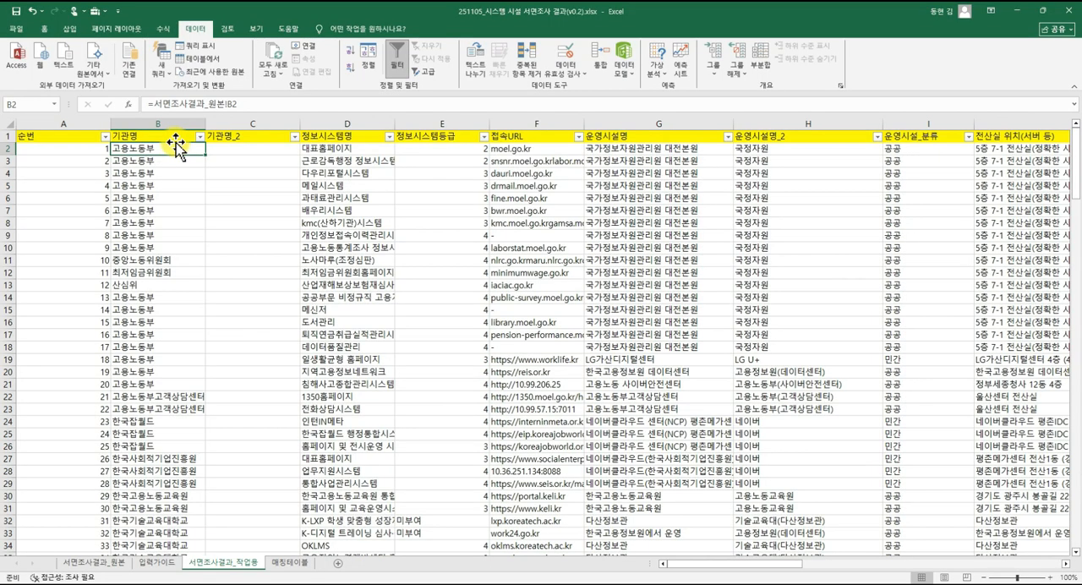
pyautogui.hotkey('ctrl', 'shift', 'Down')
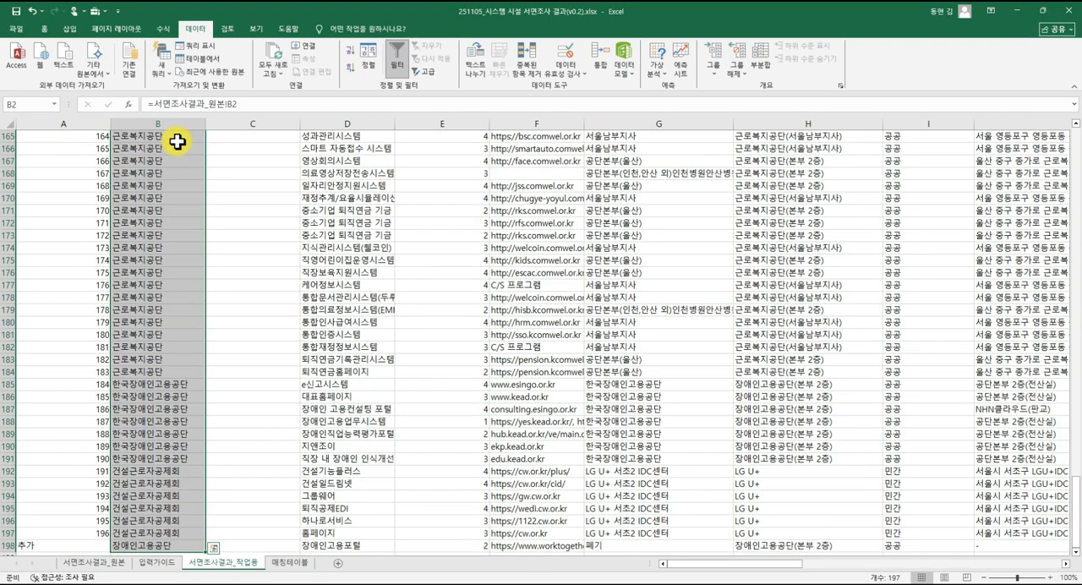
pyautogui.rightClick(147, 185)
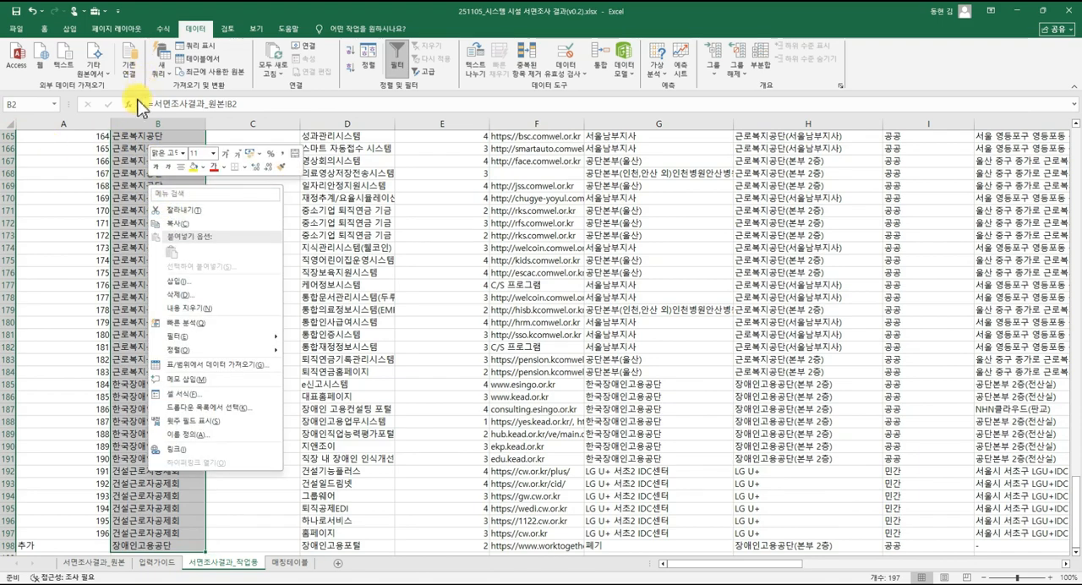
pyautogui.press('Escape')
pyautogui.hotkey('ctrl', 'c')
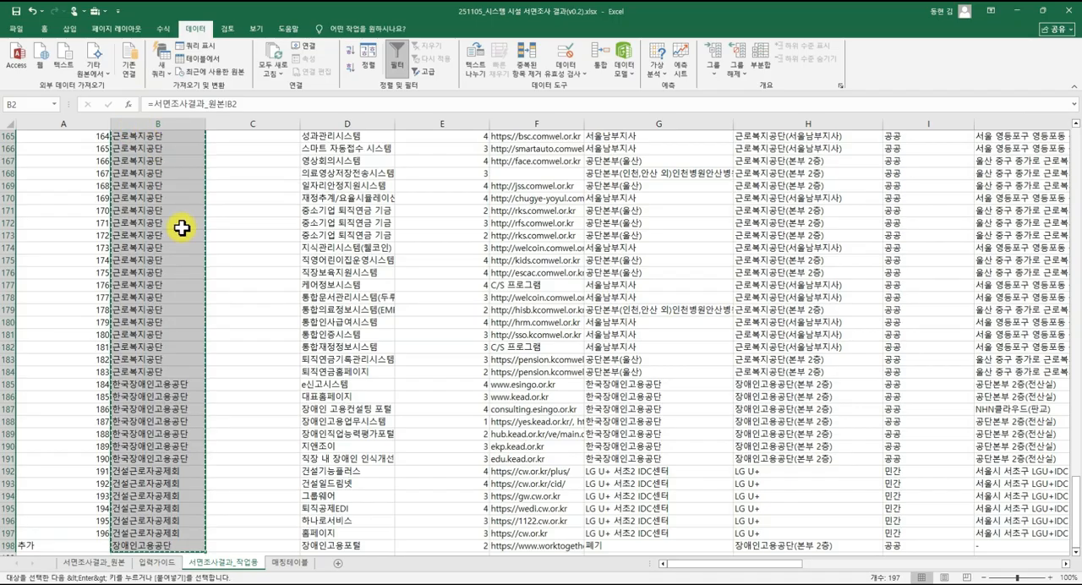
# Paste the copied institution names as values only into the 매칭테이블 sheet starting at E1.
pyautogui.click(279, 562)
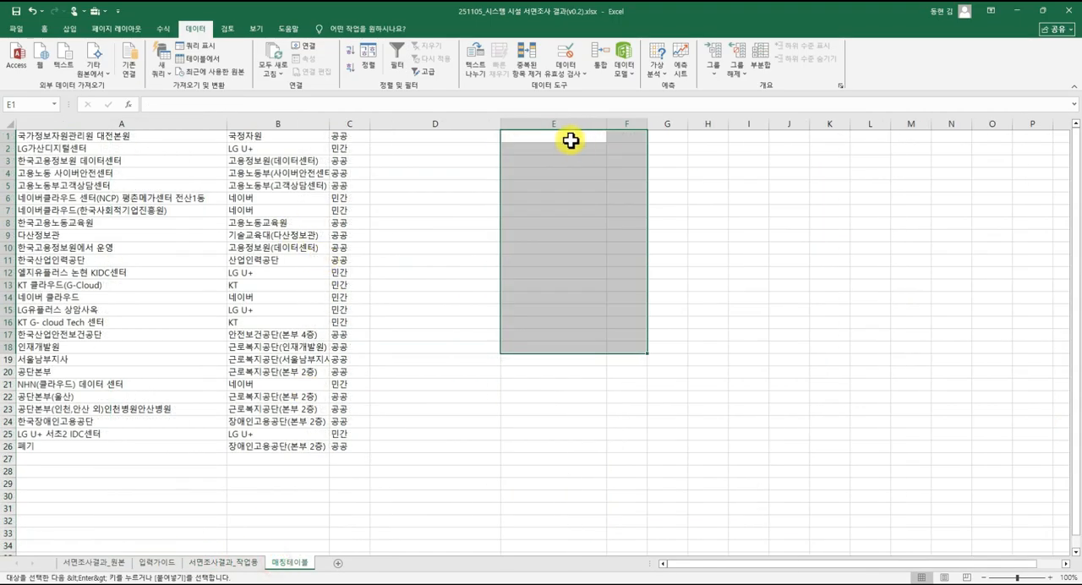
pyautogui.rightClick(541, 137)
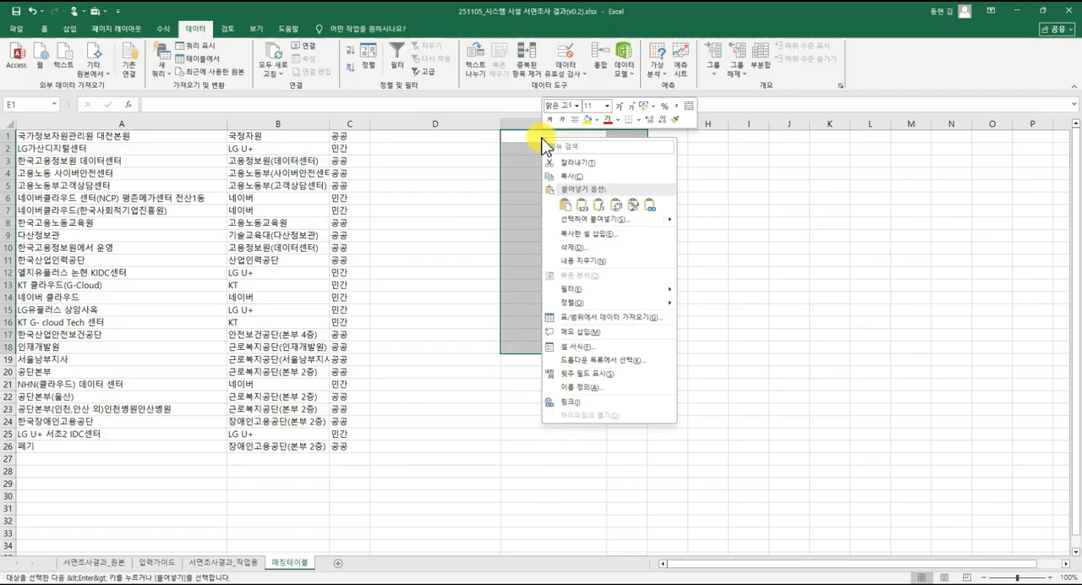
pyautogui.click(580, 204)
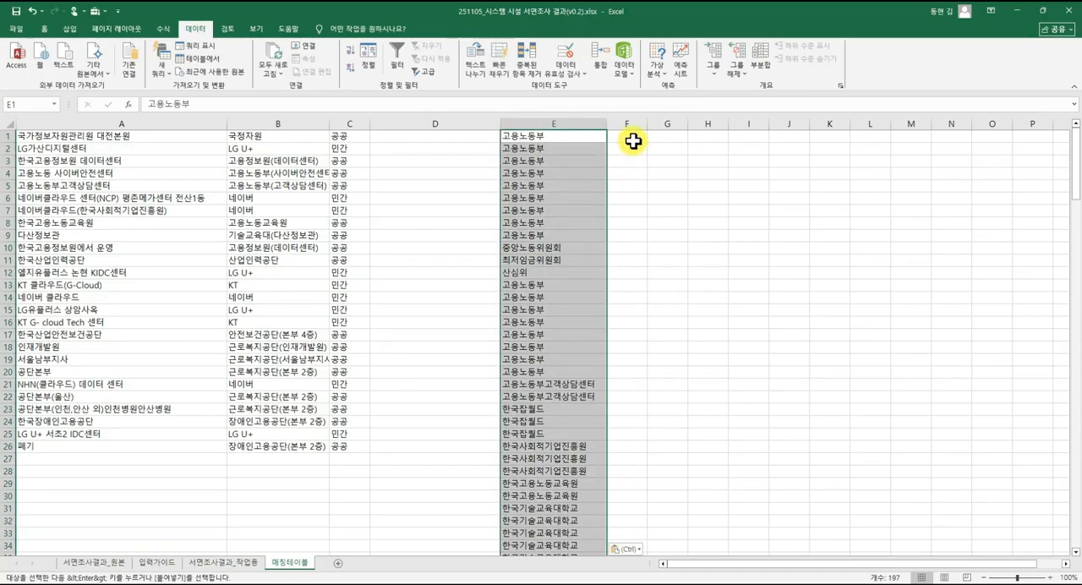
# Remove the duplicate institution names from column E of the 매칭테이블 sheet.
pyautogui.click(536, 71)
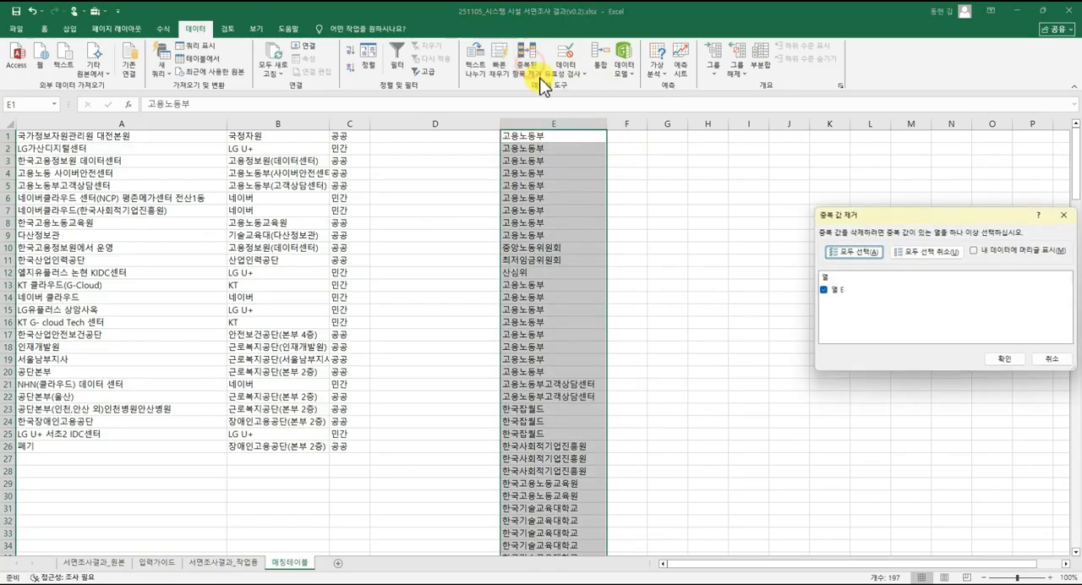
pyautogui.click(1002, 358)
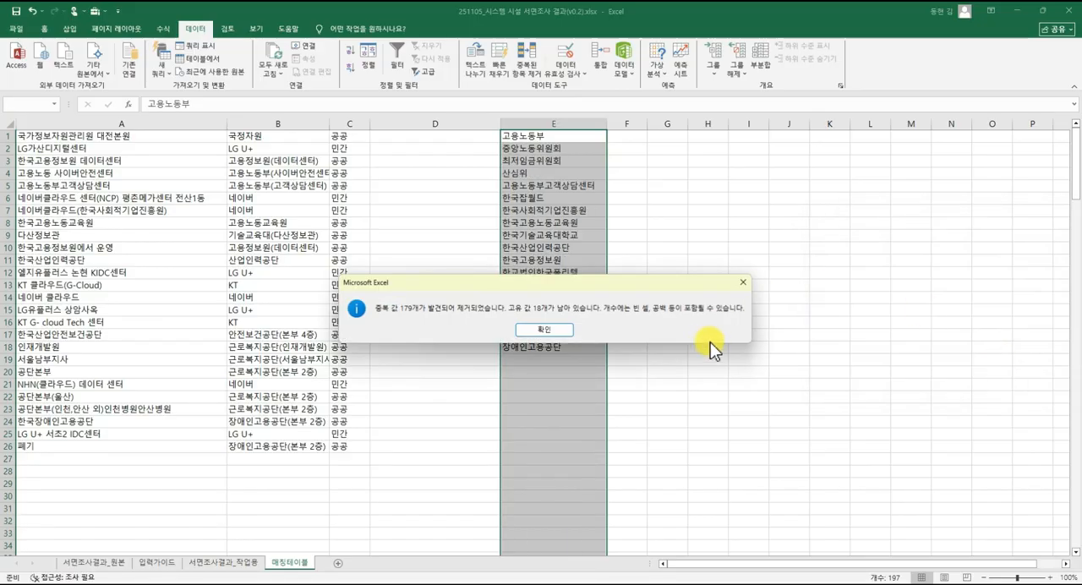
pyautogui.click(545, 329)
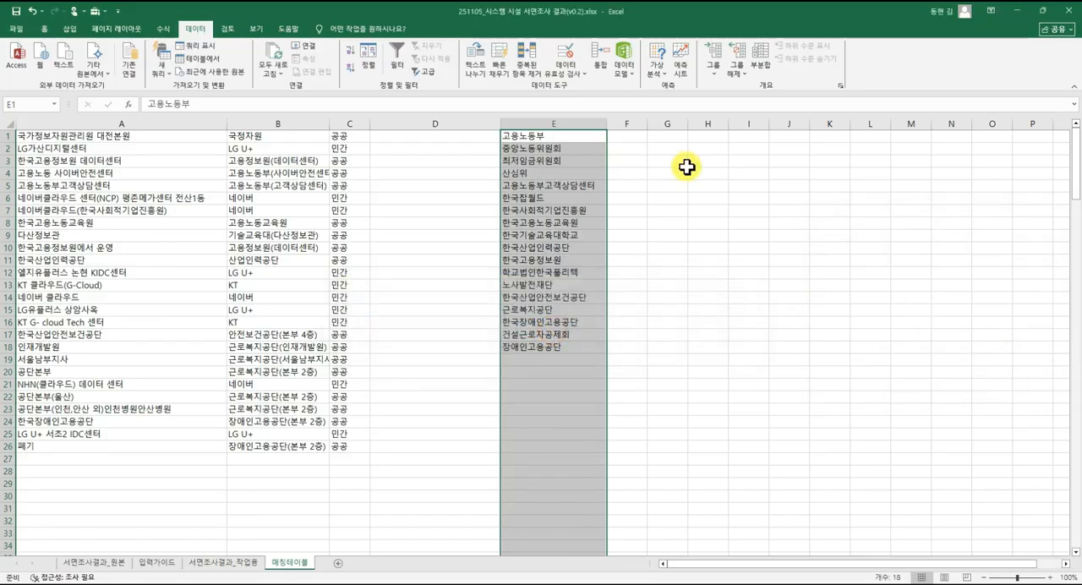
# Enter the standardized names 고용노동부, 중노위 and 최임위 in F1:F3 beside the first three institutions.
pyautogui.click(623, 138)
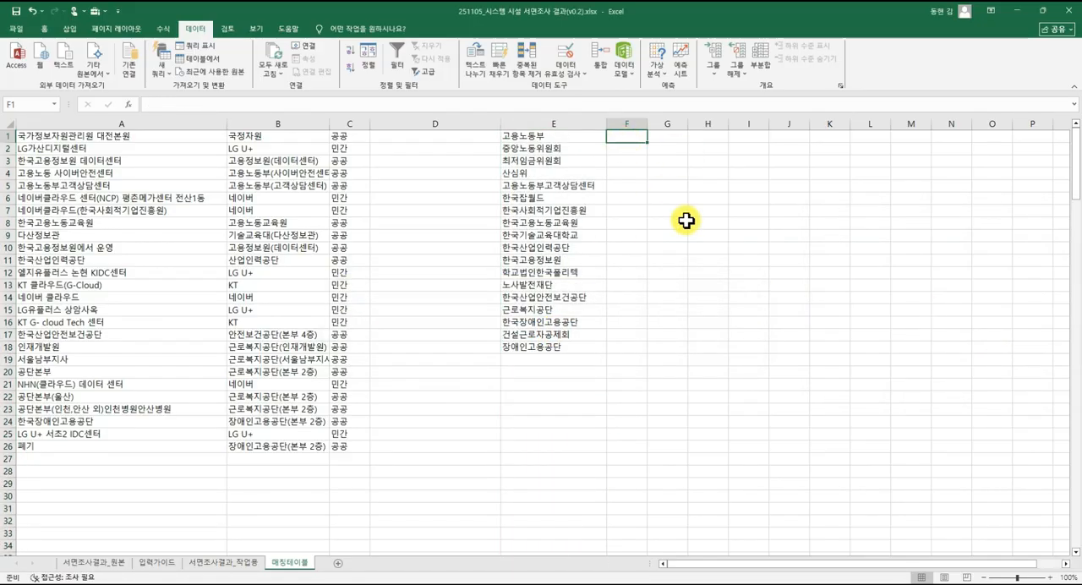
pyautogui.write('r')
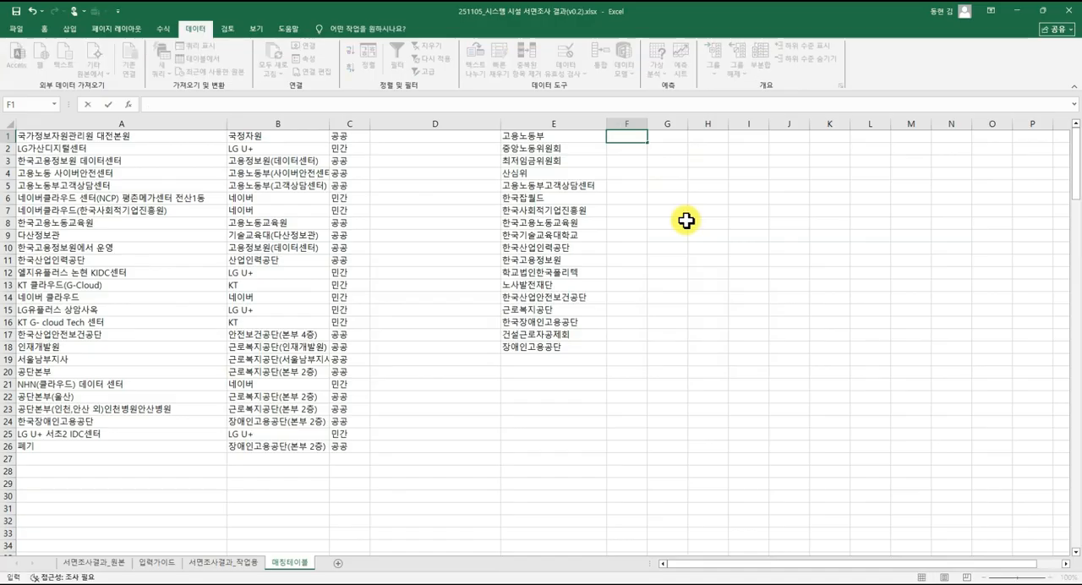
pyautogui.write('고요')
pyautogui.write('노동부')
pyautogui.click(627, 152)
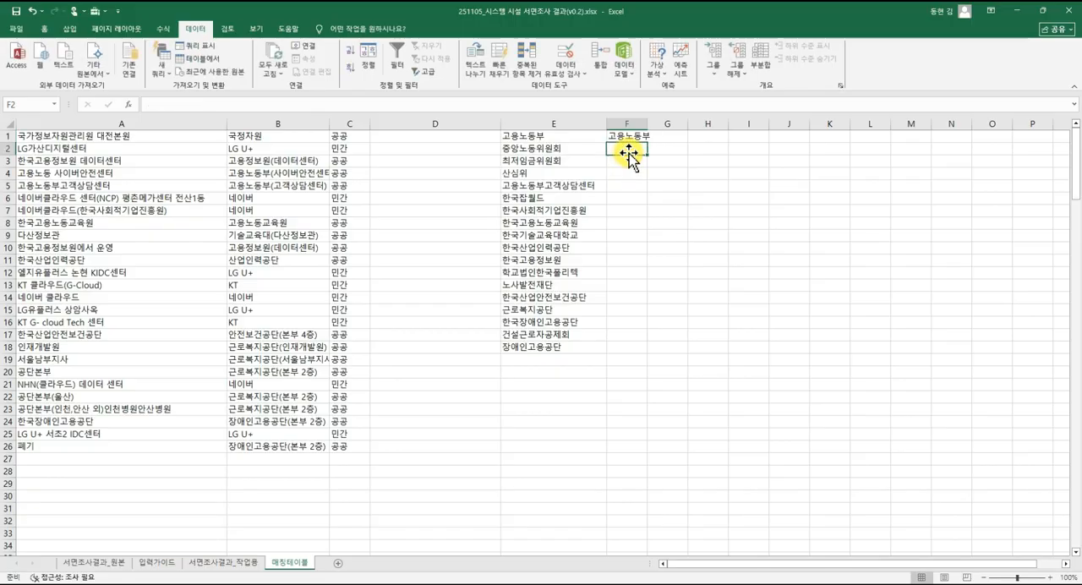
pyautogui.write('중노위')
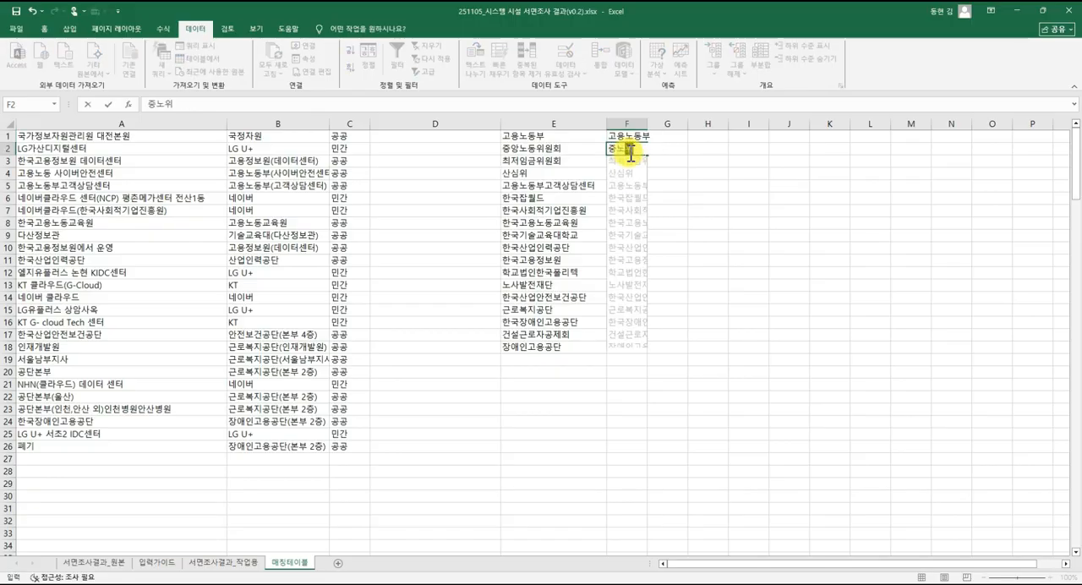
pyautogui.press('Return')
pyautogui.write('최임ㅇ')
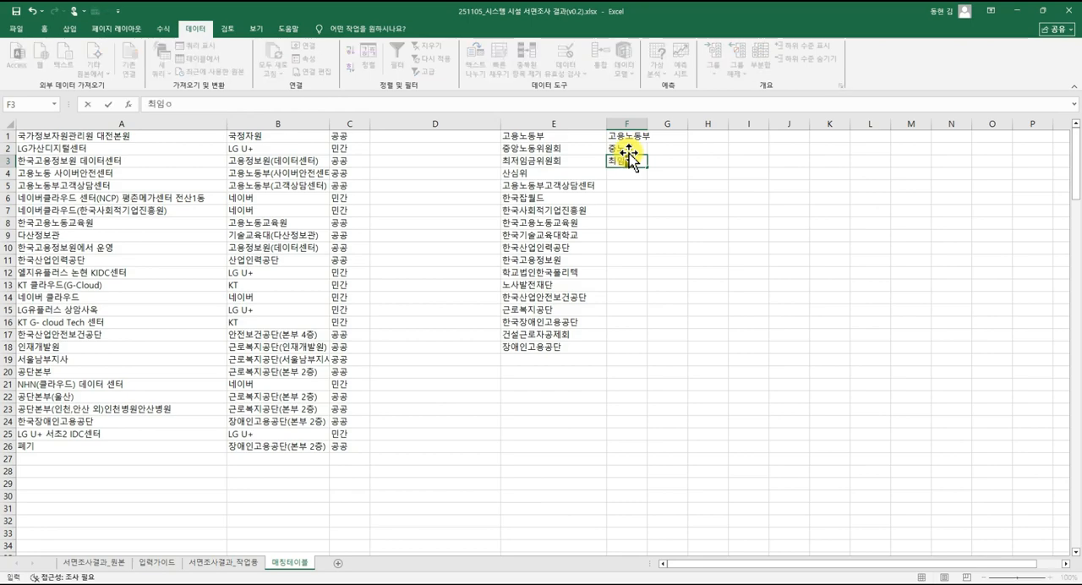
pyautogui.press('Return')
# Enter 산심위, 고용노동부 and 잡월드 in F4:F6 as the standardized names for 산심위, 고용노동부고객상담센터 and 한국잡월드.
pyautogui.write('산심위')
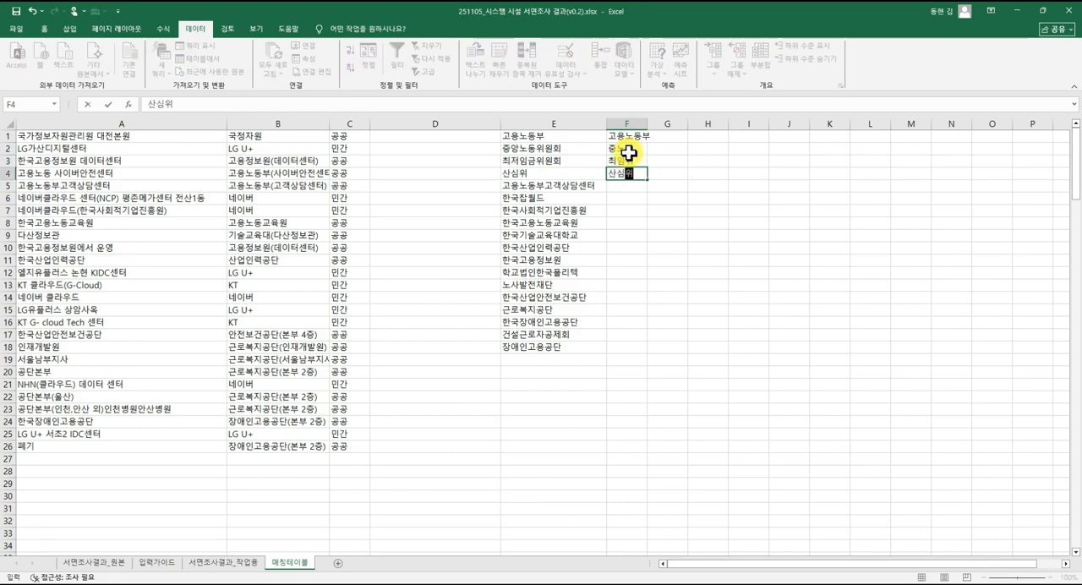
pyautogui.press('Return')
pyautogui.write('고용노도')
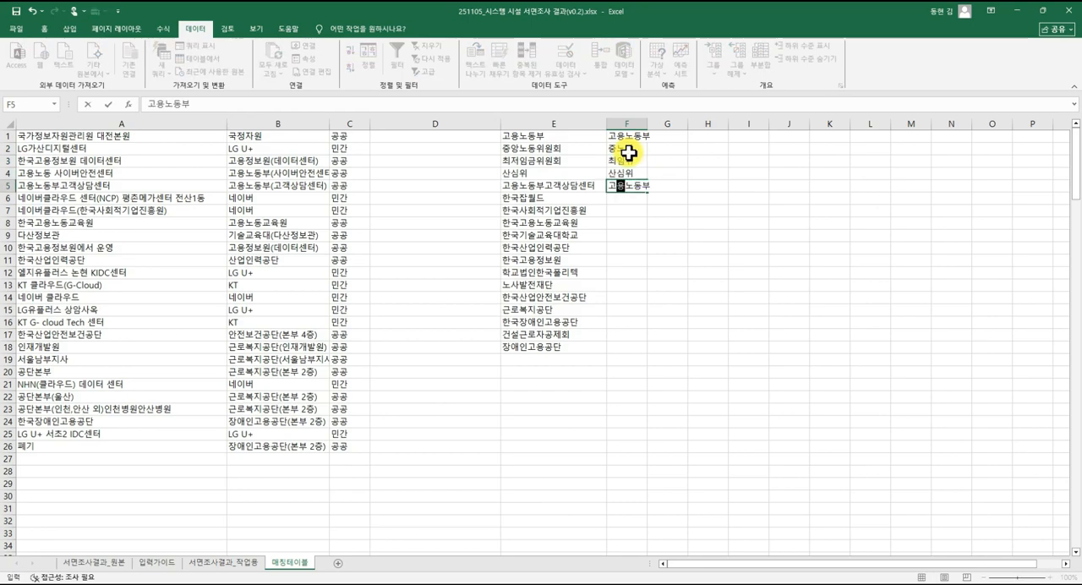
pyautogui.write('ㅇ부')
pyautogui.press('Return')
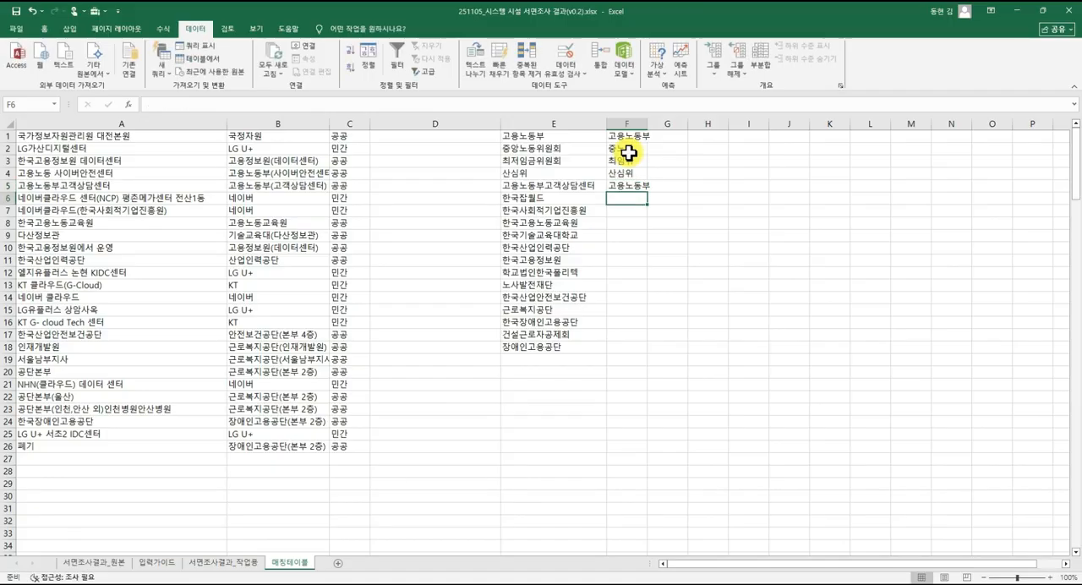
pyautogui.write('잡월드')
pyautogui.press('Return')
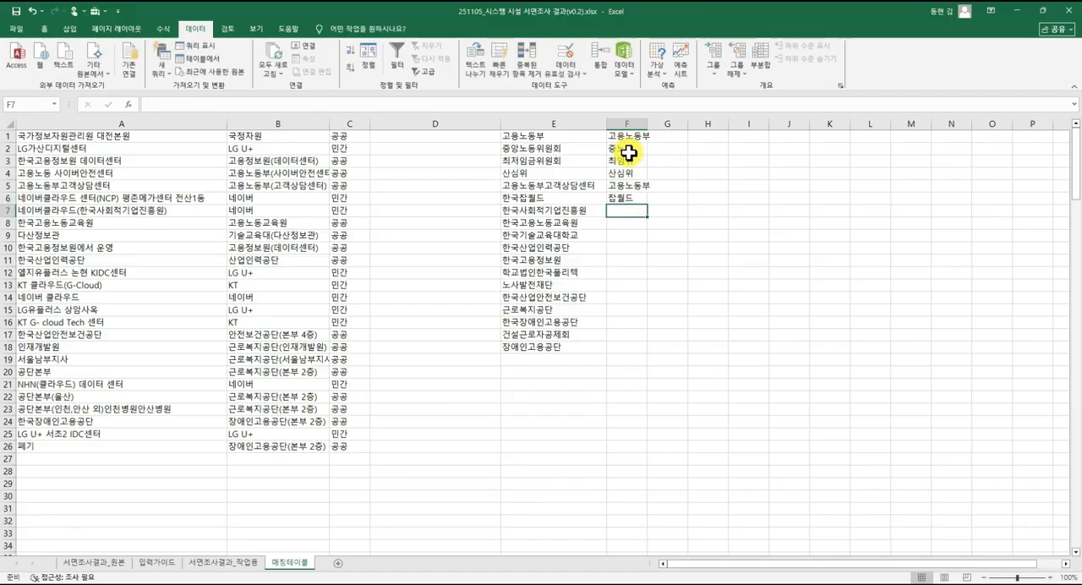
# Enter the standardized names 사회적기업진흥원, 고용노동교육원 and 기술교육대학교 in F7:F9.
pyautogui.write('사회적기업')
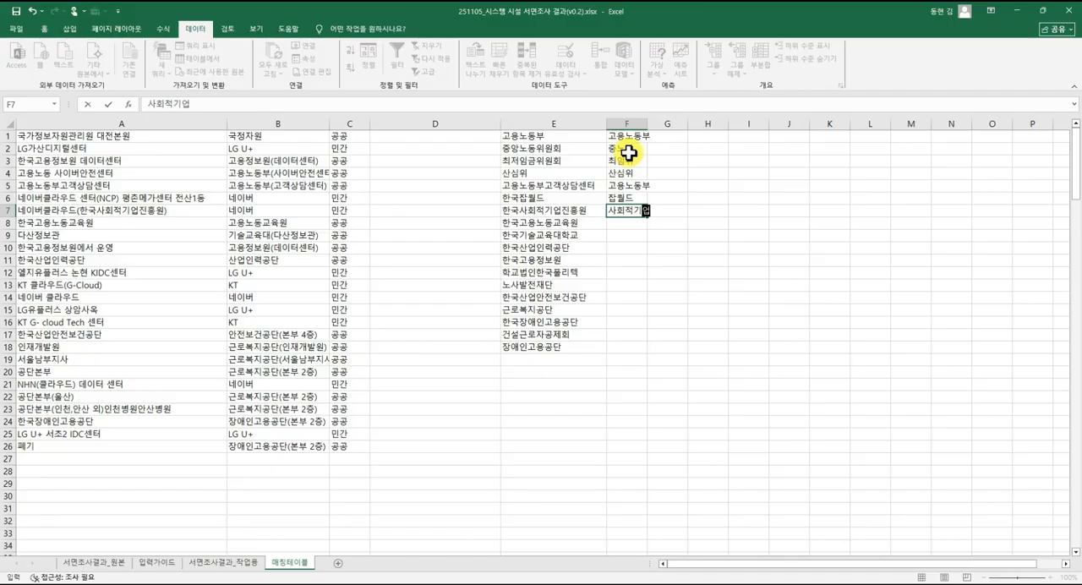
pyautogui.write('진흥우')
pyautogui.press('Return')
pyautogui.write('고용노도')
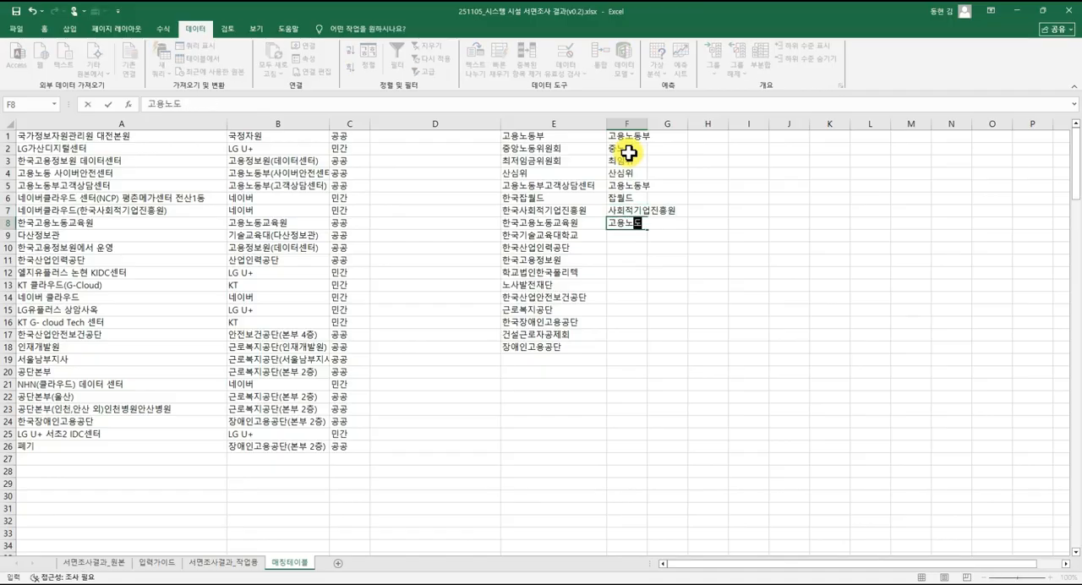
pyautogui.write('교육워')
pyautogui.press('Return')
pyautogui.write('기술교')
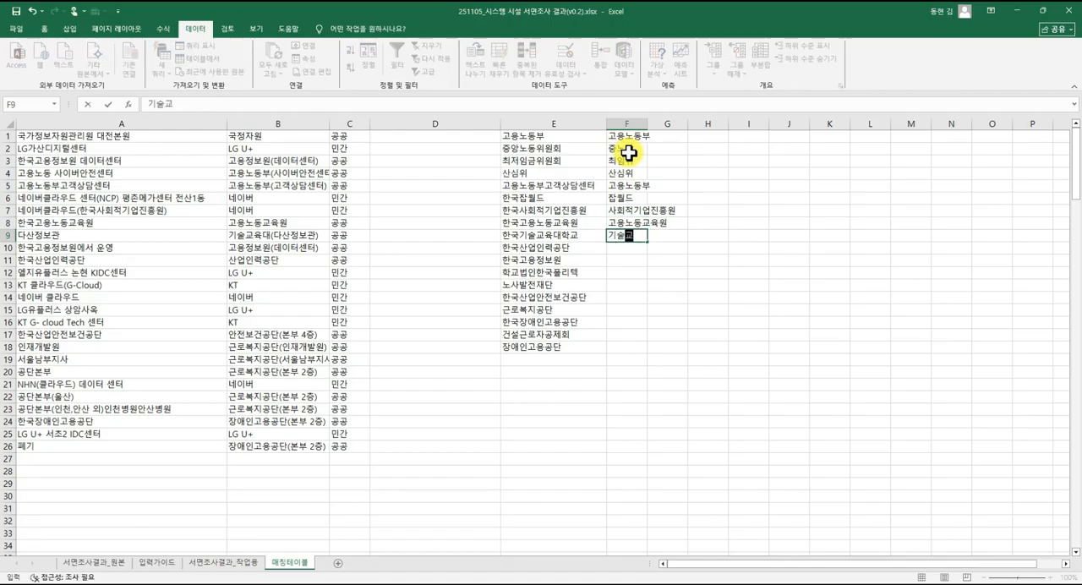
pyautogui.write('육대학ㄱㅛ')
pyautogui.press('Return')
# Enter 산업인력공단 and 고용정보원 in F10:F11 as the standardized names for 한국산업인력공단 and 한국고용정보원.
pyautogui.write('ㅅ')
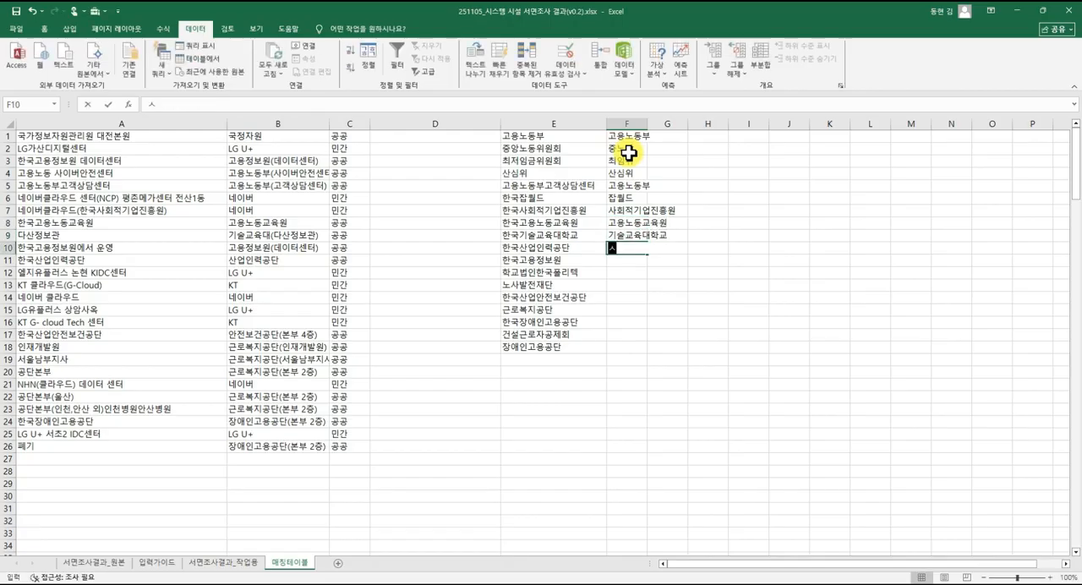
pyautogui.write('ㅏㄴ업일ㅕ')
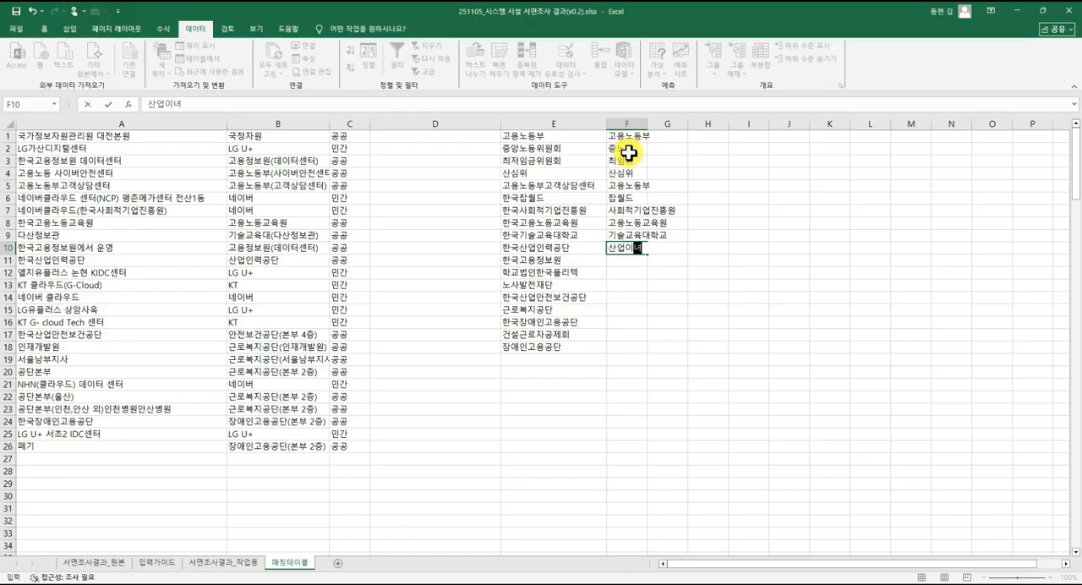
pyautogui.write('ㅇㅣㄴㄹㅕㄷㅏㄴ')
pyautogui.press('Return')
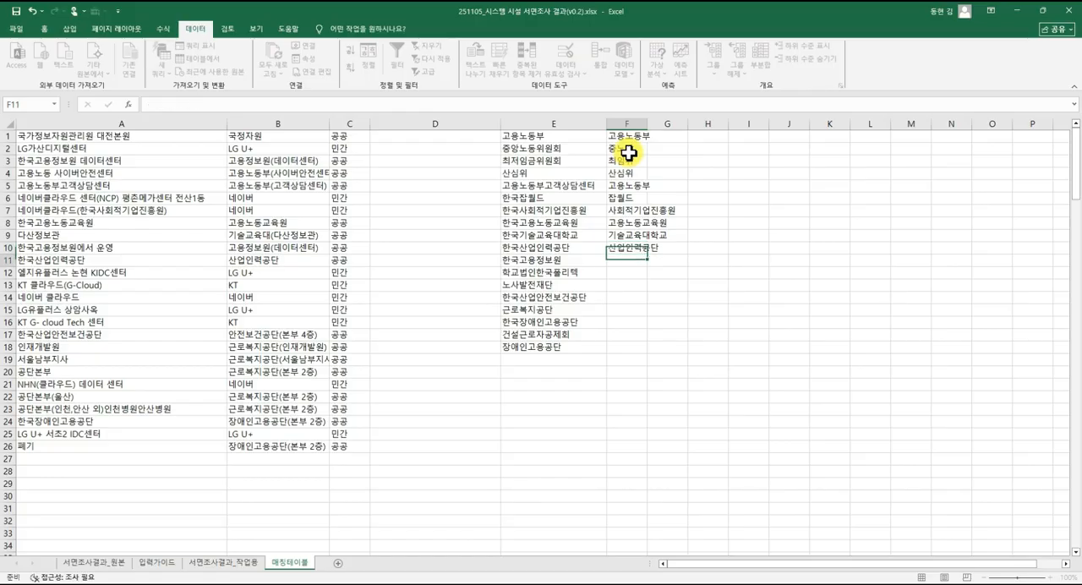
pyautogui.write('ㄱㅗㅇㅛㅇㅈㅓㅇㅂㅗㅇㅝ')
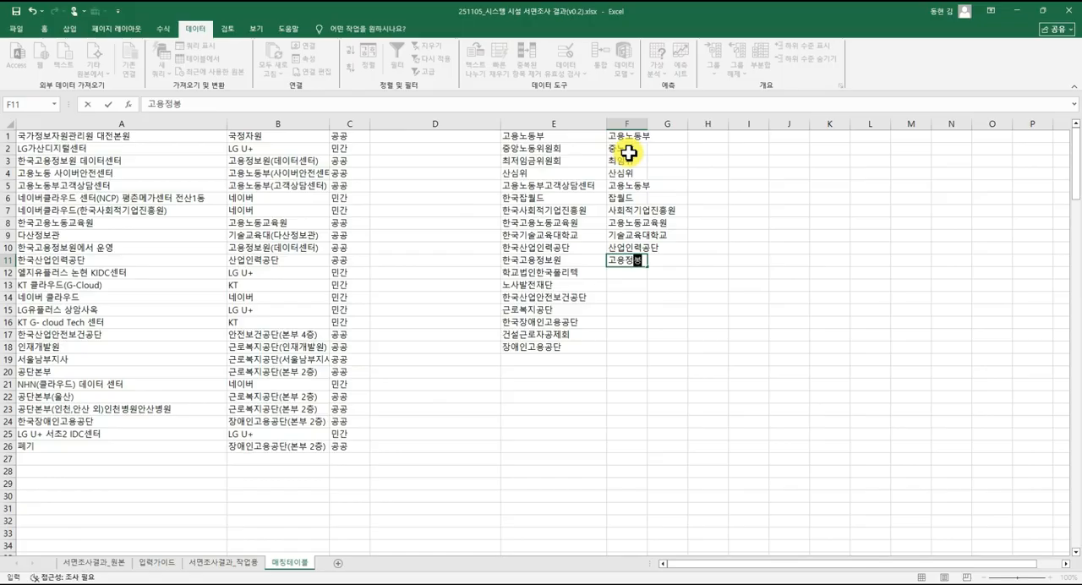
pyautogui.press('Return')
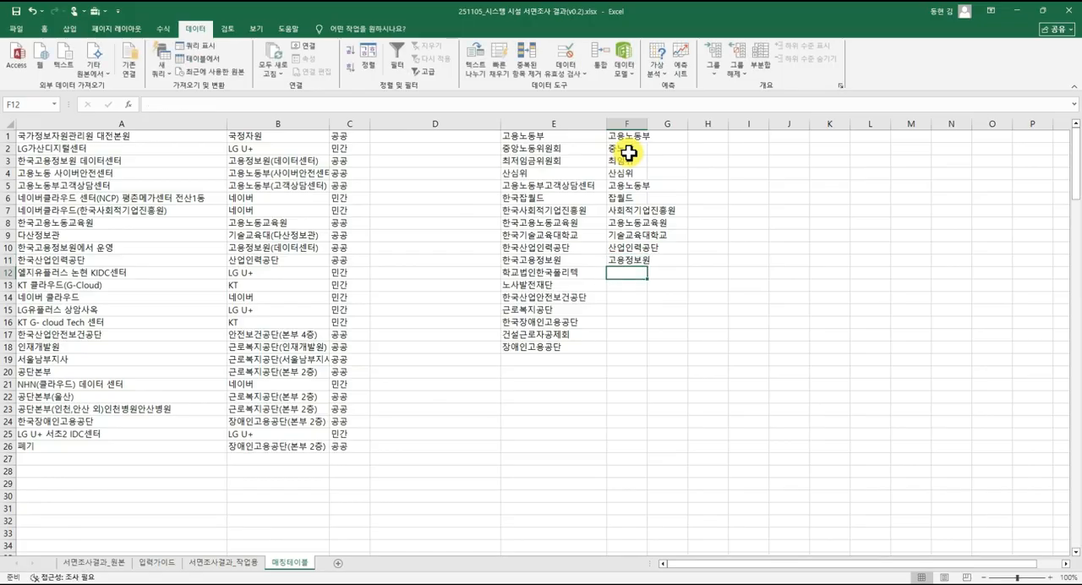
# Enter 폴리텍 and 노사발전재단 in F12:F13 as the standardized names for 학교법인한국폴리텍 and 노사발전재단.
pyautogui.write('ㅍㅗㄹㄹㅣㅌㅔㄱ')
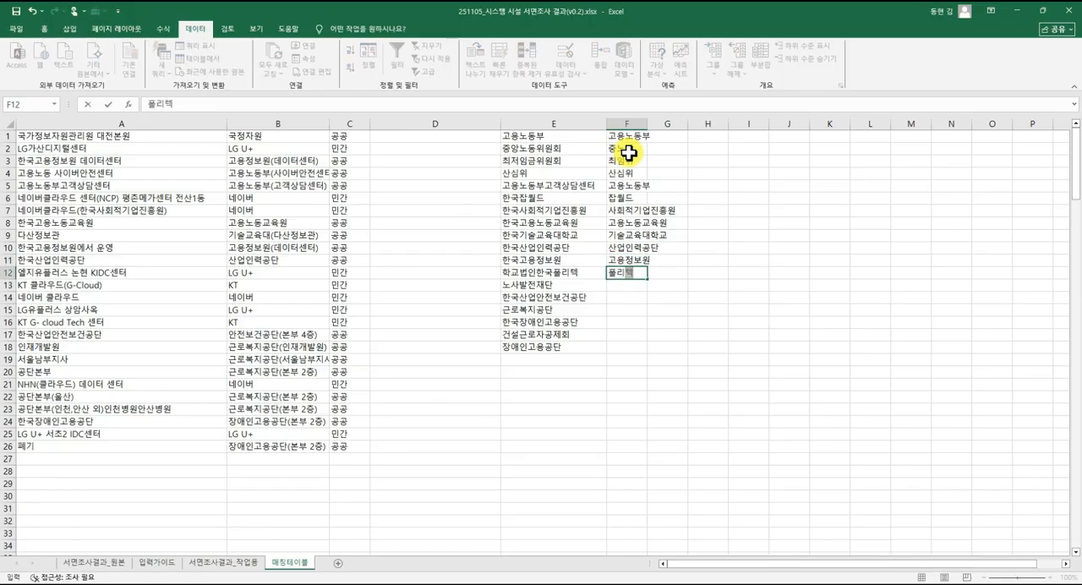
pyautogui.press('Return')
pyautogui.write('ㄴㅗㅅㅏㅂㅏㄹㅈㅓㄴㅈㅐㄷㅏ')
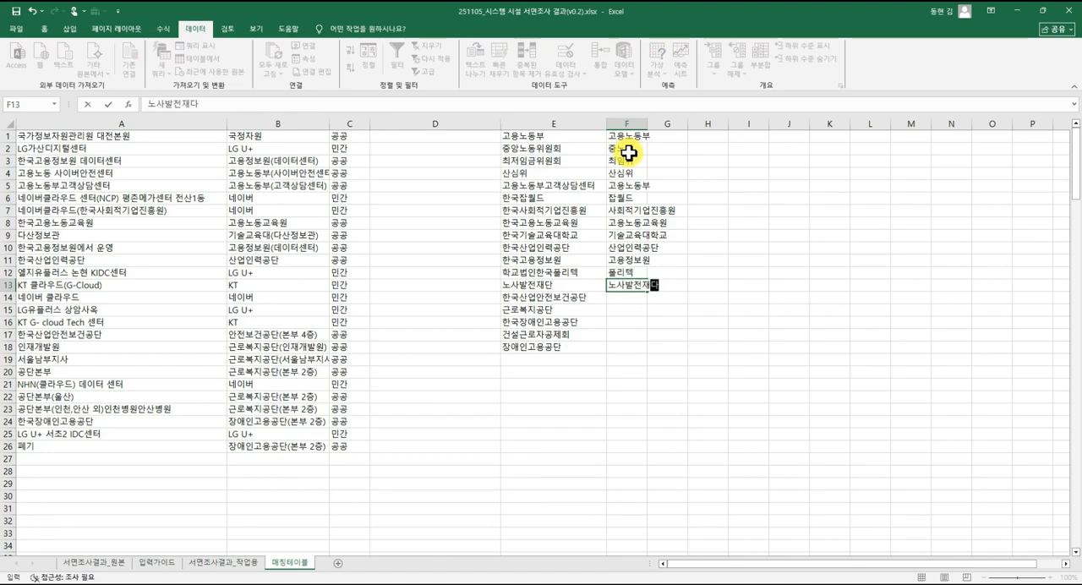
pyautogui.write('ㄴ')
pyautogui.press('Return')
# Enter 산업안전보건공단 and 근로복지공단 in F14:F15 as the standardized names for 한국산업안전보건공단 and 근로복지공단.
pyautogui.write('ㅅㅏㄴㅇㅓㅂㅇㅏㄴㅈ')
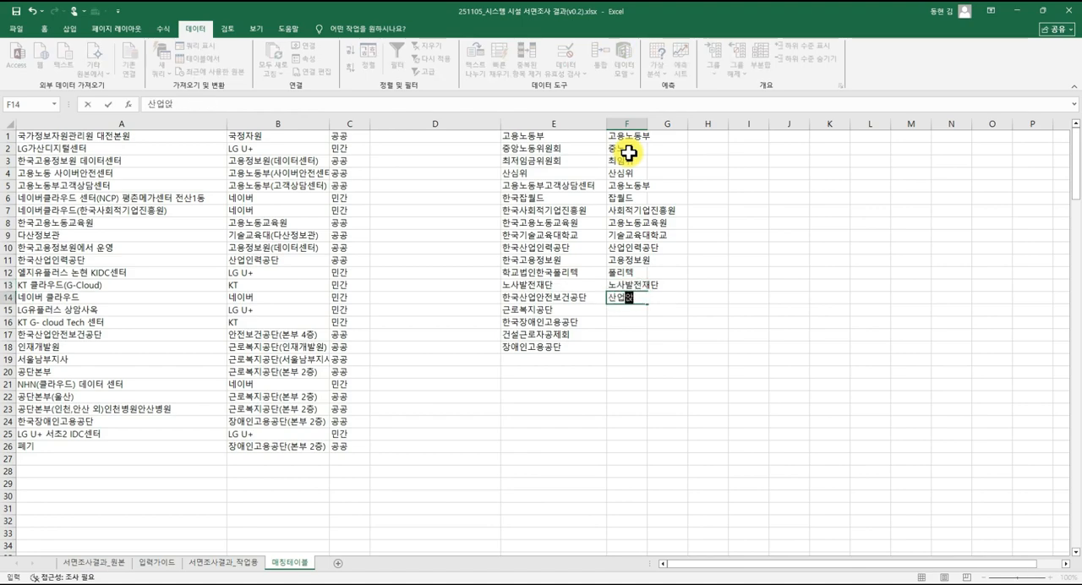
pyautogui.write('ㅓㄴㅂㅗㄱㅓㄴㄱㅗㅇㄷㅏㄴ')
pyautogui.press('Return')
pyautogui.write('ㄱ')
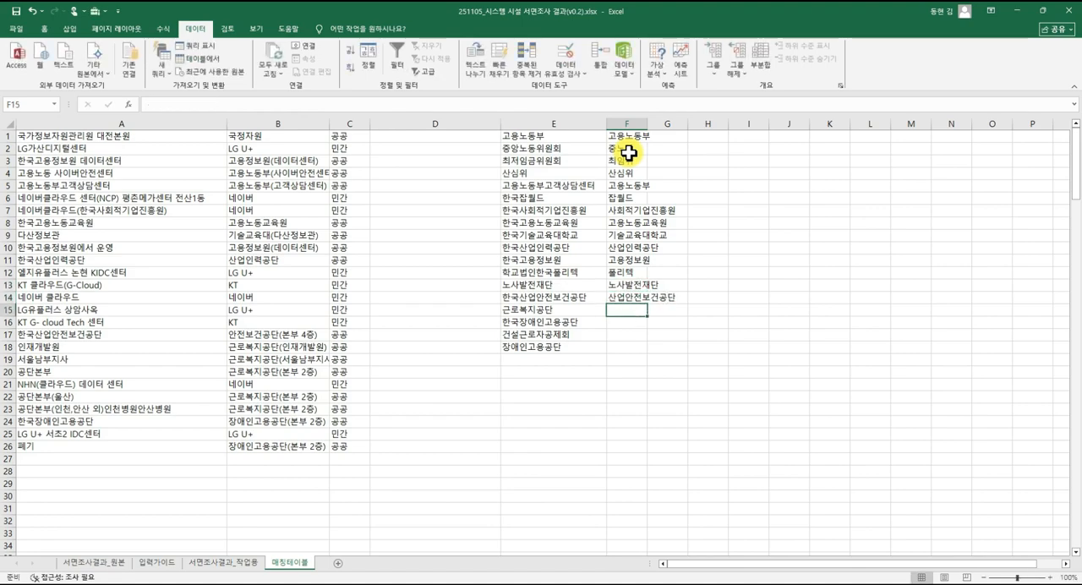
pyautogui.write('ㅡㄴㄹㅗㅂㅗㄱㅈㅣㄱㅗㅇㄷㅏㄴ')
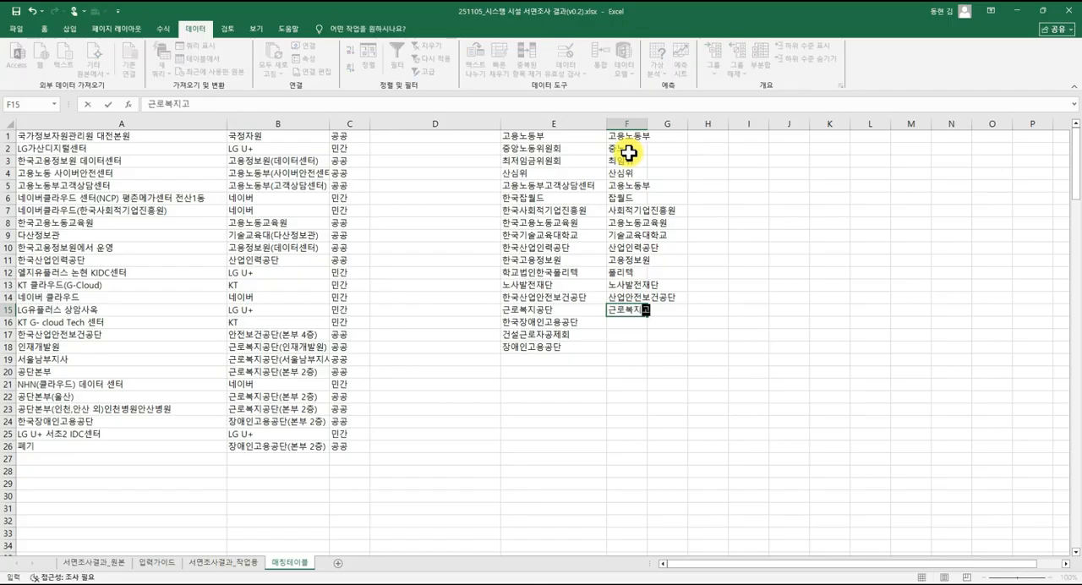
pyautogui.press('Return')
# Enter 장애인고용공단 and 건설근로자공제회 in F16:F17 as the standardized names for 한국장애인고용공단 and 건설근로자공제회.
pyautogui.write('ㅈㅏㅇㅇㅐㅇㅣㄴㄱㅗㅇ')
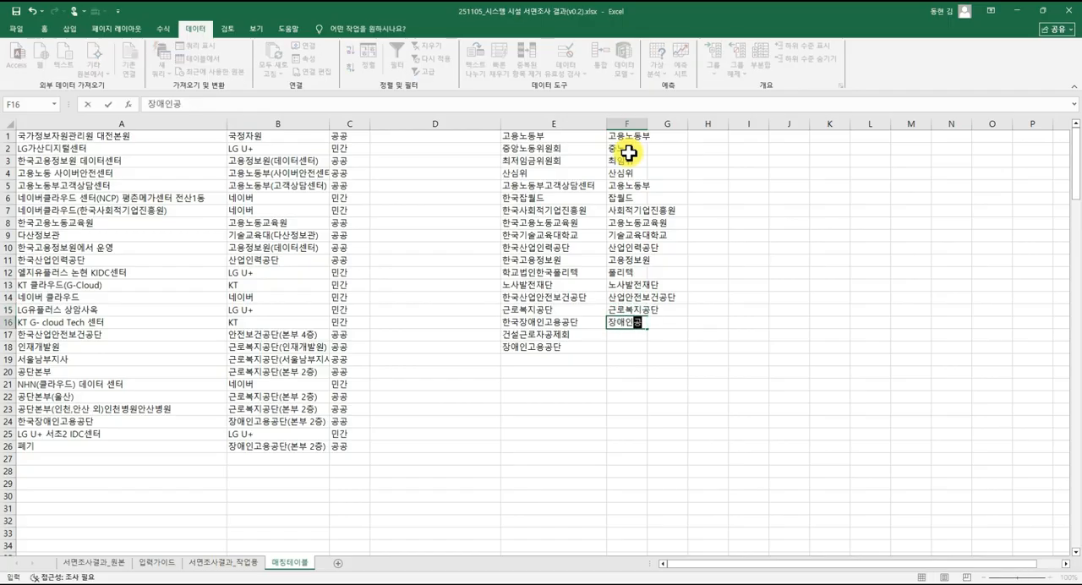
pyautogui.write('ㅛㅇㄱㅗㅇㄷㅏㄴ')
pyautogui.press('Return')
pyautogui.write('ㄱㅓㄴ')
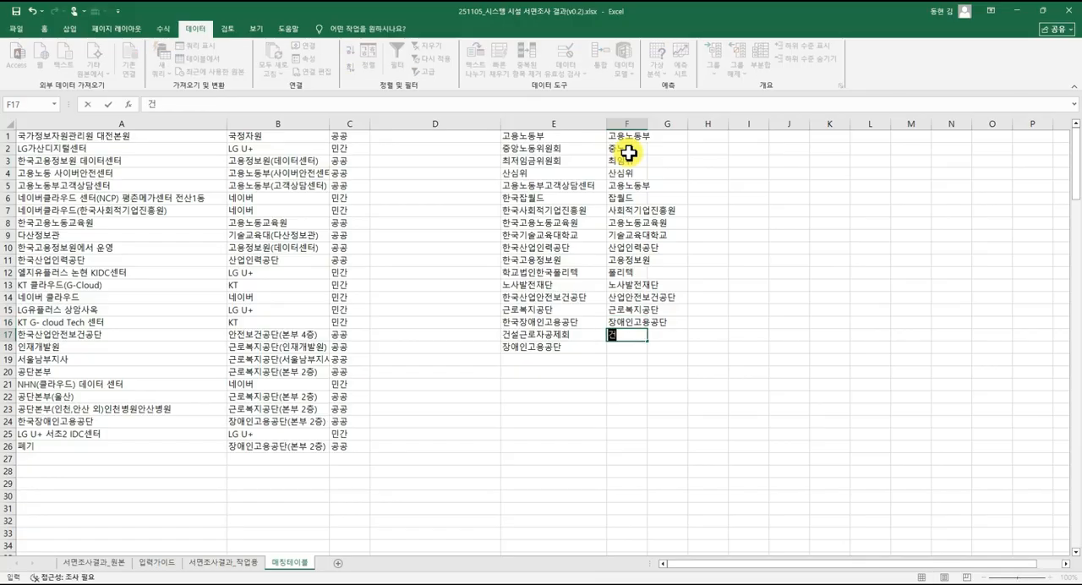
pyautogui.write('ㅅㅓㄹㄱㅡㄴㄹㅗㅈㅏㄱㅗㅇㅈㅔㅎㅗㅣ')
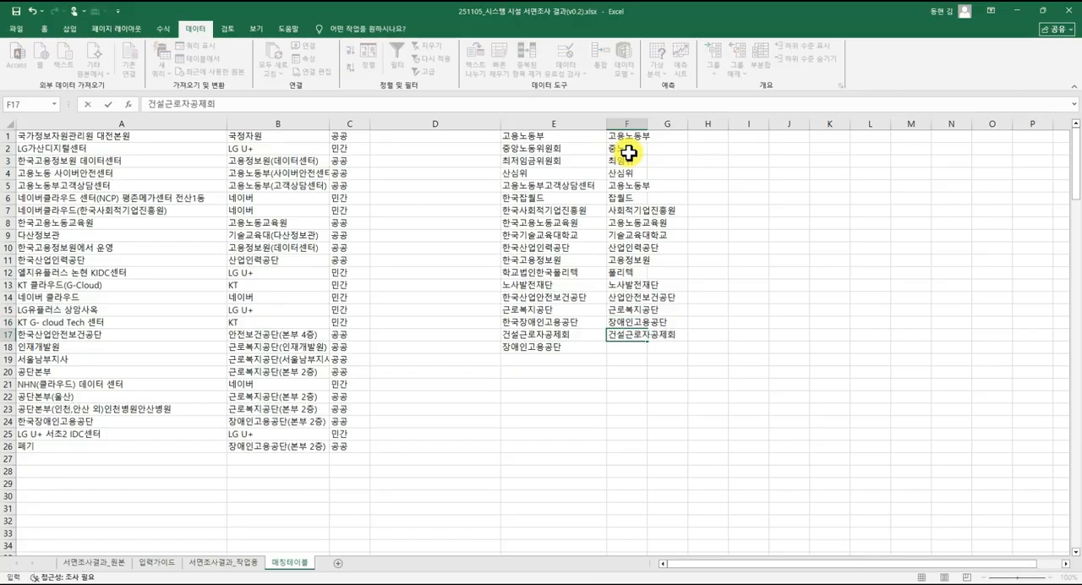
pyautogui.press('Return')
# Enter 장애인고용공단 in F18 as the standardized name for 장애인고용공단.
pyautogui.write('ㅈ')
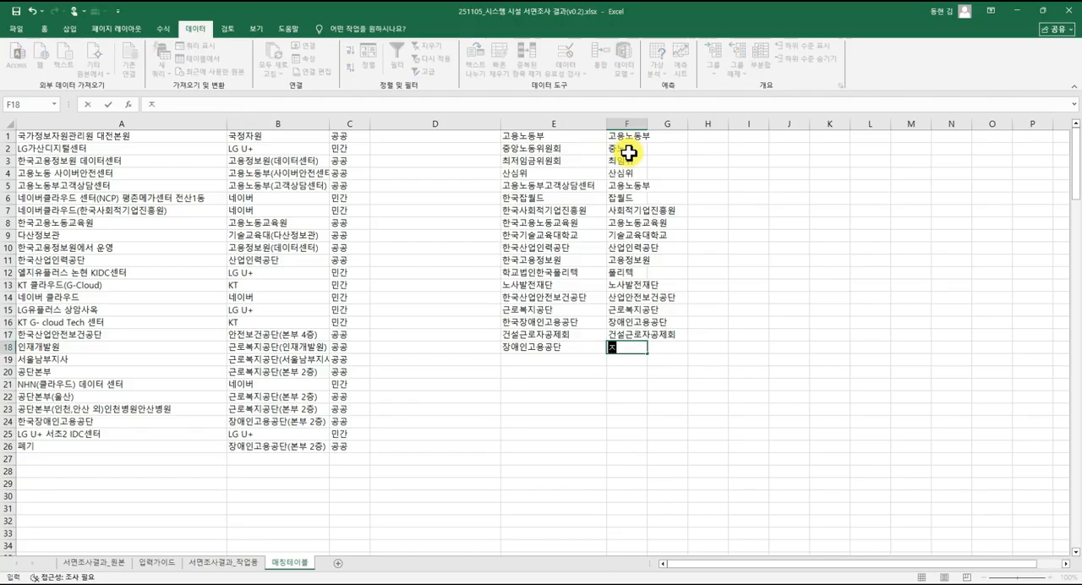
pyautogui.write('ㅈㅏㅇㅇㅐ')
pyautogui.press('Return')
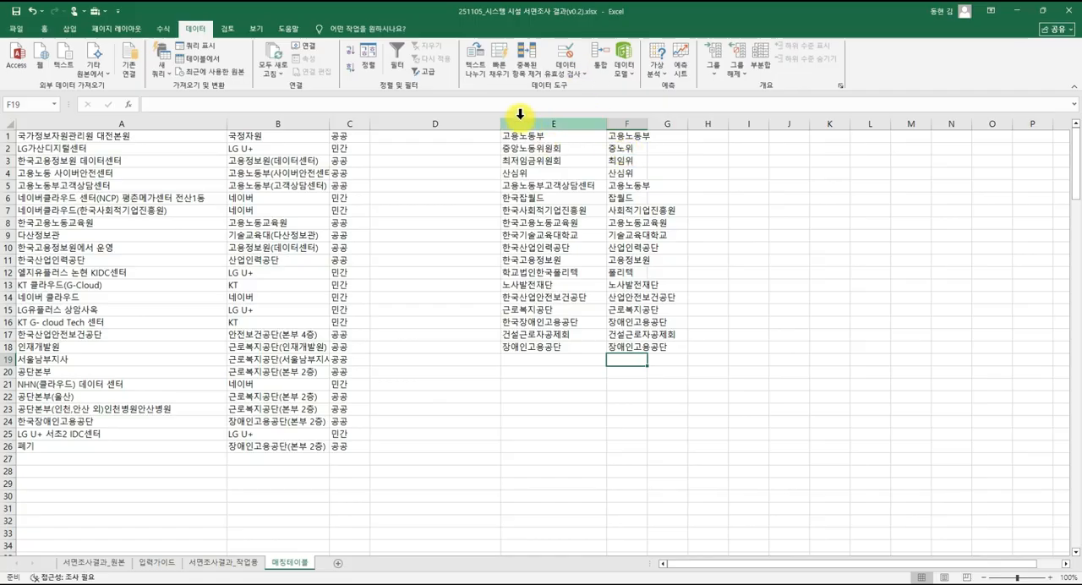
pyautogui.click(244, 563)
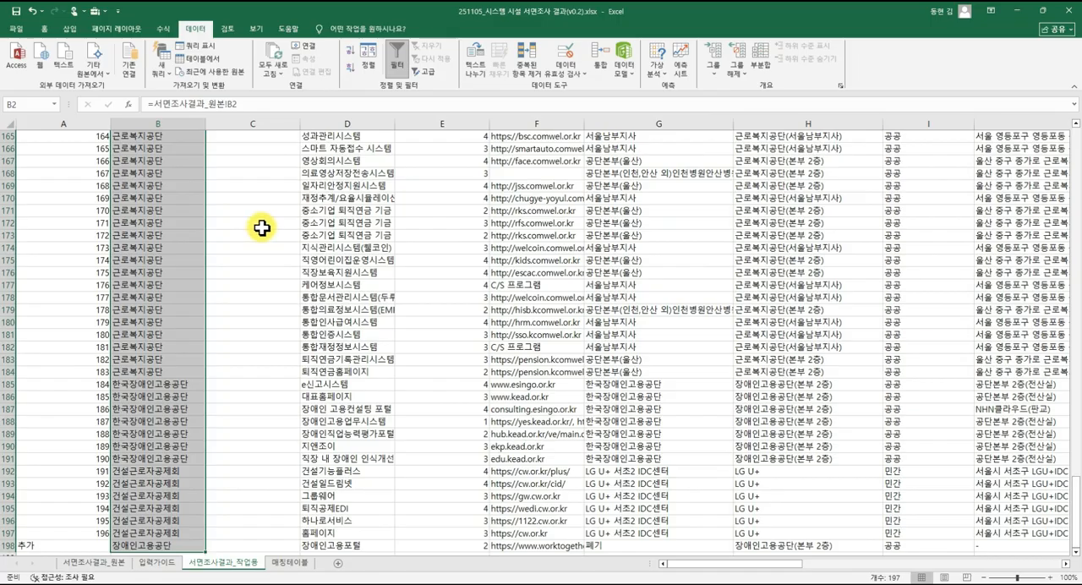
pyautogui.hotkey('ctrl', 'pageup')
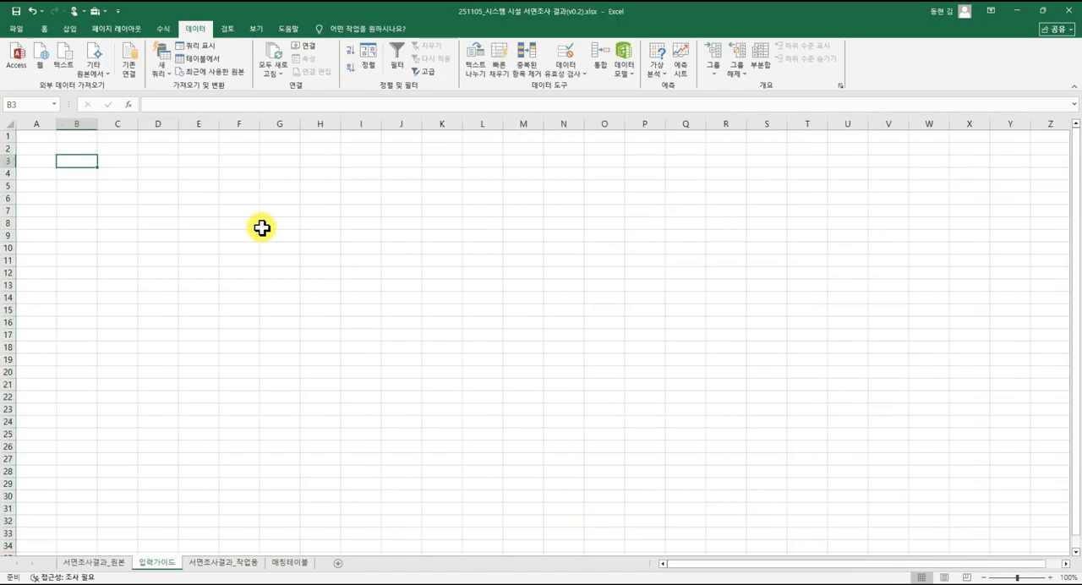
pyautogui.hotkey('ctrl', 'pagedown')
pyautogui.hotkey('ctrl', 'pagedown')
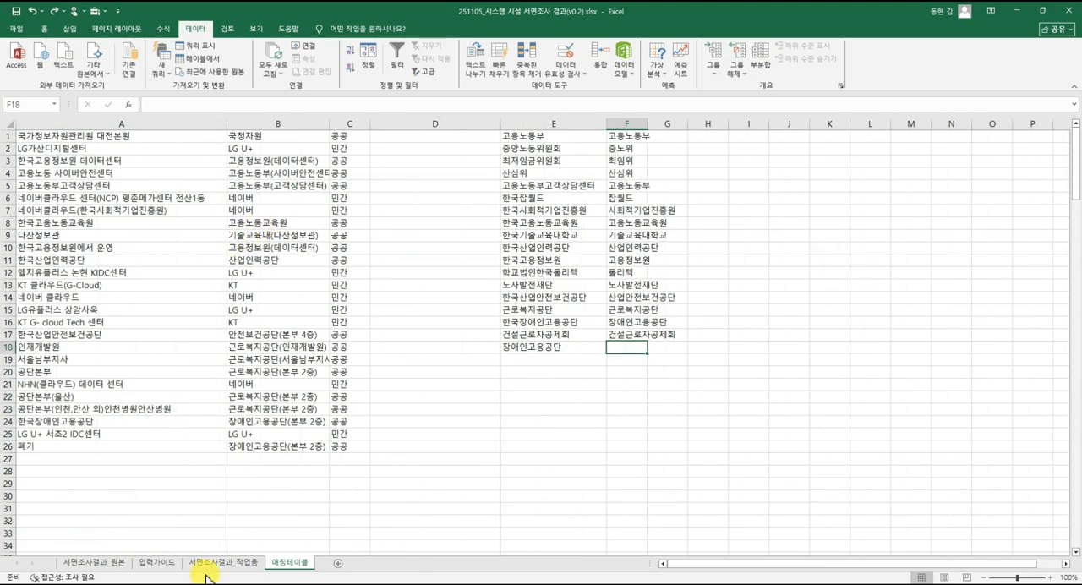
pyautogui.click(93, 562)
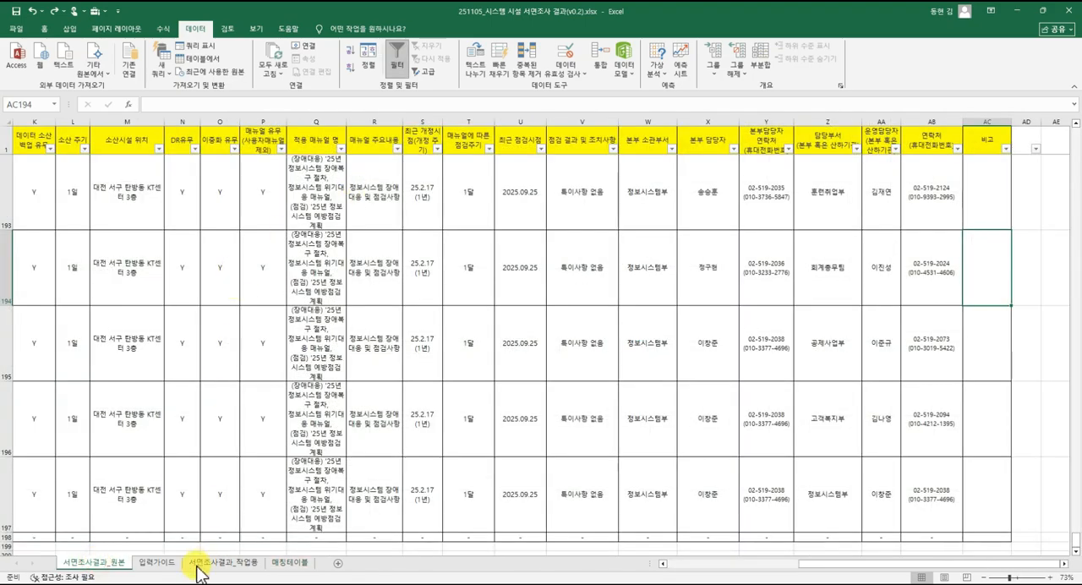
pyautogui.click(155, 562)
# Select C2, the first data cell of the 기관명_2 column in 서면조사결과_작업용.
pyautogui.click(222, 562)
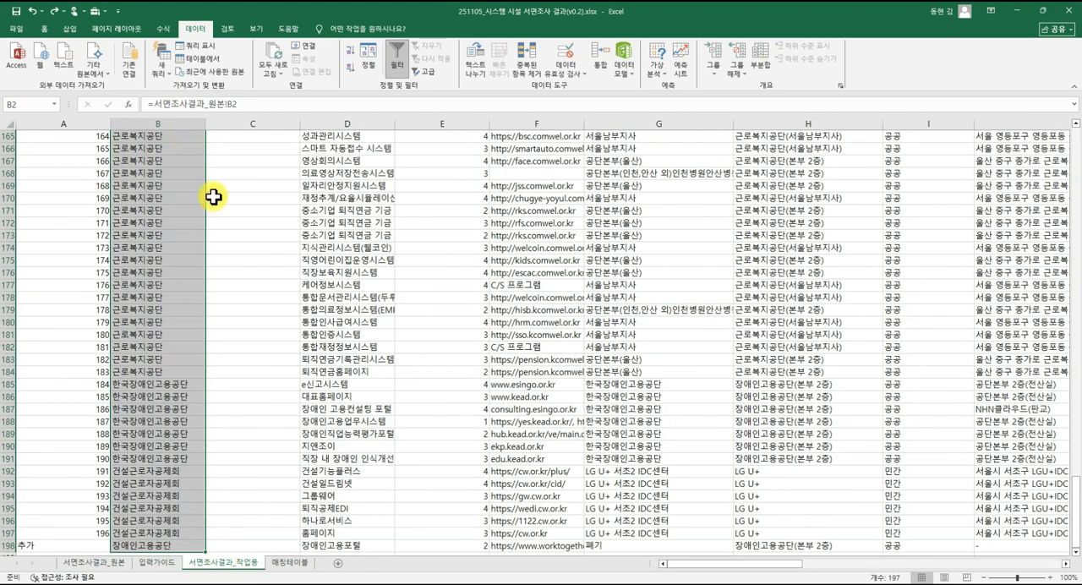
pyautogui.click(270, 449)
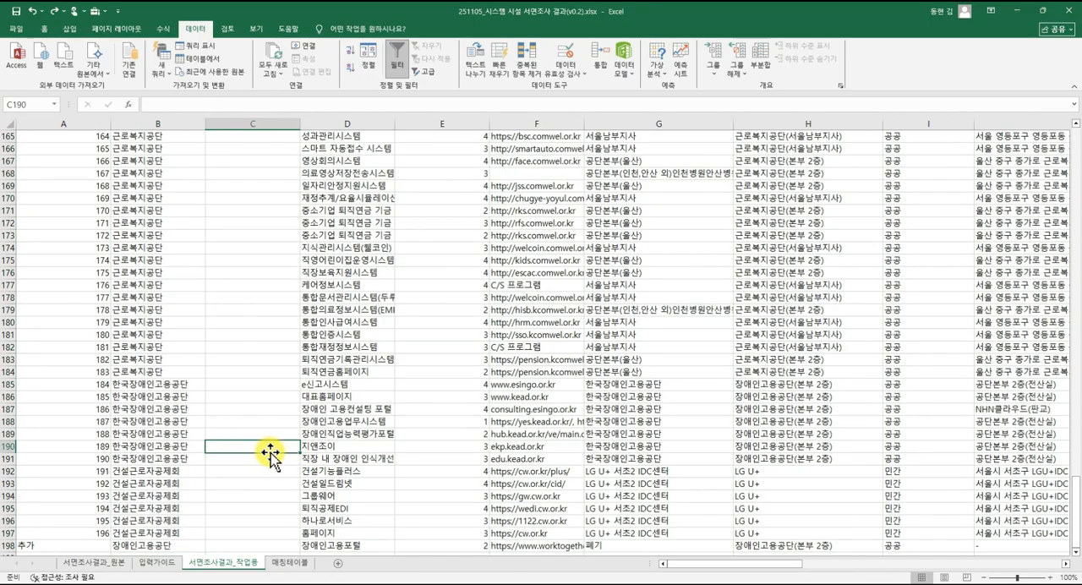
pyautogui.press('pageup')
pyautogui.press('pageup')
pyautogui.press('pageup')
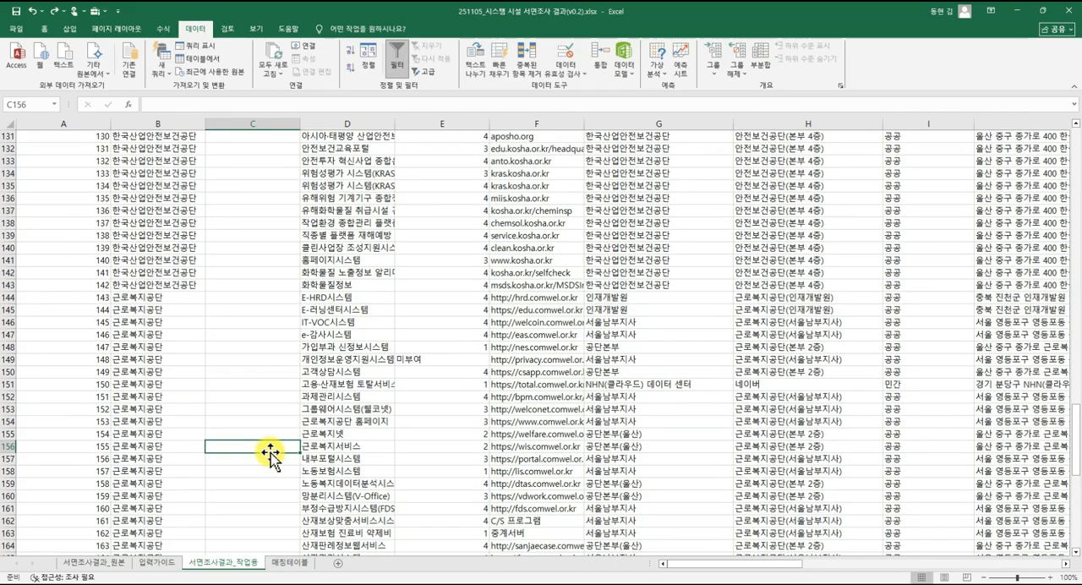
pyautogui.press('pageup')
pyautogui.press('pageup')
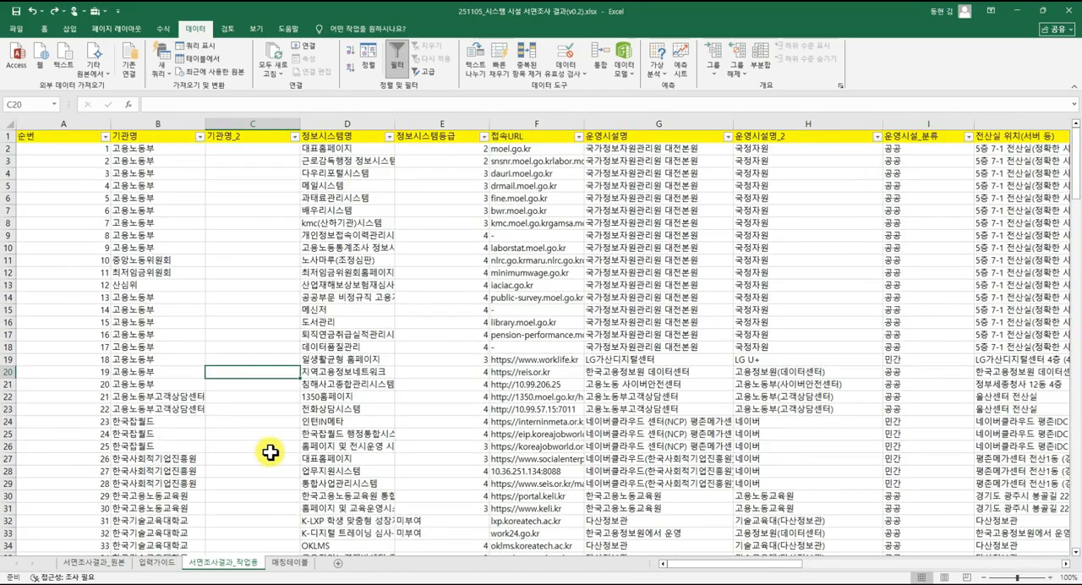
pyautogui.click(250, 149)
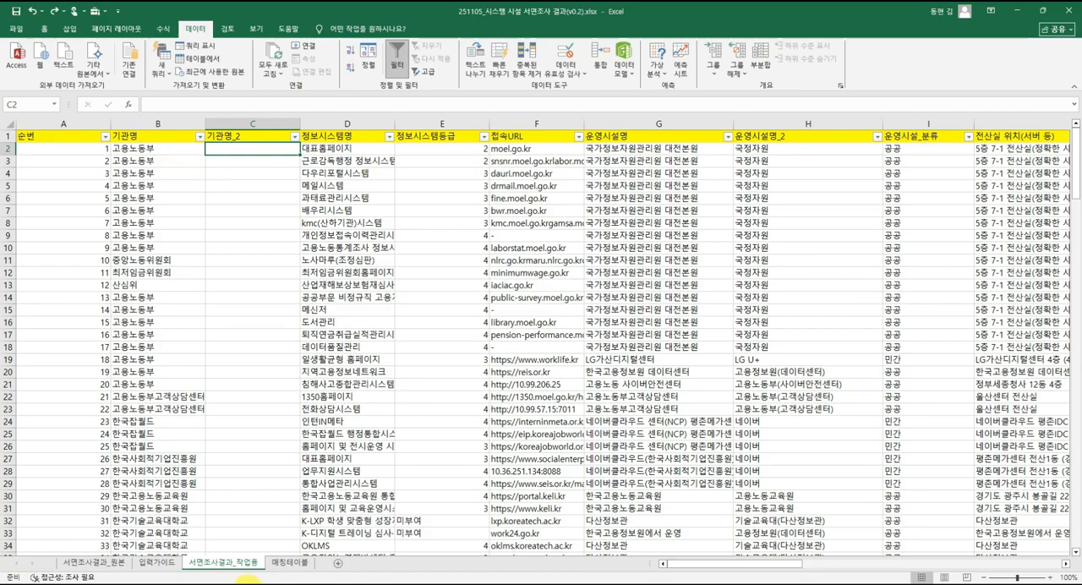
pyautogui.click(289, 562)
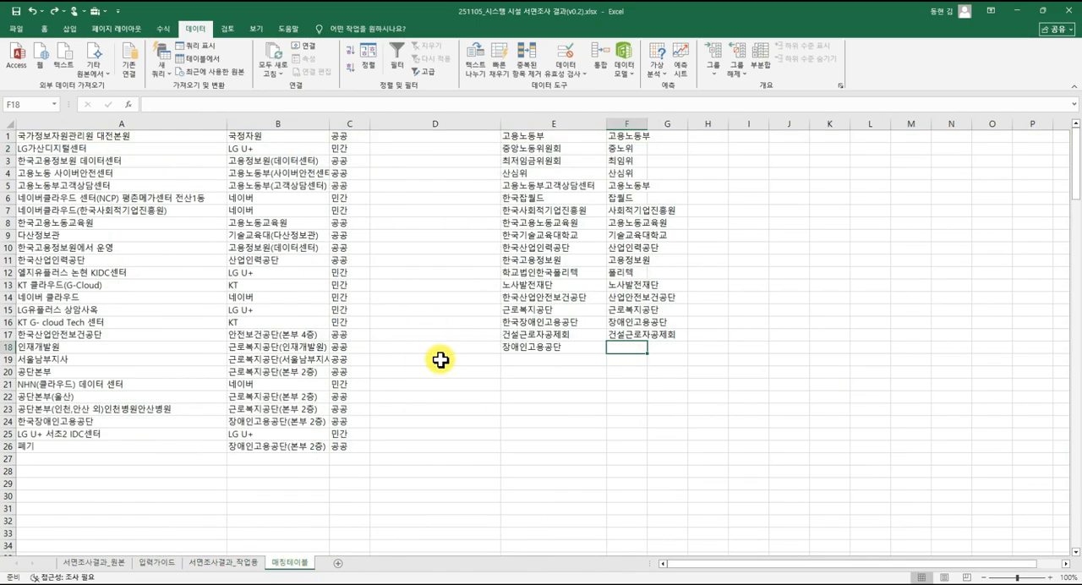
pyautogui.click(221, 562)
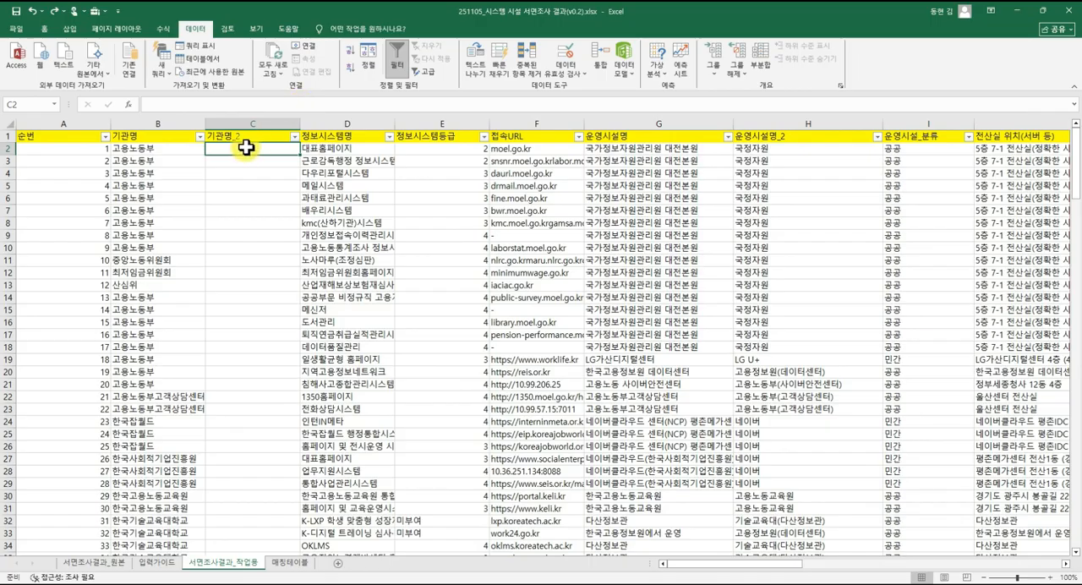
# Start a VLOOKUP formula in C2 of the 기관명_2 column.
pyautogui.write('=ㅍ')
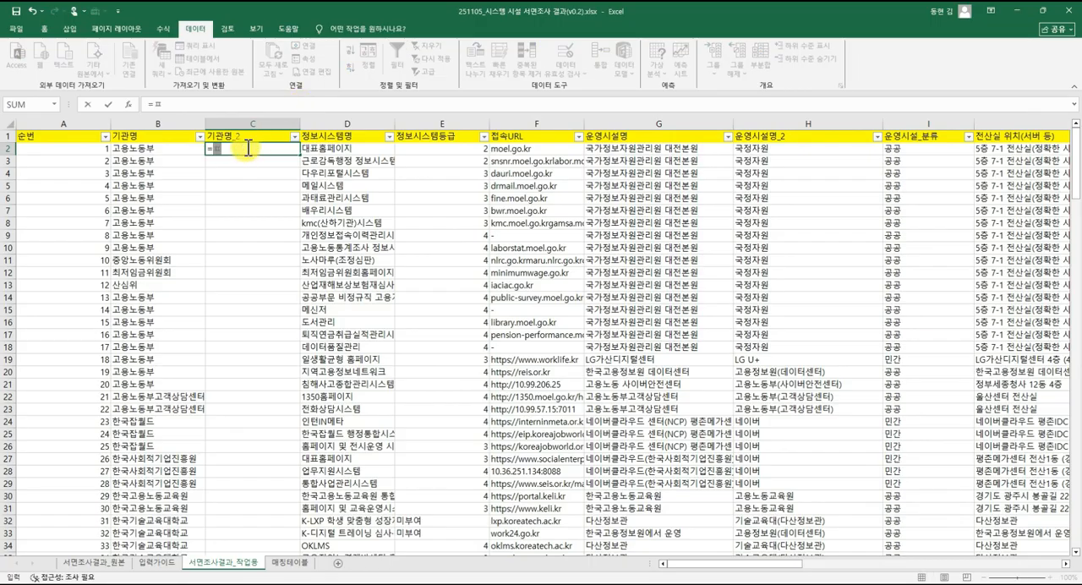
pyautogui.press('BackSpace')
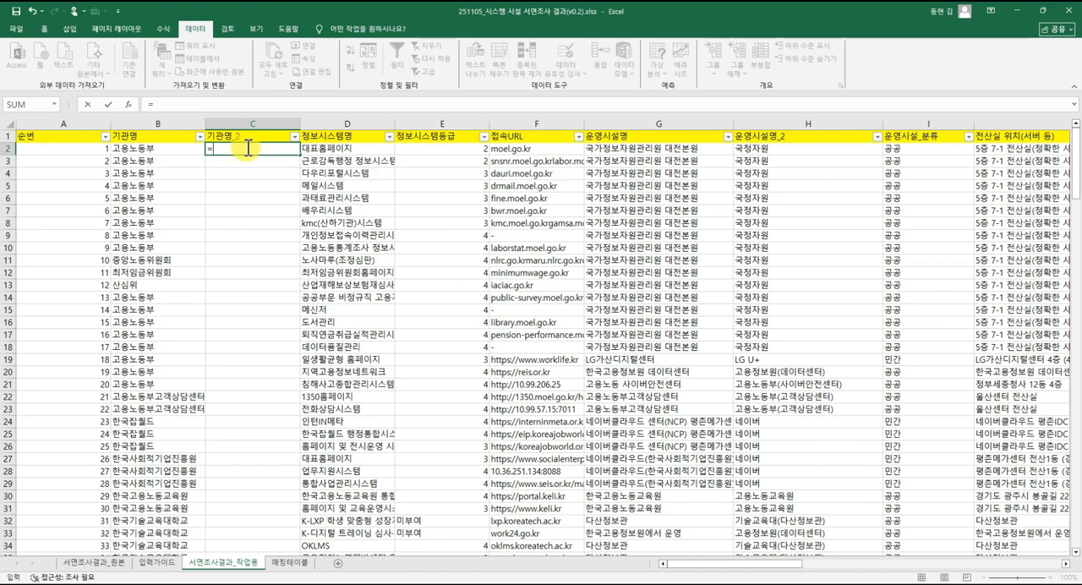
pyautogui.write('Vl')
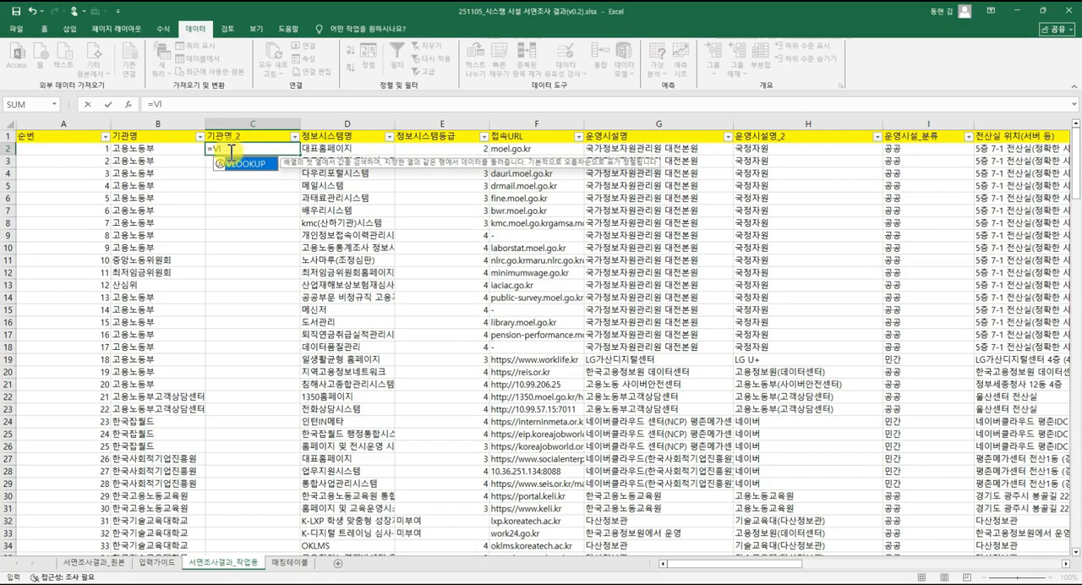
pyautogui.click(231, 150)
pyautogui.press('BackSpace')
pyautogui.write('L')
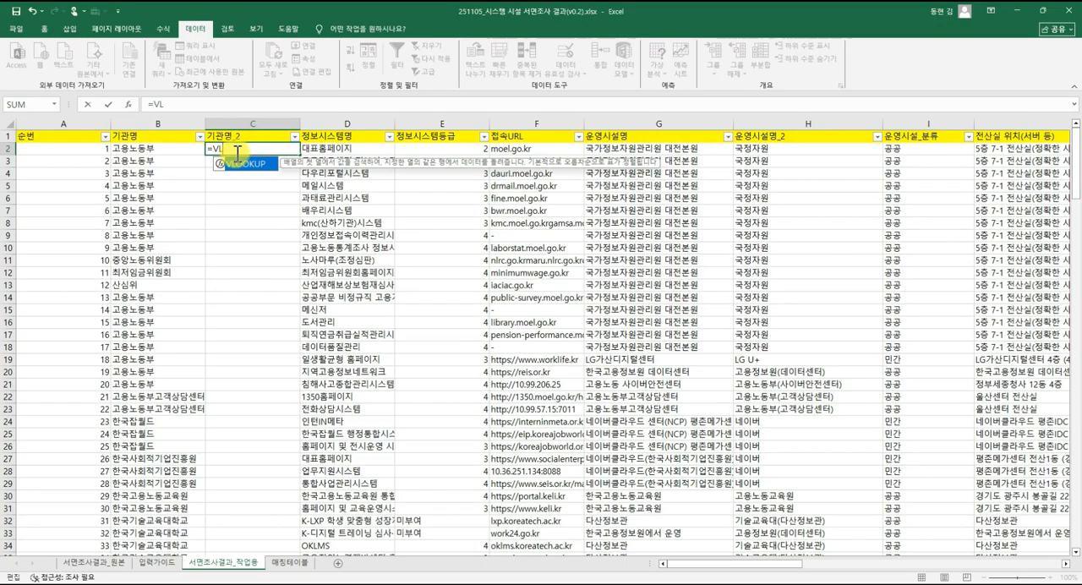
pyautogui.press('Return')
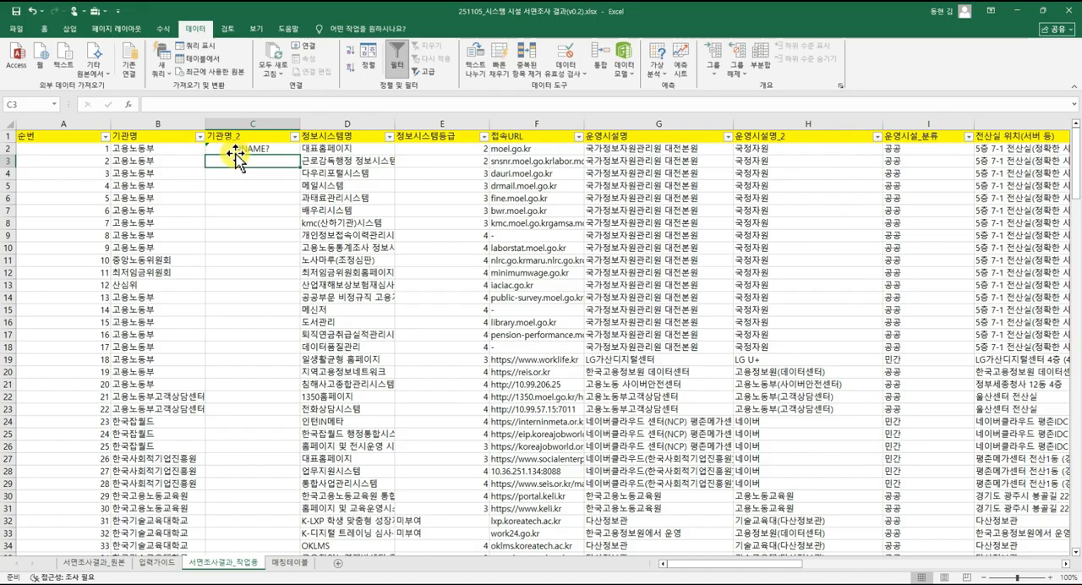
pyautogui.click(236, 150)
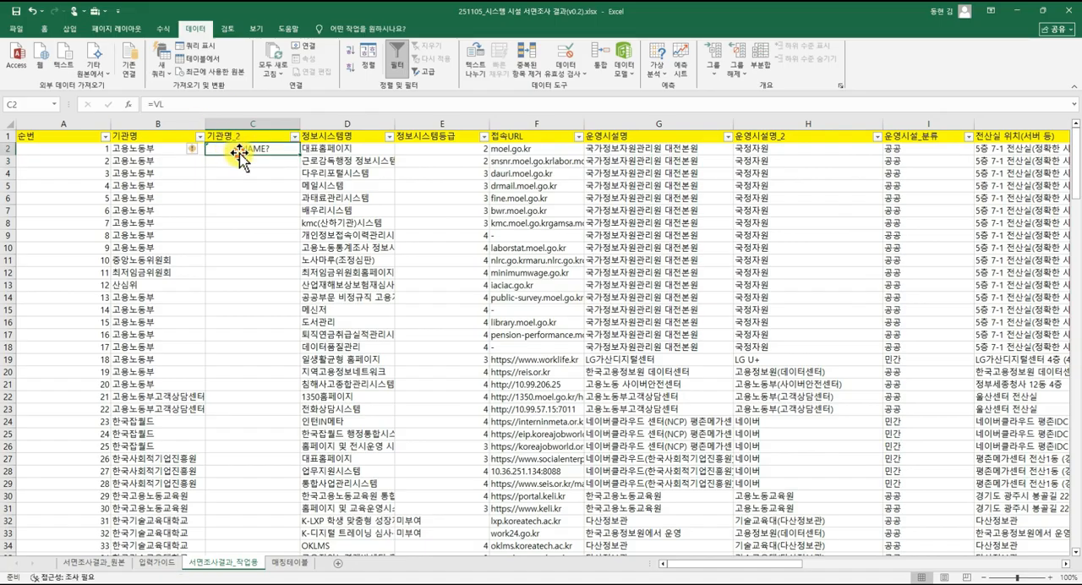
pyautogui.doubleClick(258, 151)
pyautogui.write('o')
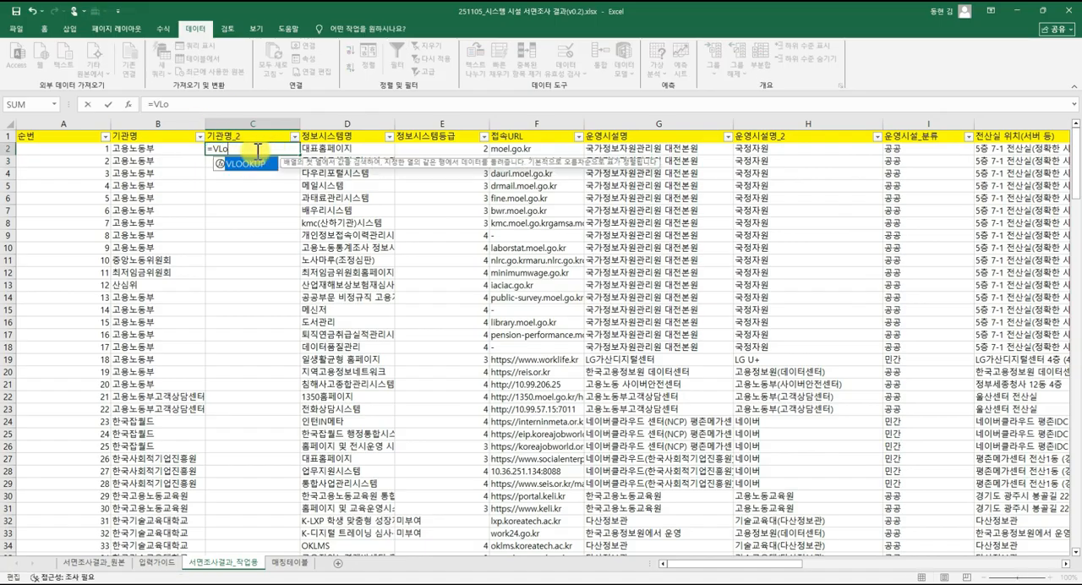
pyautogui.press('Tab')
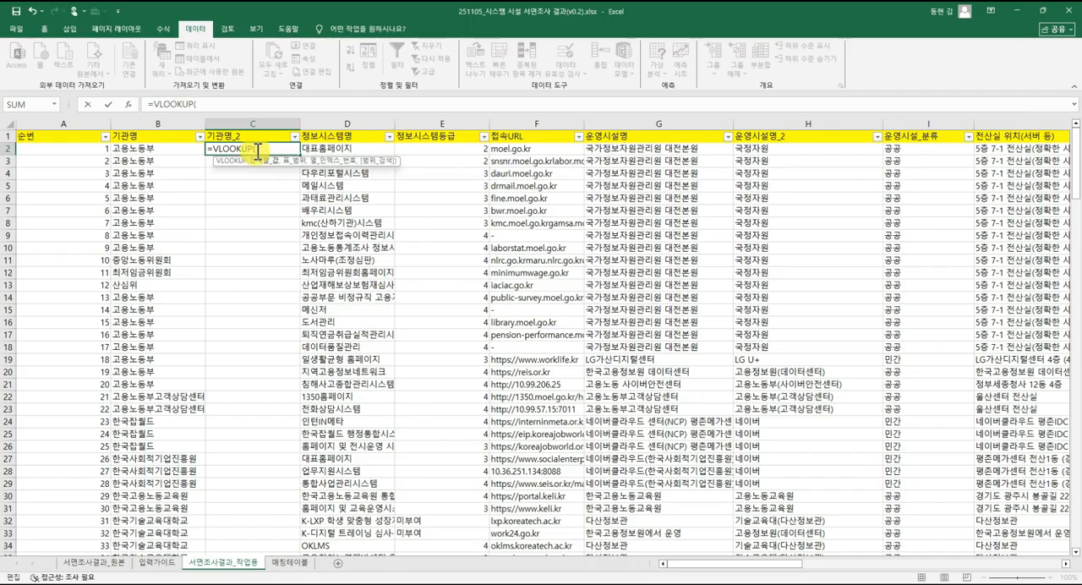
# Reference the institution mapping 매칭테이블!$E$1:$F$18 as an absolute range in the VLOOKUP formula.
pyautogui.click(116, 150)
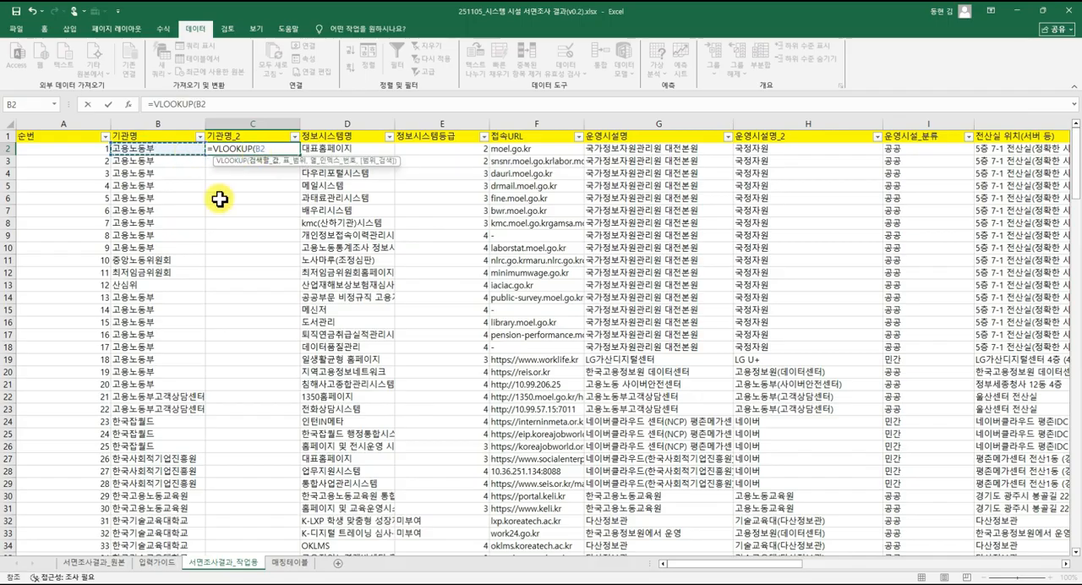
pyautogui.click(289, 562)
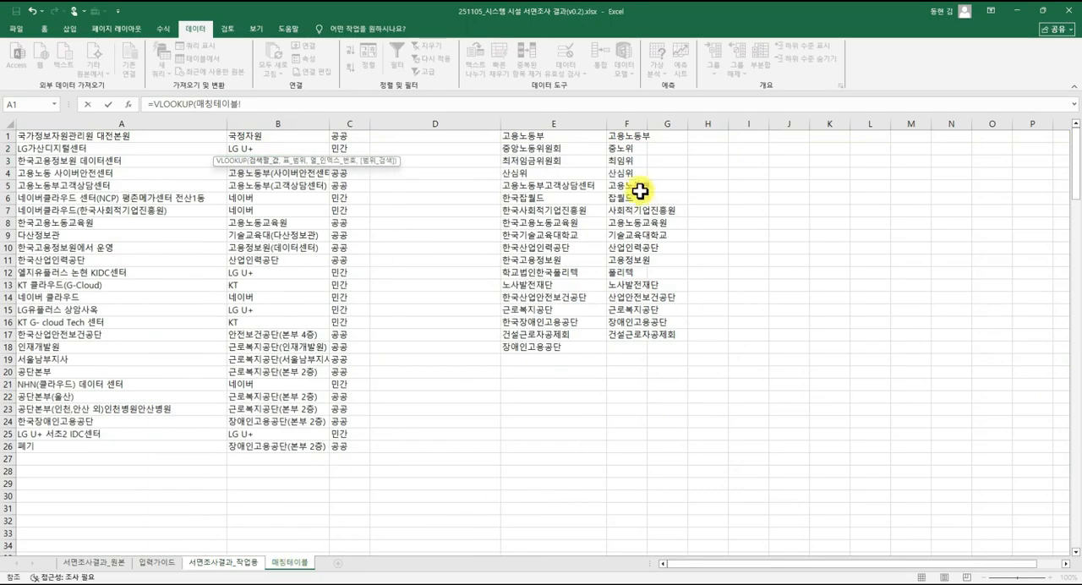
pyautogui.moveTo(523, 137); pyautogui.dragTo(637, 347)
pyautogui.click(627, 384)
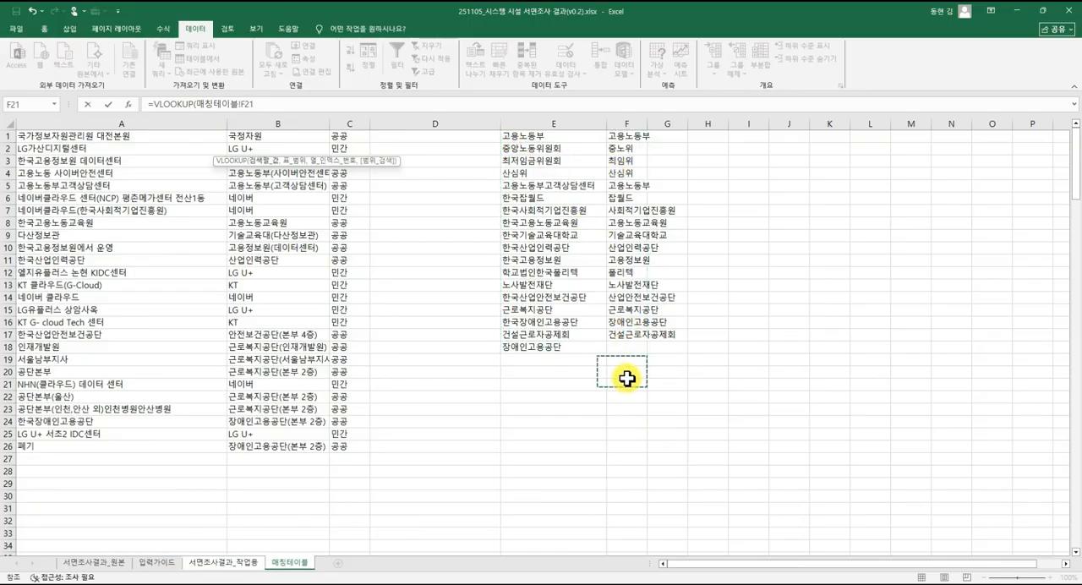
pyautogui.click(628, 357)
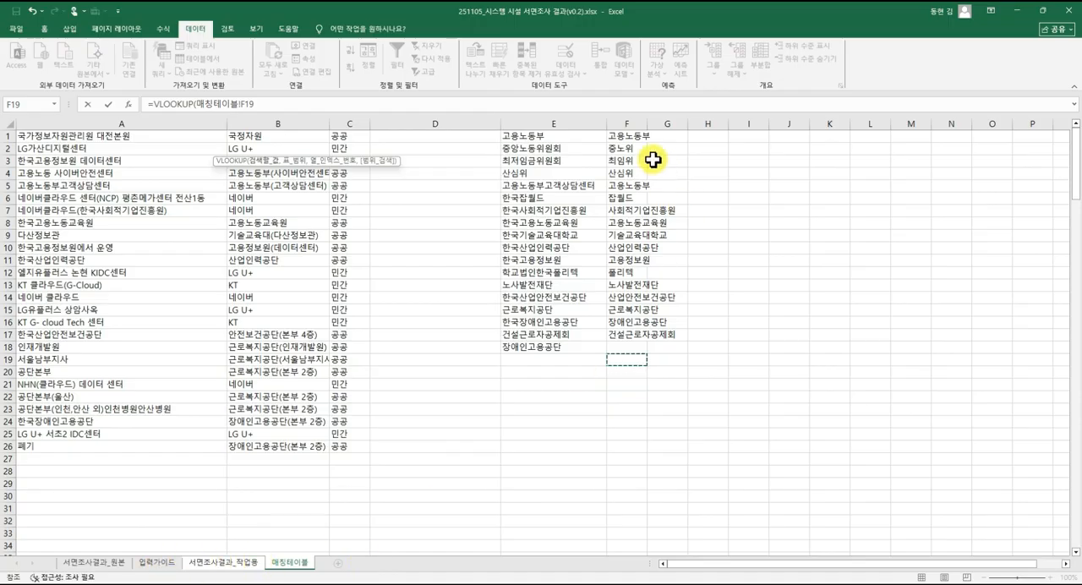
pyautogui.moveTo(545, 136); pyautogui.dragTo(625, 362)
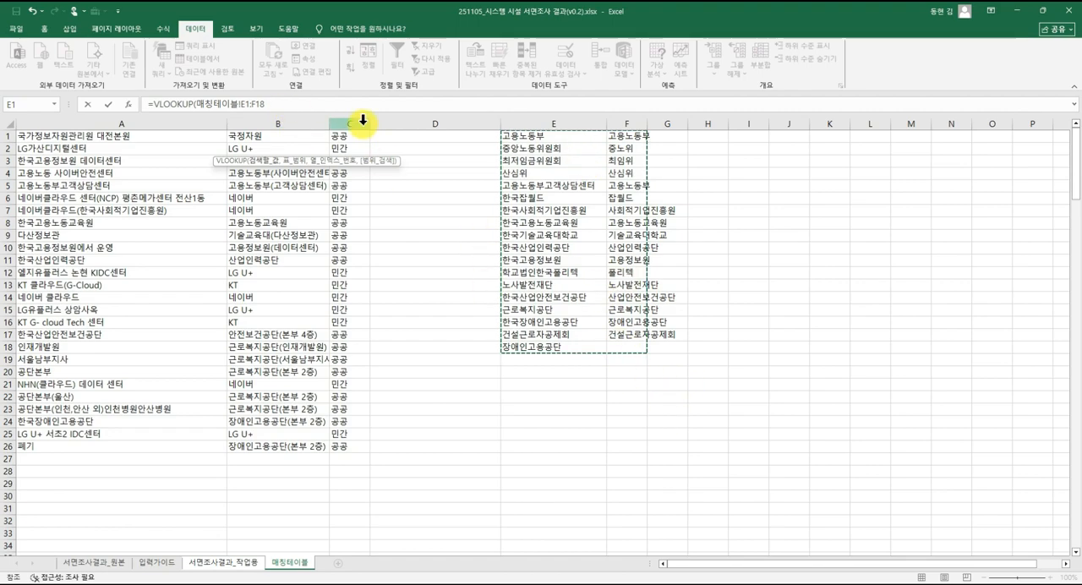
pyautogui.press('F4')
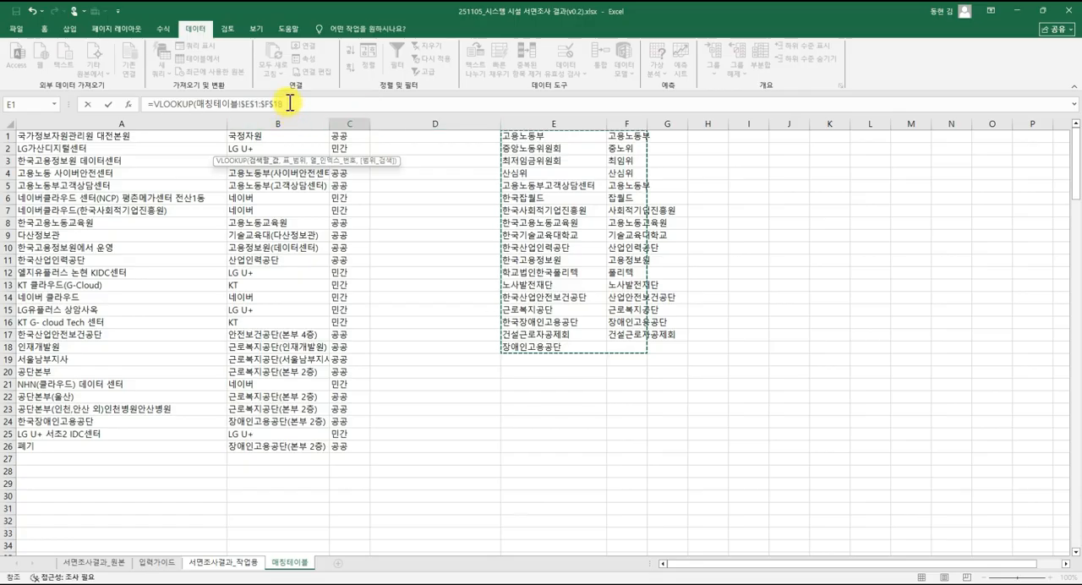
# Complete the VLOOKUP in C2 with column index 2 and FALSE for exact match, and return to 서면조사결과_작업용.
pyautogui.click(290, 105)
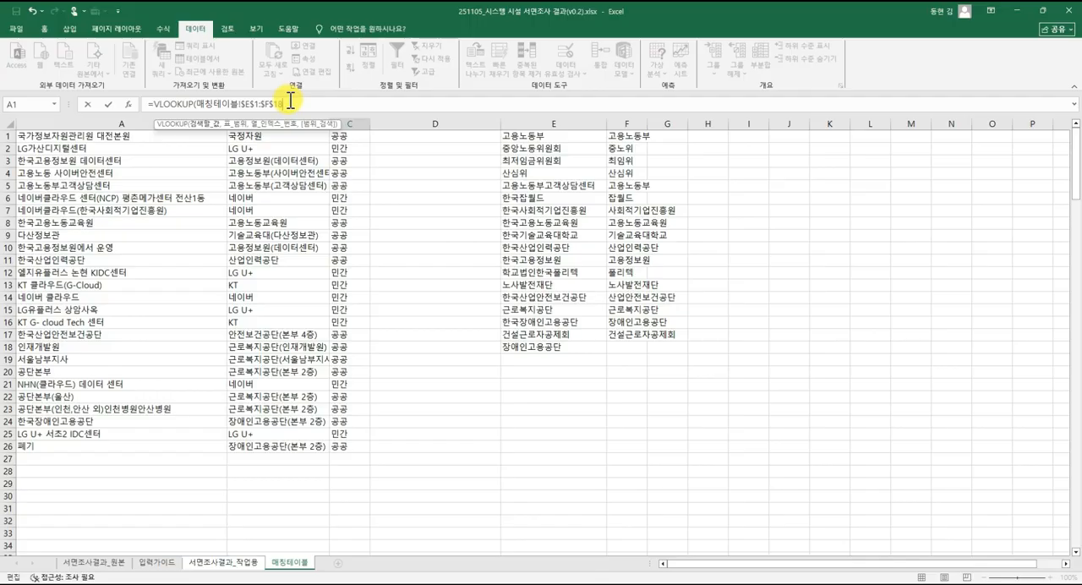
pyautogui.write(',')
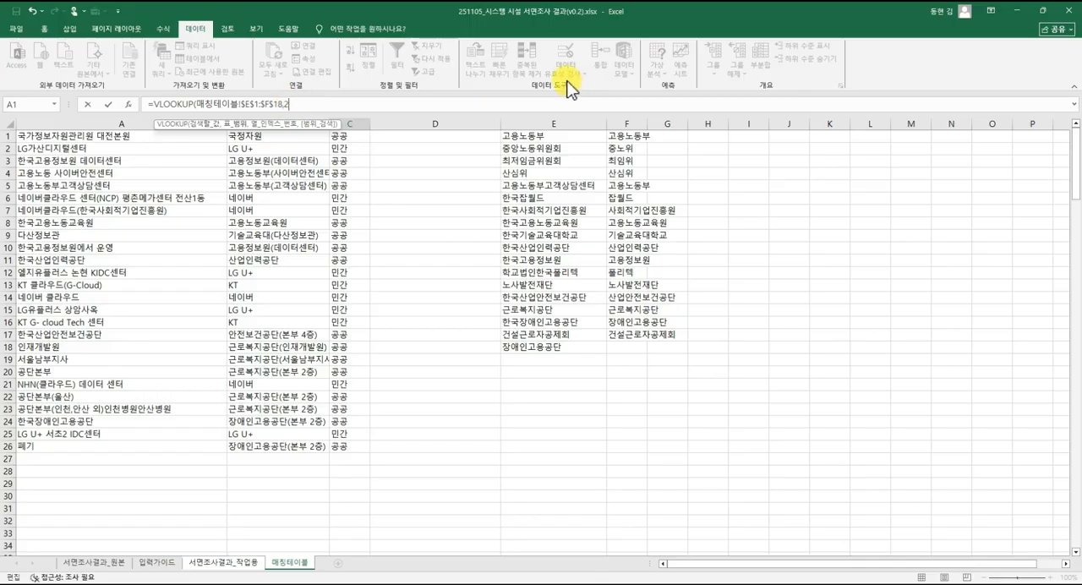
pyautogui.write('2,false')
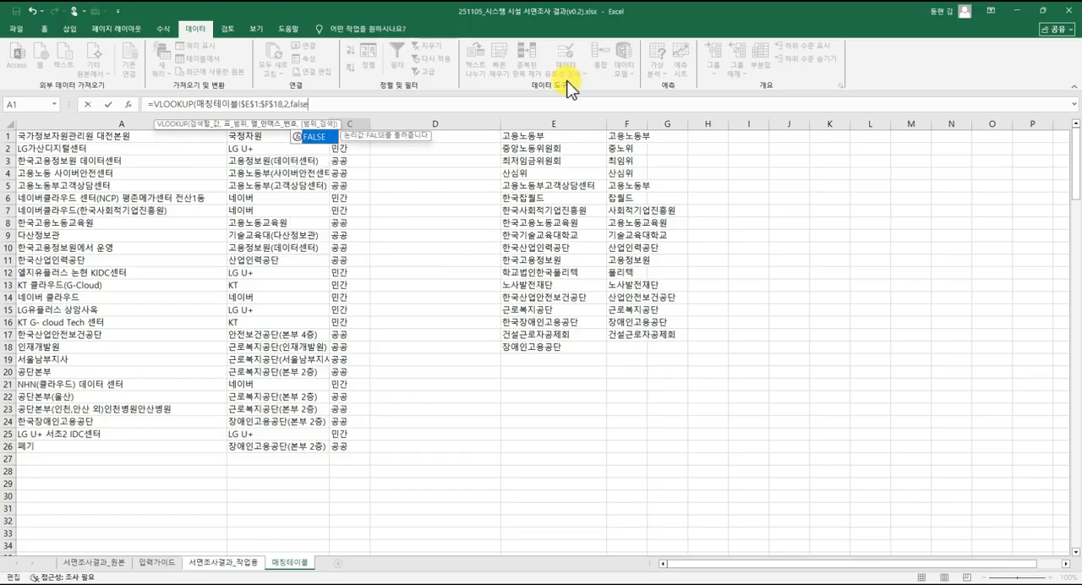
pyautogui.press('Tab')
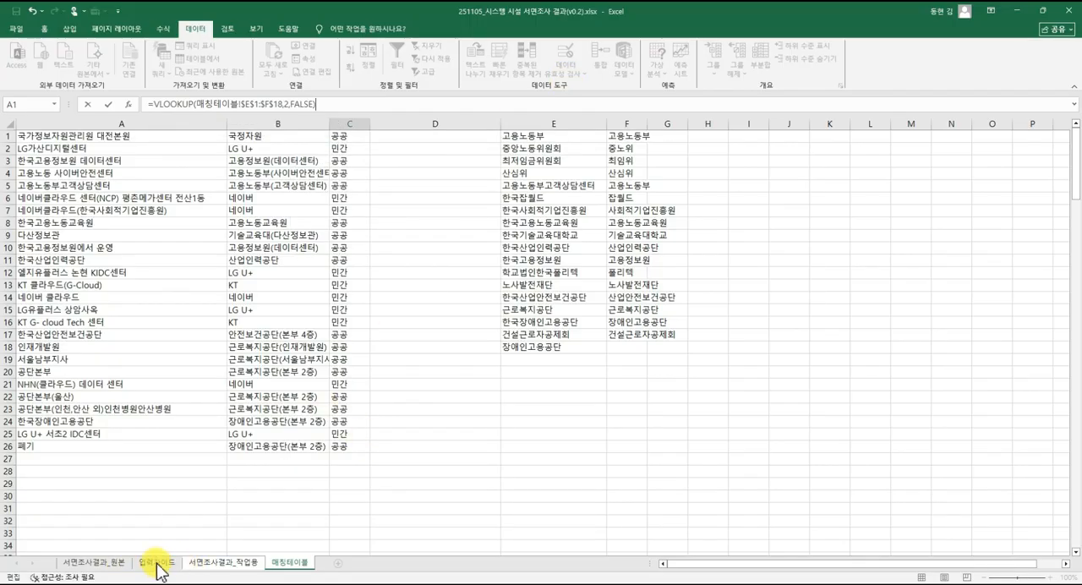
pyautogui.click(198, 566)
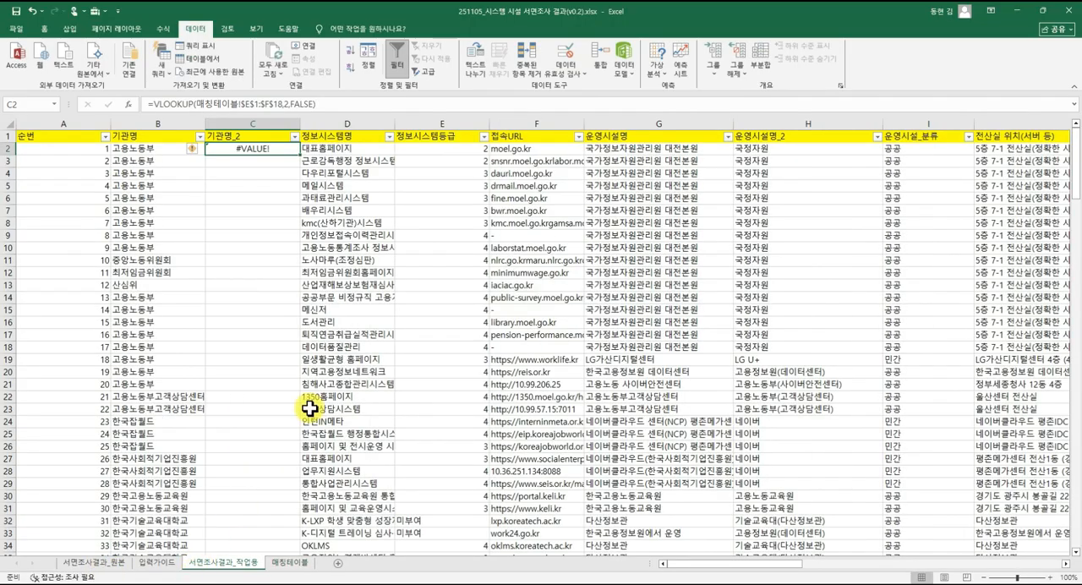
# Insert B2 as the lookup value before the 매칭테이블 range in the C2 VLOOKUP formula.
pyautogui.click(351, 103)
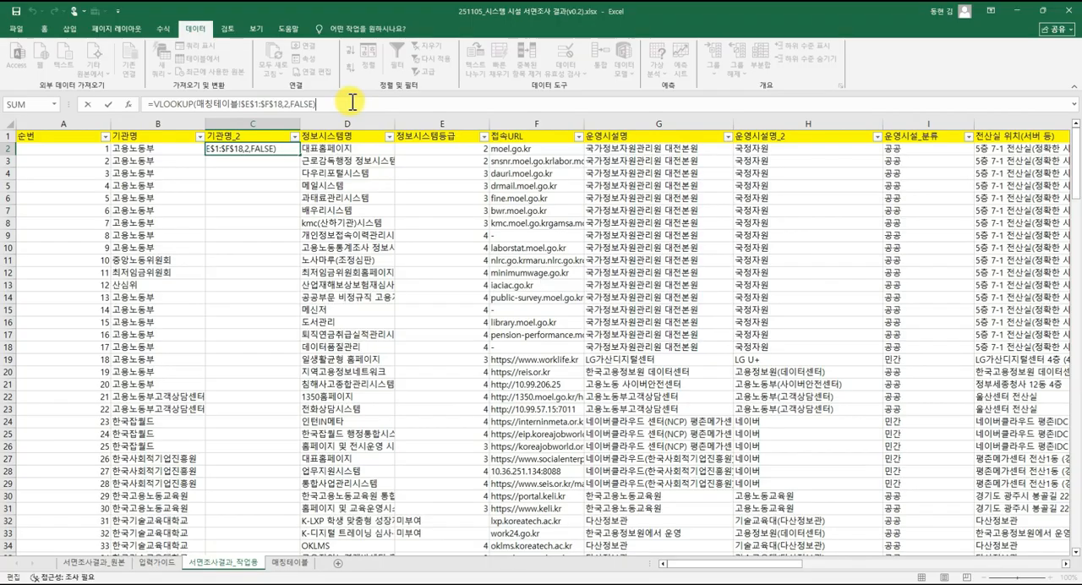
pyautogui.click(197, 103)
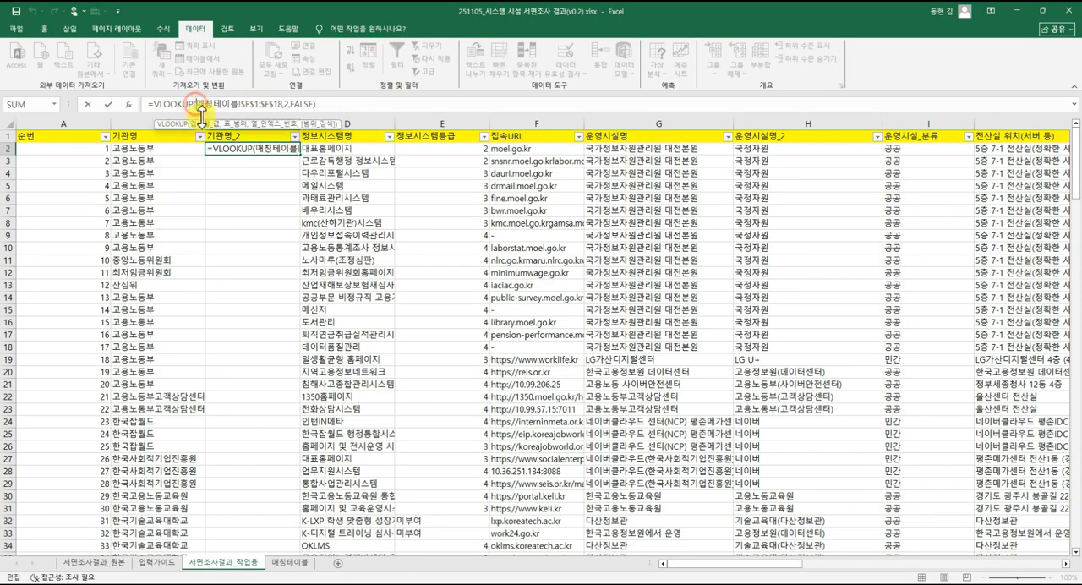
pyautogui.click(160, 151)
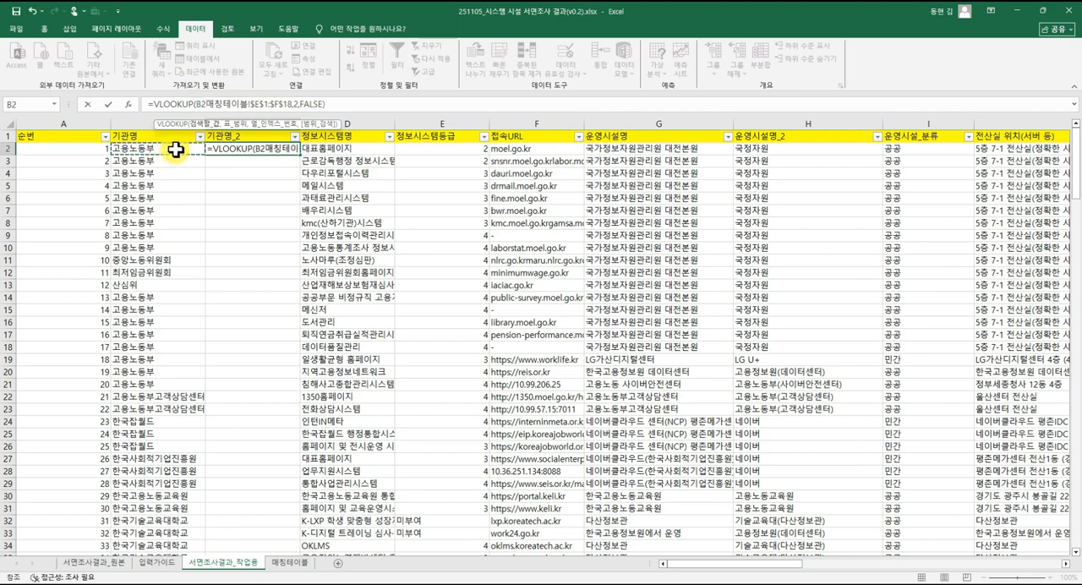
pyautogui.write(',')
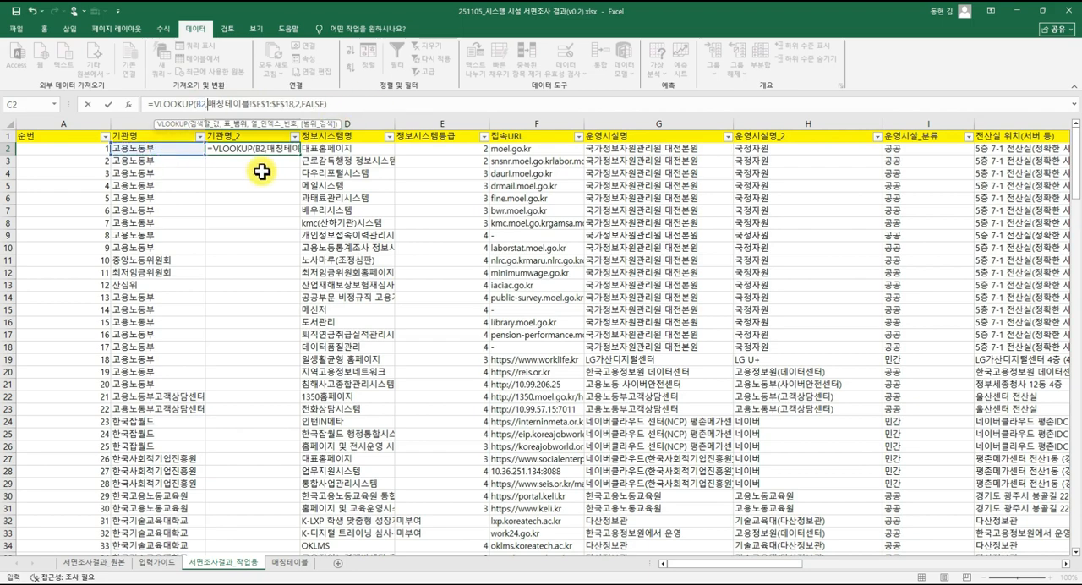
pyautogui.press('Return')
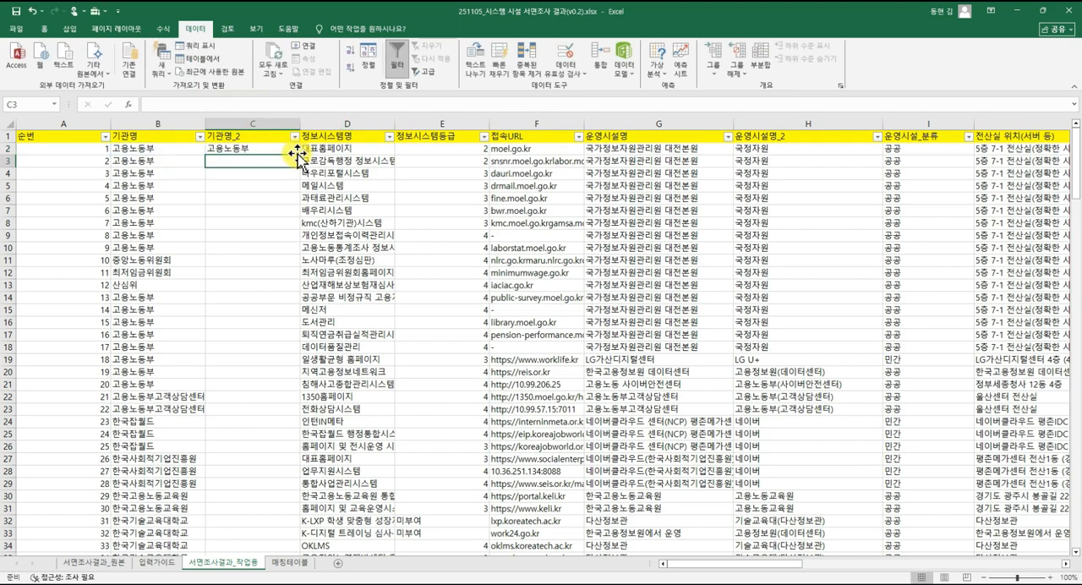
# Fill the C2 VLOOKUP formula down the whole 기관명_2 column.
pyautogui.click(294, 148)
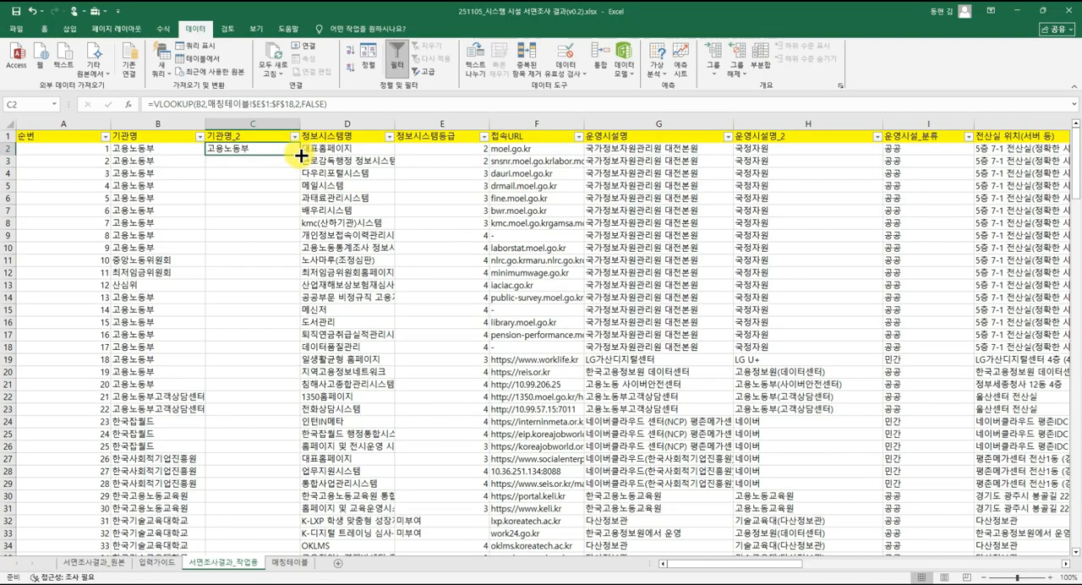
pyautogui.moveTo(301, 155)
pyautogui.mouseDown()
pyautogui.moveTo(293, 297)
pyautogui.moveTo(295, 145)
pyautogui.mouseUp()
pyautogui.doubleClick(301, 156)
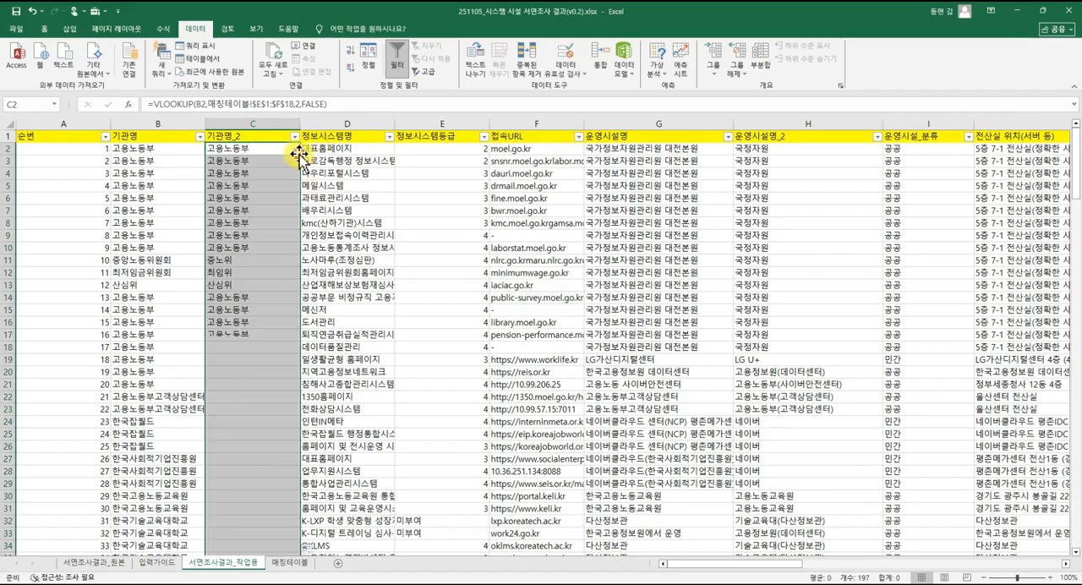
# Enter 장애인고용공단 in the empty cell F18 of the 매칭테이블 sheet.
pyautogui.click(297, 561)
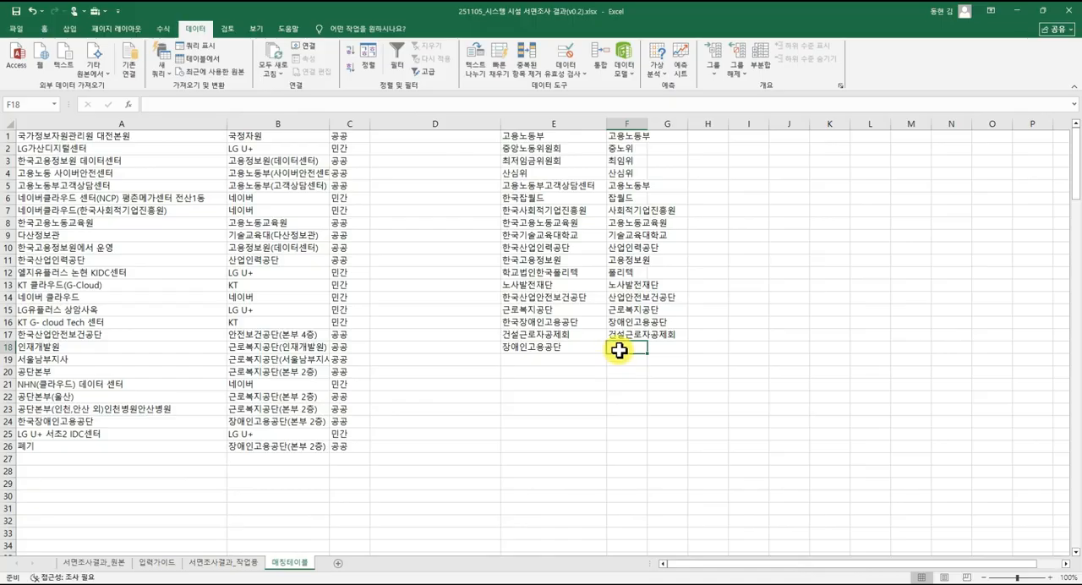
pyautogui.write('w장애인고용공단')
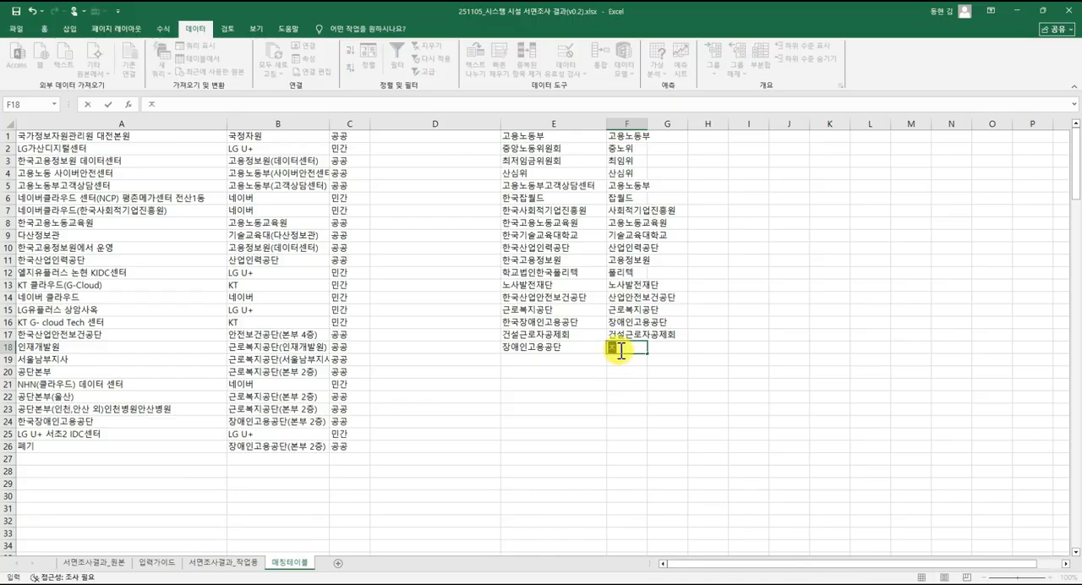
pyautogui.press('Return')
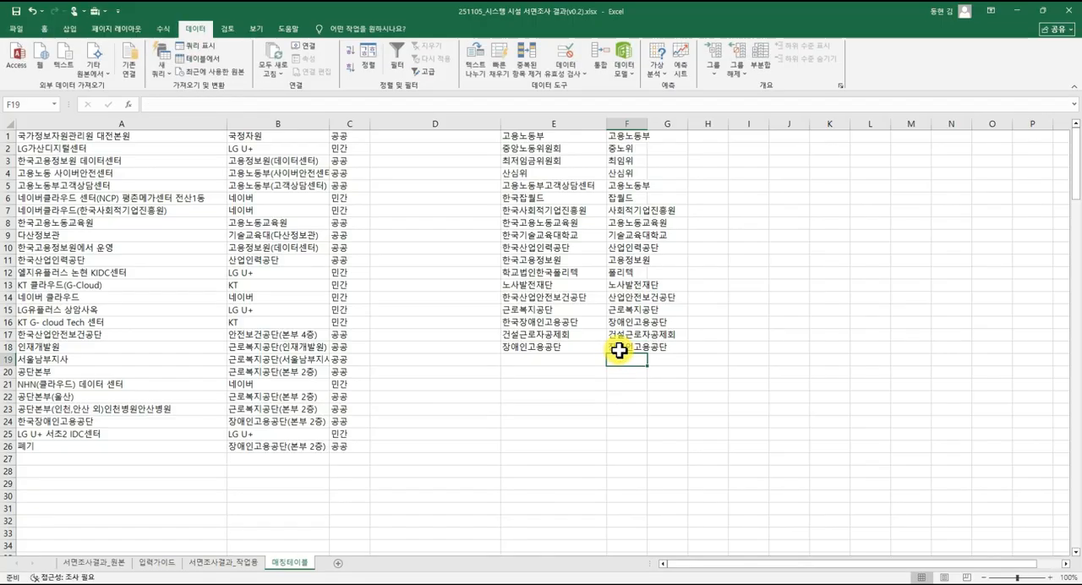
# Check the list of distinct 기관명_2 values in the column's filter in 서면조사결과_작업용.
pyautogui.click(215, 562)
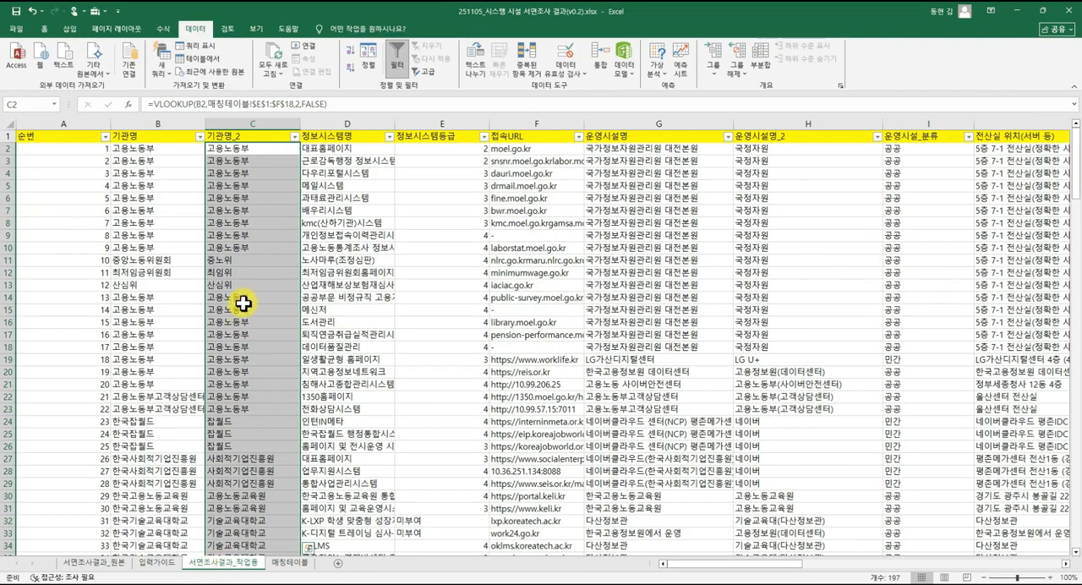
pyautogui.click(295, 136)
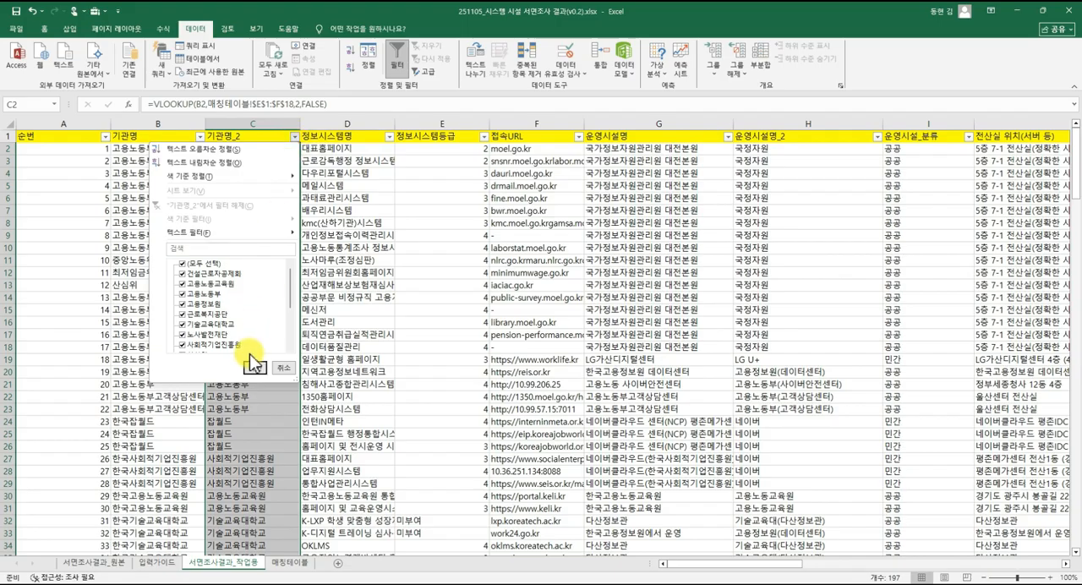
pyautogui.scroll(-3, 256, 332)
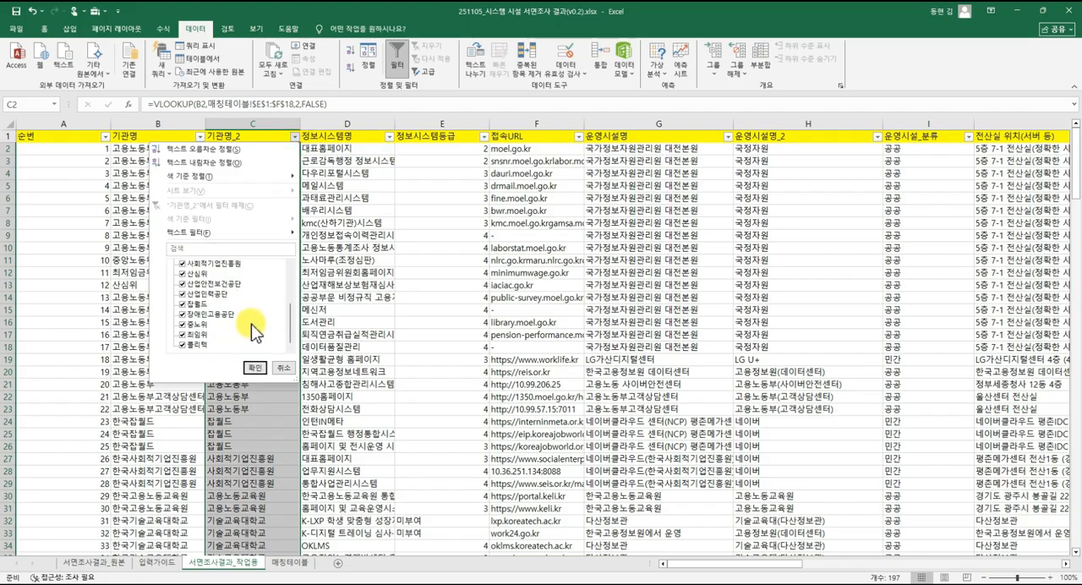
pyautogui.scroll(3, 256, 332)
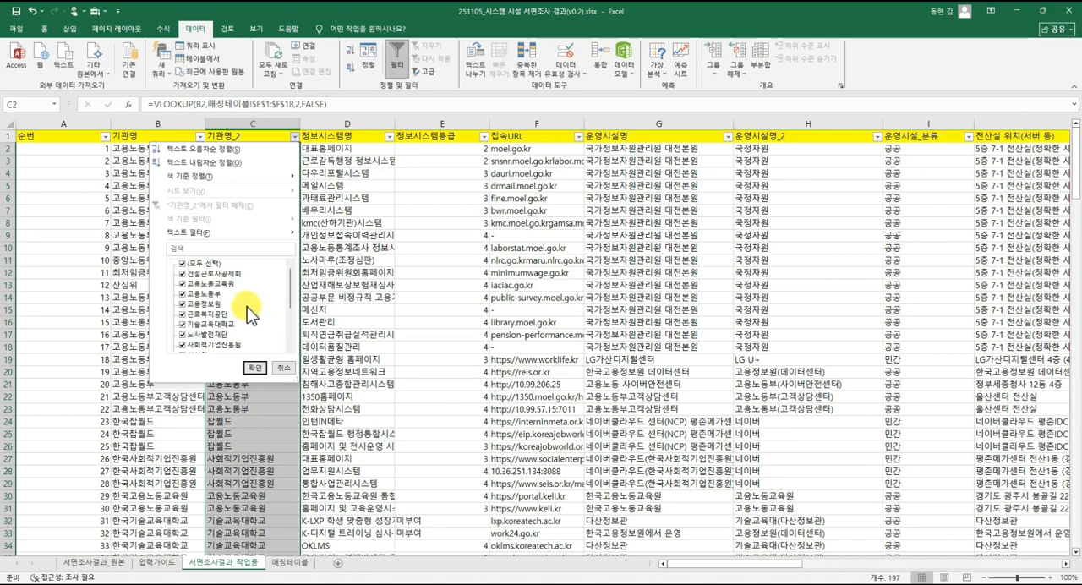
pyautogui.click(253, 367)
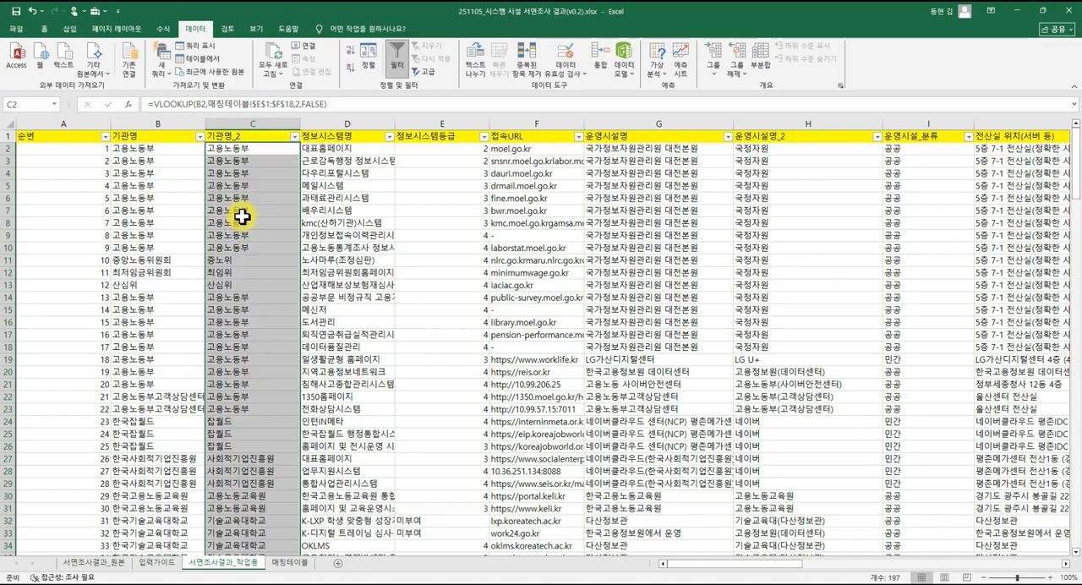
pyautogui.click(267, 335)
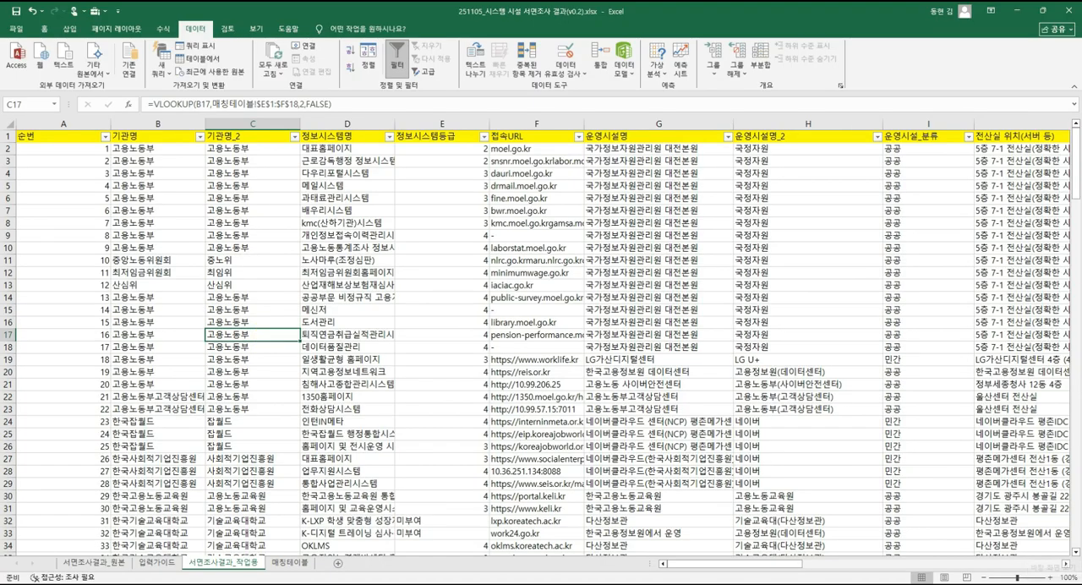
pyautogui.click(683, 432)
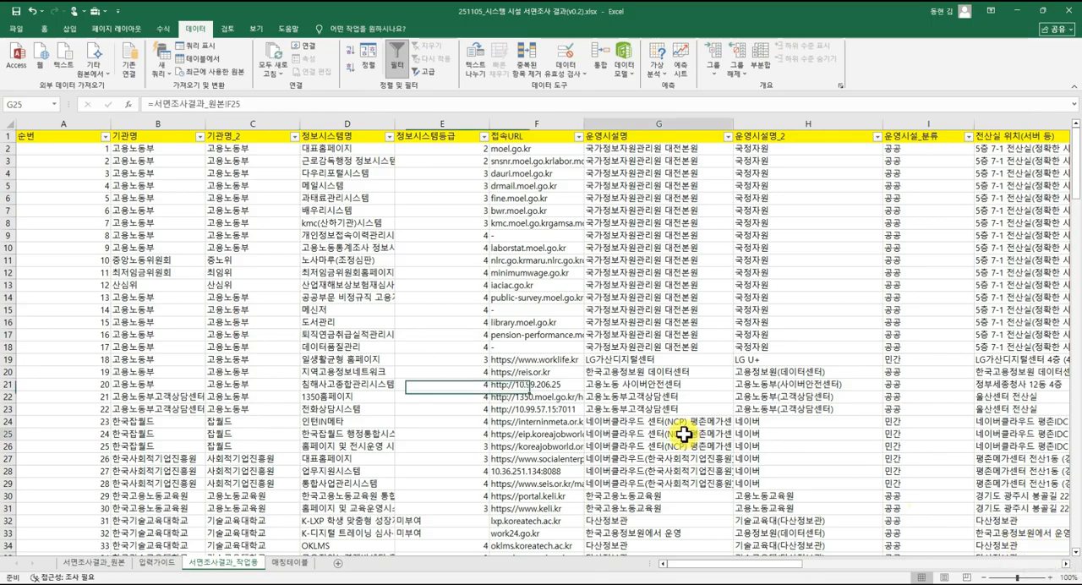
pyautogui.click(483, 382)
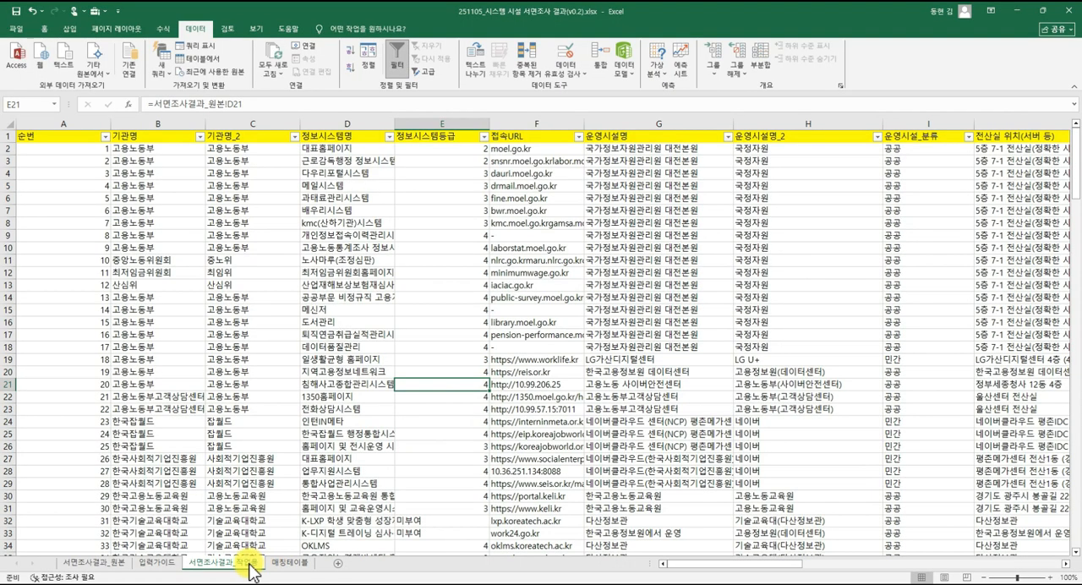
# Examine the last rows of the source data in the 서면조사결과_원본 sheet, comparing it with the working sheet.
pyautogui.click(121, 562)
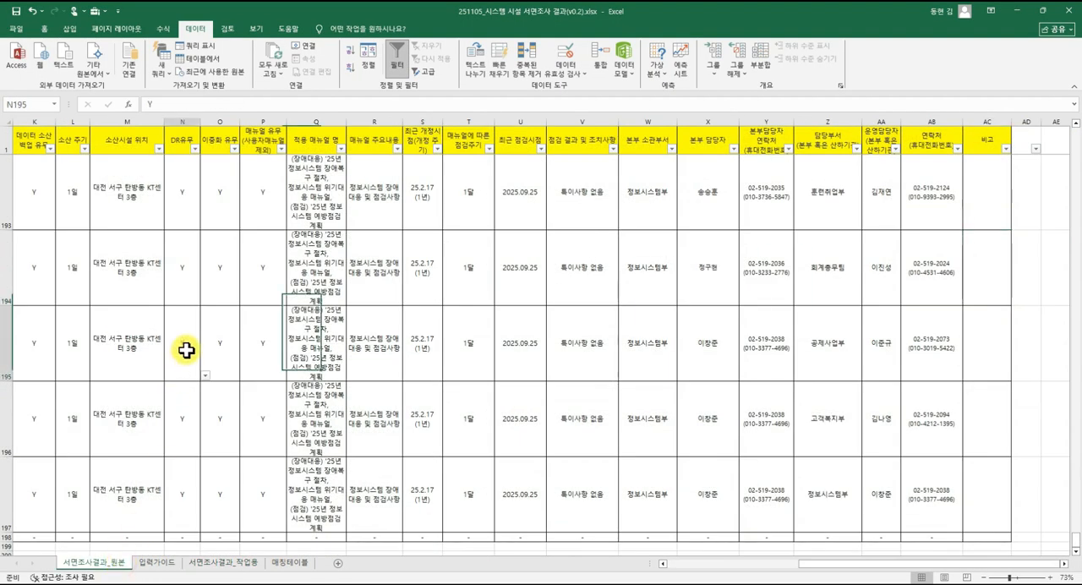
pyautogui.click(235, 564)
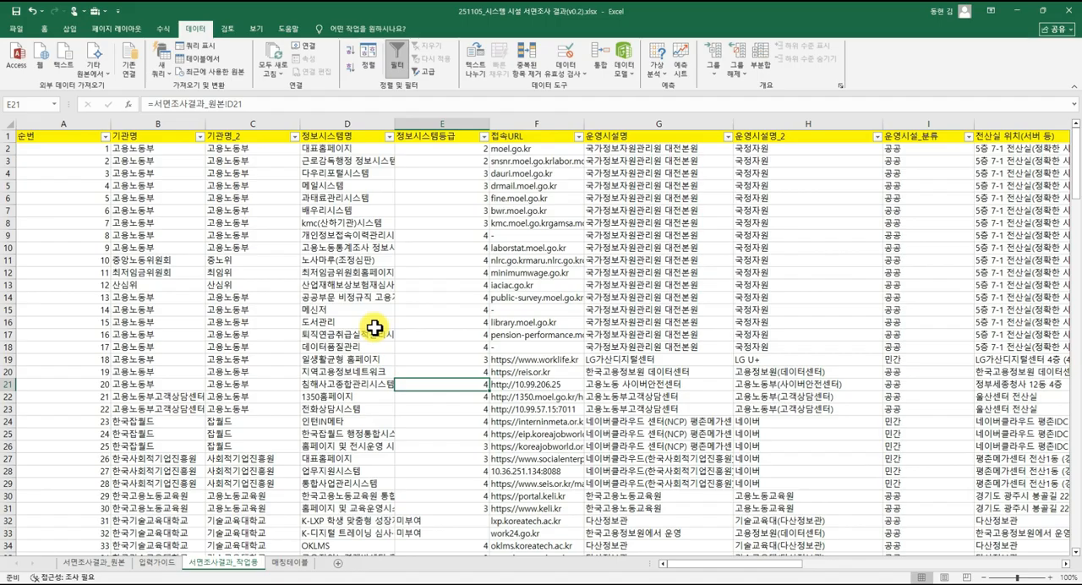
pyautogui.click(118, 563)
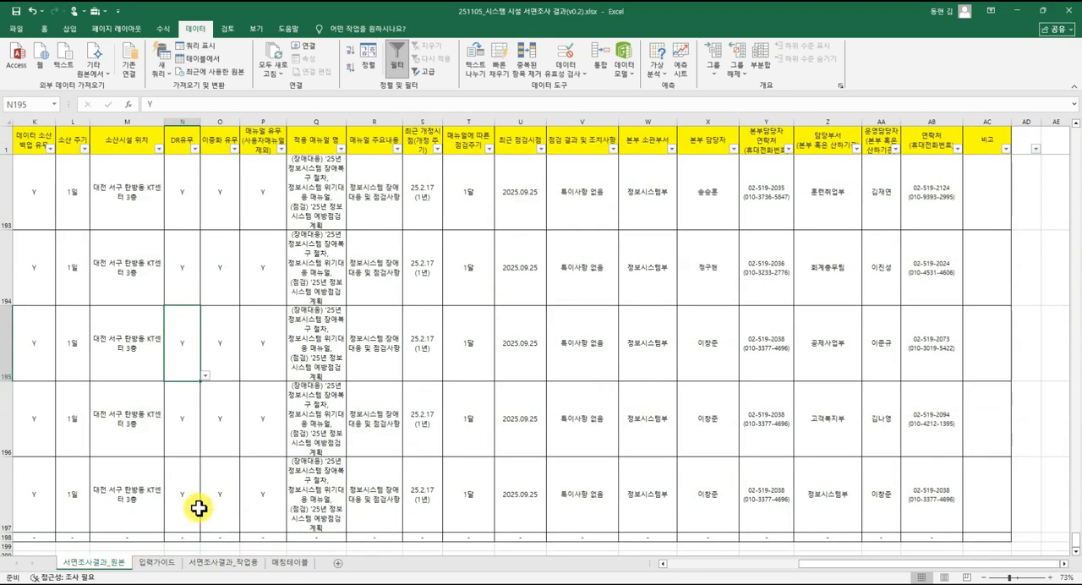
pyautogui.scroll(-2, 199, 507)
pyautogui.scroll(1, 200, 502)
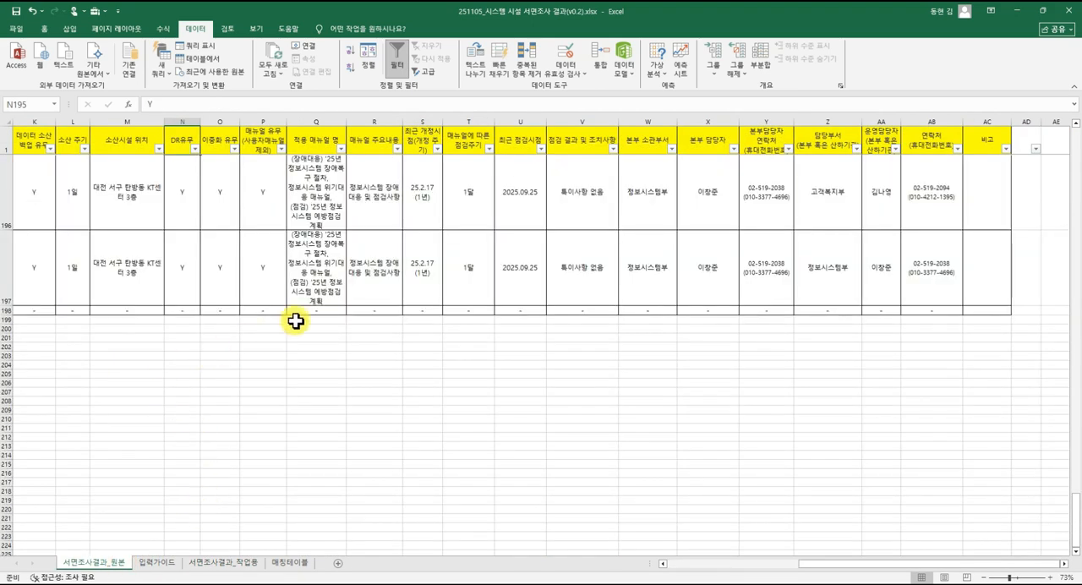
pyautogui.click(320, 282)
pyautogui.click(480, 278)
pyautogui.click(513, 279)
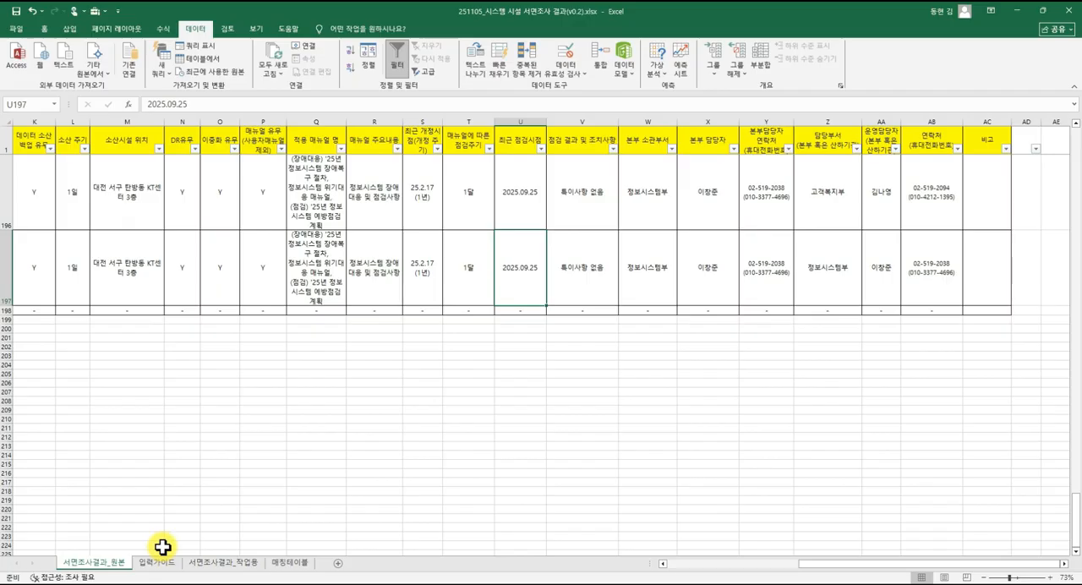
# Review the 기관명_2 results in 서면조사결과_작업용 down to row 198 and inspect the formulas in B198 and C198.
pyautogui.click(227, 563)
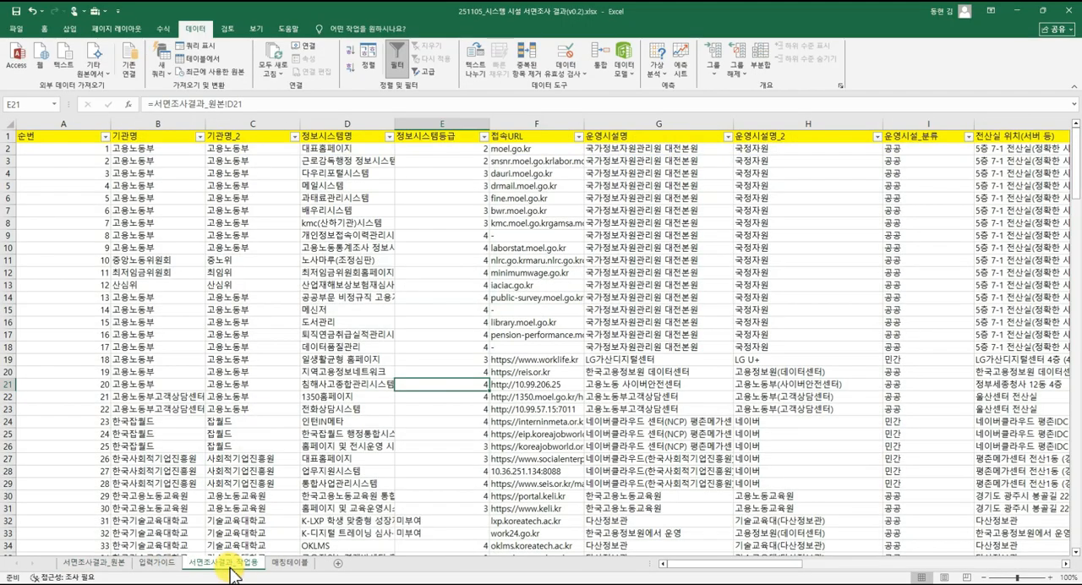
pyautogui.click(284, 482)
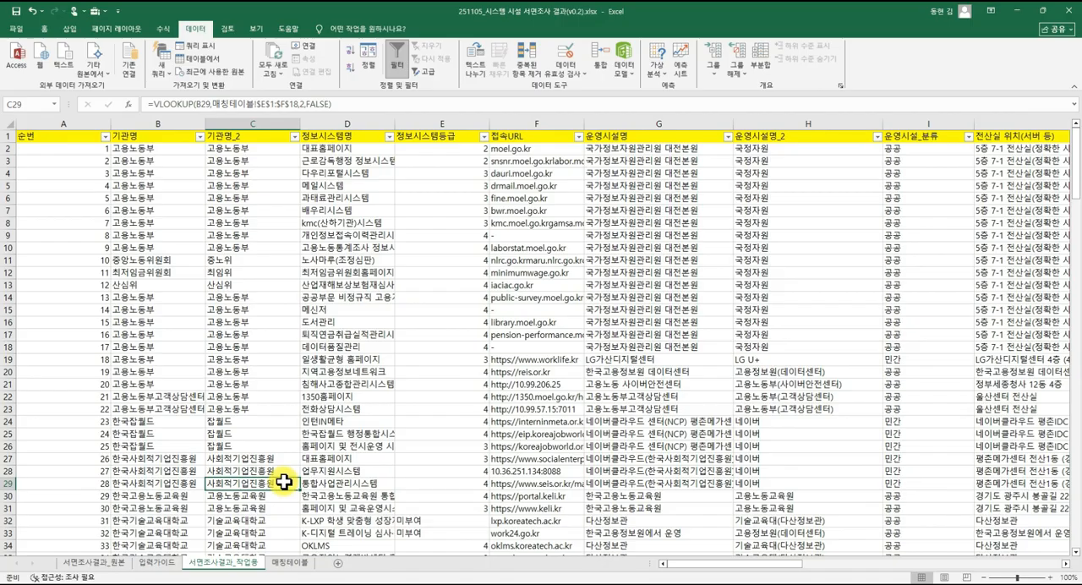
pyautogui.scroll(-18, 279, 478)
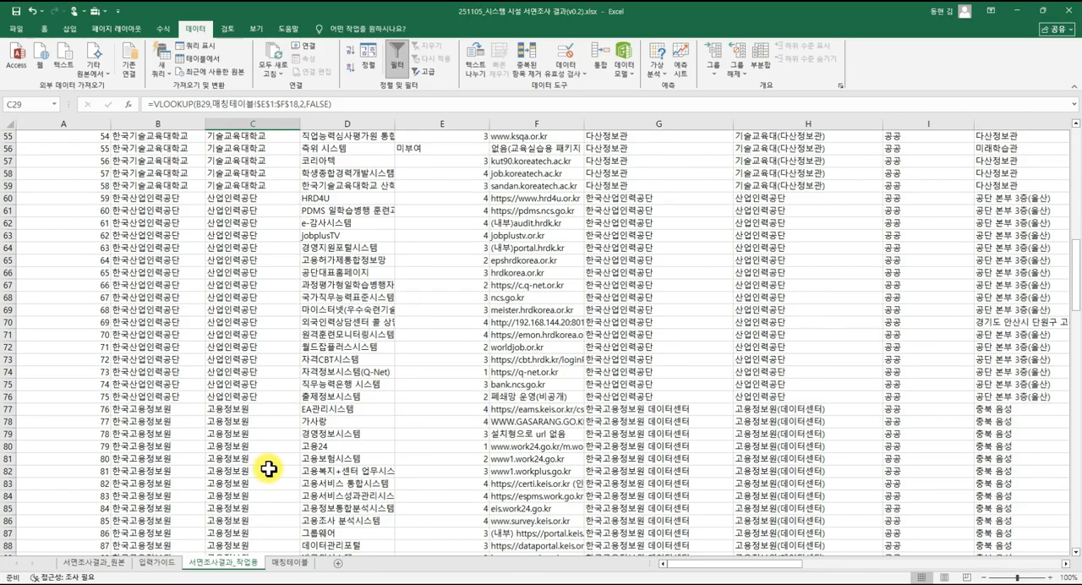
pyautogui.scroll(-20, 269, 469)
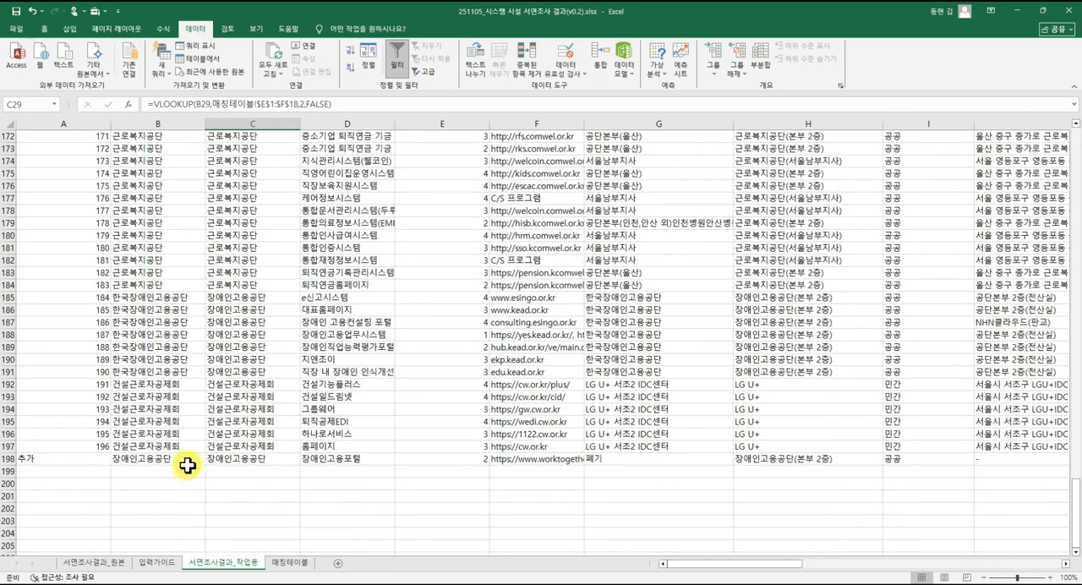
pyautogui.click(125, 471)
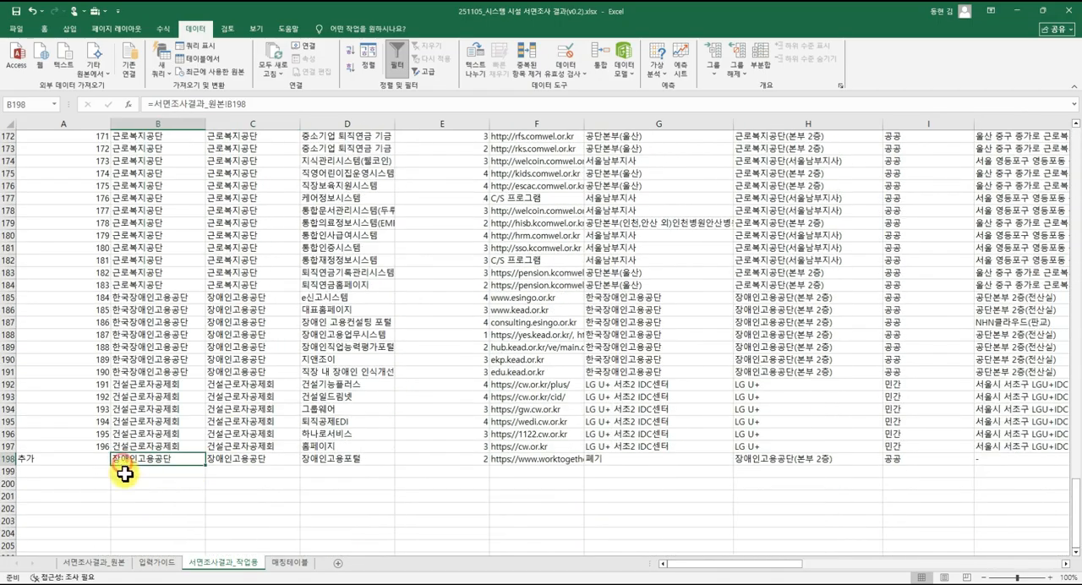
pyautogui.click(117, 459)
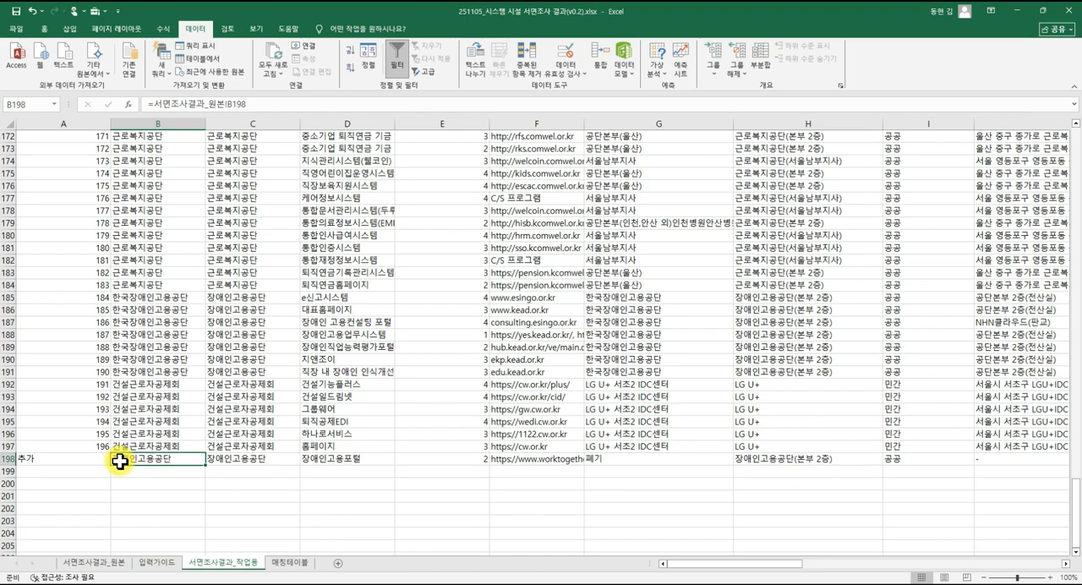
pyautogui.click(272, 456)
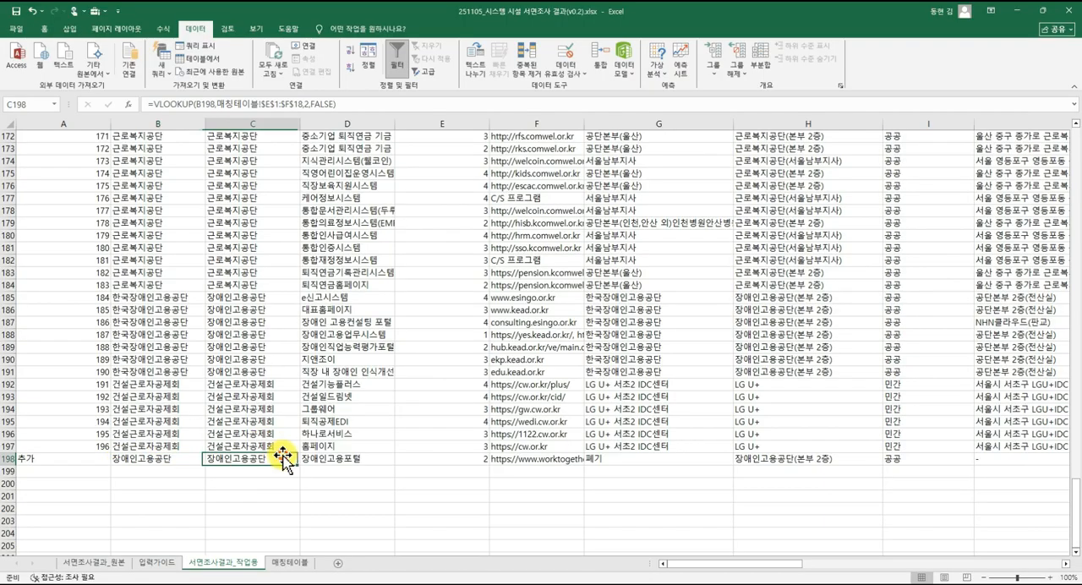
# Narrow the 순번 column (column A) in the 서면조사결과_작업용 sheet.
pyautogui.click(280, 437)
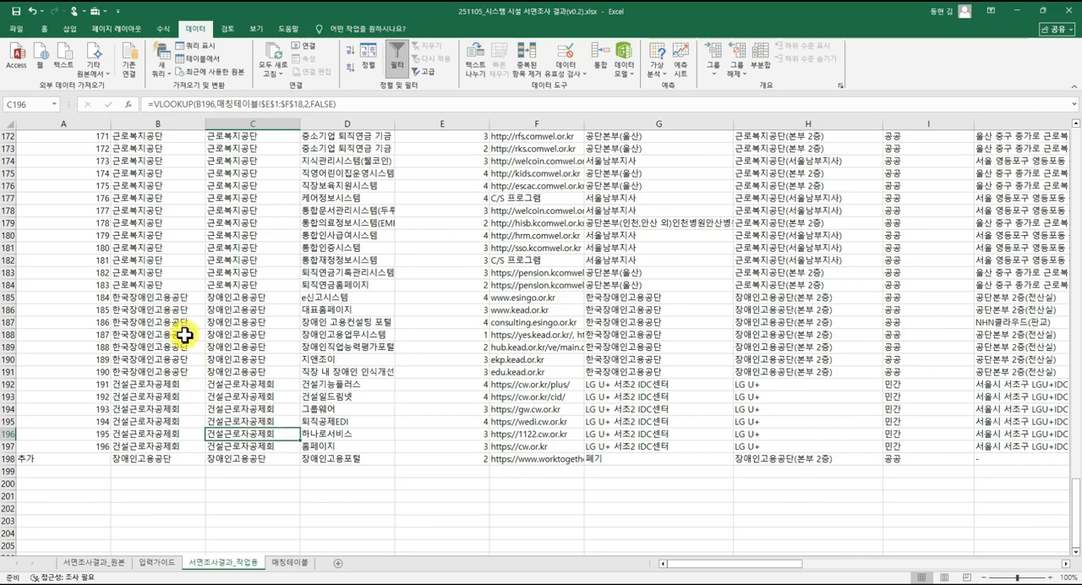
pyautogui.moveTo(111, 125); pyautogui.dragTo(79, 125)
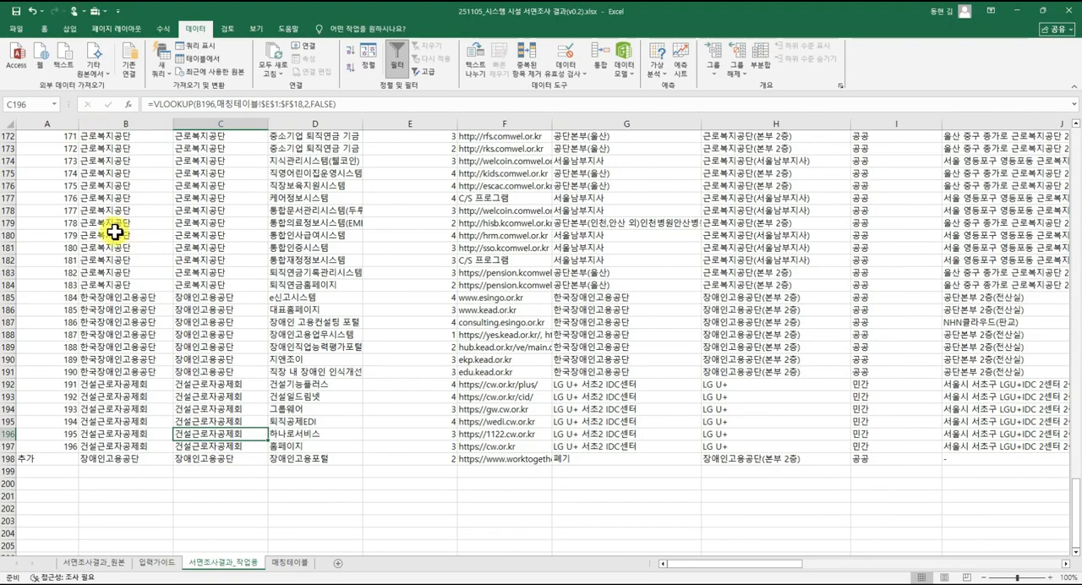
pyautogui.click(292, 445)
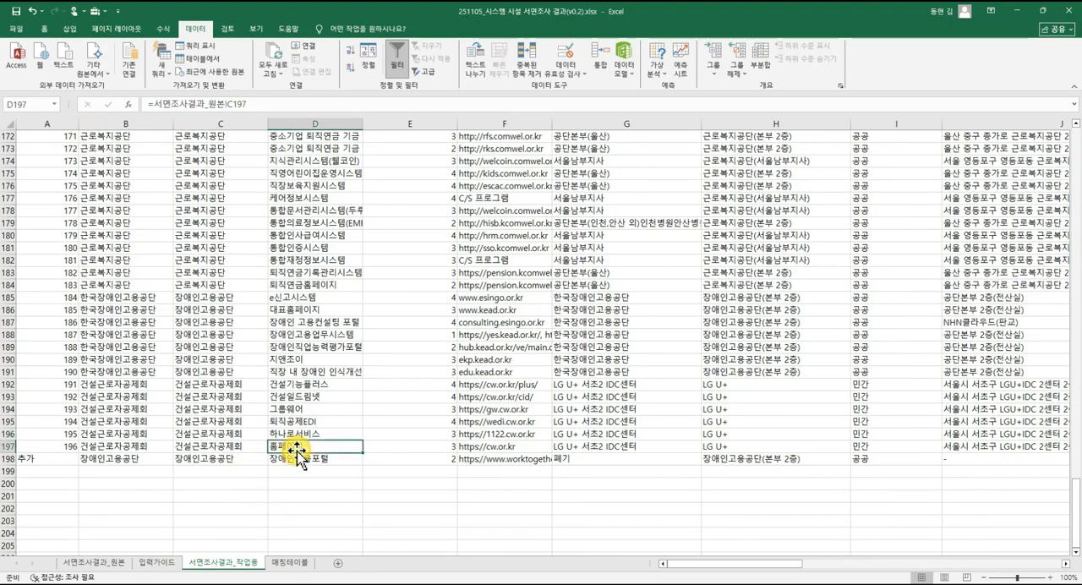
# Insert a PivotTable from 서면조사결과_작업용!$A$1:$AF$198 on a new worksheet, with the data added to the data model.
pyautogui.scroll(11, 296, 442)
pyautogui.scroll(20, 296, 441)
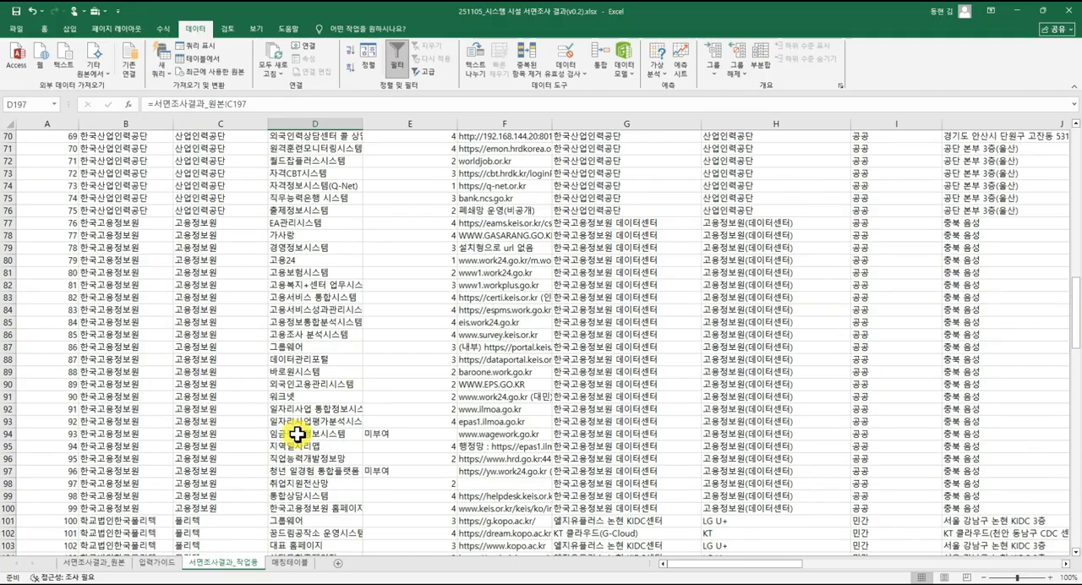
pyautogui.click(297, 351)
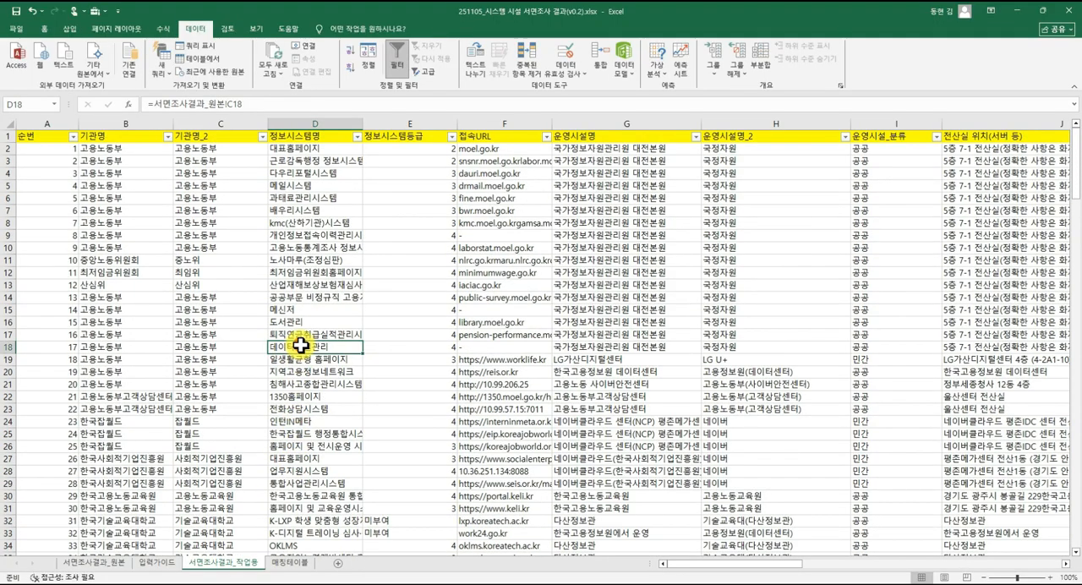
pyautogui.click(301, 287)
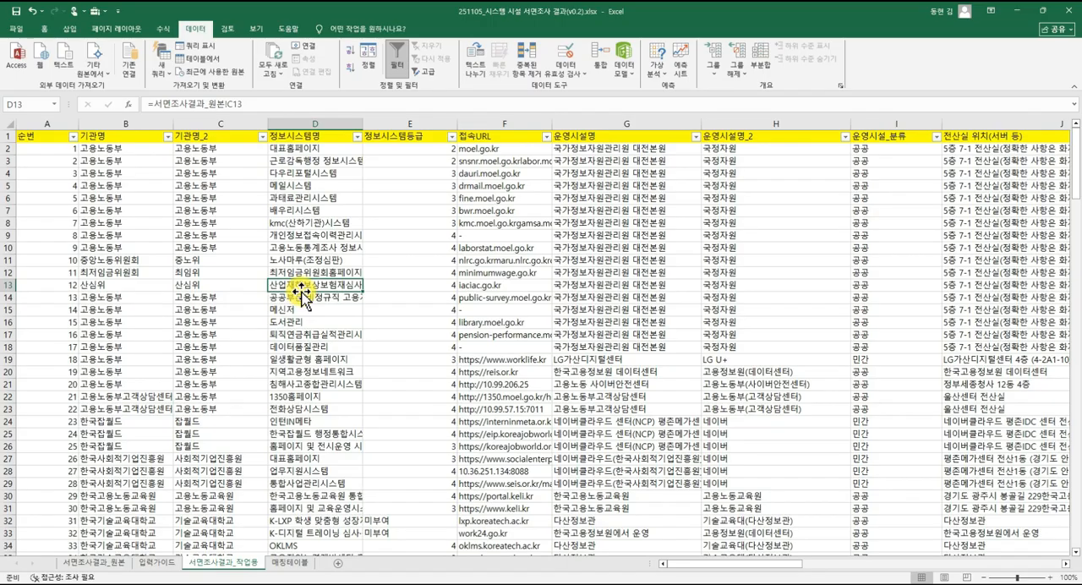
pyautogui.click(70, 28)
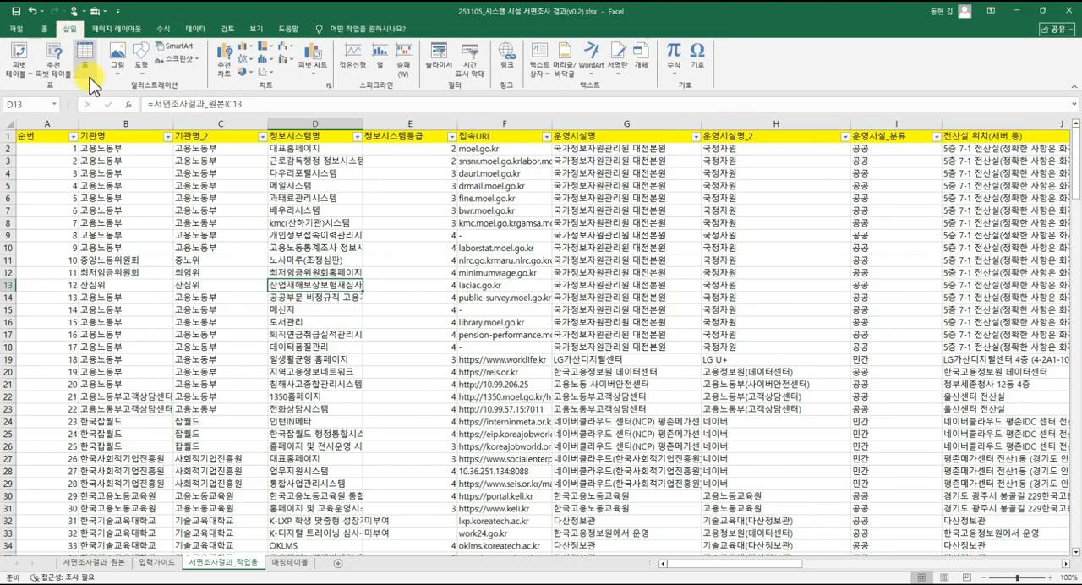
pyautogui.click(27, 80)
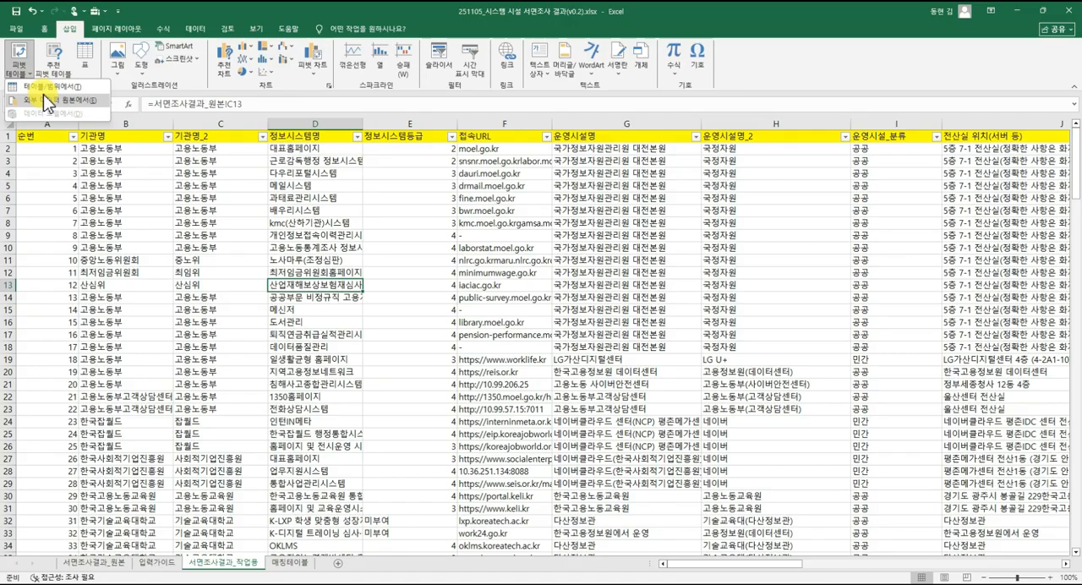
pyautogui.click(27, 61)
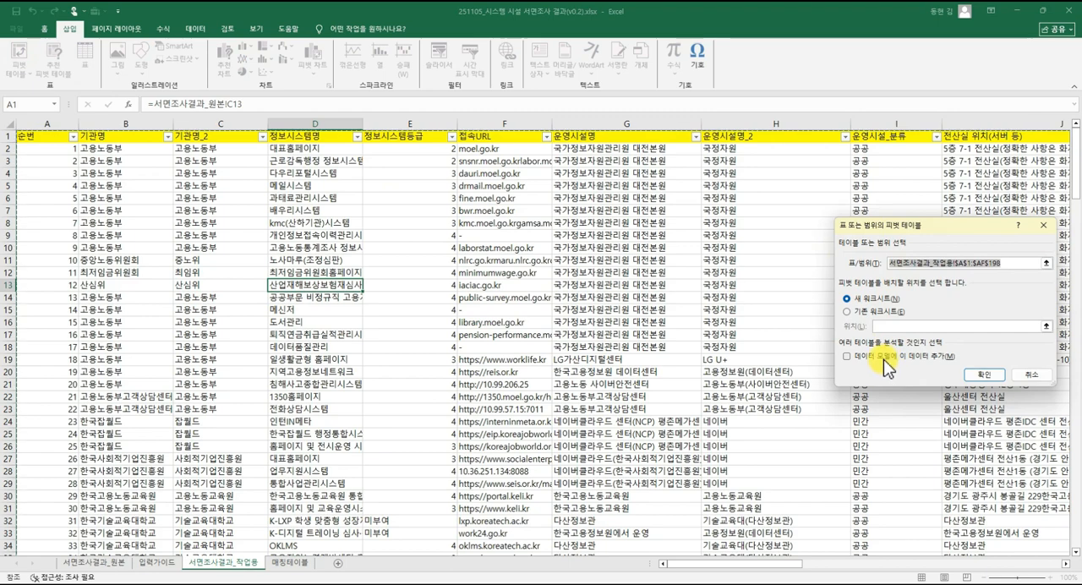
pyautogui.click(887, 359)
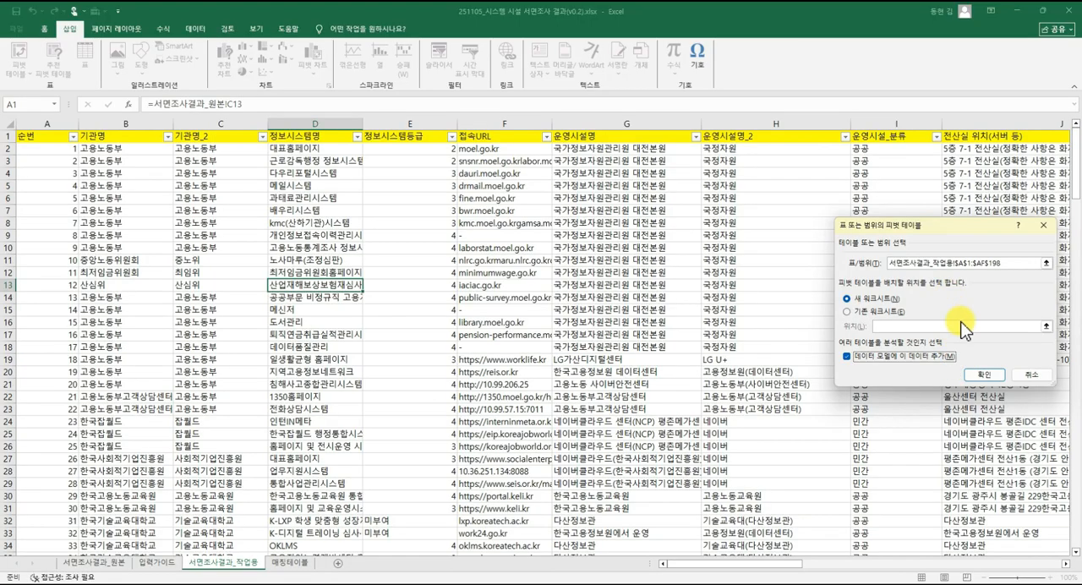
pyautogui.click(979, 372)
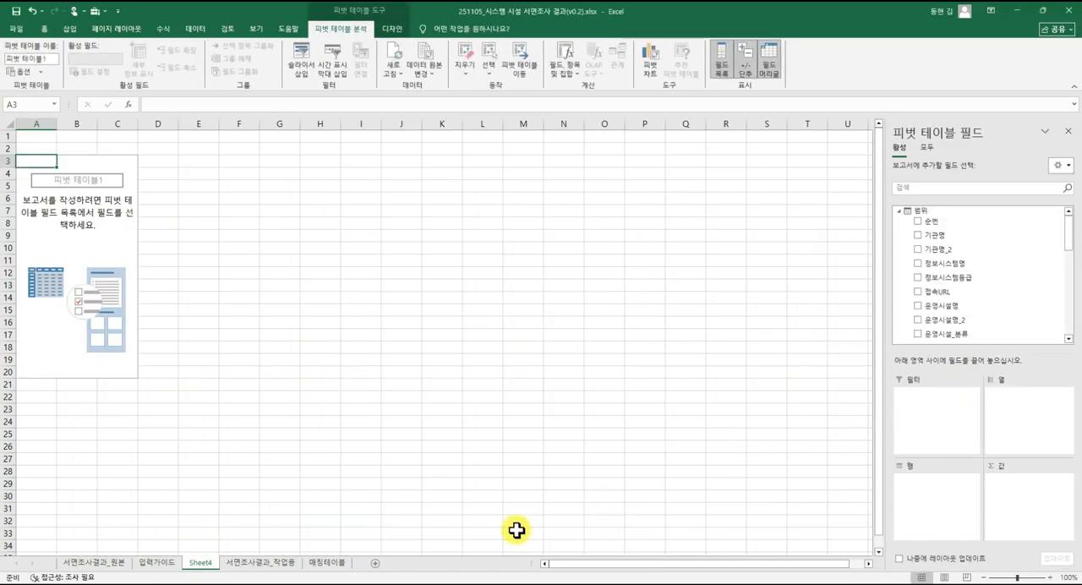
# Move the new pivot sheet behind 매칭테이블 and rename it 서면조사결과_보고용.
pyautogui.moveTo(212, 560)
pyautogui.mouseDown()
pyautogui.moveTo(361, 570)
pyautogui.moveTo(350, 571)
pyautogui.mouseUp()
pyautogui.rightClick(338, 563)
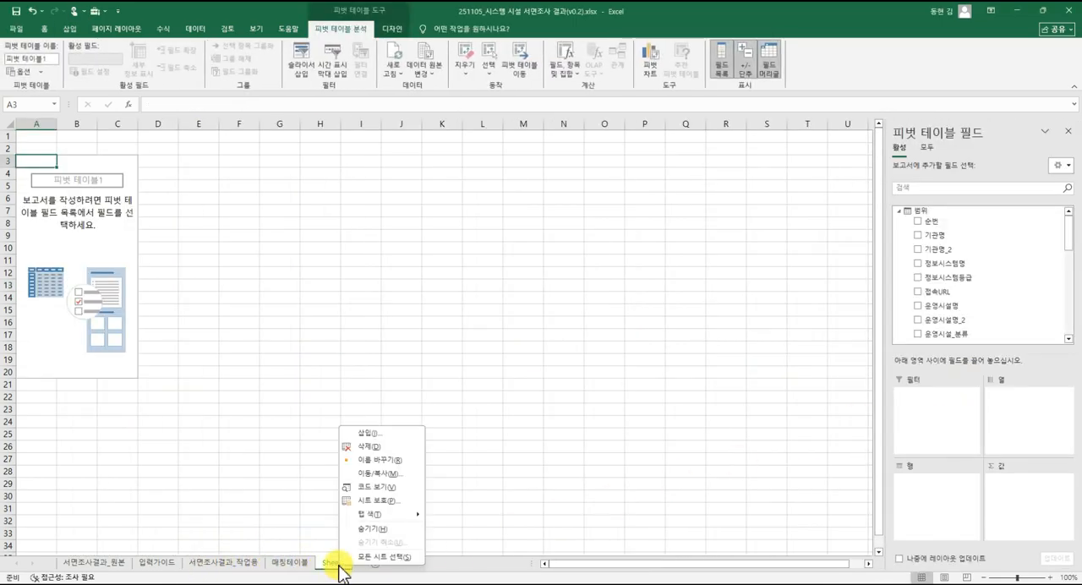
pyautogui.click(399, 465)
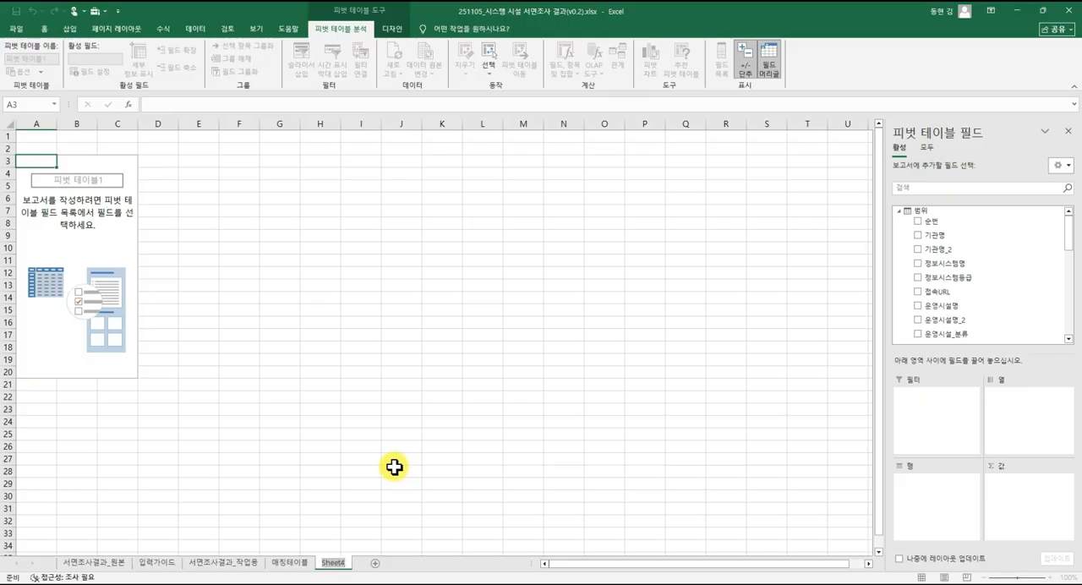
pyautogui.write('서면조사결과_보고용')
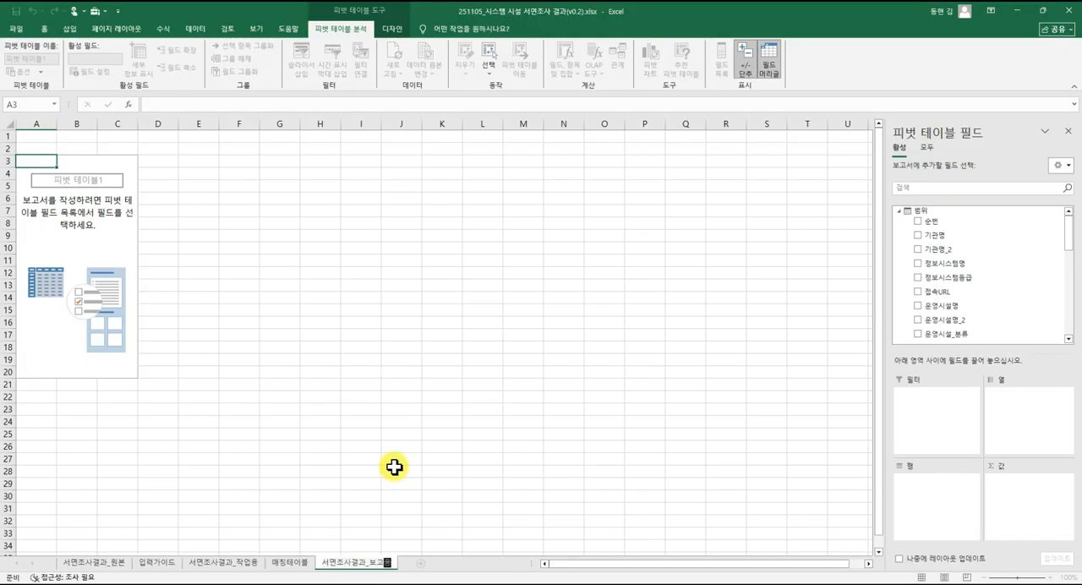
pyautogui.press('Return')
pyautogui.click(73, 233)
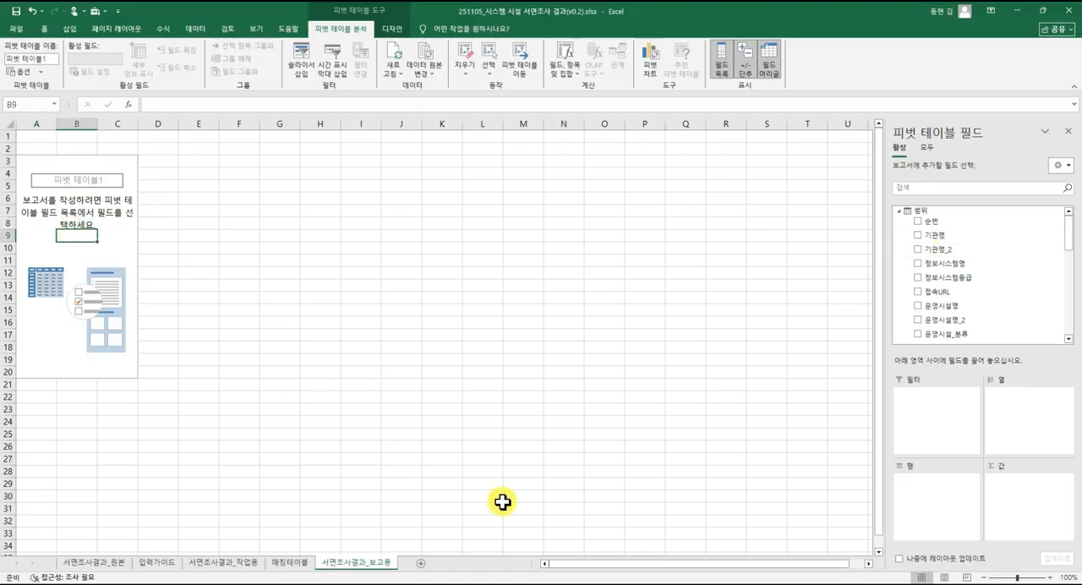
# Review the institution name, 정보시스템명 and 운영시설명_2 columns in 서면조사결과_작업용 as candidate fields for the pivot table.
pyautogui.click(211, 562)
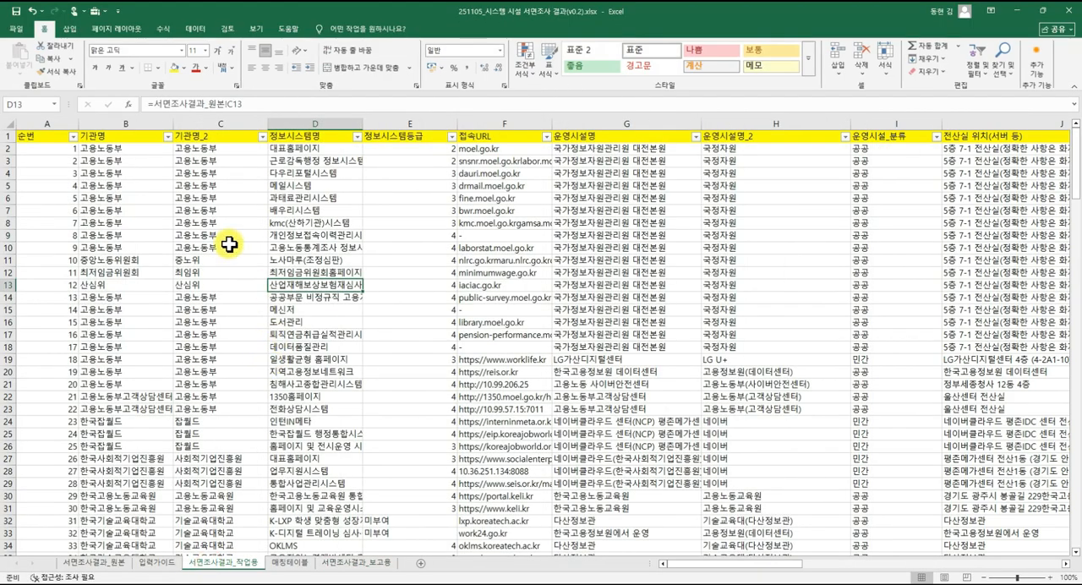
pyautogui.click(135, 198)
pyautogui.click(125, 147)
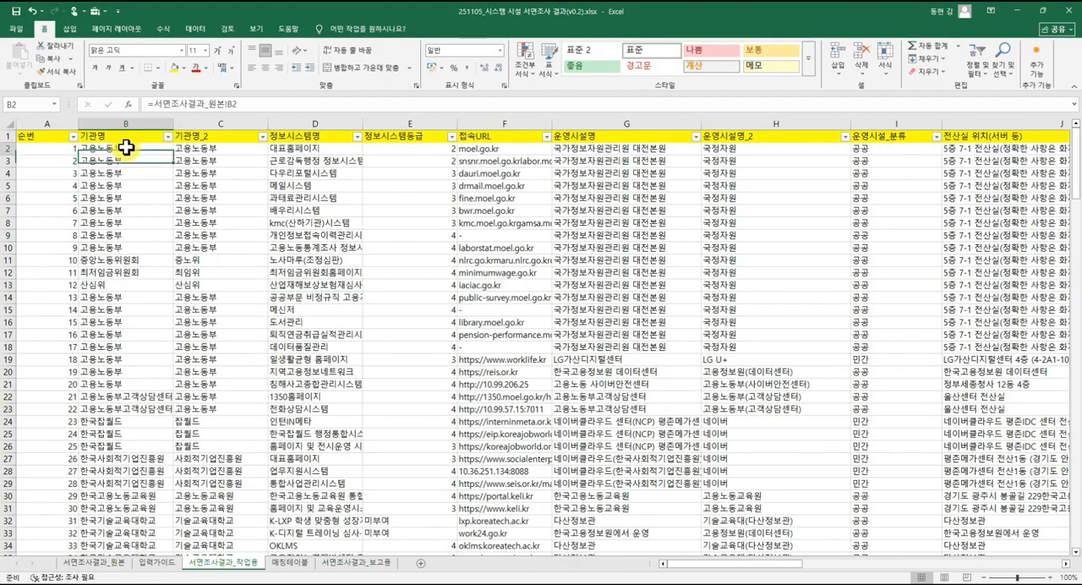
pyautogui.click(236, 147)
pyautogui.moveTo(288, 147); pyautogui.dragTo(300, 284)
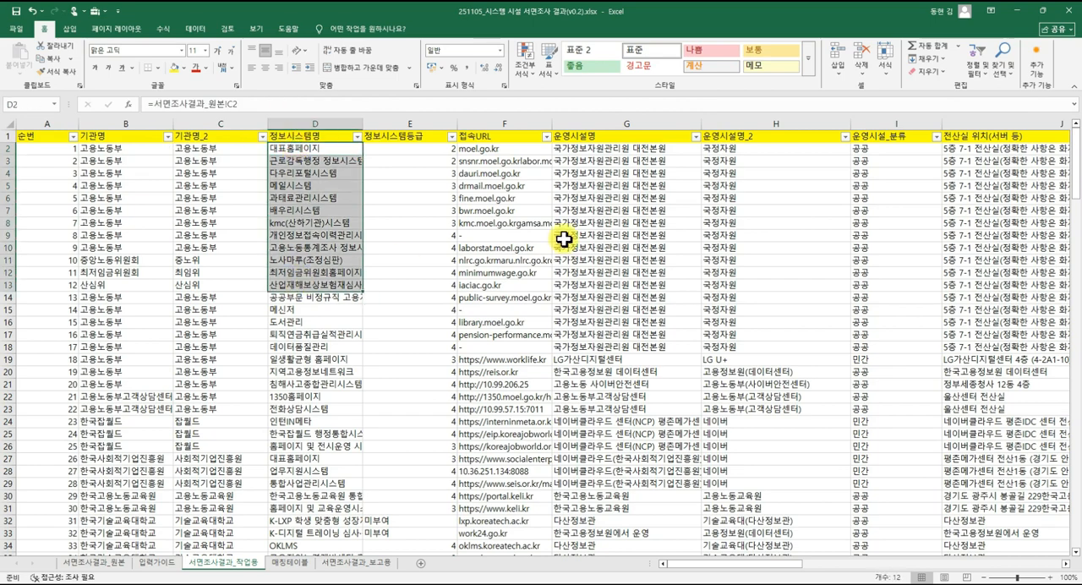
pyautogui.click(615, 211)
pyautogui.moveTo(726, 151); pyautogui.dragTo(732, 287)
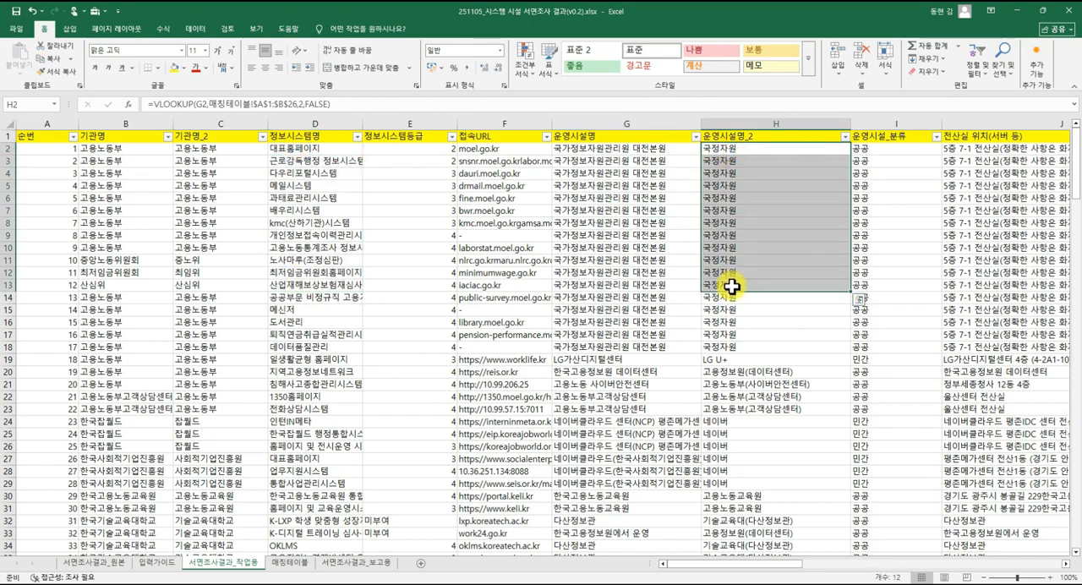
# In the 서면조사결과_보고용 pivot table, set 기관명_2 as the row field and the count of 정보시스템명 as the values.
pyautogui.click(380, 565)
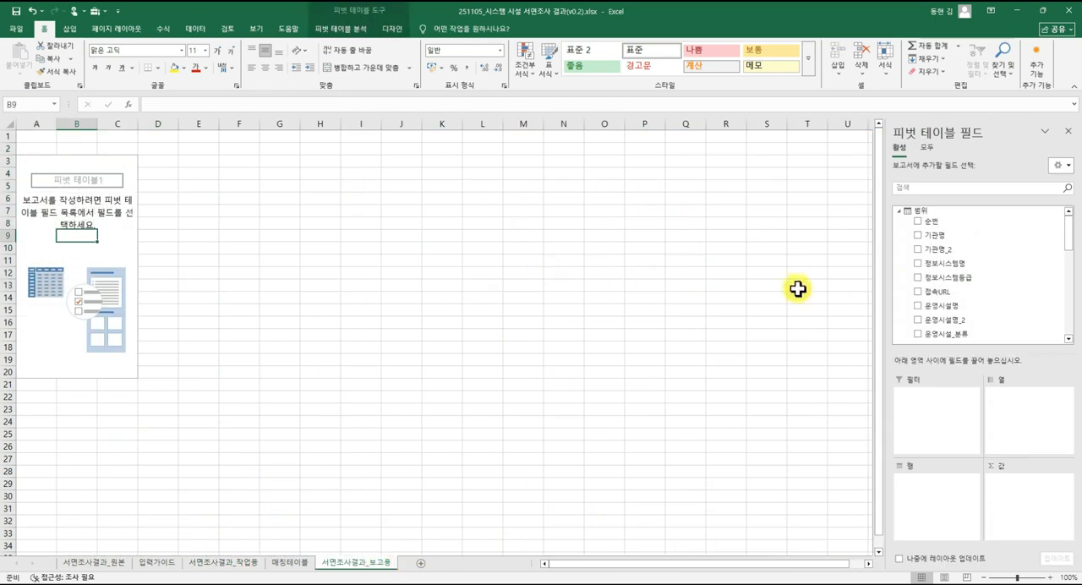
pyautogui.moveTo(949, 249); pyautogui.dragTo(950, 498)
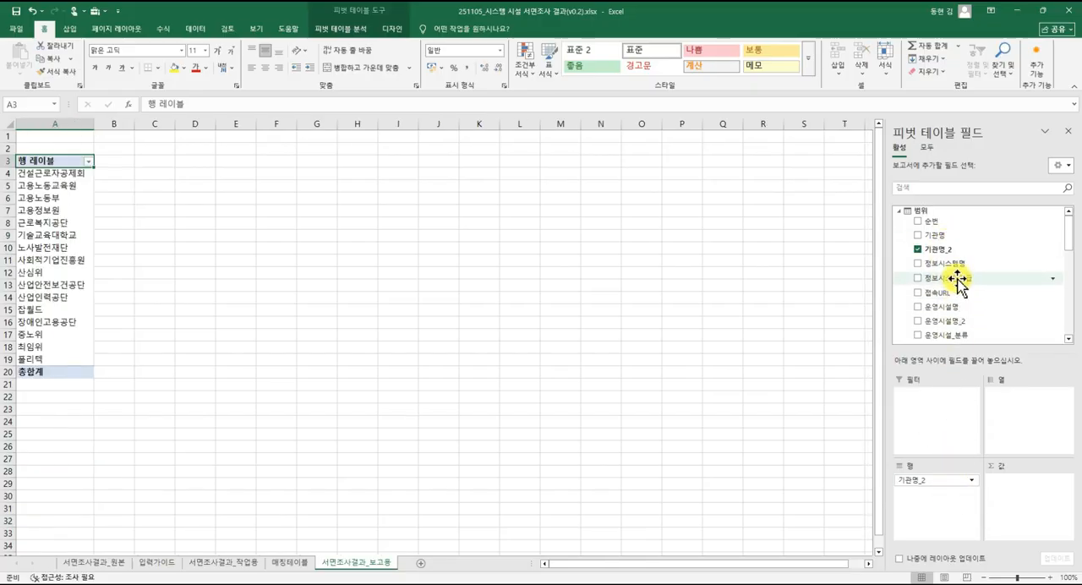
pyautogui.moveTo(960, 266); pyautogui.dragTo(1029, 483)
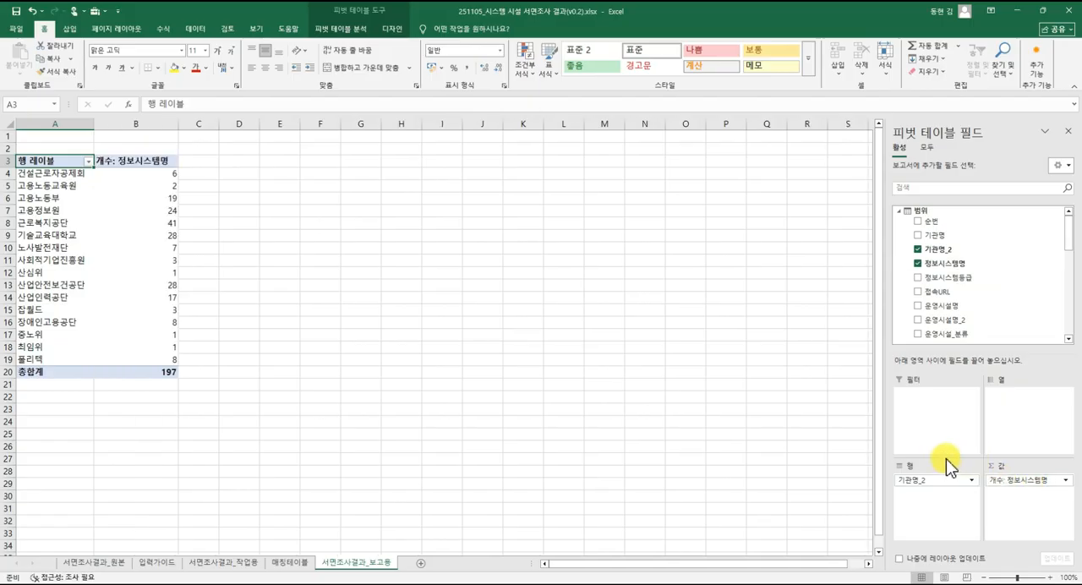
# Sort the institutions in the pivot table by their 정보시스템명 count in descending order.
pyautogui.rightClick(157, 225)
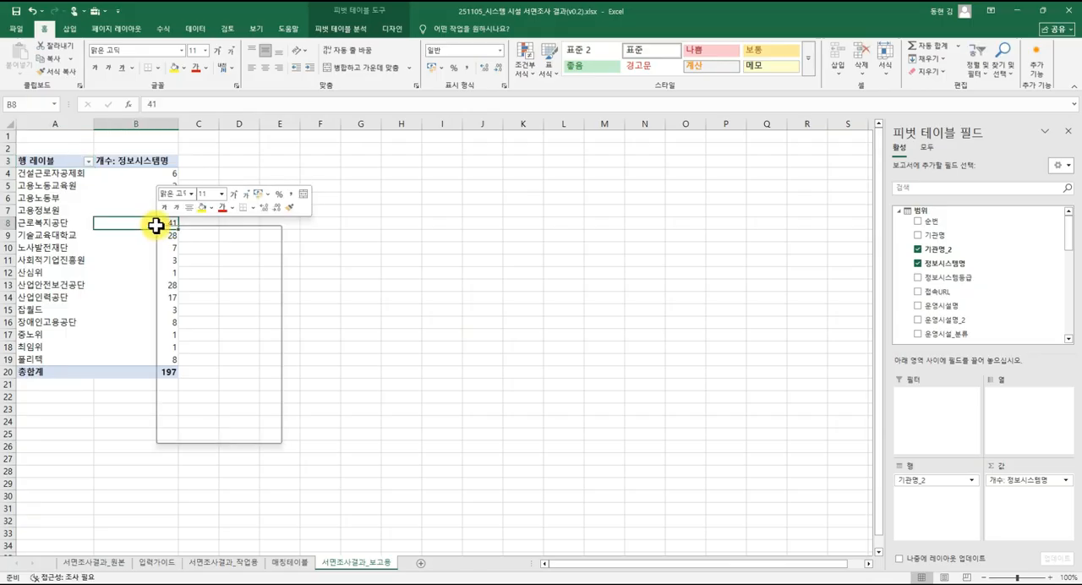
pyautogui.moveTo(233, 325)
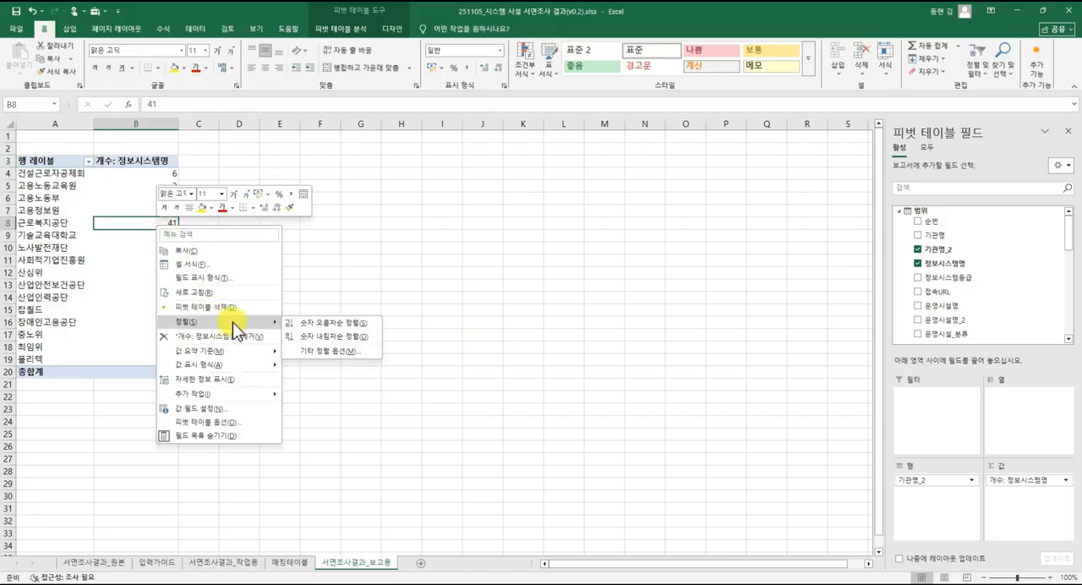
pyautogui.click(297, 336)
pyautogui.click(152, 272)
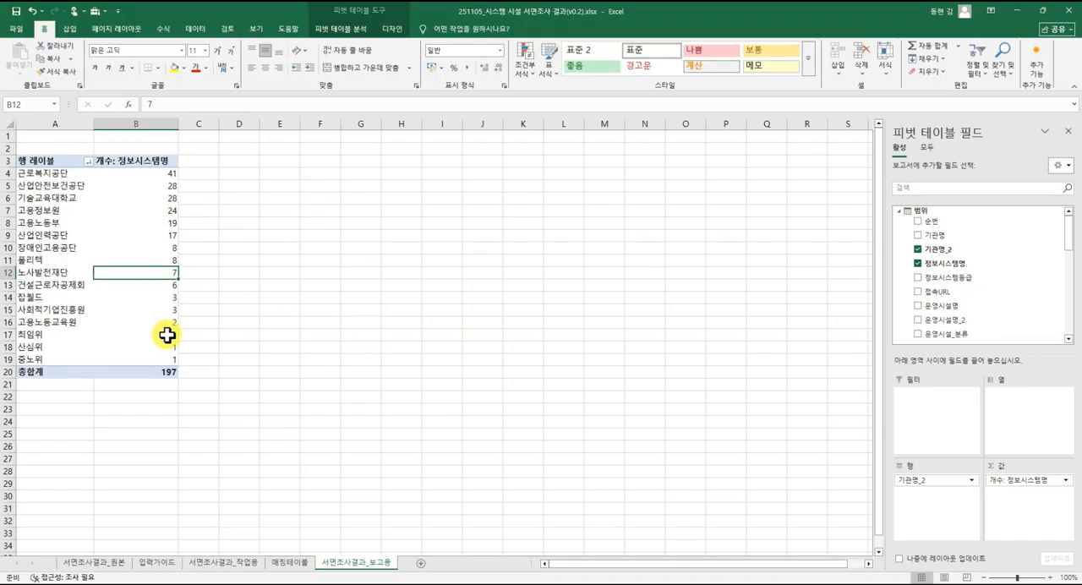
pyautogui.click(169, 347)
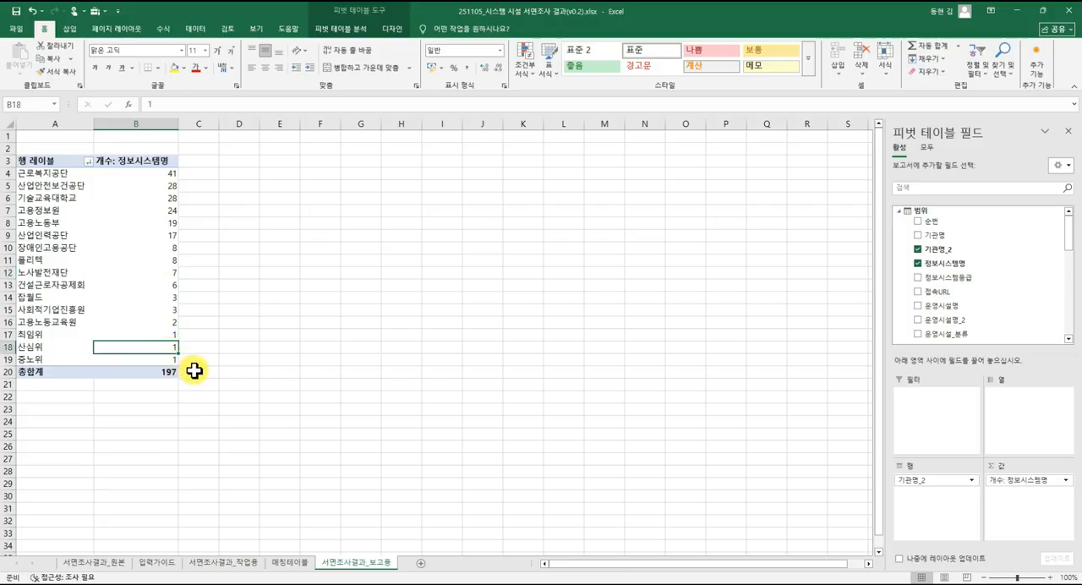
# Try removing the 총합계 row from the pivot table, and undo the removal.
pyautogui.click(157, 369)
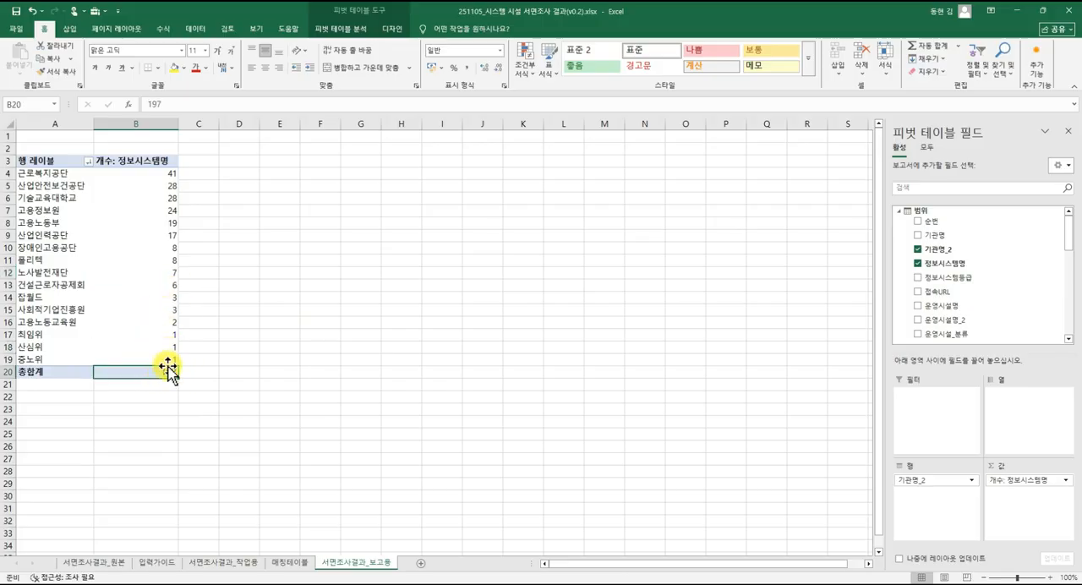
pyautogui.rightClick(168, 372)
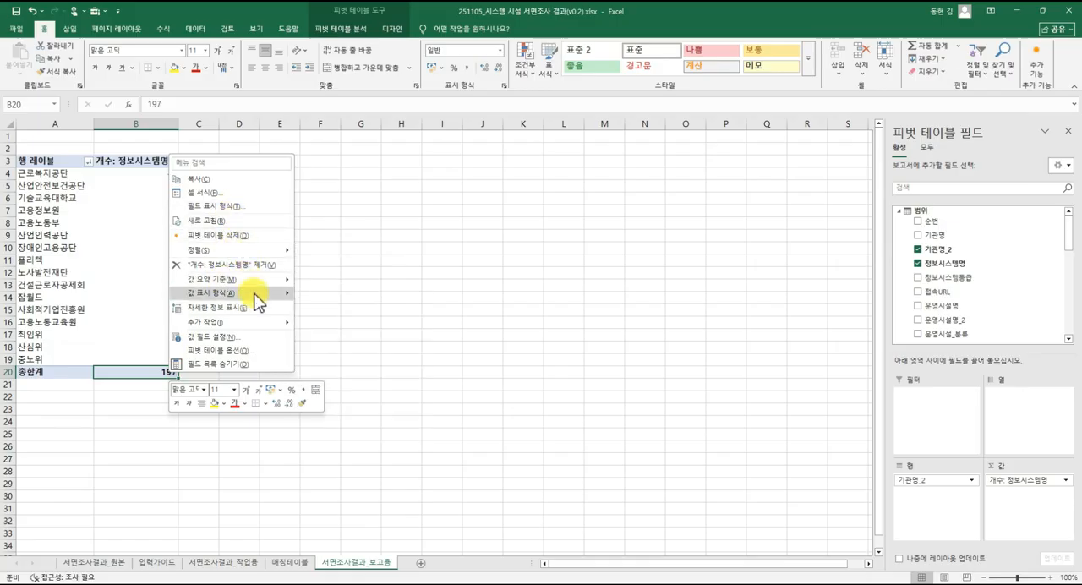
pyautogui.moveTo(254, 292)
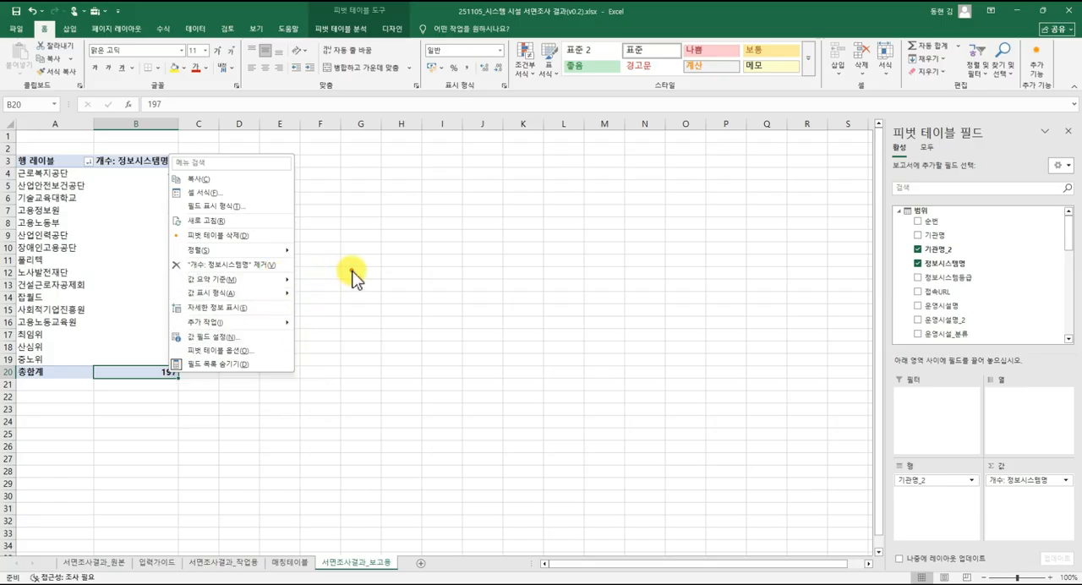
pyautogui.press('Escape')
pyautogui.rightClick(81, 372)
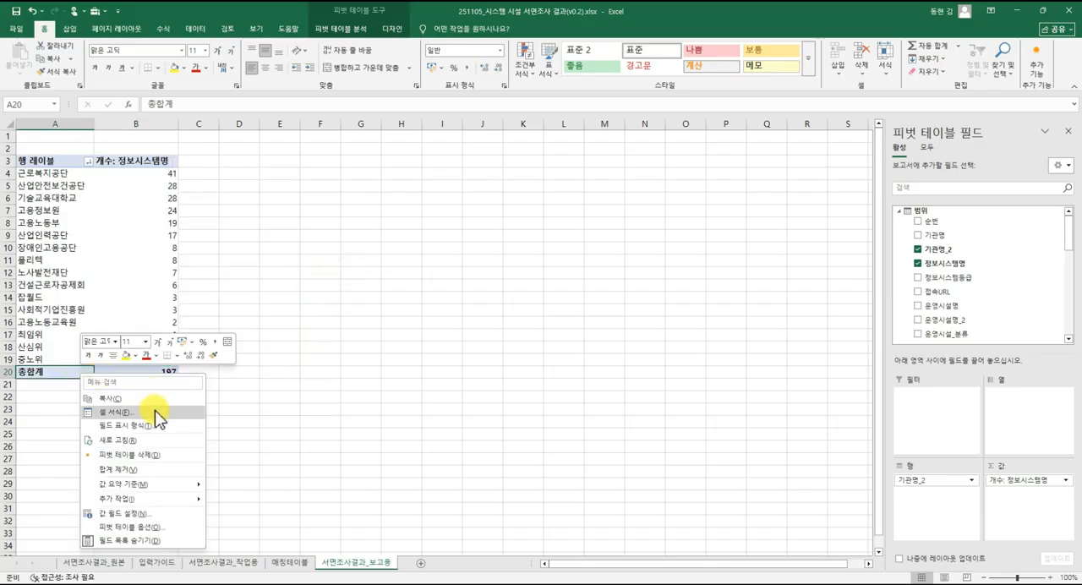
pyautogui.click(152, 471)
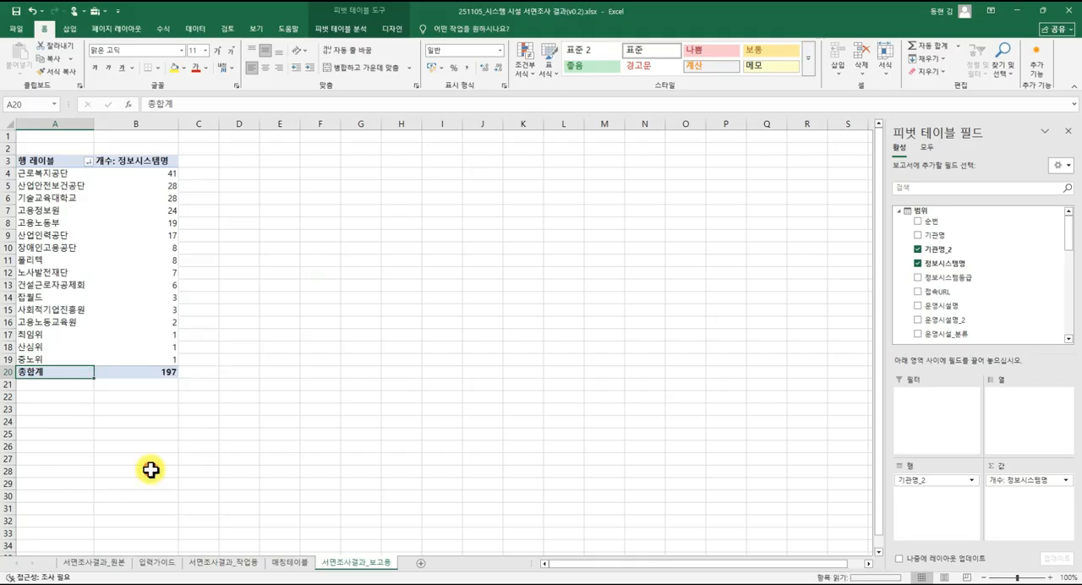
pyautogui.click(62, 299)
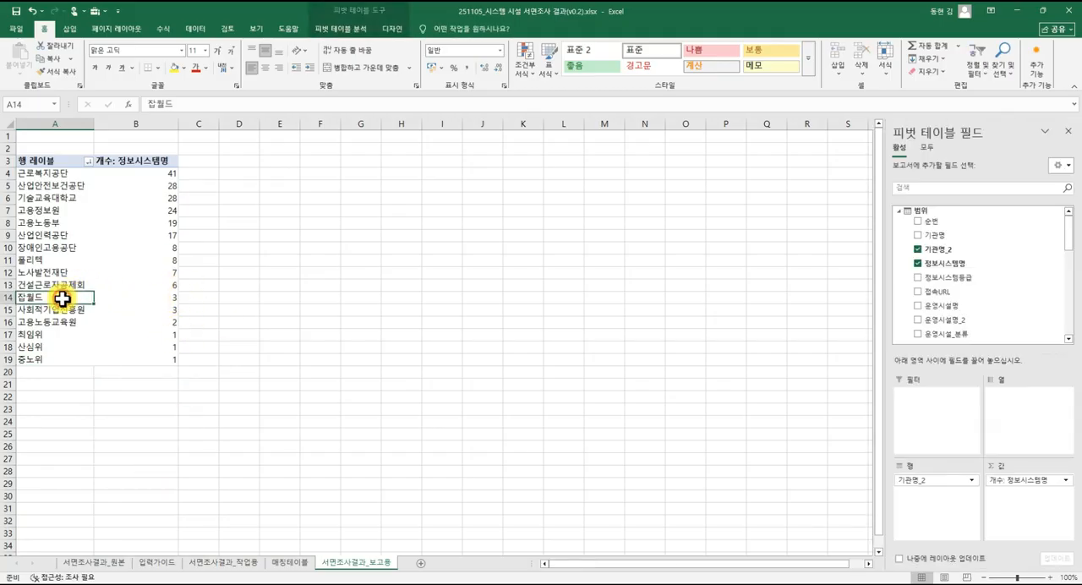
pyautogui.hotkey('ctrl', 'z')
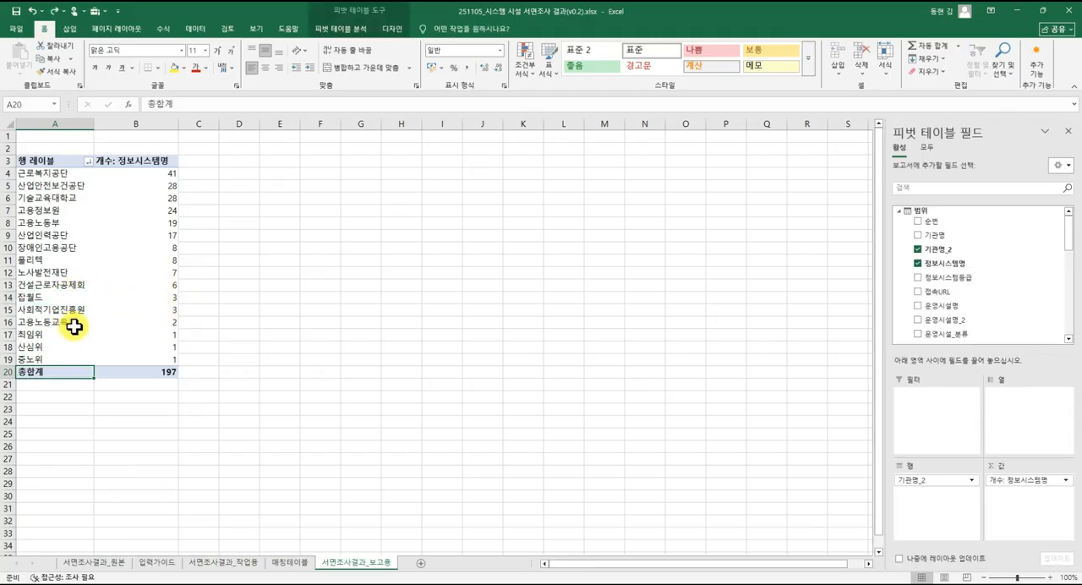
pyautogui.click(157, 325)
pyautogui.click(148, 259)
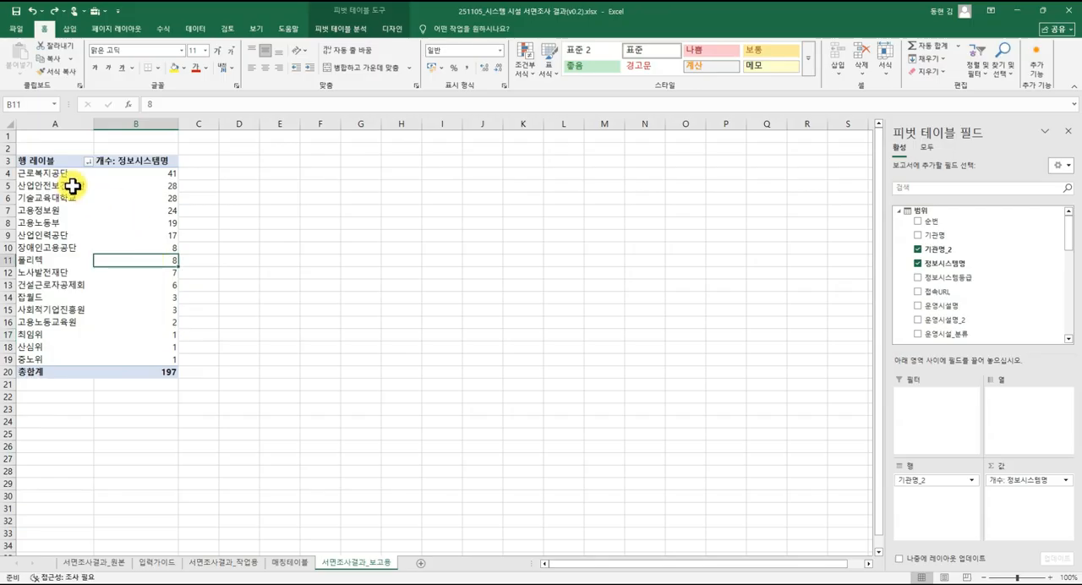
pyautogui.click(142, 184)
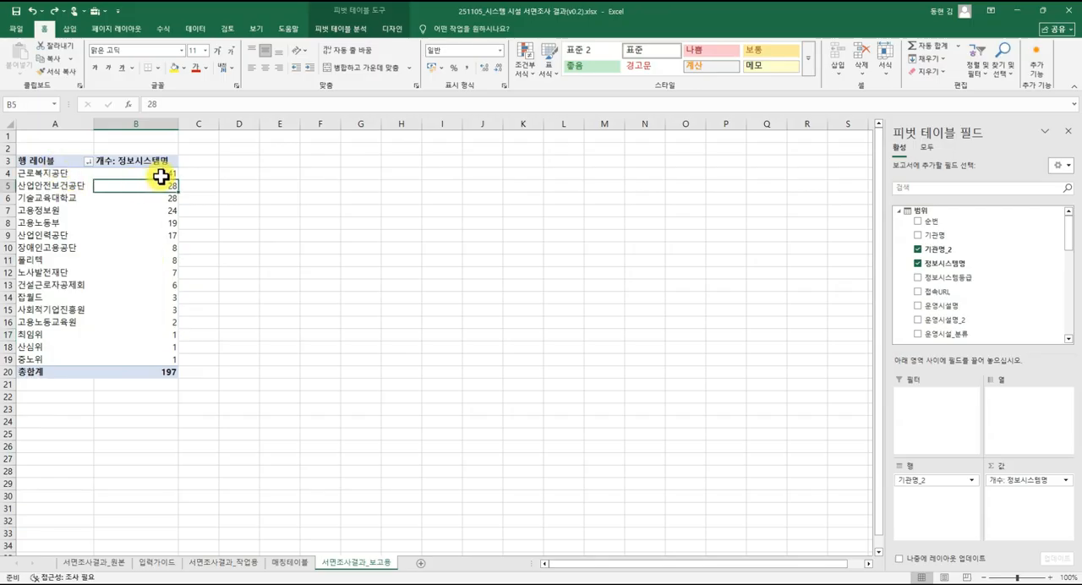
# Add the count of 운영시설명_2 as a second value field in the 서면조사결과_보고용 pivot table.
pyautogui.click(161, 174)
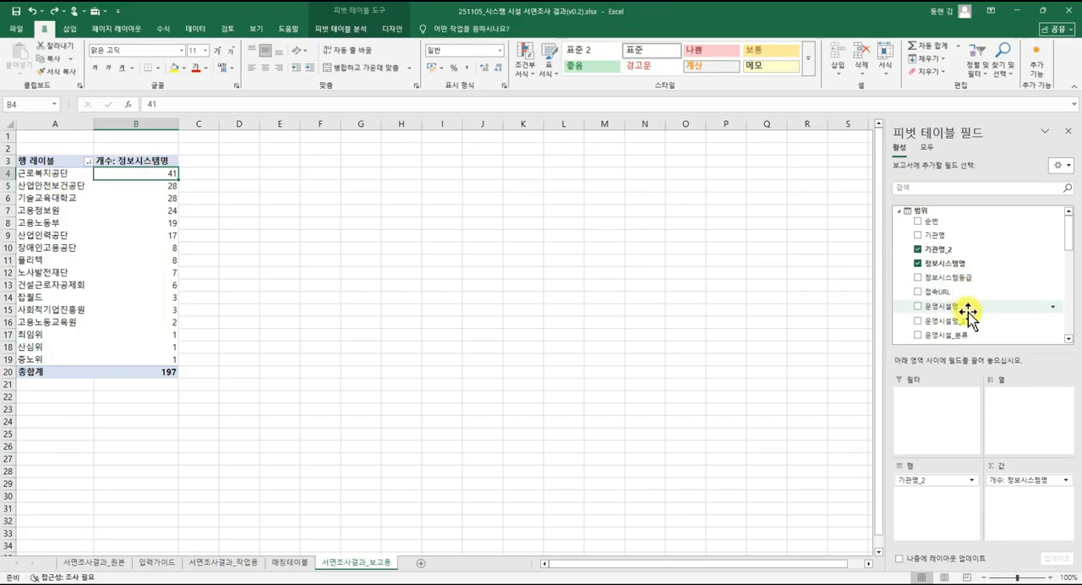
pyautogui.moveTo(943, 322); pyautogui.dragTo(1033, 499)
pyautogui.click(238, 221)
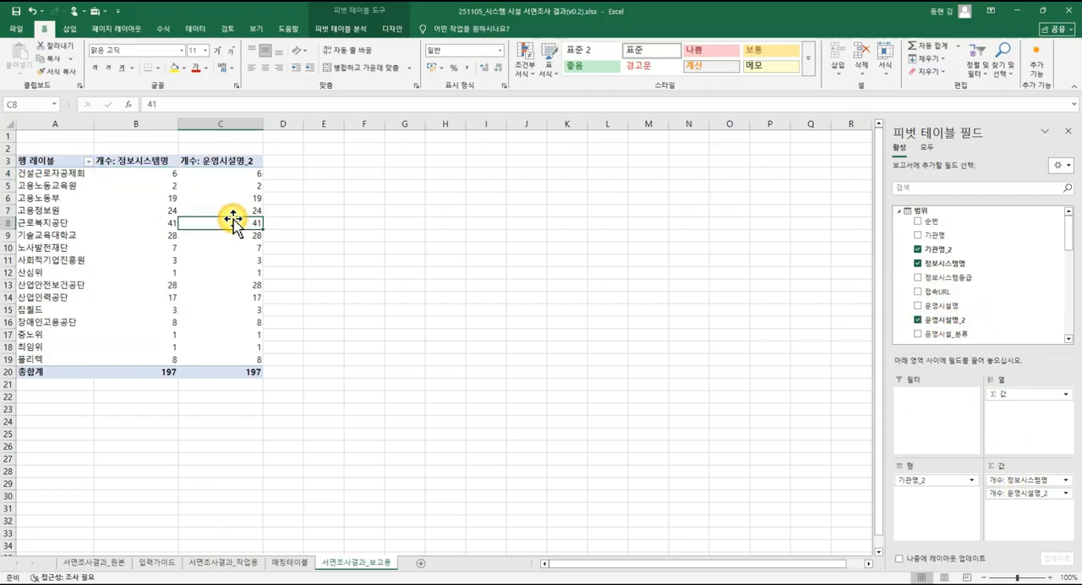
# Compare the 정보시스템명 and 운영시설명_2 counts per institution and their 총합계 values in the pivot table.
pyautogui.click(172, 196)
pyautogui.click(167, 183)
pyautogui.click(164, 173)
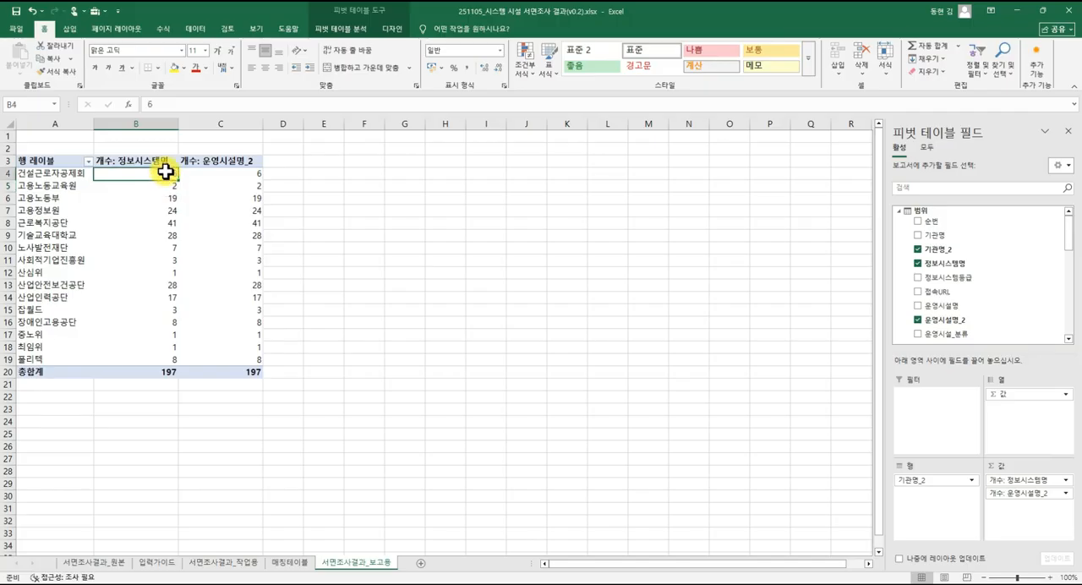
pyautogui.click(169, 372)
pyautogui.click(248, 372)
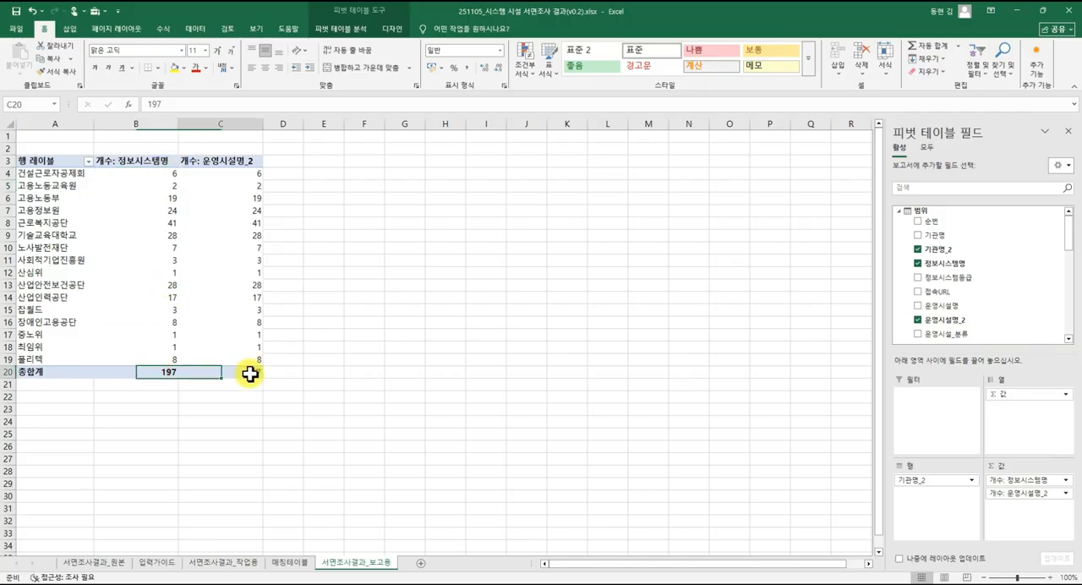
pyautogui.click(248, 173)
pyautogui.moveTo(248, 173); pyautogui.dragTo(254, 361)
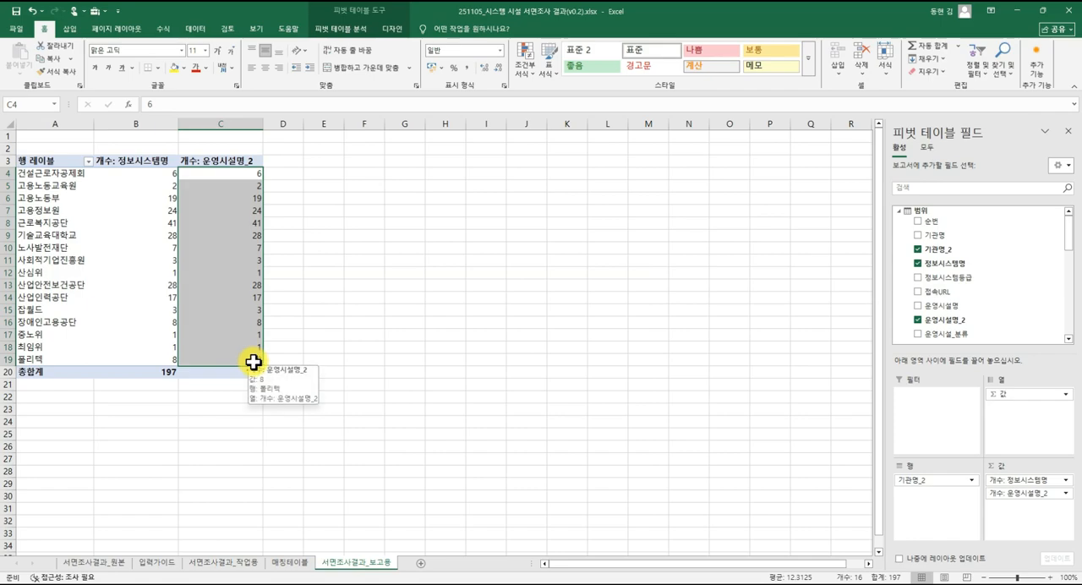
pyautogui.click(226, 370)
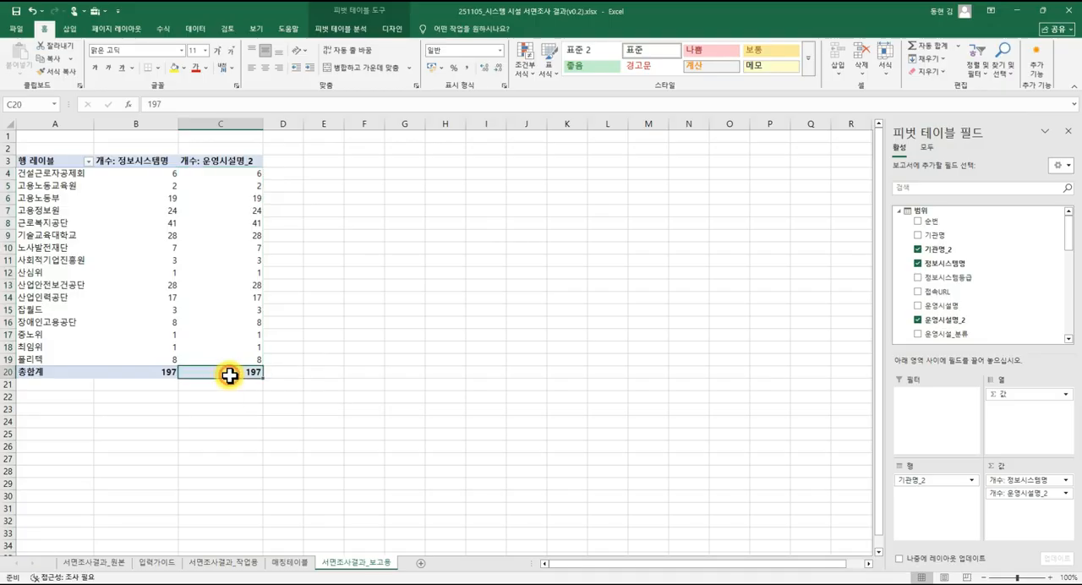
pyautogui.click(236, 360)
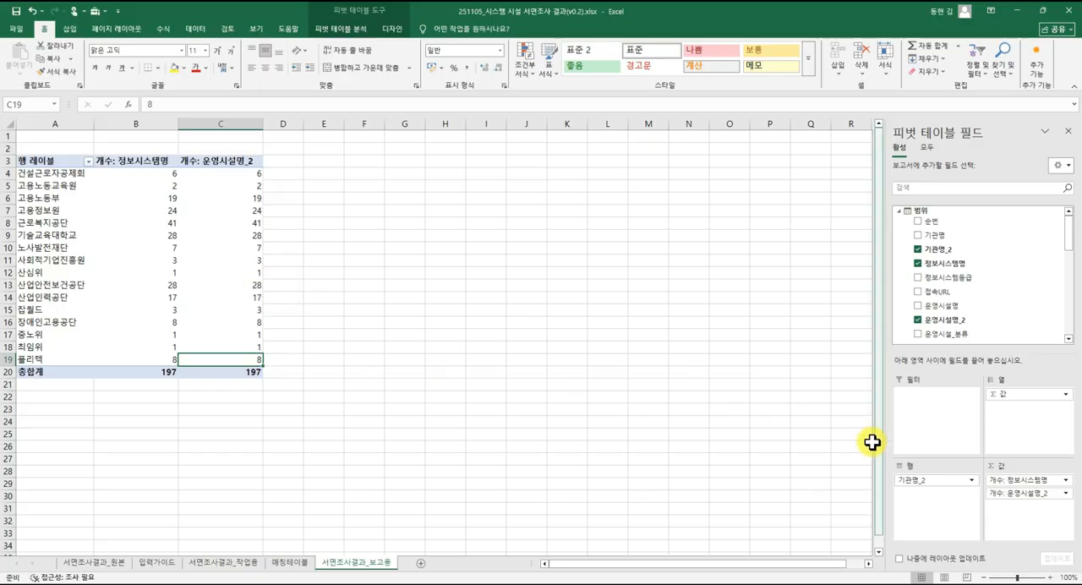
# Change the summary calculation of the 운영시설명_2 value field to 고유 개수.
pyautogui.click(1065, 494)
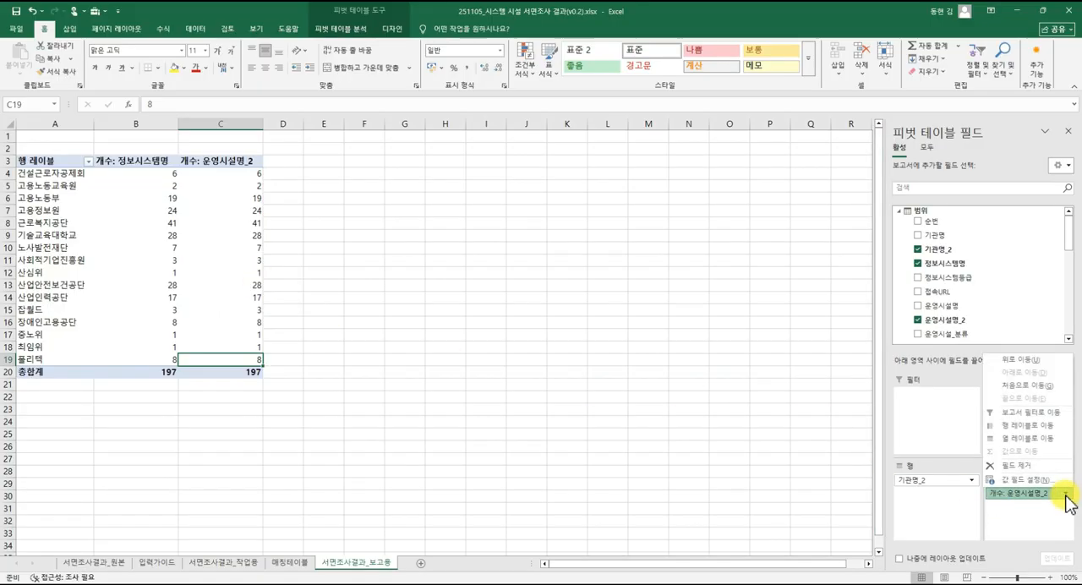
pyautogui.click(1052, 488)
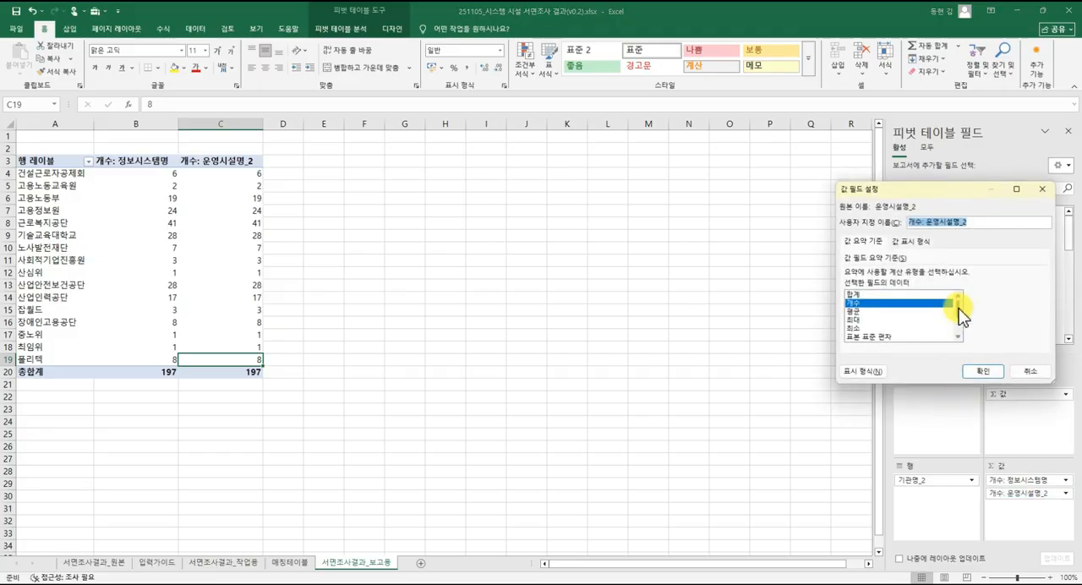
pyautogui.moveTo(956, 309); pyautogui.dragTo(961, 331)
pyautogui.click(896, 328)
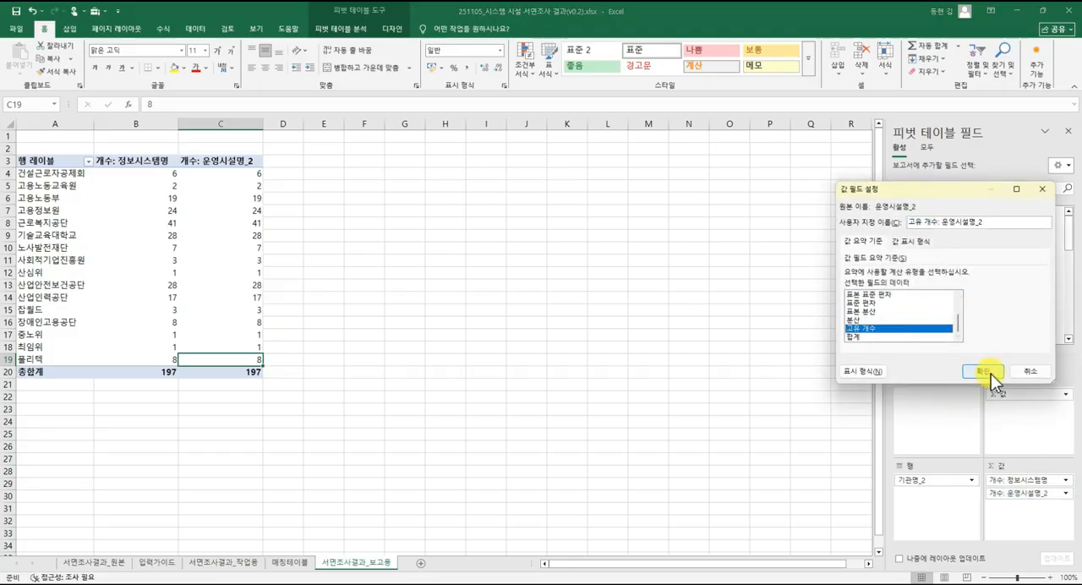
pyautogui.click(983, 371)
pyautogui.click(277, 302)
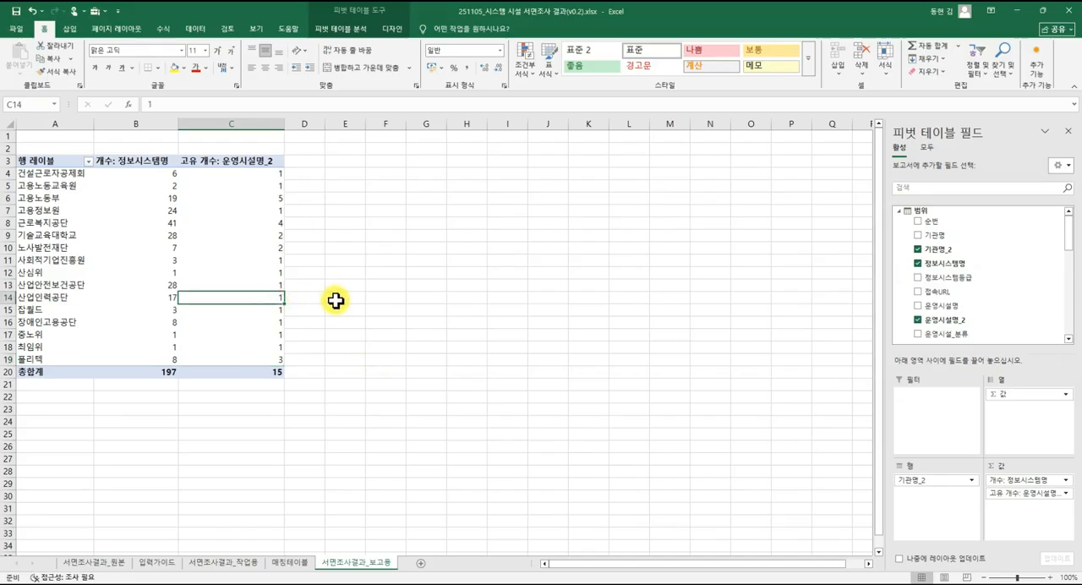
# Examine the distinct 운영시설명_2 names in the column's filter list in 서면조사결과_작업용.
pyautogui.click(258, 220)
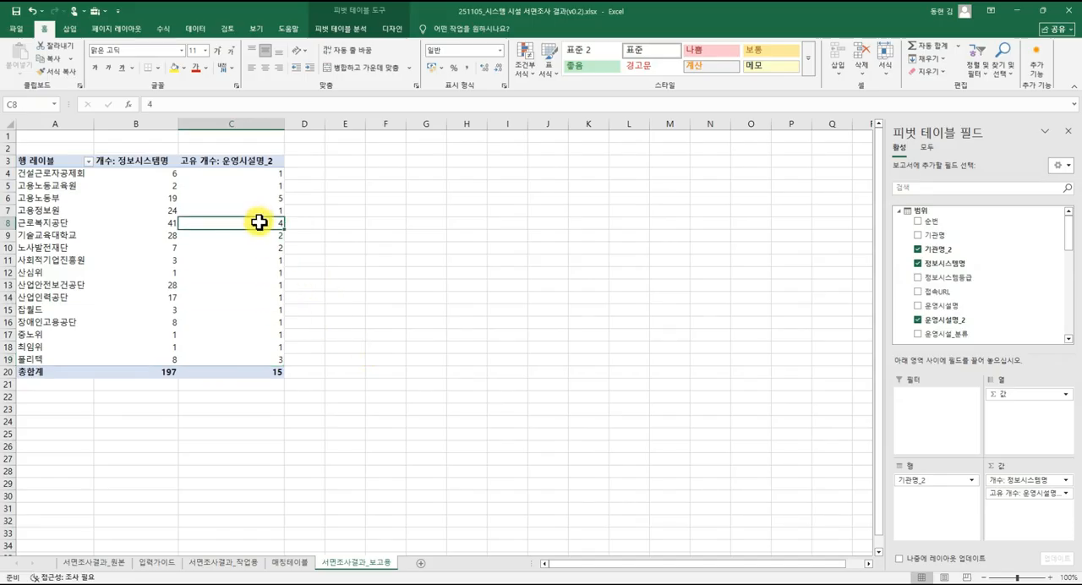
pyautogui.click(241, 562)
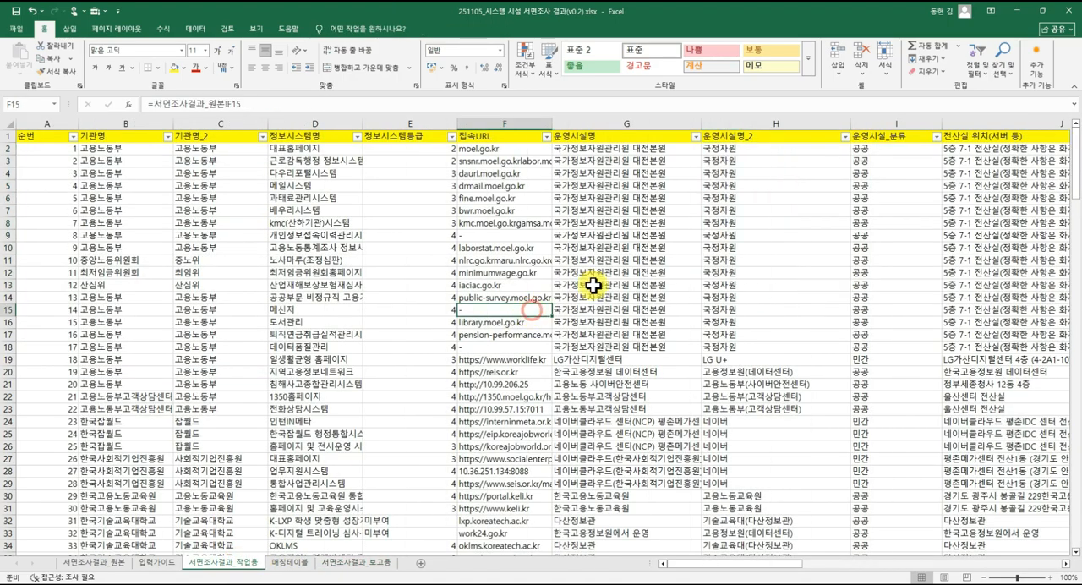
pyautogui.click(727, 235)
pyautogui.click(844, 136)
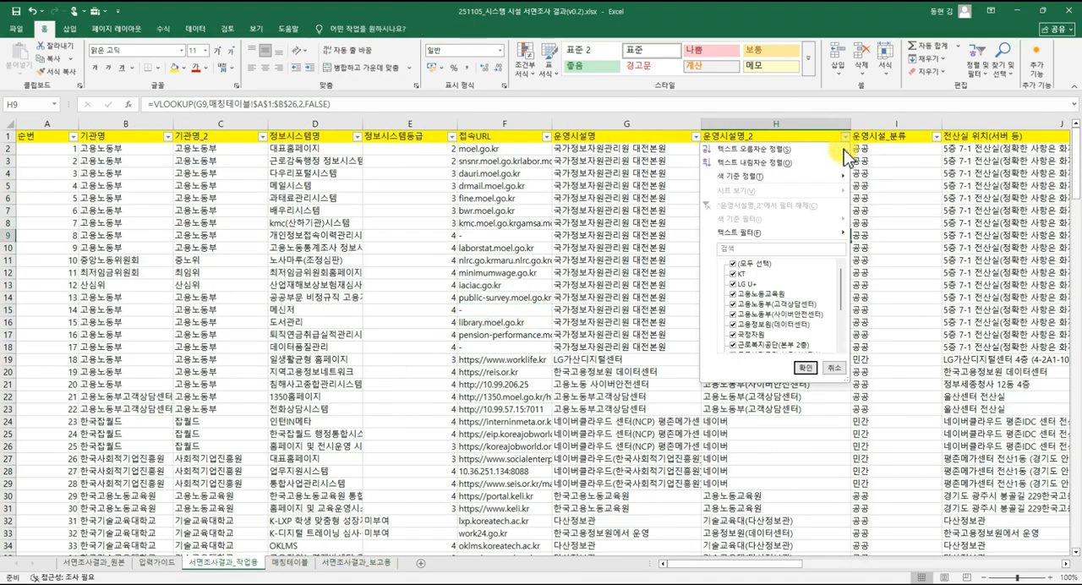
pyautogui.click(549, 243)
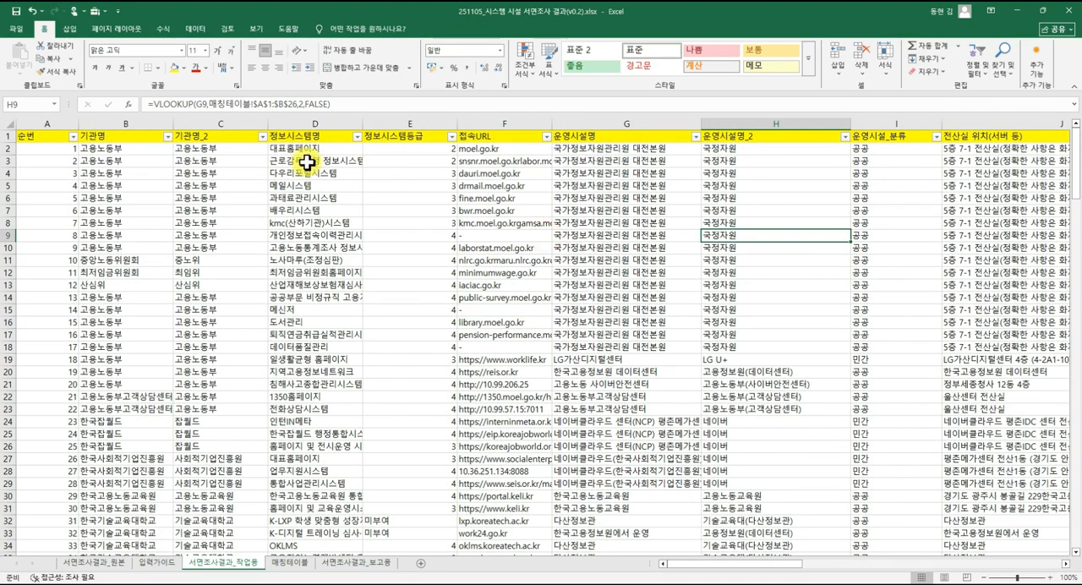
pyautogui.click(306, 161)
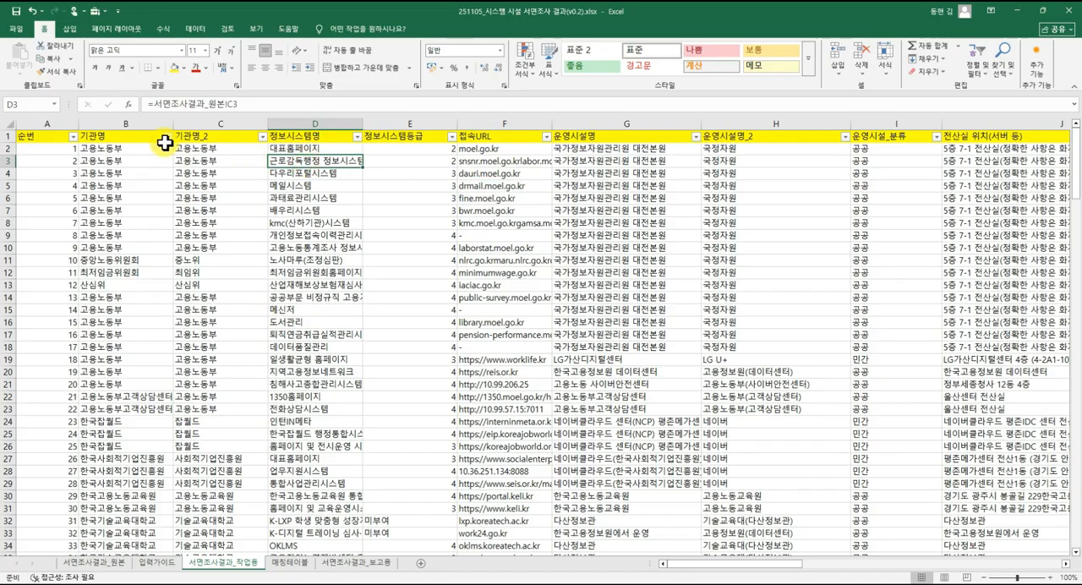
# Filter 기관명_2 in 서면조사결과_작업용 to 고용노동부 only and check which 운영시설명_2 names its filter list offers.
pyautogui.click(263, 137)
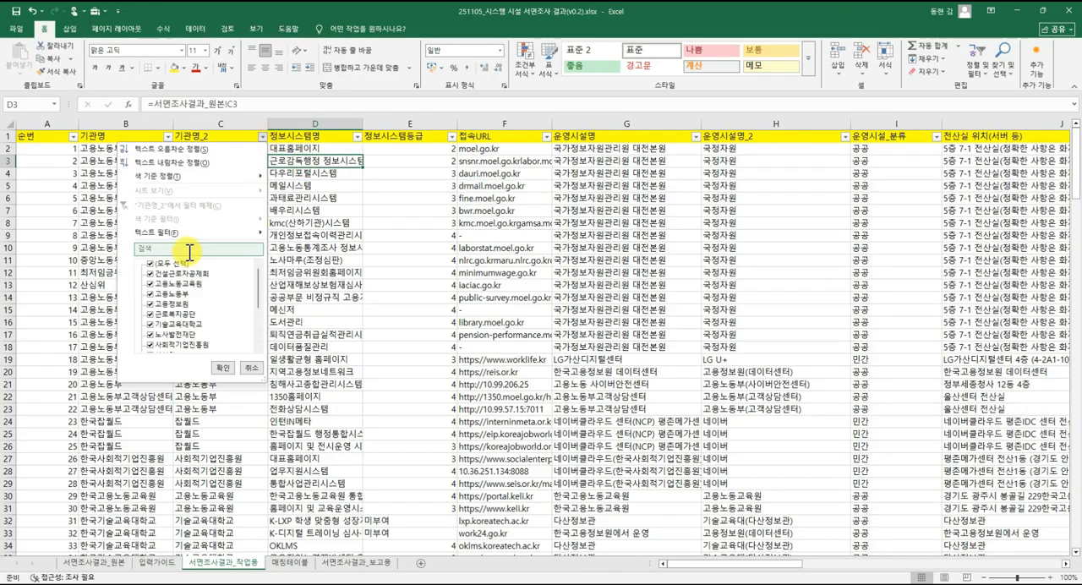
pyautogui.click(153, 294)
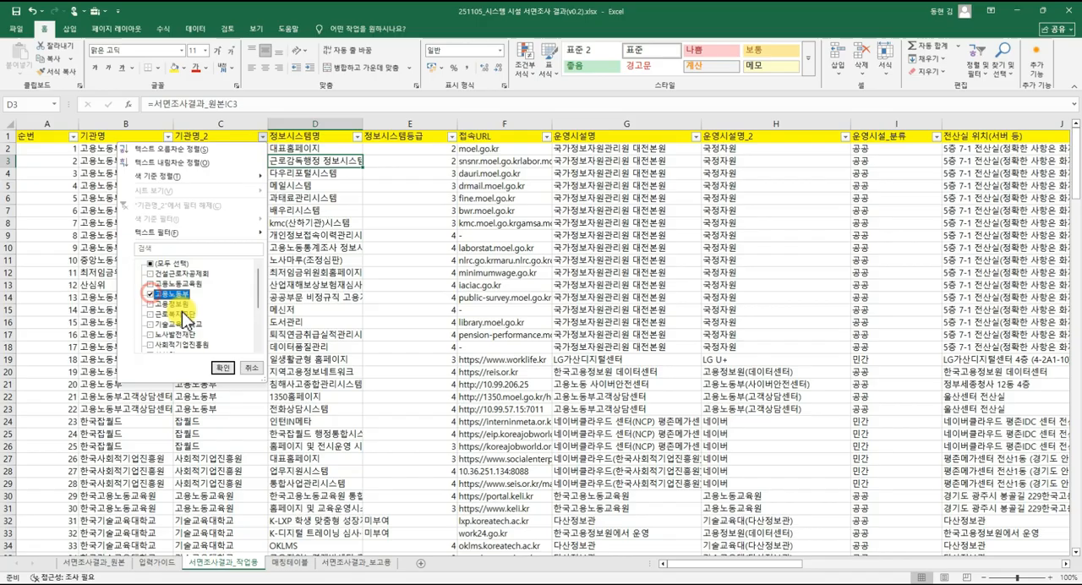
pyautogui.click(225, 368)
pyautogui.click(843, 148)
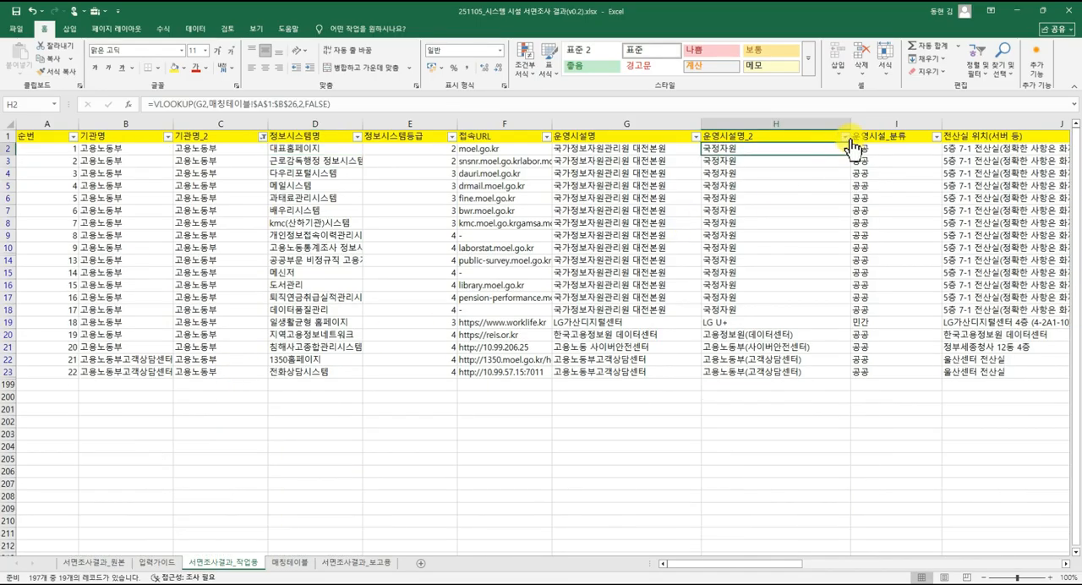
pyautogui.click(844, 137)
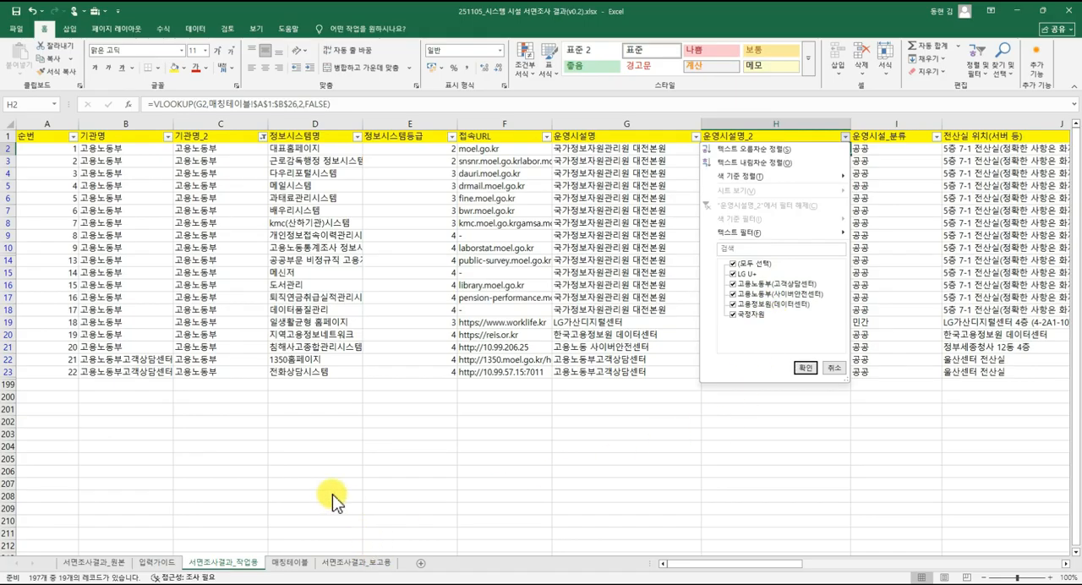
pyautogui.click(412, 348)
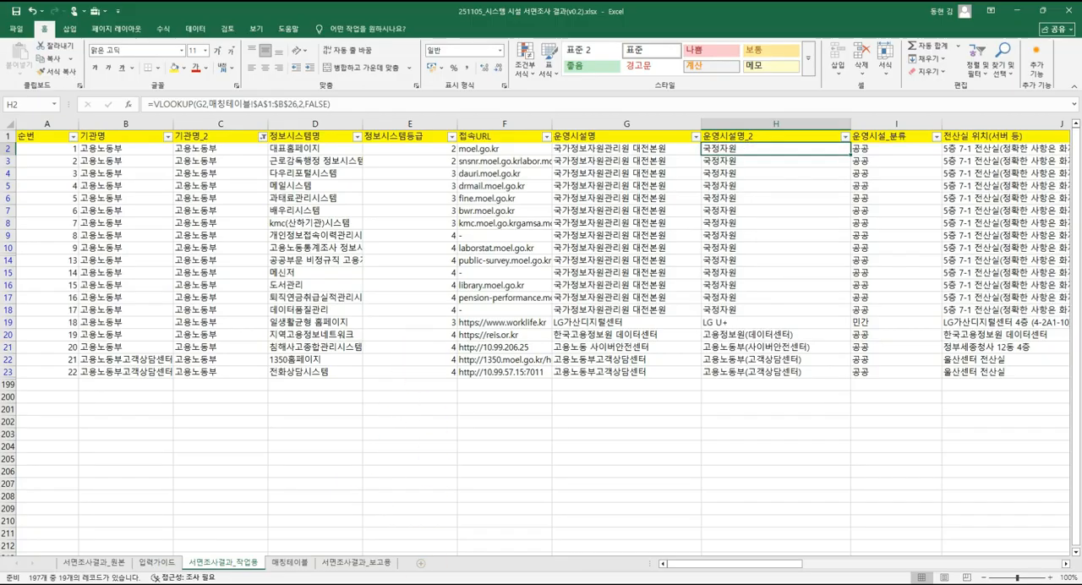
# Compare 고용노동부's distinct 운영시설명_2 count in the pivot table with the filtered rows in 서면조사결과_작업용.
pyautogui.click(372, 562)
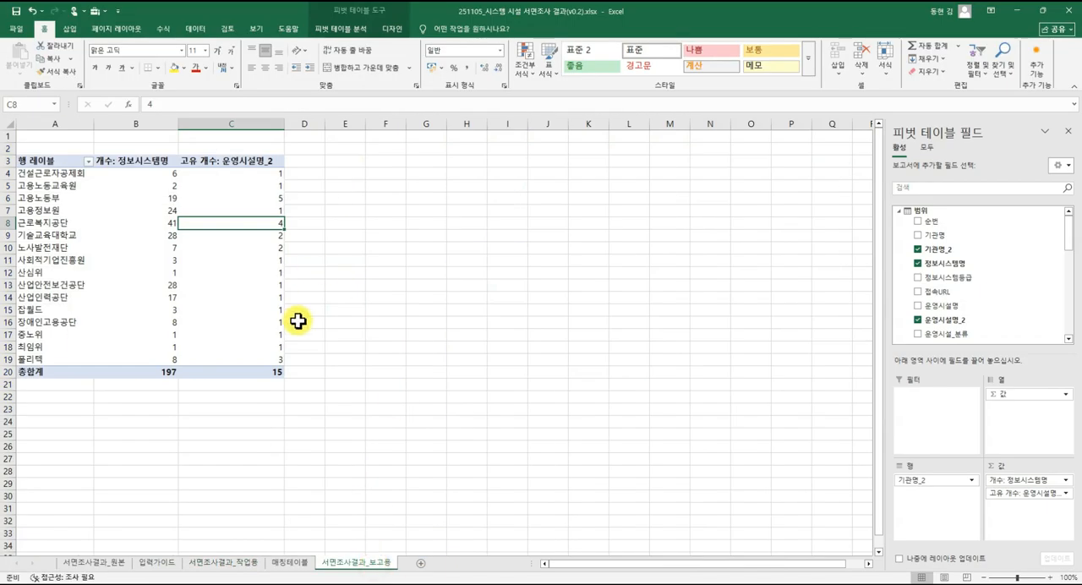
pyautogui.click(276, 198)
pyautogui.moveTo(276, 248)
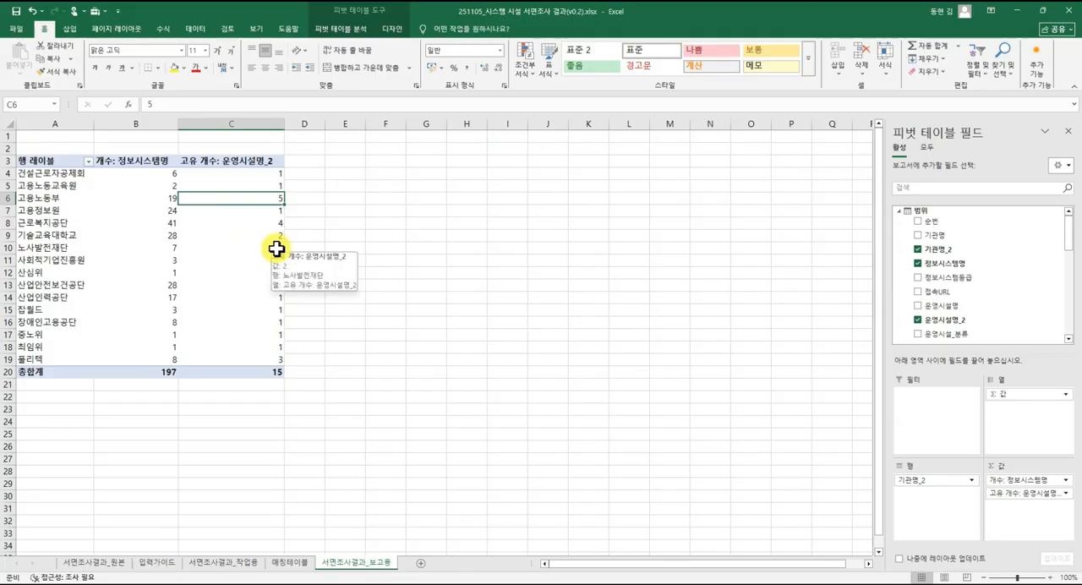
pyautogui.click(245, 564)
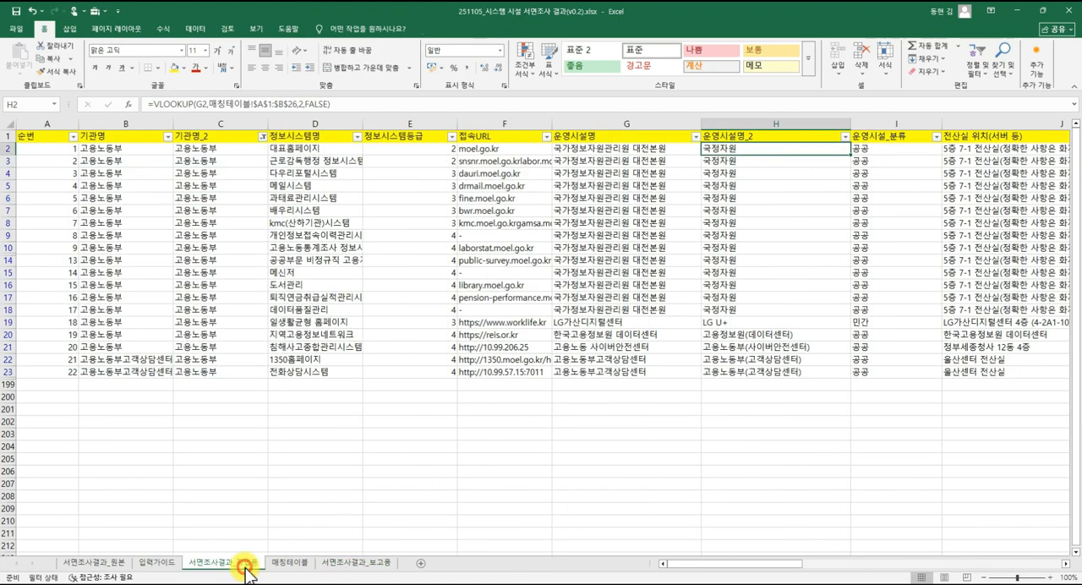
pyautogui.click(366, 298)
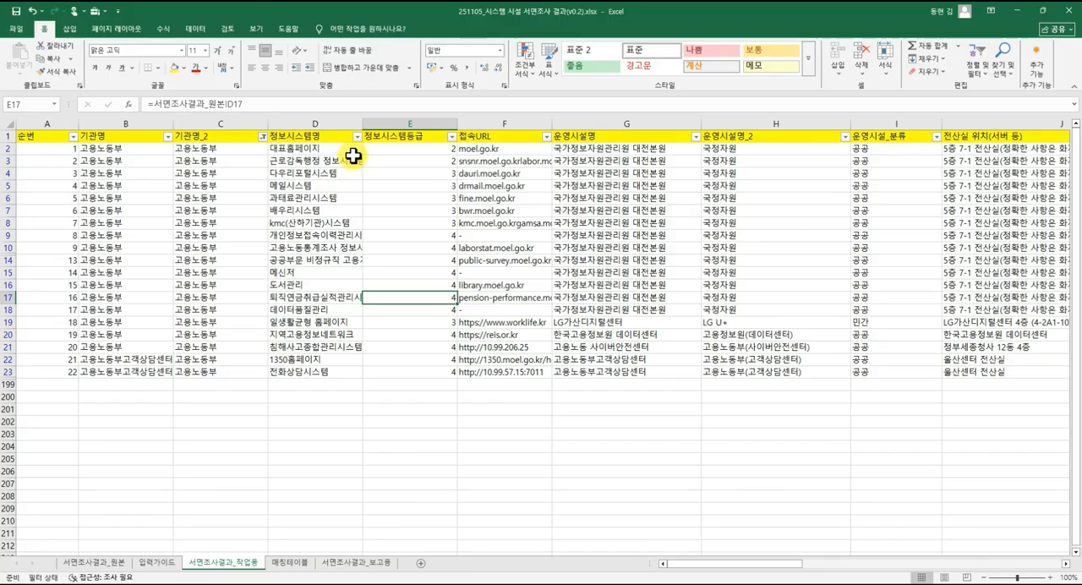
pyautogui.click(710, 200)
pyautogui.click(352, 566)
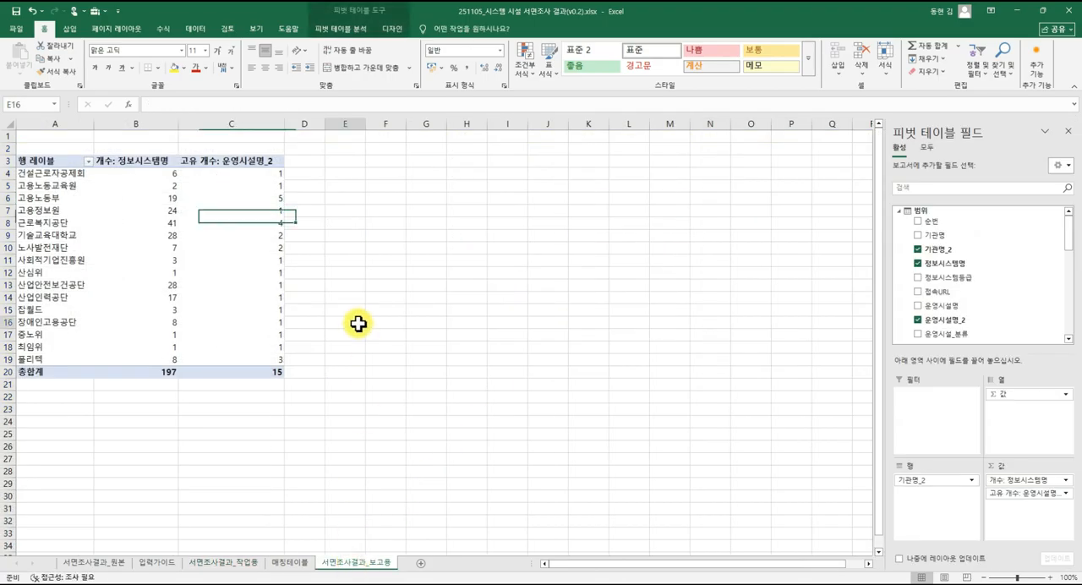
pyautogui.click(270, 273)
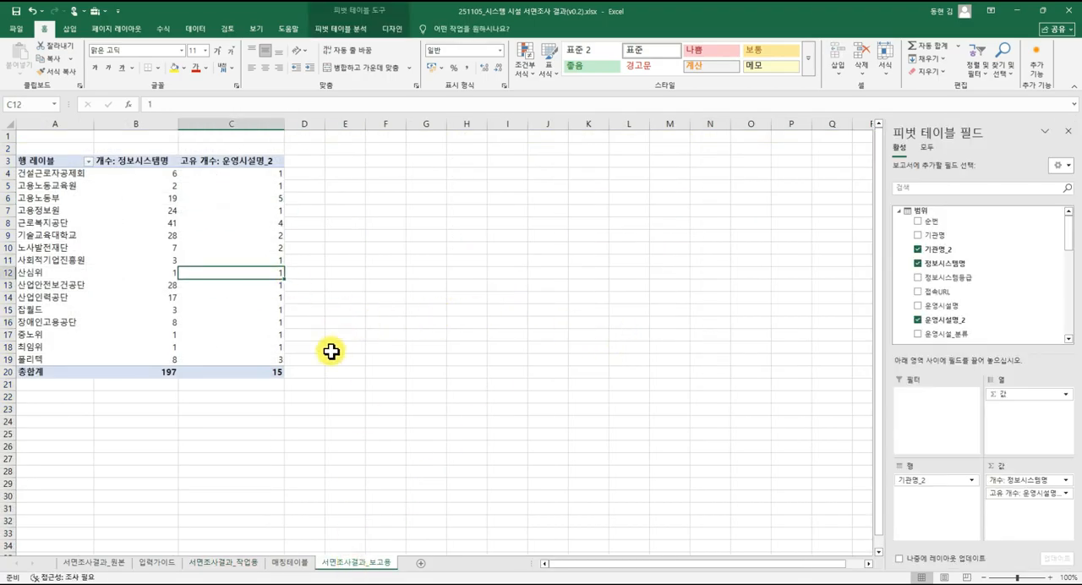
# Copy the whole pivot table, including the 총합계 row, and paste it below the original at A25.
pyautogui.moveTo(48, 160); pyautogui.dragTo(235, 369)
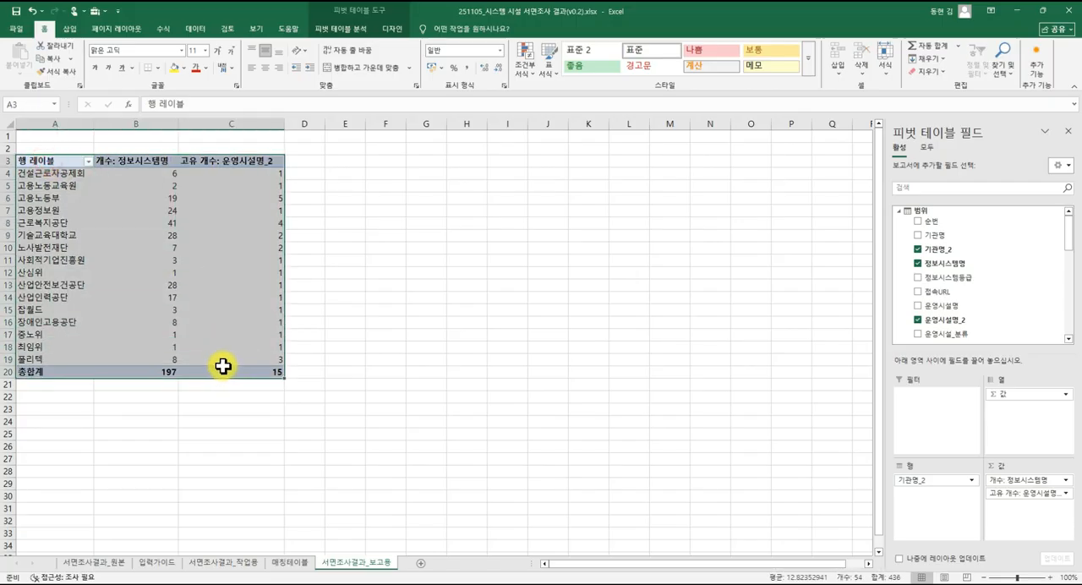
pyautogui.hotkey('ctrl', 'c')
pyautogui.click(55, 432)
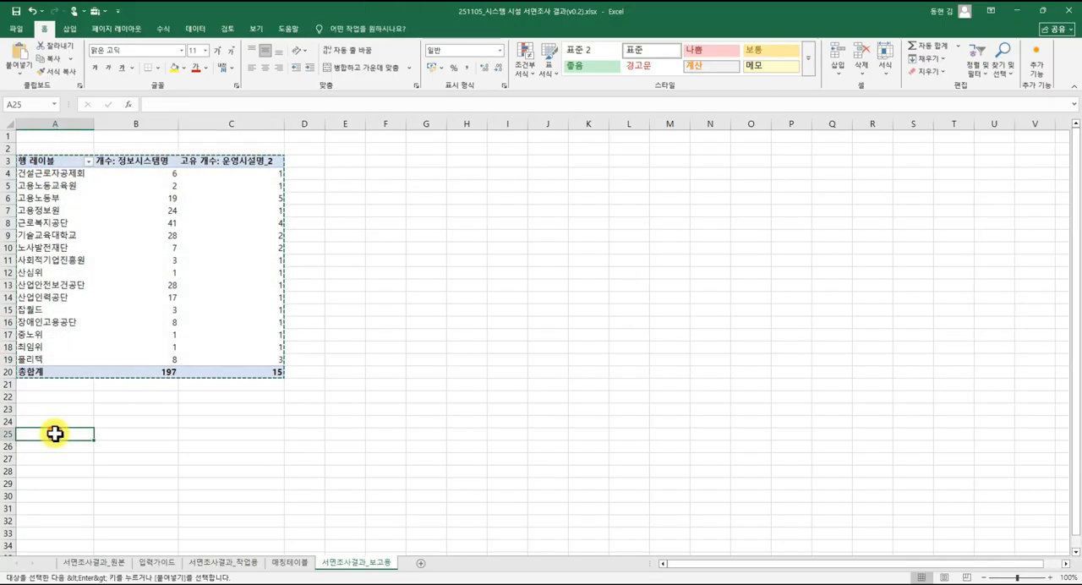
pyautogui.hotkey('ctrl', 'v')
pyautogui.click(125, 409)
pyautogui.scroll(-2, 128, 412)
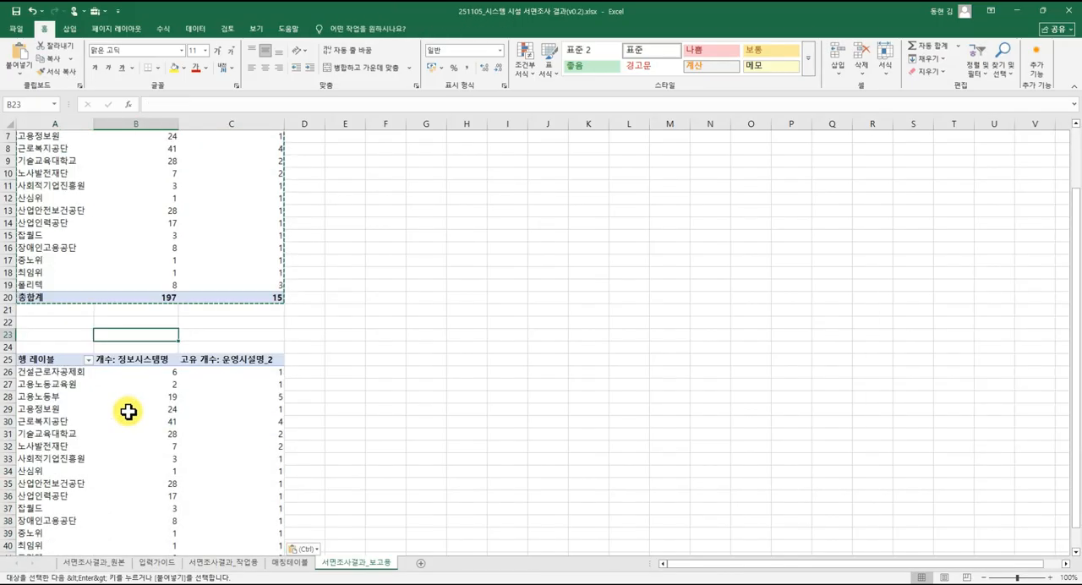
pyautogui.scroll(-2, 127, 412)
# Replace all fields of the copied pivot table with 정보시스템등급 as rows and the count of 정보시스템명 as values.
pyautogui.click(140, 372)
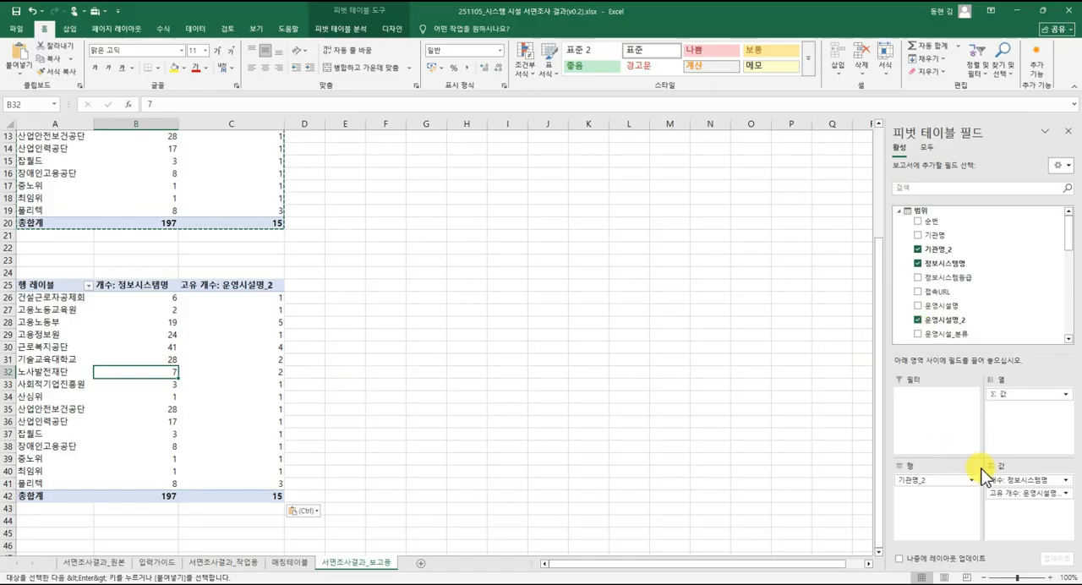
pyautogui.moveTo(1007, 493); pyautogui.dragTo(1013, 297)
pyautogui.moveTo(1013, 480); pyautogui.dragTo(997, 304)
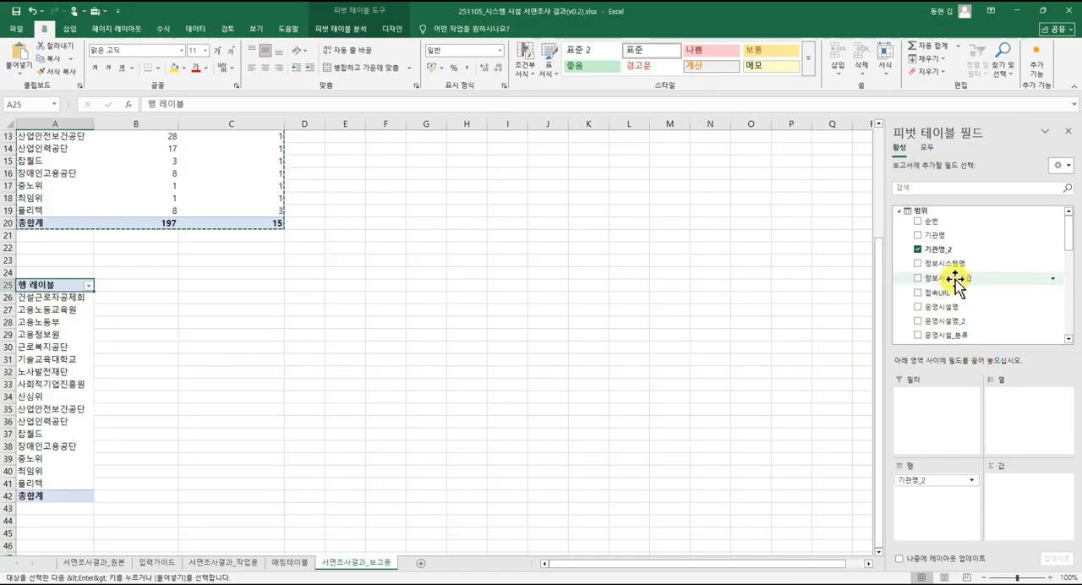
pyautogui.moveTo(938, 479); pyautogui.dragTo(920, 299)
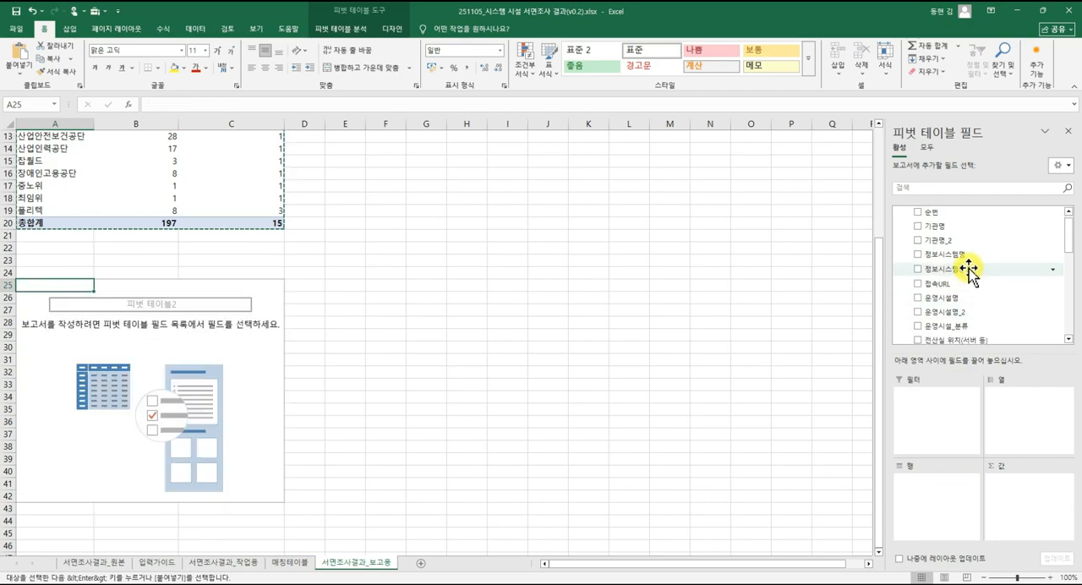
pyautogui.moveTo(968, 268); pyautogui.dragTo(966, 491)
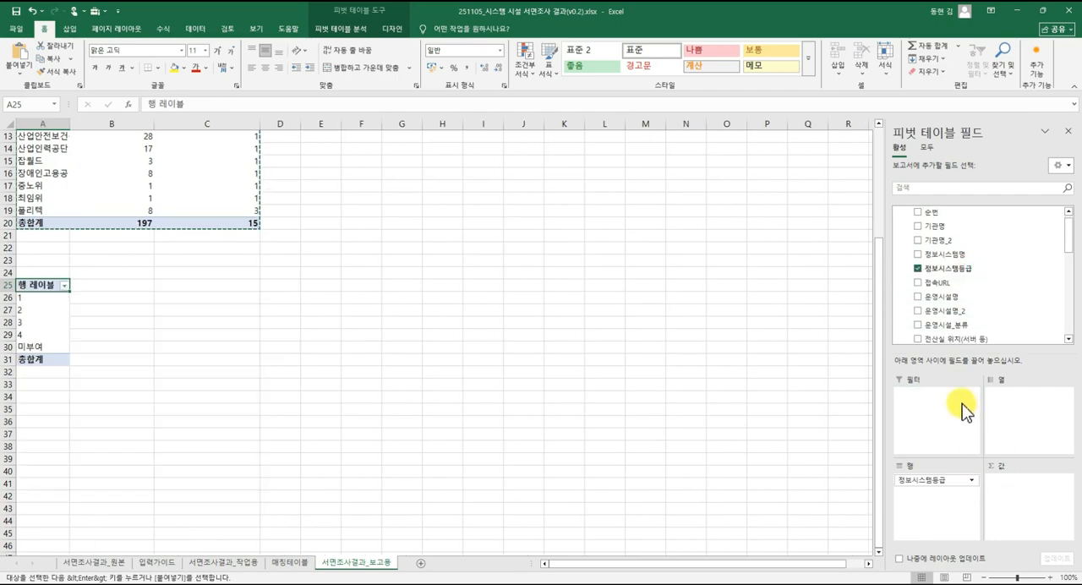
pyautogui.moveTo(957, 254); pyautogui.dragTo(1031, 502)
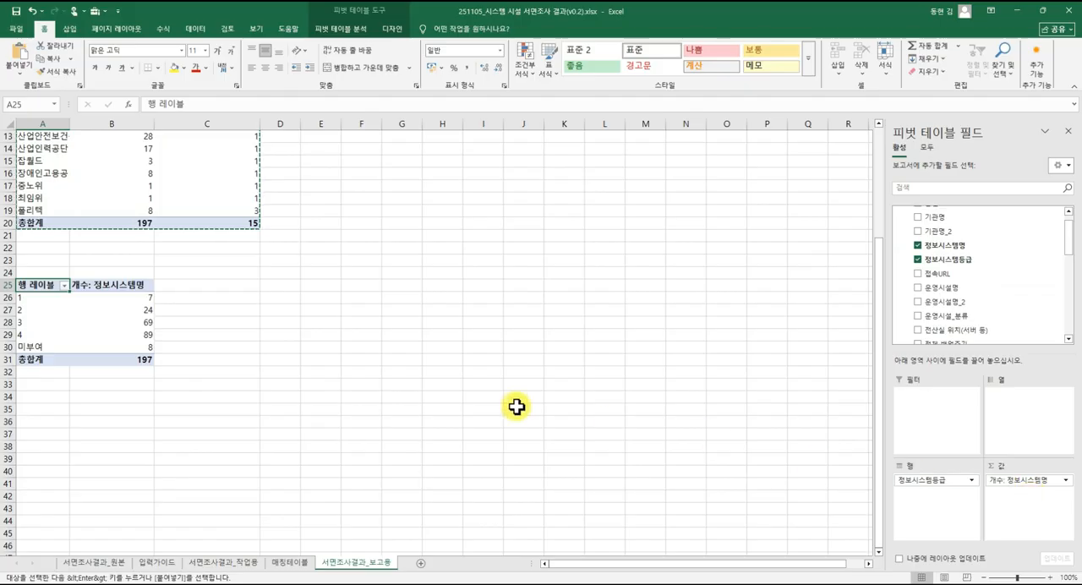
# Check the 정보시스템명 count for each 정보시스템등급 and the 총합계 in the copied pivot table.
pyautogui.click(138, 357)
pyautogui.click(141, 299)
pyautogui.click(51, 300)
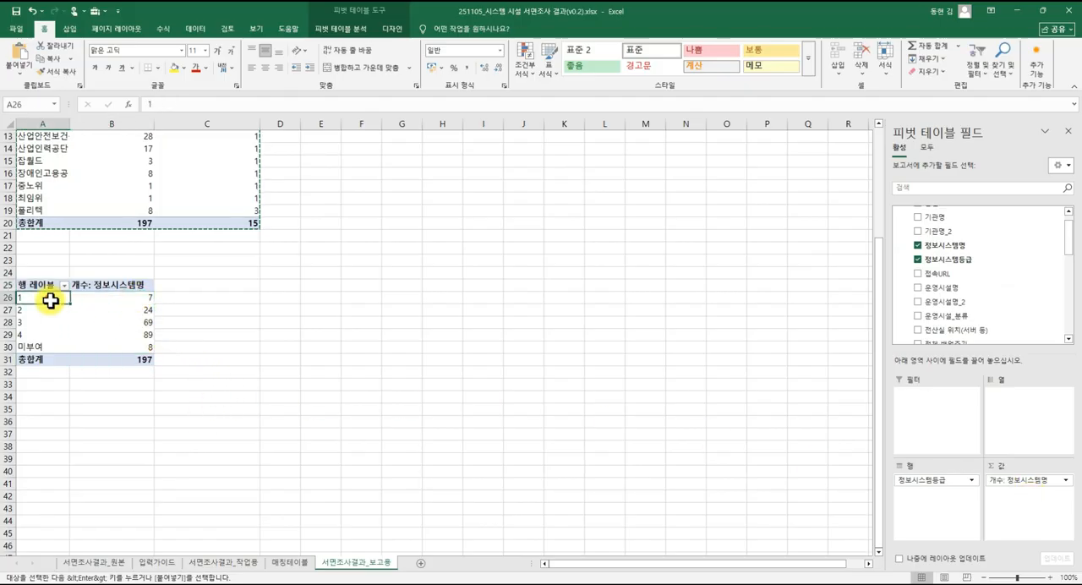
pyautogui.click(107, 299)
pyautogui.click(53, 309)
pyautogui.click(107, 310)
pyautogui.click(116, 325)
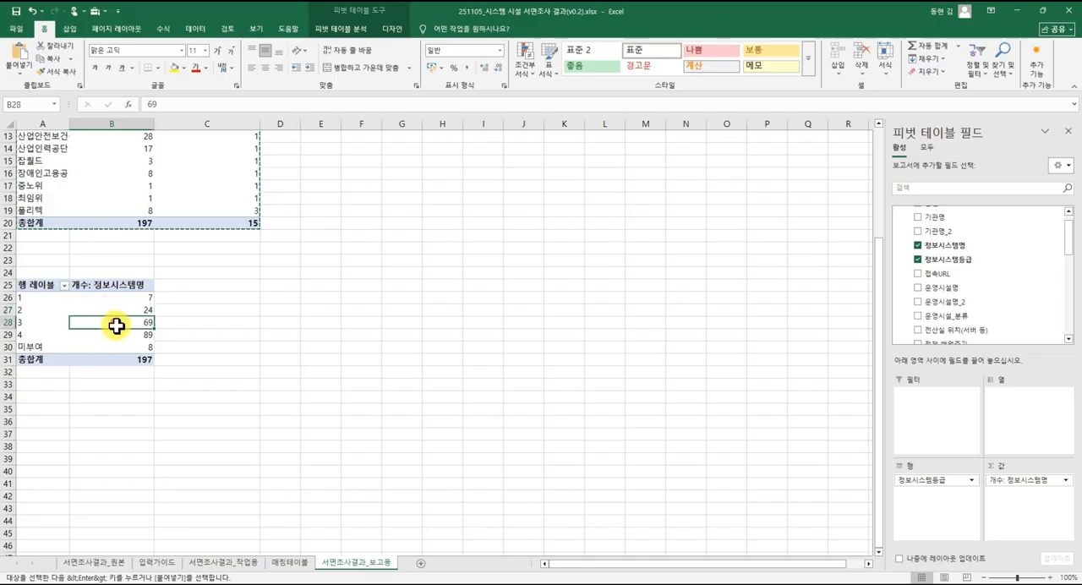
pyautogui.click(117, 335)
pyautogui.click(117, 345)
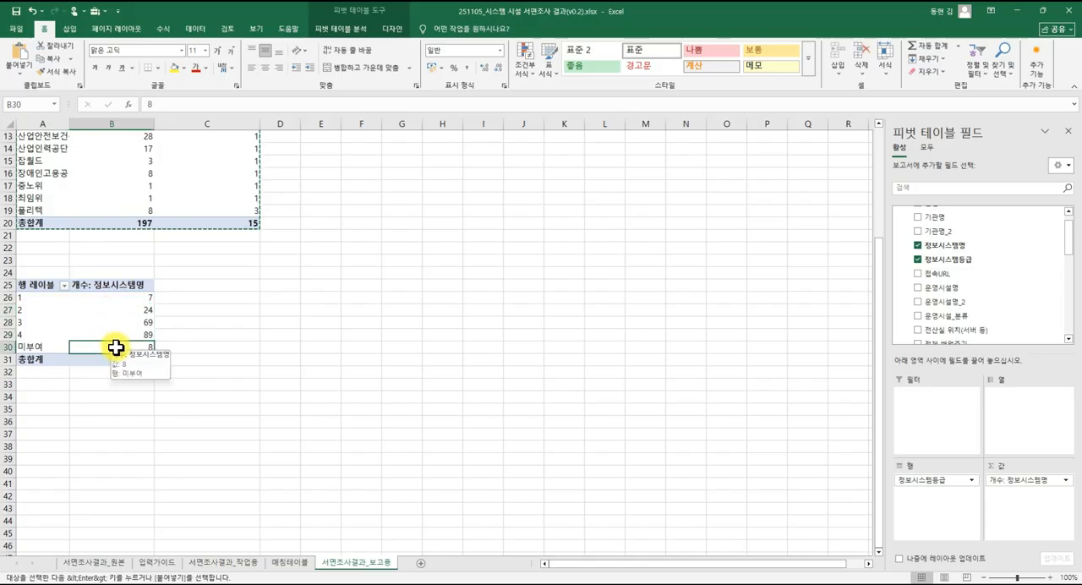
# Rearrange the lower pivot table with 정보시스템등급 as columns and 기관명_2 as rows, and review the resulting grade counts.
pyautogui.moveTo(952, 482); pyautogui.dragTo(1017, 425)
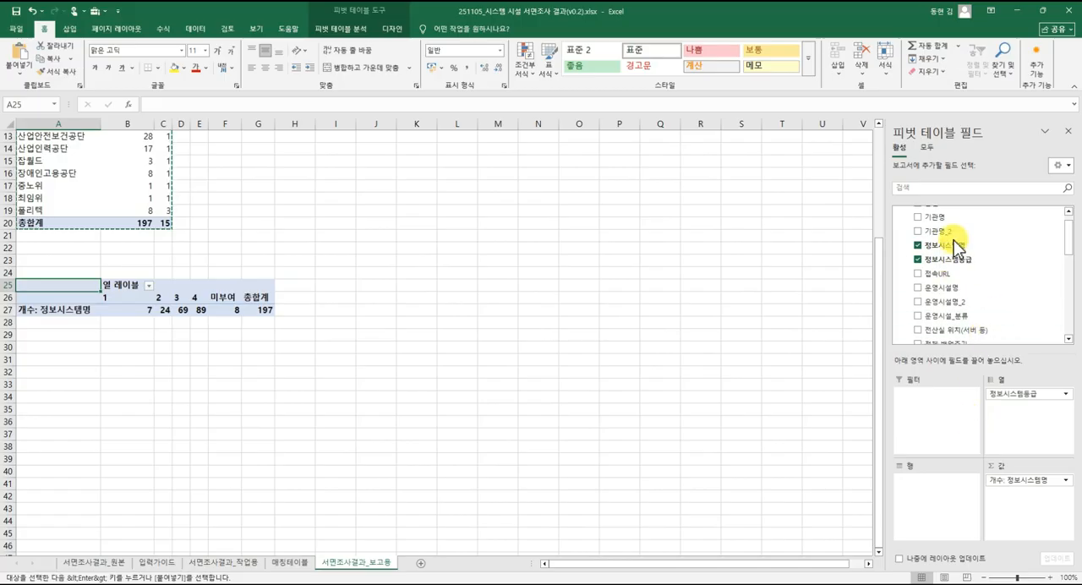
pyautogui.moveTo(951, 230); pyautogui.dragTo(949, 485)
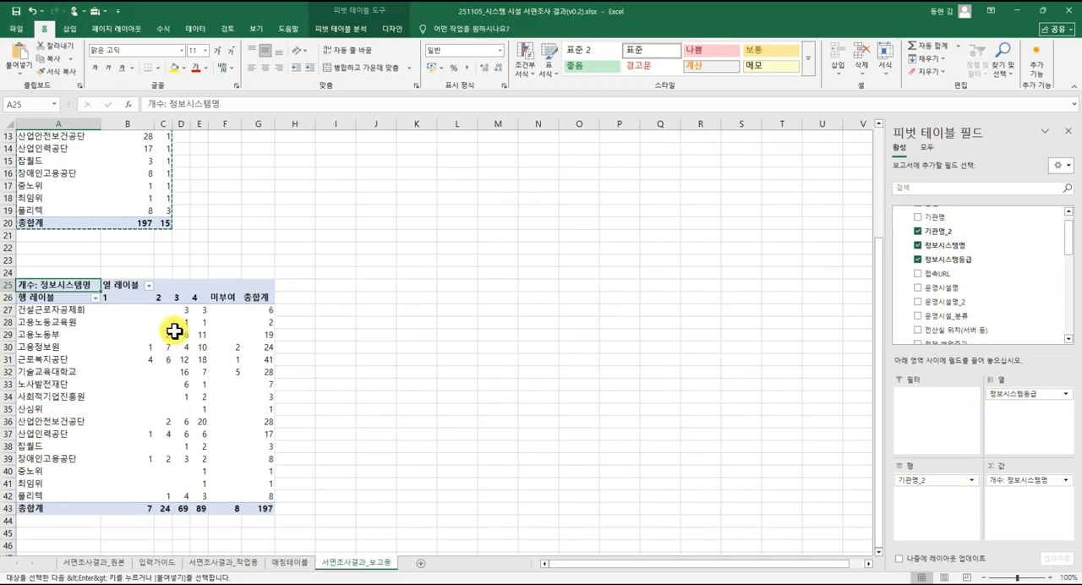
pyautogui.click(125, 309)
pyautogui.moveTo(126, 298); pyautogui.dragTo(224, 299)
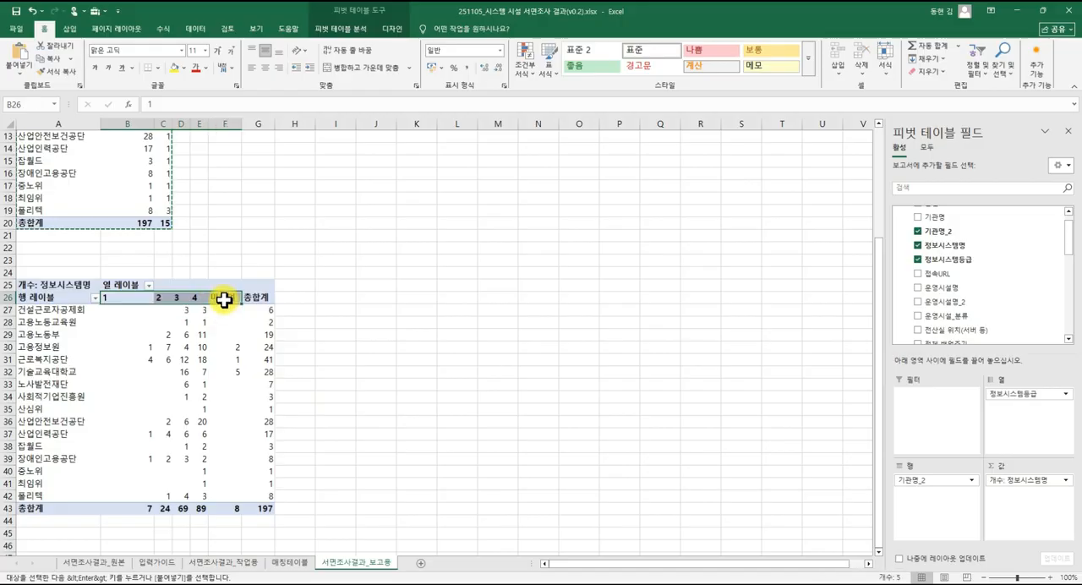
pyautogui.click(234, 376)
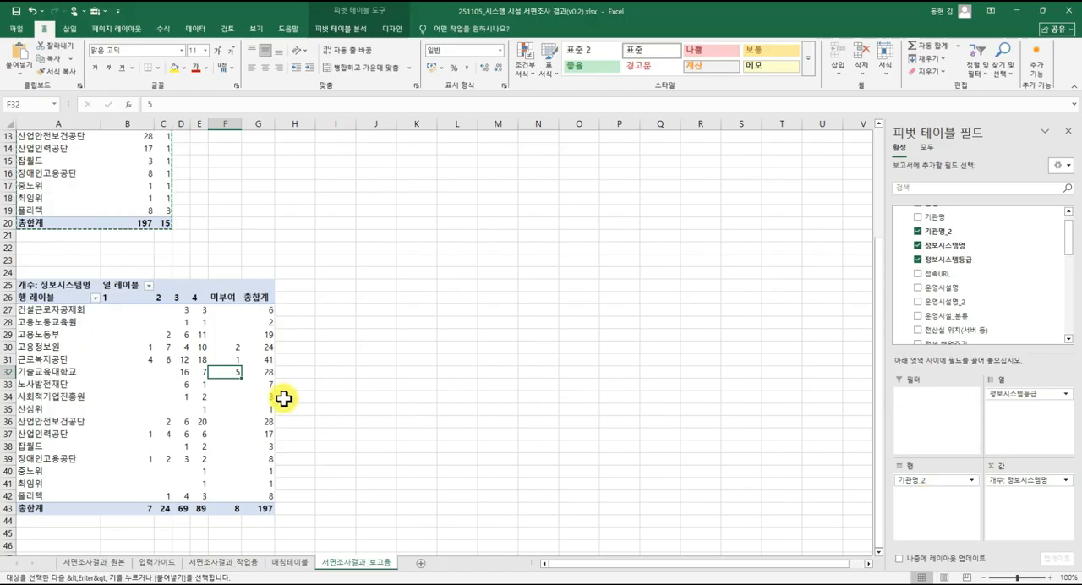
pyautogui.click(174, 384)
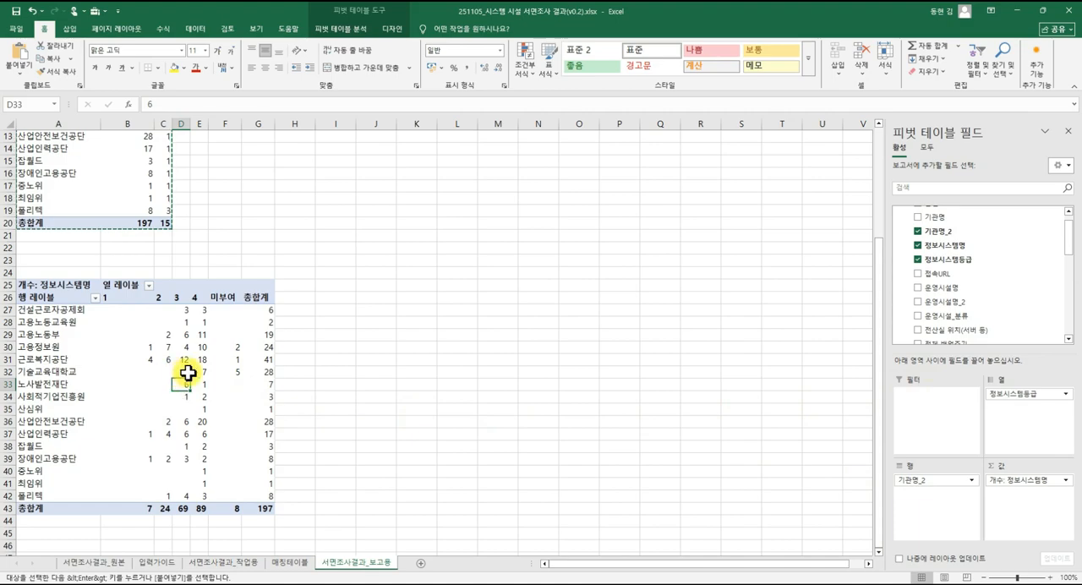
# Add 운영시설_분류 as a report filter of the lower pivot table and filter it to 공공.
pyautogui.scroll(-10, 960, 311)
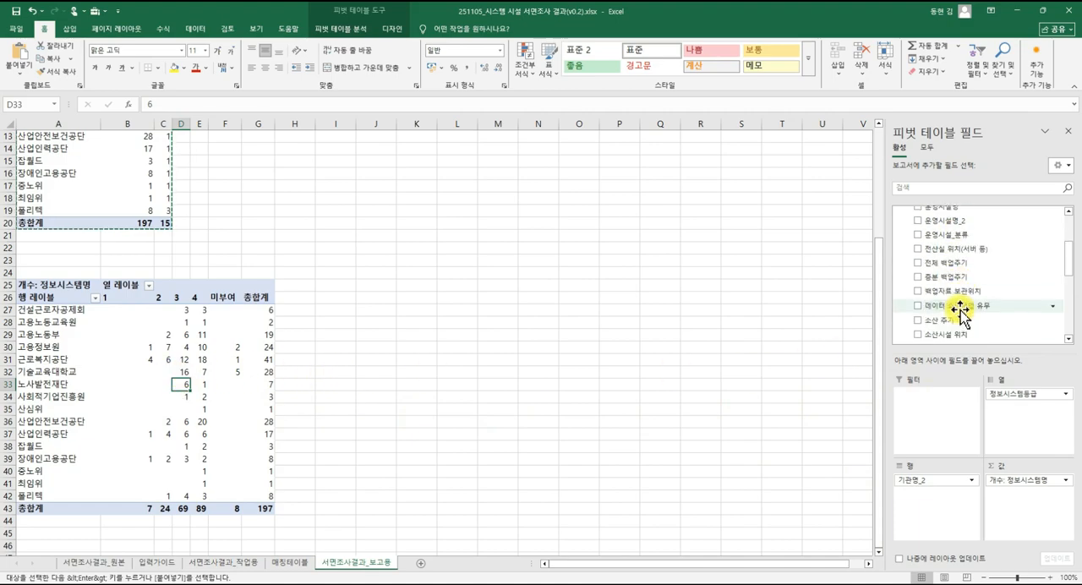
pyautogui.scroll(5, 980, 304)
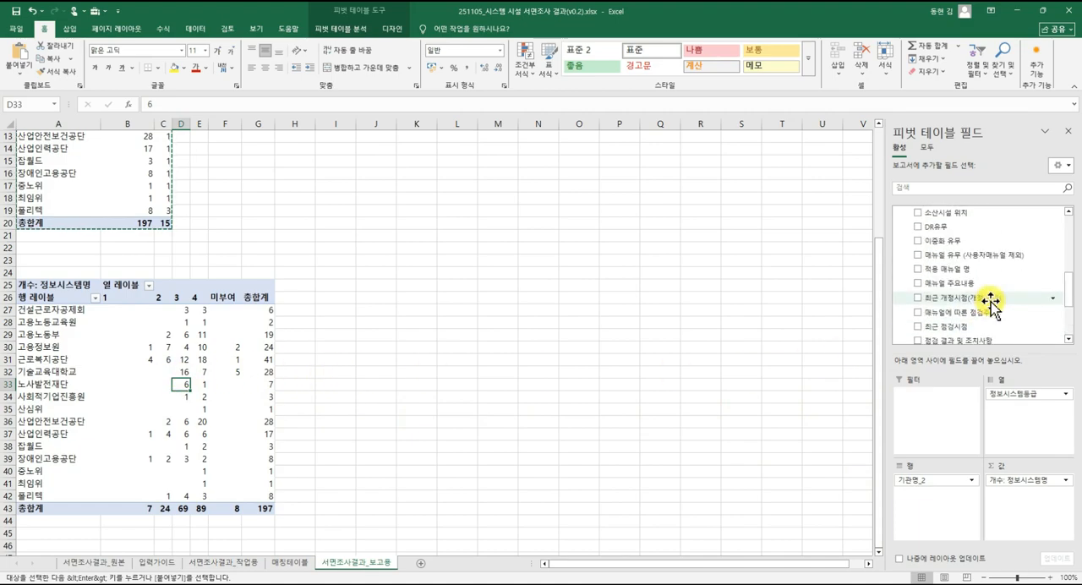
pyautogui.moveTo(962, 249); pyautogui.dragTo(963, 422)
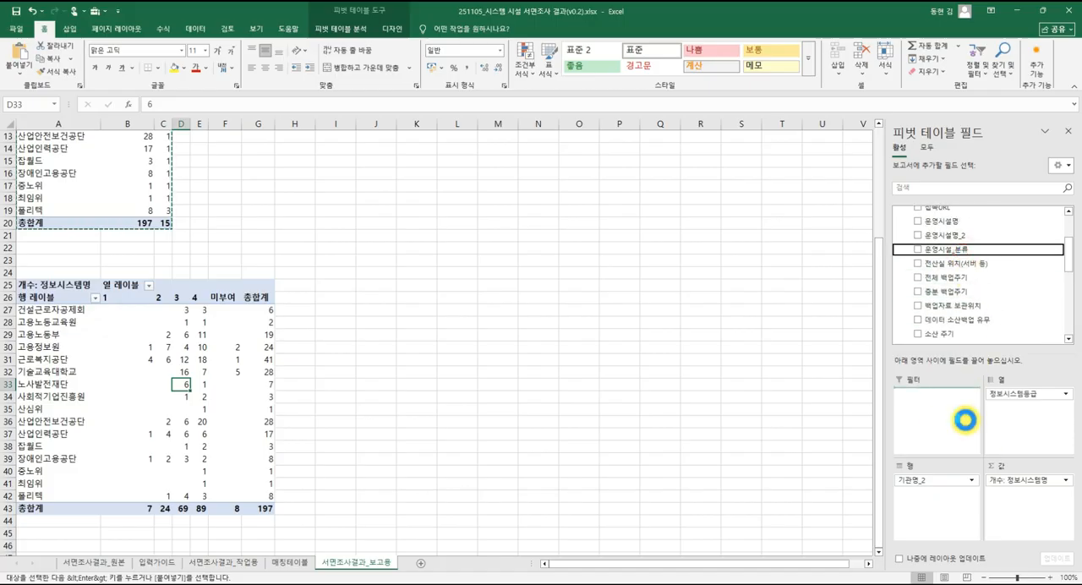
pyautogui.click(148, 263)
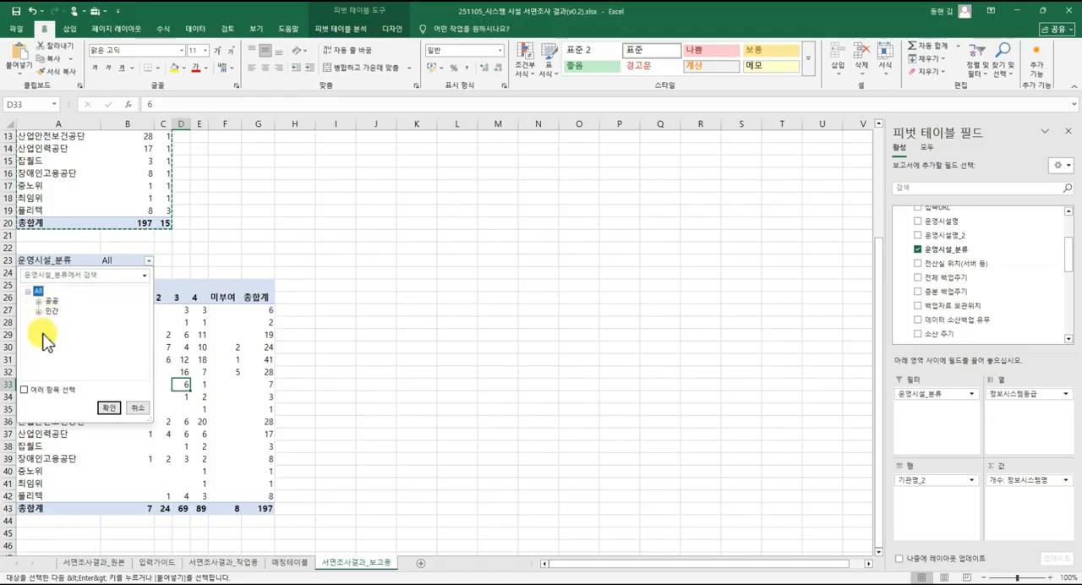
pyautogui.click(49, 300)
pyautogui.click(109, 409)
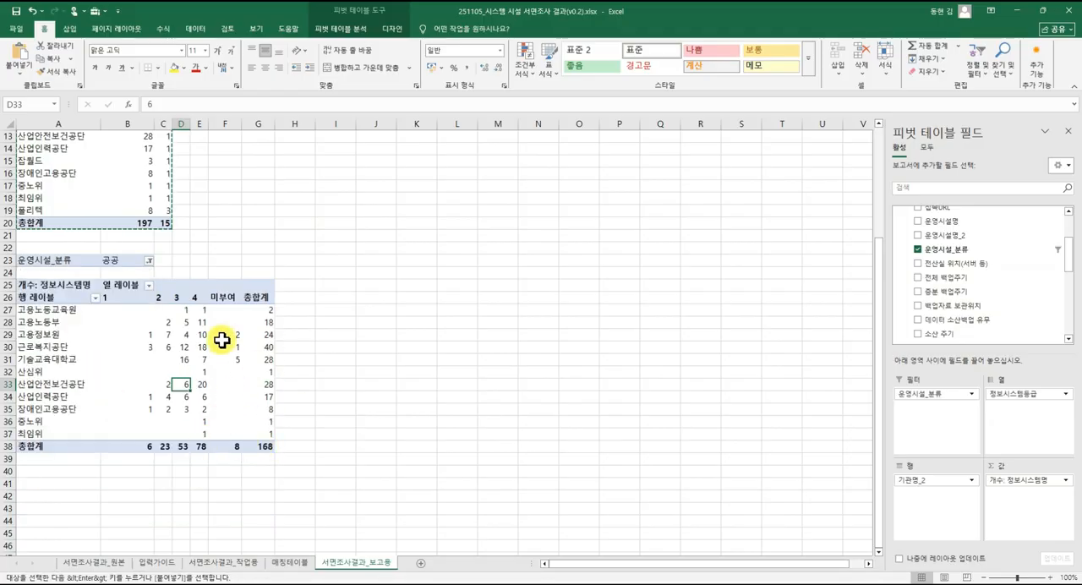
# Switch the 운영시설_분류 report filter to 민간 and remove that field from the lower pivot table.
pyautogui.click(149, 262)
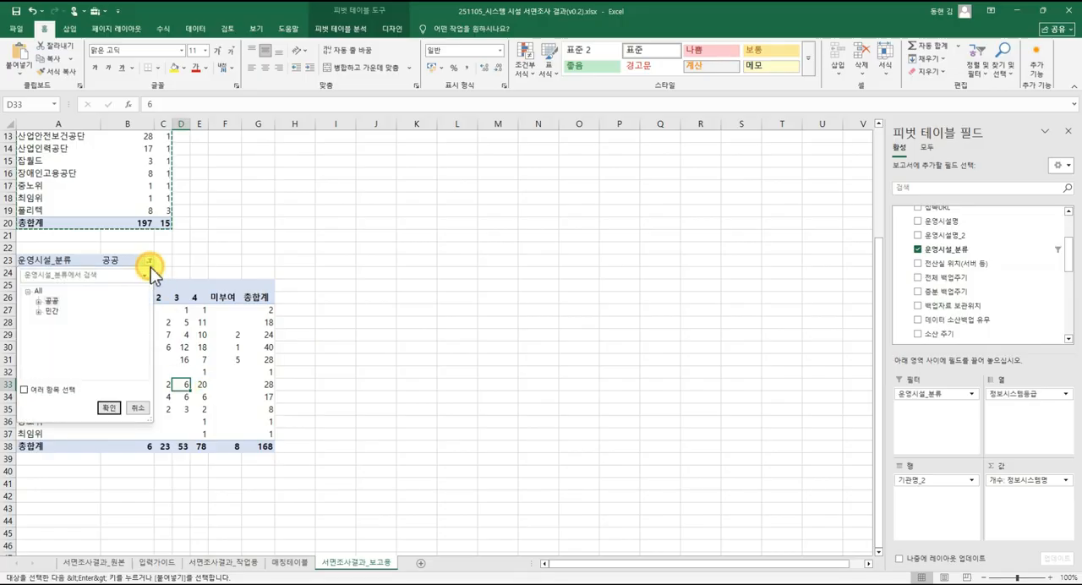
pyautogui.click(50, 311)
pyautogui.click(109, 409)
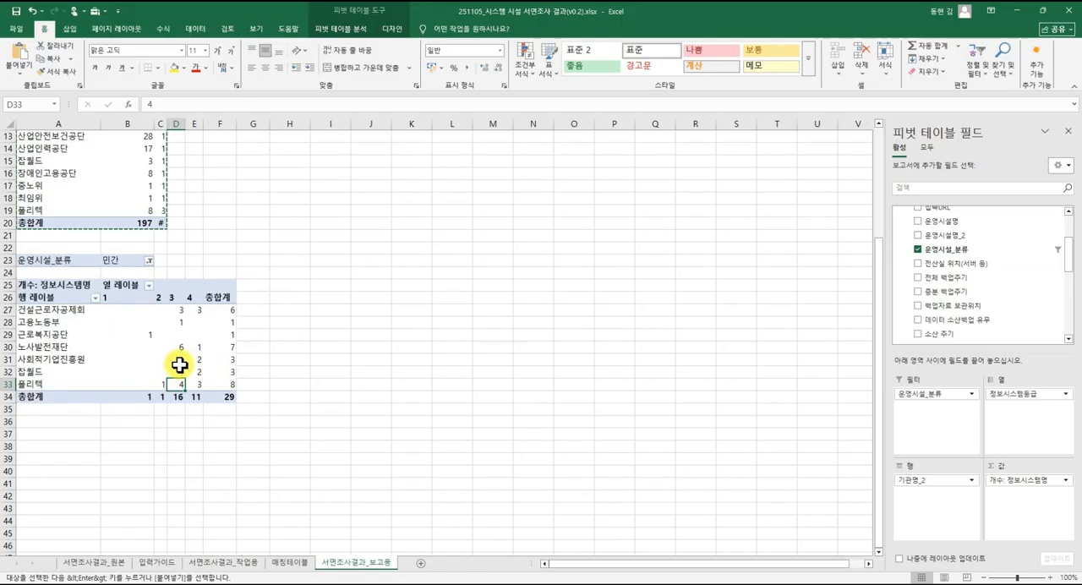
pyautogui.click(149, 260)
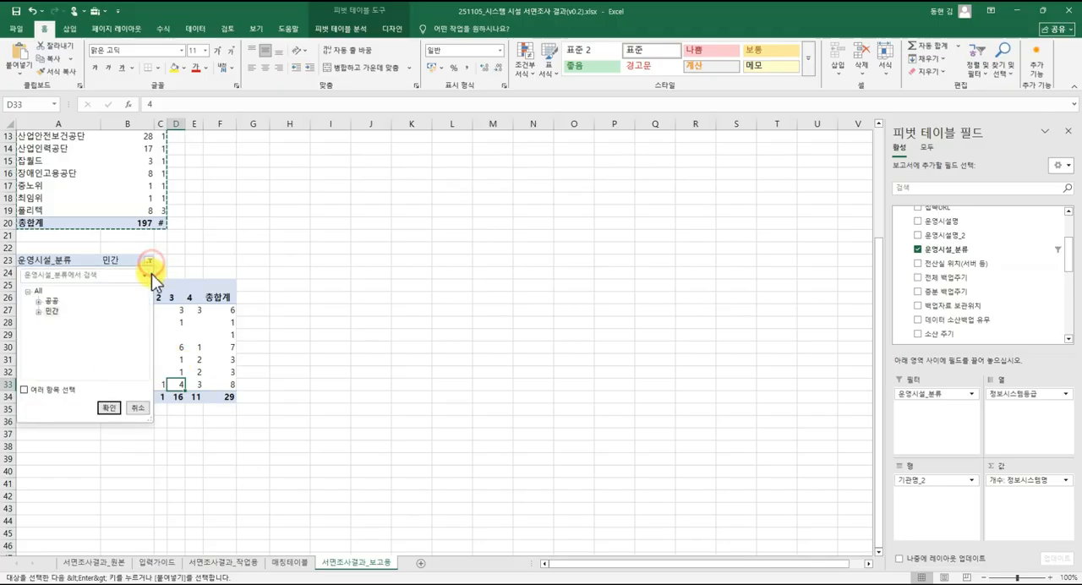
pyautogui.click(499, 295)
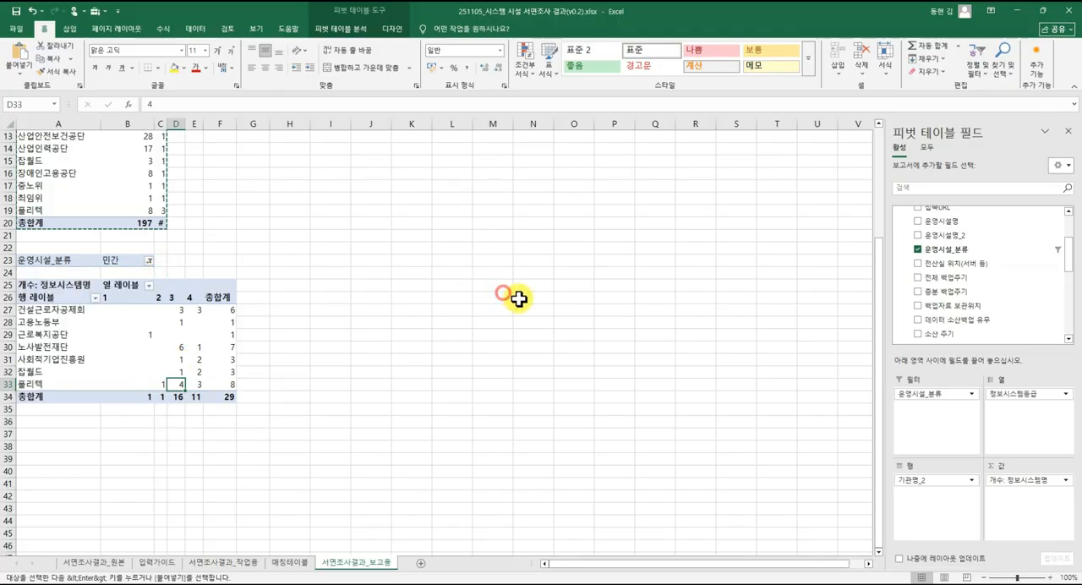
pyautogui.moveTo(897, 388); pyautogui.dragTo(940, 327)
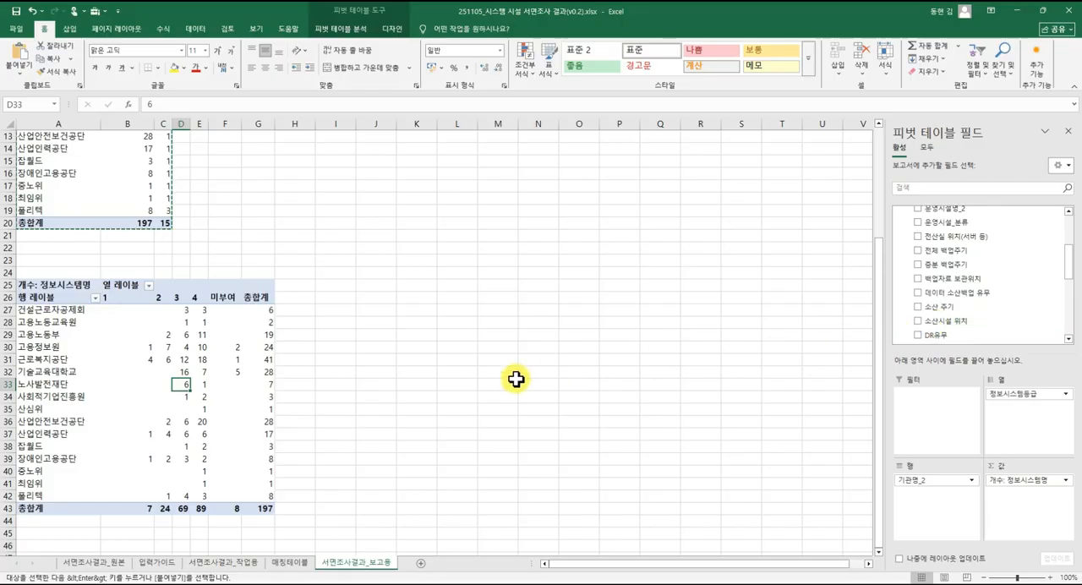
# Clear the 기관명_2 filter in 서면조사결과_작업용 so that rows of all institutions are shown.
pyautogui.click(185, 433)
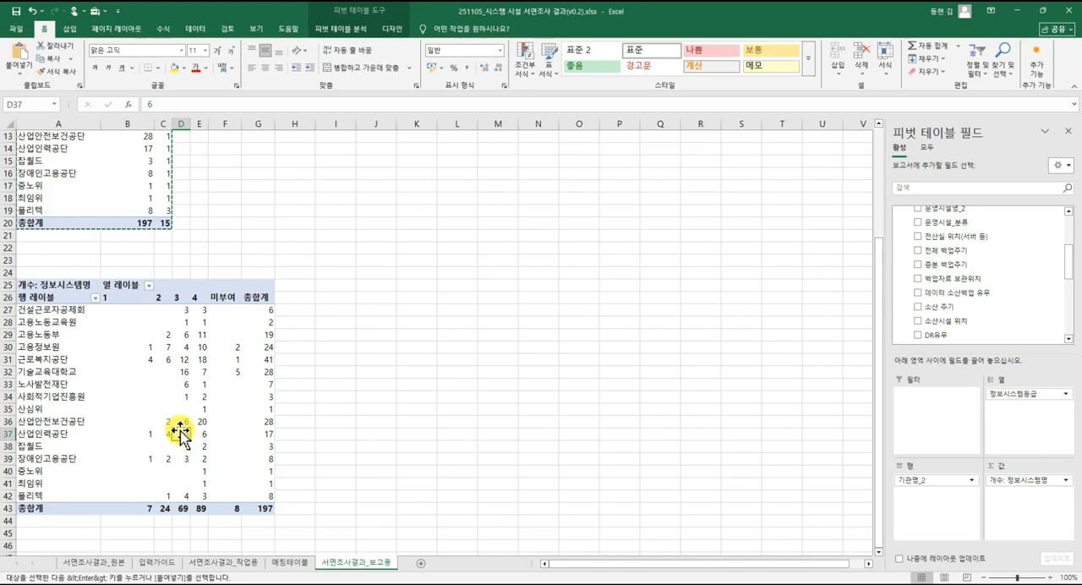
pyautogui.click(224, 562)
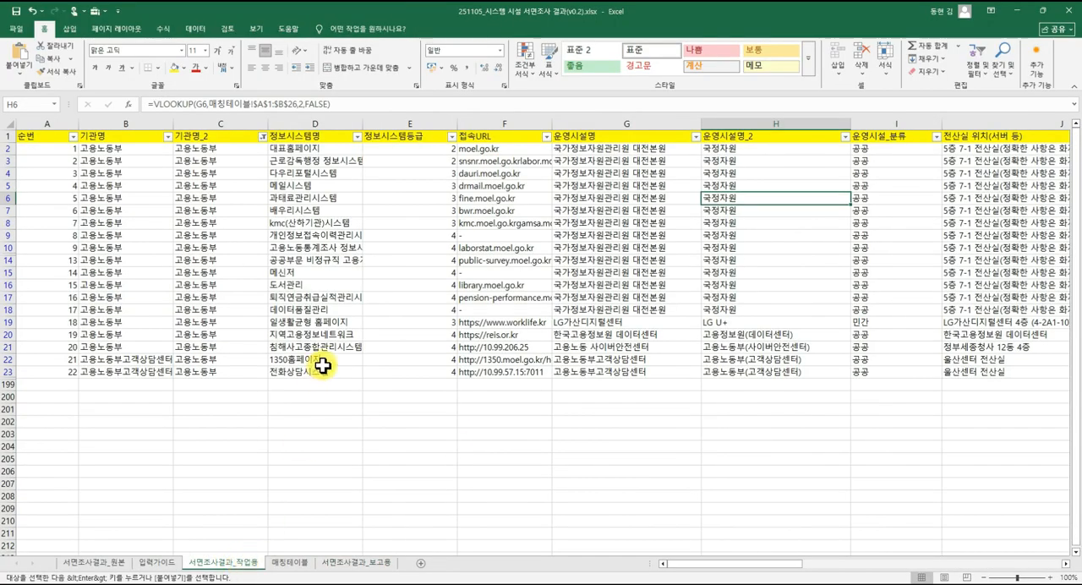
pyautogui.click(575, 184)
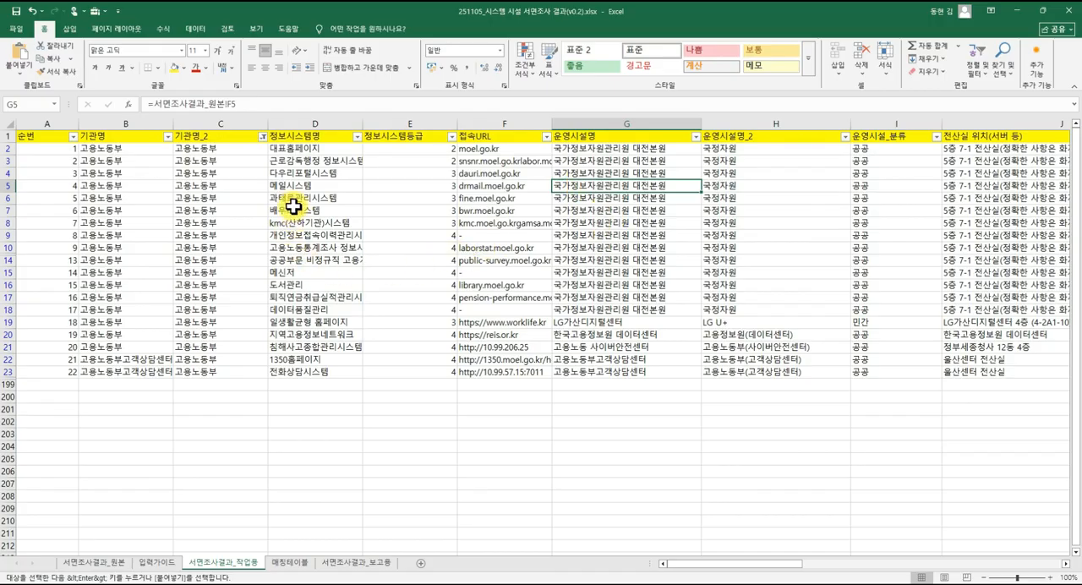
pyautogui.click(262, 137)
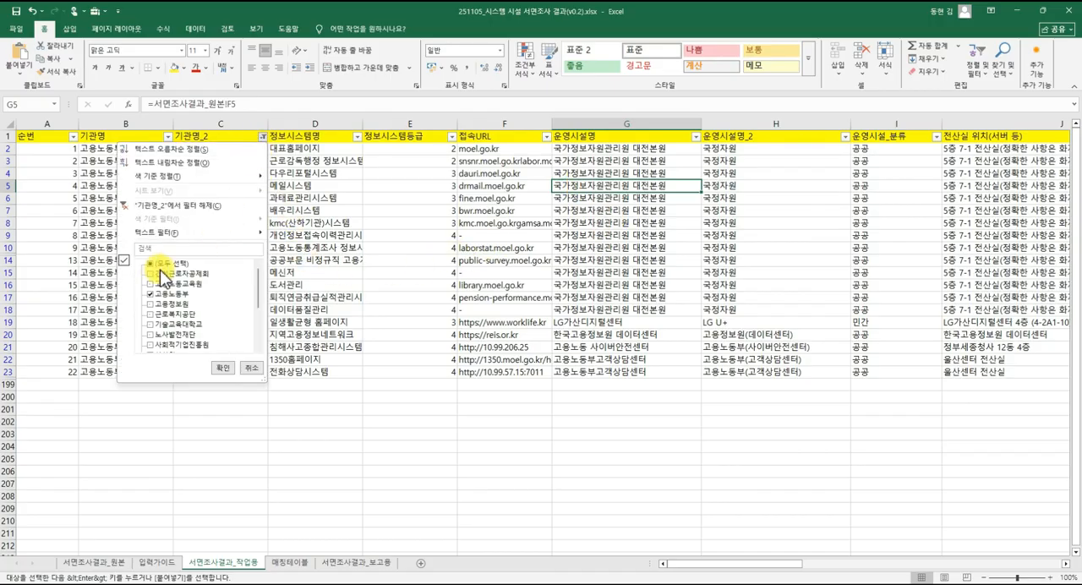
pyautogui.click(220, 366)
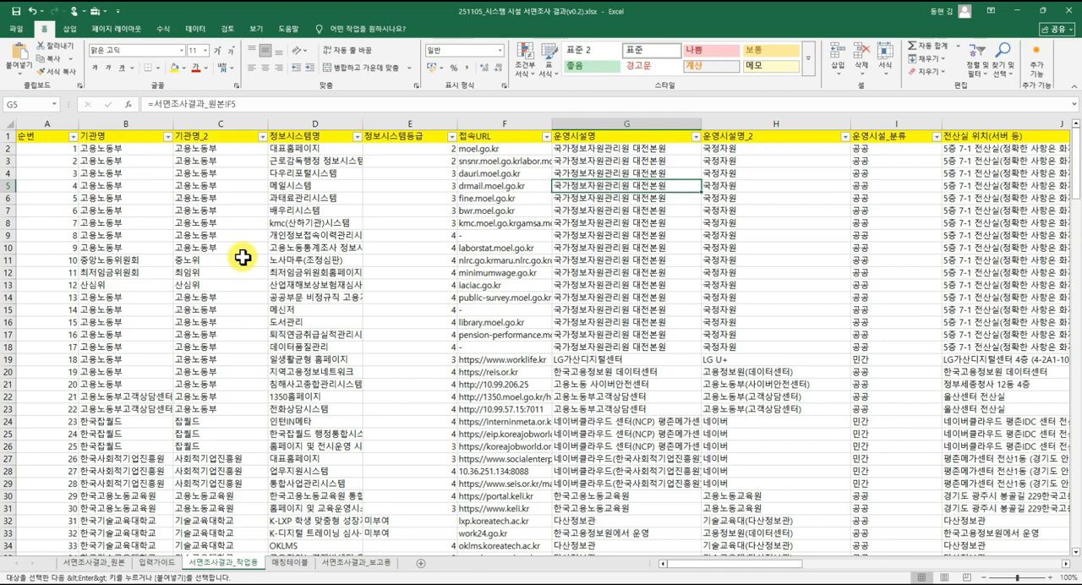
# Return to 서면조사결과_보고용 and insert a 운영시설_분류 slicer for the upper pivot table.
pyautogui.click(356, 562)
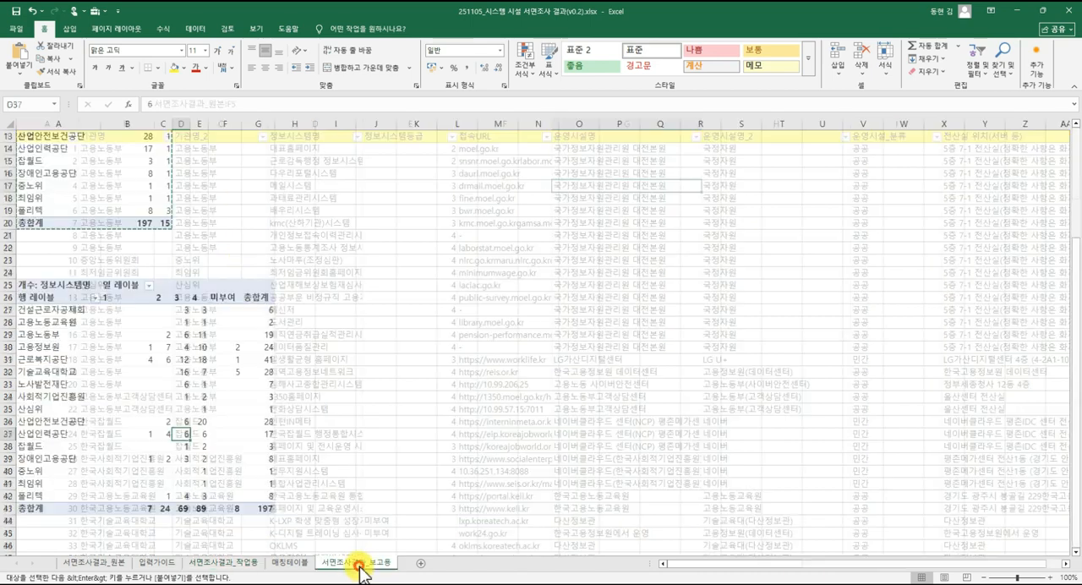
pyautogui.click(203, 397)
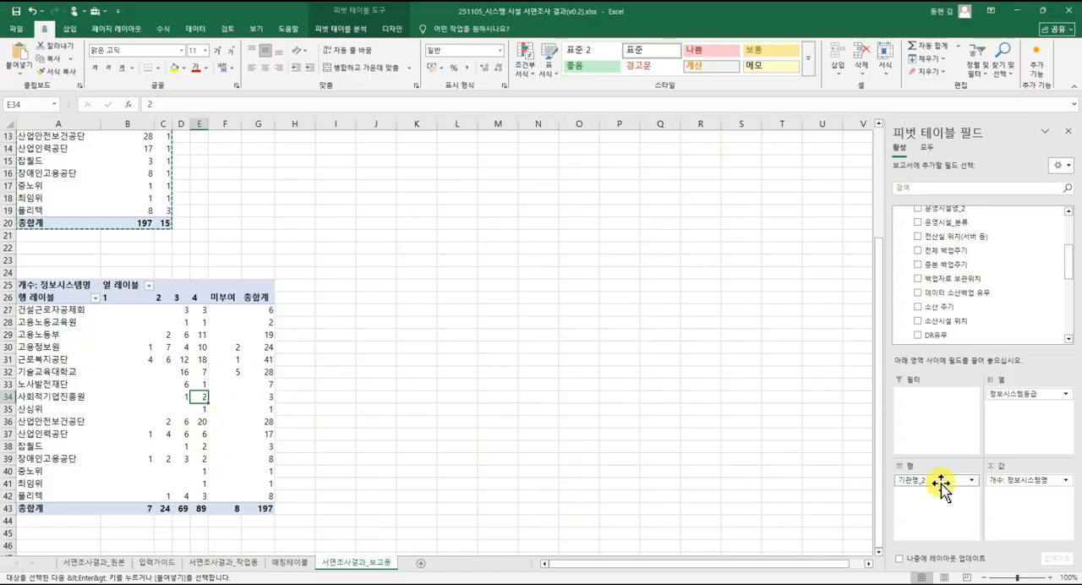
pyautogui.click(181, 446)
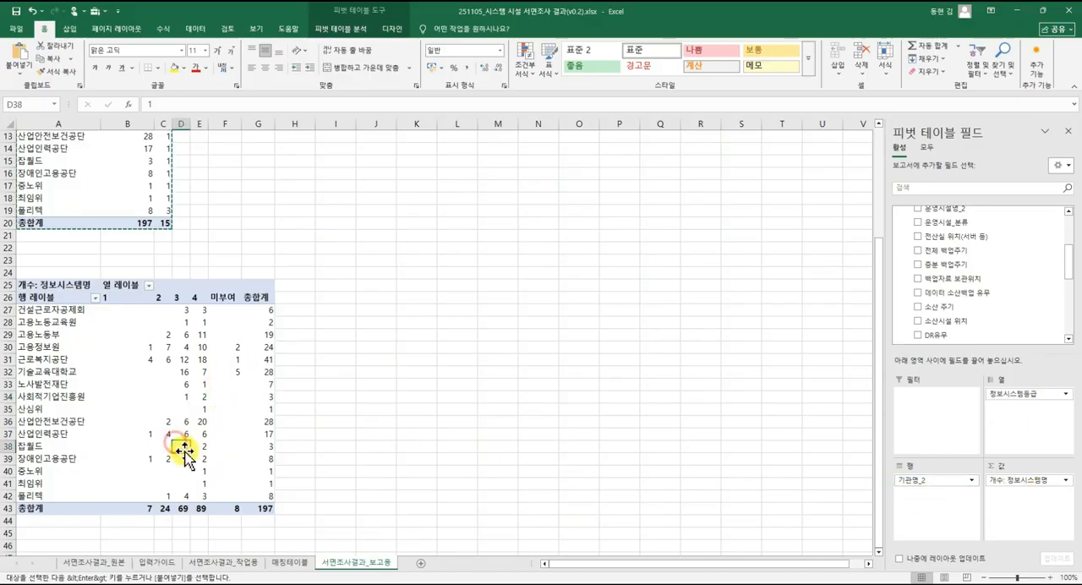
pyautogui.click(305, 369)
pyautogui.click(406, 296)
pyautogui.click(135, 198)
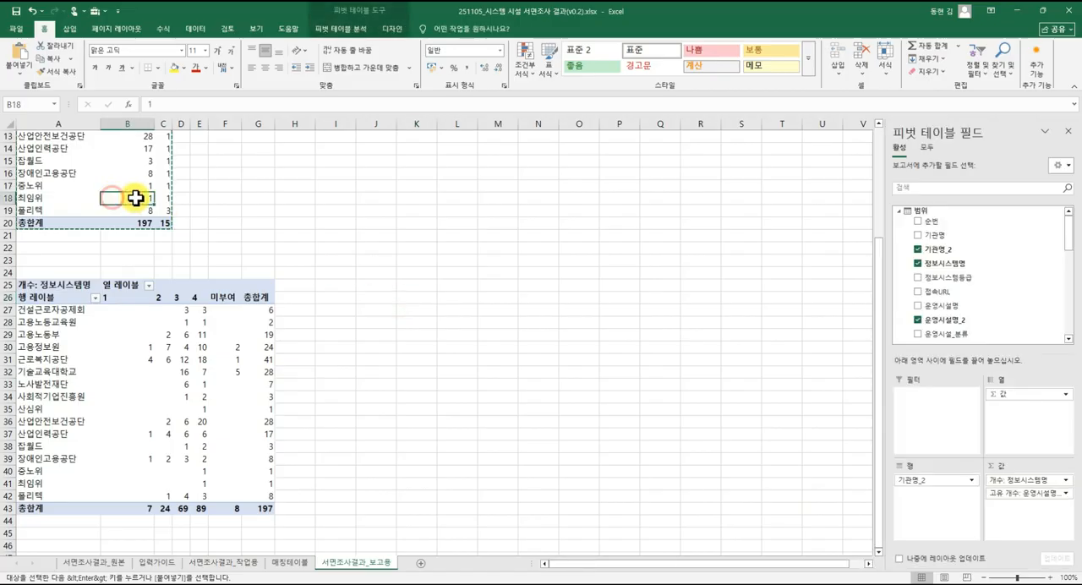
pyautogui.click(358, 29)
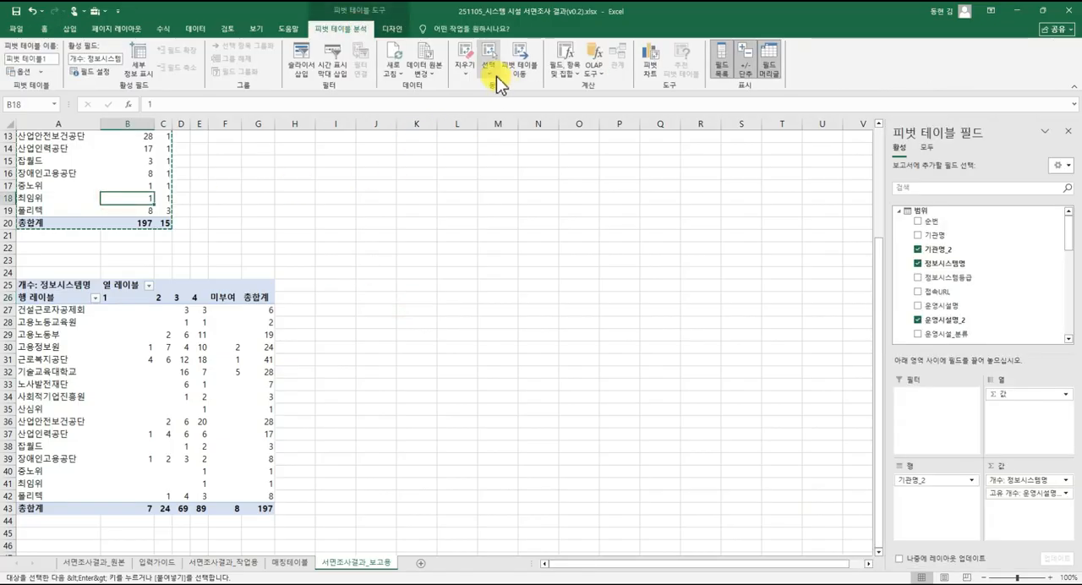
pyautogui.click(301, 64)
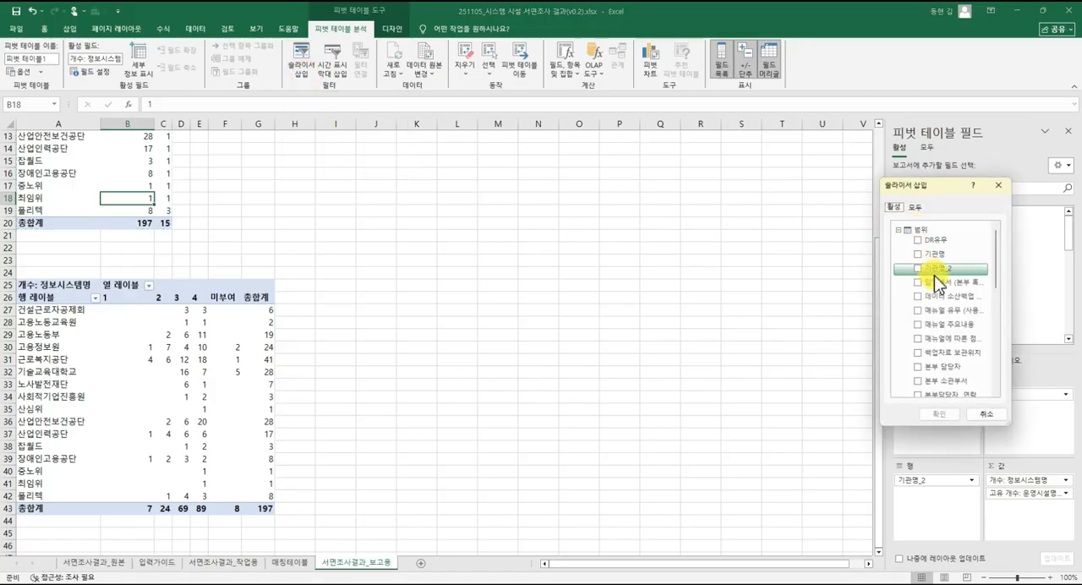
pyautogui.scroll(-7, 938, 287)
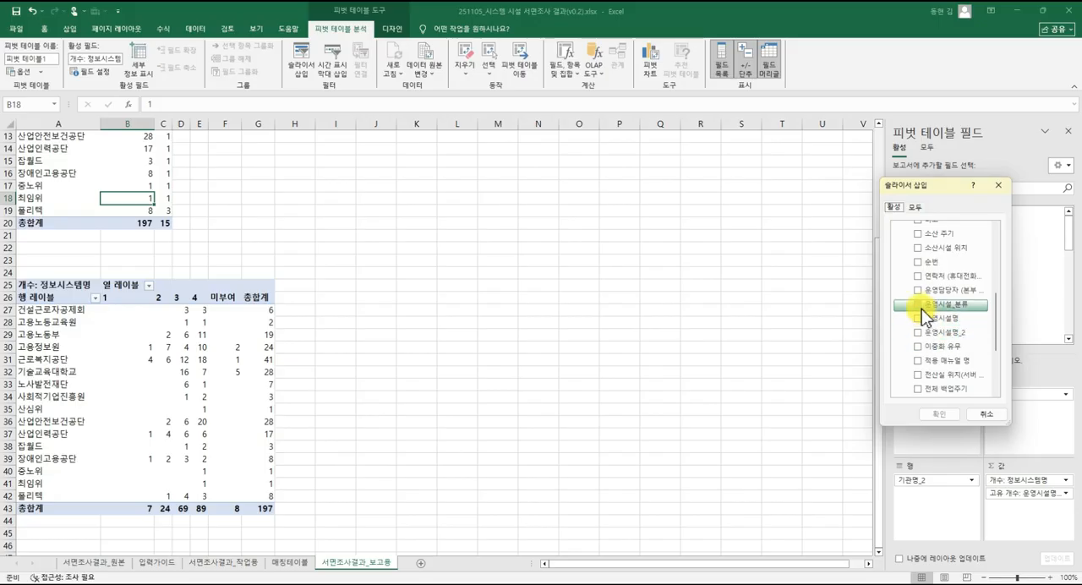
pyautogui.click(919, 304)
pyautogui.click(938, 414)
# Move the 운영시설_분류 slicer beside the upper pivot table, around columns K to M, and filter by 공공 and by 민간 in turn.
pyautogui.click(521, 282)
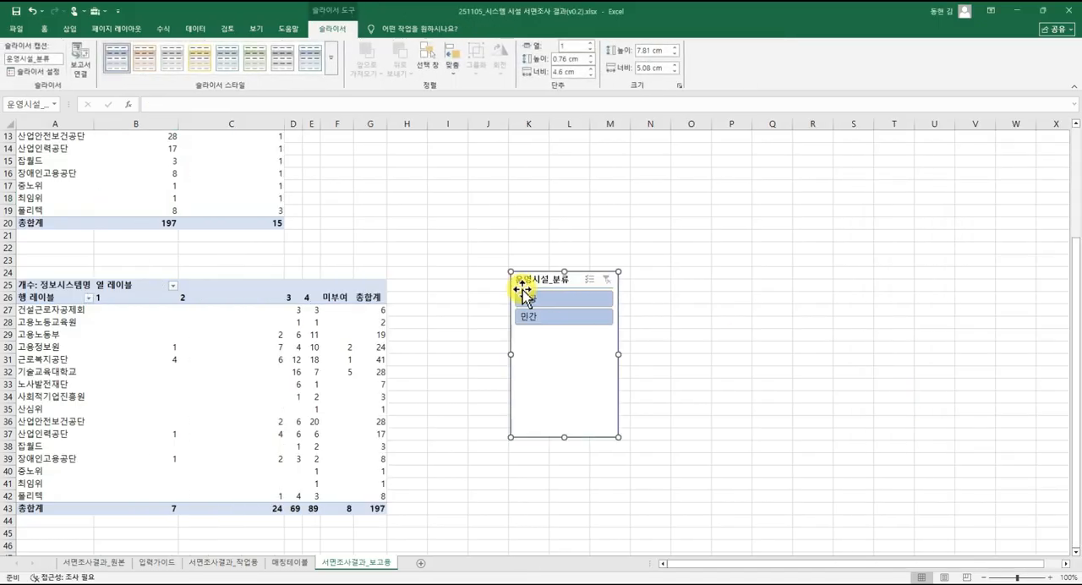
pyautogui.moveTo(550, 280); pyautogui.dragTo(551, 208)
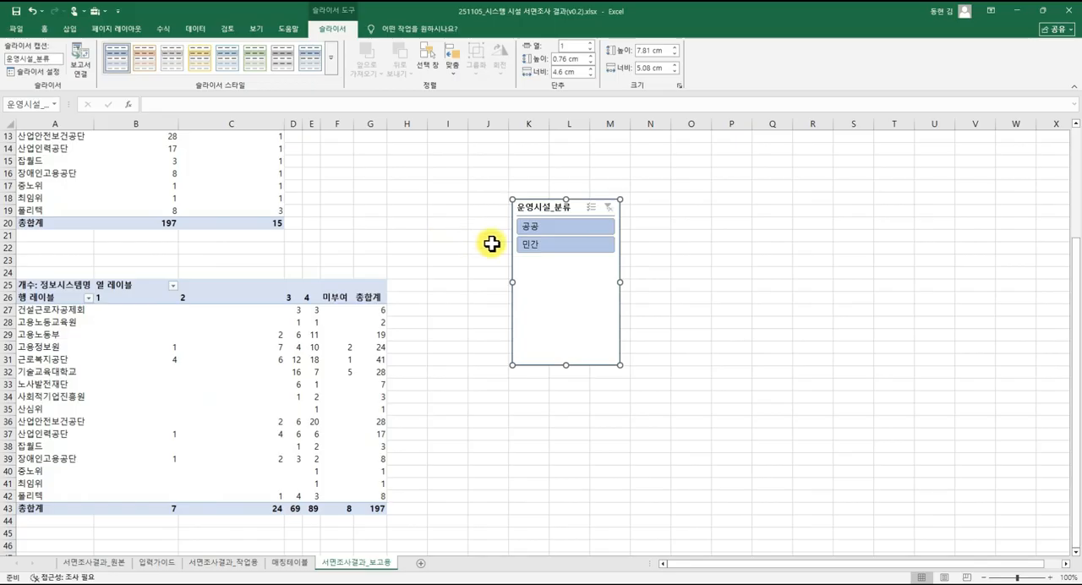
pyautogui.click(649, 260)
pyautogui.scroll(4, 642, 279)
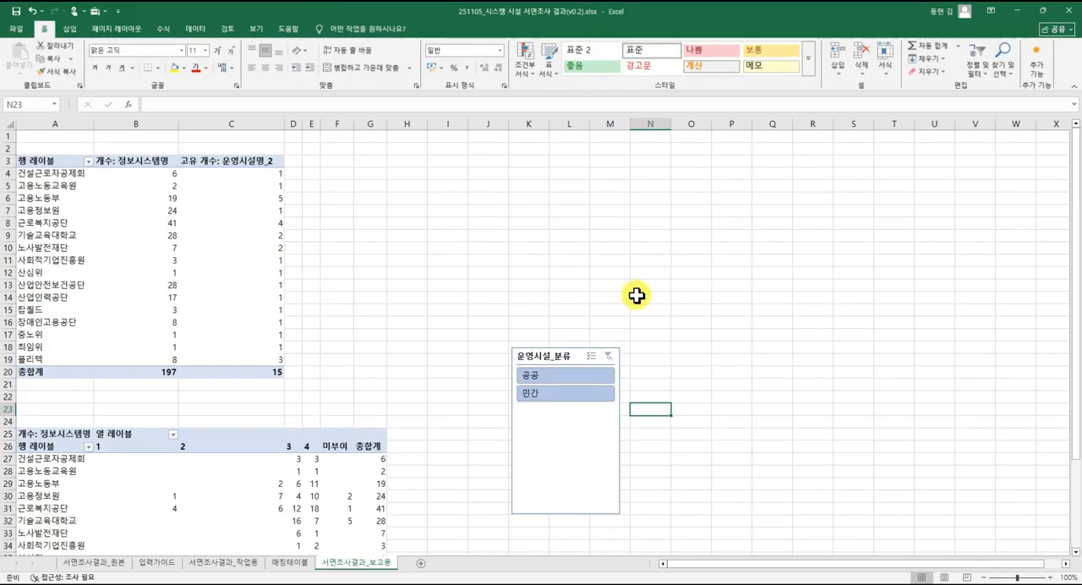
pyautogui.click(567, 357)
pyautogui.moveTo(566, 357); pyautogui.dragTo(556, 175)
pyautogui.click(556, 200)
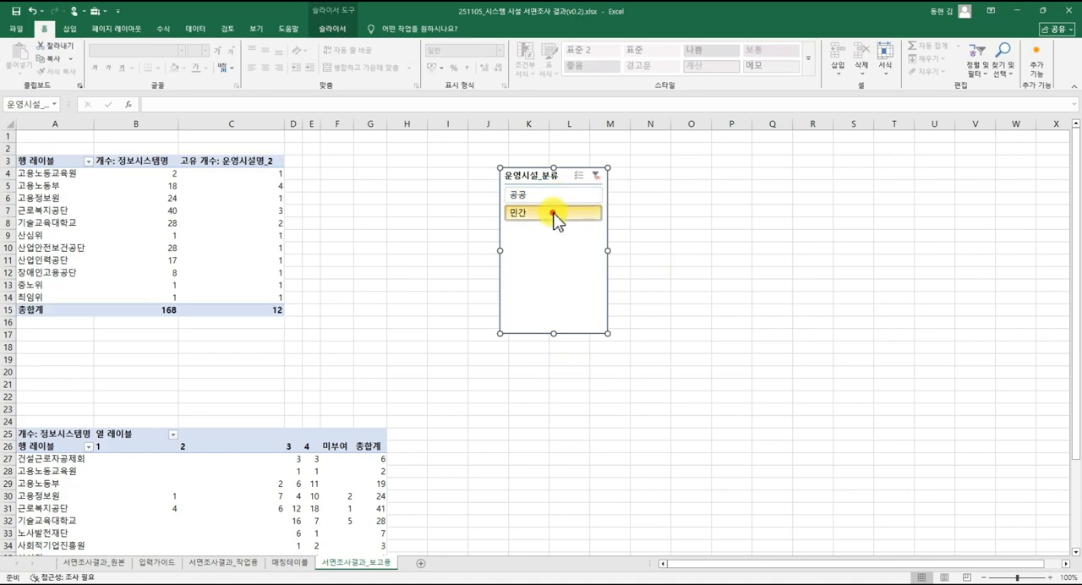
pyautogui.click(551, 213)
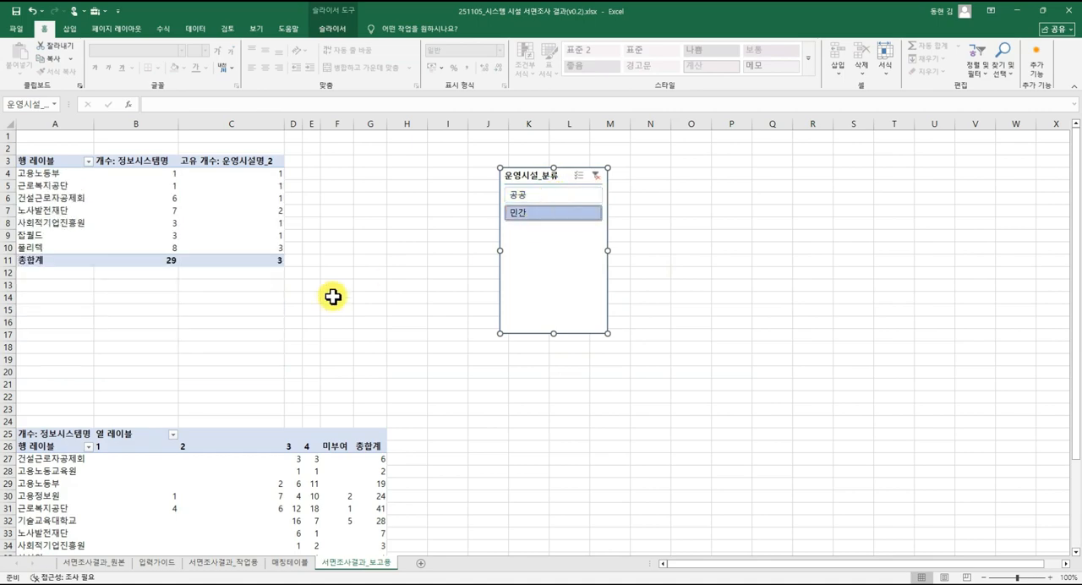
# Shorten the 운영시설_분류 slicer to end around row 8 and switch it between 공공 and 민간, finishing on 민간.
pyautogui.click(532, 201)
pyautogui.click(533, 211)
pyautogui.click(535, 196)
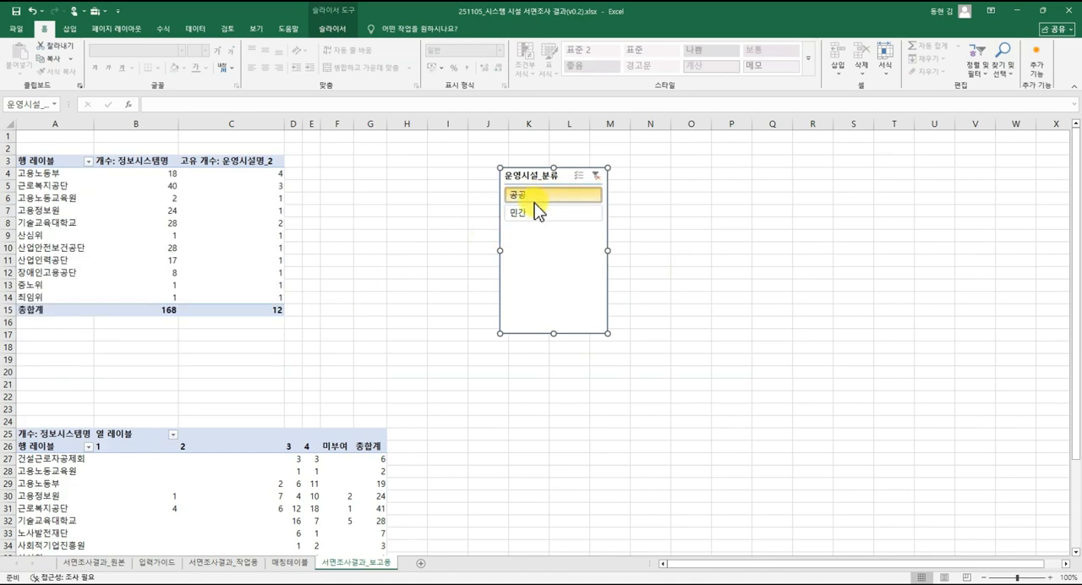
pyautogui.click(539, 212)
pyautogui.moveTo(555, 333); pyautogui.dragTo(563, 230)
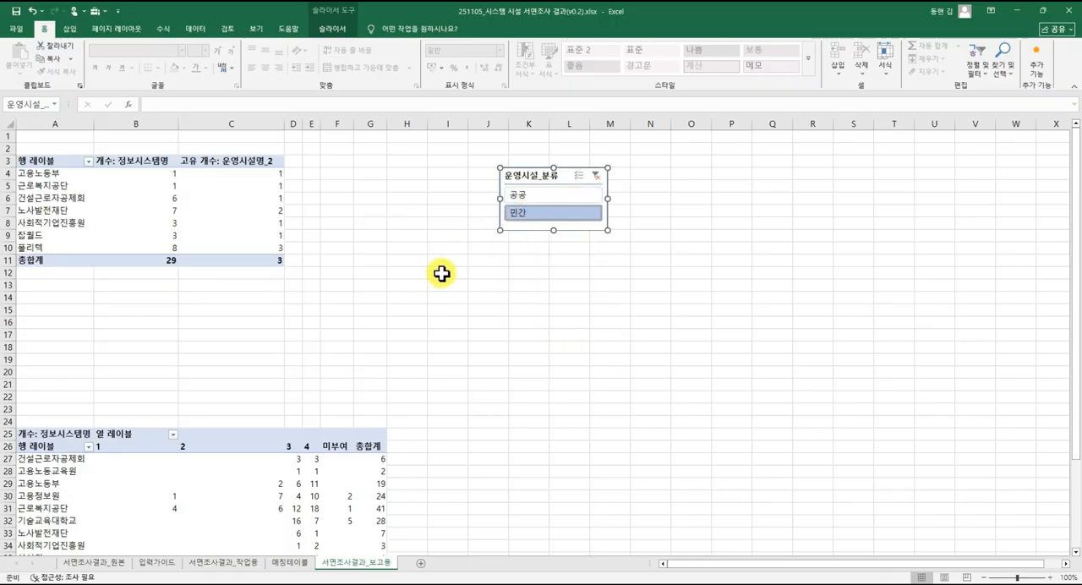
pyautogui.click(414, 272)
pyautogui.click(525, 259)
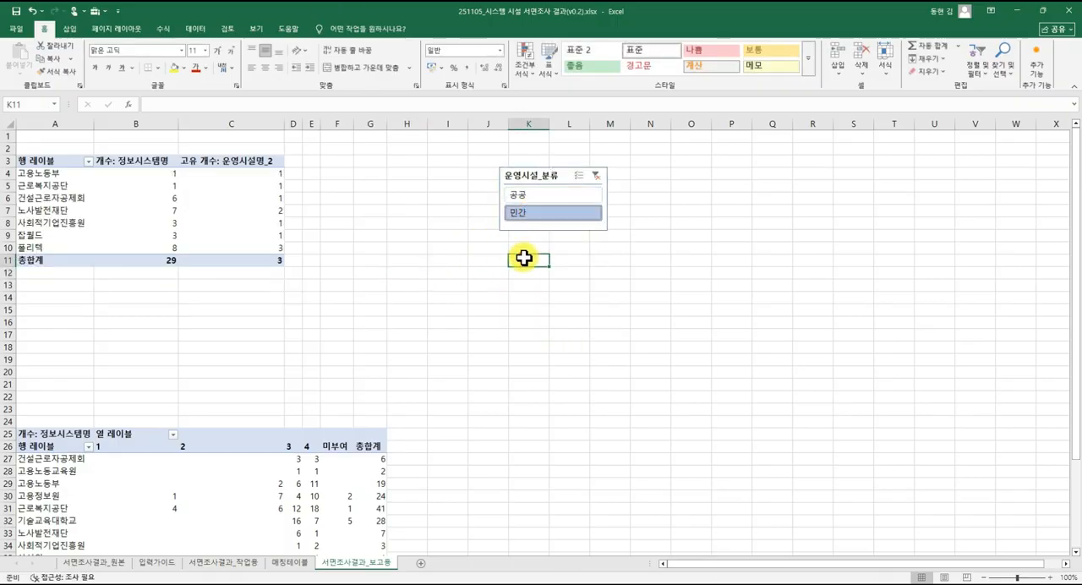
pyautogui.click(519, 196)
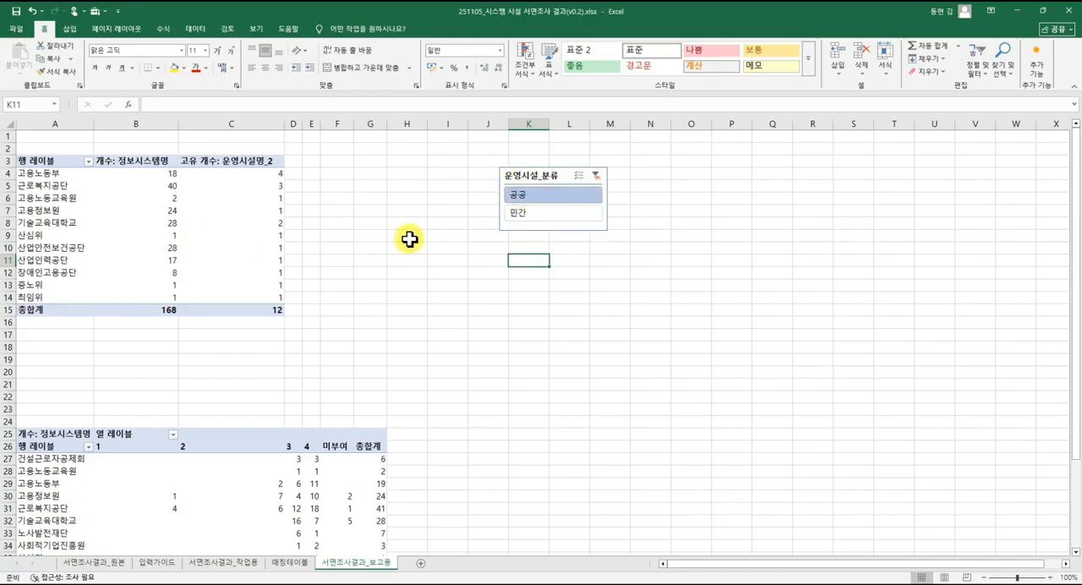
pyautogui.click(525, 215)
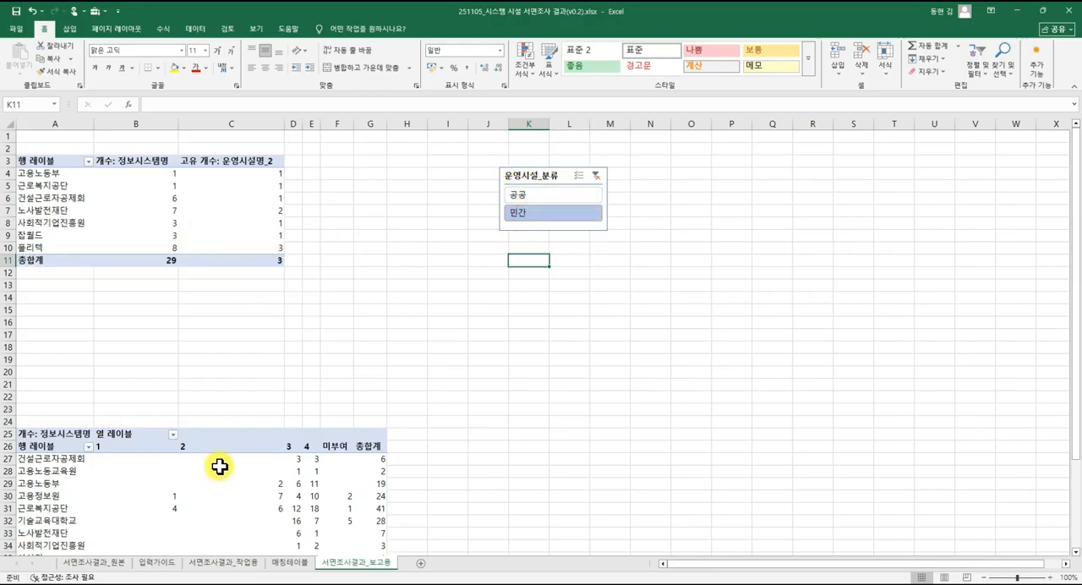
# Connect the 운영시설_분류 slicer to 피벗 테이블2 as well through its report connections.
pyautogui.rightClick(545, 176)
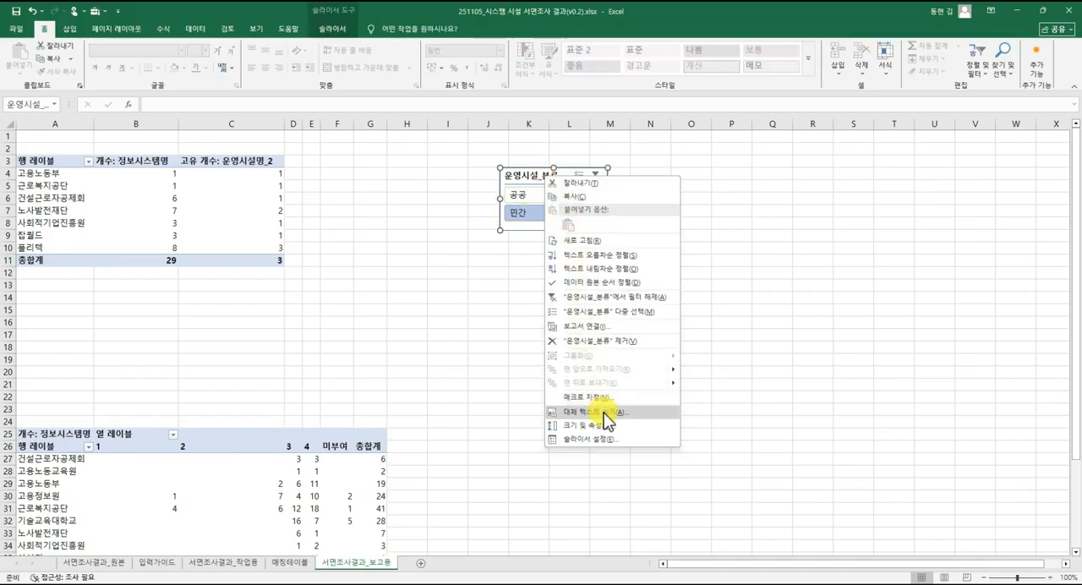
pyautogui.click(638, 329)
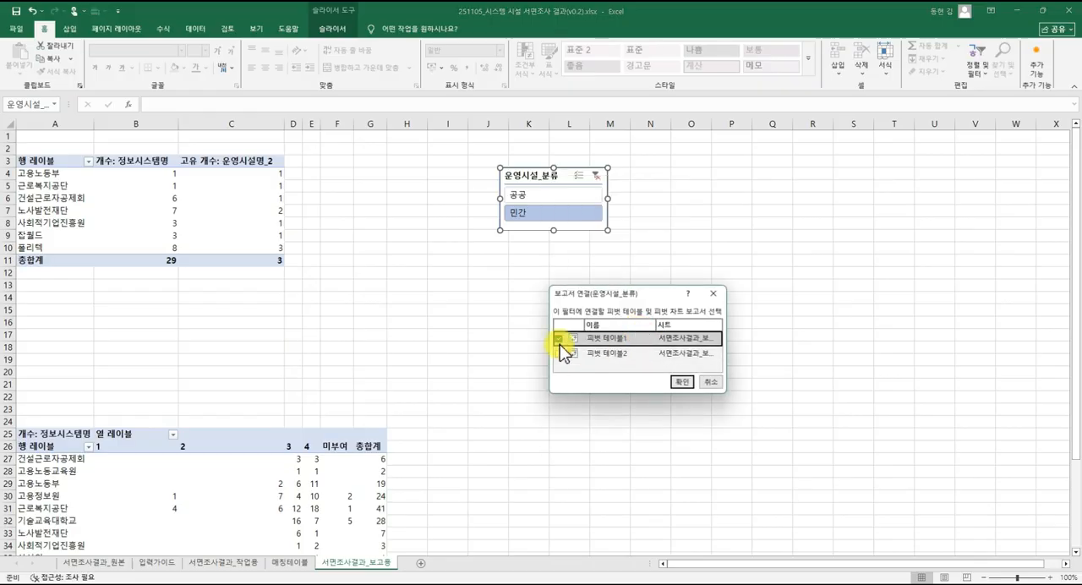
pyautogui.click(559, 353)
pyautogui.click(682, 381)
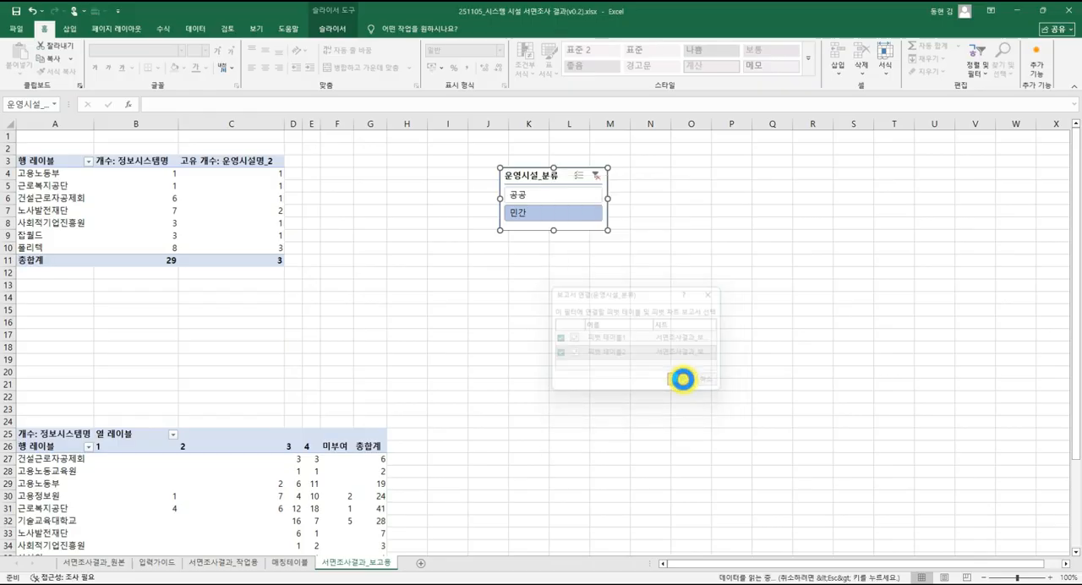
# Filter both pivot tables by 공공 and 민간 in turn with the 운영시설_분류 slicer, ending on 민간.
pyautogui.click(558, 192)
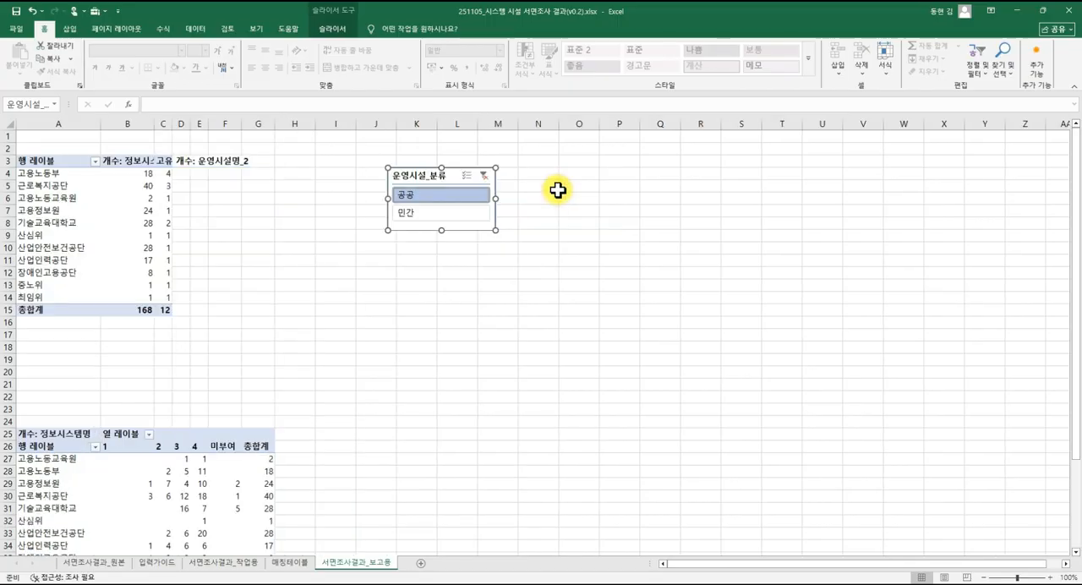
pyautogui.click(459, 218)
pyautogui.click(454, 198)
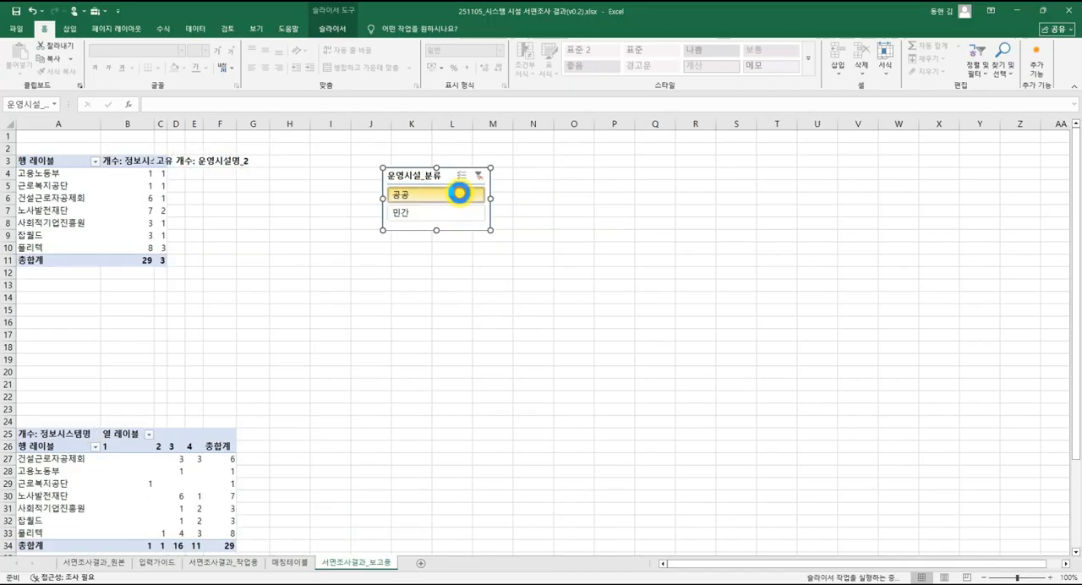
pyautogui.click(457, 216)
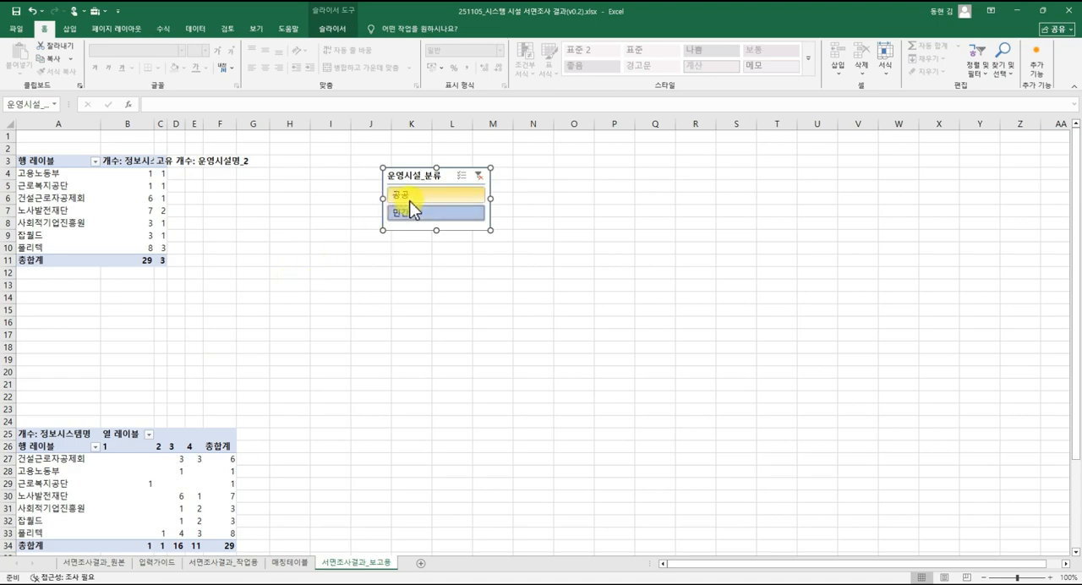
# Insert a 기관명_2 slicer for the upper pivot table and place it just below the 운영시설_분류 slicer.
pyautogui.click(135, 209)
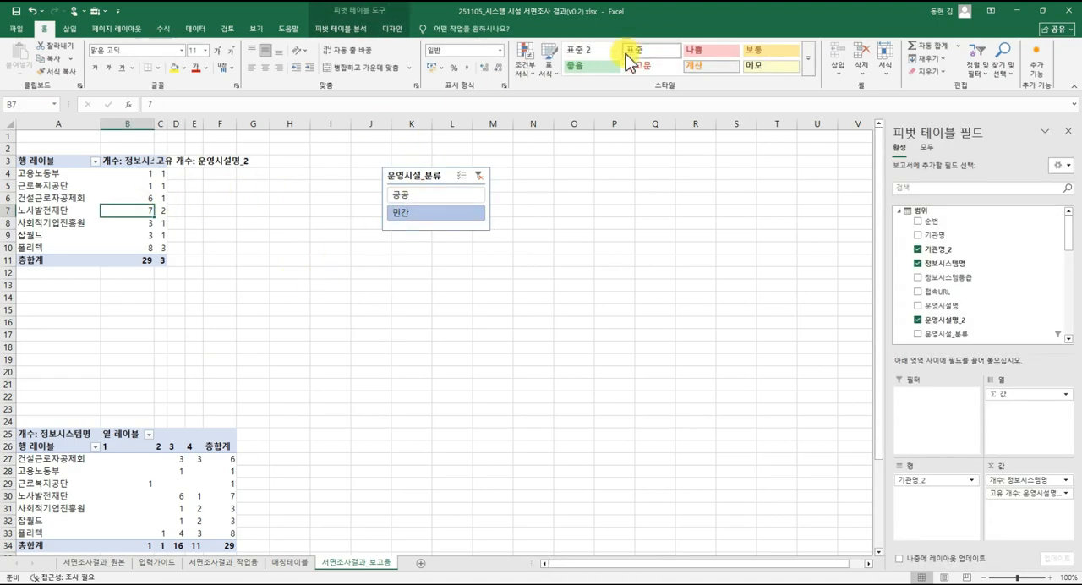
pyautogui.click(342, 28)
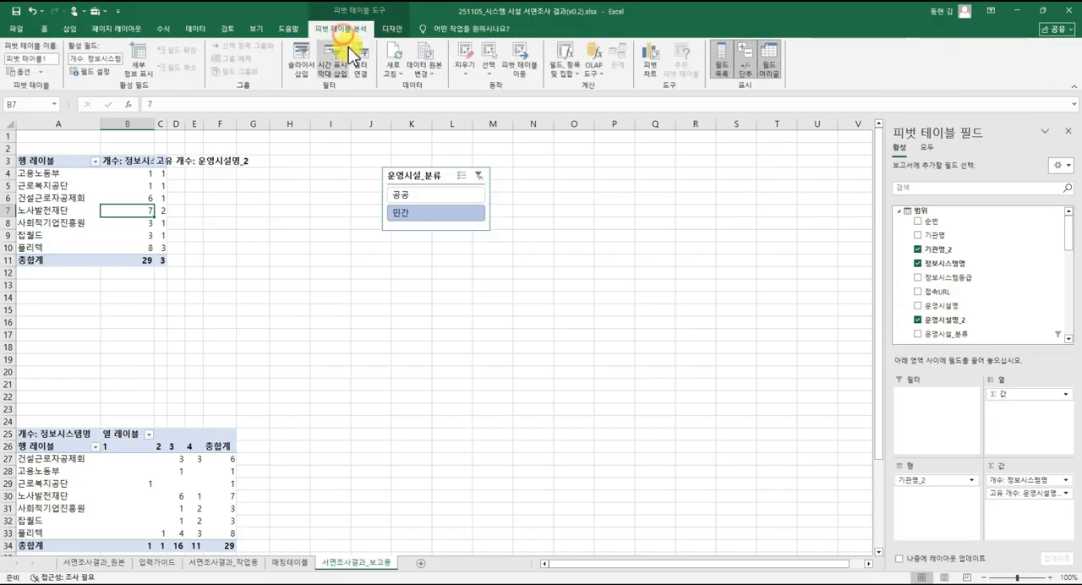
pyautogui.click(317, 80)
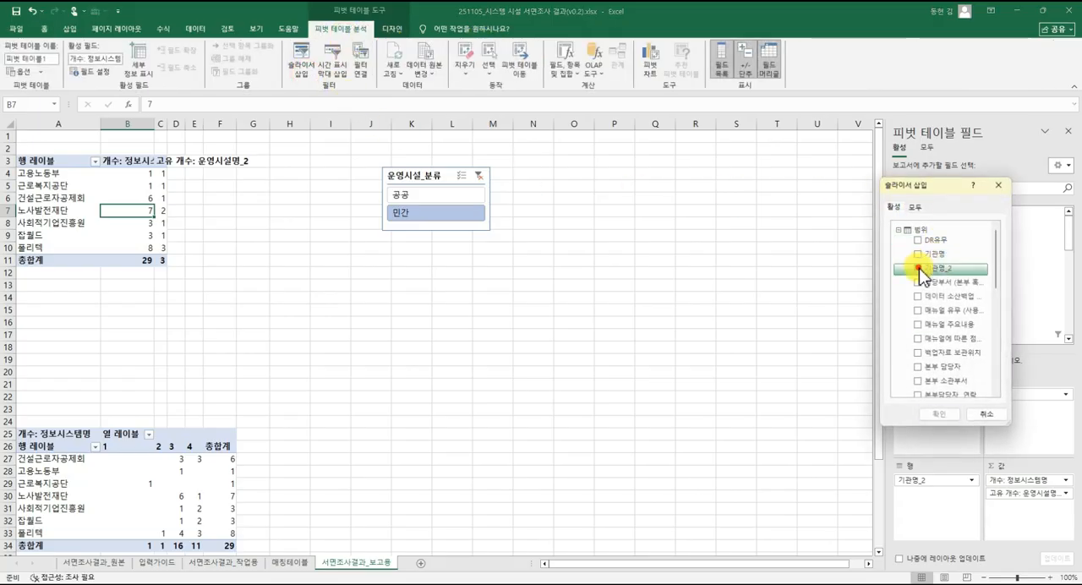
pyautogui.click(919, 268)
pyautogui.click(938, 414)
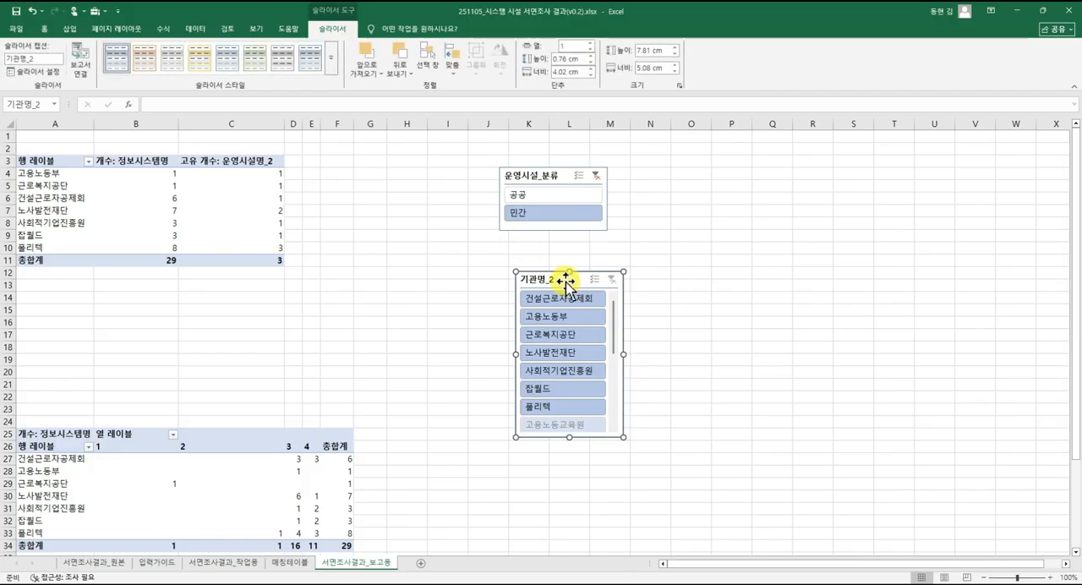
pyautogui.moveTo(565, 282); pyautogui.dragTo(546, 270)
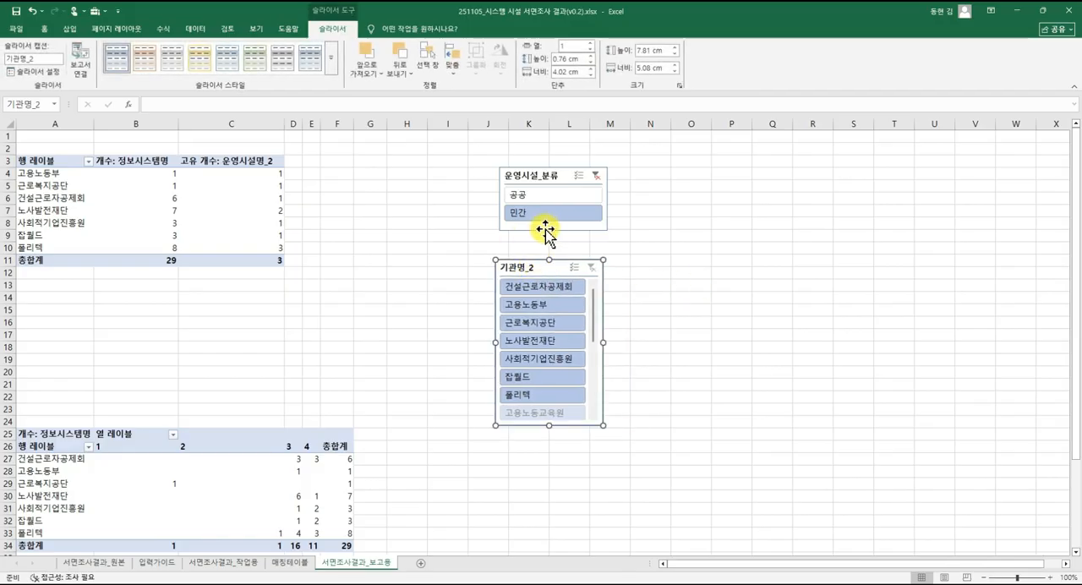
# Filter the 기관명_2 slicer by 건설근로자공제회 and switch the 운영시설_분류 slicer to 공공 and back to 민간.
pyautogui.click(545, 287)
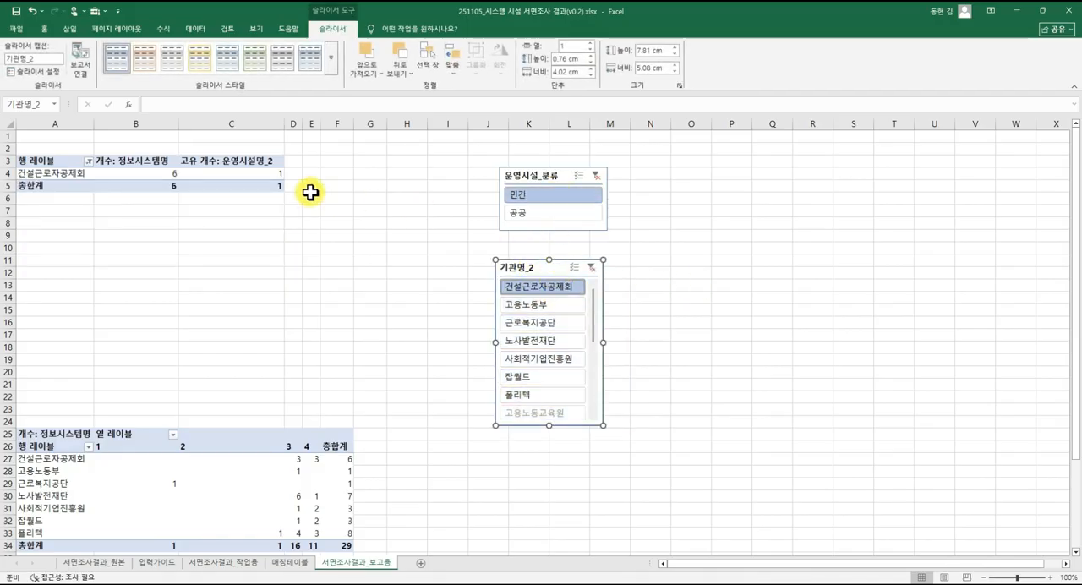
pyautogui.click(541, 213)
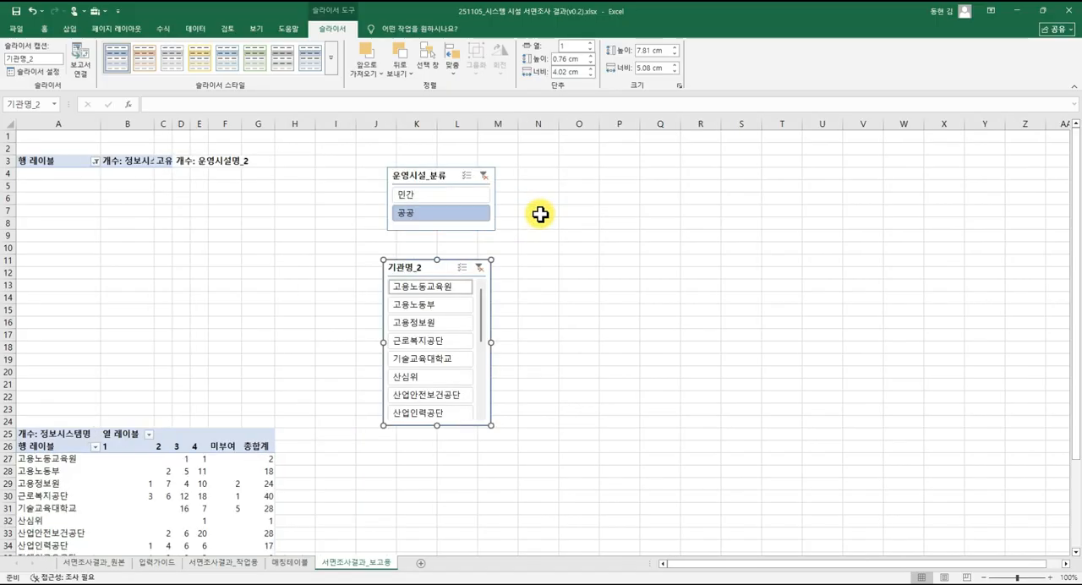
pyautogui.click(483, 197)
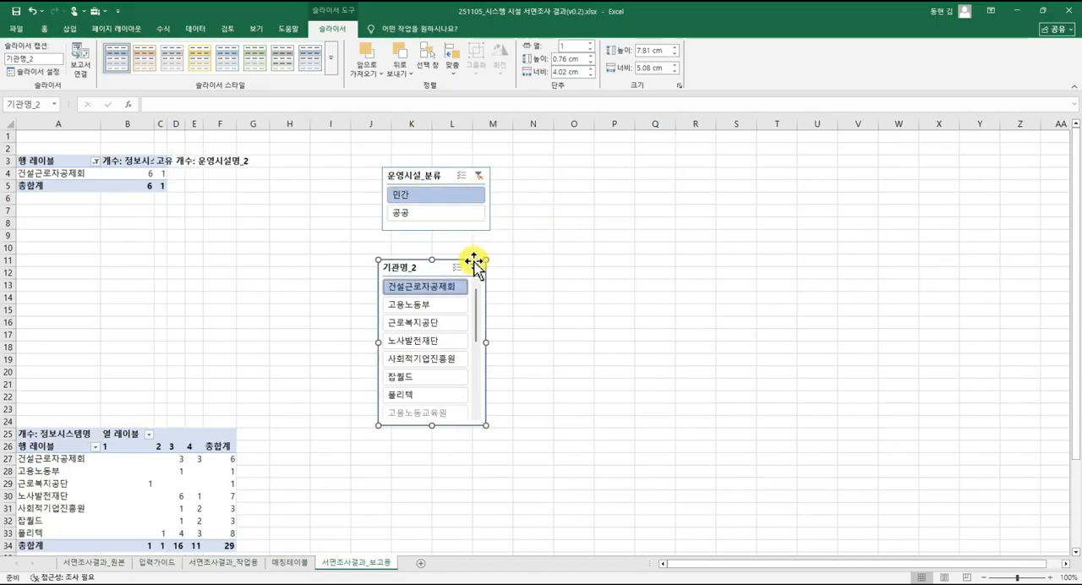
# Connect the 기관명_2 slicer to 피벗 테이블2 as well through its report connections.
pyautogui.rightClick(433, 270)
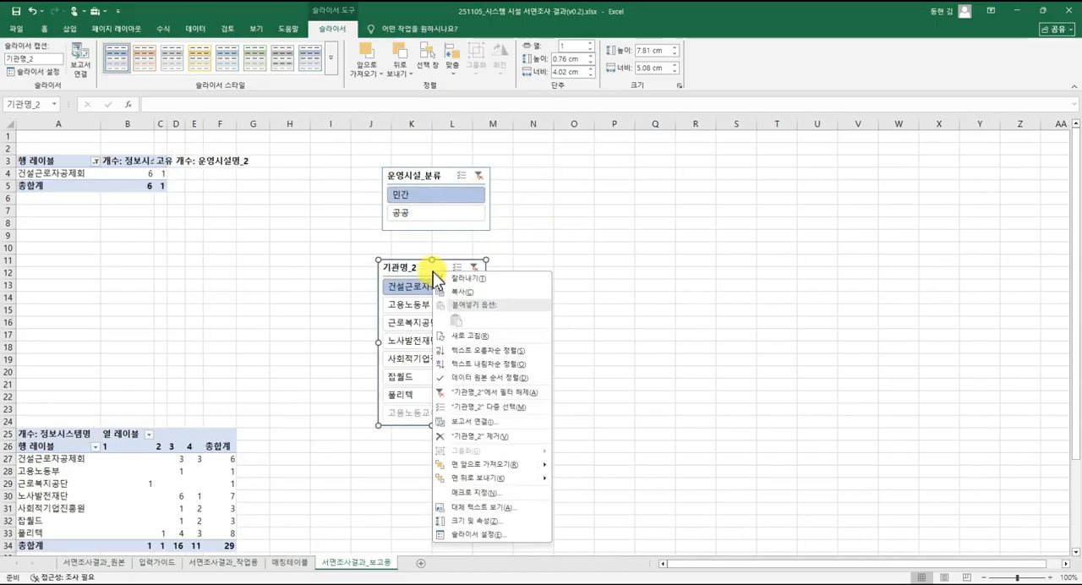
pyautogui.click(507, 421)
pyautogui.click(425, 446)
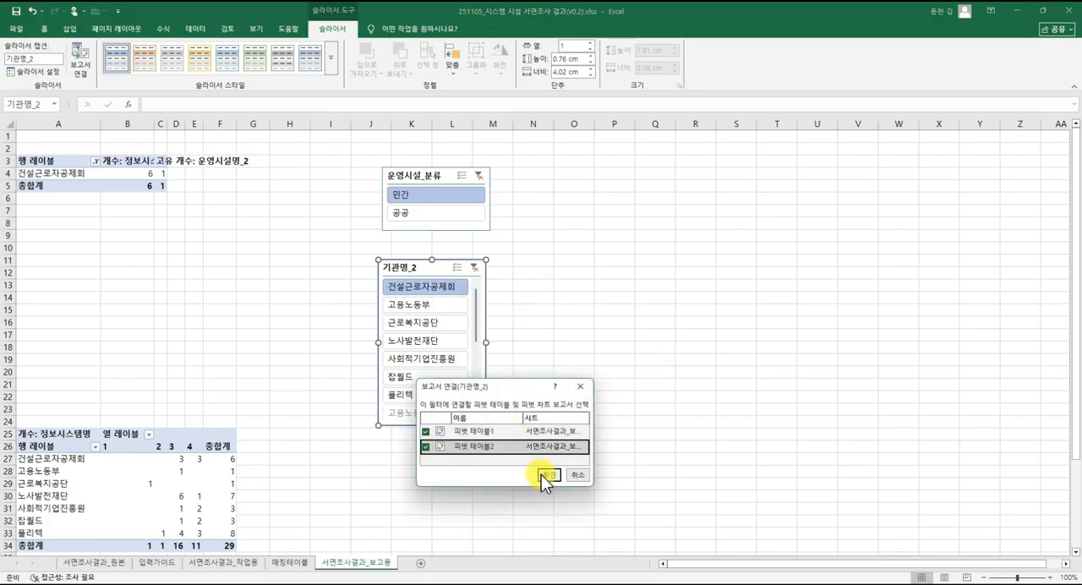
pyautogui.click(547, 475)
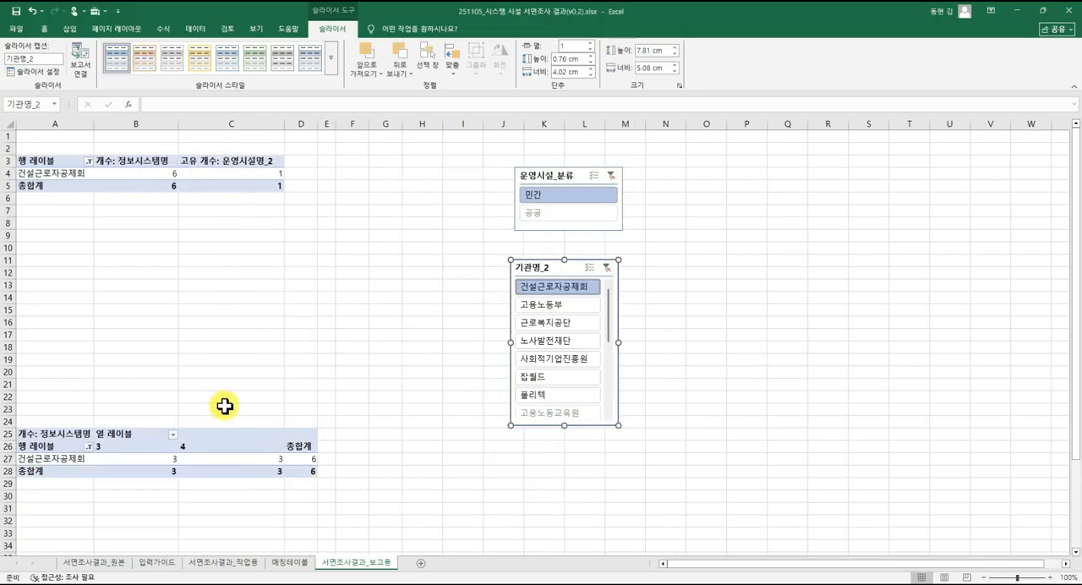
# Add 고용노동부, 근로복지공단 and 노사발전재단 to the 기관명_2 slicer selection and align the slicer under the 운영시설_분류 slicer.
pyautogui.keyDown('ctrl'); pyautogui.click(538, 305); pyautogui.keyUp('ctrl')
pyautogui.keyDown('ctrl'); pyautogui.click(548, 322); pyautogui.keyUp('ctrl')
pyautogui.keyDown('ctrl'); pyautogui.click(549, 340); pyautogui.keyUp('ctrl')
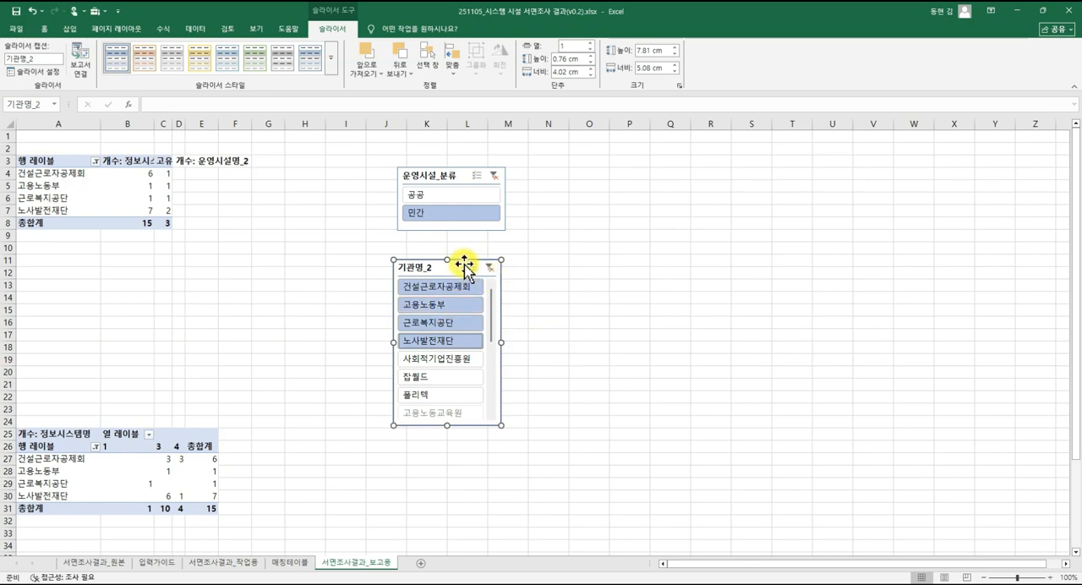
pyautogui.moveTo(452, 269); pyautogui.dragTo(455, 267)
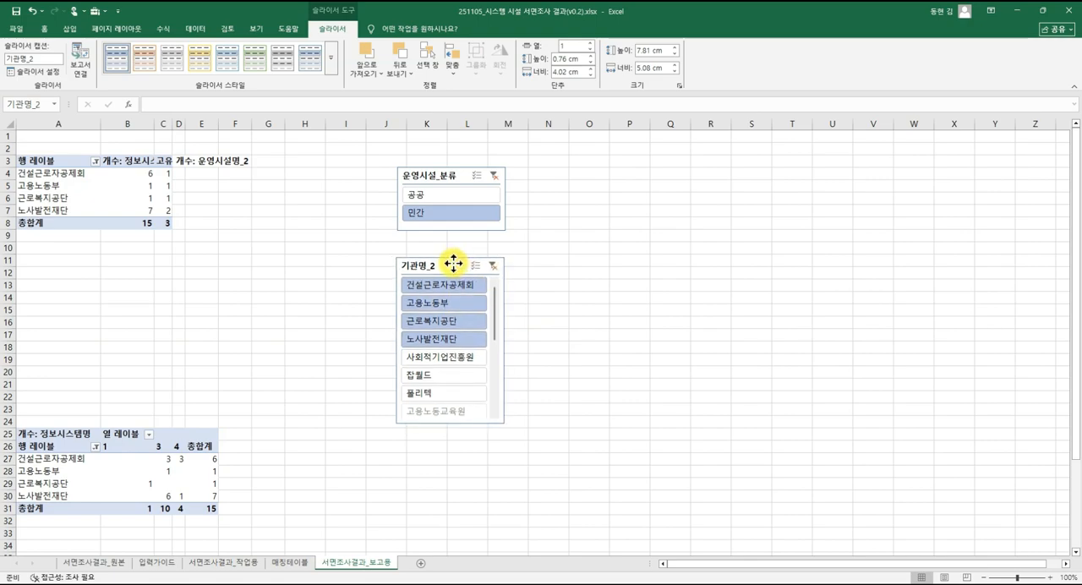
# Copy the institution rows A27:E30 of the lower pivot table and cancel the copy.
pyautogui.click(116, 212)
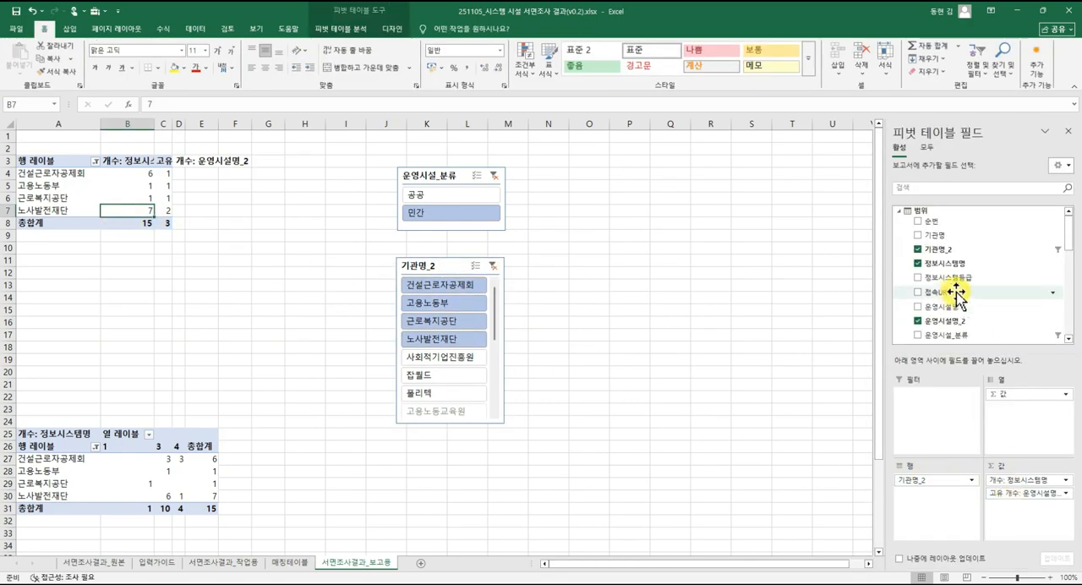
pyautogui.click(346, 347)
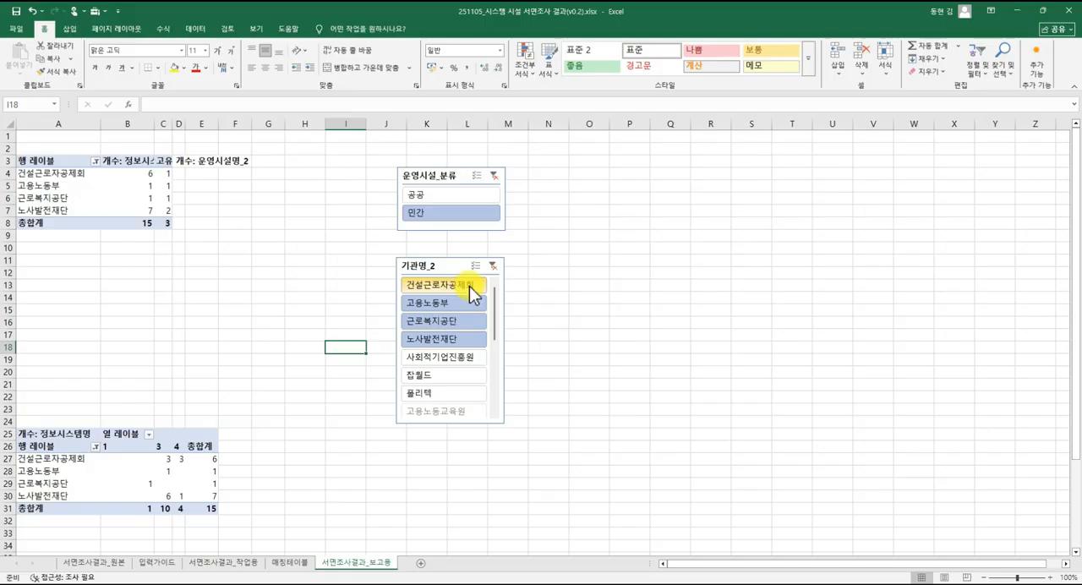
pyautogui.click(76, 459)
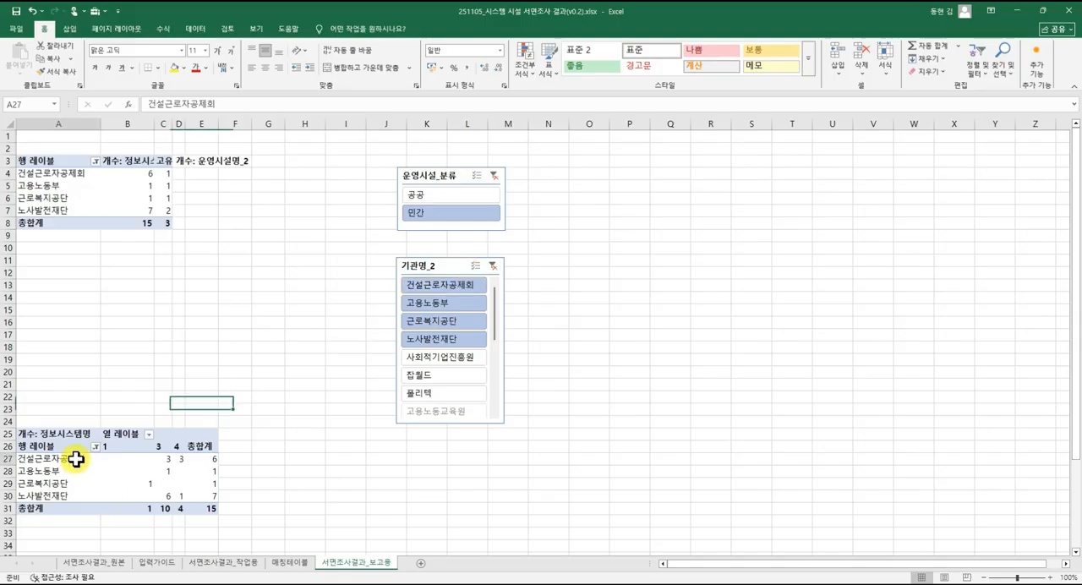
pyautogui.moveTo(76, 459); pyautogui.dragTo(198, 496)
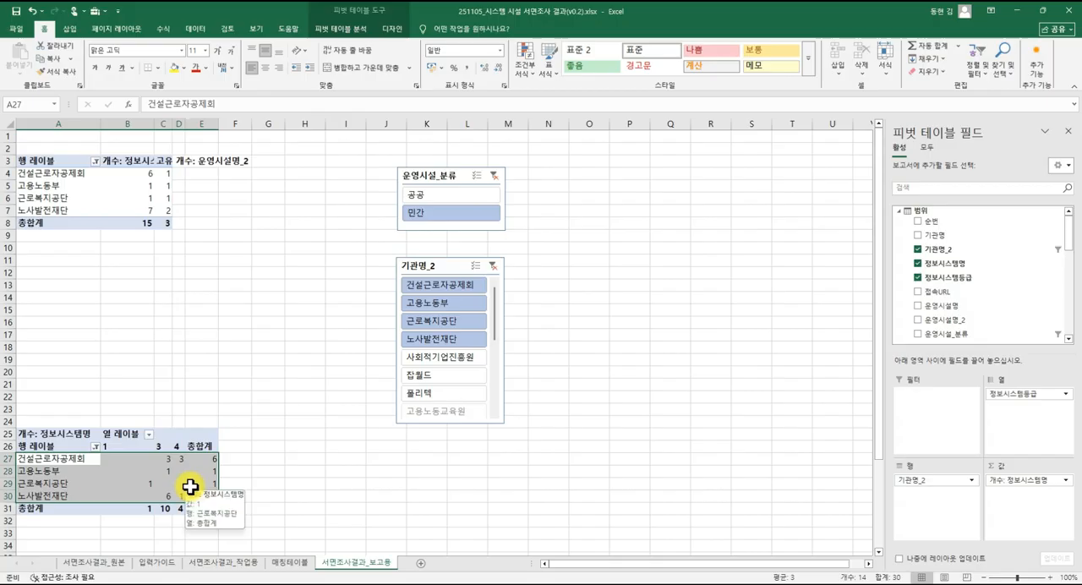
pyautogui.click(249, 446)
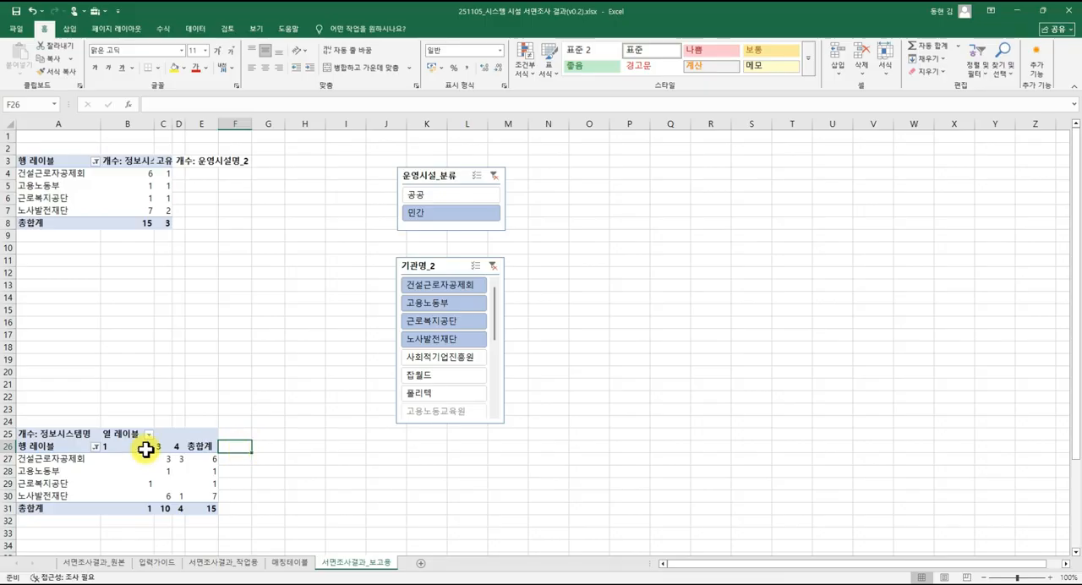
pyautogui.moveTo(51, 458); pyautogui.dragTo(195, 503)
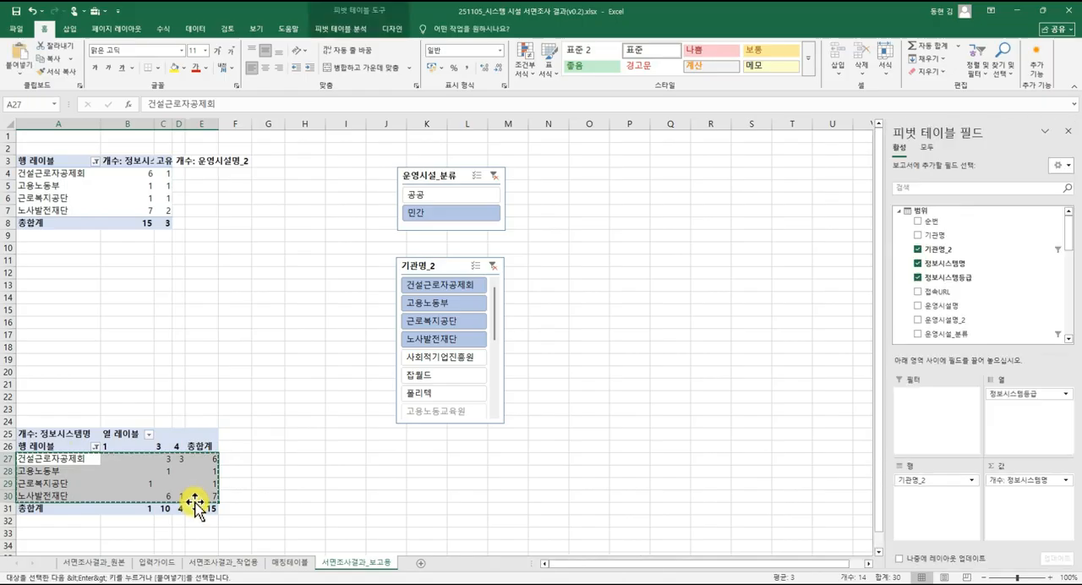
pyautogui.hotkey('ctrl', 'c')
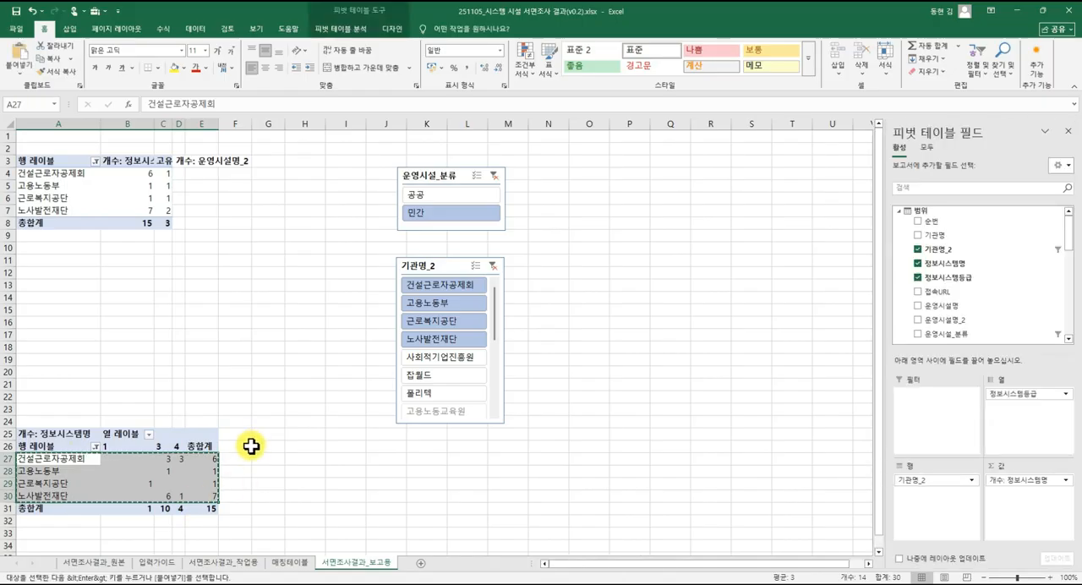
pyautogui.press('Escape')
pyautogui.click(248, 433)
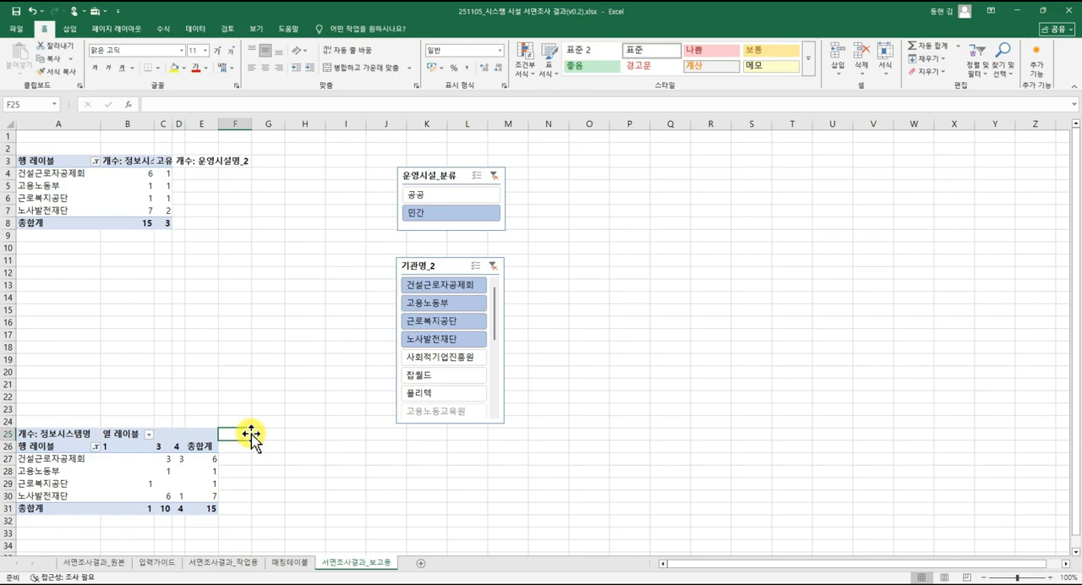
# Review the source data in 서면조사결과_원본 and the linked header cell A1 in 서면조사결과_작업용.
pyautogui.click(125, 562)
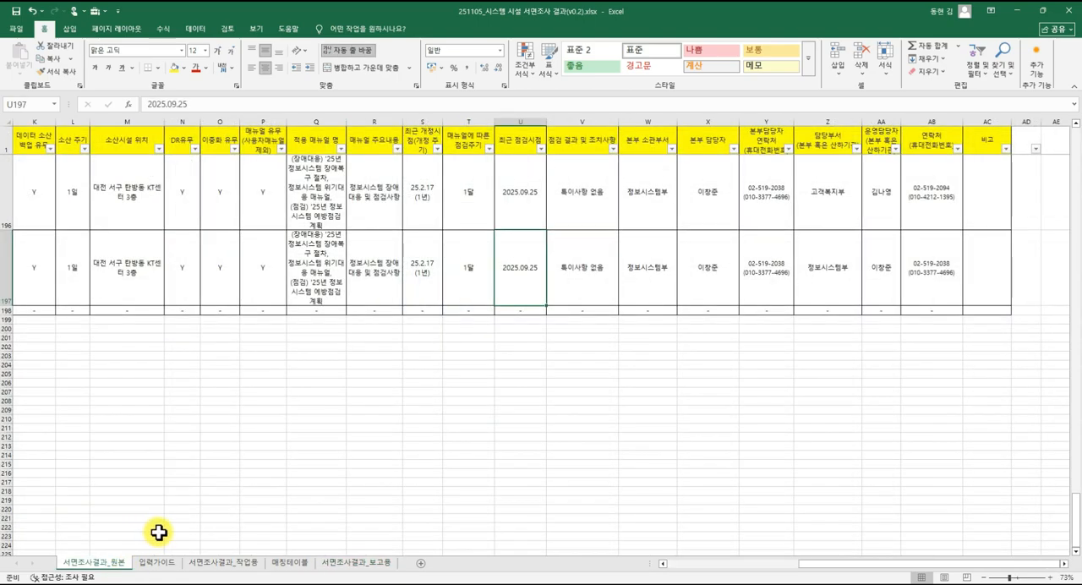
pyautogui.scroll(3, 157, 524)
pyautogui.click(203, 562)
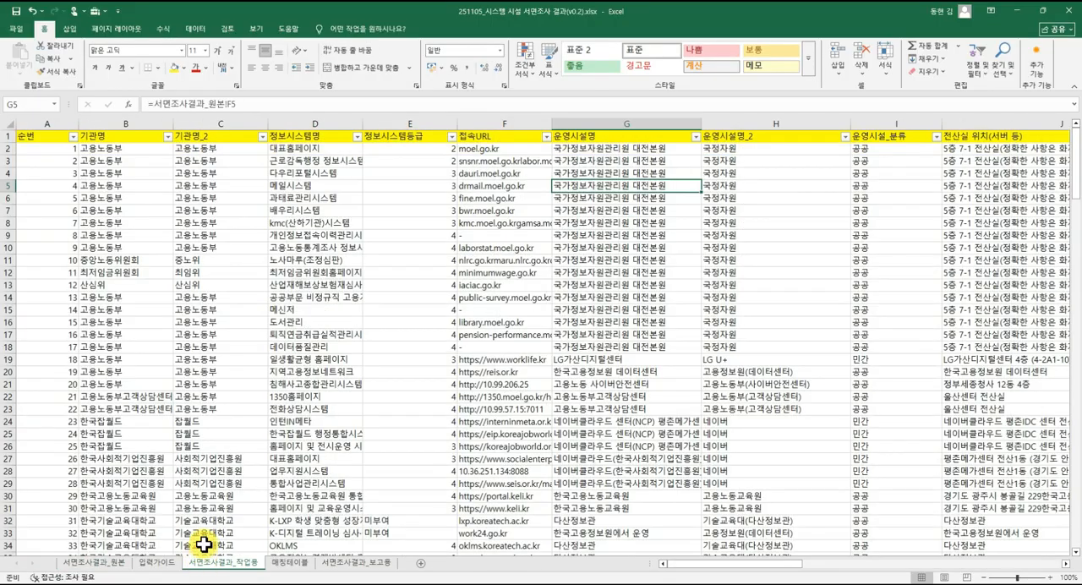
pyautogui.click(48, 138)
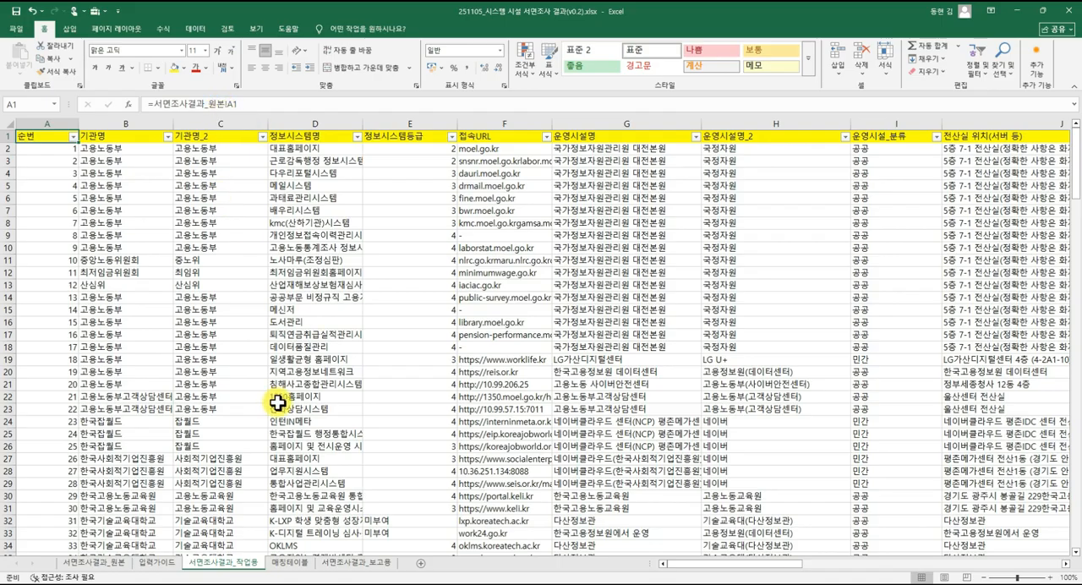
# Add a new worksheet at the end of the workbook and link its cell A1 to cell A1 of 서면조사결과_원본.
pyautogui.click(420, 563)
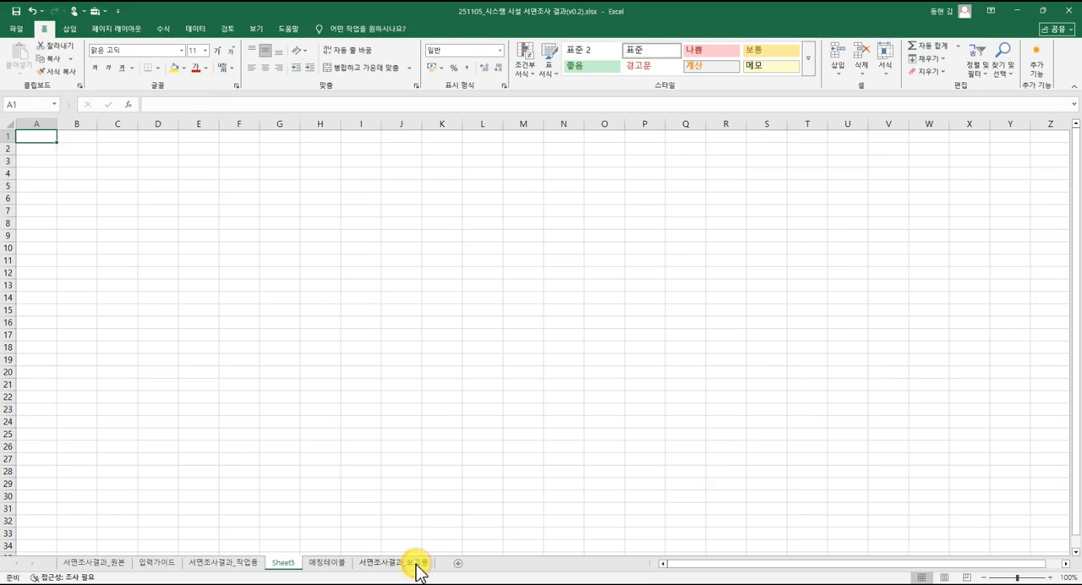
pyautogui.moveTo(282, 564); pyautogui.dragTo(447, 562)
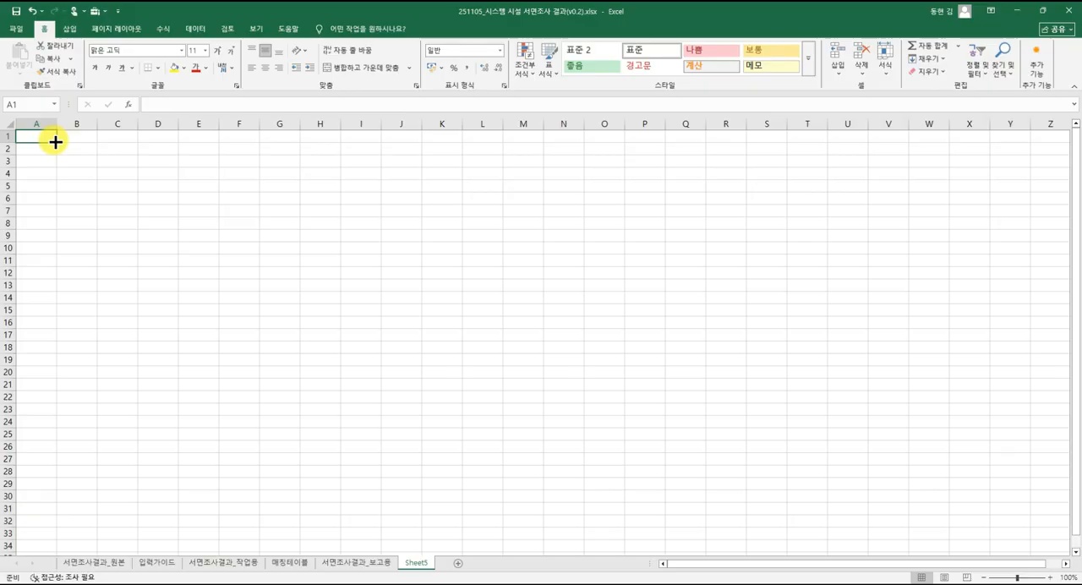
pyautogui.write('=')
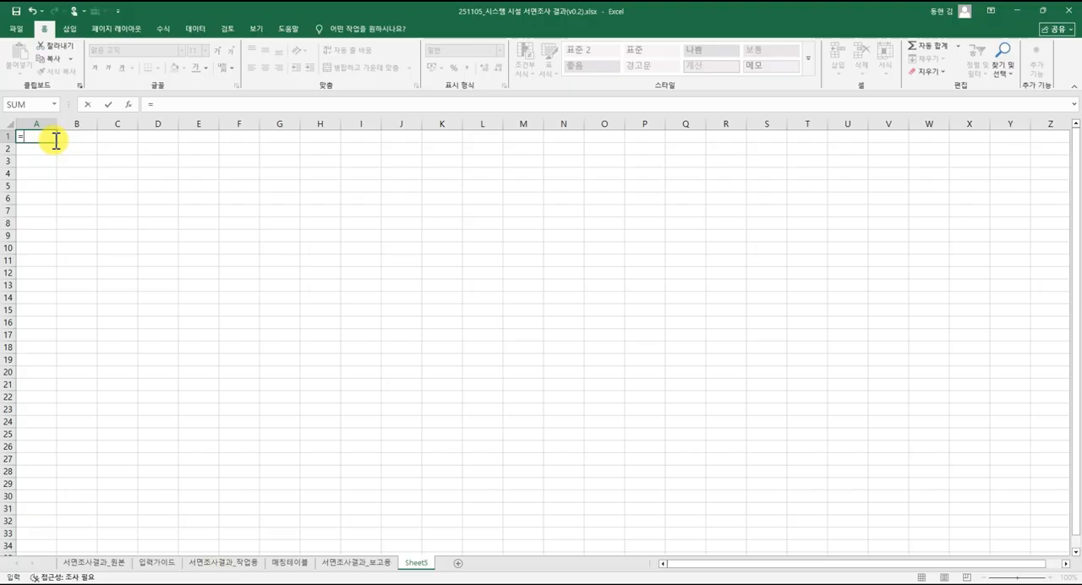
pyautogui.click(93, 562)
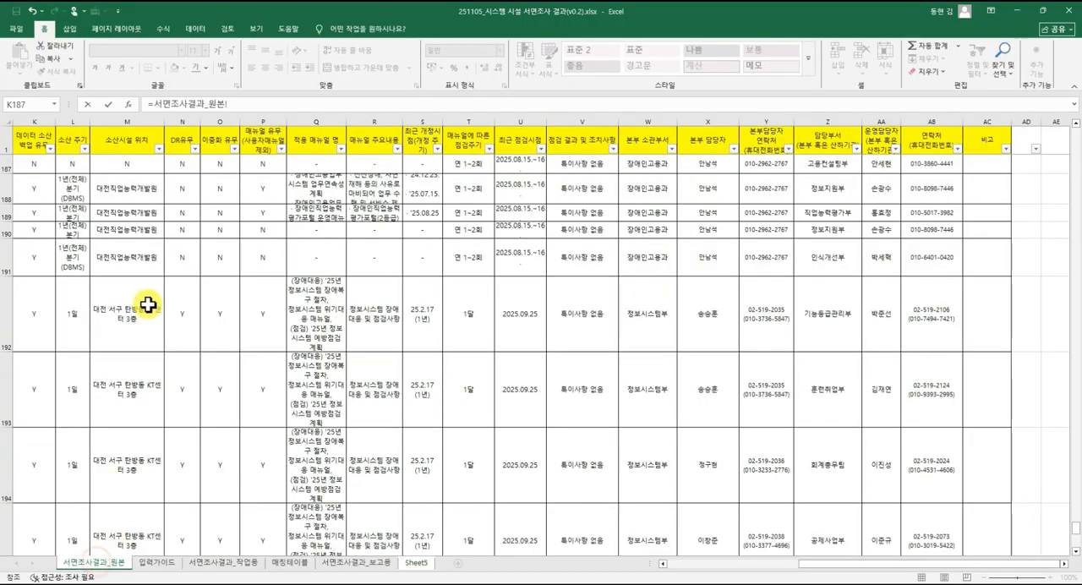
pyautogui.click(416, 563)
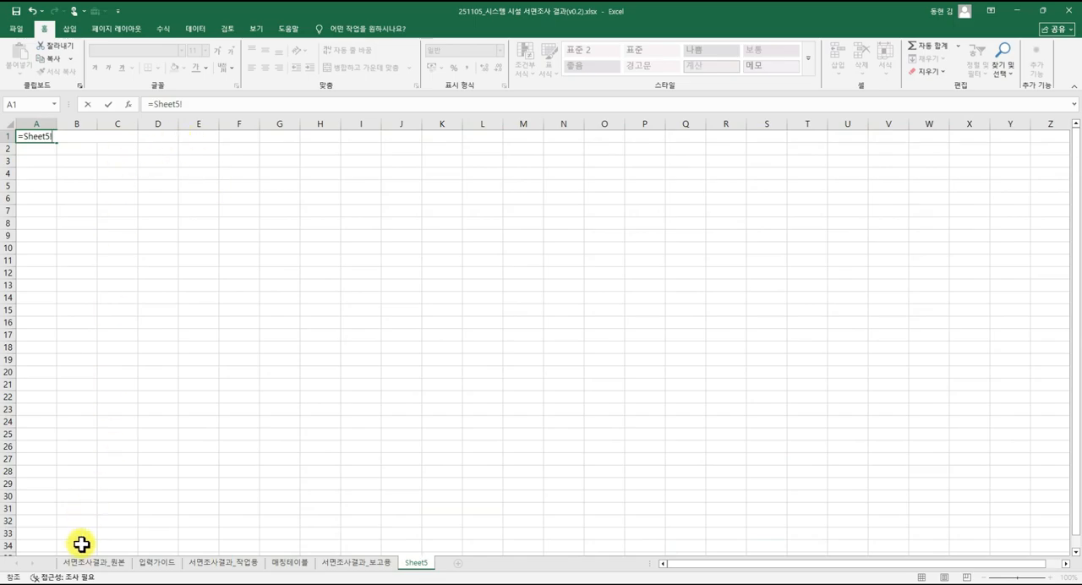
pyautogui.click(90, 563)
pyautogui.click(41, 138)
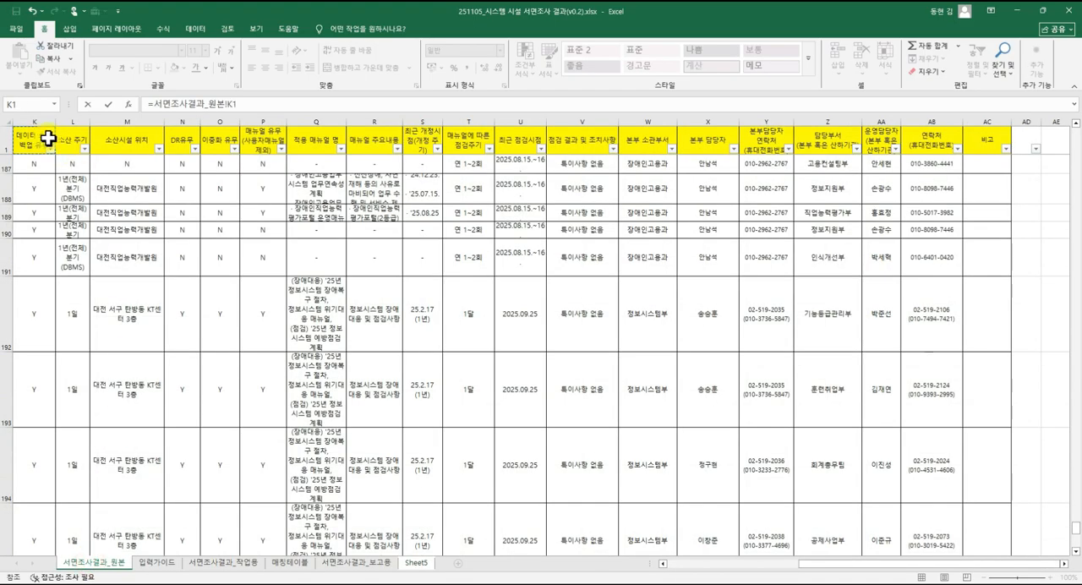
pyautogui.scroll(19, 45, 172)
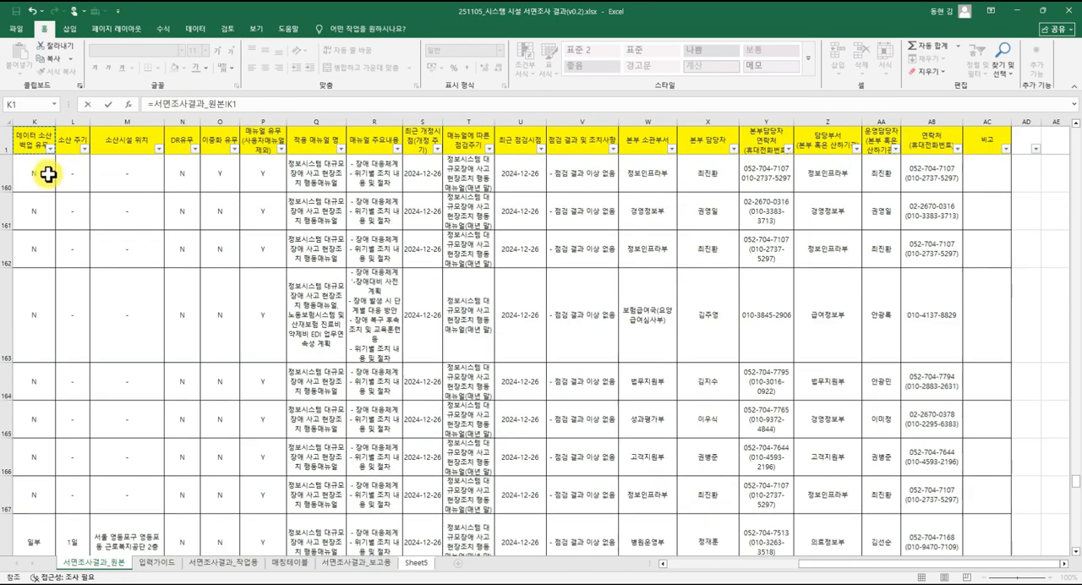
pyautogui.scroll(12, 46, 172)
pyautogui.moveTo(44, 174); pyautogui.dragTo(18, 194)
pyautogui.click(23, 151)
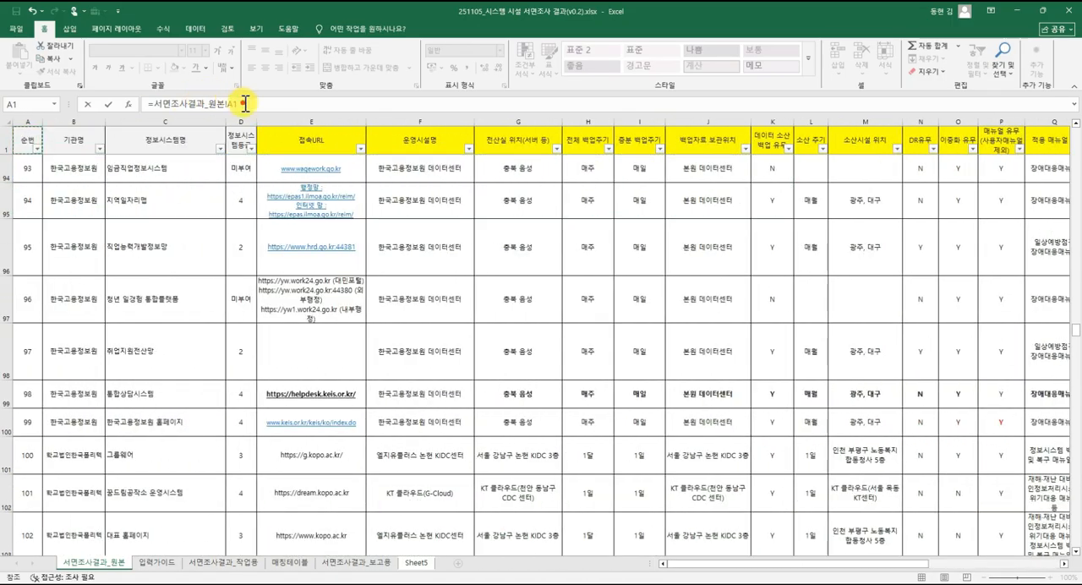
pyautogui.press('Return')
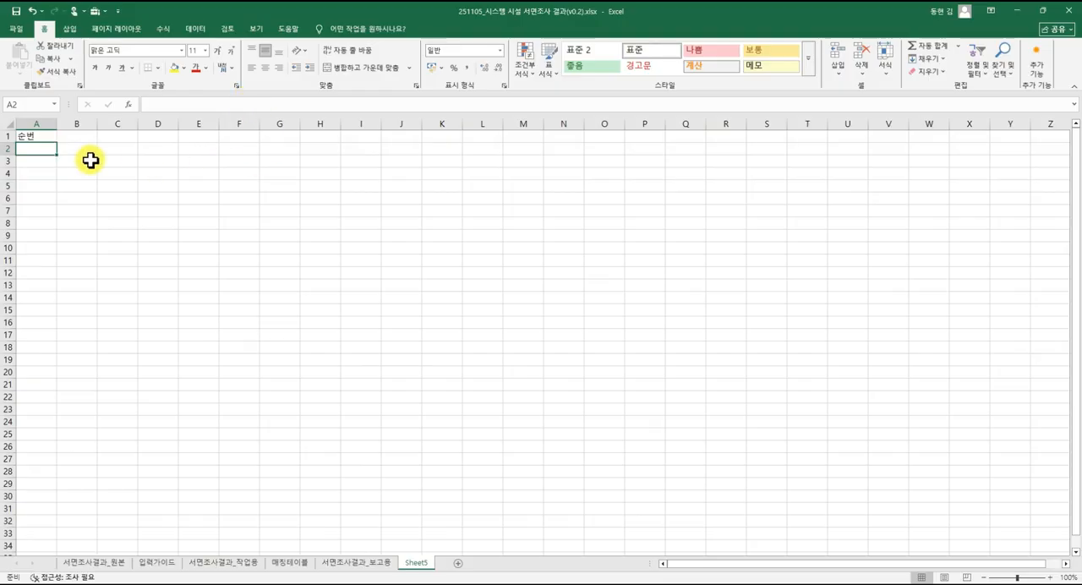
# Fill the A1 link formula across row 1 through column AC on the new sheet to bring in the source headers.
pyautogui.click(37, 138)
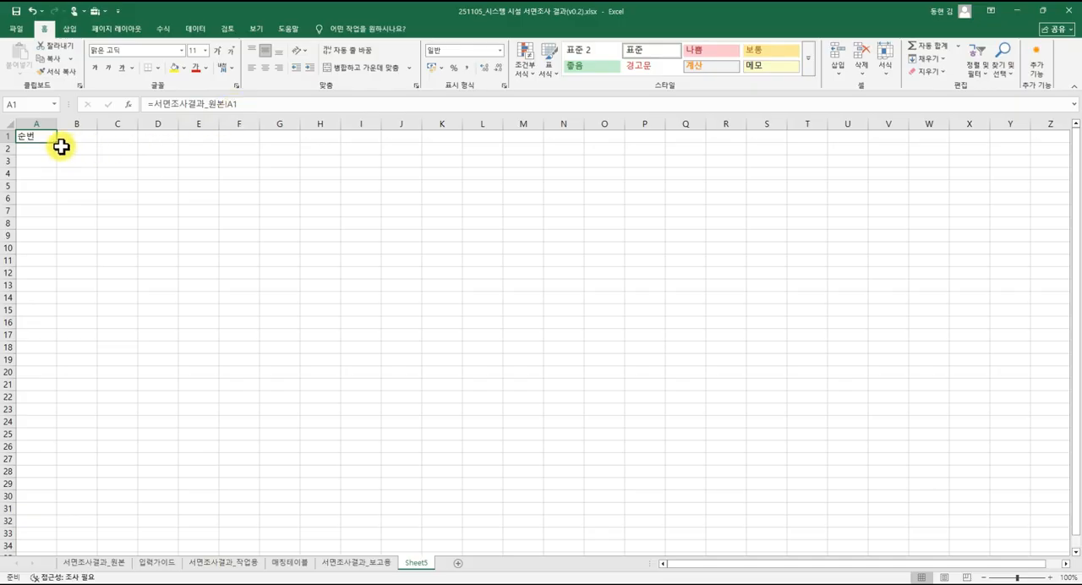
pyautogui.moveTo(58, 143); pyautogui.dragTo(766, 182)
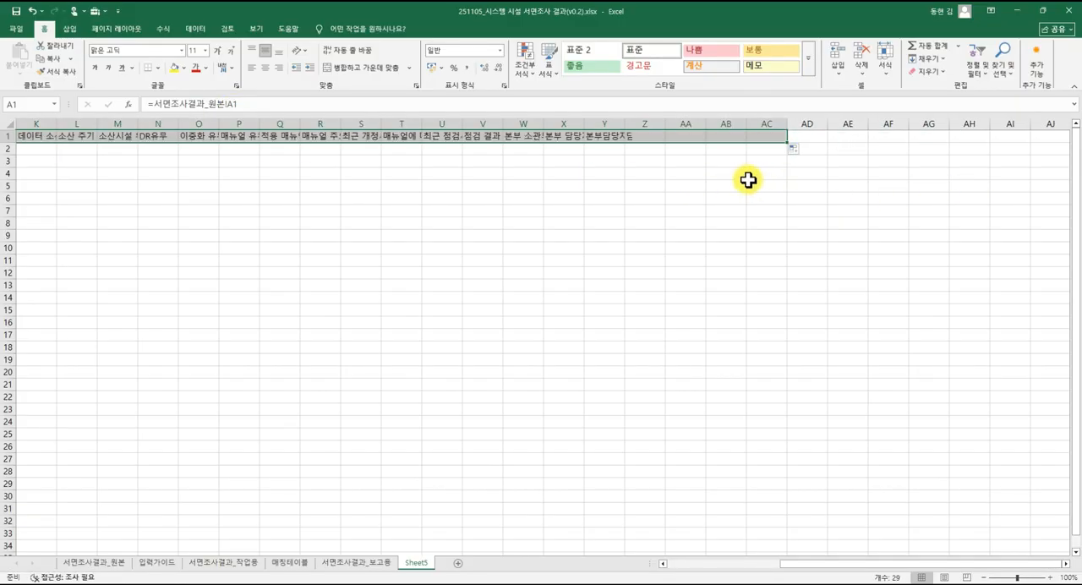
pyautogui.click(375, 189)
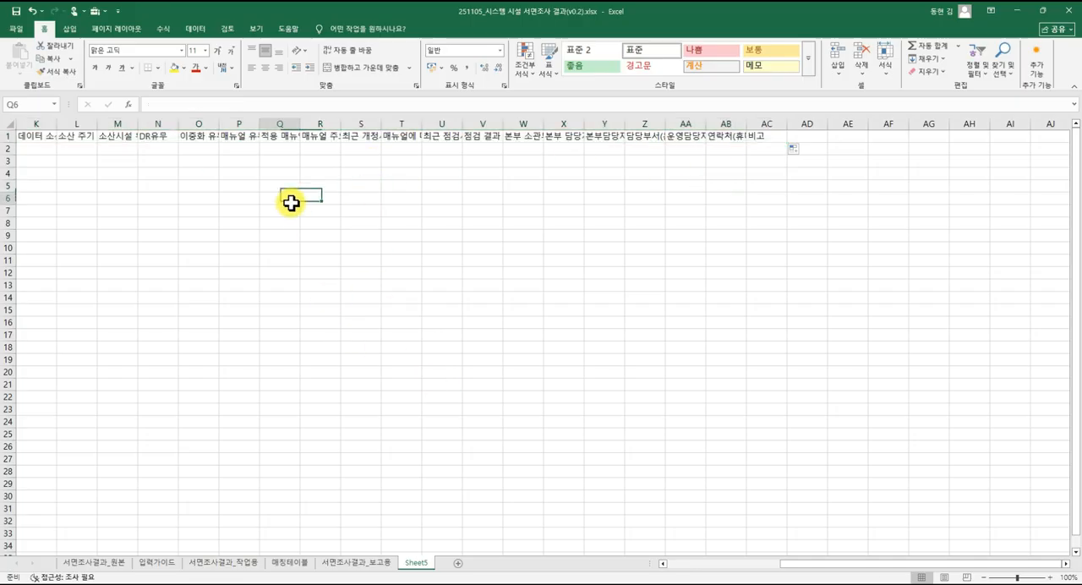
pyautogui.moveTo(290, 203); pyautogui.dragTo(3, 205)
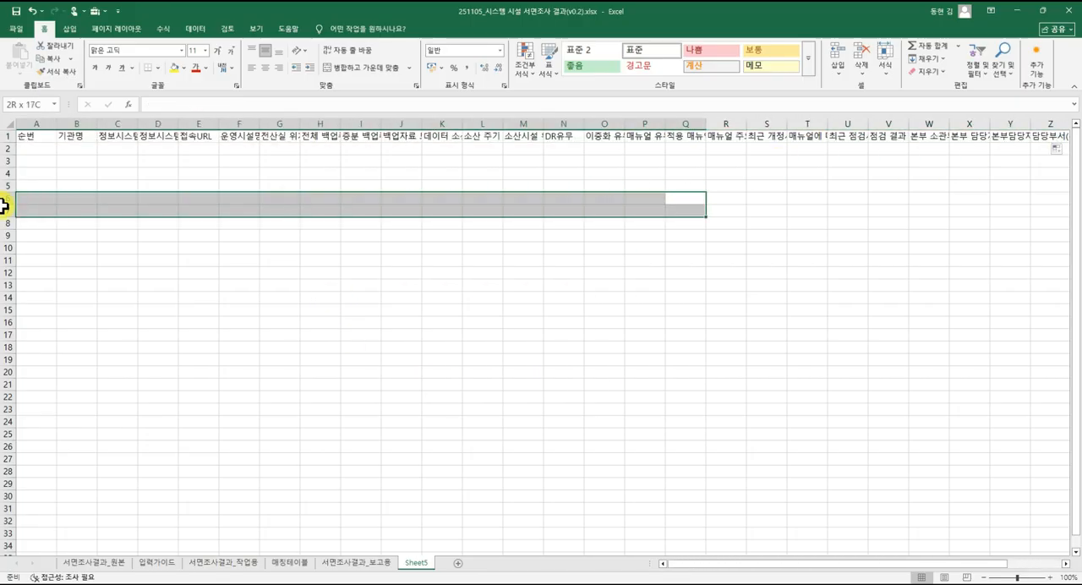
pyautogui.click(50, 186)
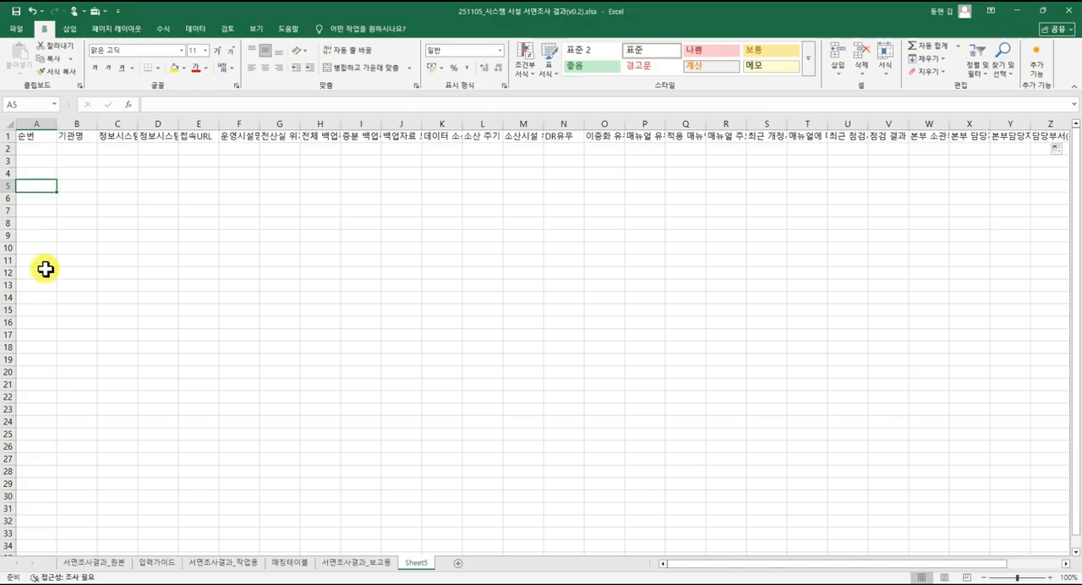
# Review the source data, the facility mappings in 매칭테이블, and the 운영시설명_2 lookup formula and filter values in 서면조사결과_작업용.
pyautogui.click(90, 566)
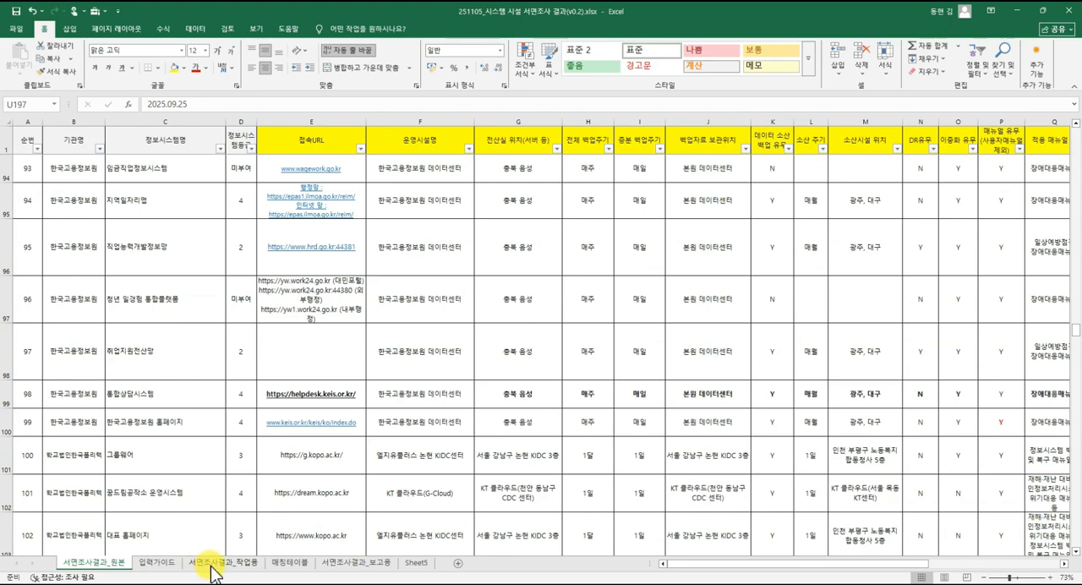
pyautogui.click(289, 563)
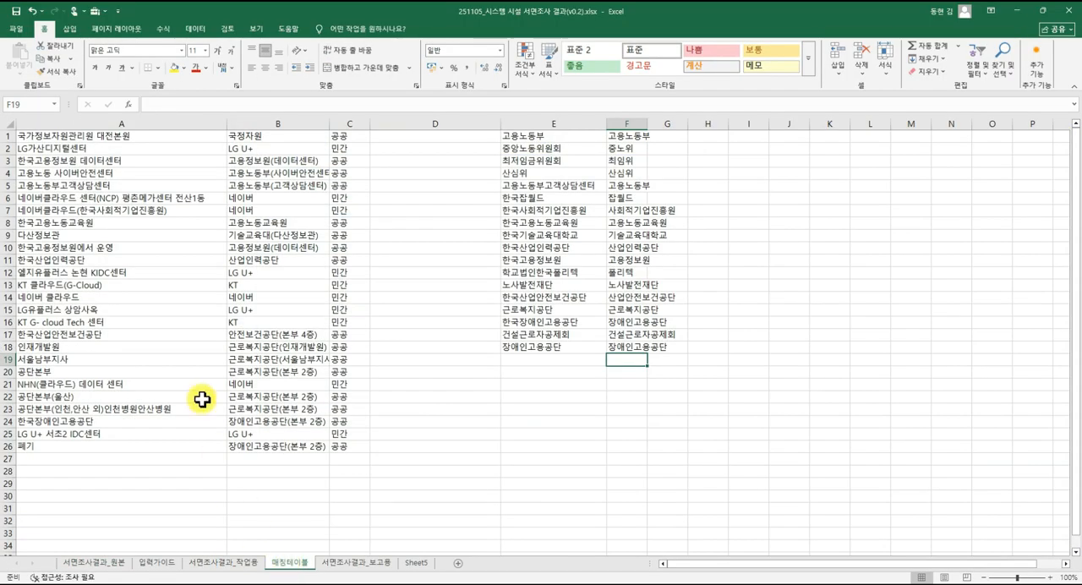
pyautogui.click(155, 295)
pyautogui.click(236, 259)
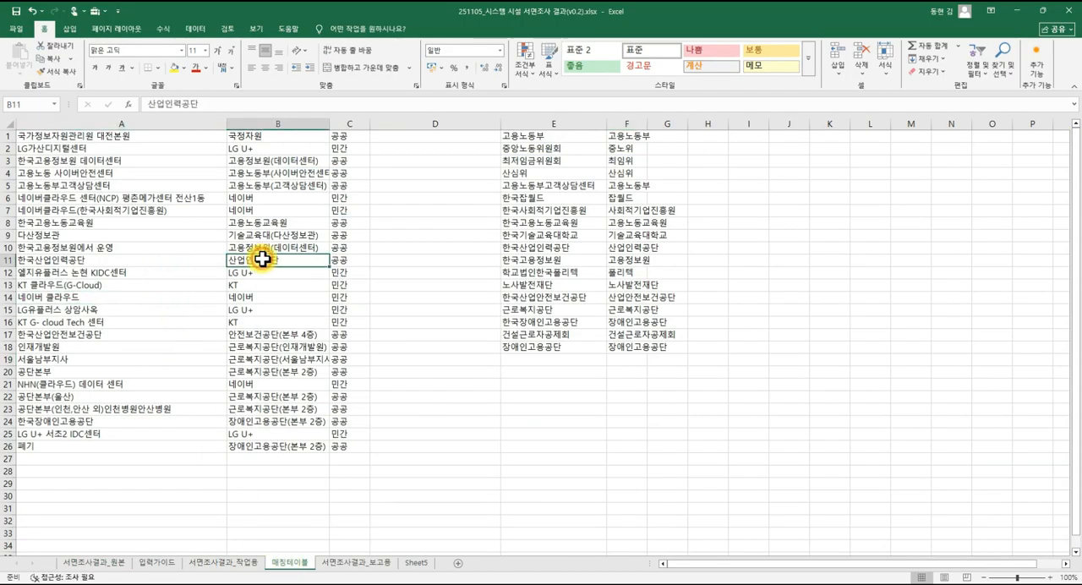
pyautogui.click(165, 245)
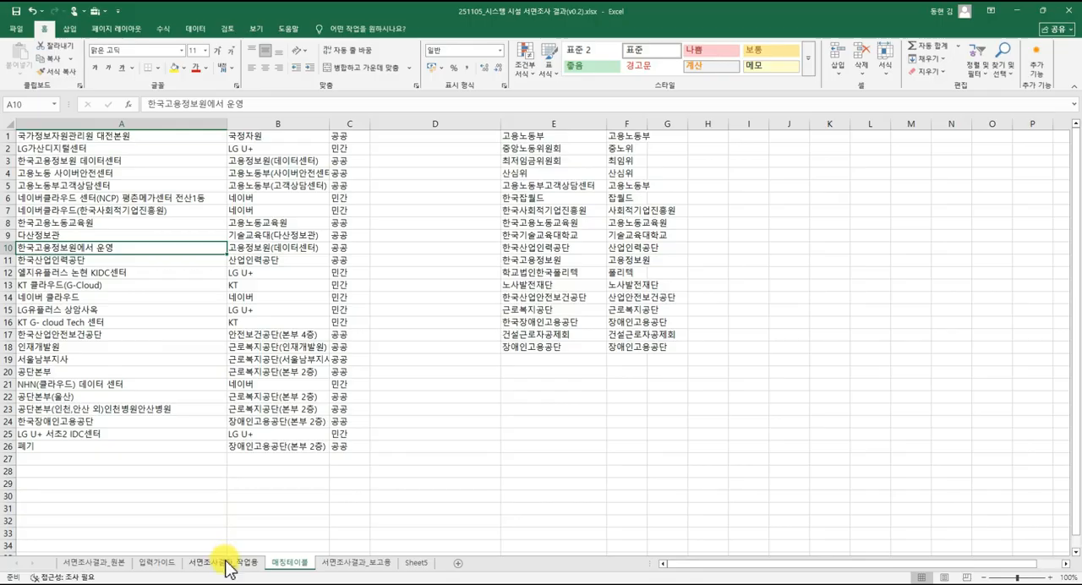
pyautogui.click(150, 458)
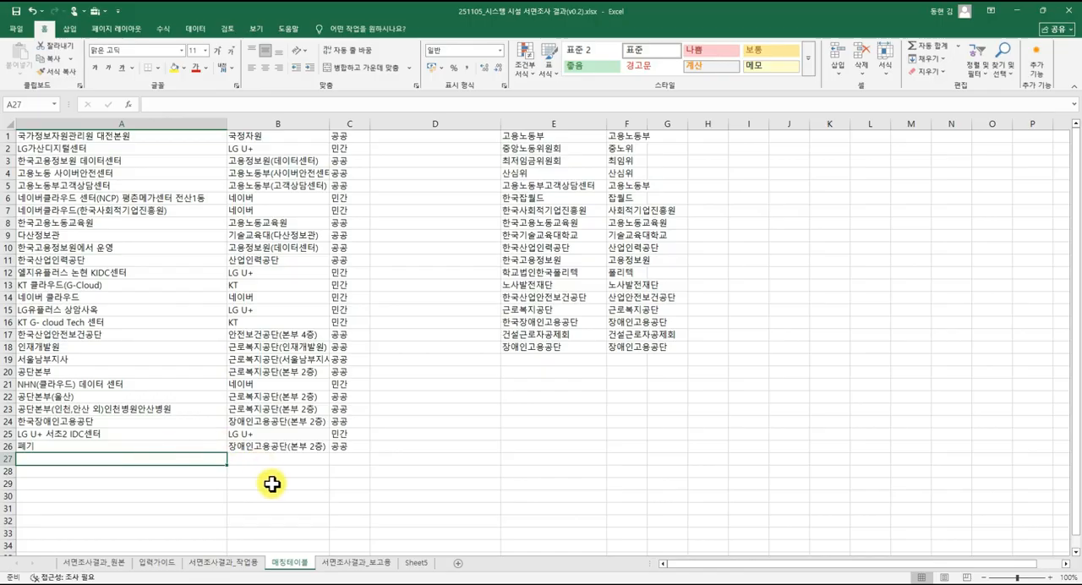
pyautogui.click(244, 563)
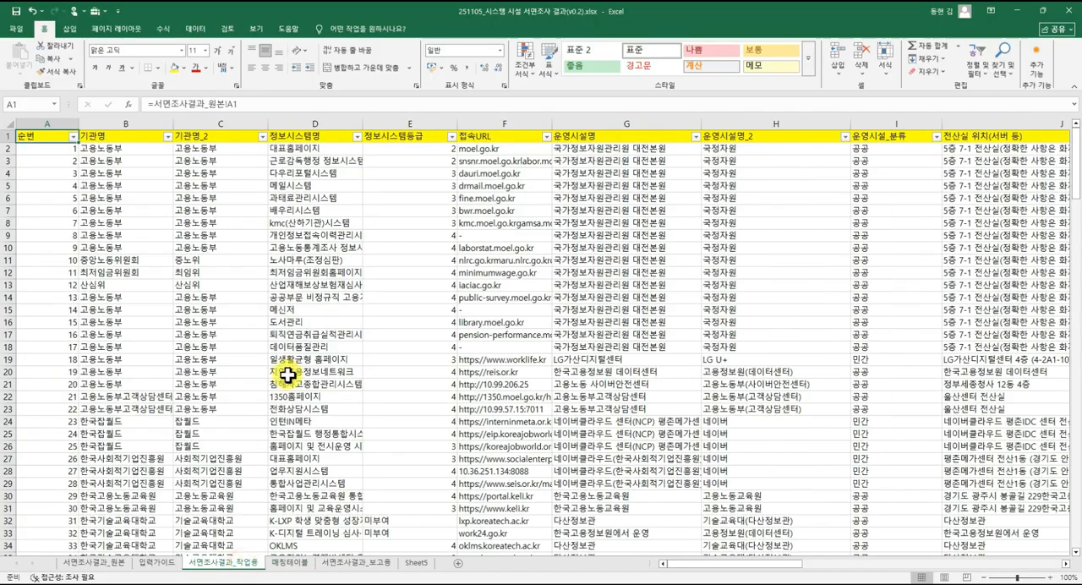
pyautogui.click(718, 222)
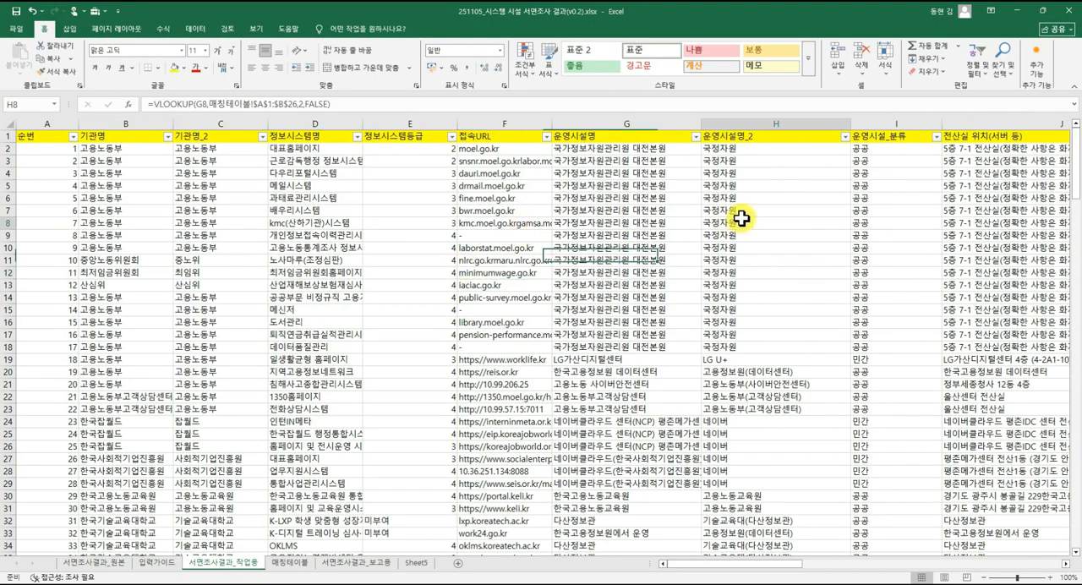
pyautogui.click(845, 136)
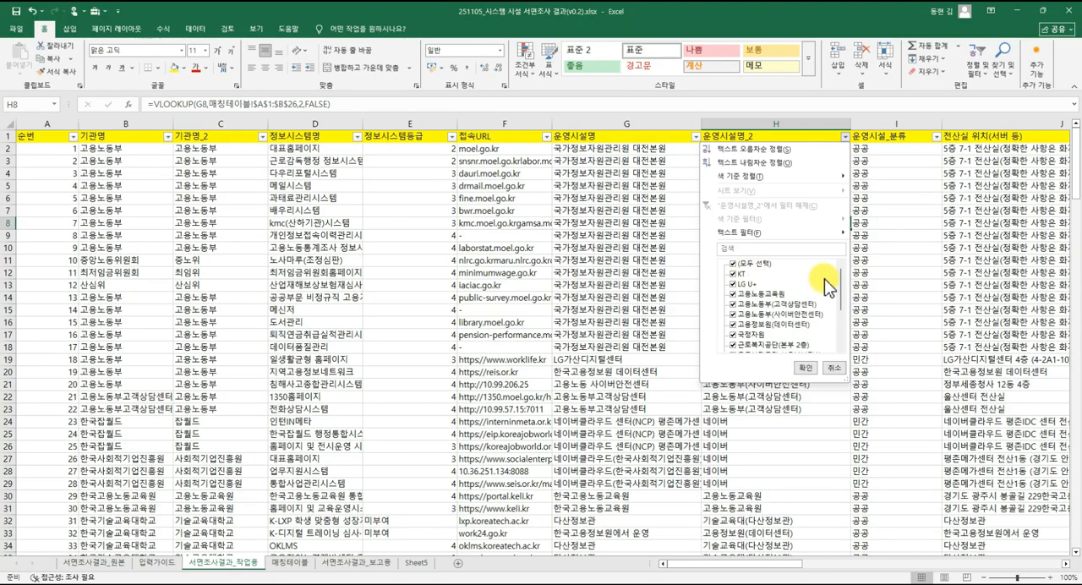
pyautogui.click(839, 368)
pyautogui.click(776, 350)
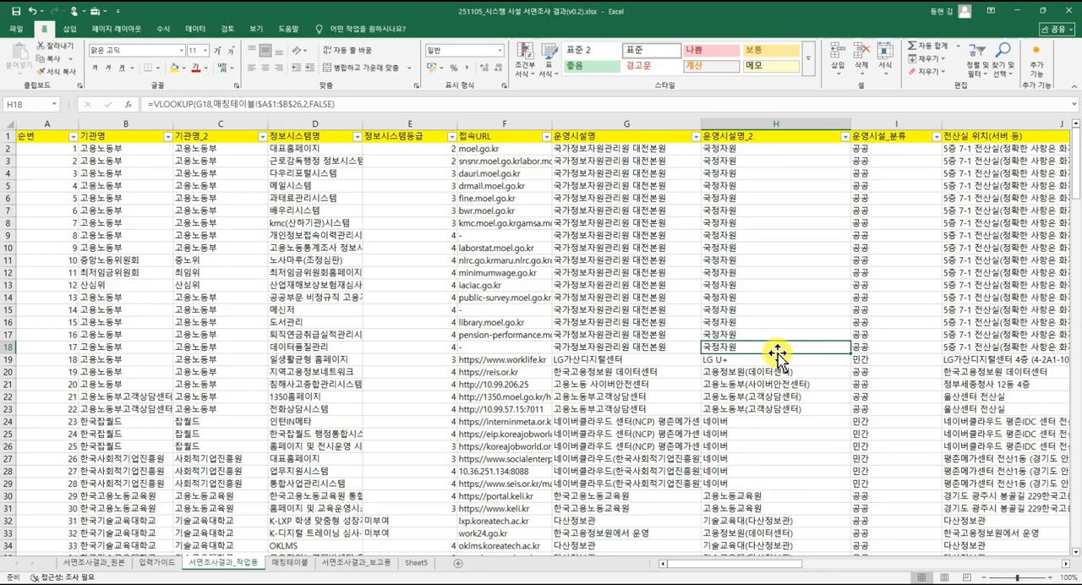
# Change the facility name in cell A8 of 매칭테이블 to 한국고용노동교육원2.
pyautogui.click(284, 562)
pyautogui.click(296, 251)
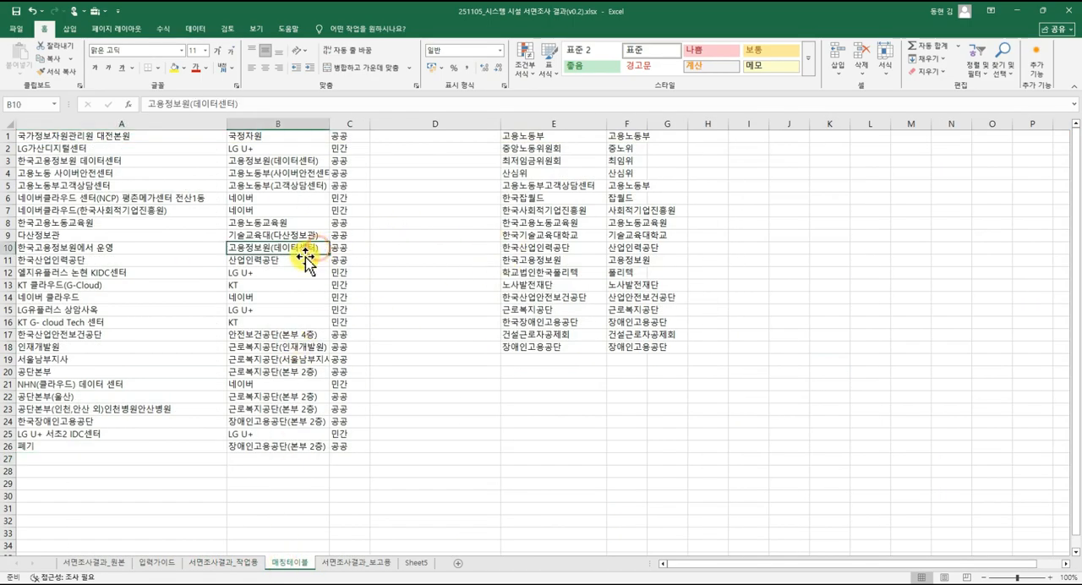
pyautogui.click(149, 222)
pyautogui.doubleClick(150, 221)
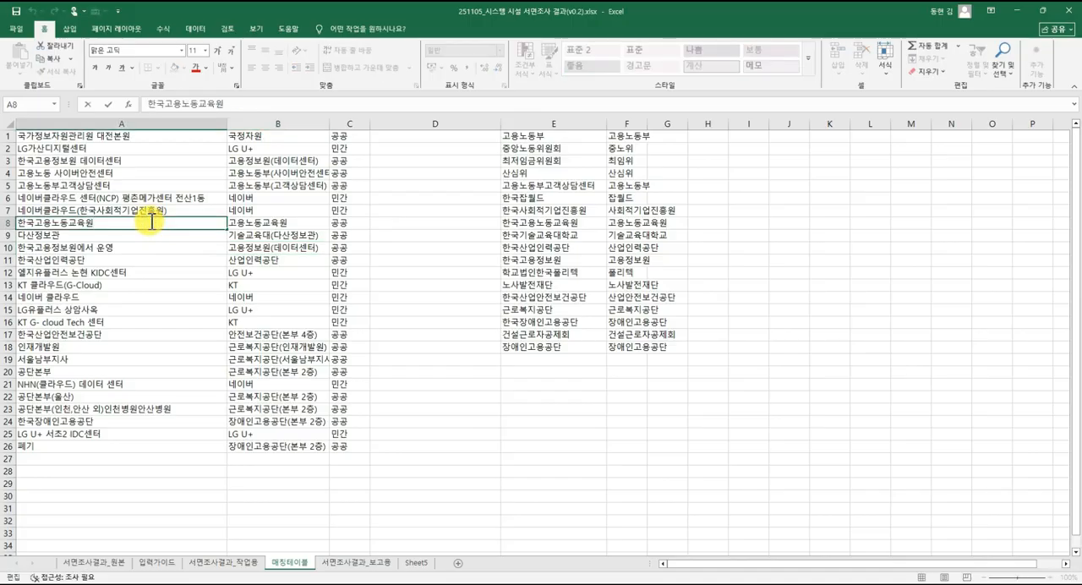
pyautogui.write('2')
pyautogui.press('Return')
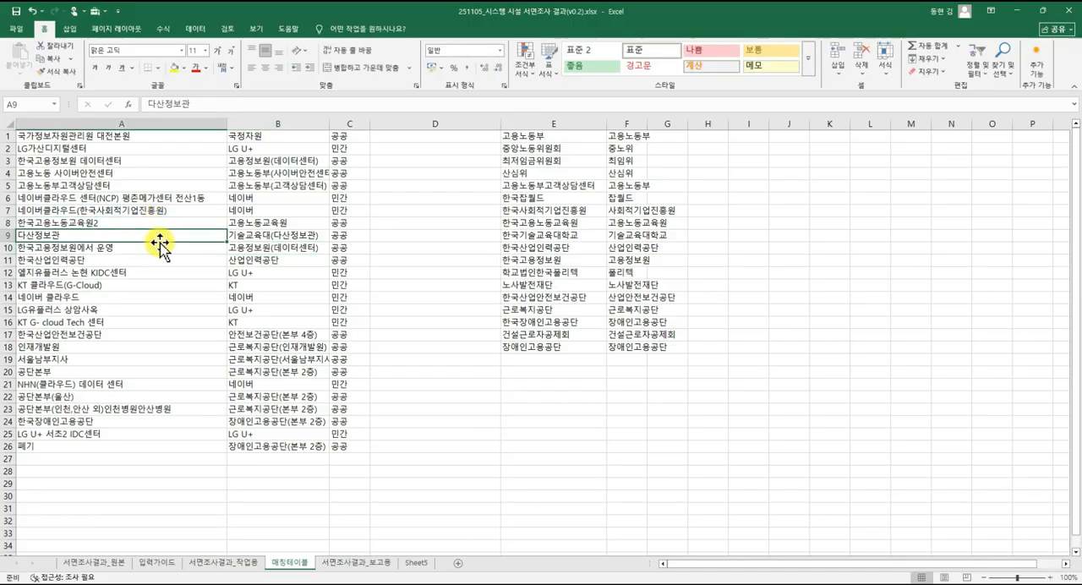
pyautogui.click(244, 222)
pyautogui.click(196, 222)
pyautogui.click(257, 221)
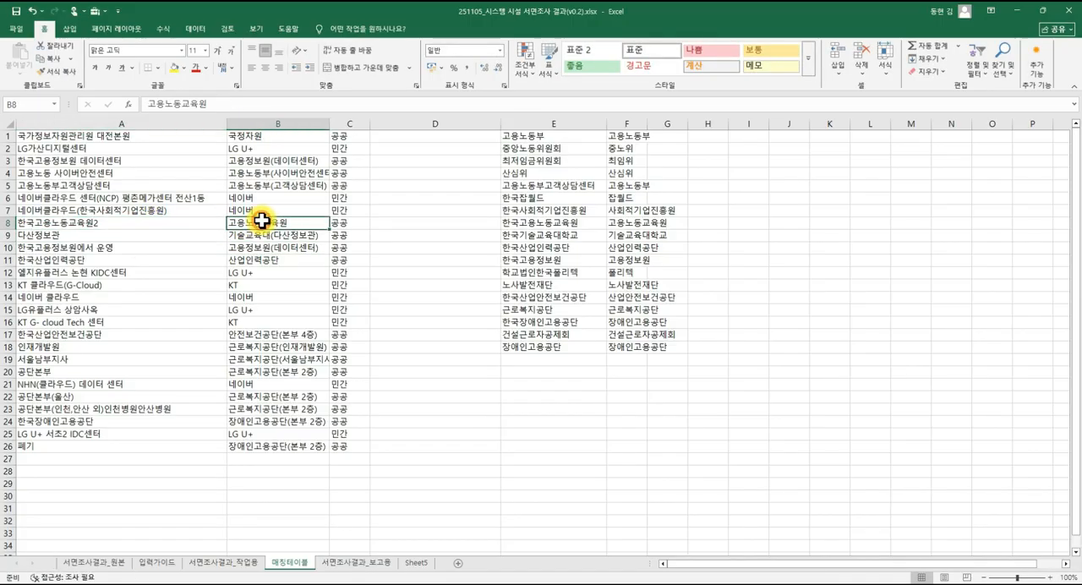
pyautogui.click(209, 221)
# Return to 서면조사결과_작업용 and refresh all data in the workbook.
pyautogui.click(251, 563)
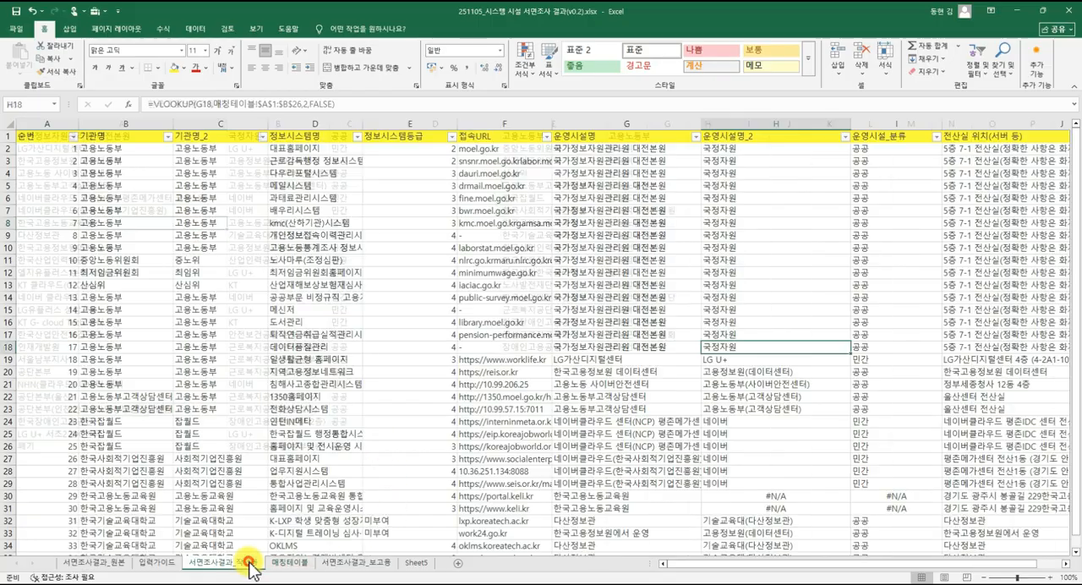
pyautogui.click(626, 294)
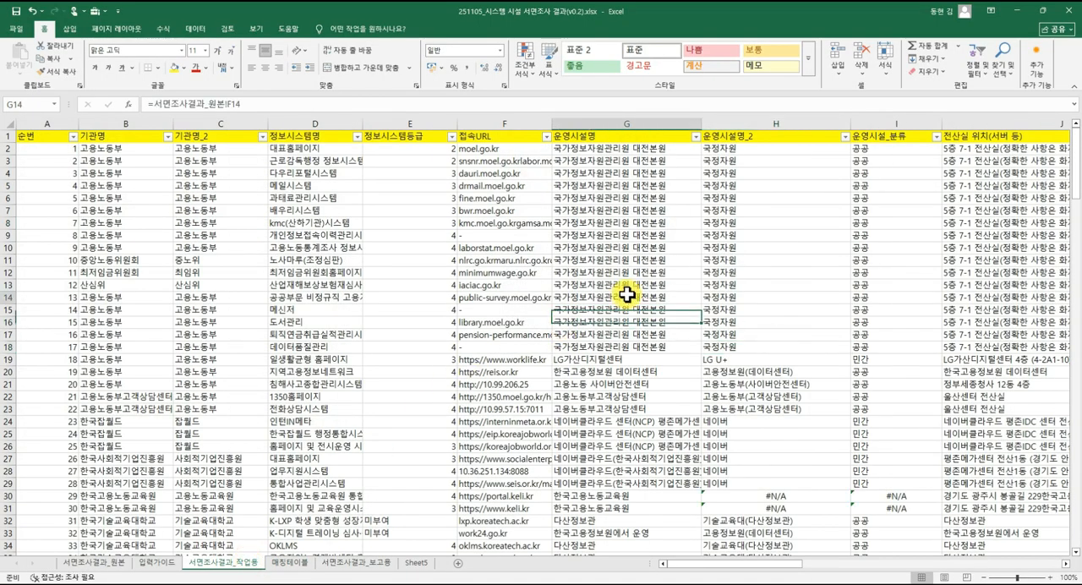
pyautogui.click(844, 136)
pyautogui.click(678, 185)
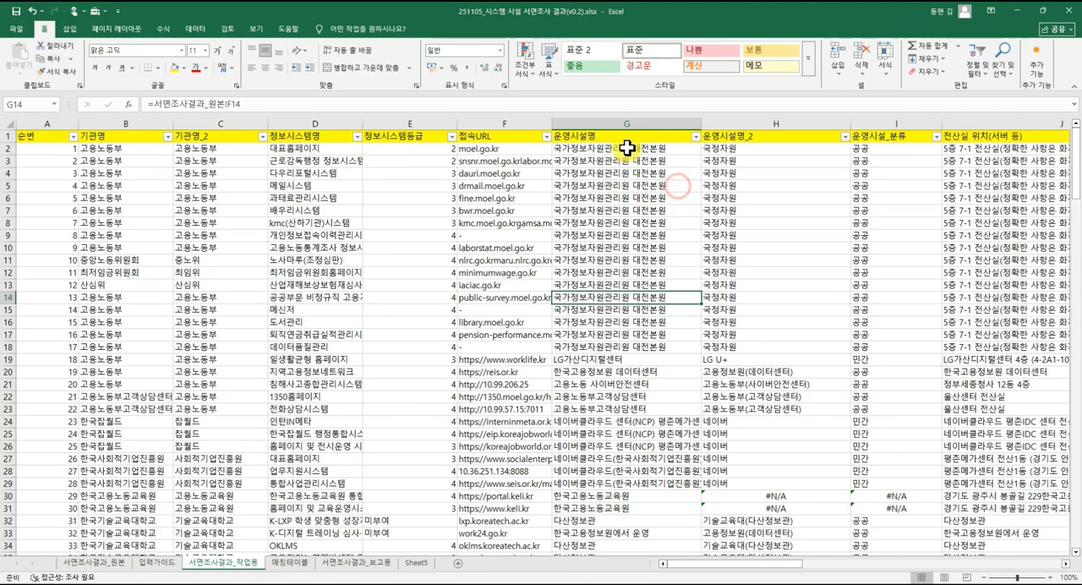
pyautogui.click(192, 30)
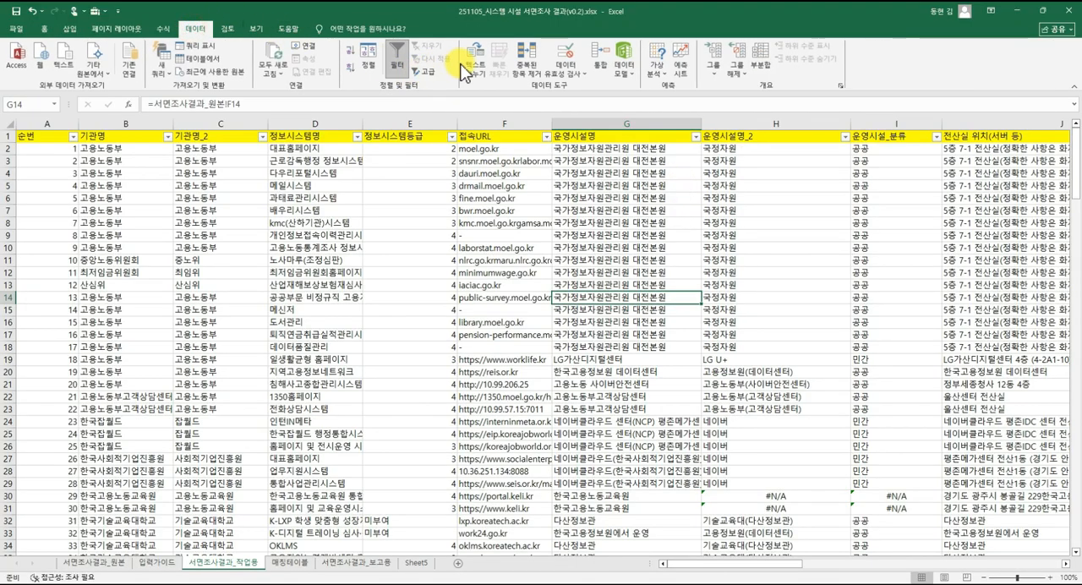
pyautogui.click(276, 56)
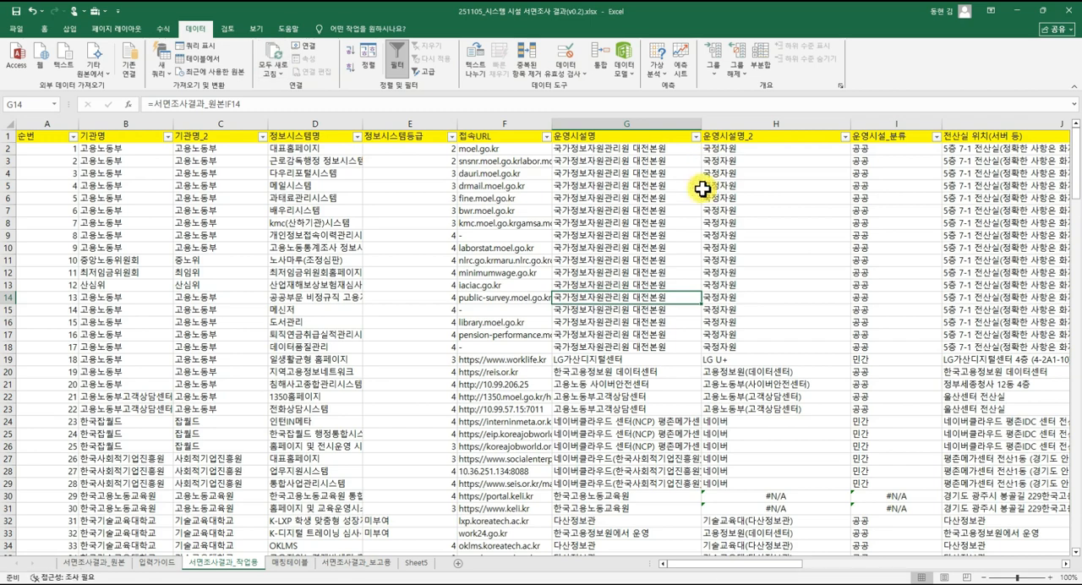
pyautogui.click(680, 161)
# Filter the 운영시설명_2 column to show only the #N/A rows.
pyautogui.click(845, 136)
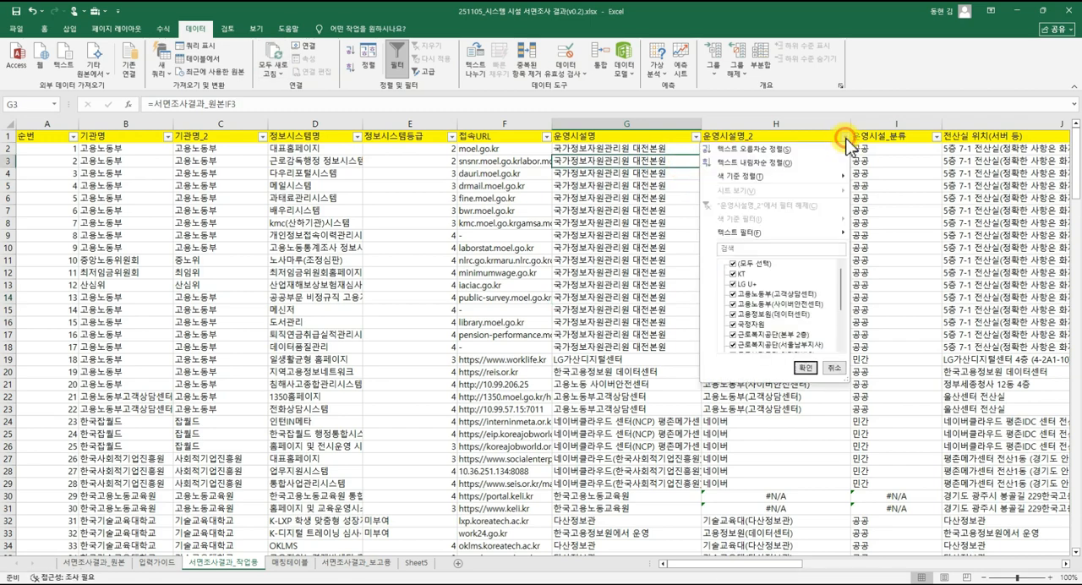
pyautogui.moveTo(840, 289); pyautogui.dragTo(842, 334)
pyautogui.click(733, 264)
pyautogui.click(733, 347)
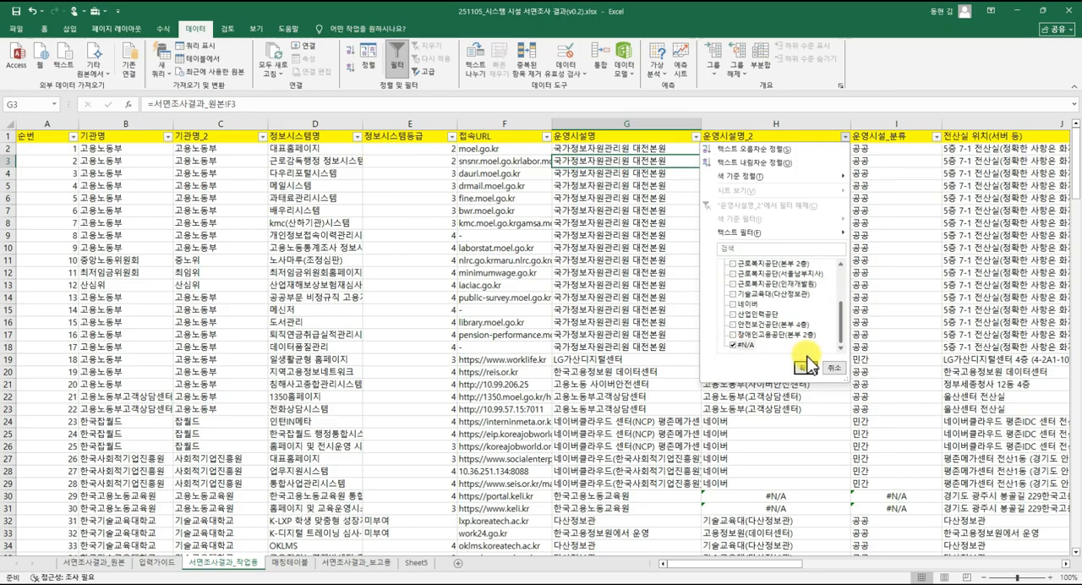
pyautogui.click(805, 367)
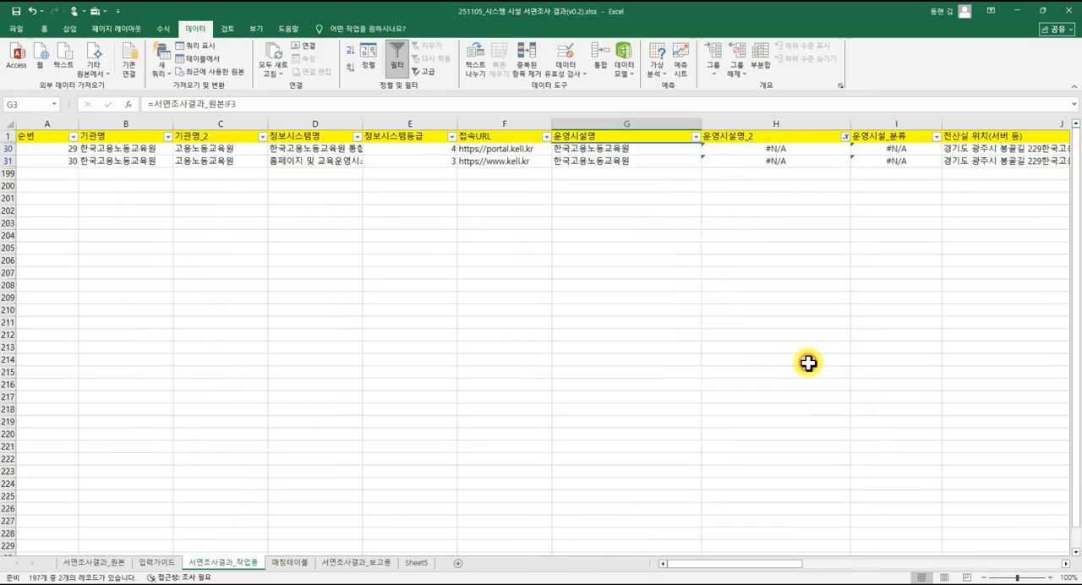
# Examine the 운영시설명 source values and the 운영시설명_2 lookup cells in the filtered #N/A rows.
pyautogui.click(541, 159)
pyautogui.click(604, 159)
pyautogui.click(608, 149)
pyautogui.click(608, 161)
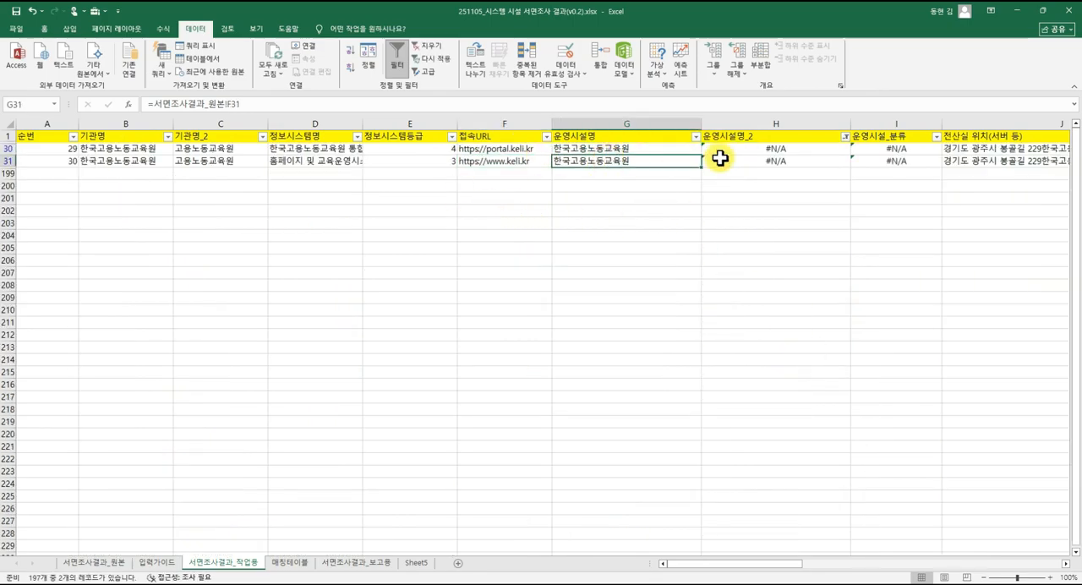
pyautogui.click(756, 149)
pyautogui.click(754, 161)
pyautogui.click(641, 164)
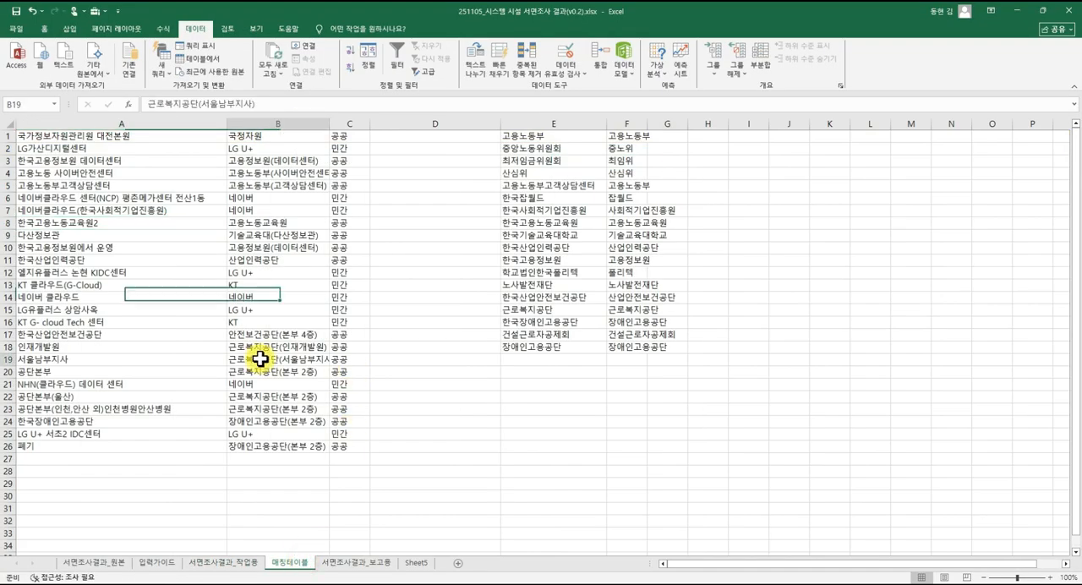
# Correct the facility name in cell A8 of 매칭테이블 to 한국고용노동교육원.
pyautogui.doubleClick(104, 223)
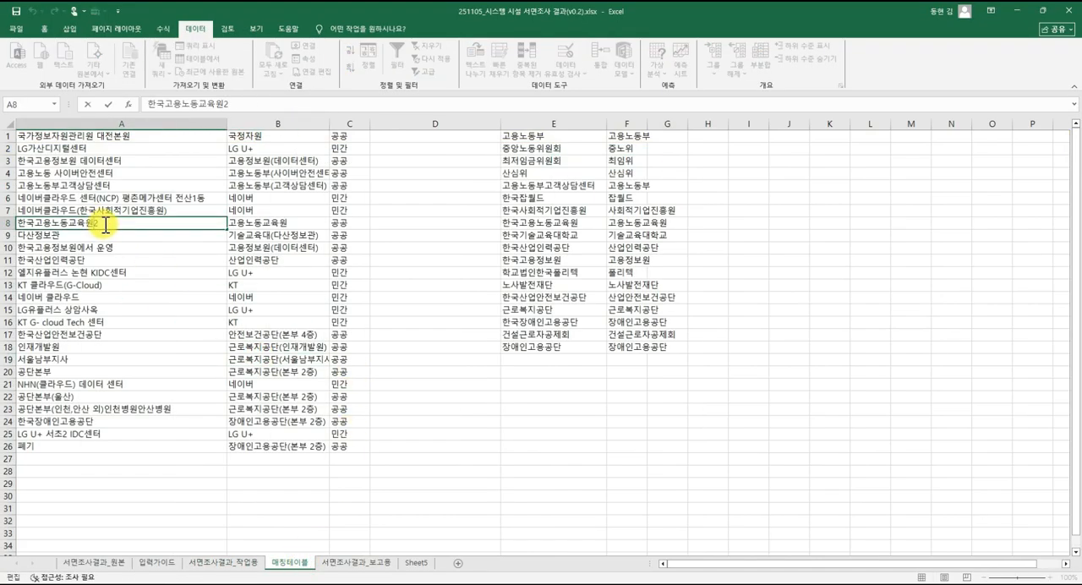
pyautogui.press('BackSpace')
pyautogui.hotkey('ctrl', 'Return')
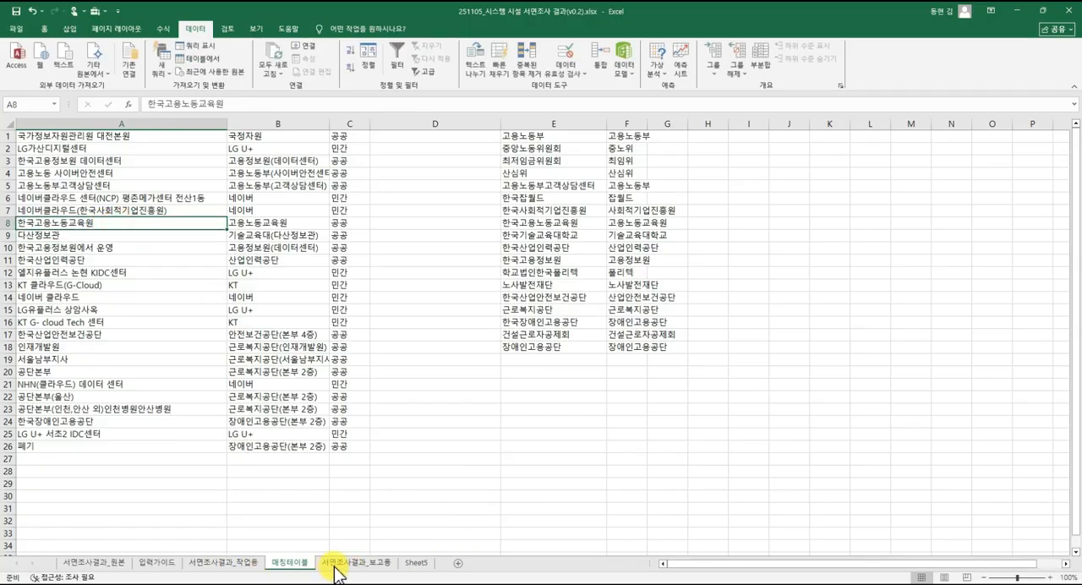
# Return to 서면조사결과_작업용 and check the 운영시설명_2 lookup cells in rows 30 and 31.
pyautogui.click(246, 565)
pyautogui.click(619, 284)
pyautogui.click(737, 160)
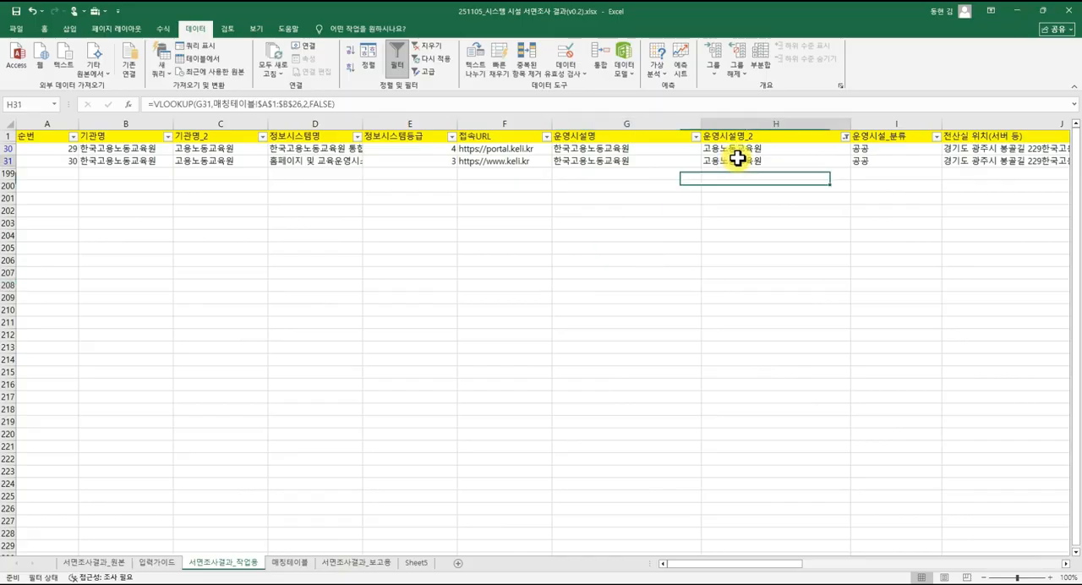
pyautogui.click(750, 147)
pyautogui.click(750, 159)
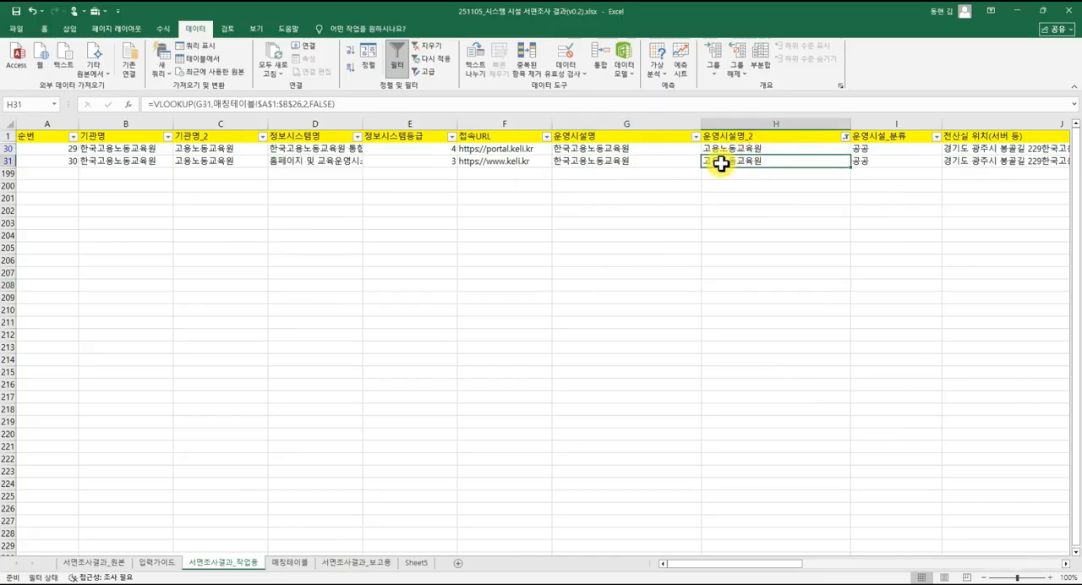
pyautogui.click(695, 136)
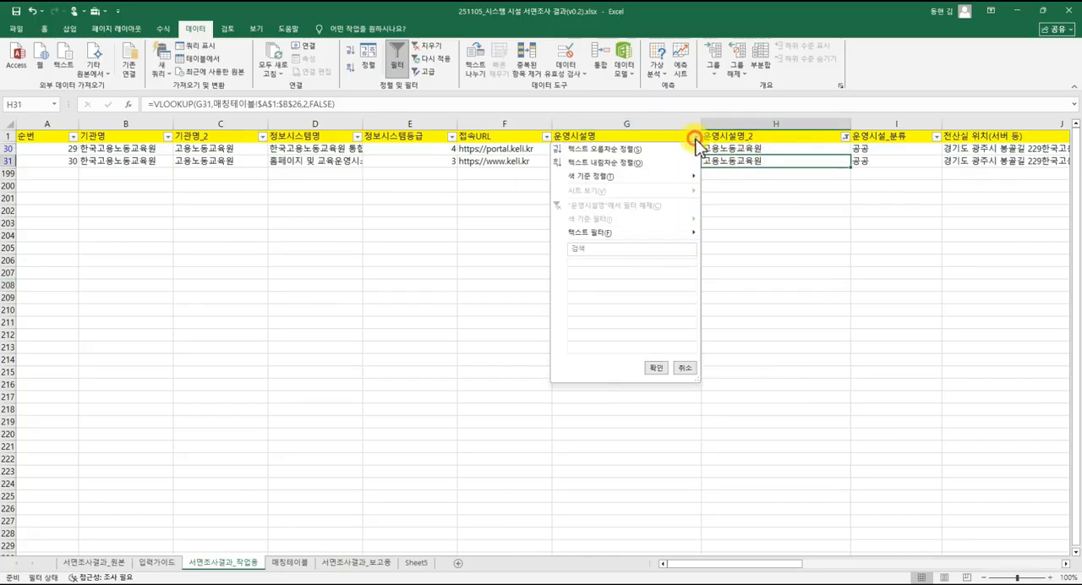
pyautogui.click(729, 179)
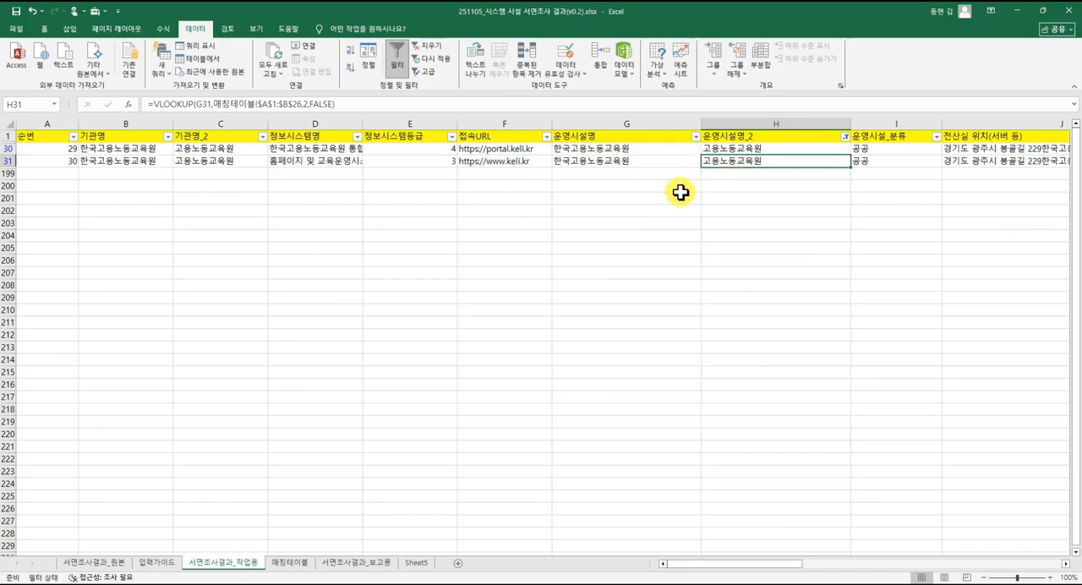
# Reselect all values in the 운영시설명_2 filter to show every row.
pyautogui.click(845, 136)
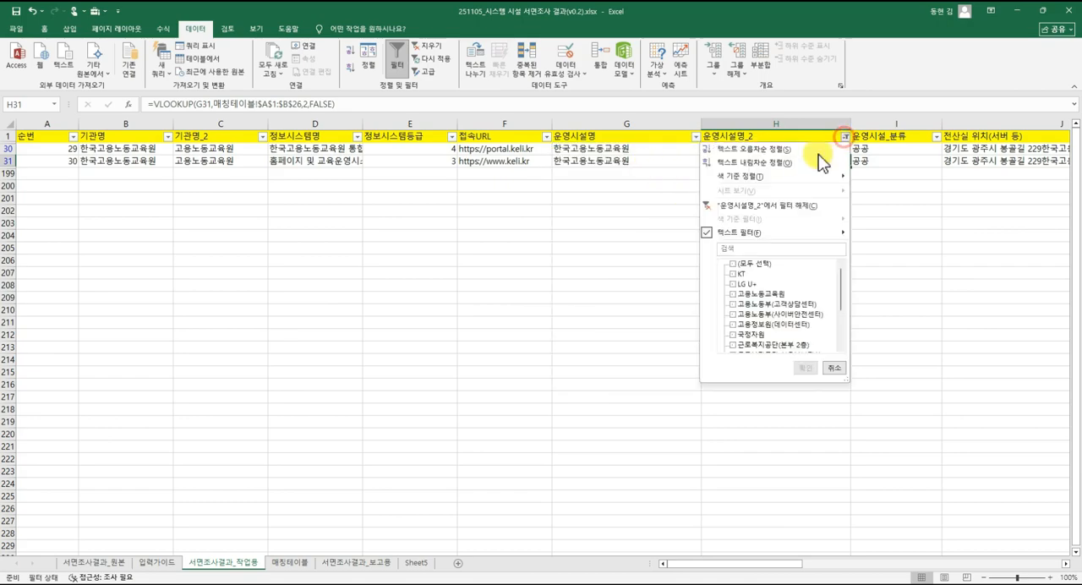
pyautogui.click(732, 264)
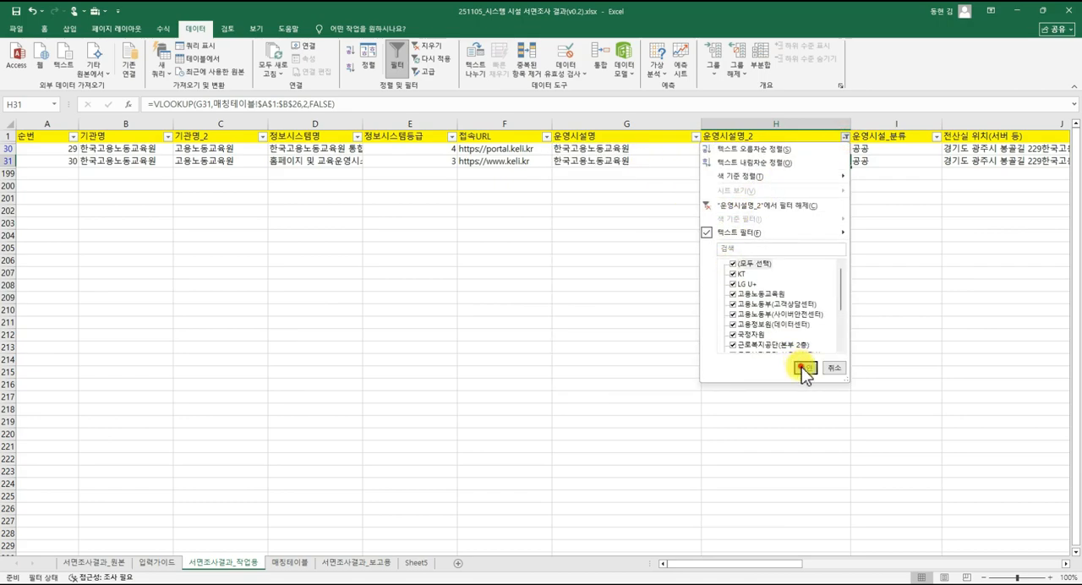
pyautogui.click(803, 369)
pyautogui.click(706, 287)
pyautogui.click(597, 264)
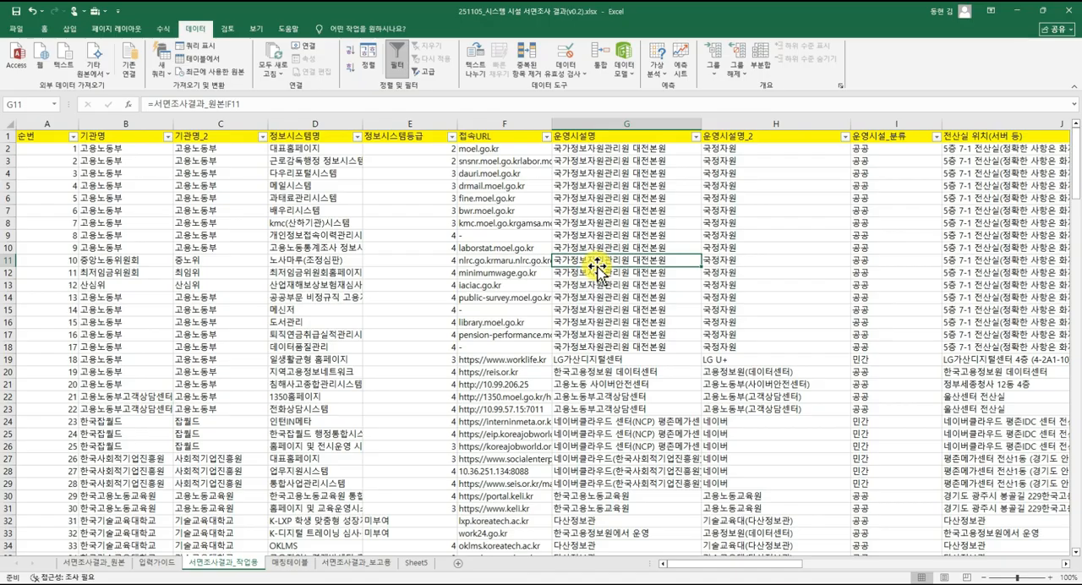
# Filter the 운영시설명_2 column to show only the LG U+ rows.
pyautogui.click(844, 137)
pyautogui.click(733, 263)
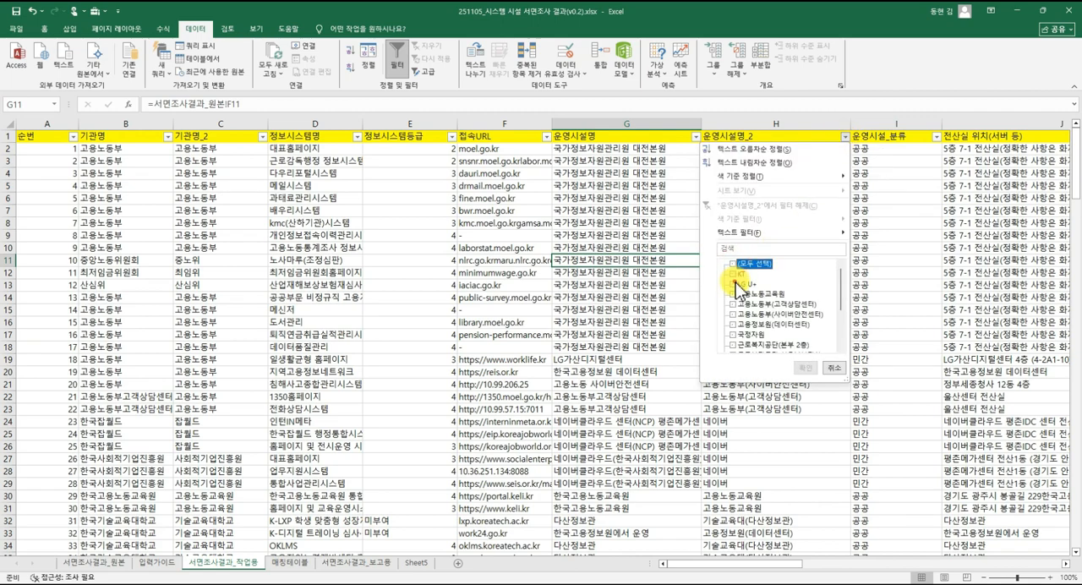
pyautogui.click(732, 285)
pyautogui.click(806, 368)
# Compare the differing 운영시설명 entries with their standardized 운영시설명_2 values across the filtered LG U+ rows.
pyautogui.click(651, 175)
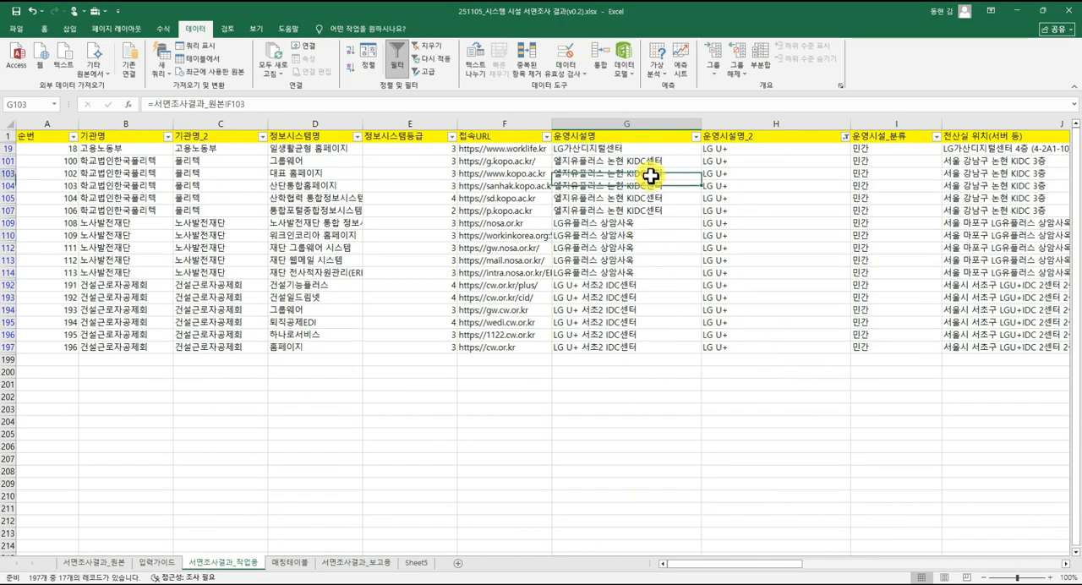
pyautogui.click(648, 234)
pyautogui.click(648, 295)
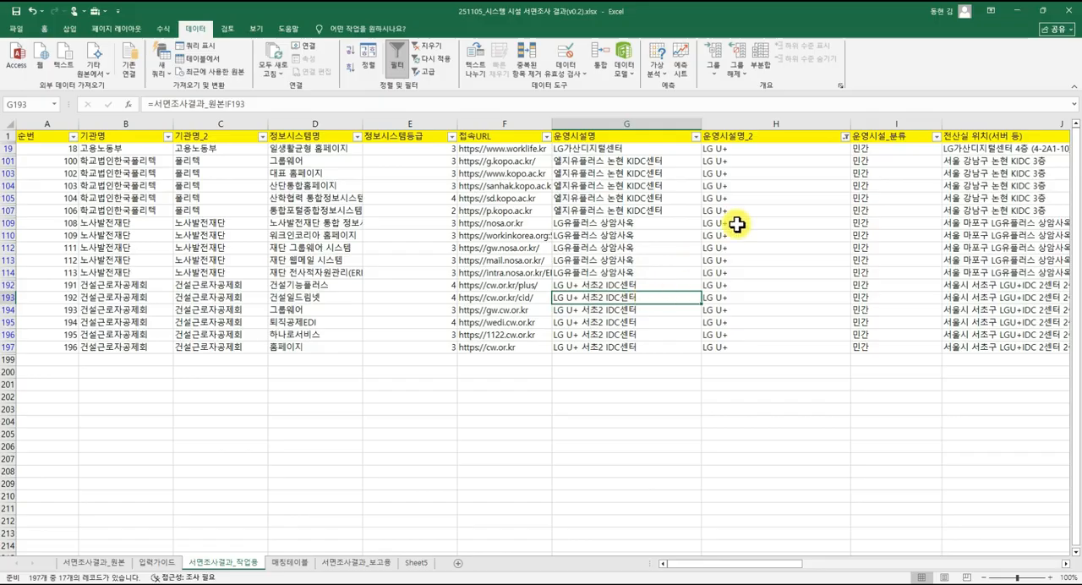
pyautogui.click(756, 148)
pyautogui.click(757, 160)
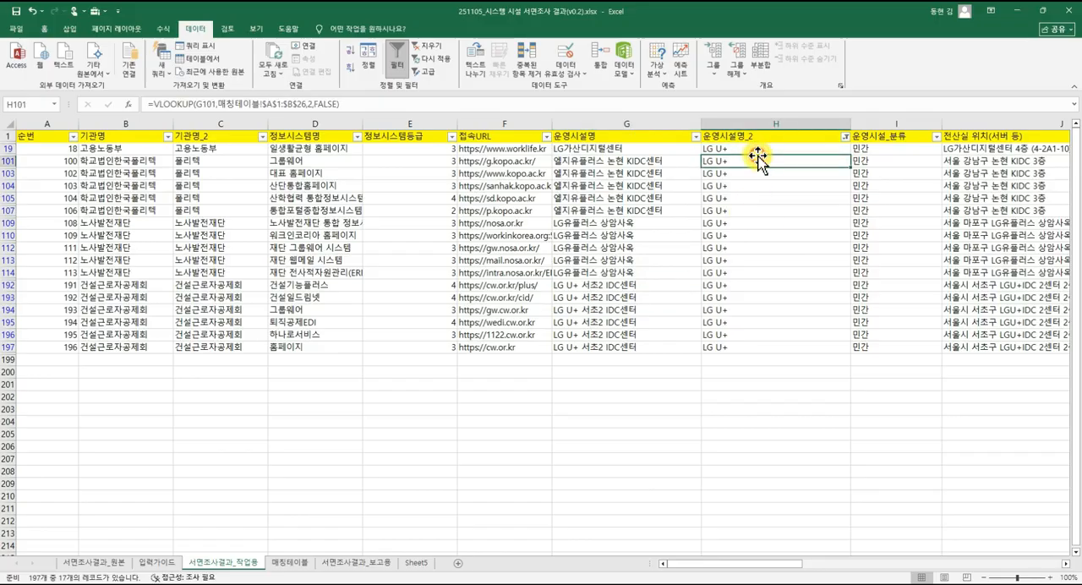
pyautogui.click(757, 222)
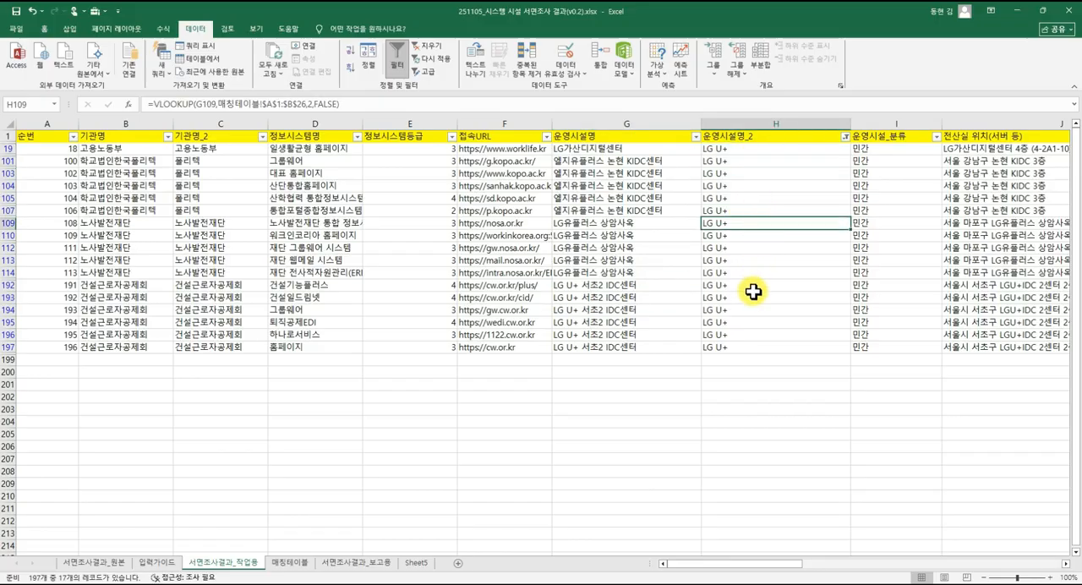
pyautogui.click(753, 288)
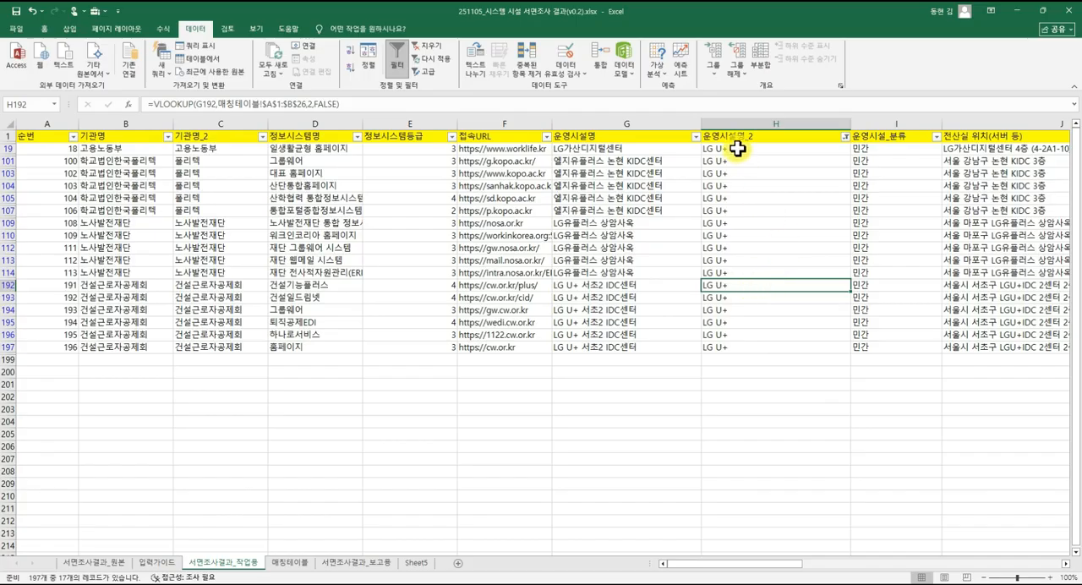
pyautogui.moveTo(739, 148); pyautogui.dragTo(753, 351)
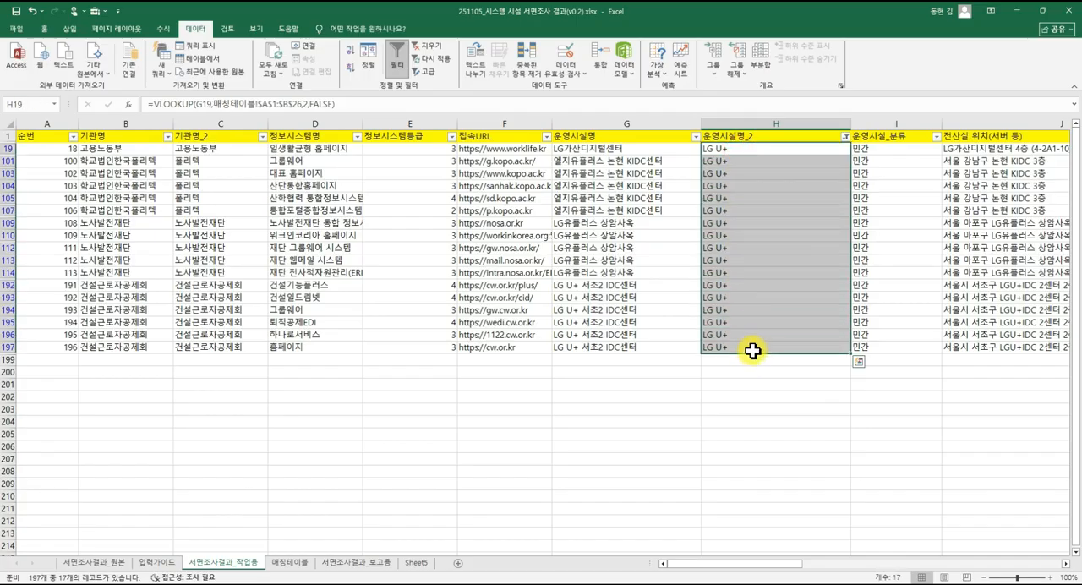